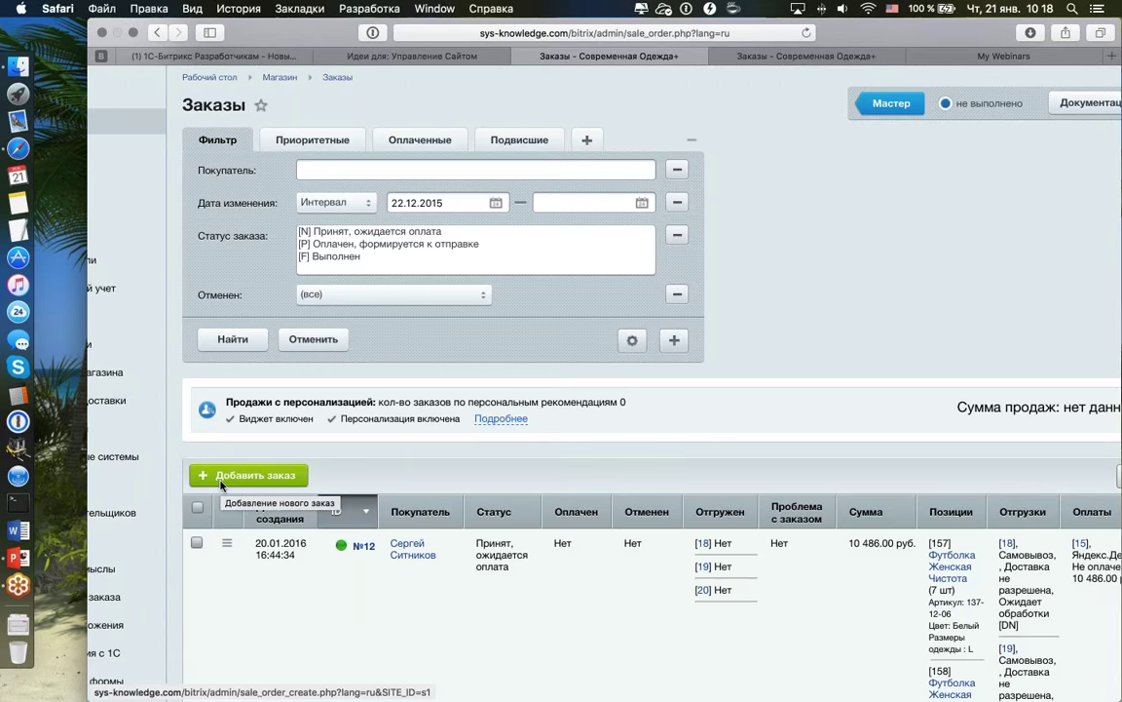
left_click(222, 485)
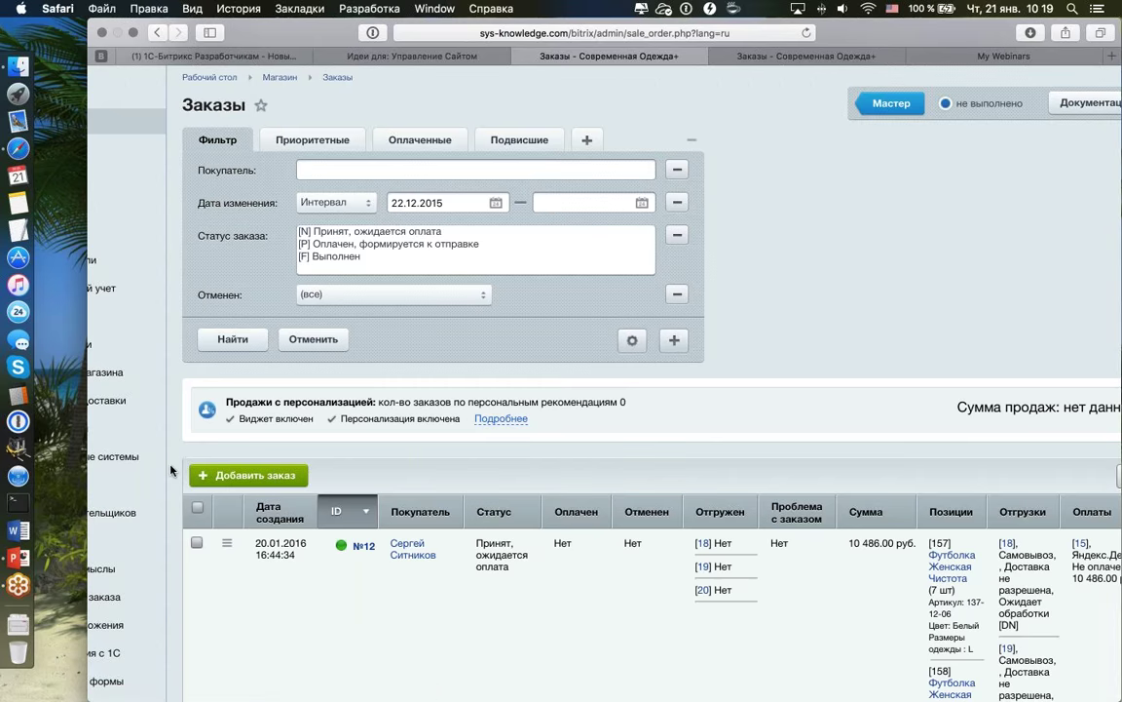
mouse_move(167, 468)
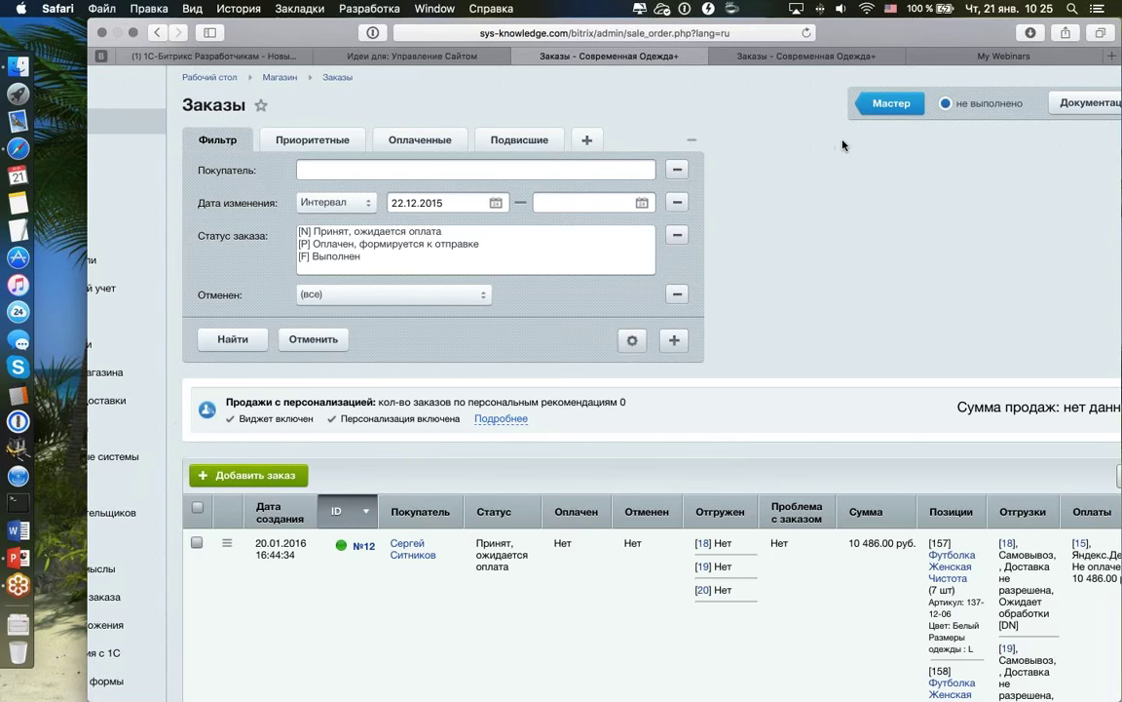
- Switch to the PowerPoint webinar presentation and highlight the first store case on the slide "План вебинара – часть 1 лирическая"
left_click(19, 557)
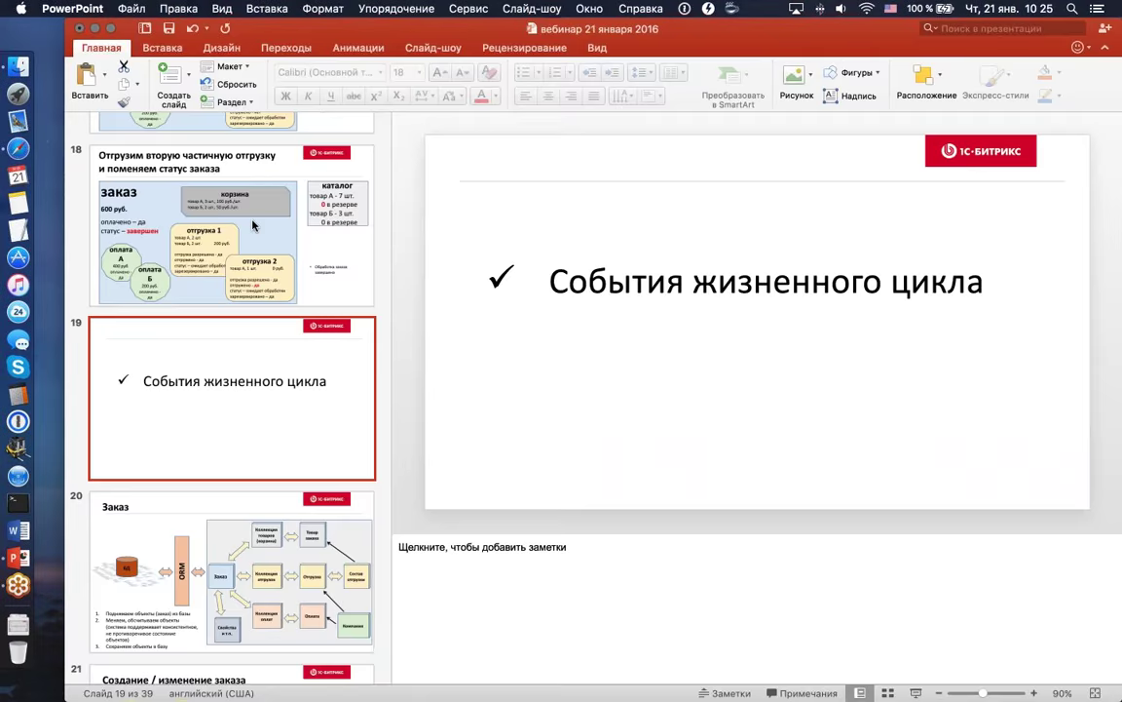
scroll(226, 196, "up", 20)
scroll(256, 256, "down", 10)
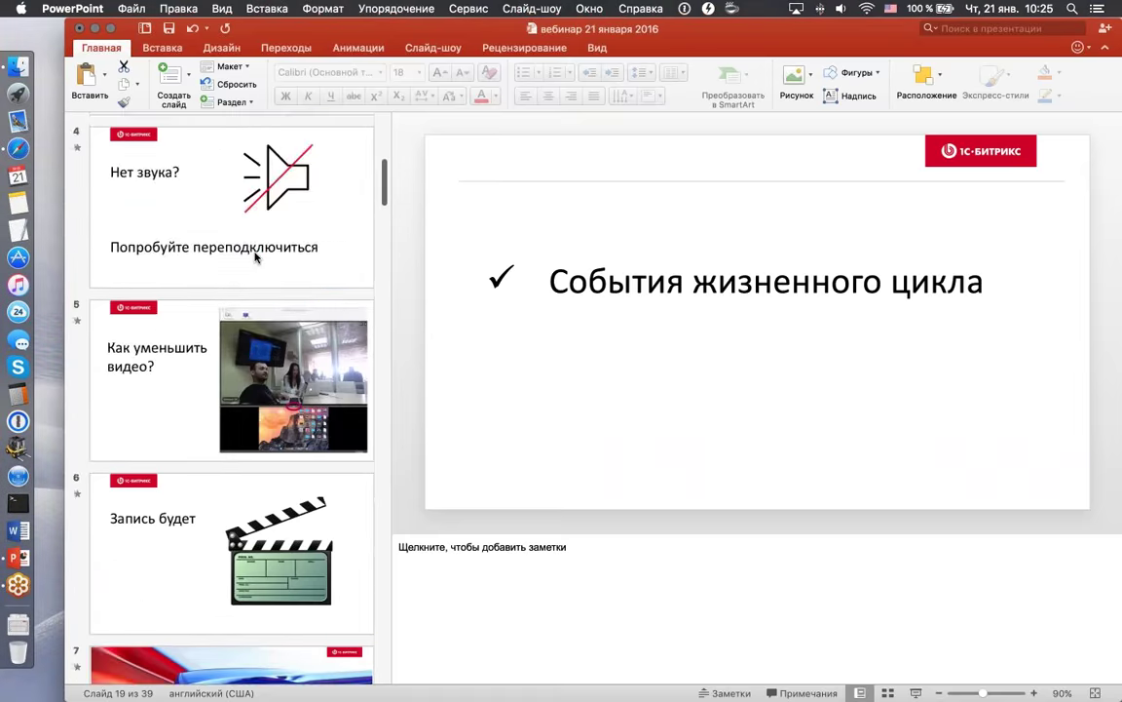
left_click(323, 406)
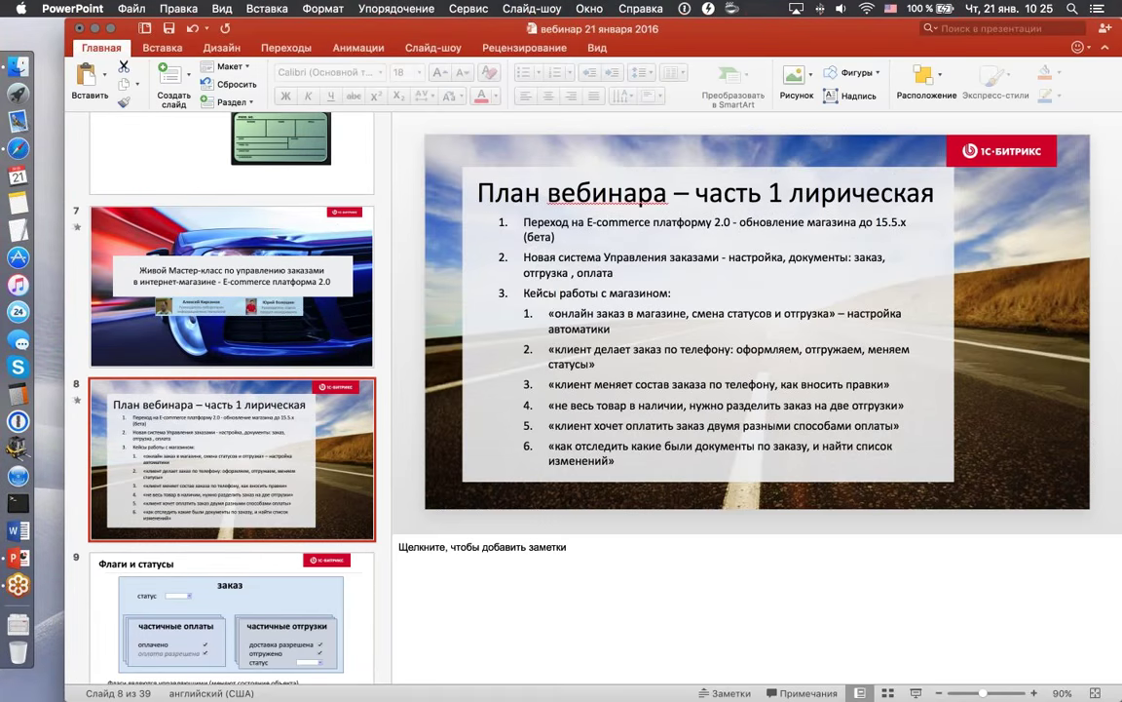
left_click_drag(550, 316, 610, 329)
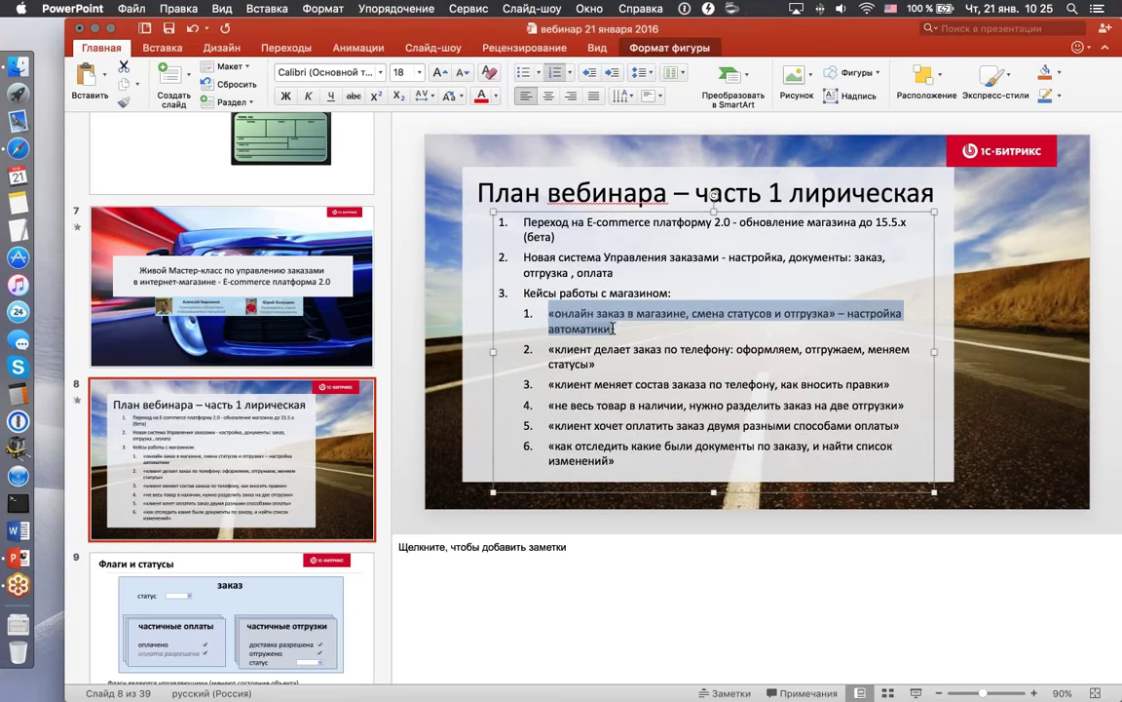
left_click(579, 340)
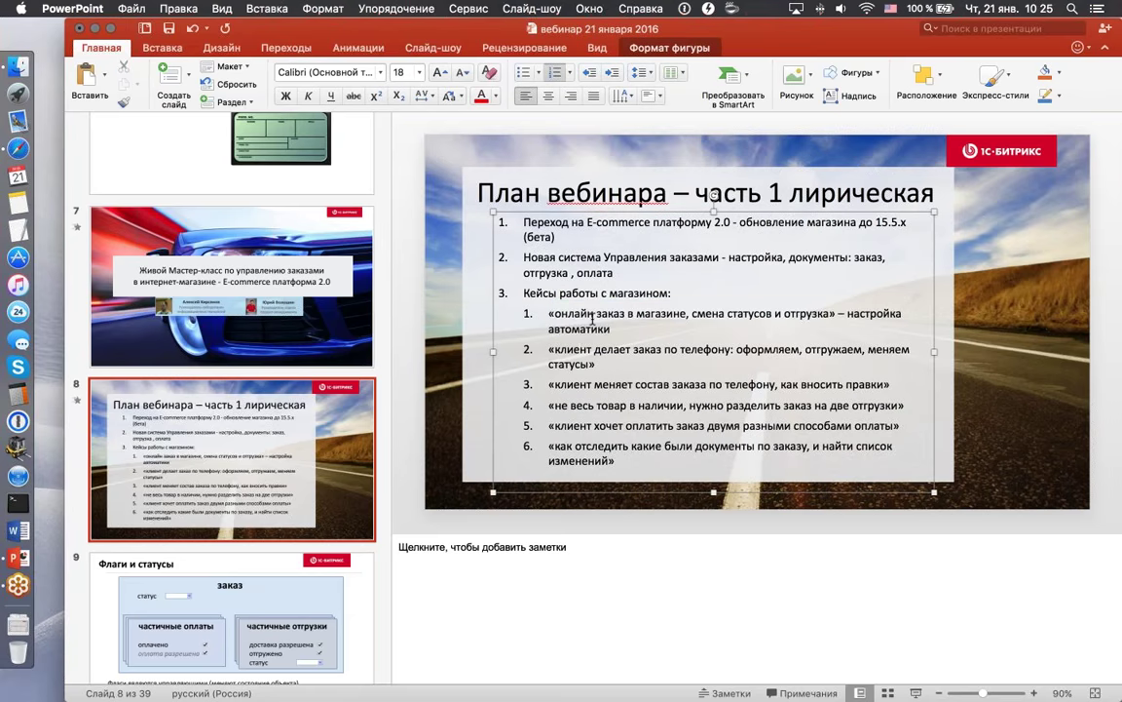
triple_click(604, 328)
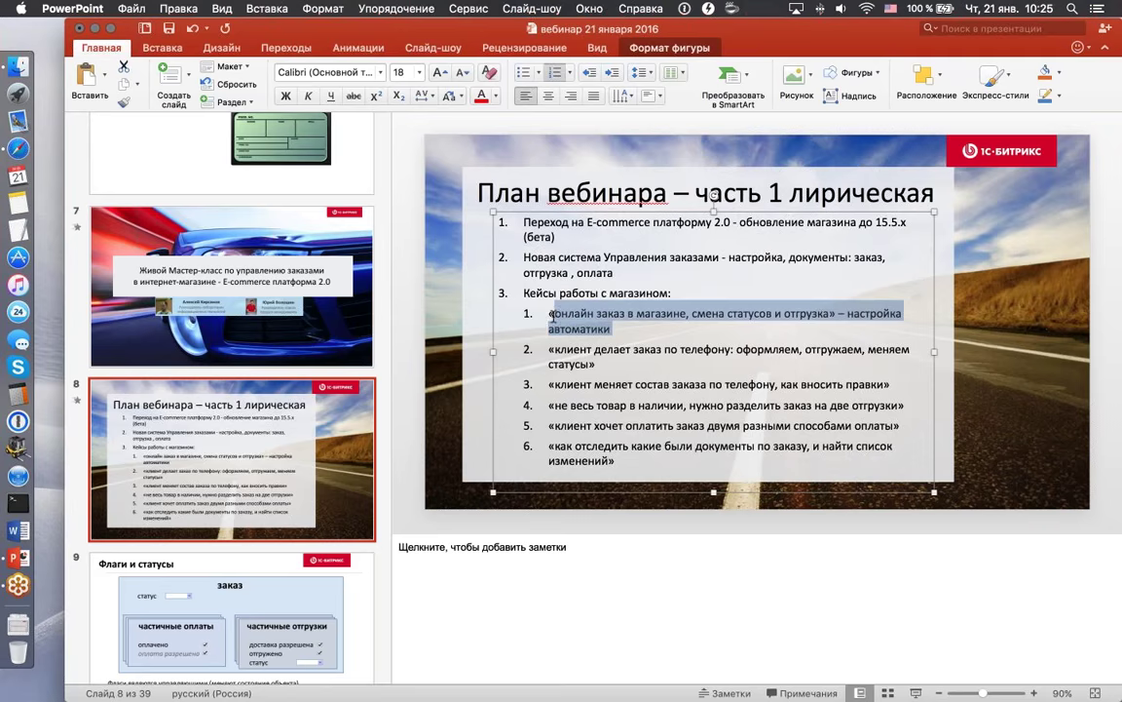
- Present the webinar plan slide with its list of store cases full screen, and end the slide show
key("super+shift+Return")
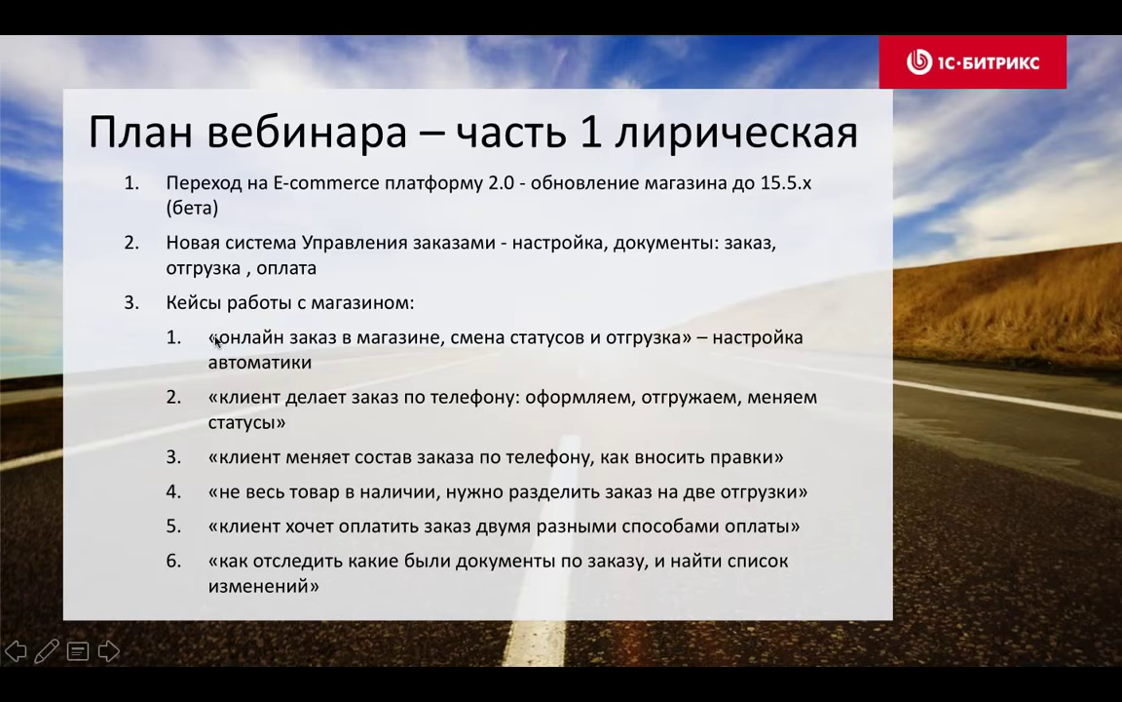
left_click(317, 368)
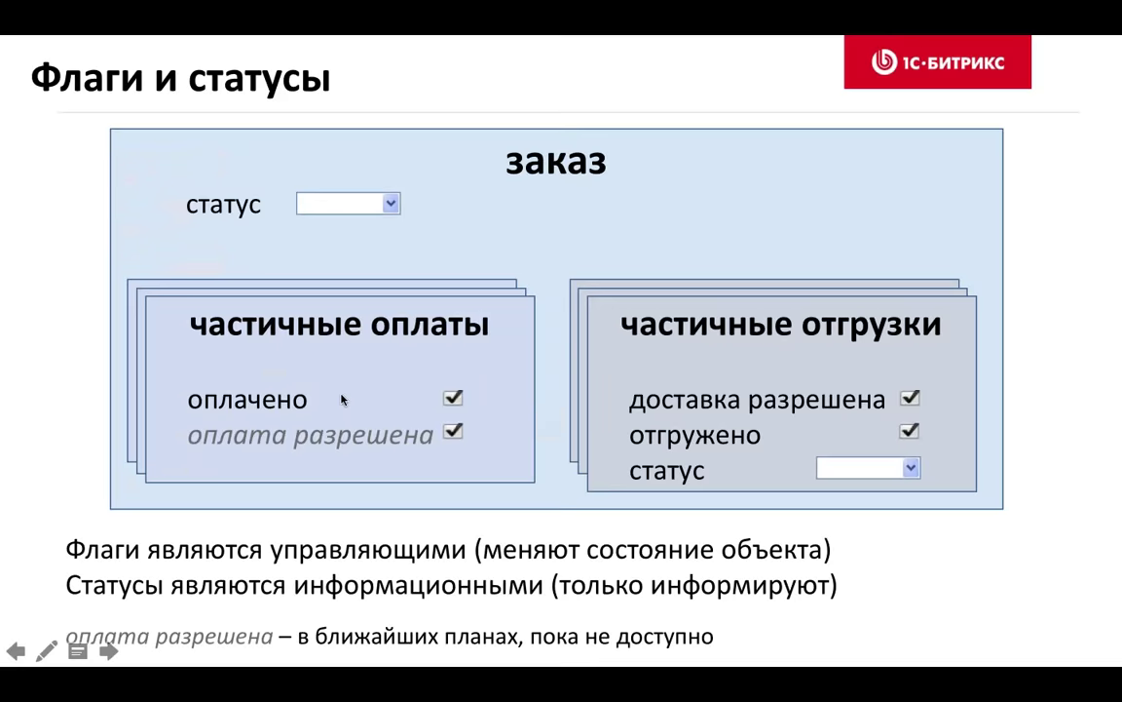
key("Left")
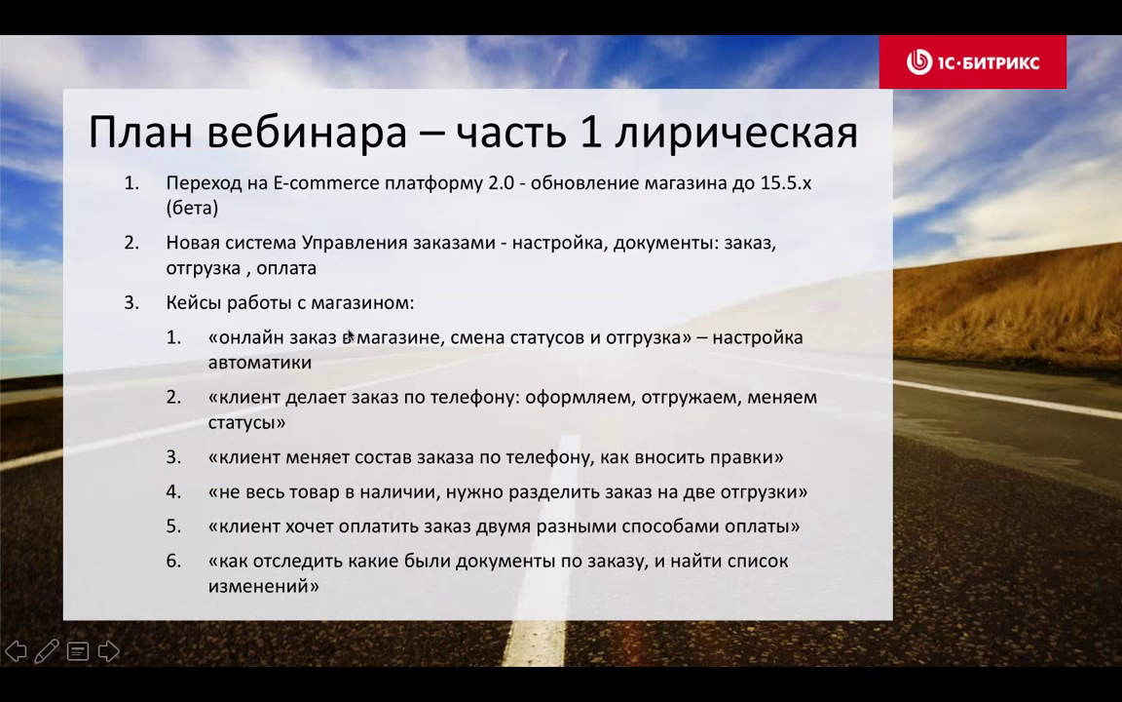
left_click(319, 303)
left_click(321, 303)
key("Left")
key("Left")
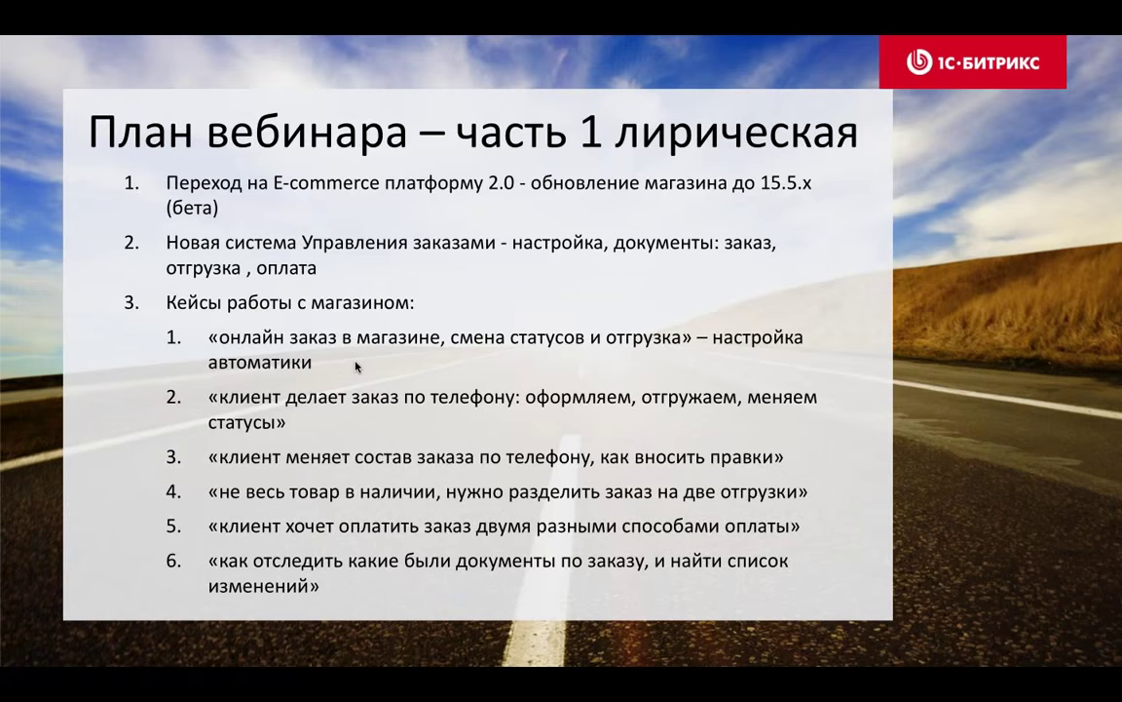
key("Escape")
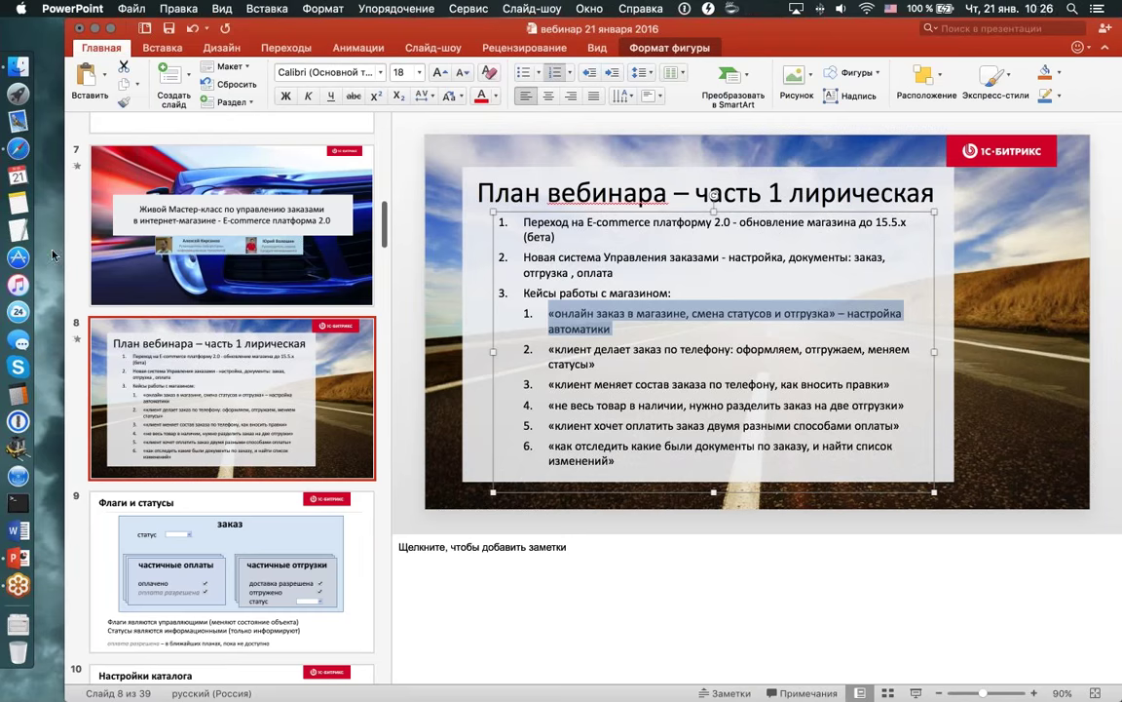
- Put the presentation away, return to the orders list in Safari and start creating a new order
left_click(95, 34)
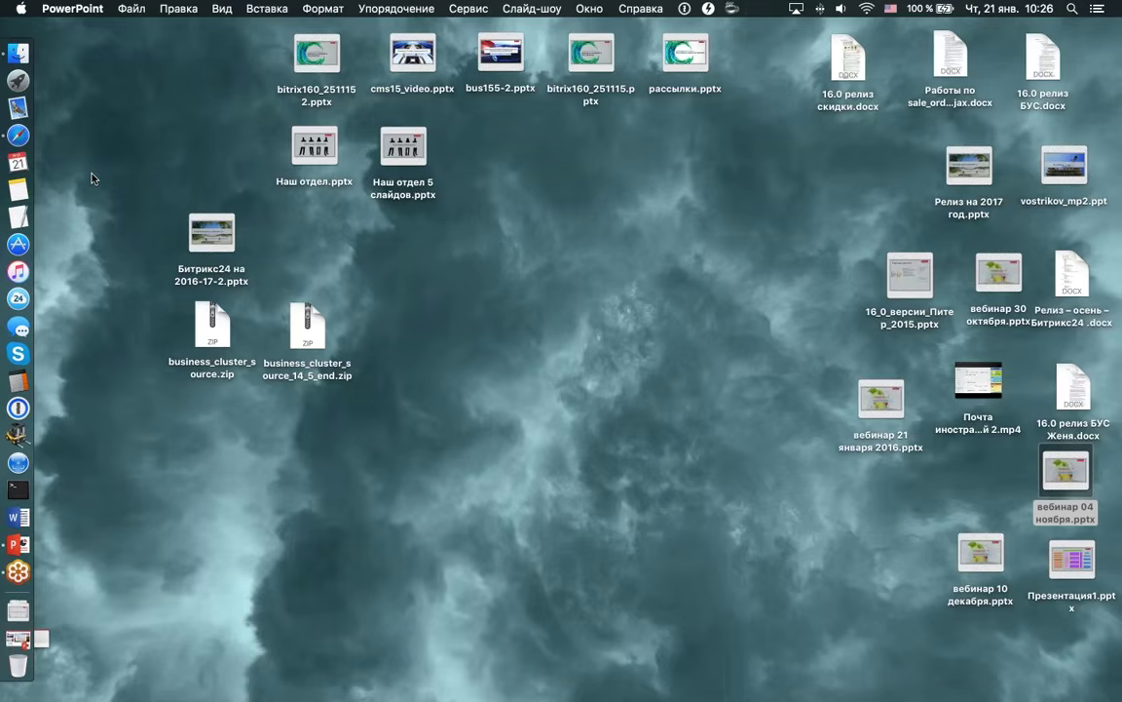
left_click(18, 135)
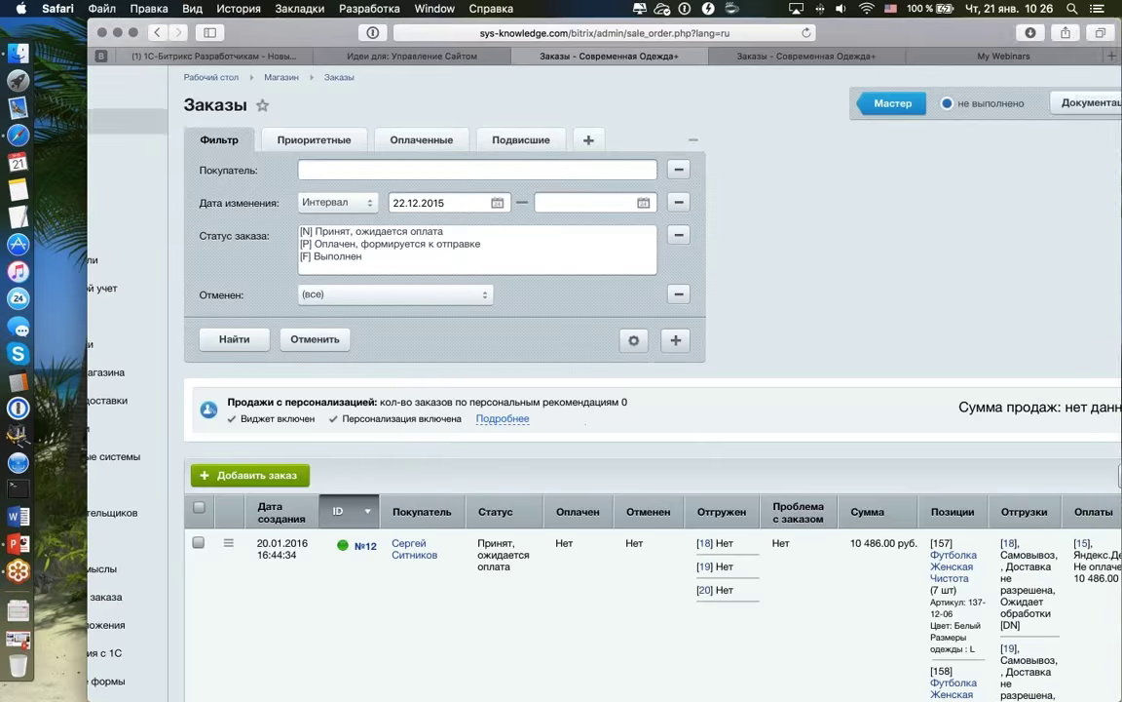
scroll(604, 410, "down", 5)
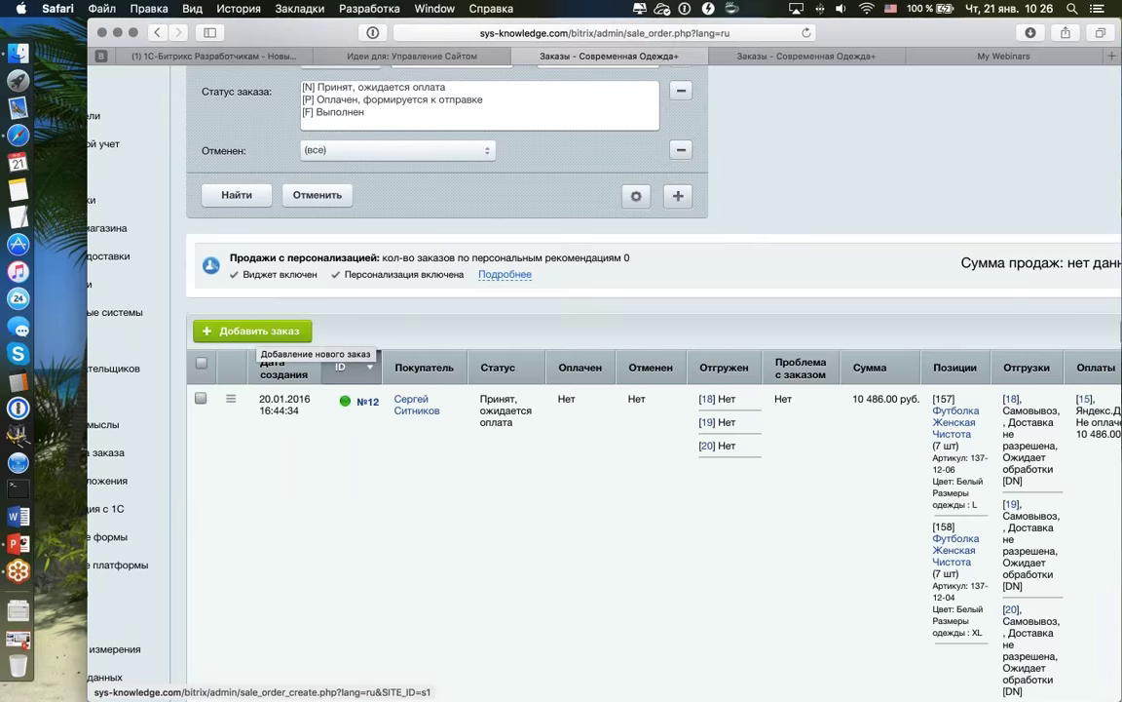
scroll(295, 333, "right", 3)
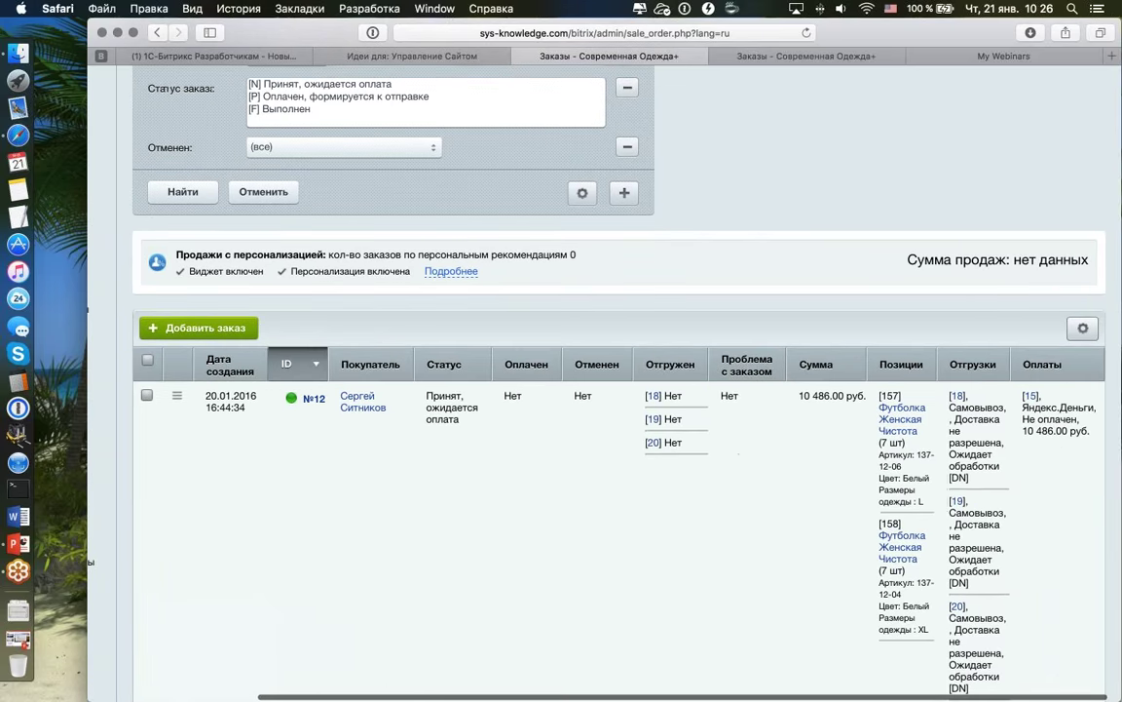
left_click(224, 329)
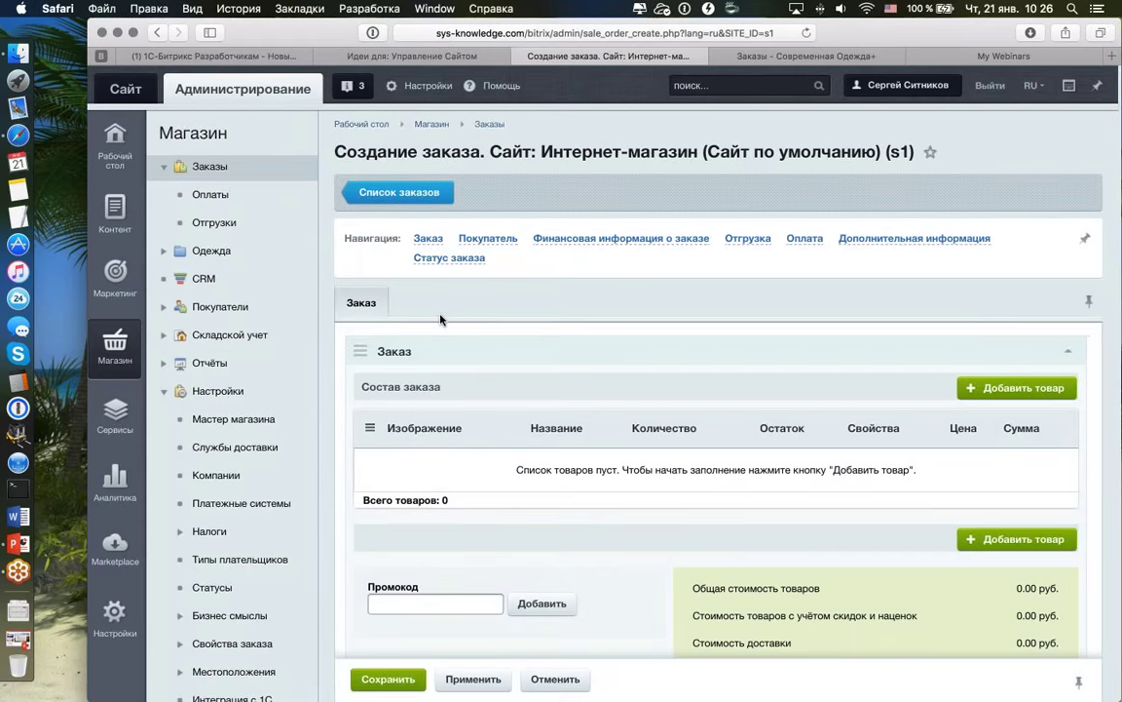
- Look through the new order form's sections, from the order contents and buyer data to the shipment and payment
scroll(556, 329, "down", 10)
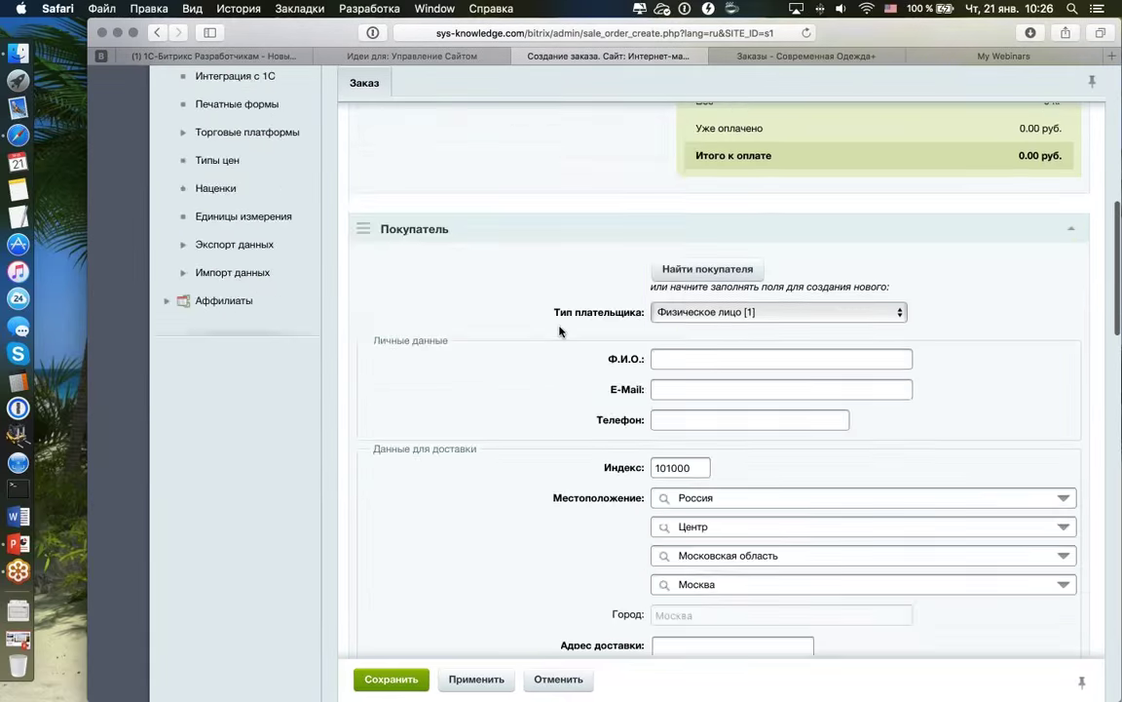
scroll(559, 331, "down", 20)
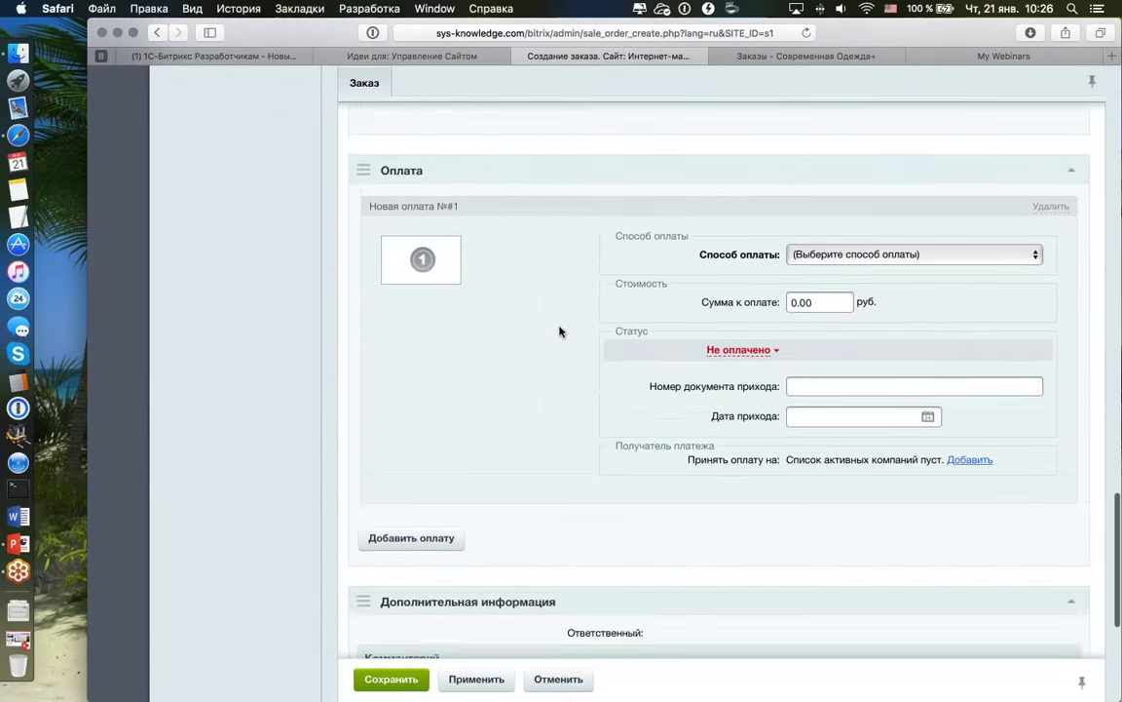
scroll(560, 332, "up", 20)
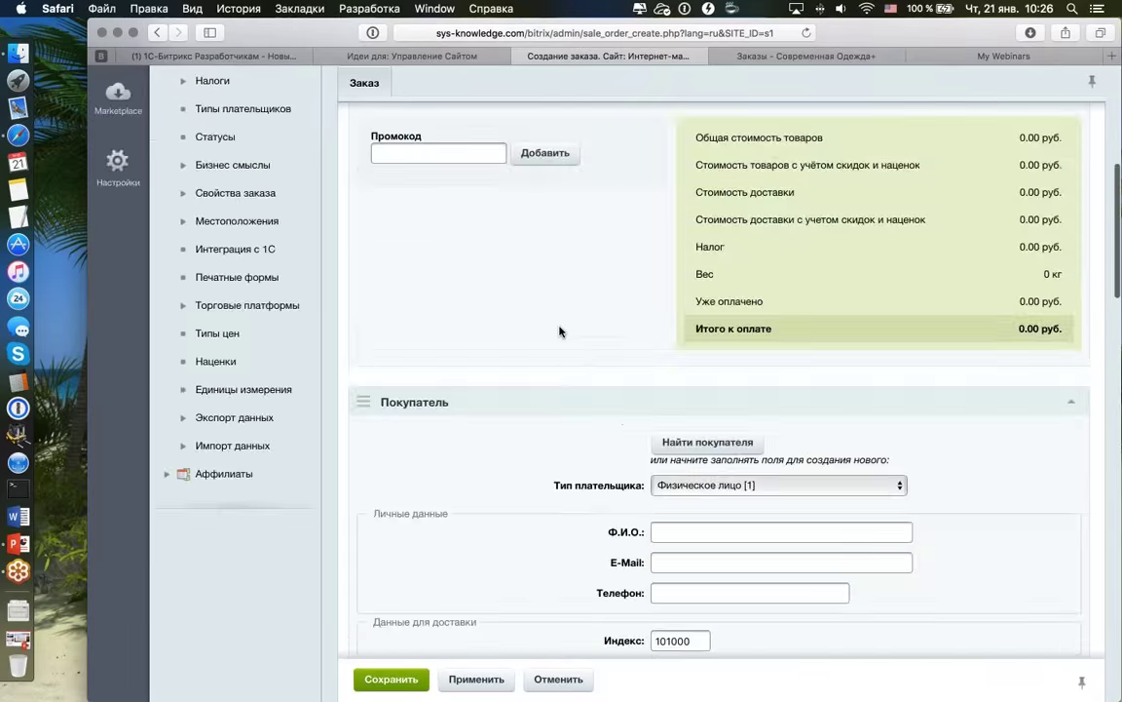
scroll(559, 331, "up", 8)
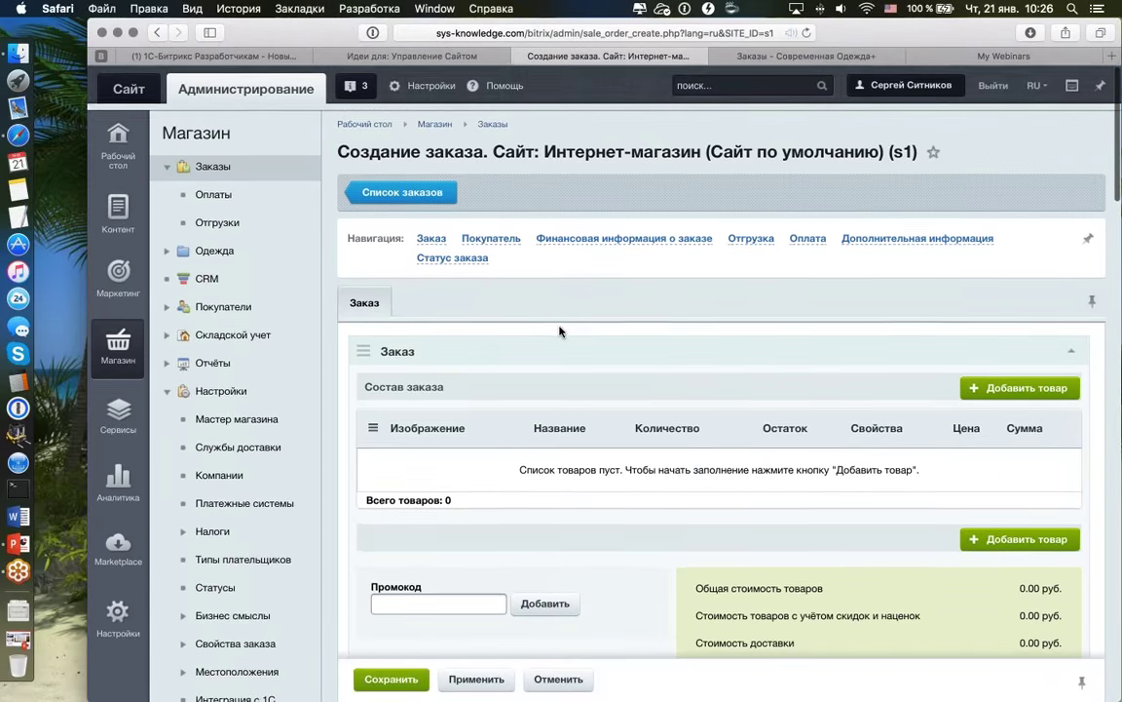
scroll(559, 331, "down", 2)
scroll(559, 331, "up", 2)
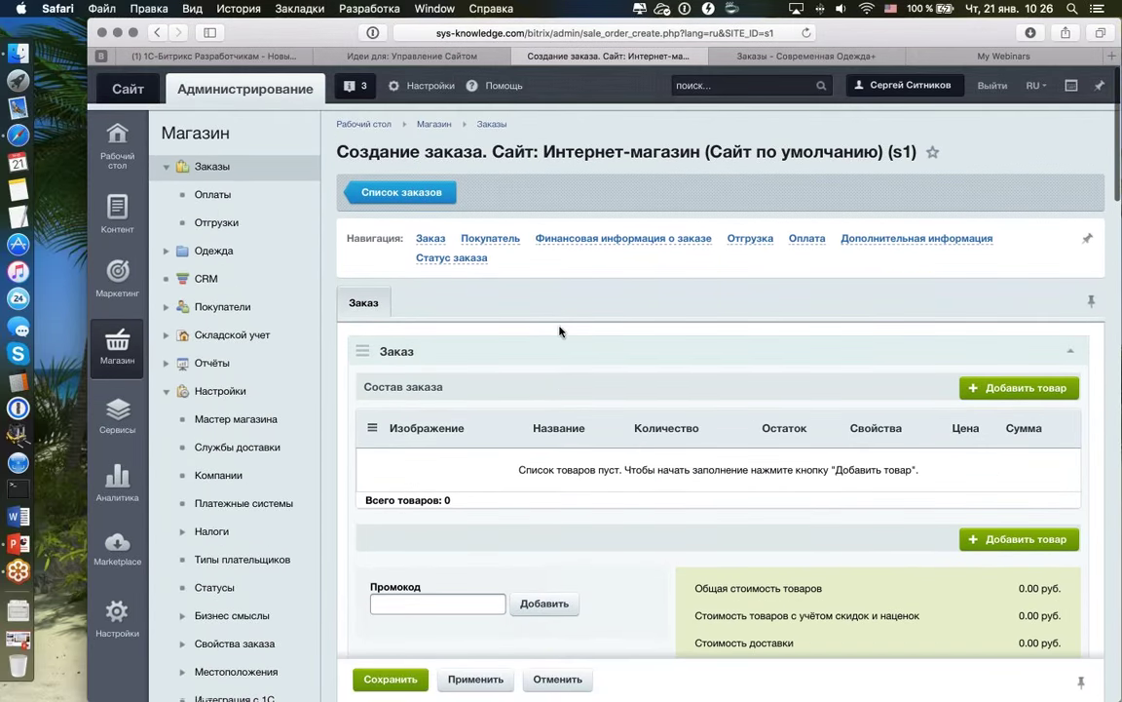
scroll(559, 331, "down", 1)
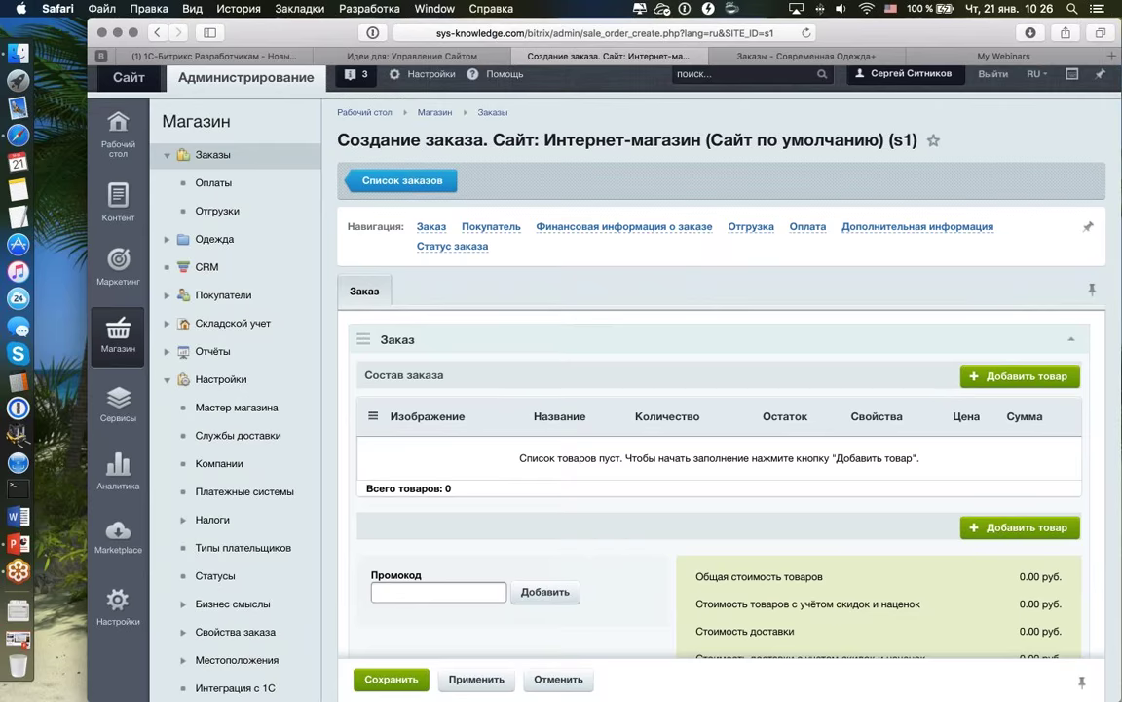
scroll(559, 332, "down", 1)
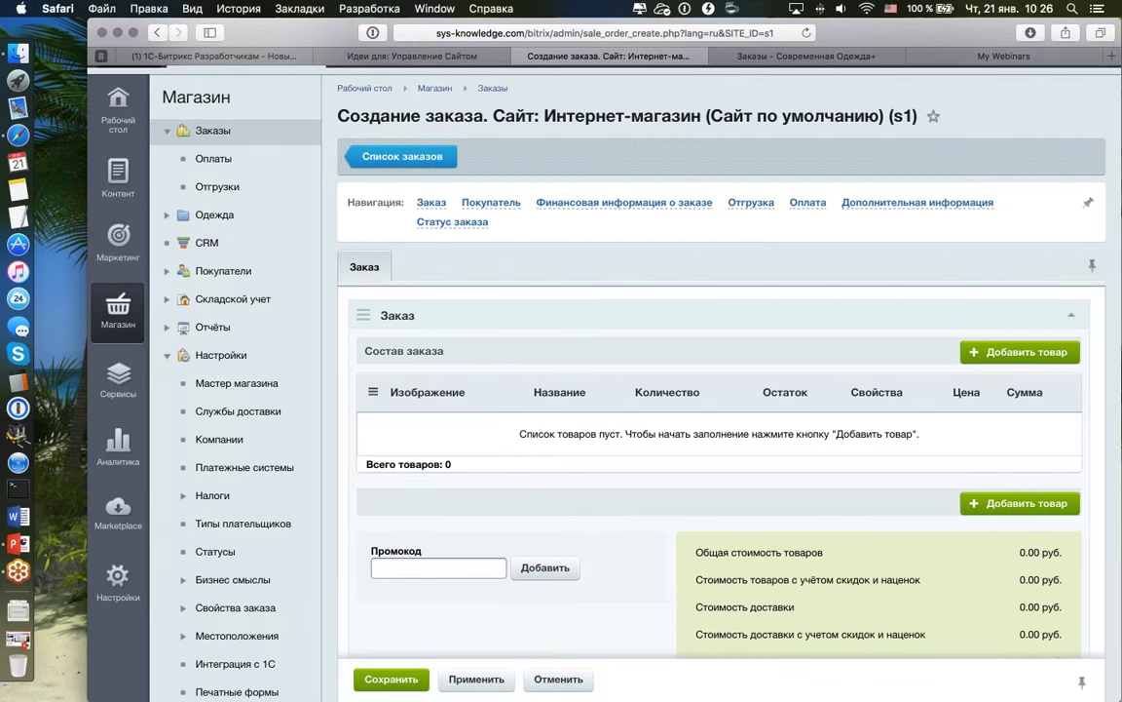
scroll(559, 331, "down", 1)
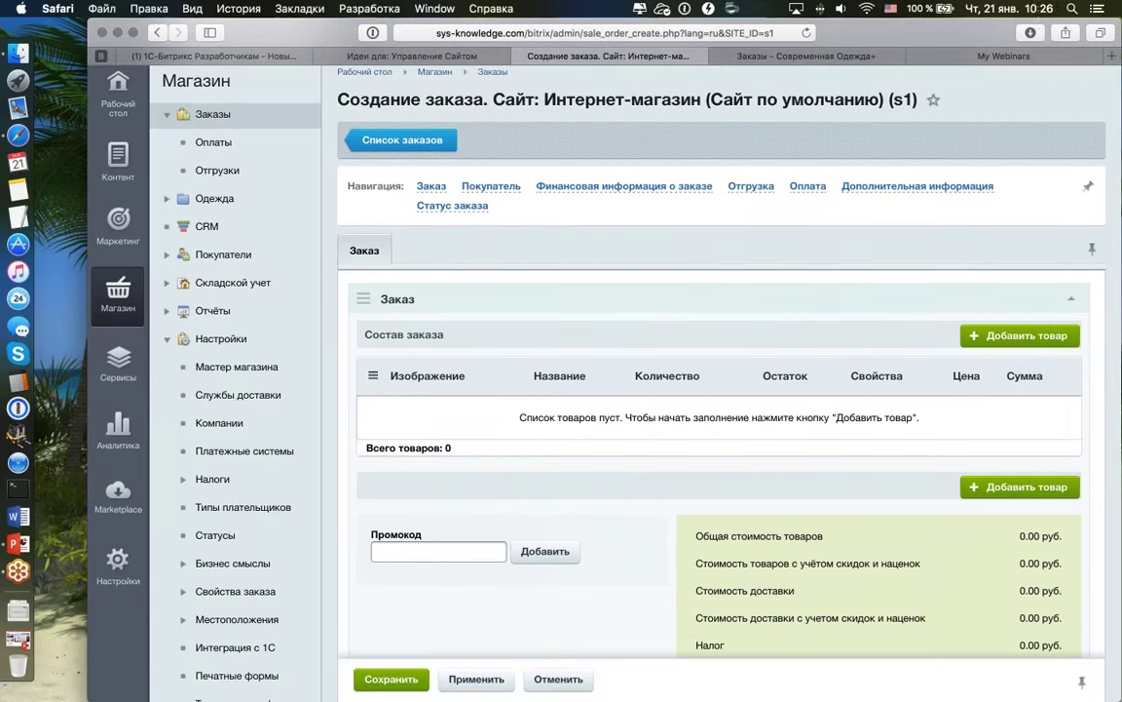
scroll(560, 329, "down", 2)
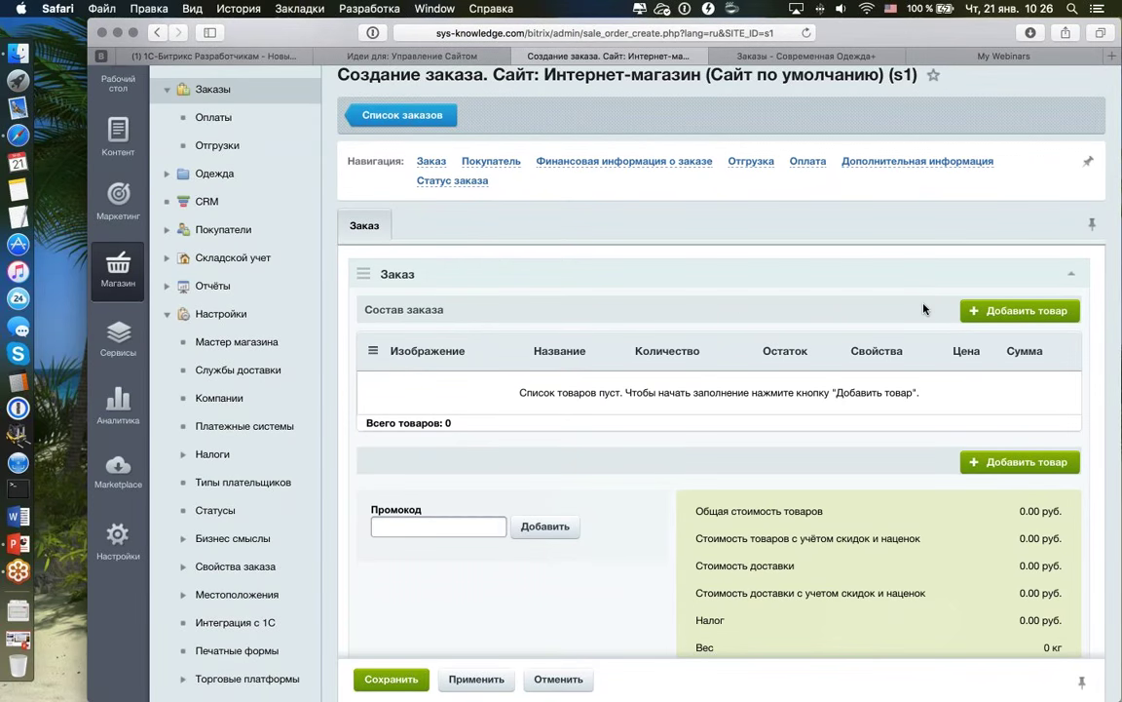
scroll(833, 334, "down", 3)
scroll(833, 334, "down", 6)
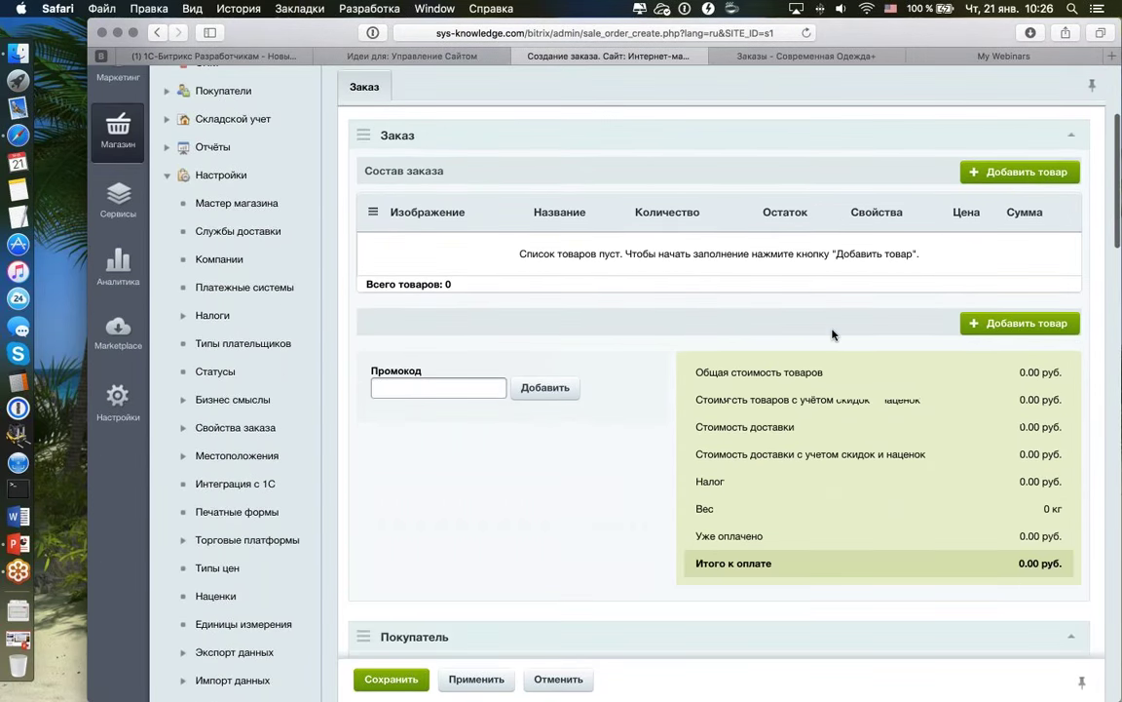
- Collapse the form's first four sections and reorder the top three as "Покупатель", "Финансовая информация о заказе", "Заказ"
left_click(1071, 144)
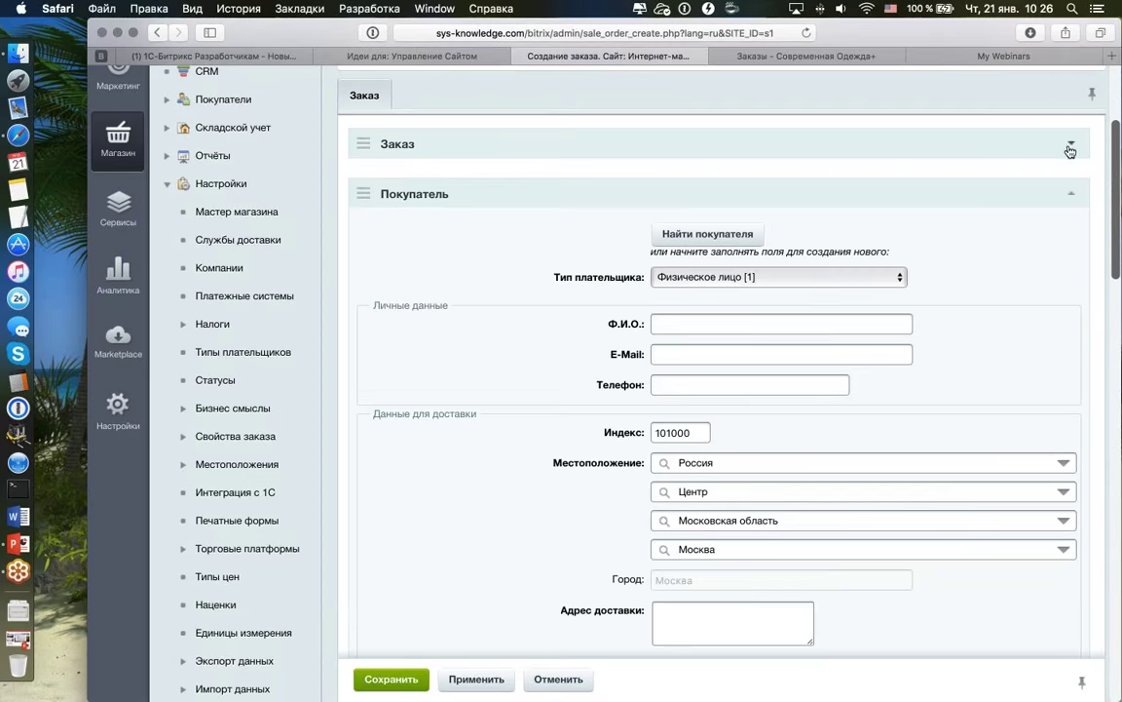
left_click(1074, 198)
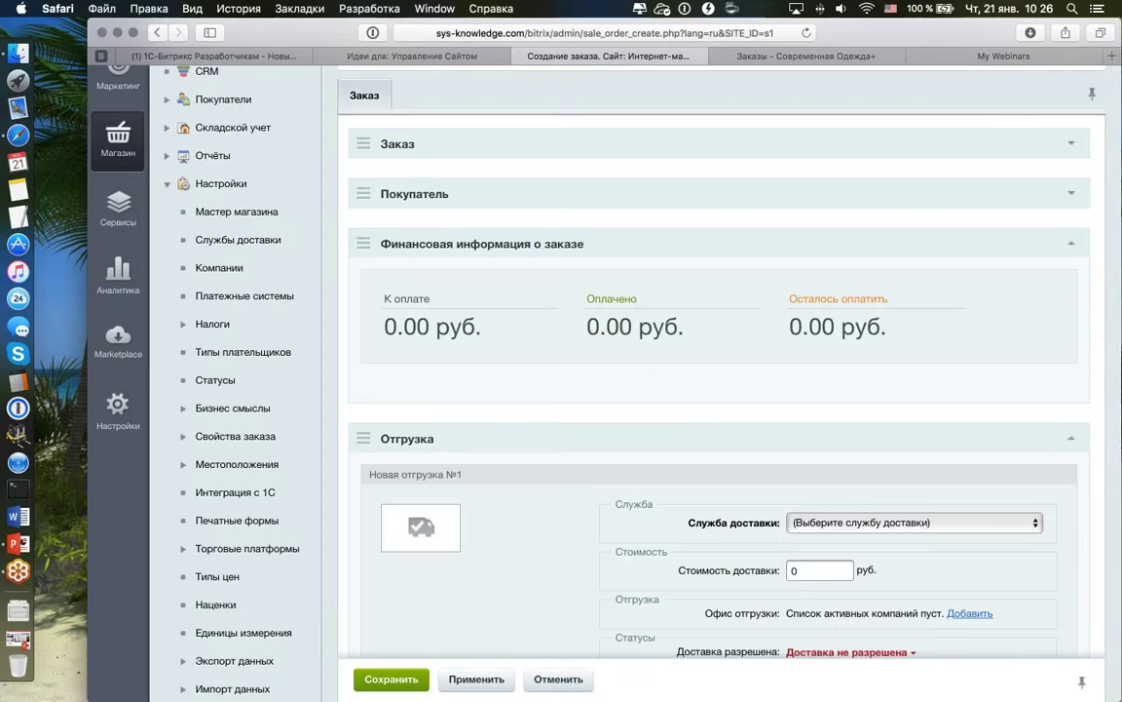
left_click(1072, 243)
left_click(1072, 293)
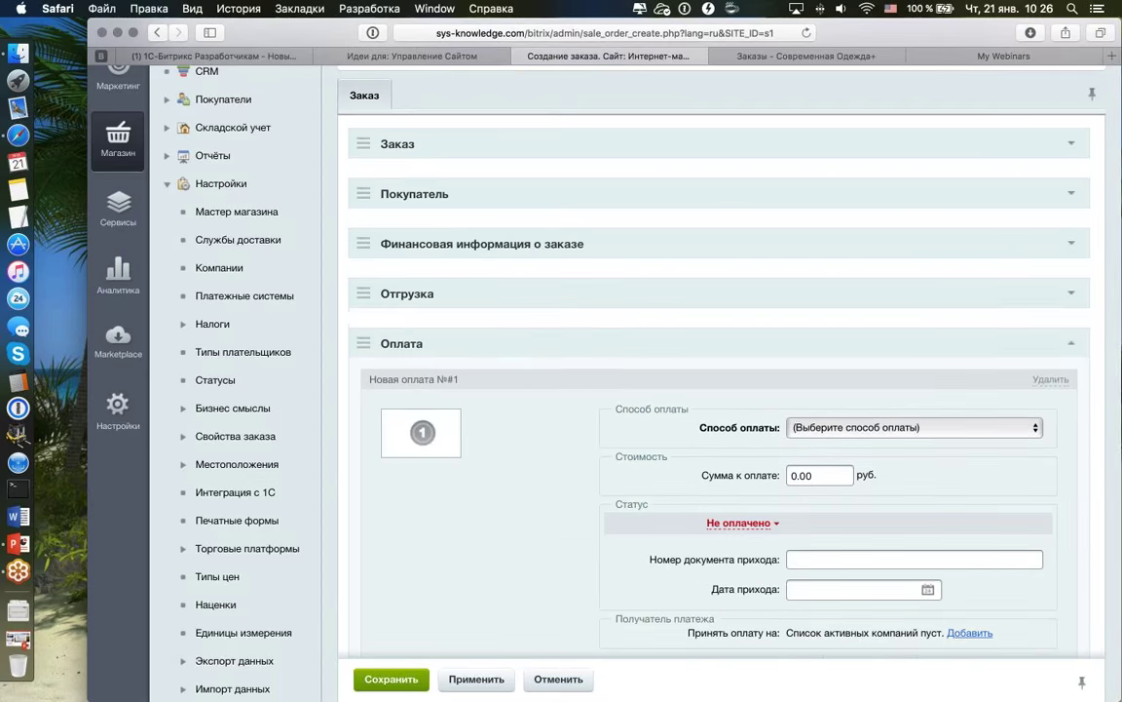
left_click_drag(363, 143, 369, 191)
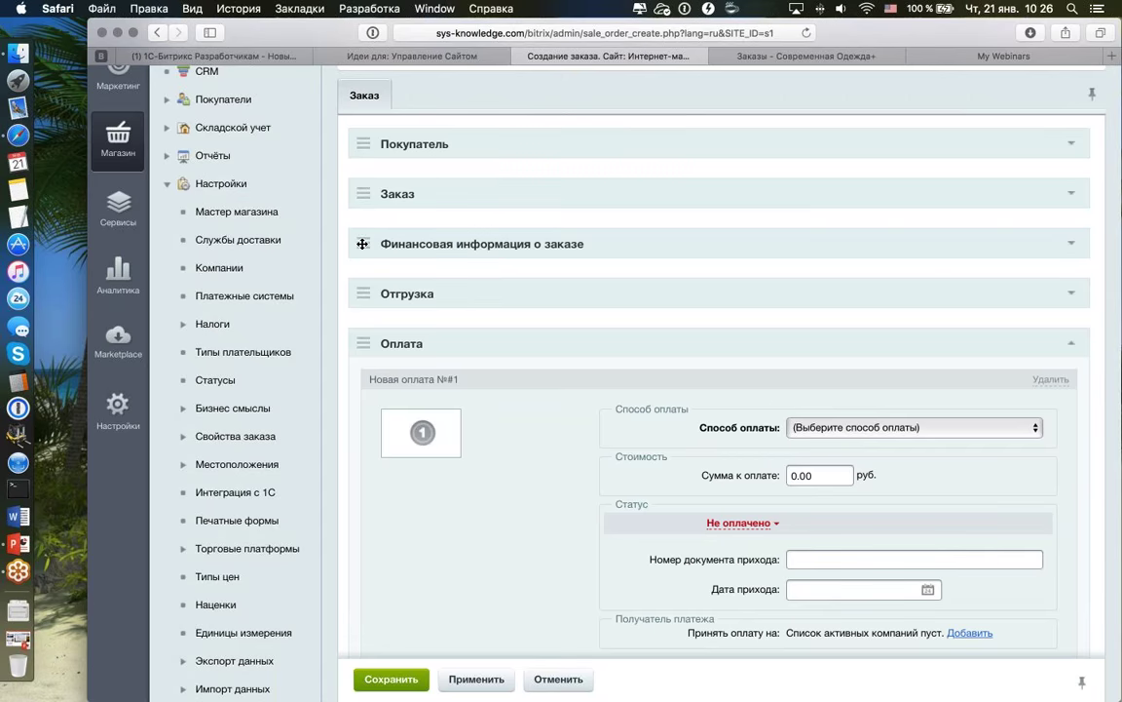
left_click_drag(363, 244, 362, 194)
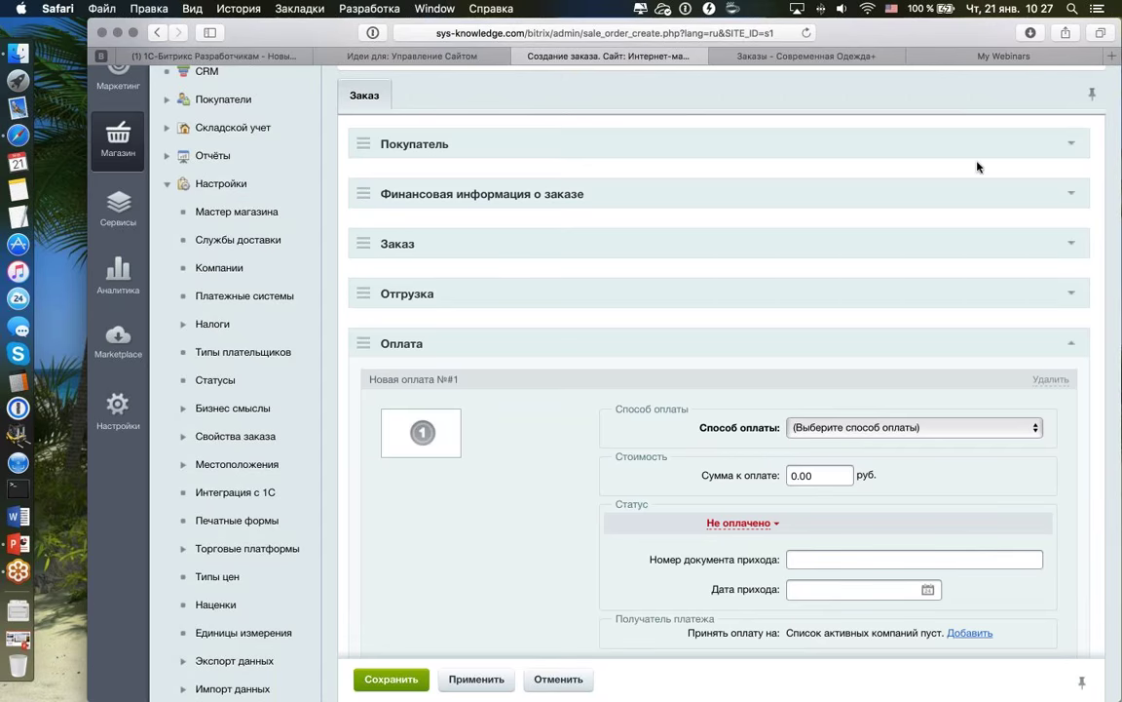
- Expand the "Заказ", "Финансовая информация о заказе" and "Покупатель" sections of the new order form
left_click(1072, 243)
left_click(1072, 193)
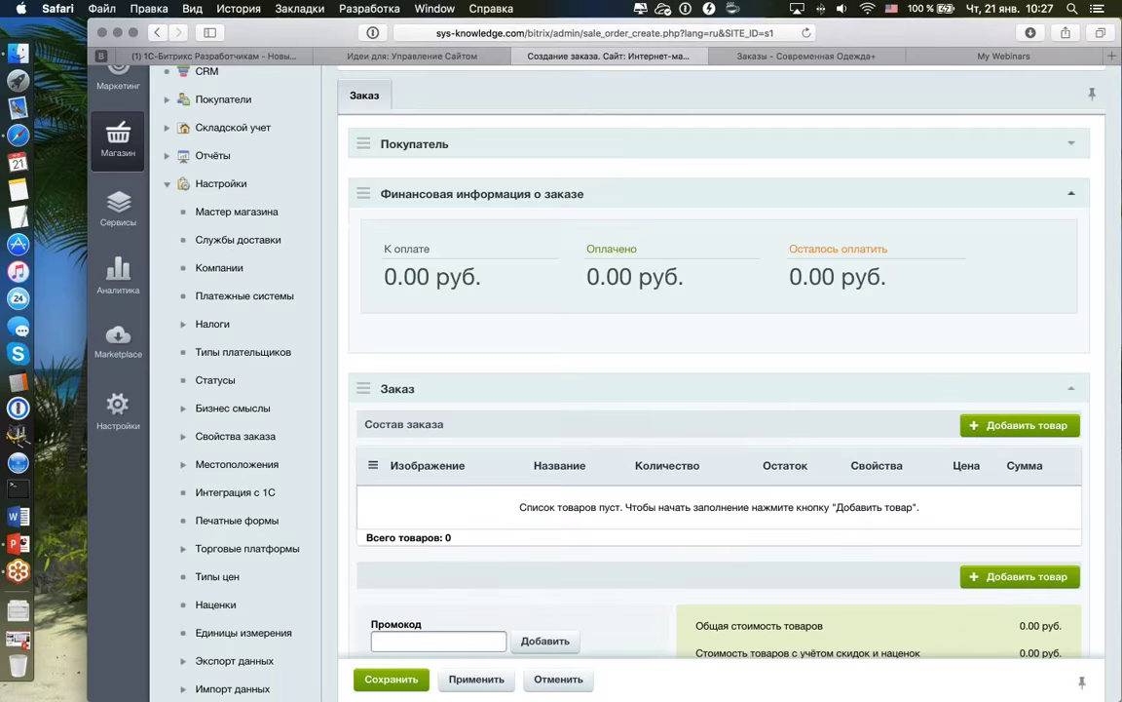
left_click(1071, 144)
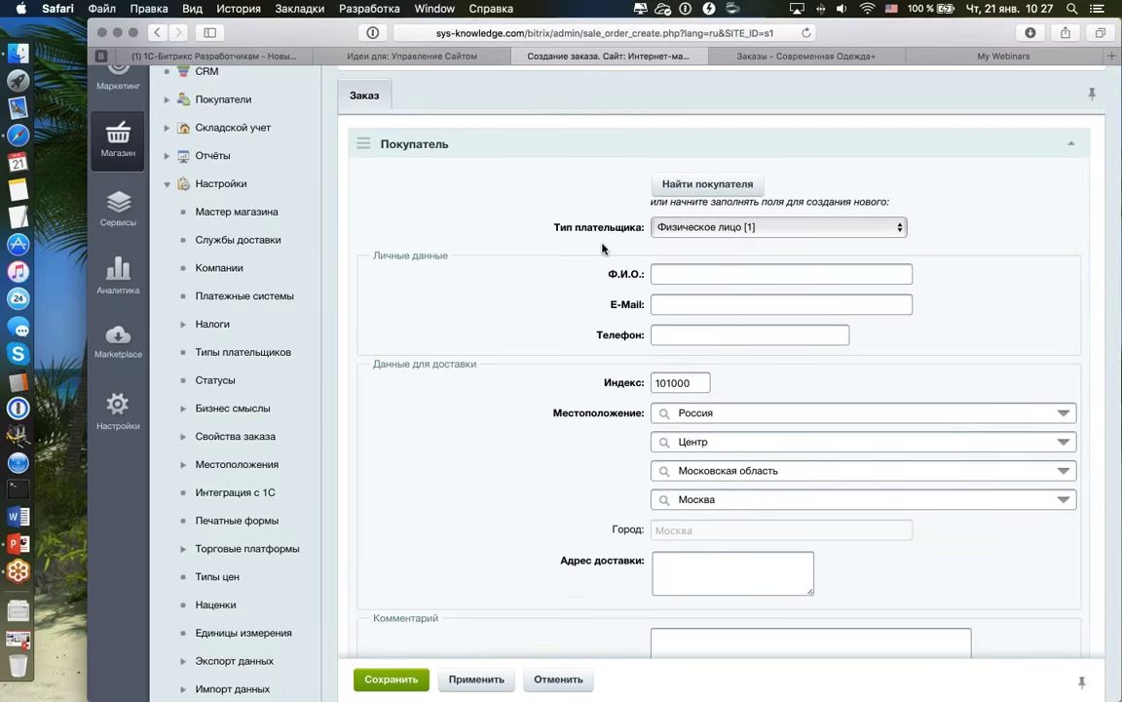
- Find the existing buyer with the login admin and assign that buyer to the new order
left_click(708, 184)
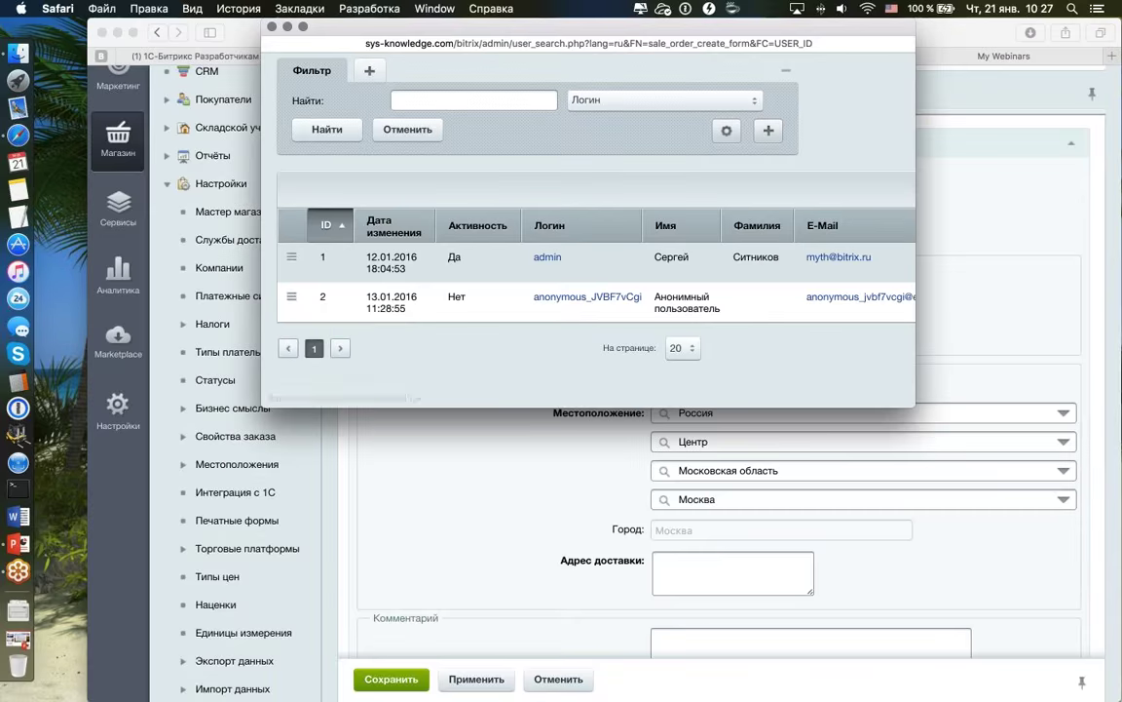
left_click(592, 262)
scroll(518, 320, "down", 1)
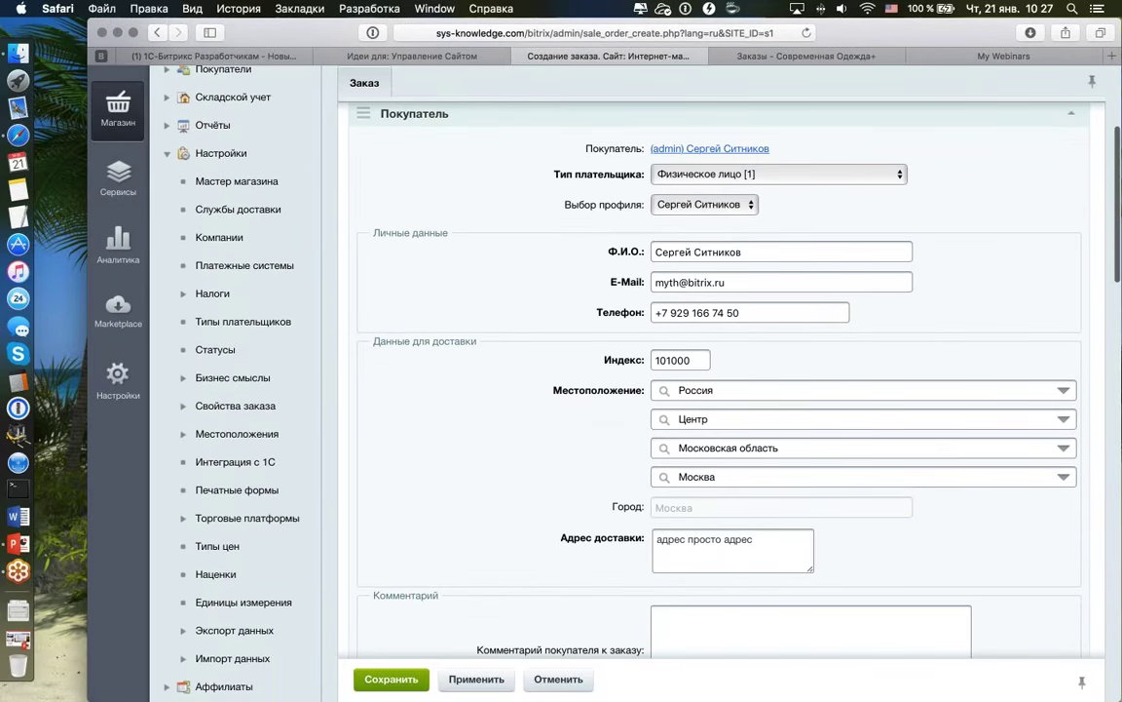
- Add Футболка Женская Ночь in black L and black XL and Футболка Женская Чистота in white L to the order from "Футболки"
scroll(535, 295, "down", 10)
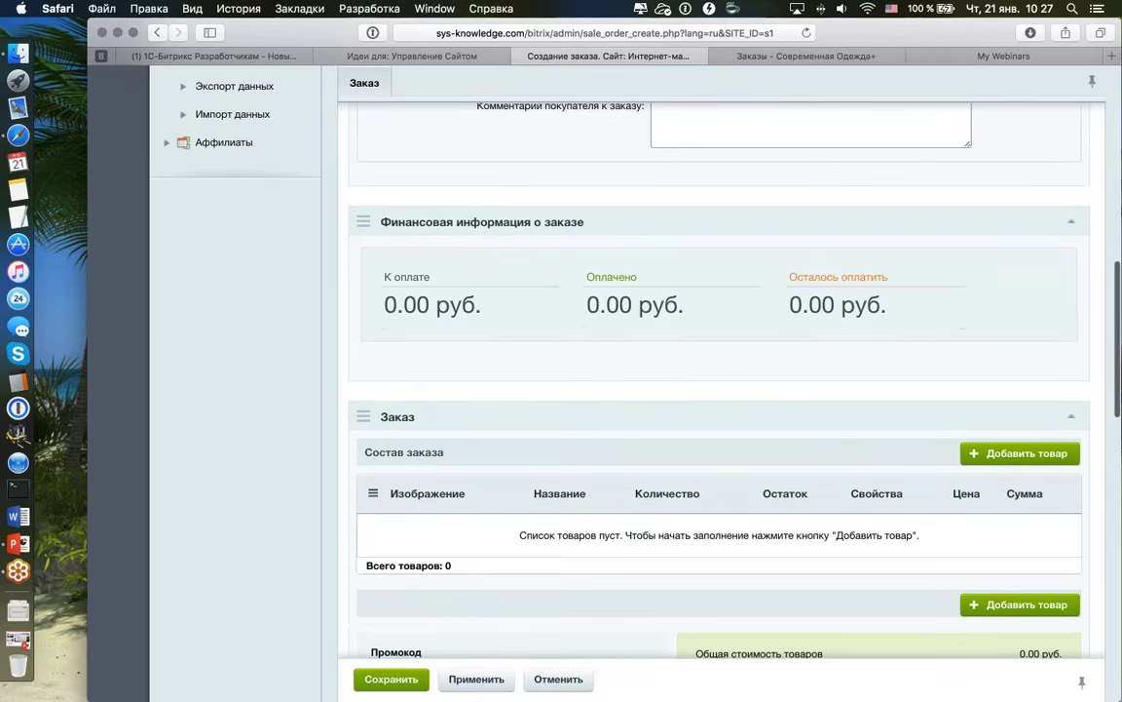
scroll(904, 293, "down", 2)
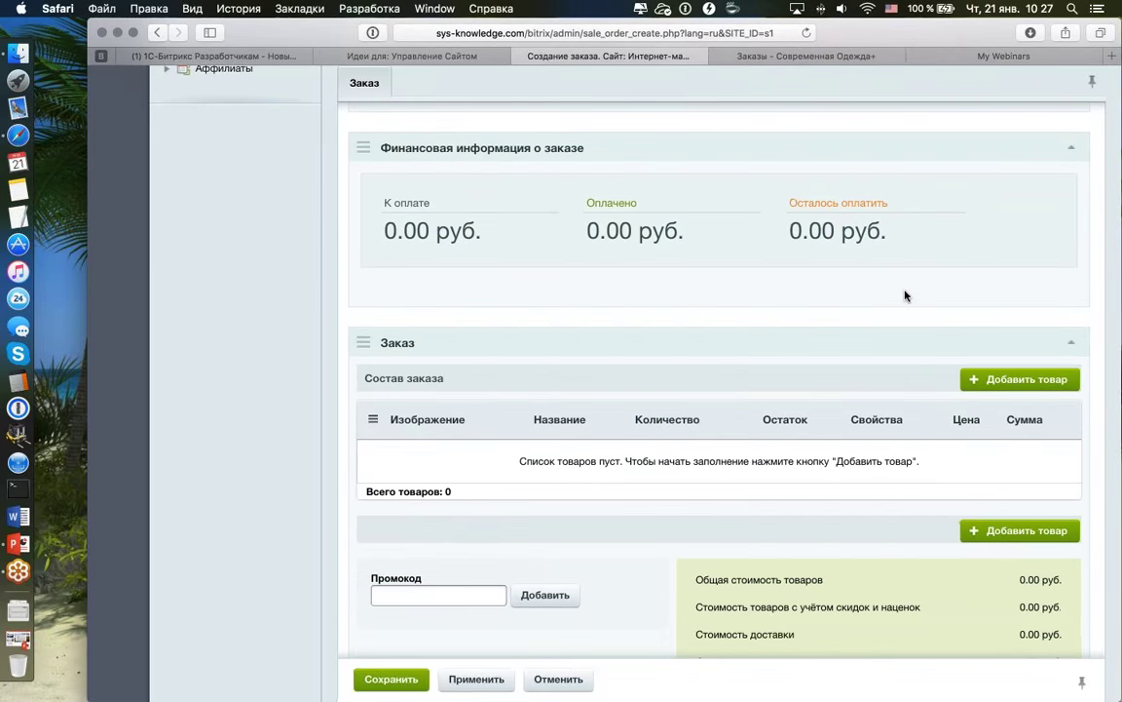
scroll(904, 295, "down", 3)
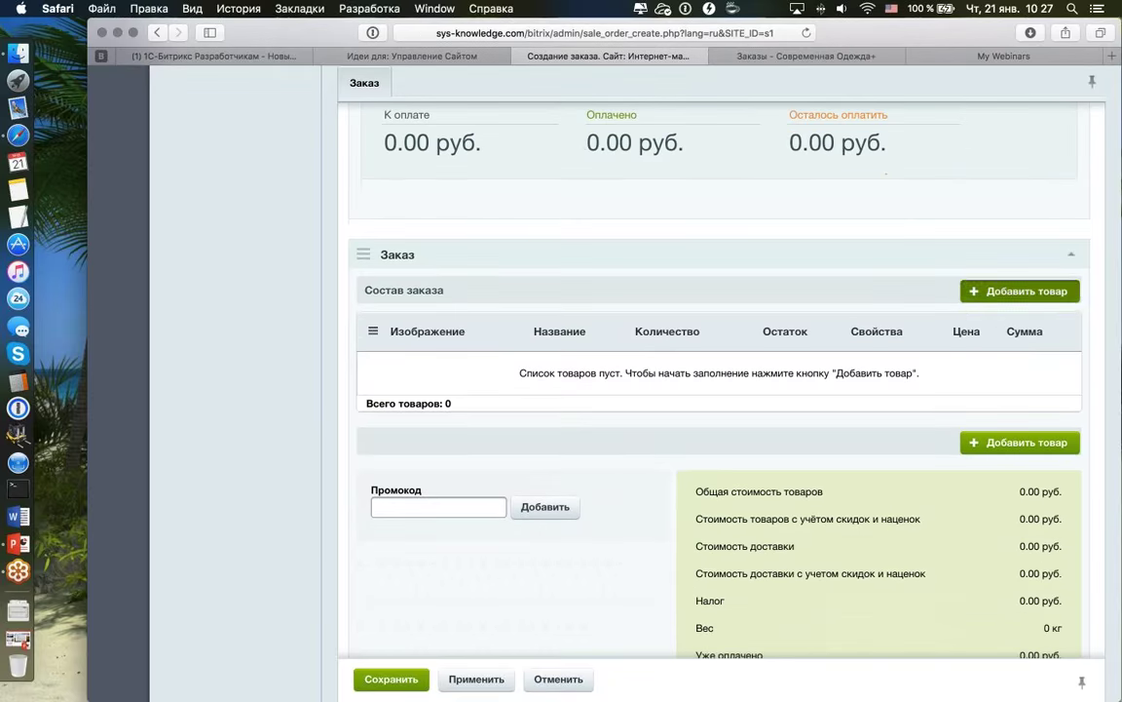
scroll(743, 366, "down", 10)
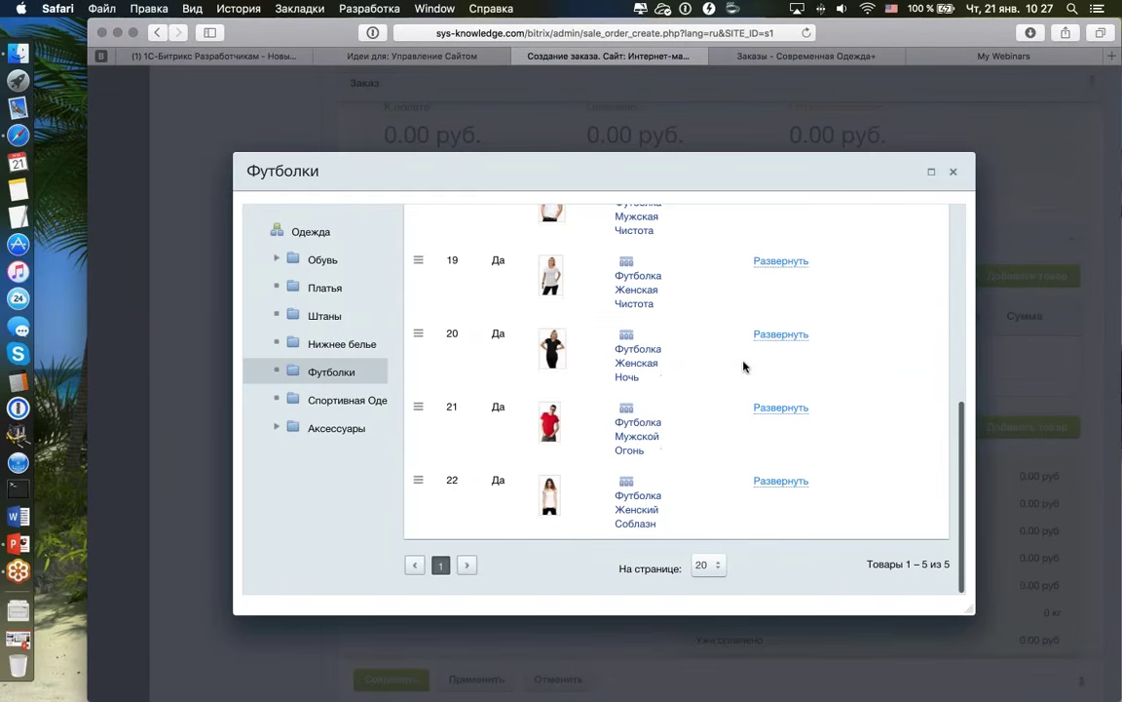
left_click(790, 333)
left_click(846, 407)
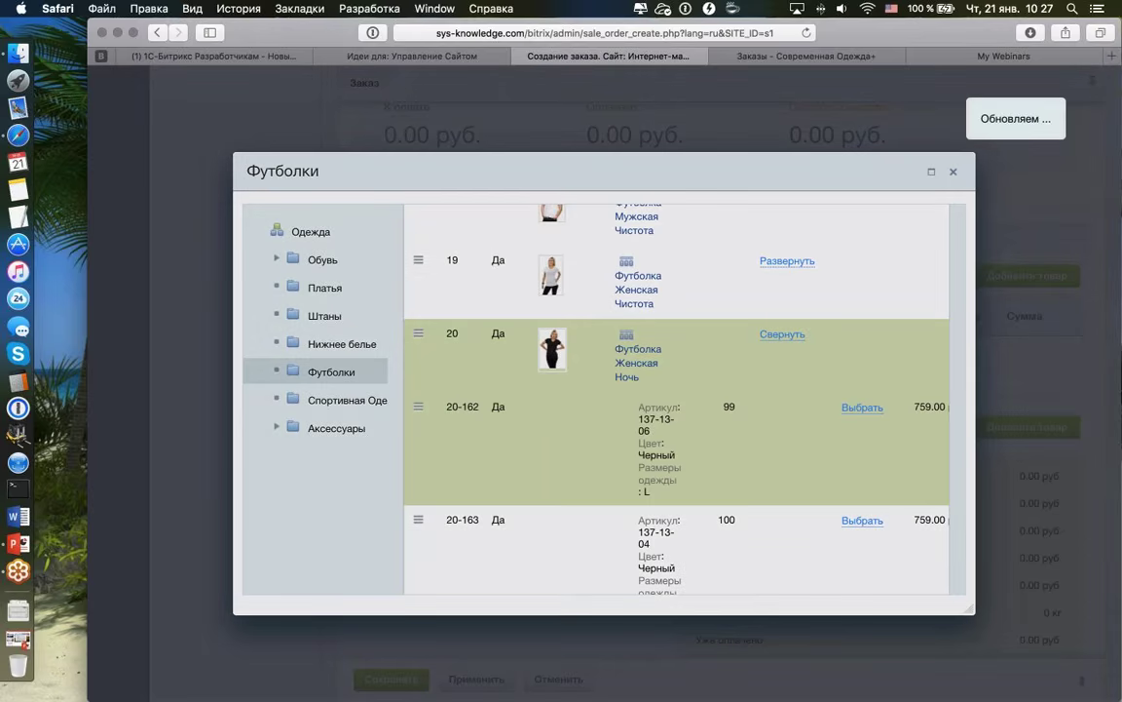
left_click(861, 520)
left_click(786, 261)
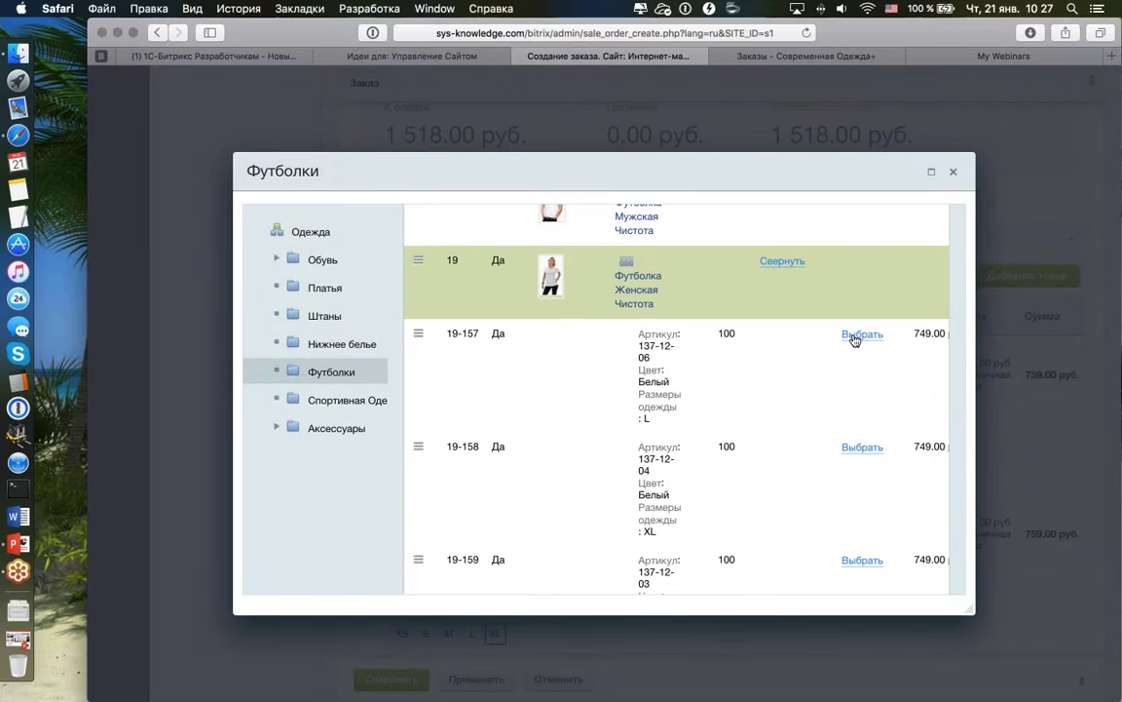
left_click(854, 335)
left_click(954, 171)
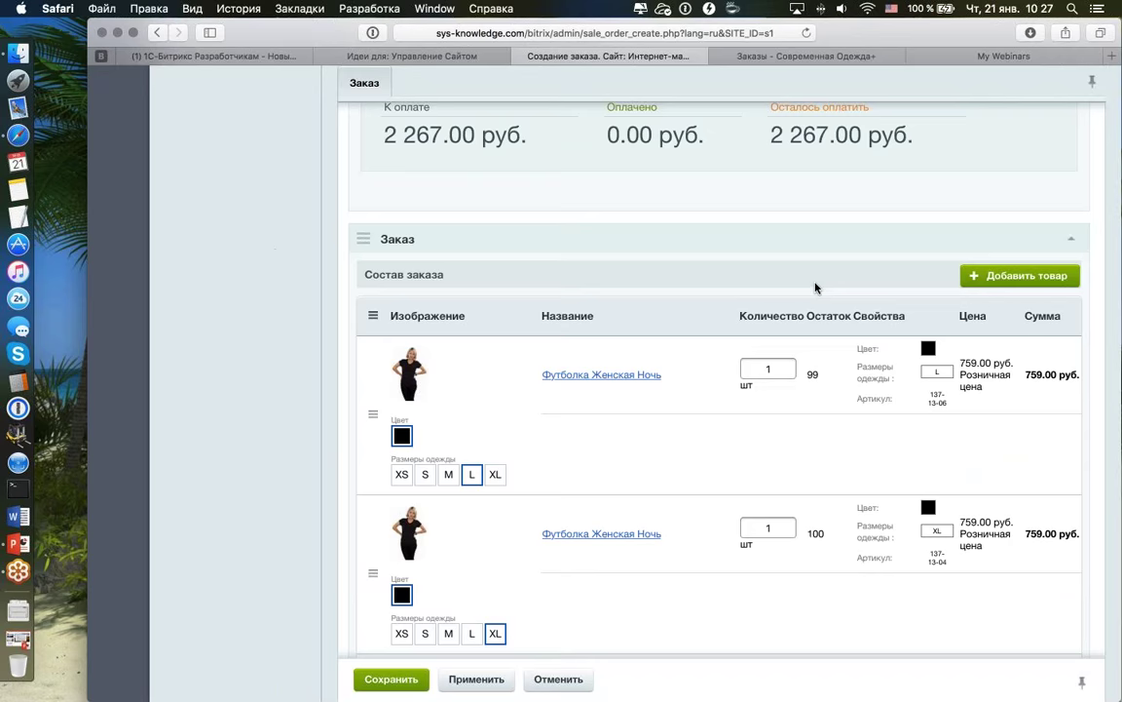
- Set the quantity of each of the three T-shirt lines in the order to 5
scroll(815, 287, "down", 5)
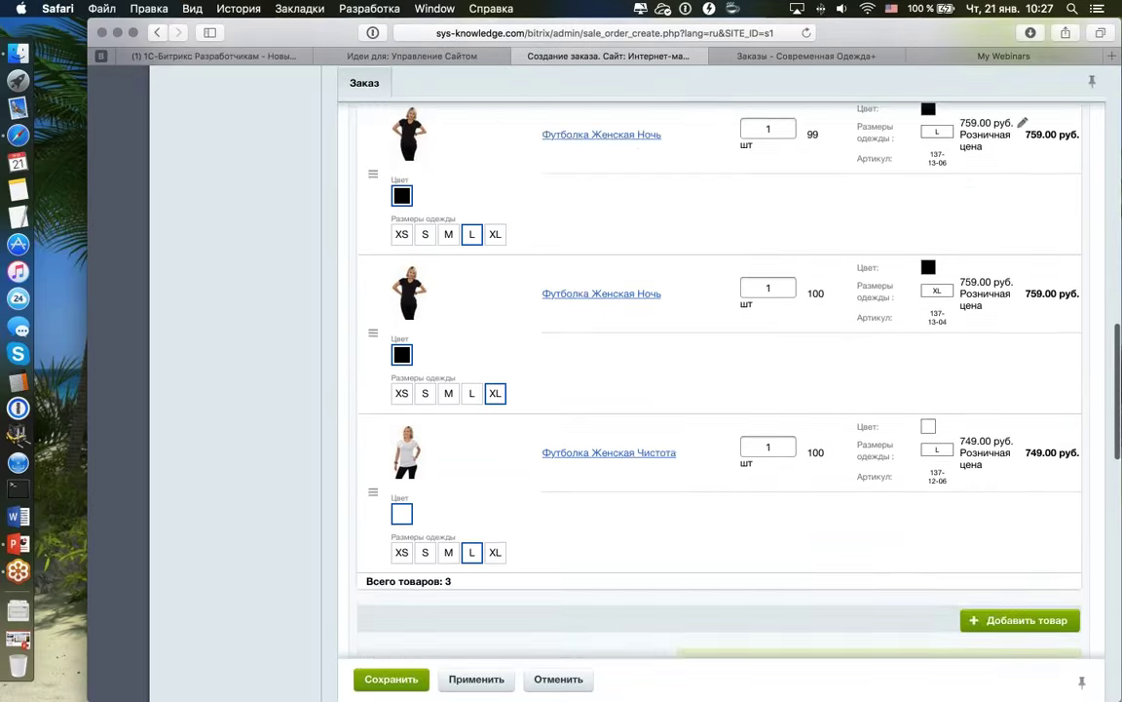
scroll(815, 287, "up", 2)
scroll(658, 370, "up", 2)
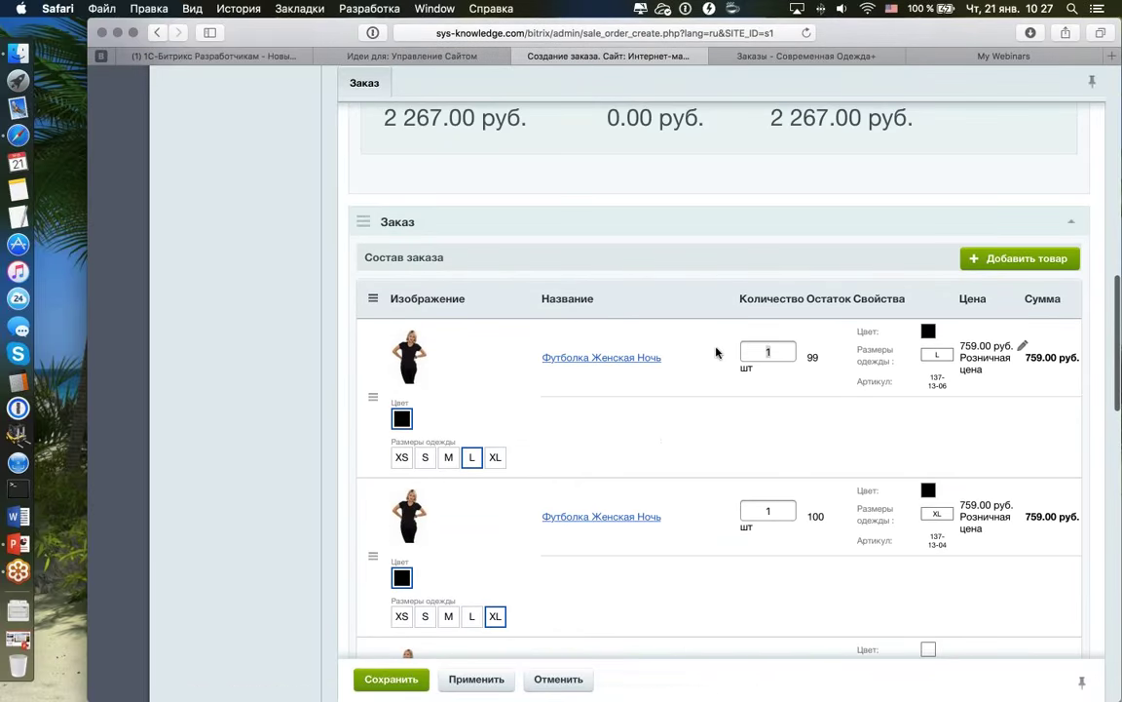
type("5")
left_click(785, 509)
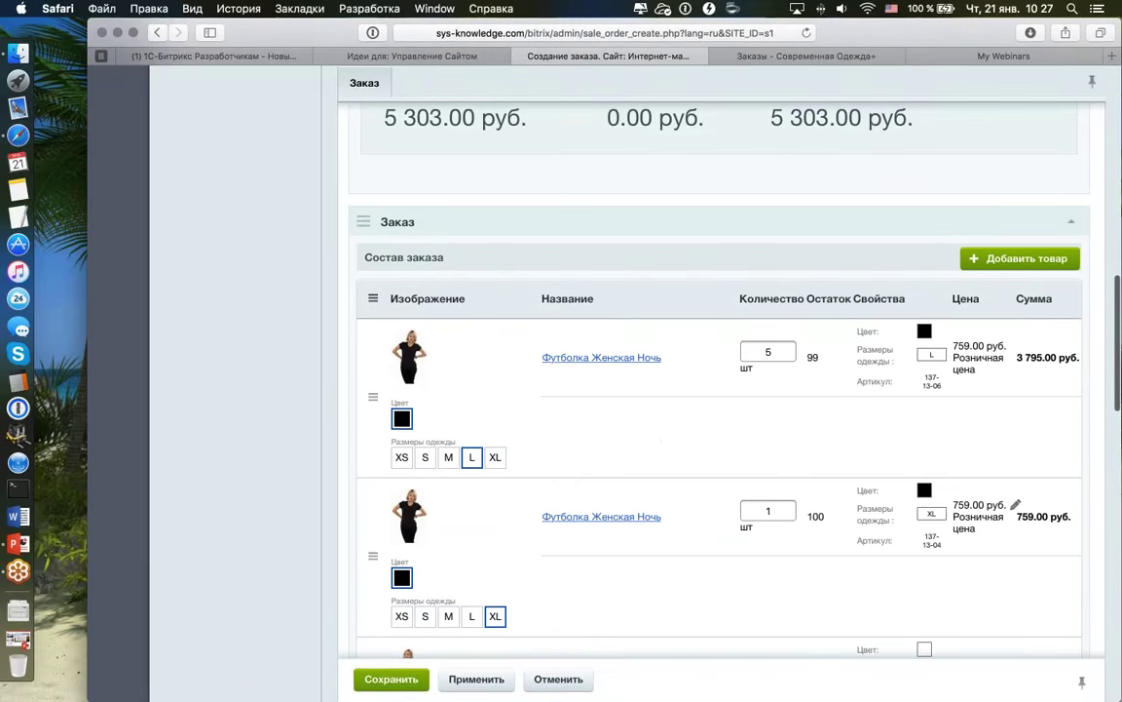
type("5")
scroll(692, 478, "down", 3)
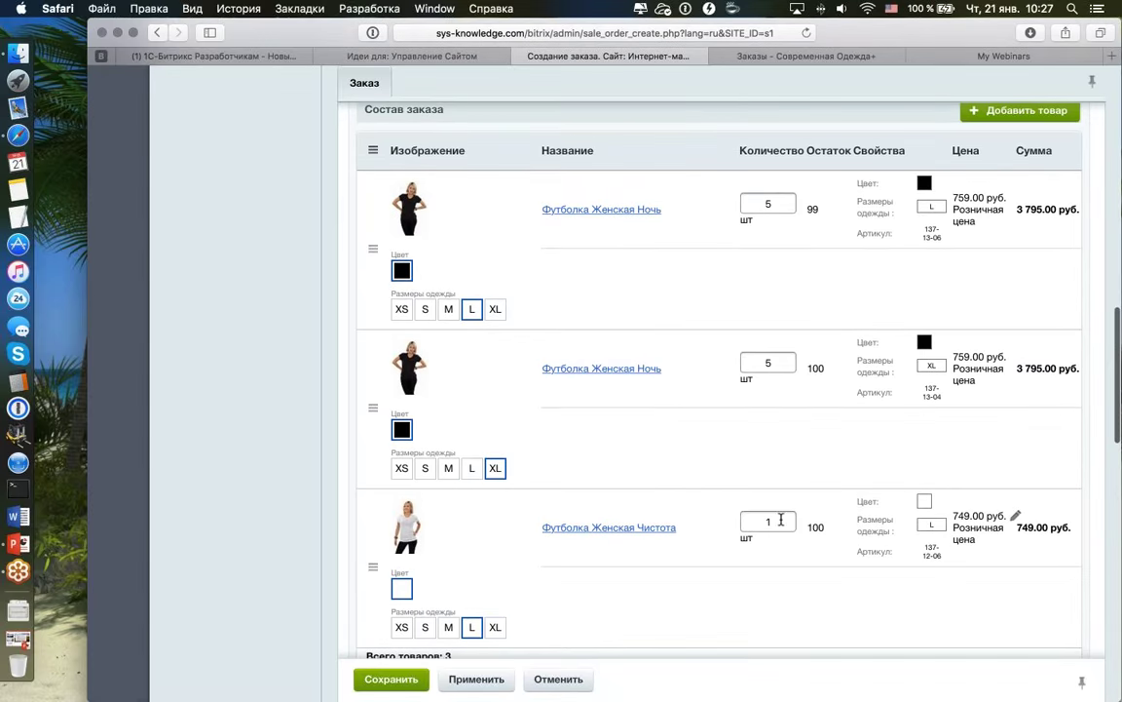
left_click(781, 519)
type("5")
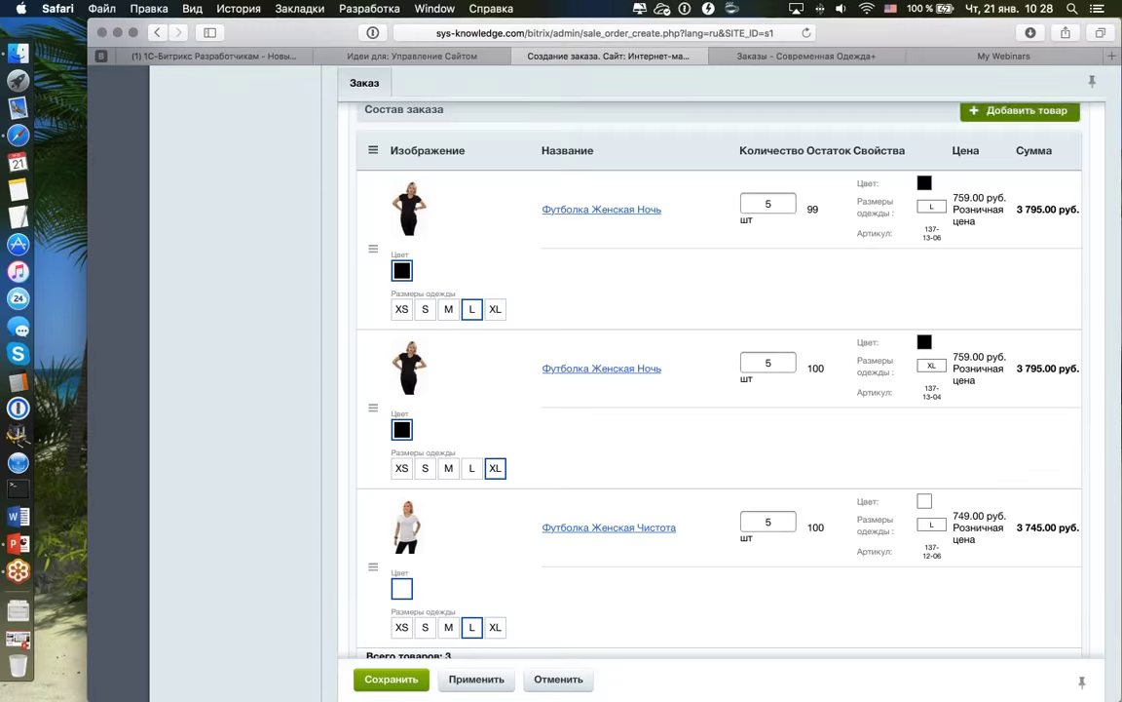
- Add Штаны Полосатый Рейс in "Фиолетовый", size L, to the order from the "Штаны" section
left_click(1019, 110)
left_click(325, 315)
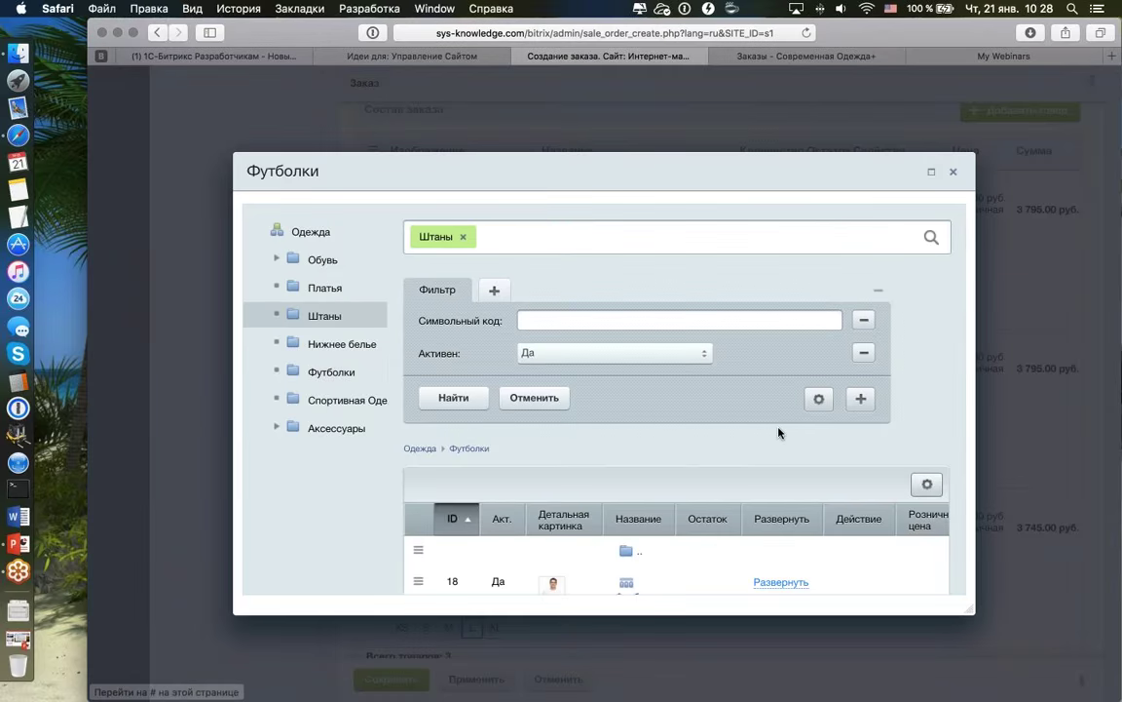
scroll(779, 431, "down", 10)
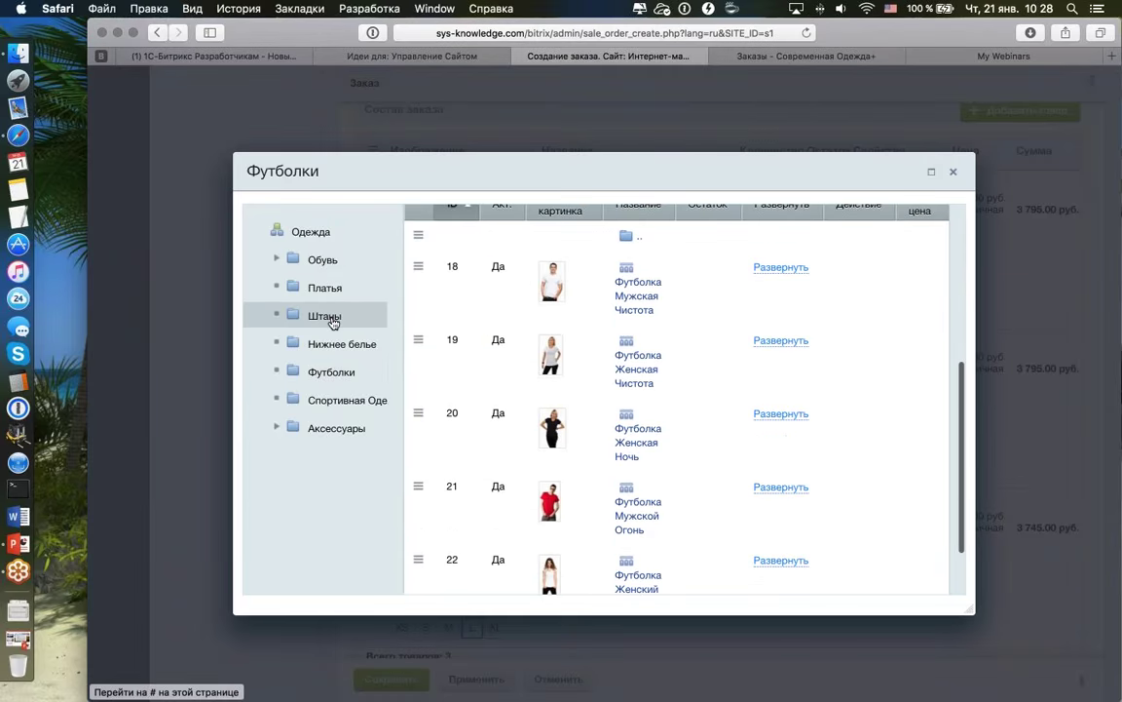
left_click(329, 317)
left_click(781, 343)
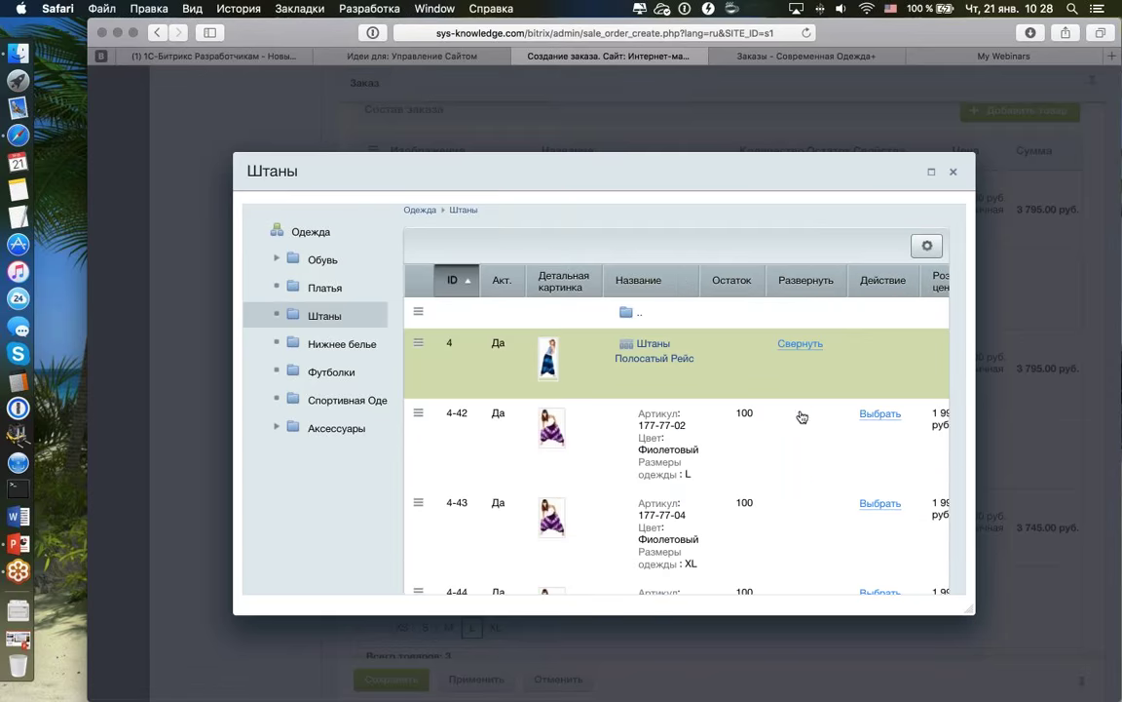
left_click(879, 414)
left_click(954, 180)
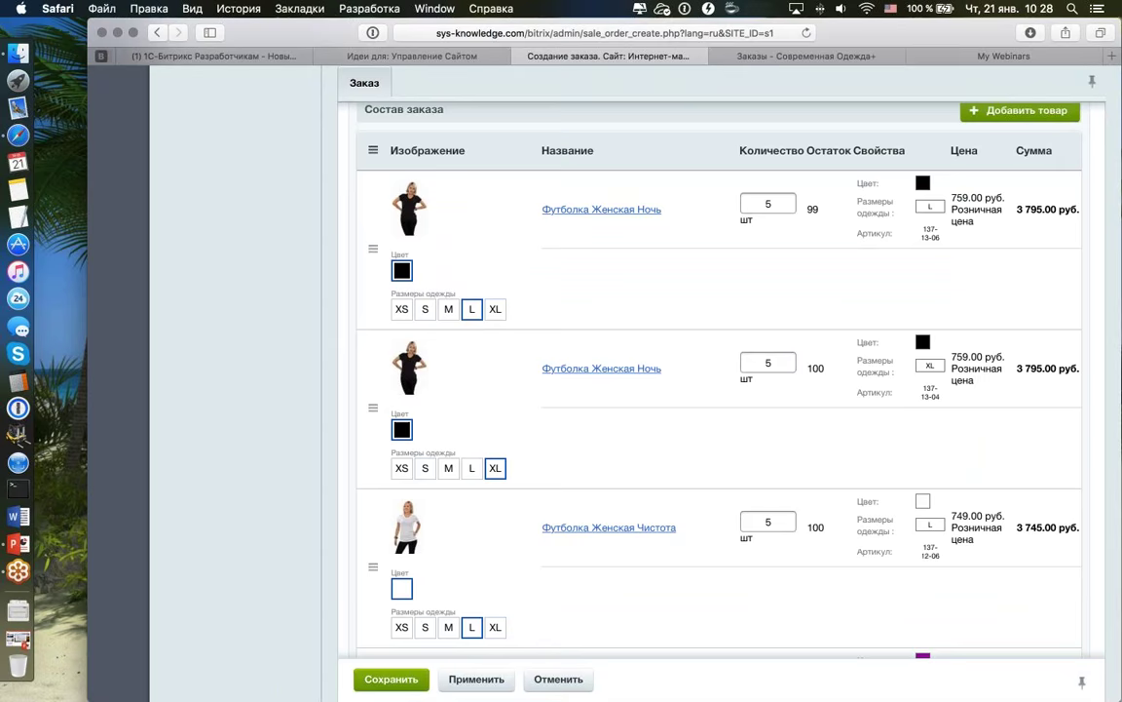
- Change Штаны Полосатый Рейс to blue and every order item to size M, merging the duplicate Футболка Женская Ночь lines
scroll(599, 338, "down", 8)
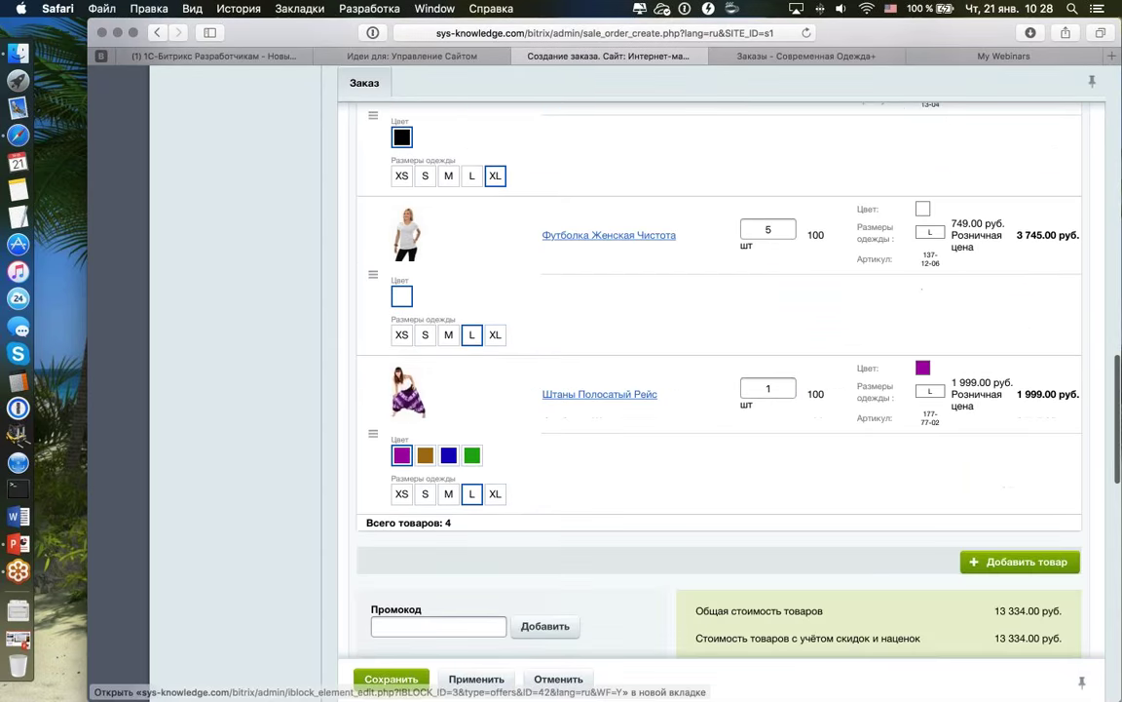
left_click(448, 455)
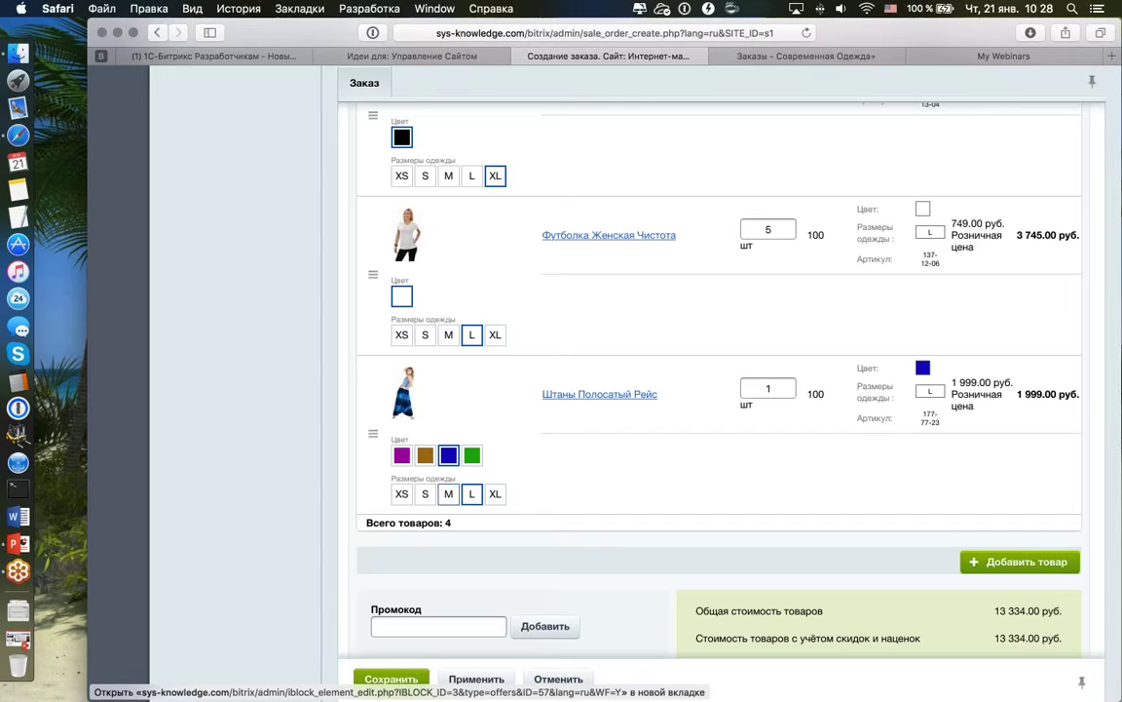
left_click(448, 493)
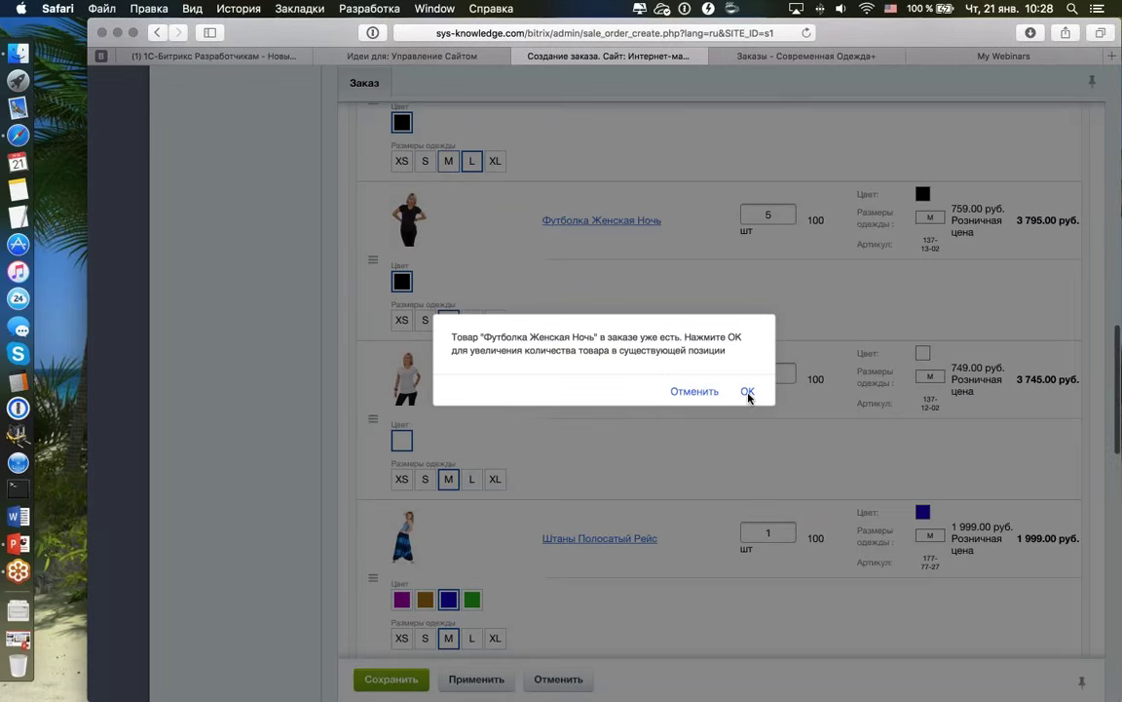
left_click(747, 393)
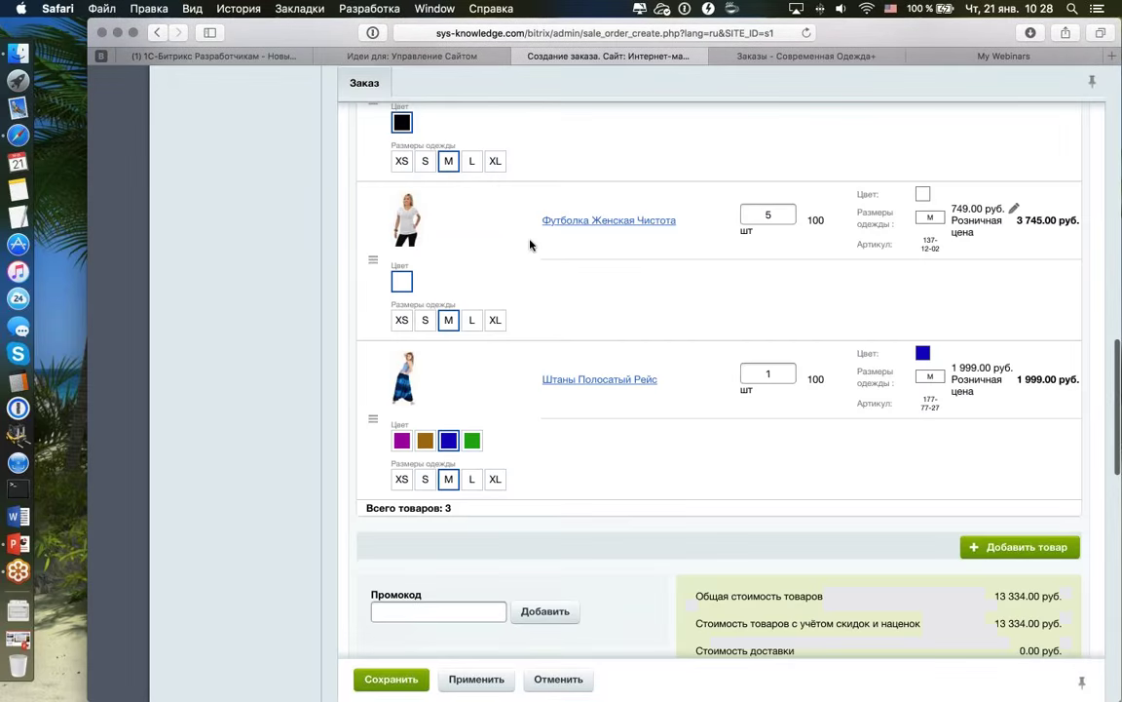
- Look at the actions available for the Штаны Полосатый Рейс line and the column settings of the order contents table
scroll(531, 243, "down", 5)
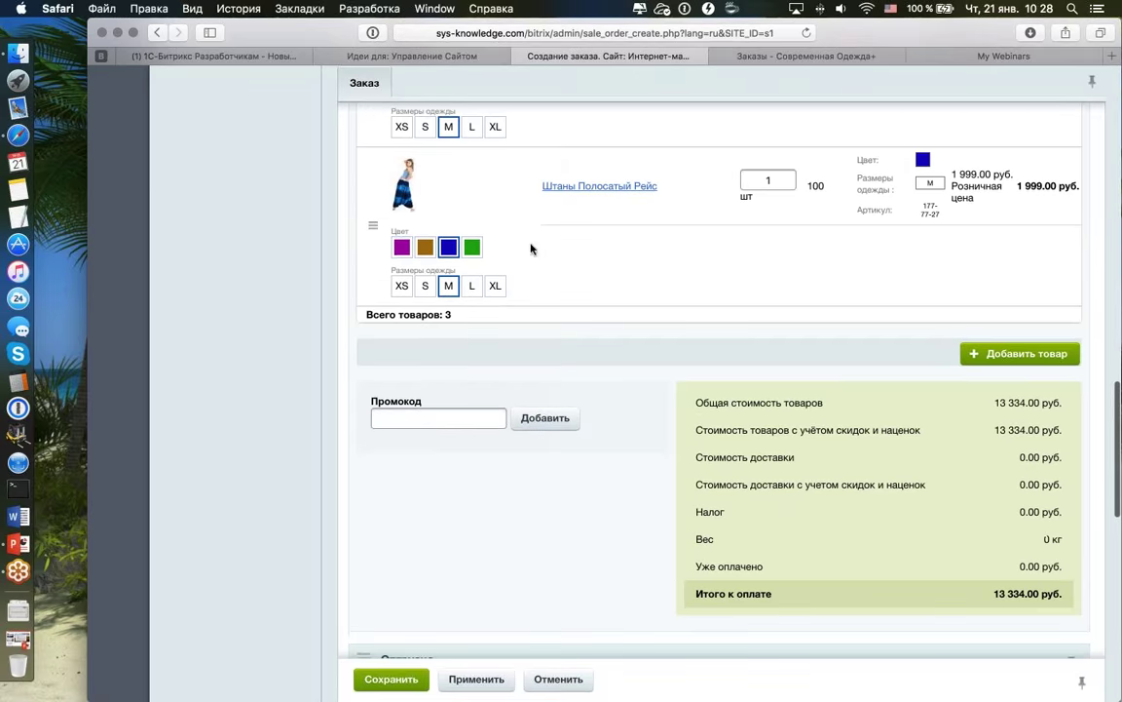
left_click(372, 225)
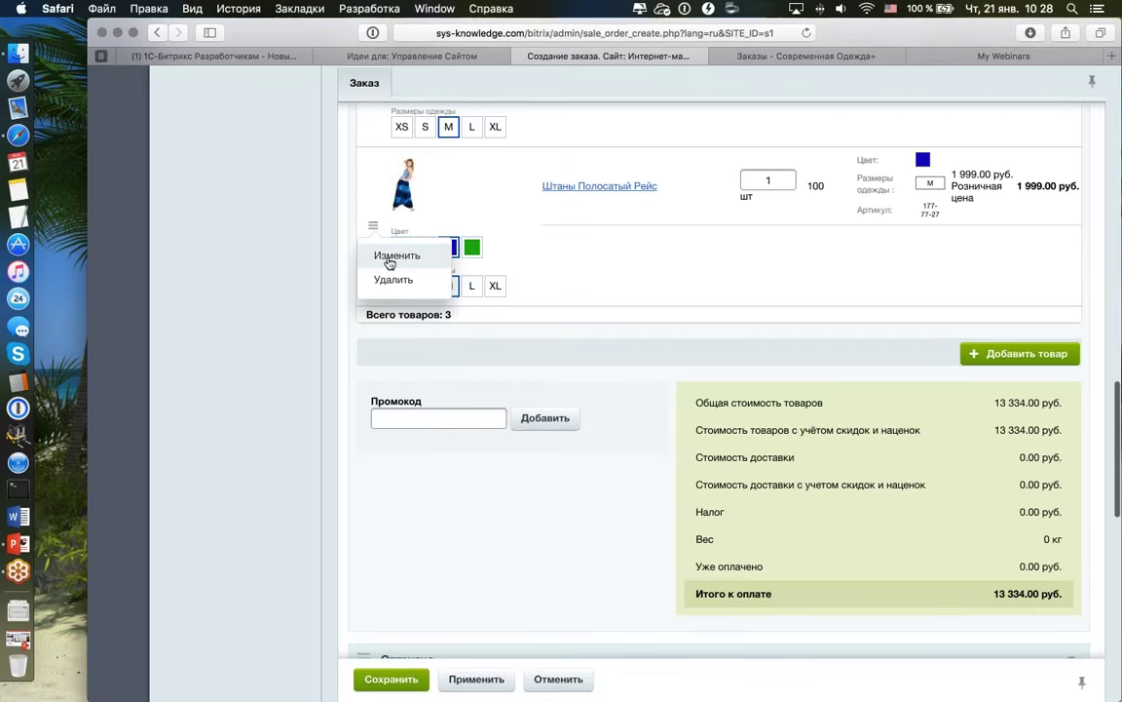
left_click(542, 233)
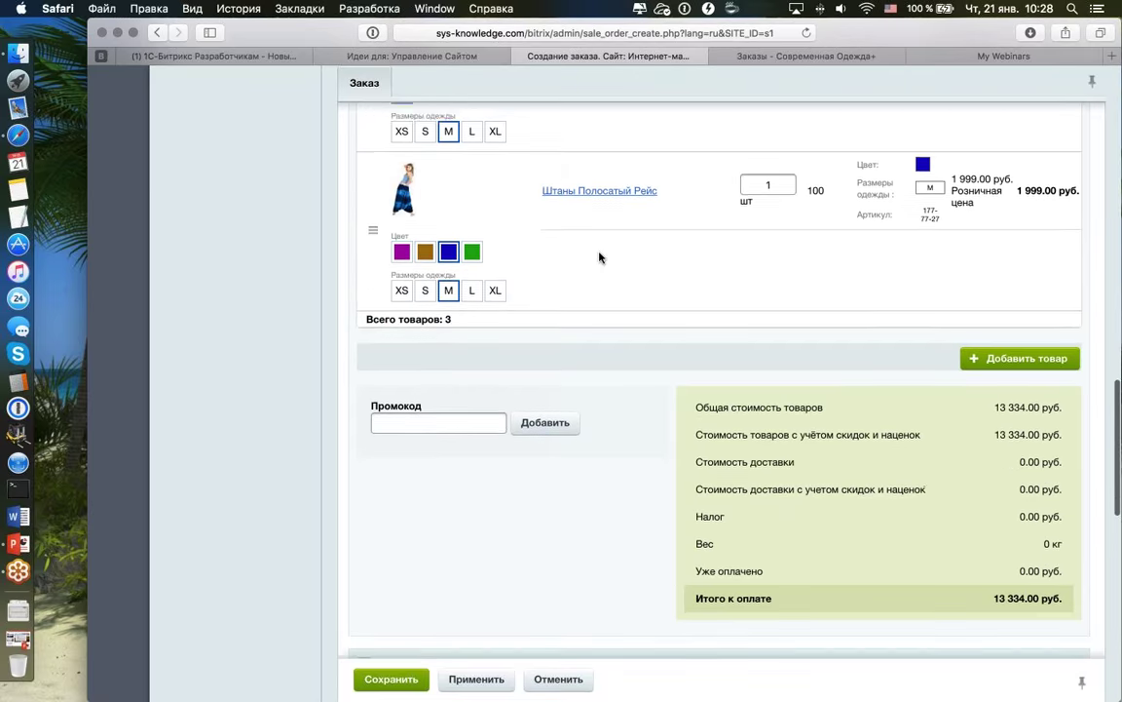
scroll(599, 257, "up", 5)
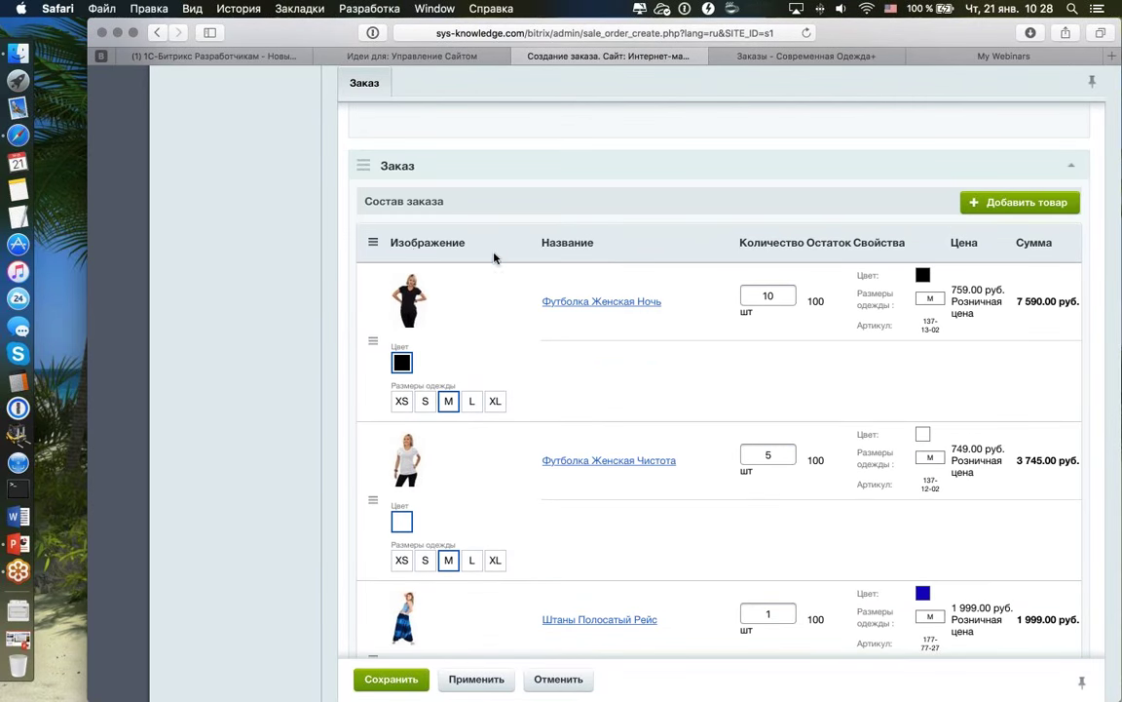
left_click(372, 242)
left_click(426, 261)
left_click(391, 544)
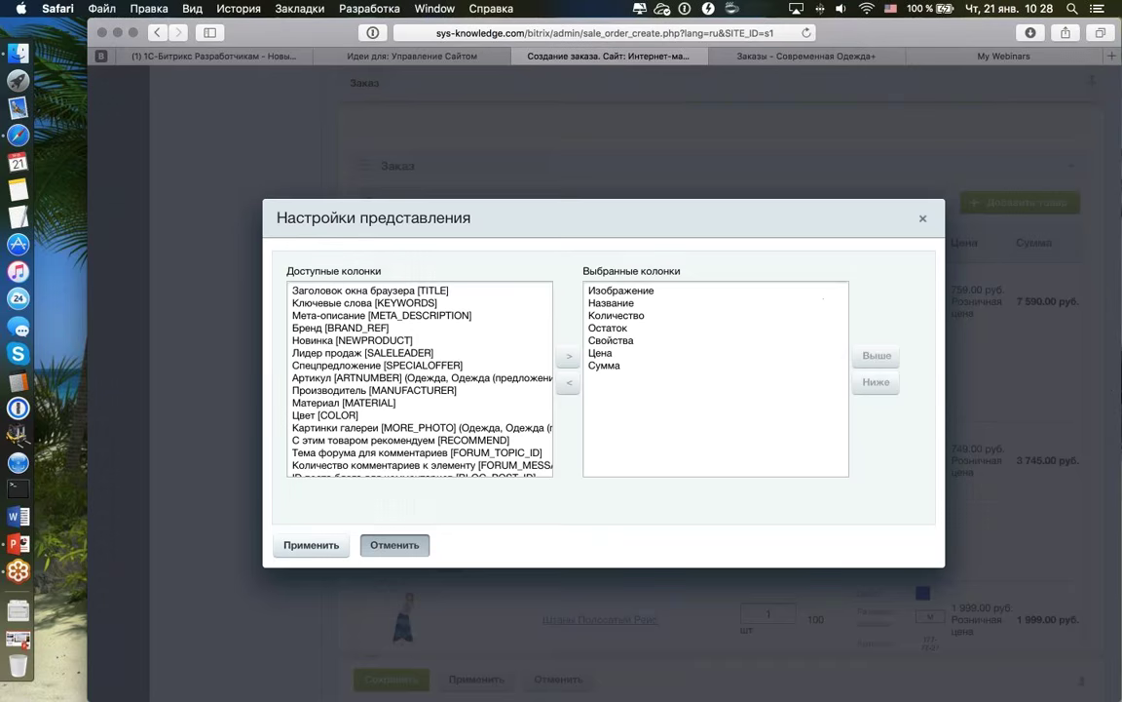
- Review the product lines in the order contents, including their quantities, stock, properties, prices and sums
scroll(584, 343, "down", 1)
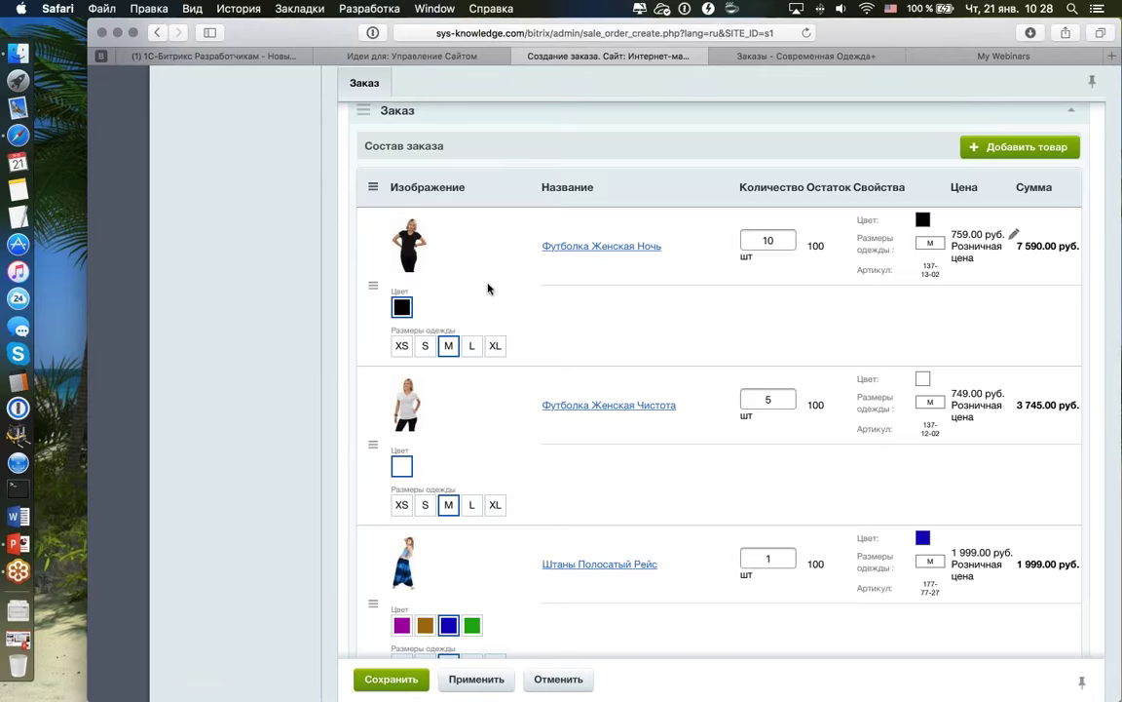
scroll(544, 534, "down", 4)
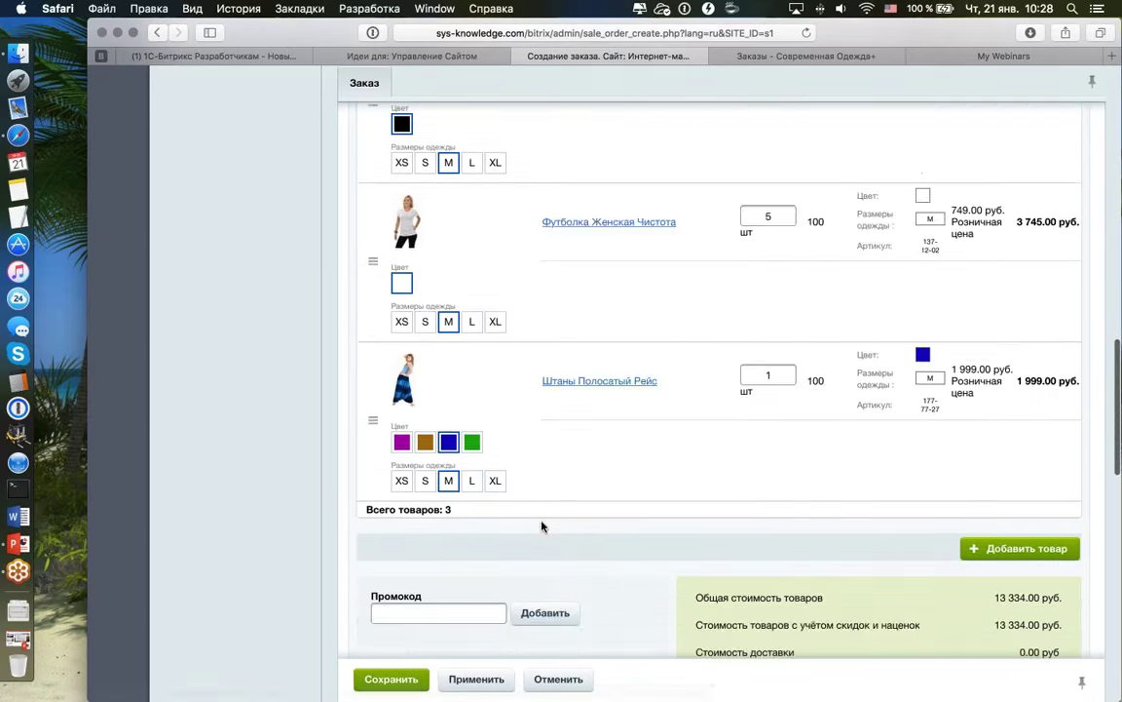
scroll(538, 593, "up", 3)
scroll(719, 389, "up", 1)
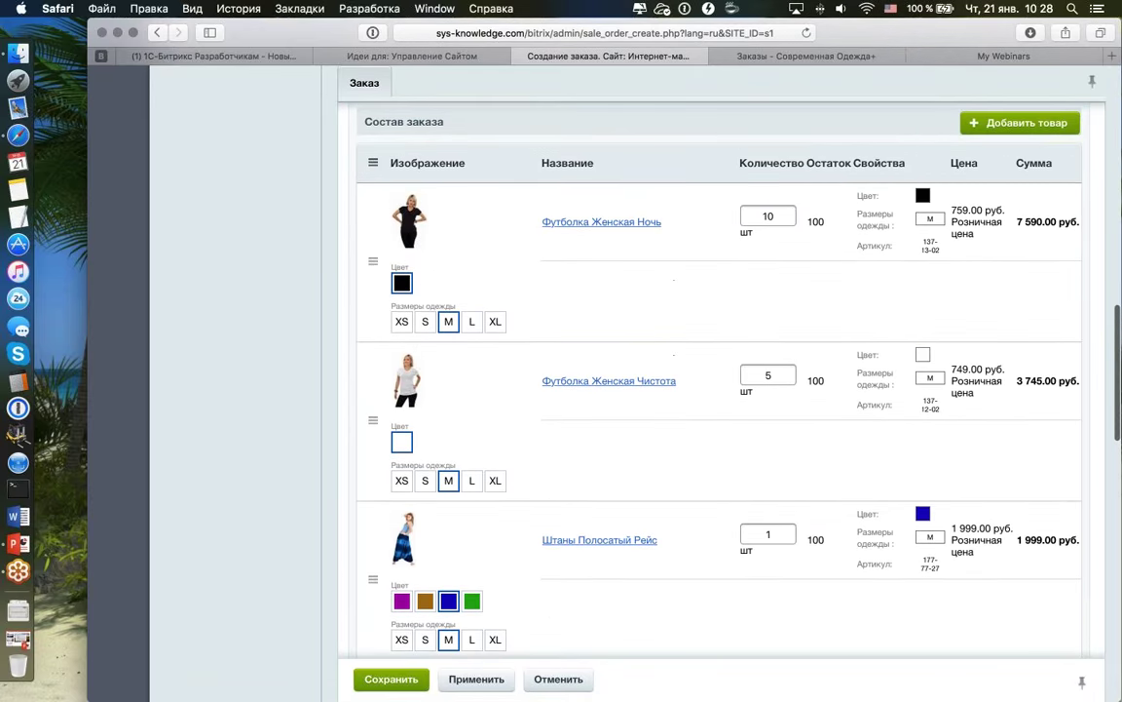
scroll(682, 389, "down", 2)
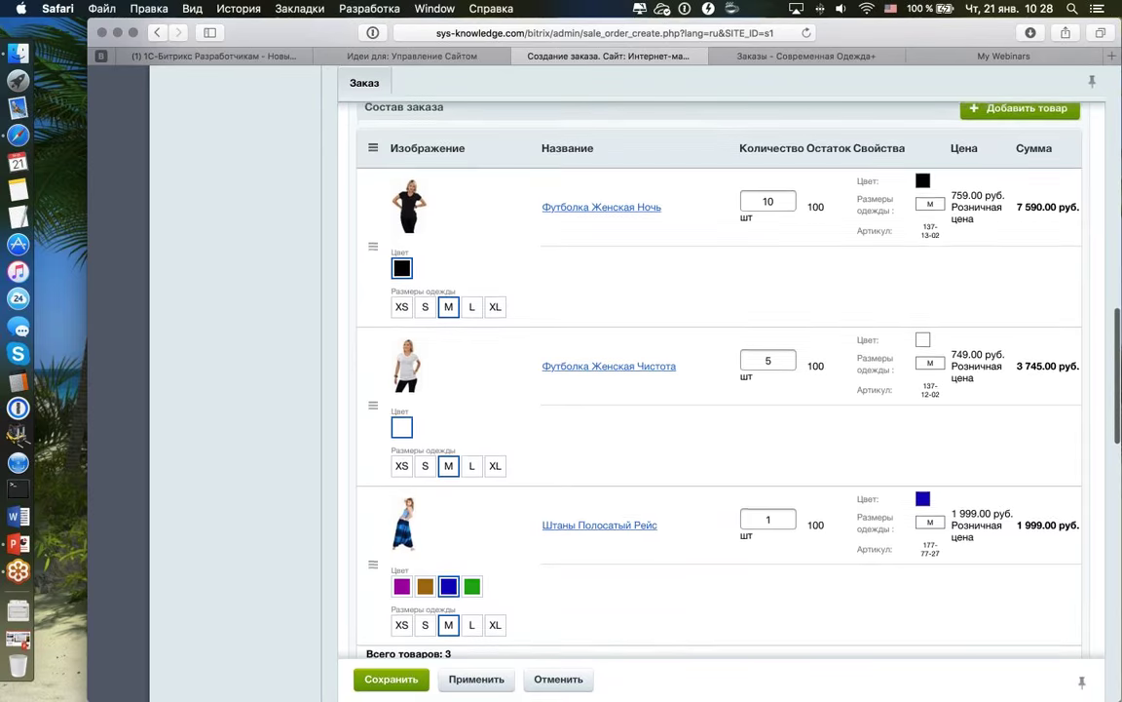
scroll(701, 390, "up", 1)
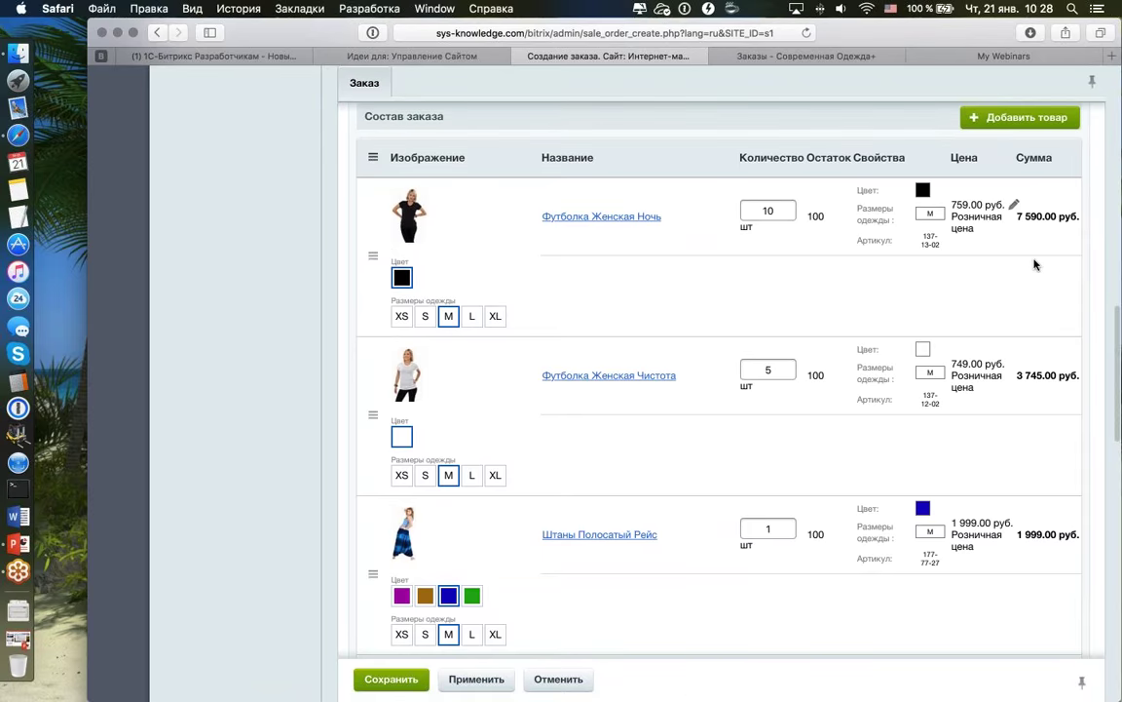
scroll(717, 308, "down", 2)
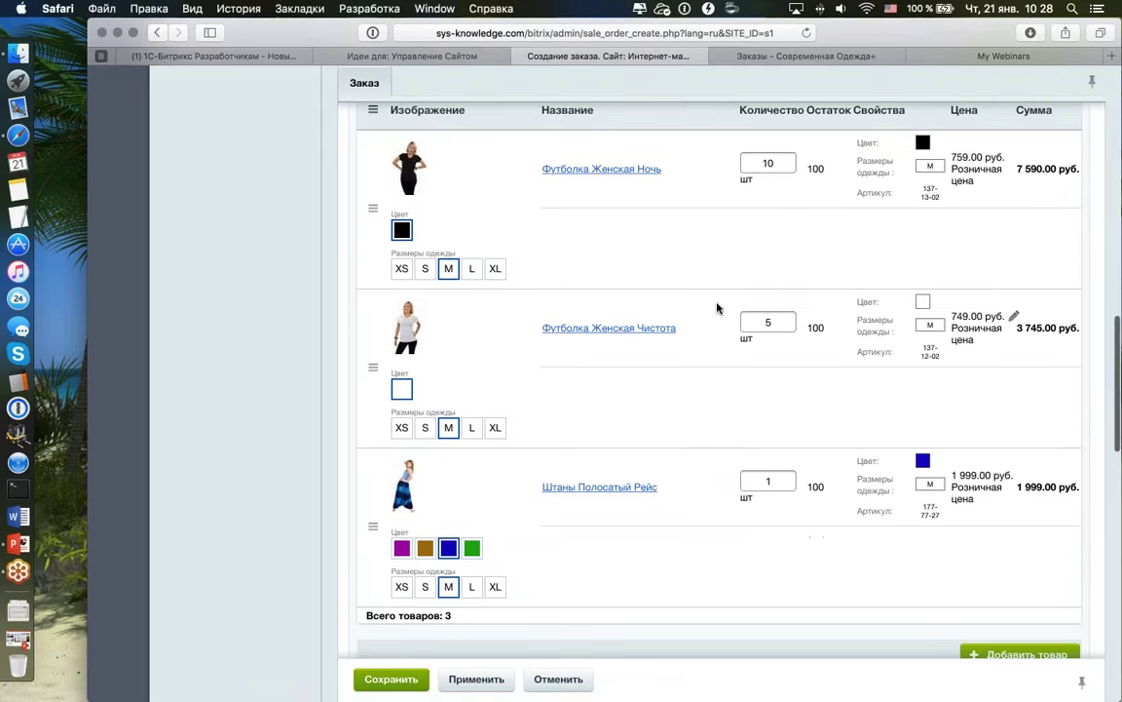
scroll(666, 303, "down", 1)
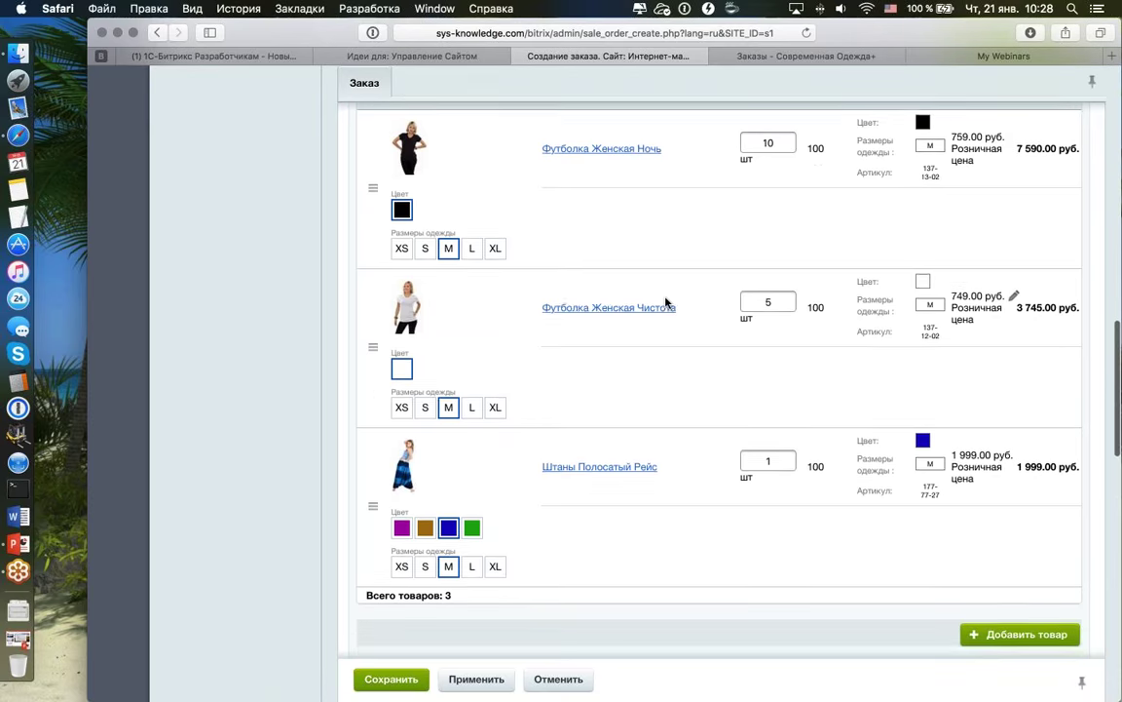
scroll(666, 303, "up", 1)
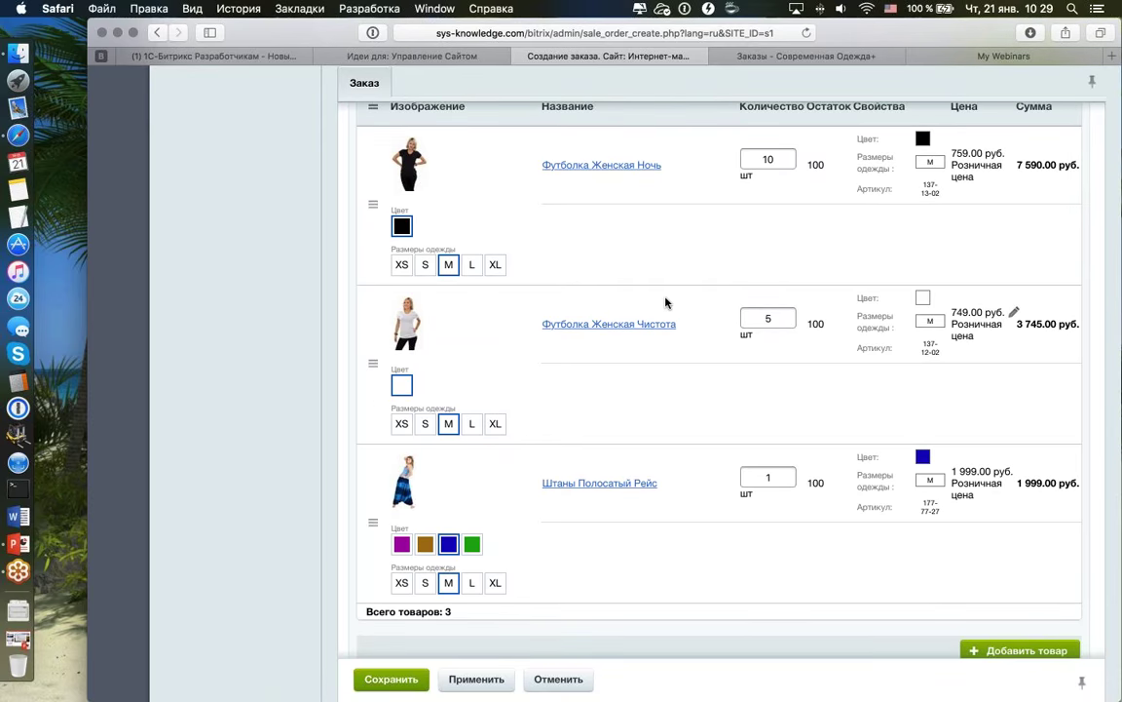
- Set the quantity of Штаны Полосатый Рейс in the order contents to 5
scroll(666, 303, "up", 2)
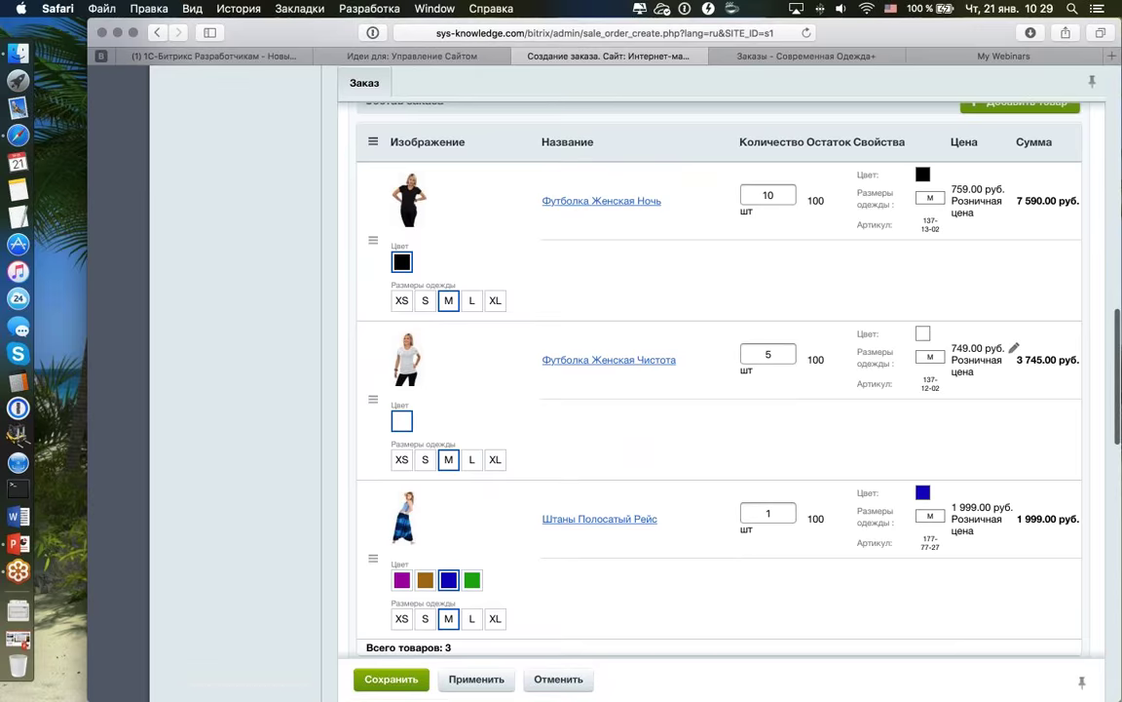
scroll(666, 303, "down", 5)
scroll(666, 303, "up", 5)
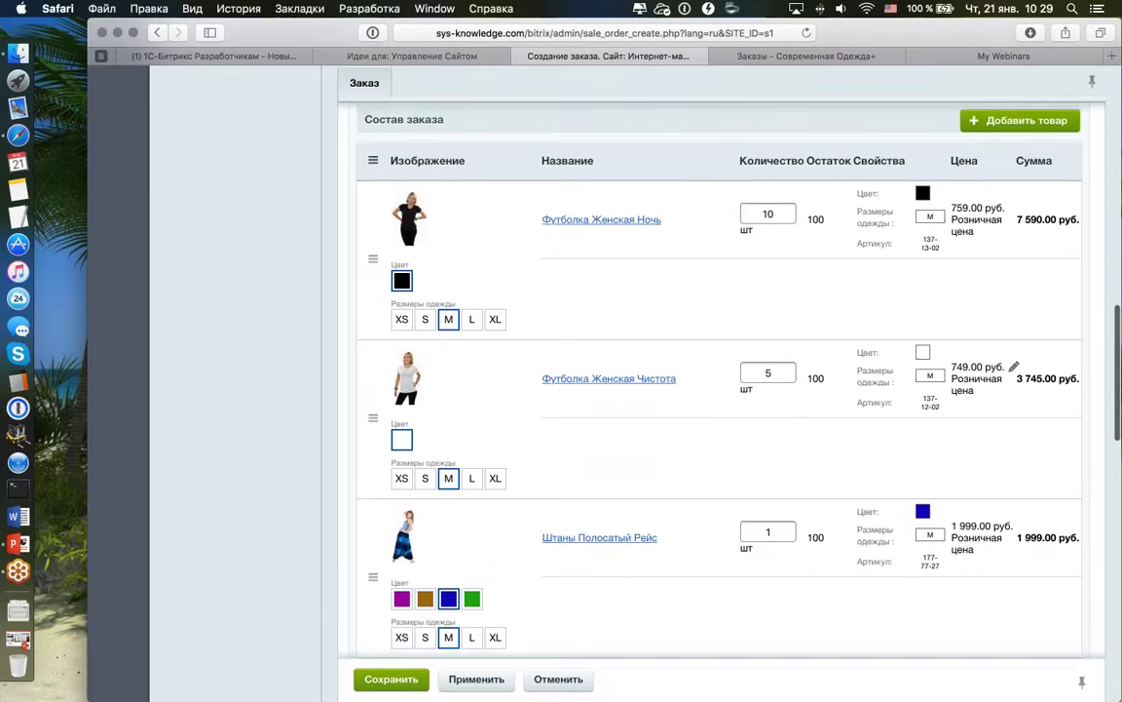
scroll(682, 409, "down", 1)
double_click(768, 514)
type("5")
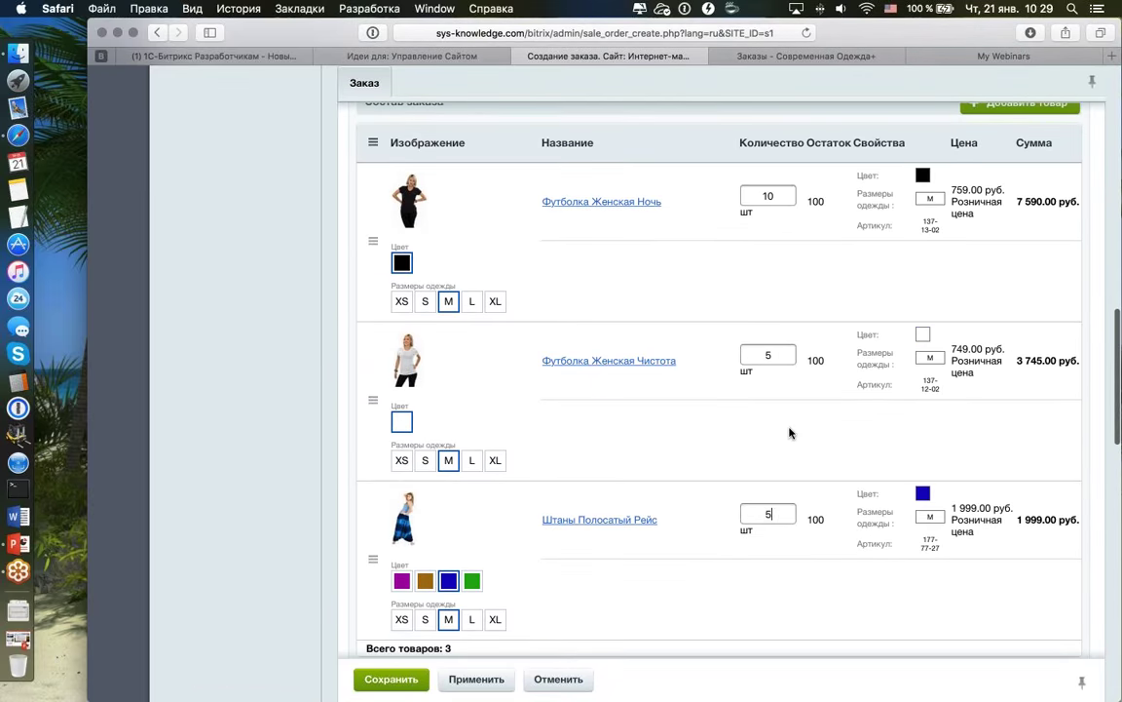
- Review the order totals and the amount left to pay in the order's financial information
scroll(790, 432, "down", 10)
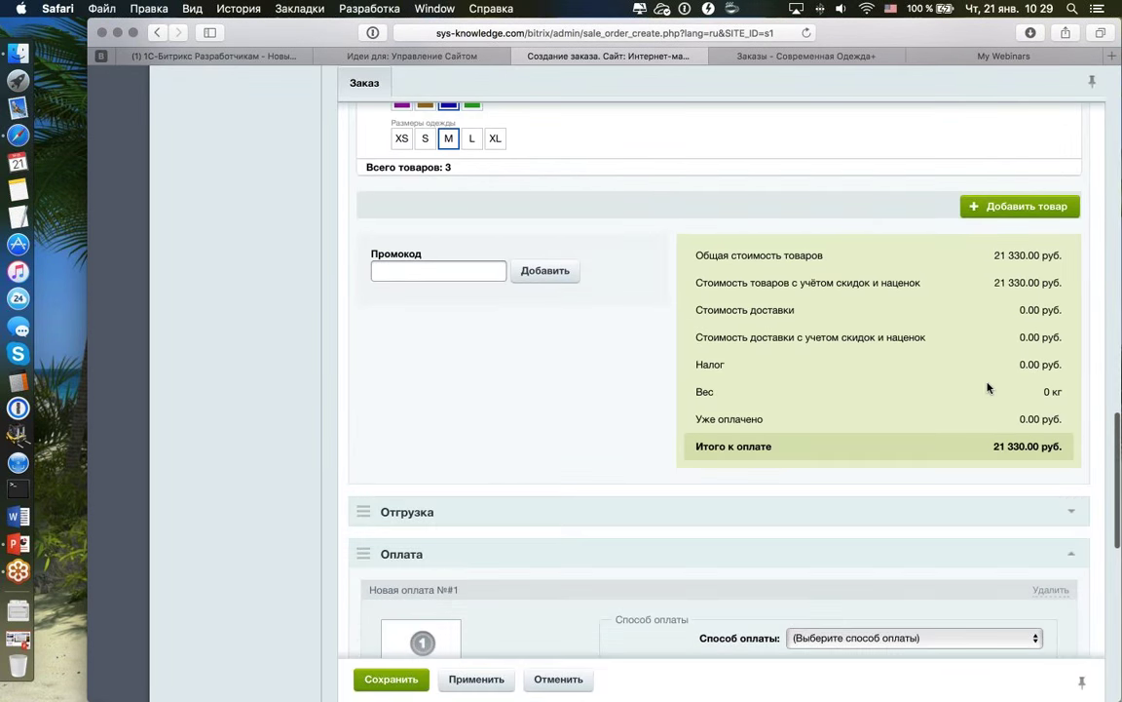
scroll(884, 368, "up", 14)
scroll(887, 370, "up", 3)
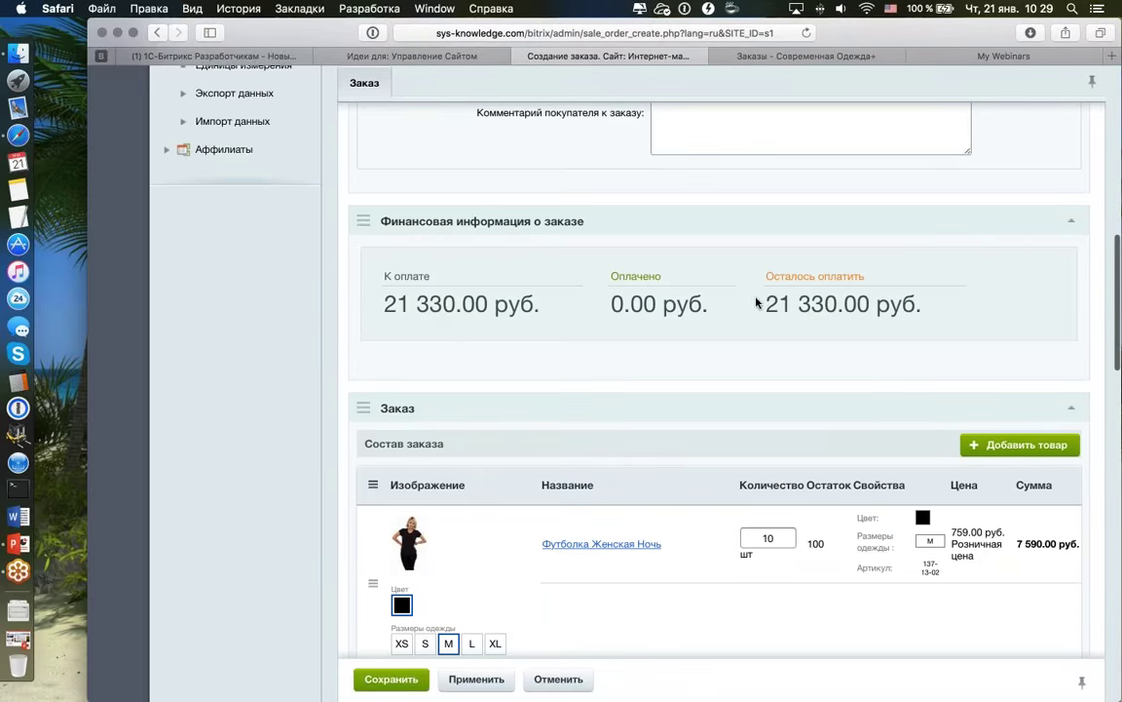
left_click_drag(770, 301, 917, 305)
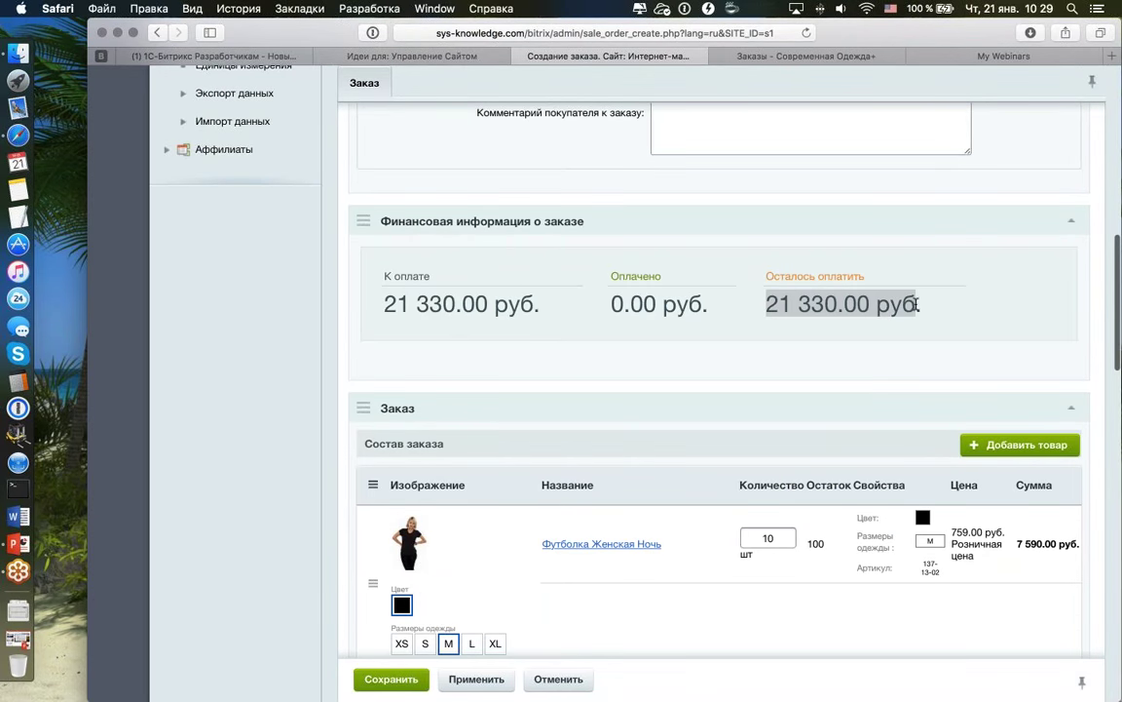
left_click(758, 354)
- Expand the "Отгрузка" section and set the delivery service to "Доставка курьером"
scroll(757, 353, "down", 14)
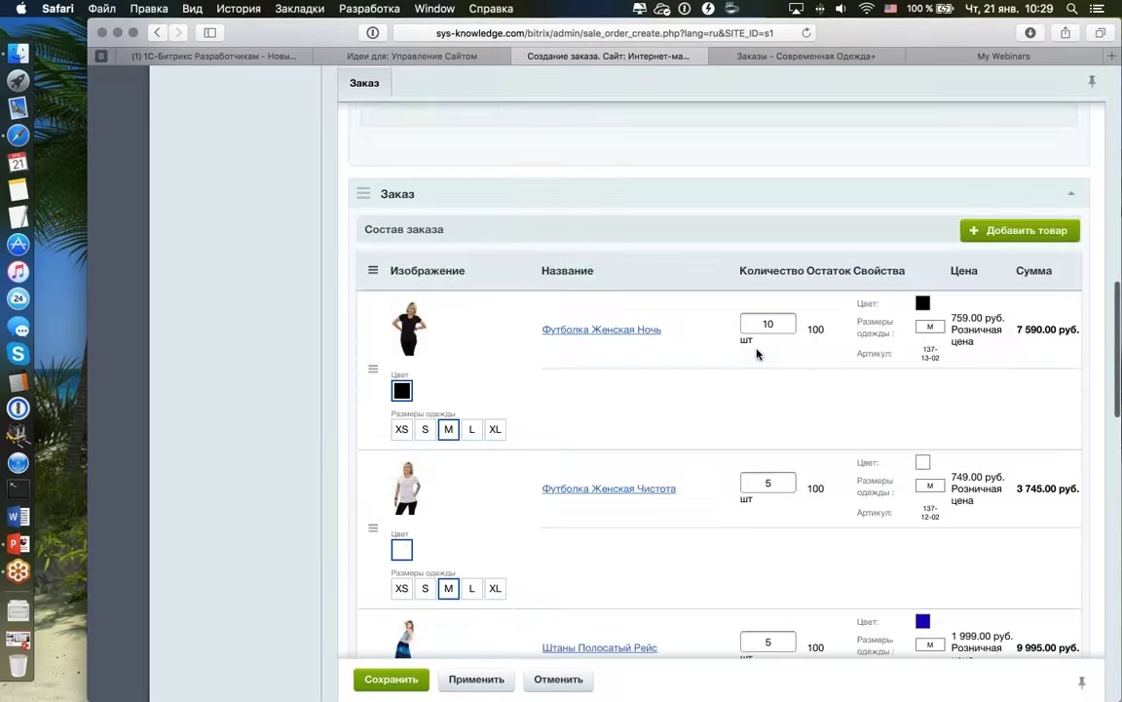
scroll(757, 354, "down", 10)
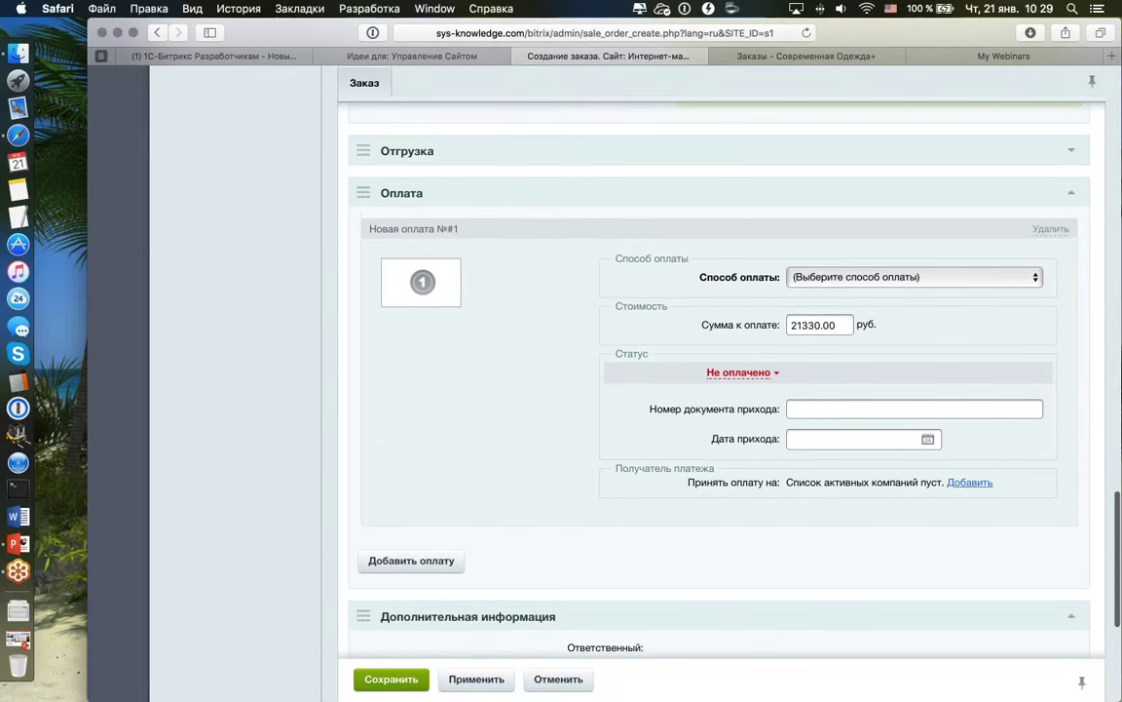
left_click(865, 151)
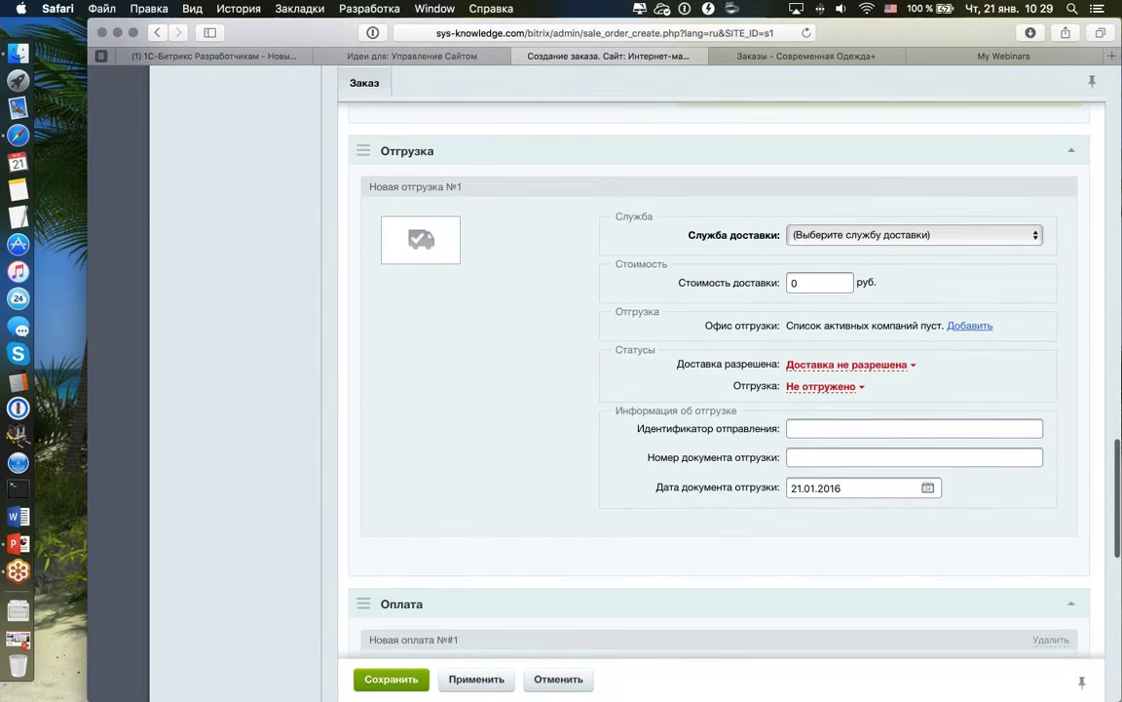
left_click(847, 236)
left_click(844, 255)
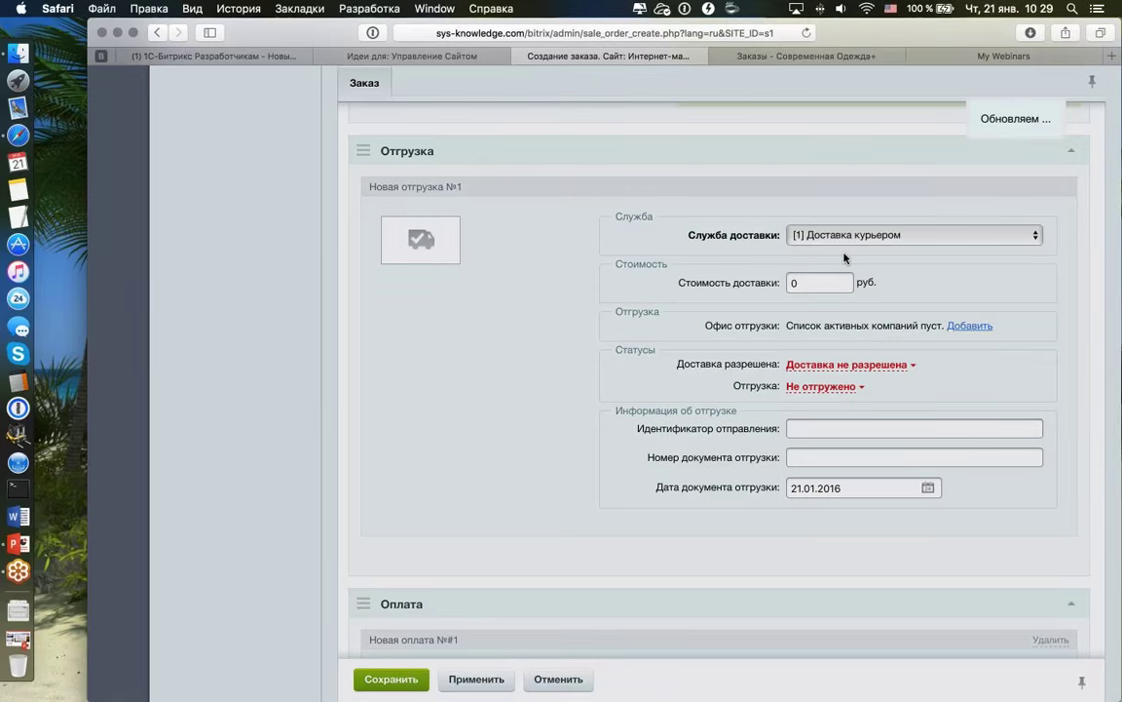
- Set the payment method to "Яндекс.Деньги" and save the new order
scroll(522, 283, "down", 7)
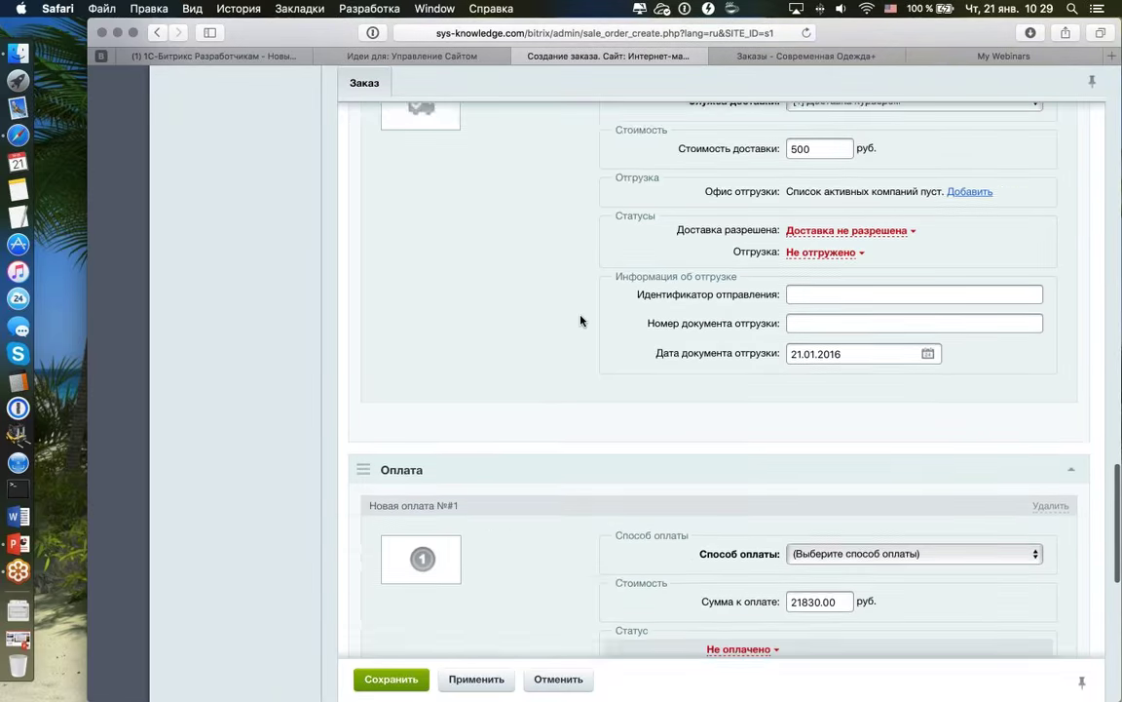
scroll(580, 320, "down", 2)
left_click(844, 282)
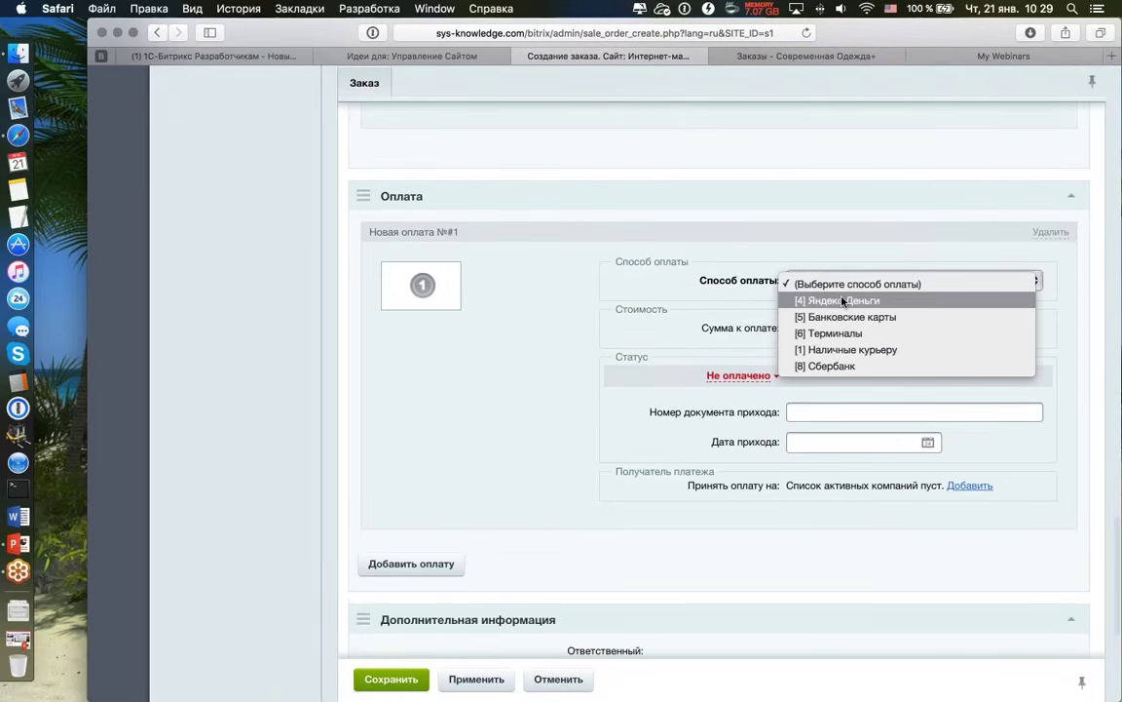
left_click(843, 301)
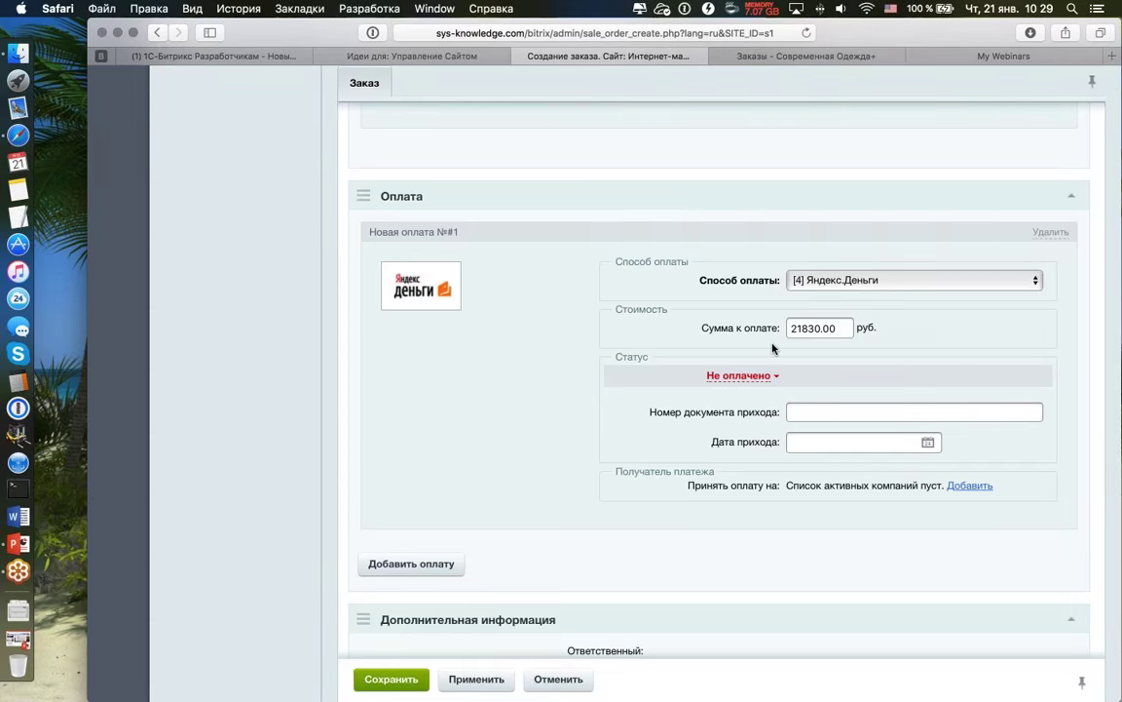
scroll(557, 358, "down", 7)
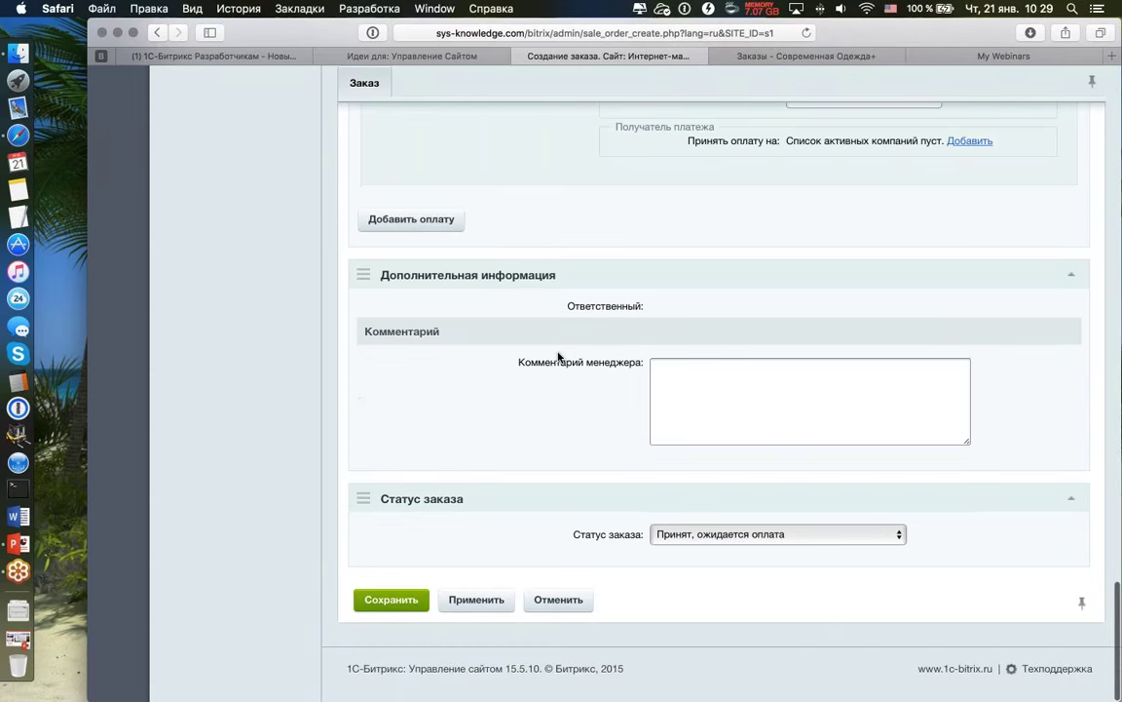
left_click(391, 599)
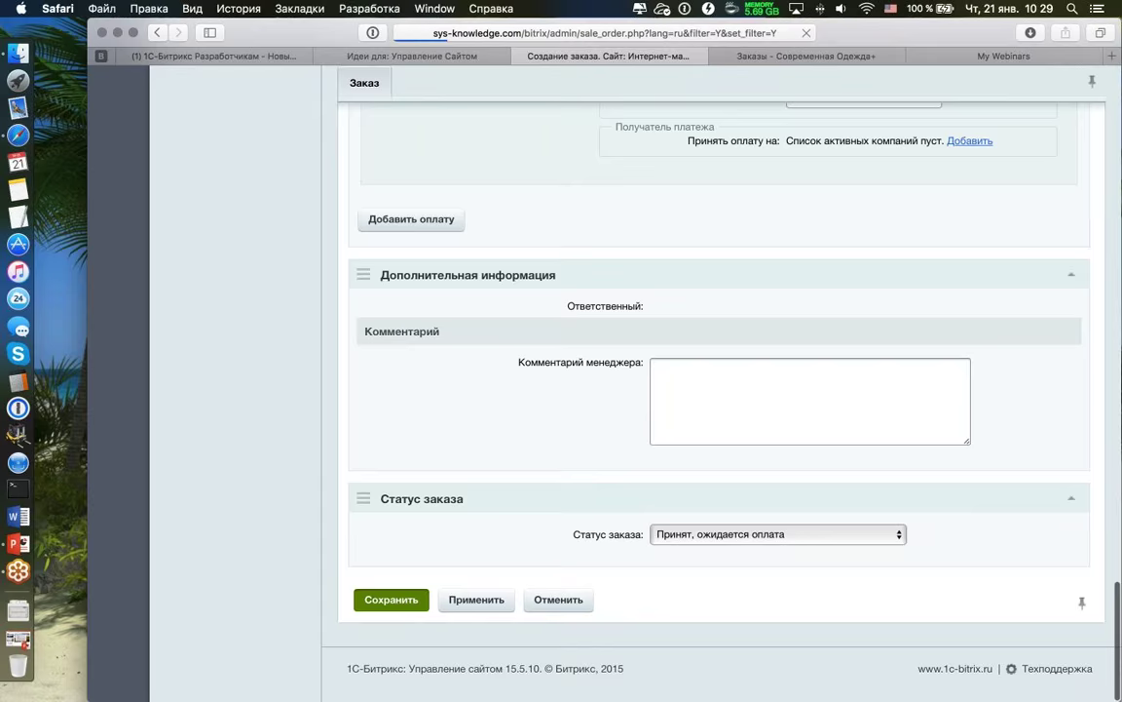
- Open the detailed view of the newly created order from the order list and collapse the admin side menu
scroll(591, 406, "down", 5)
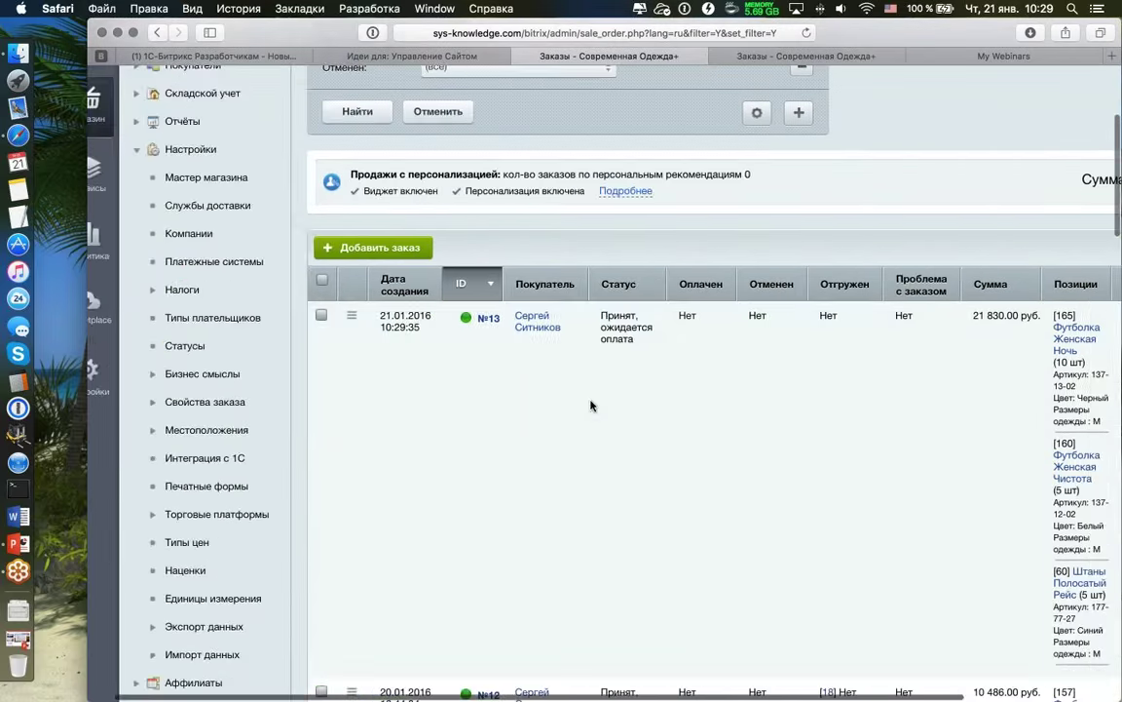
left_click(382, 315)
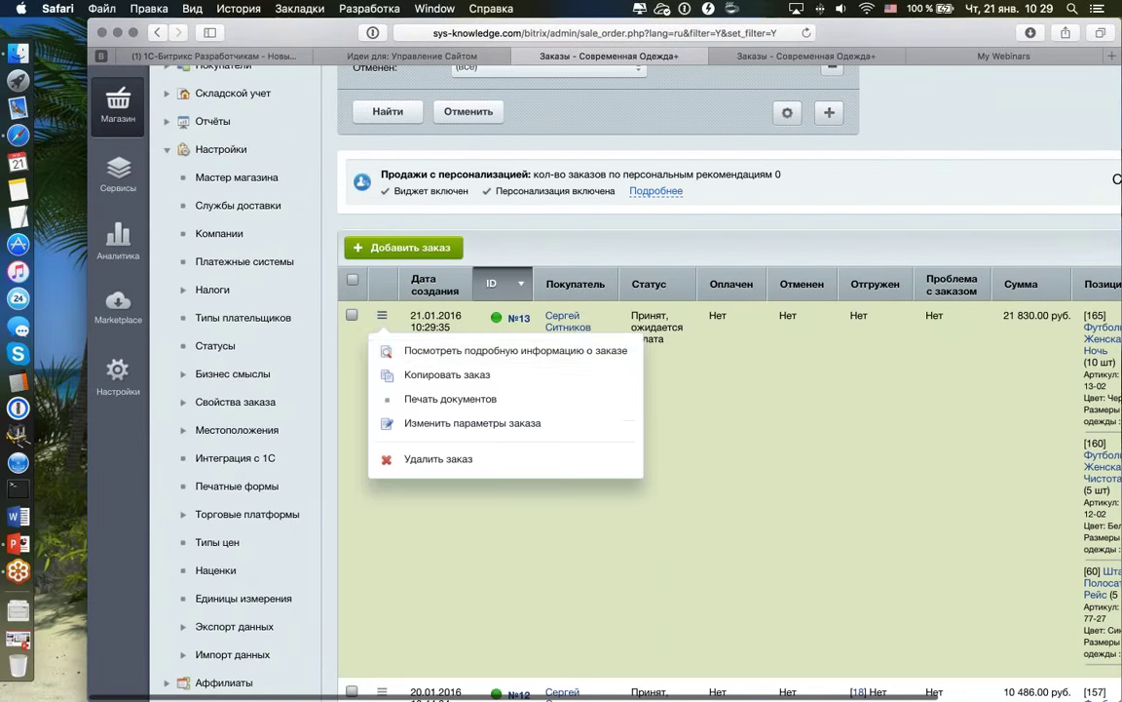
left_click(487, 349)
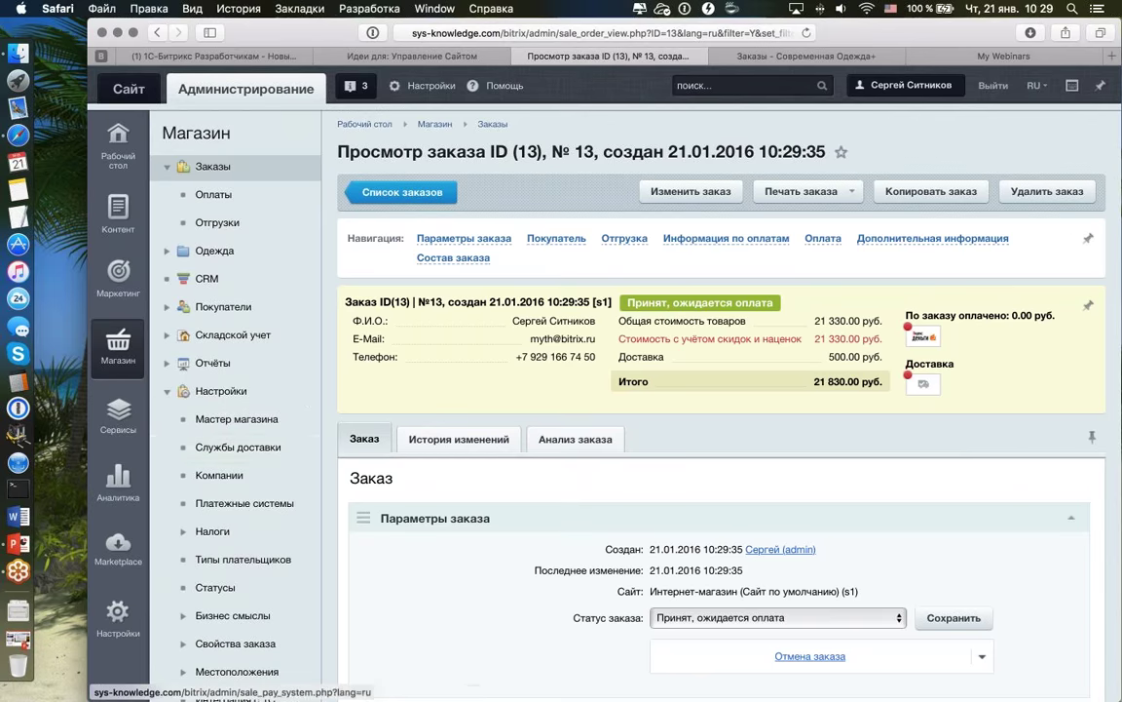
scroll(292, 408, "down", 2)
left_click(317, 409)
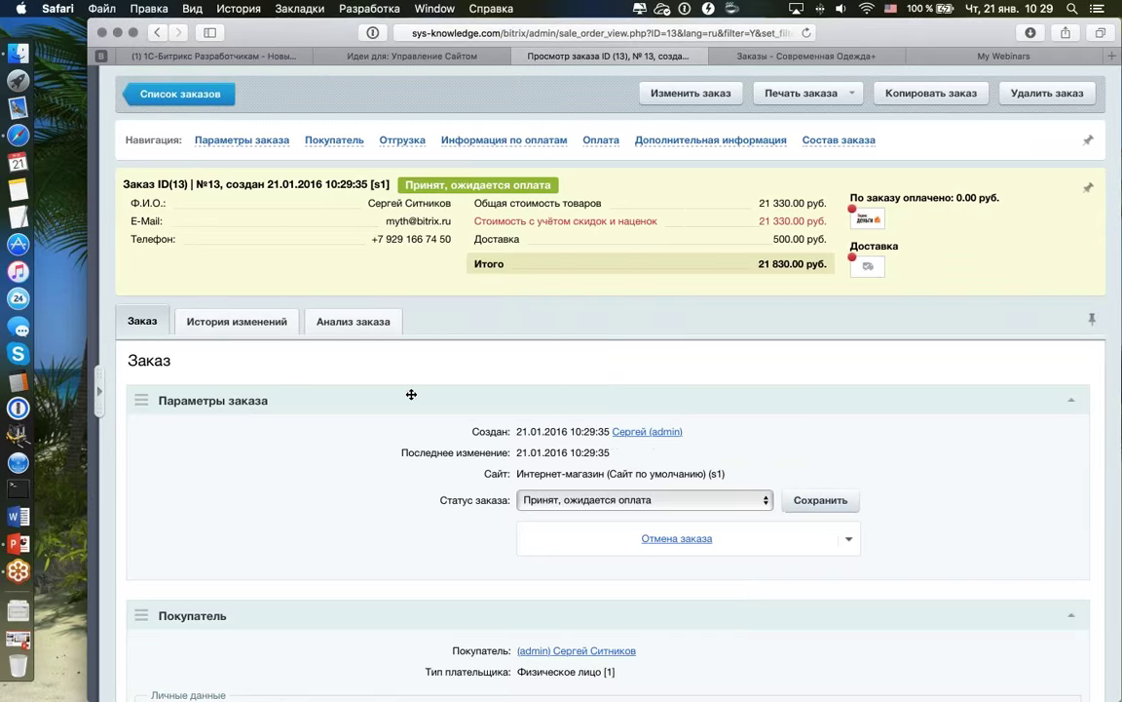
- Look through the sections of the order's detail page, from the summary and parameters down the page
scroll(520, 386, "up", 1)
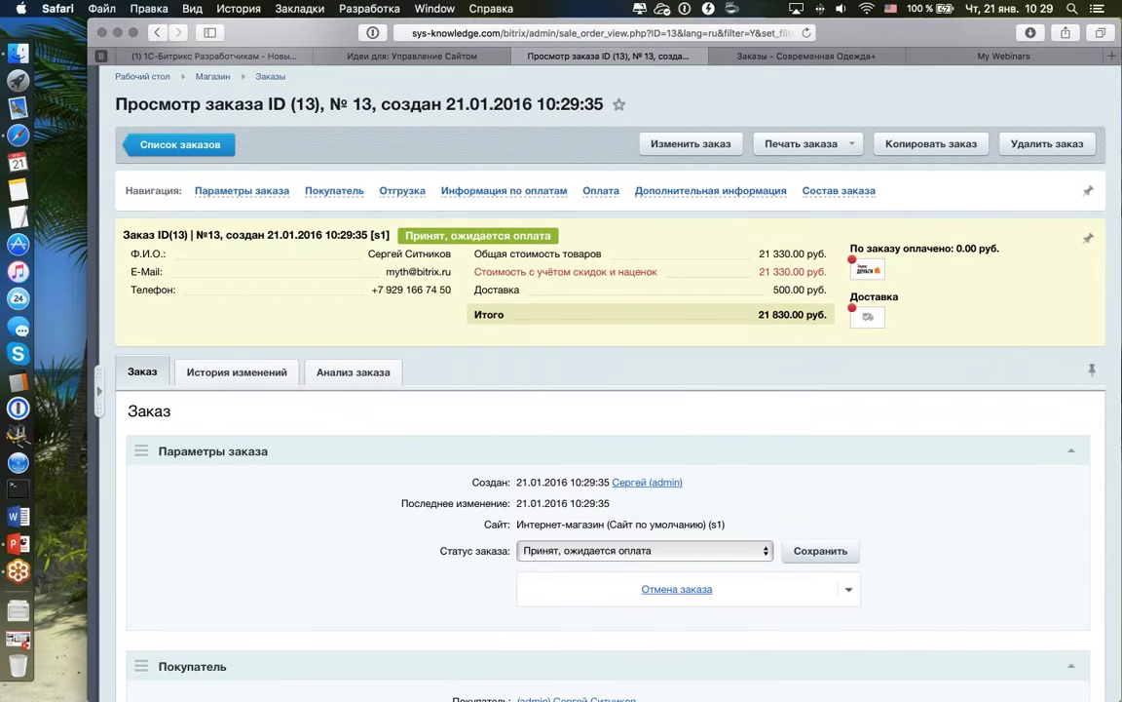
scroll(584, 390, "down", 5)
scroll(585, 390, "up", 6)
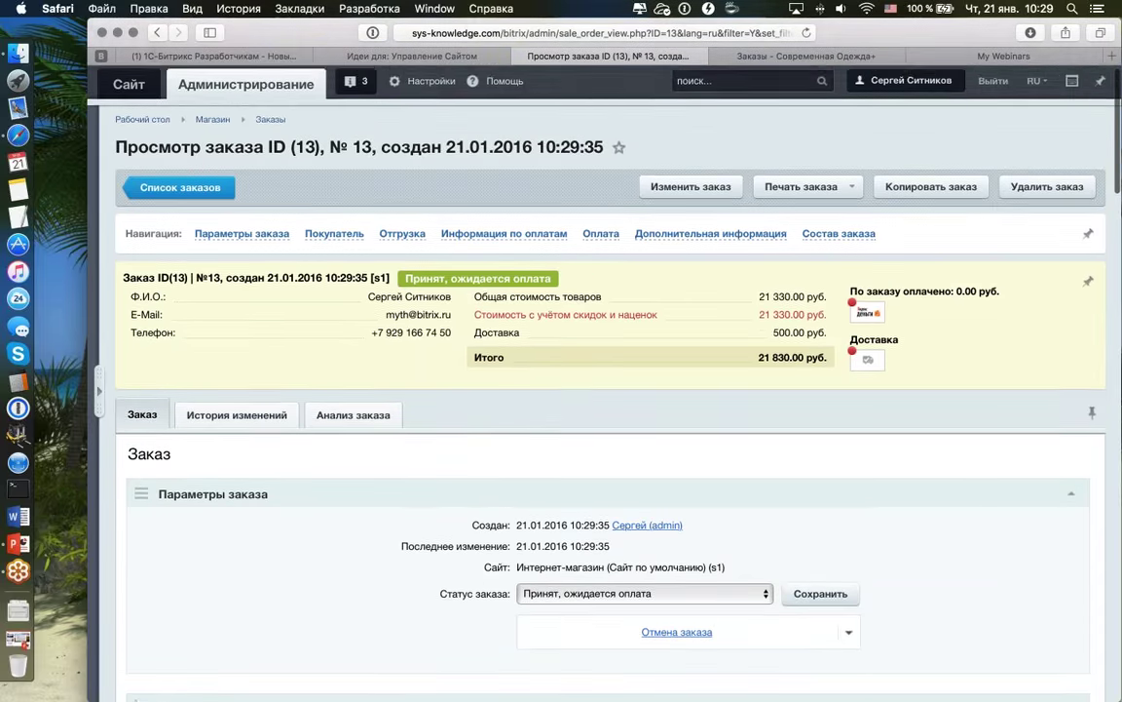
scroll(503, 418, "down", 10)
scroll(585, 390, "down", 10)
scroll(584, 390, "up", 15)
scroll(585, 390, "up", 6)
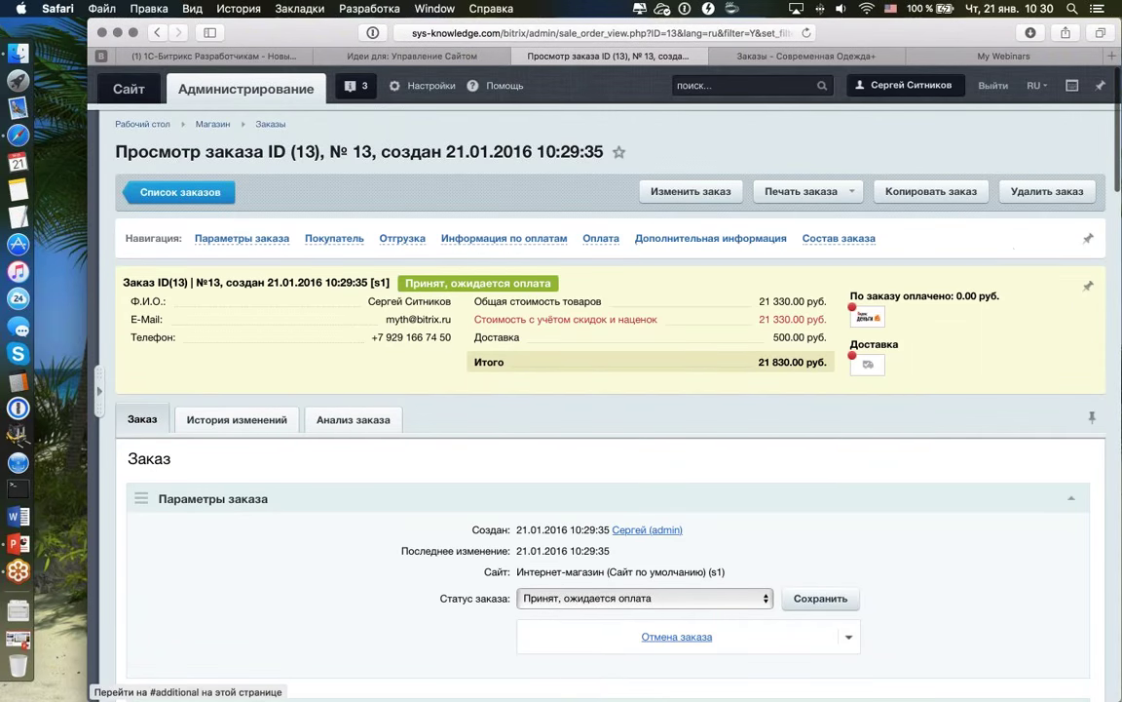
- Pin the section navigation bar and use it to visit "Оплата", "Информация по оплатам", "Состав заказа" and "Параметры заказа"
left_click(1083, 241)
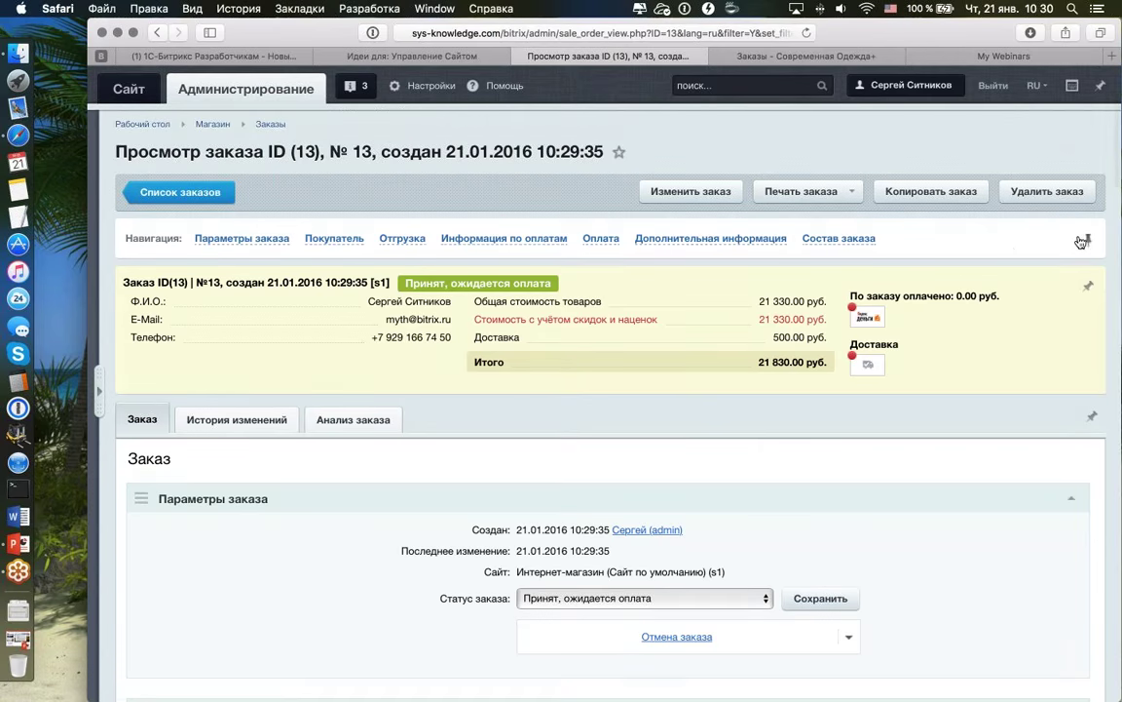
left_click(600, 238)
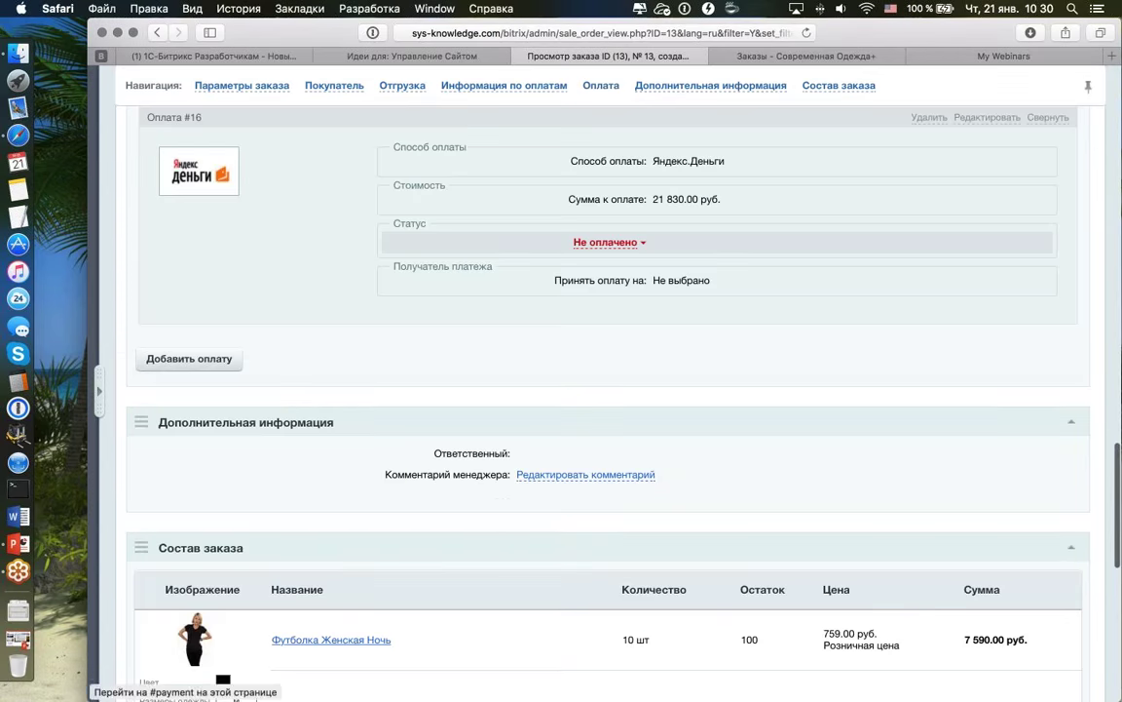
left_click(490, 88)
left_click(839, 84)
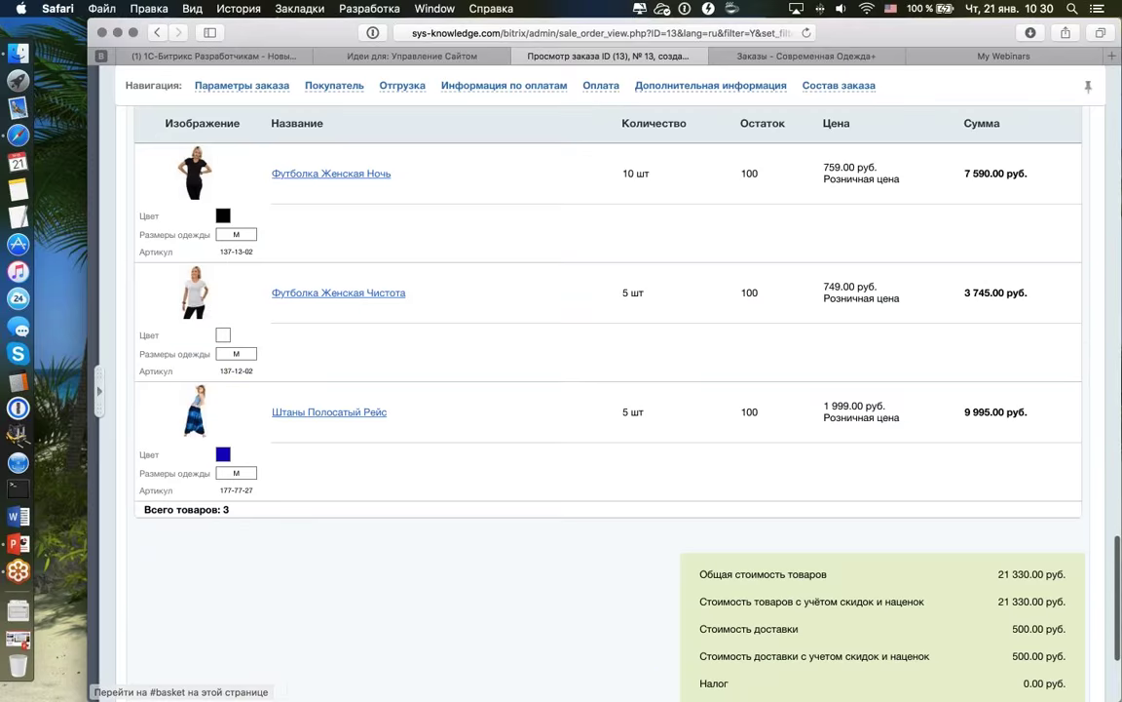
left_click(242, 85)
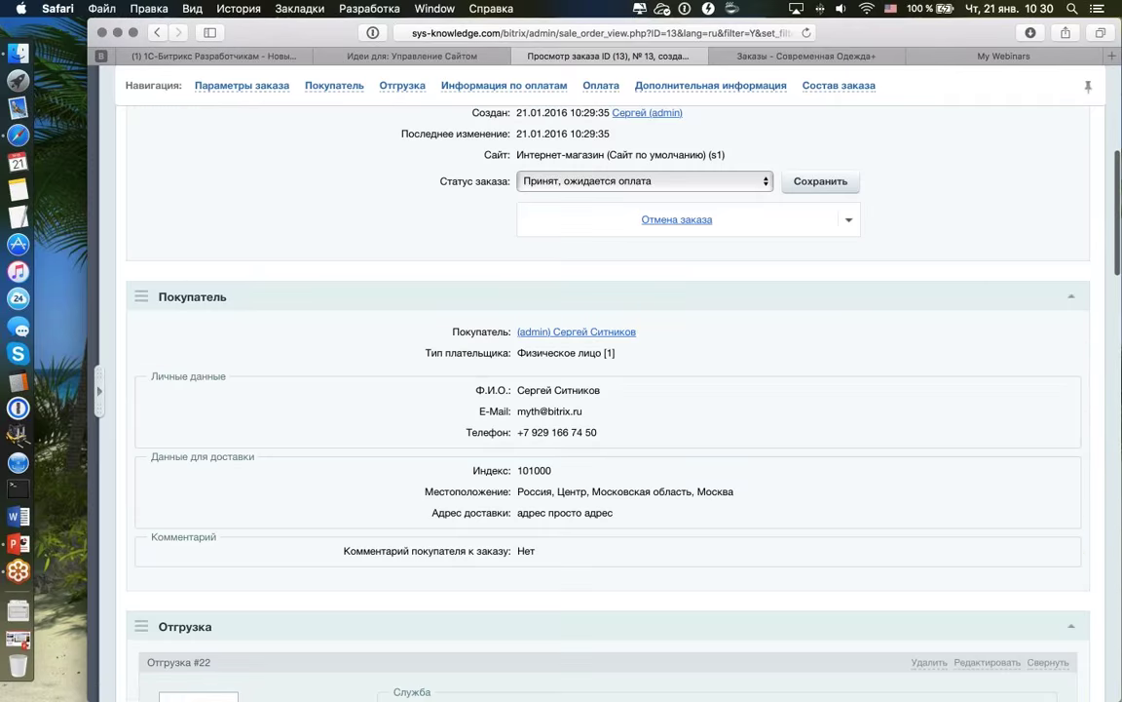
scroll(604, 390, "up", 5)
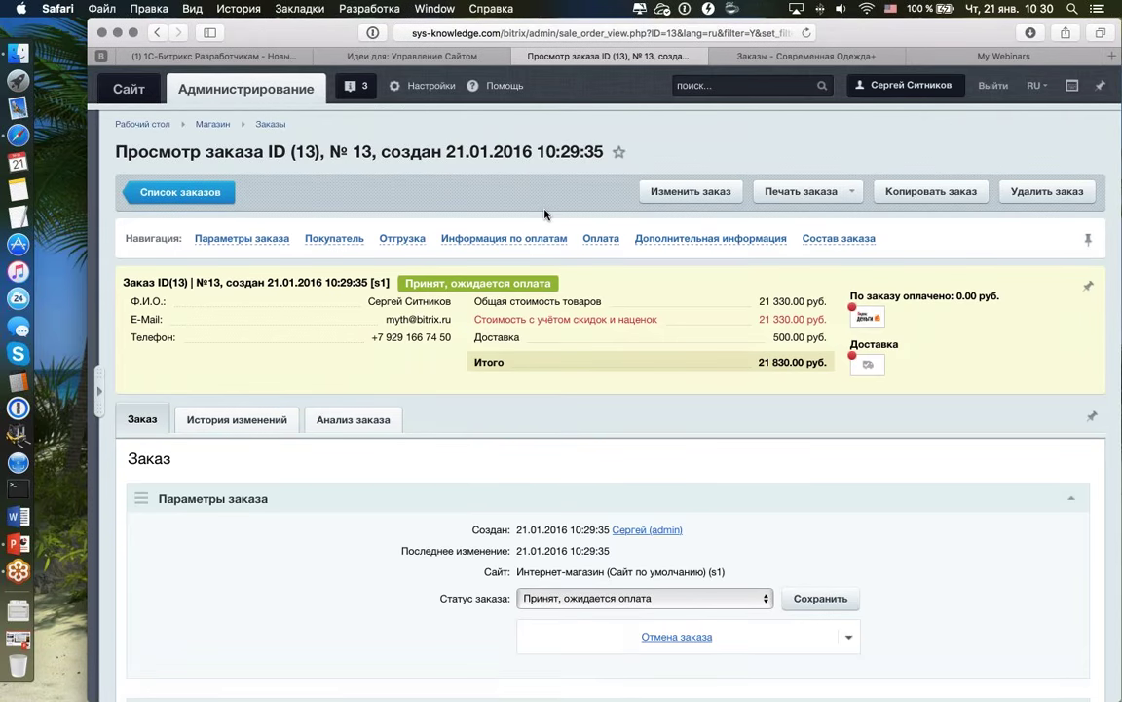
- Compare how the section navigation behaves when unpinned and pinned while browsing the order's buyer and shipment details
scroll(545, 214, "down", 3)
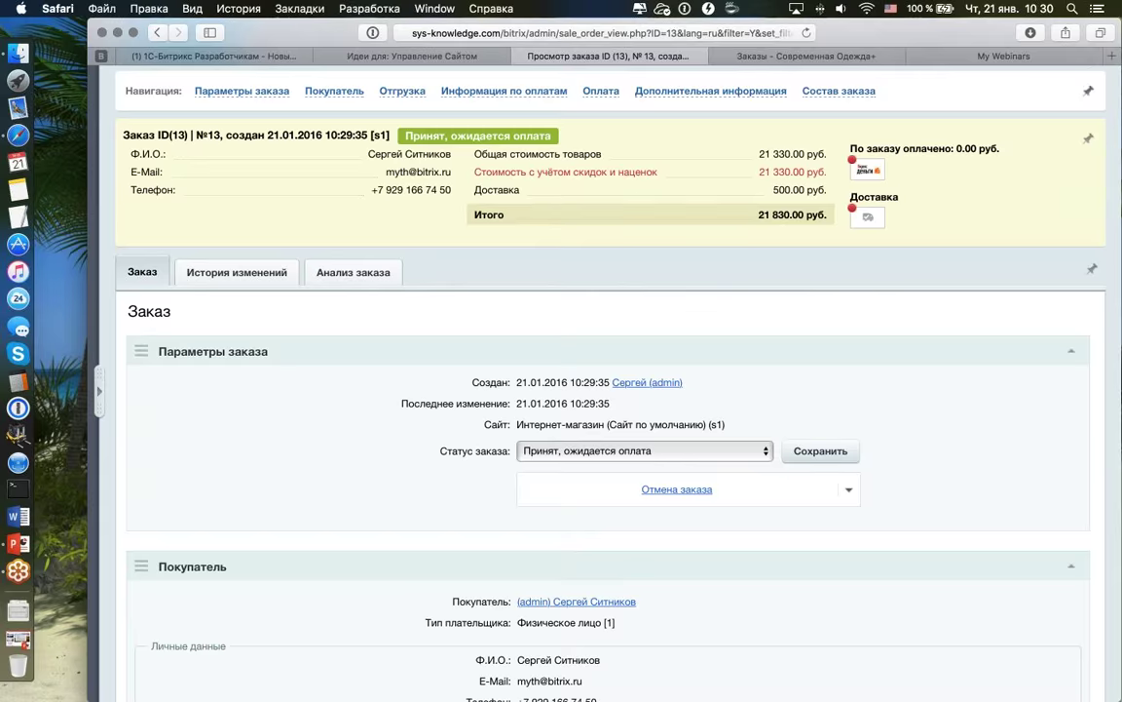
scroll(604, 389, "down", 4)
scroll(877, 214, "down", 4)
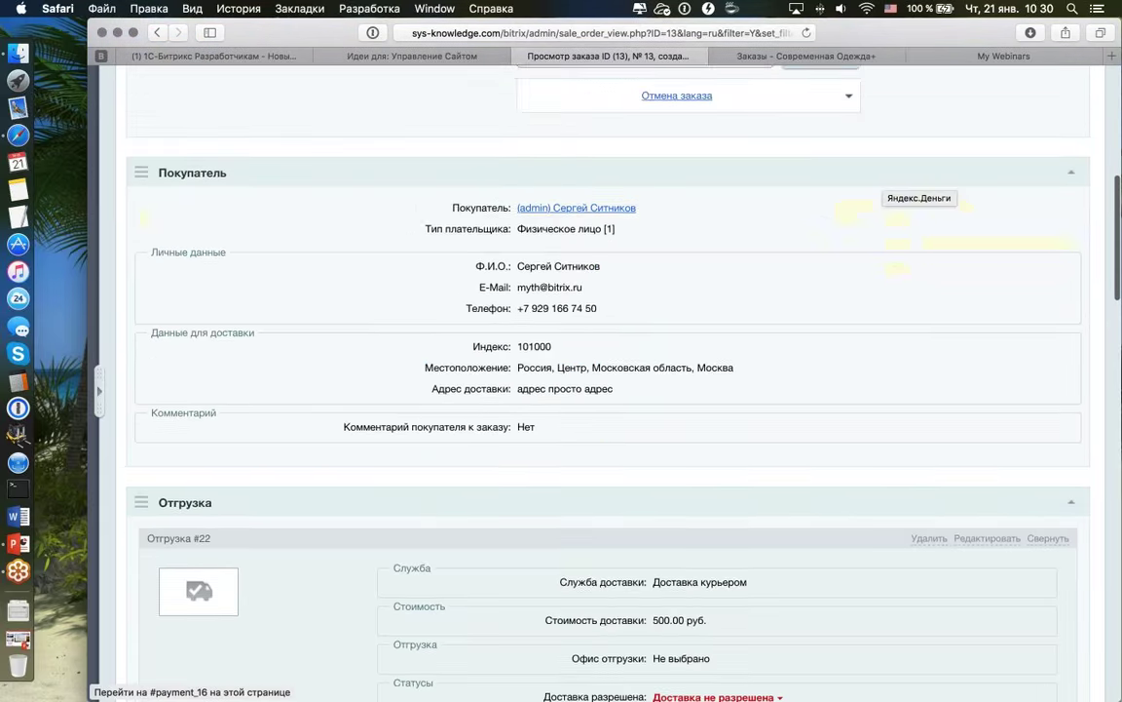
scroll(877, 214, "up", 10)
scroll(604, 389, "up", 1)
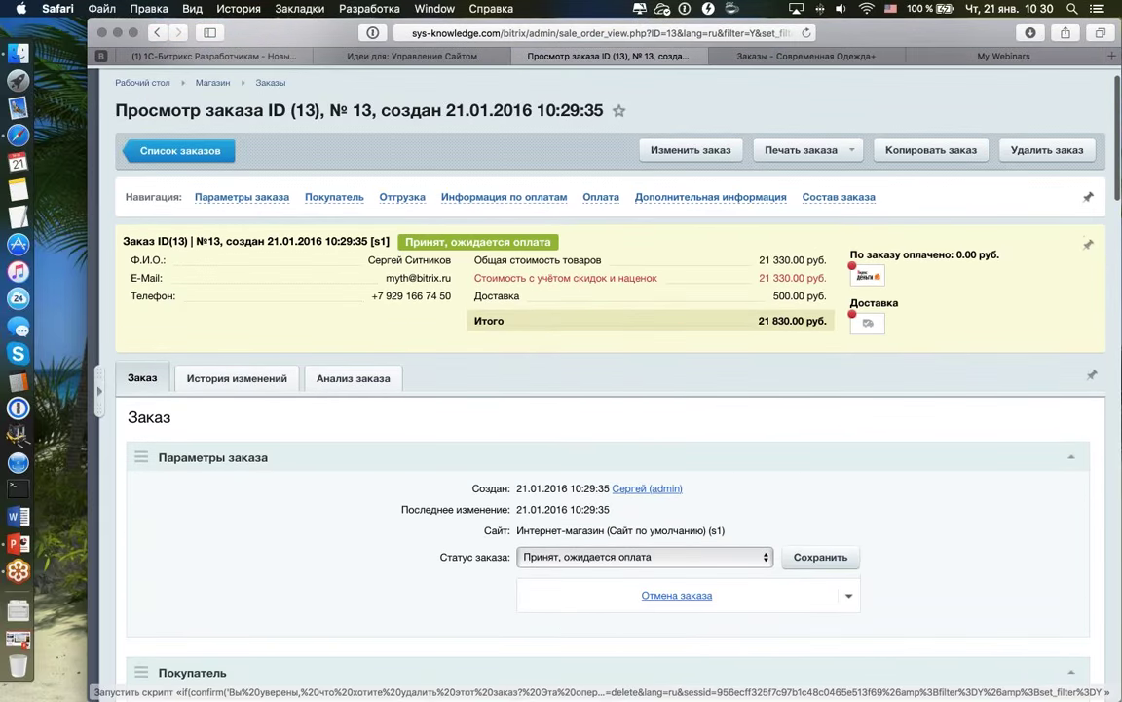
scroll(840, 227, "down", 10)
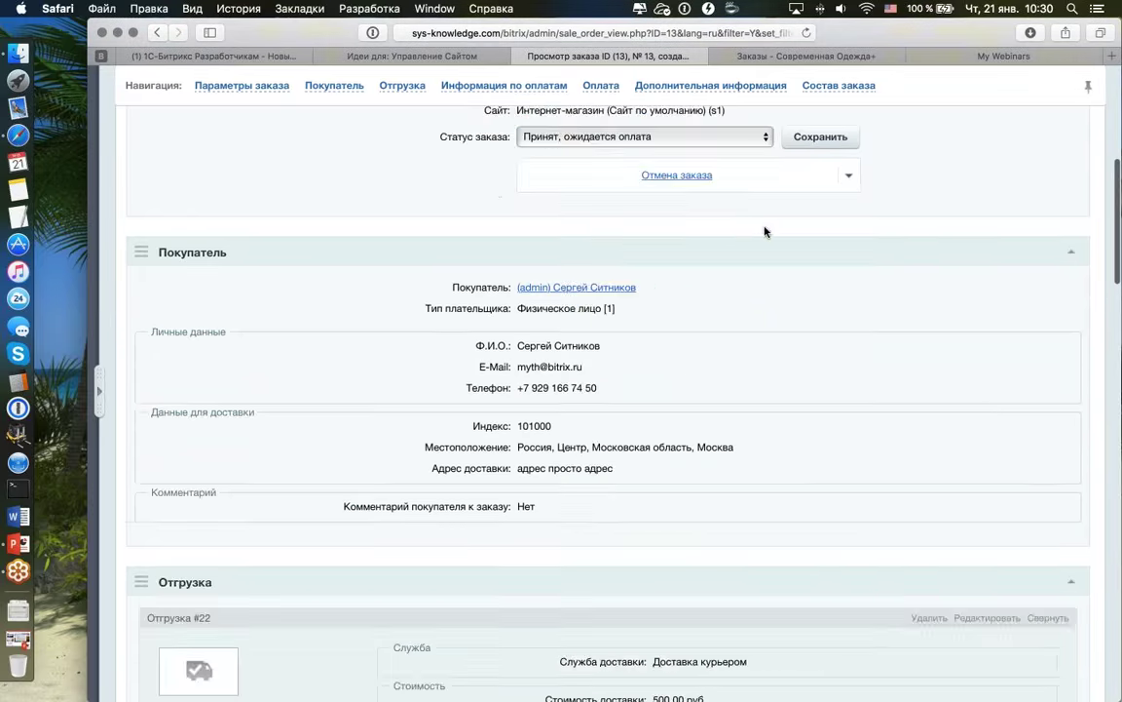
scroll(604, 390, "down", 5)
scroll(605, 390, "up", 15)
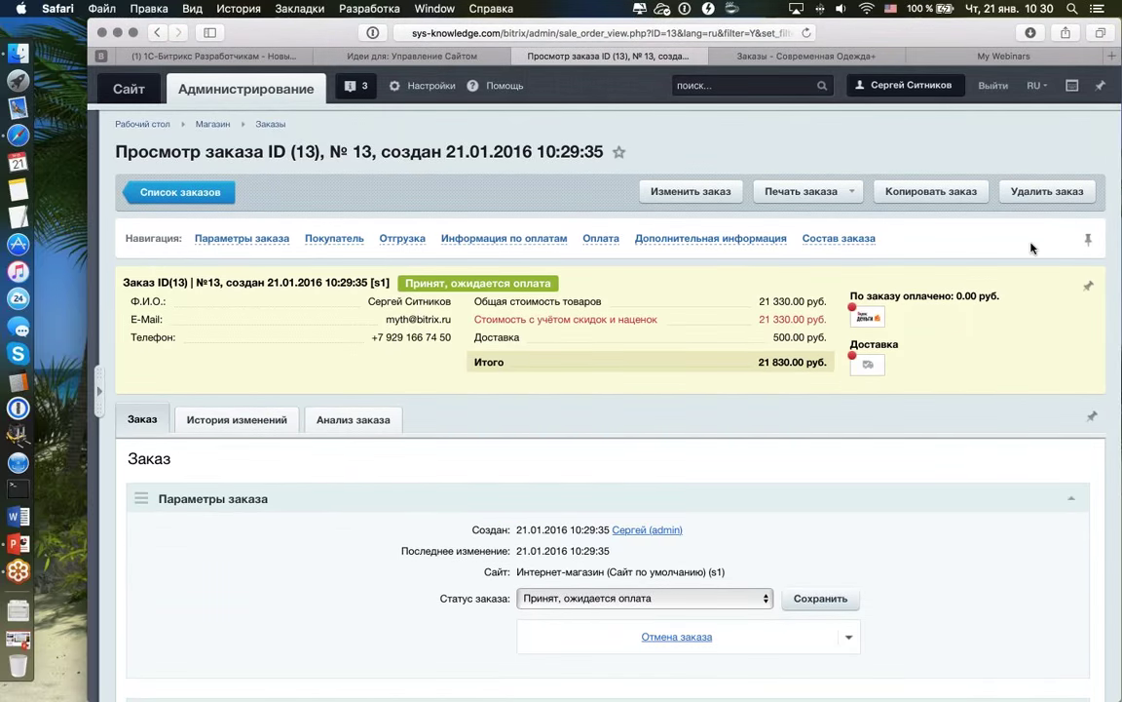
- Pin the order summary block instead of the section navigation and browse down to the order contents with it fixed
scroll(604, 390, "down", 2)
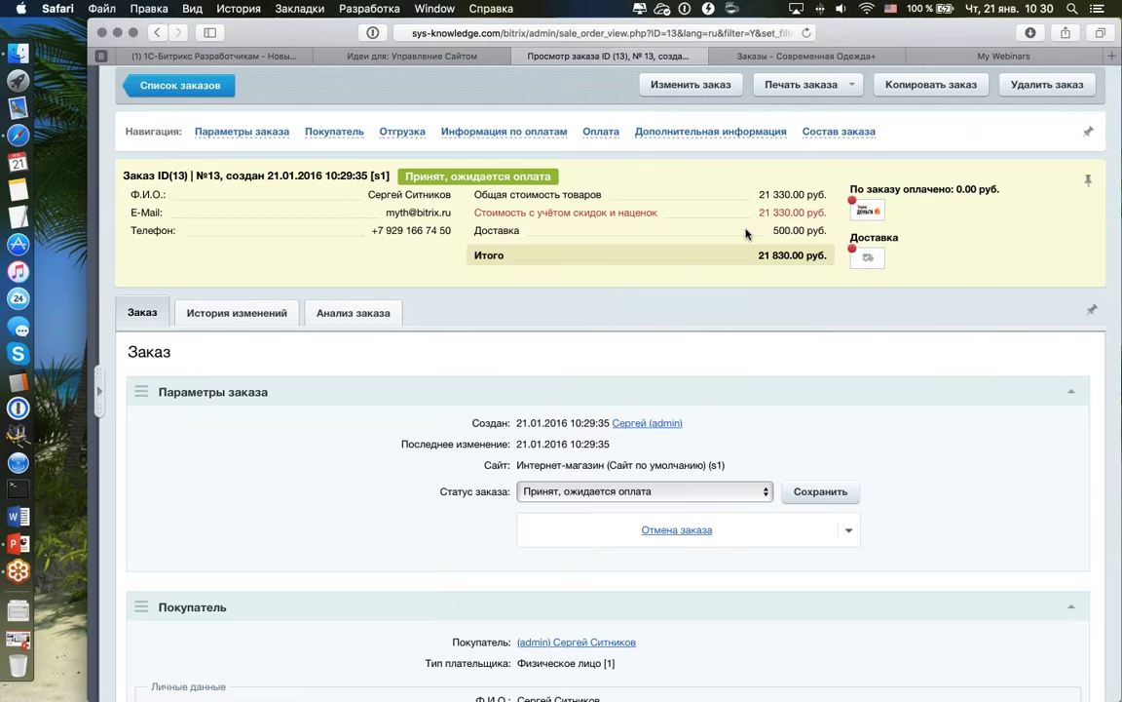
scroll(747, 234, "down", 2)
scroll(746, 234, "down", 15)
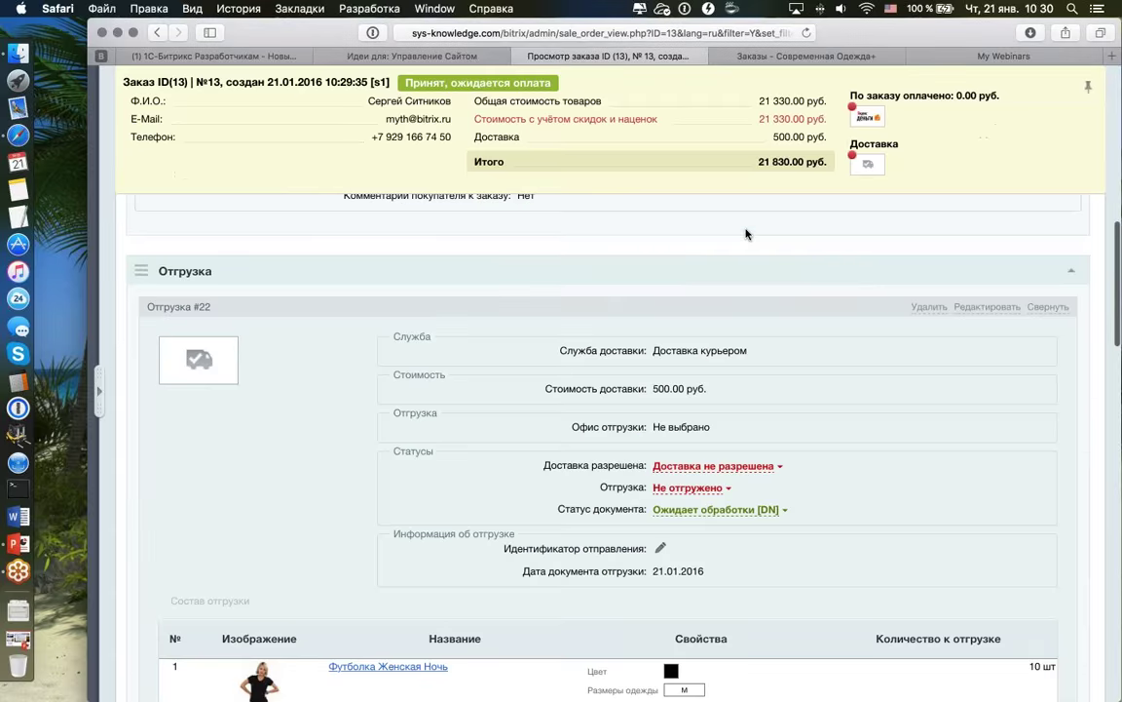
scroll(746, 234, "down", 3)
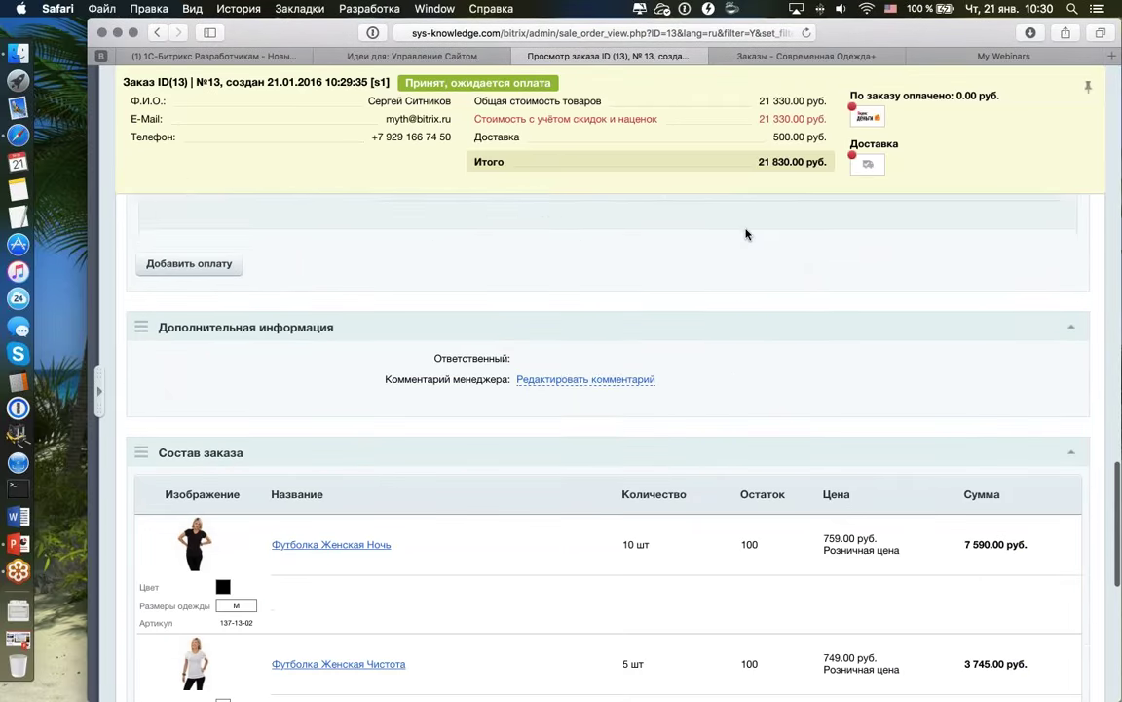
- Return to the top of the order's detail page and unpin the order summary block
scroll(747, 234, "down", 5)
scroll(746, 233, "up", 15)
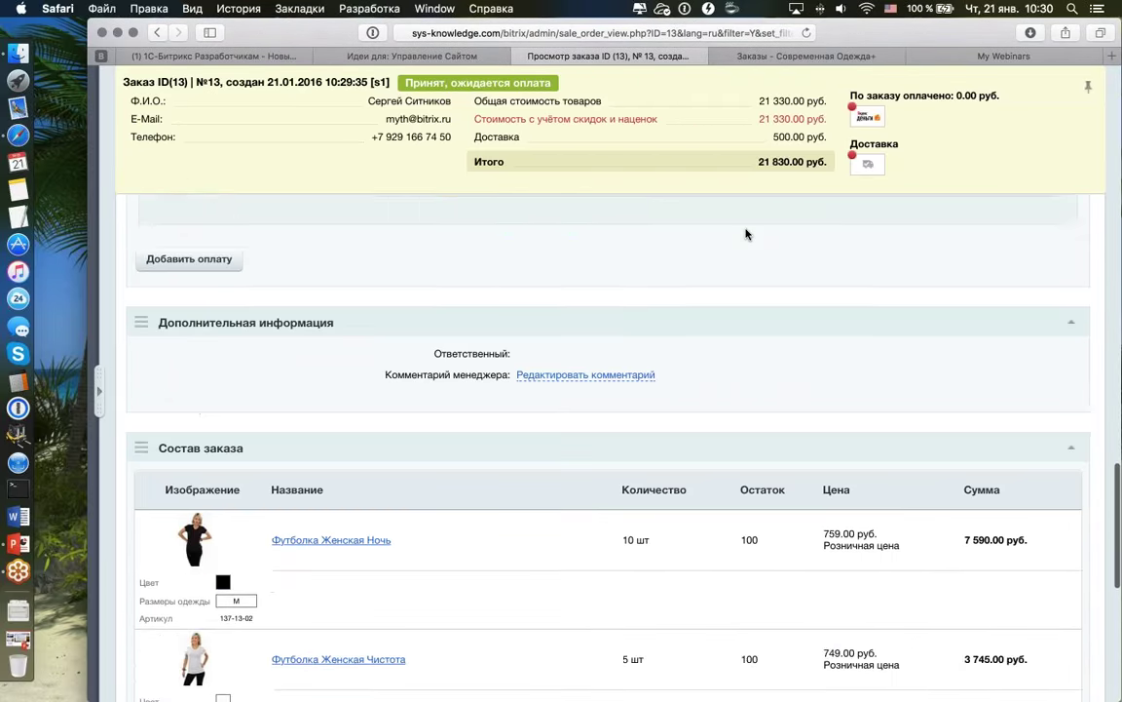
scroll(746, 234, "up", 20)
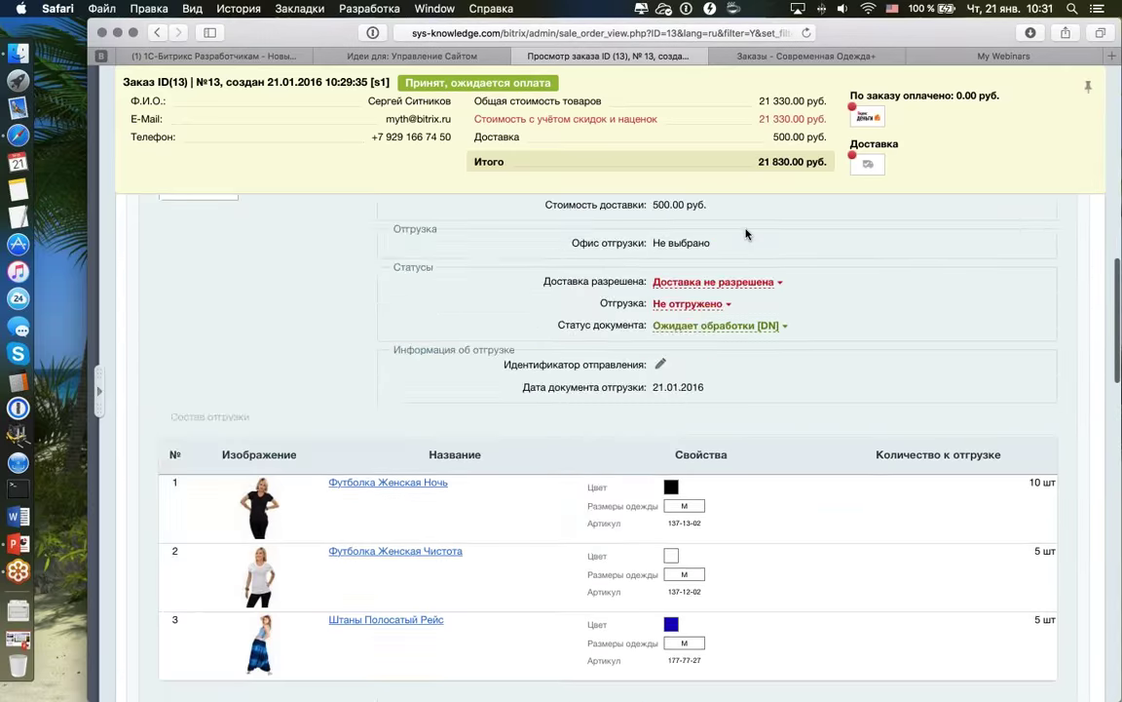
scroll(746, 233, "up", 5)
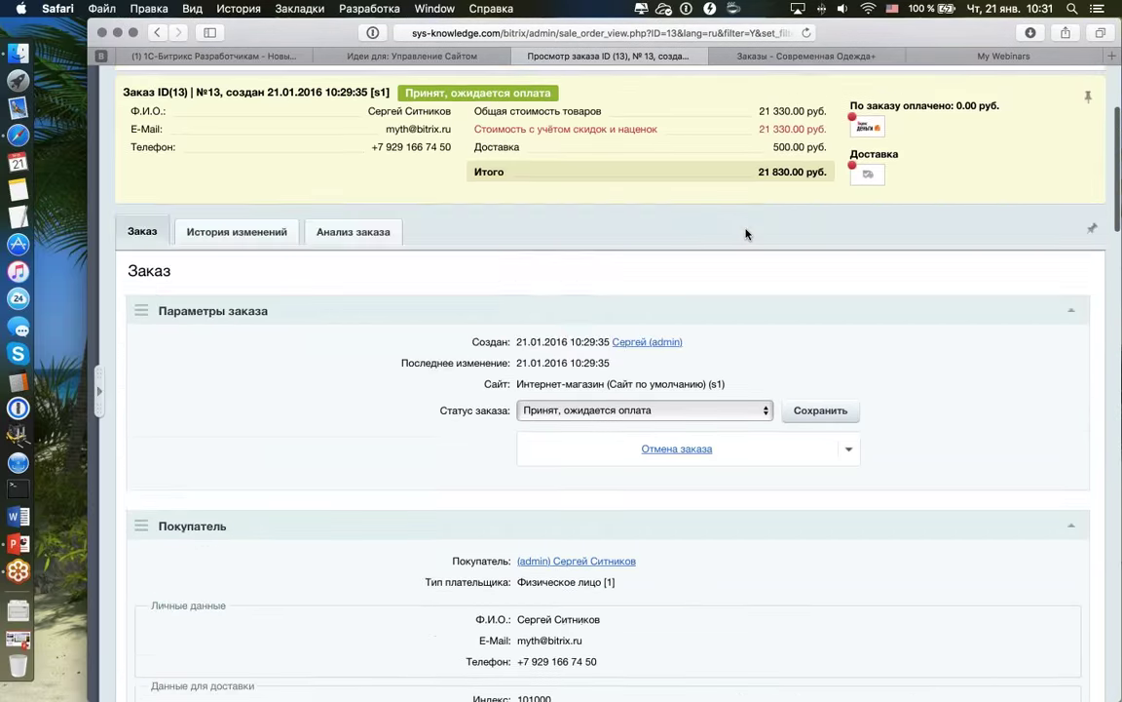
scroll(746, 234, "down", 5)
scroll(746, 234, "up", 5)
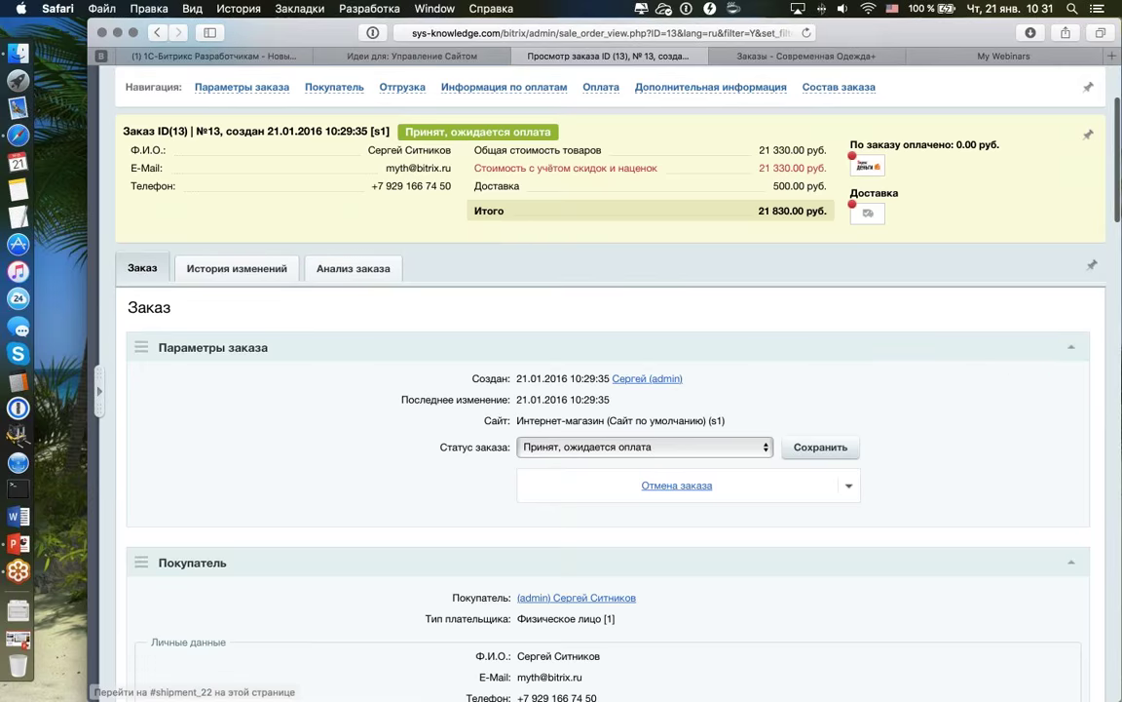
scroll(604, 389, "down", 5)
scroll(836, 215, "up", 2)
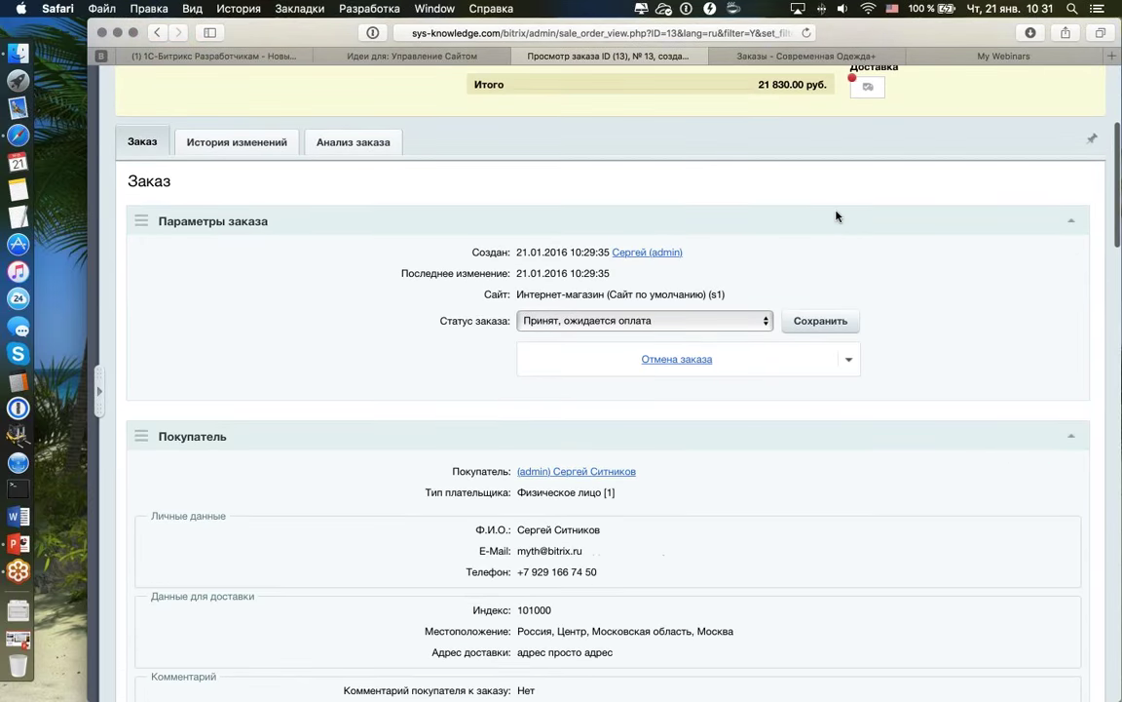
- Look through the shipment, payment and order contents sections, including the totals at the end of the page
scroll(836, 215, "down", 8)
scroll(836, 215, "down", 15)
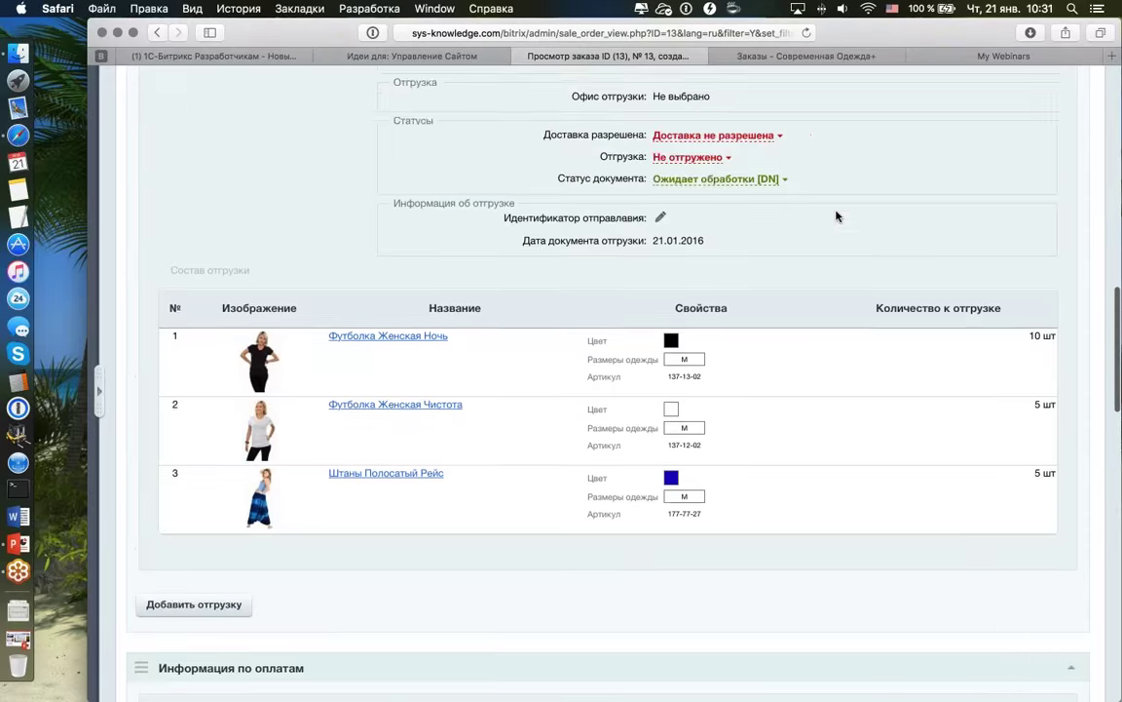
scroll(836, 216, "down", 2)
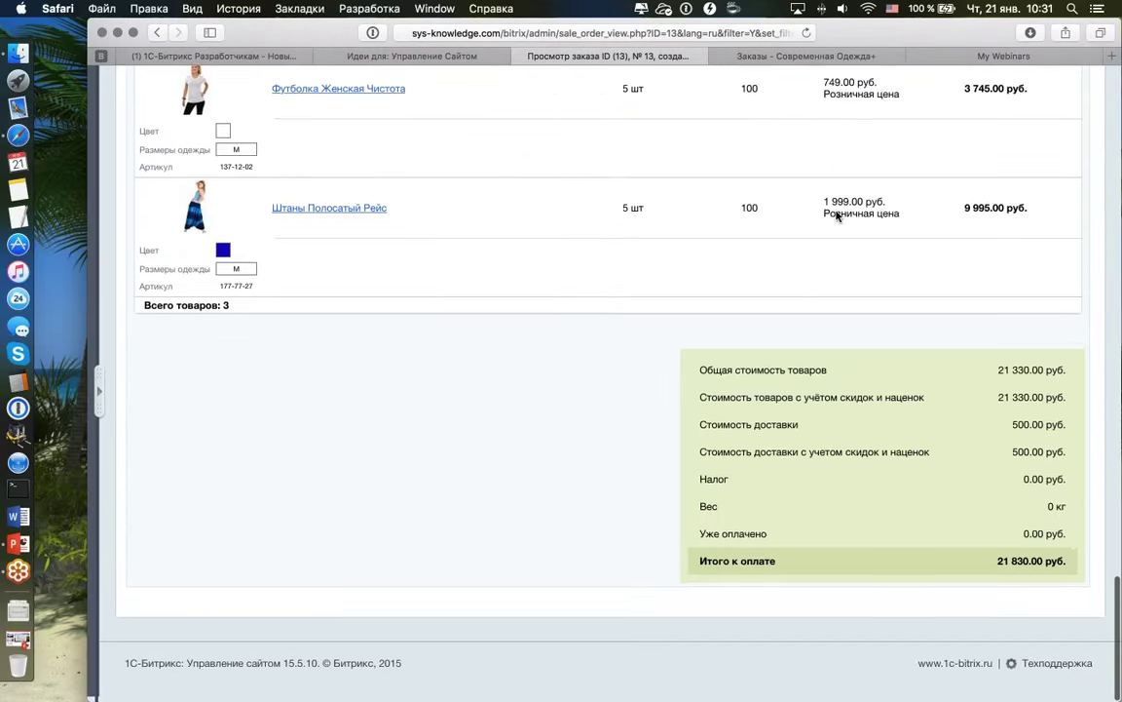
scroll(836, 215, "up", 12)
scroll(836, 215, "up", 8)
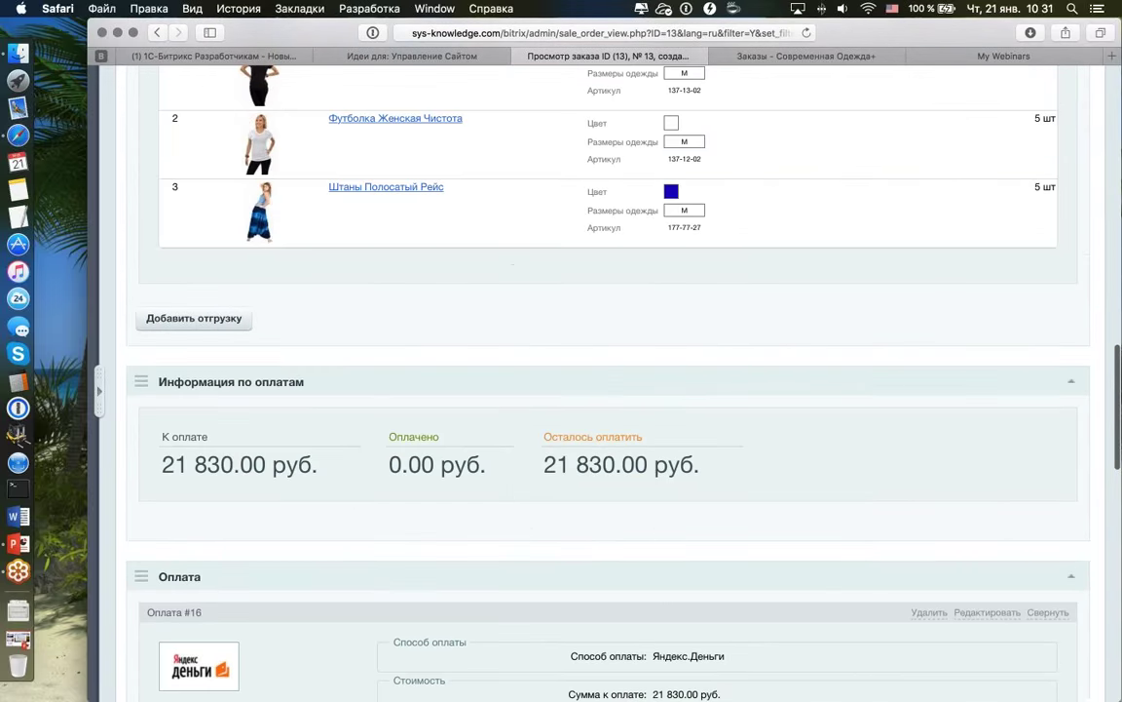
scroll(836, 215, "down", 8)
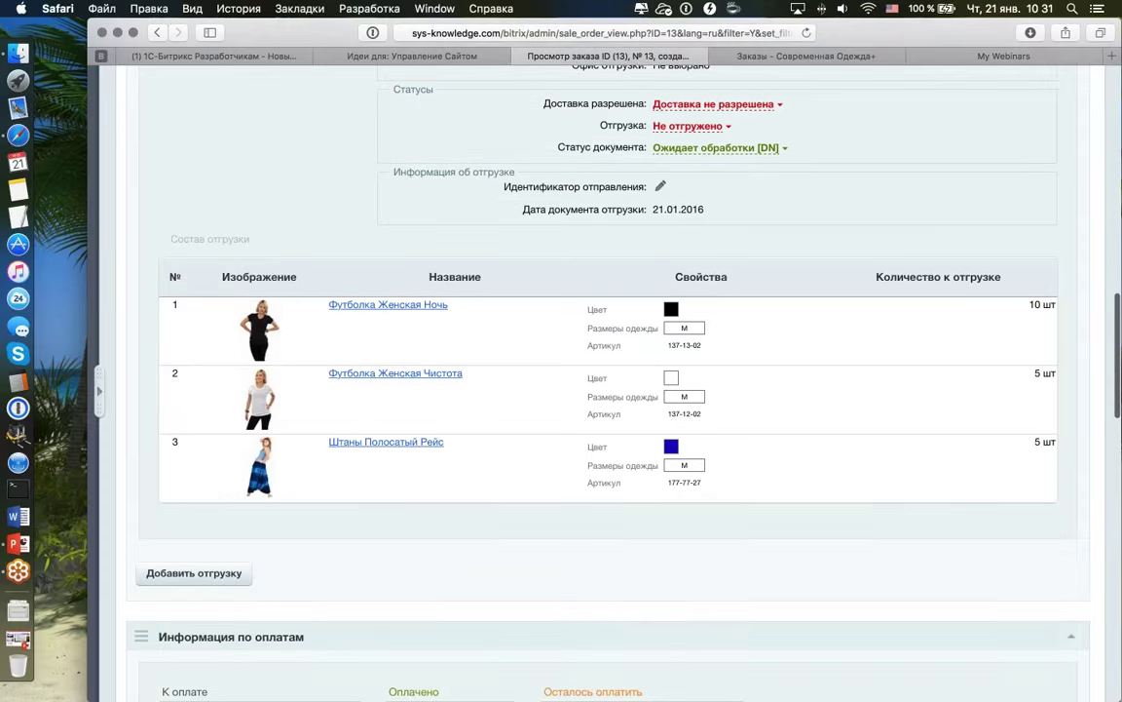
- Mark the Яндекс.Деньги payment as "Оплачено" with order status "Оплачен, формируется к отправке", then check the payment information
scroll(600, 385, "down", 5)
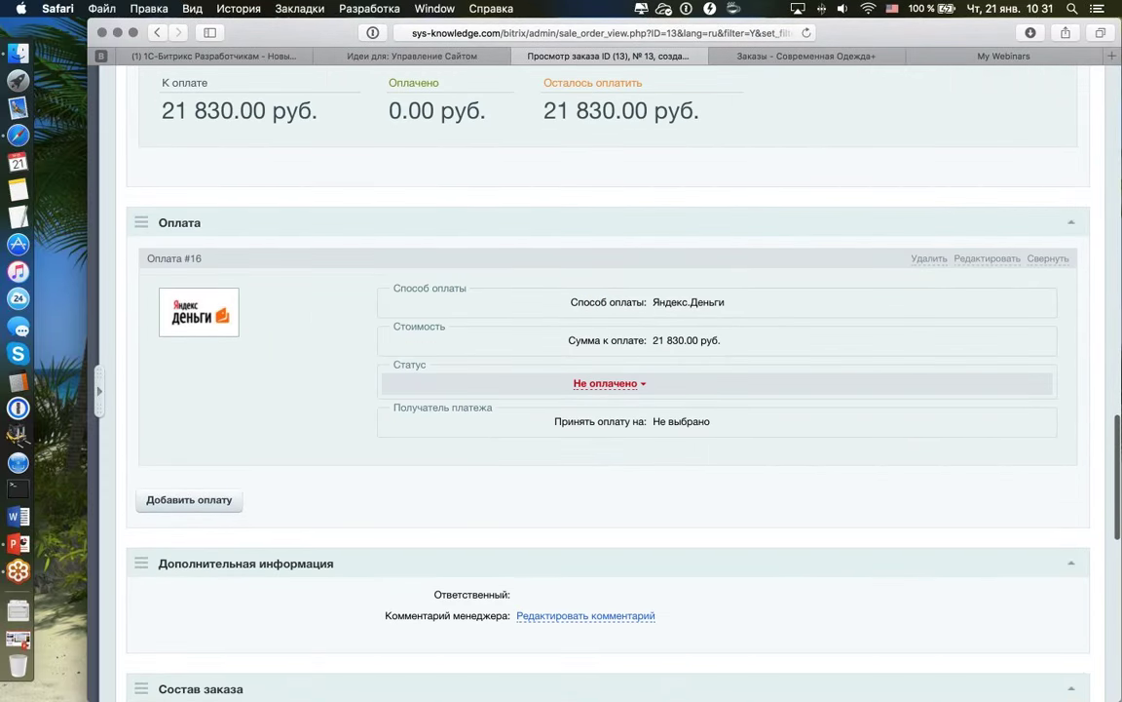
left_click(640, 383)
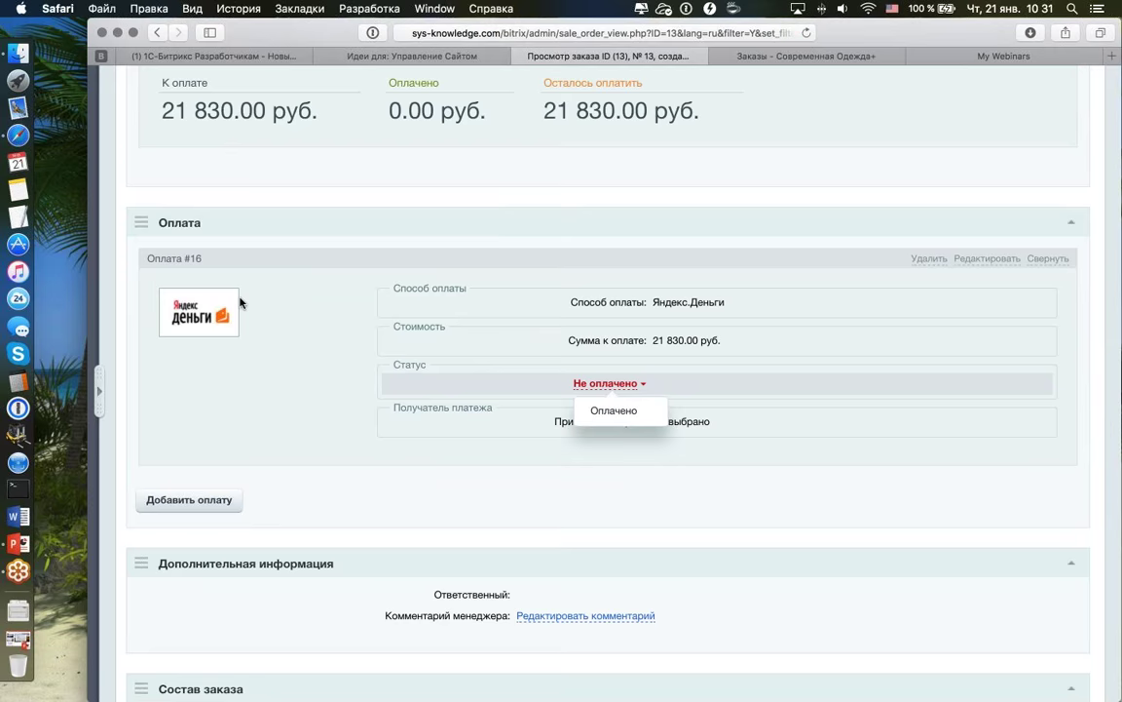
left_click(612, 411)
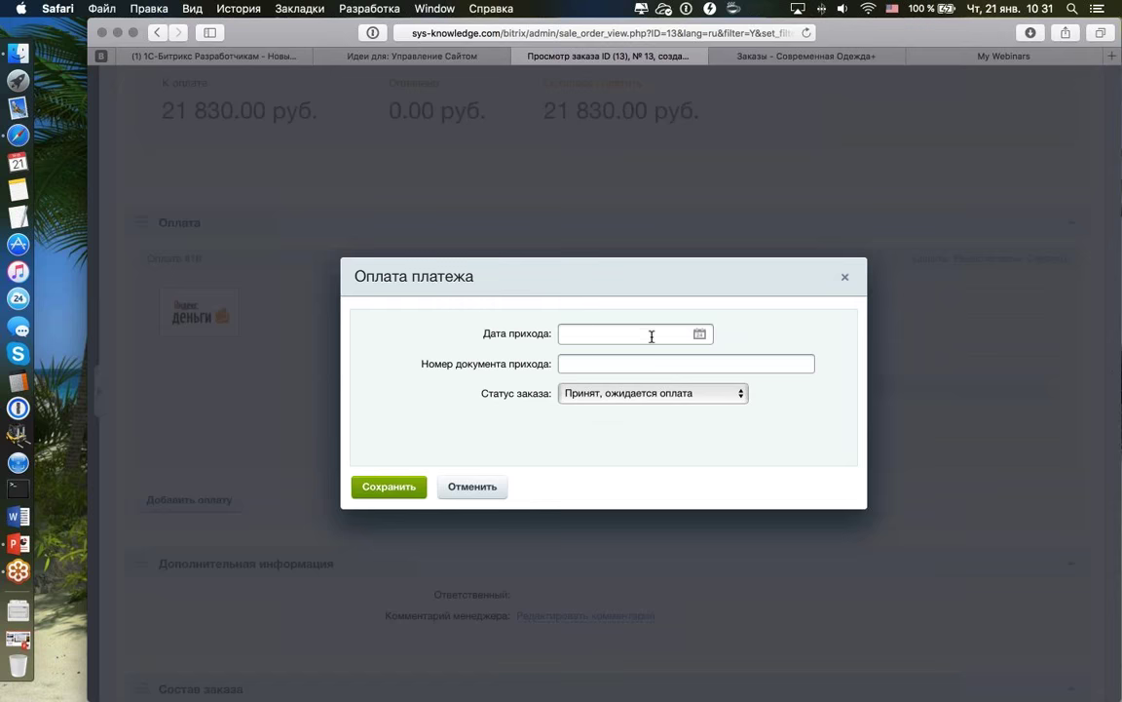
left_click(722, 397)
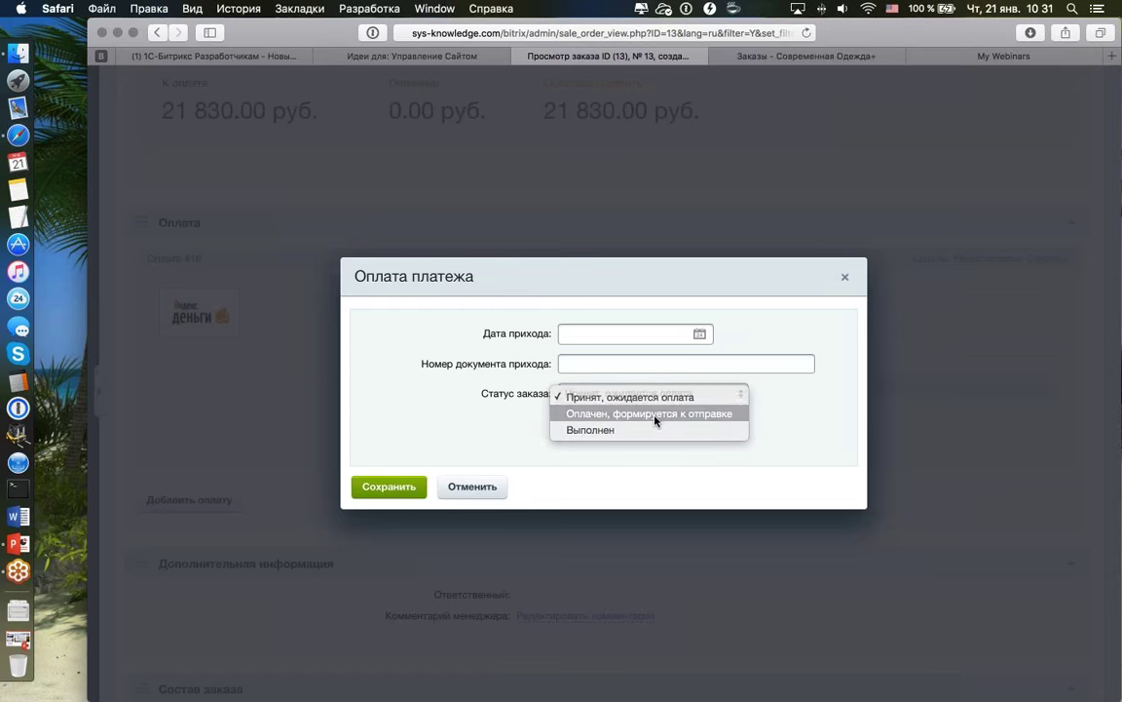
left_click(658, 415)
left_click(389, 486)
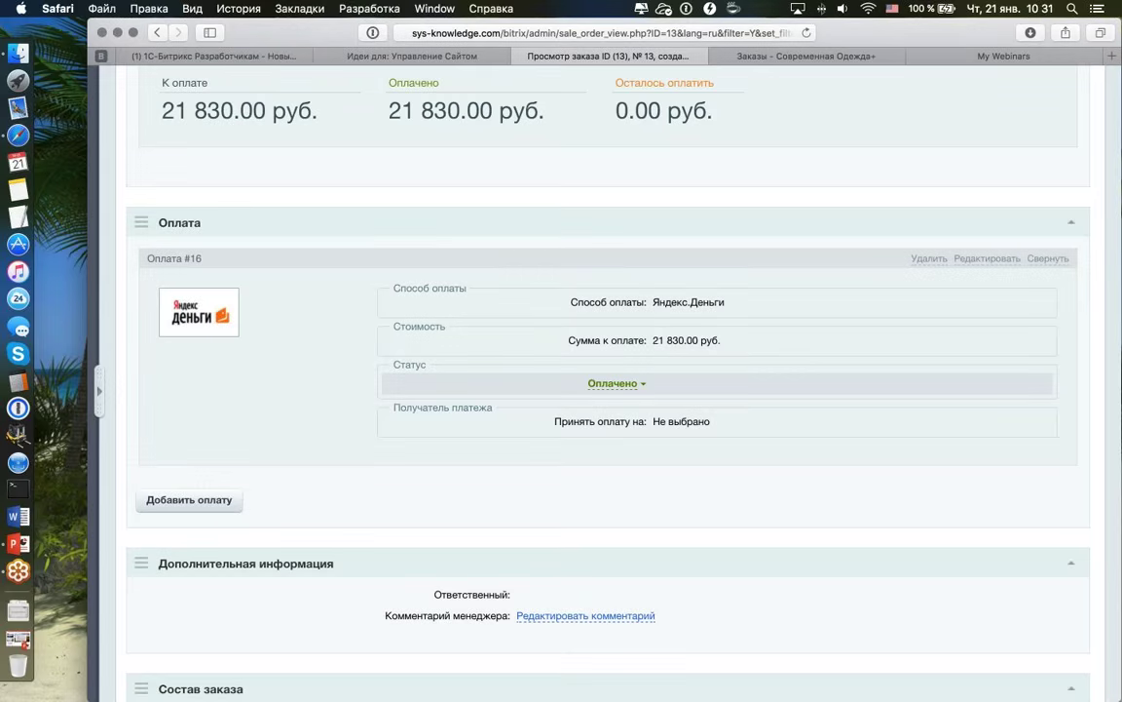
double_click(414, 83)
scroll(519, 157, "up", 2)
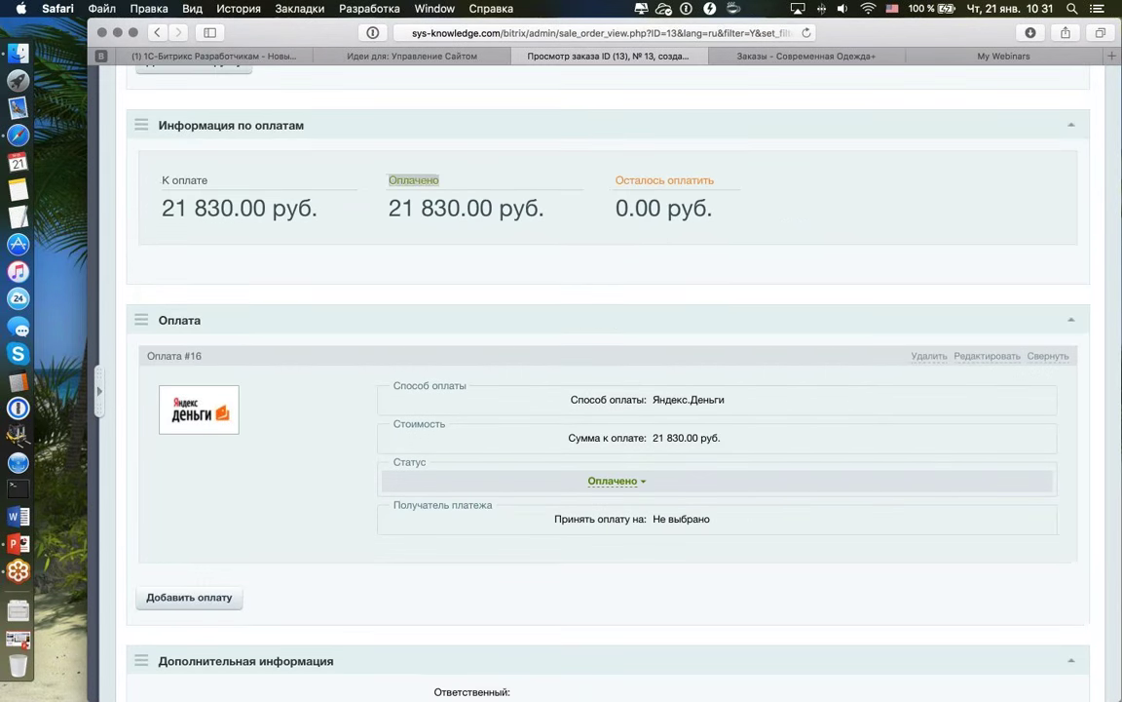
- Collapse the courier shipment's details in the "Отгрузка" section to the compact view
scroll(661, 282, "up", 10)
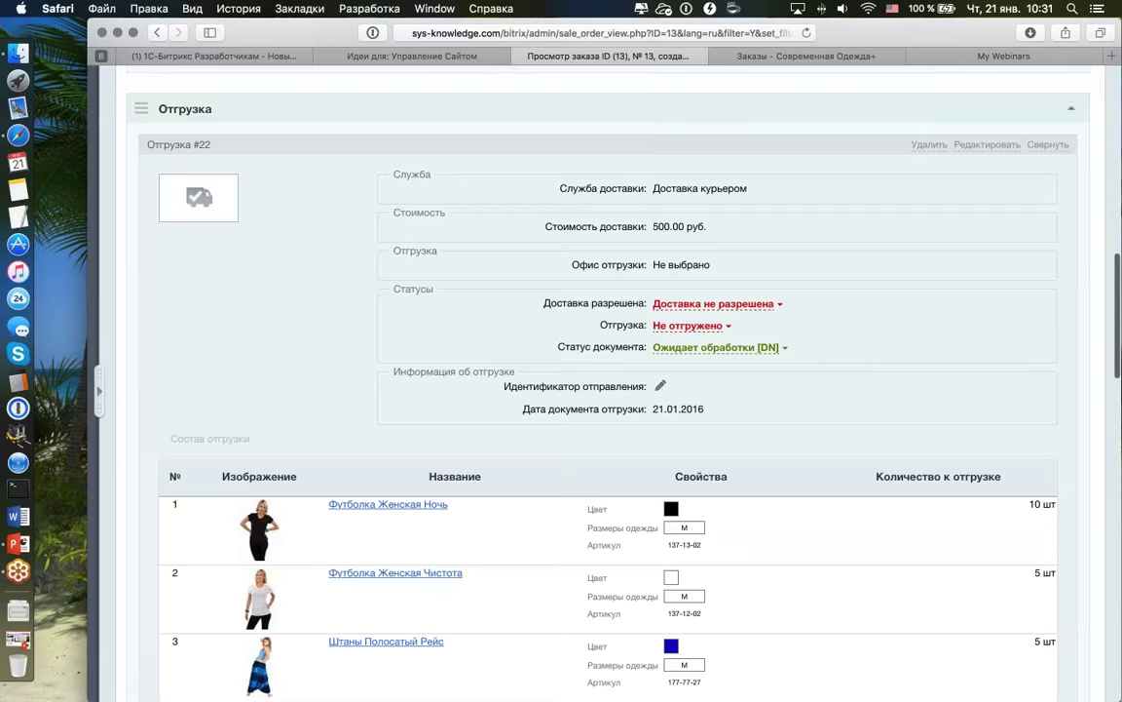
left_click(1071, 110)
left_click(967, 102)
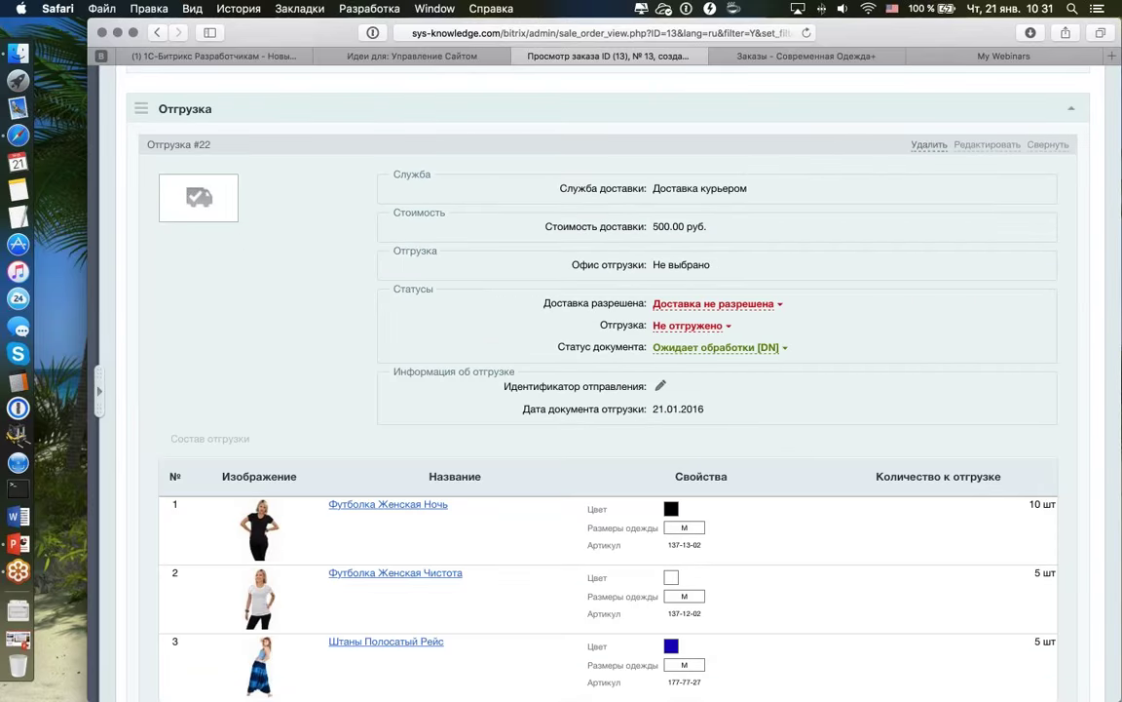
left_click(1049, 145)
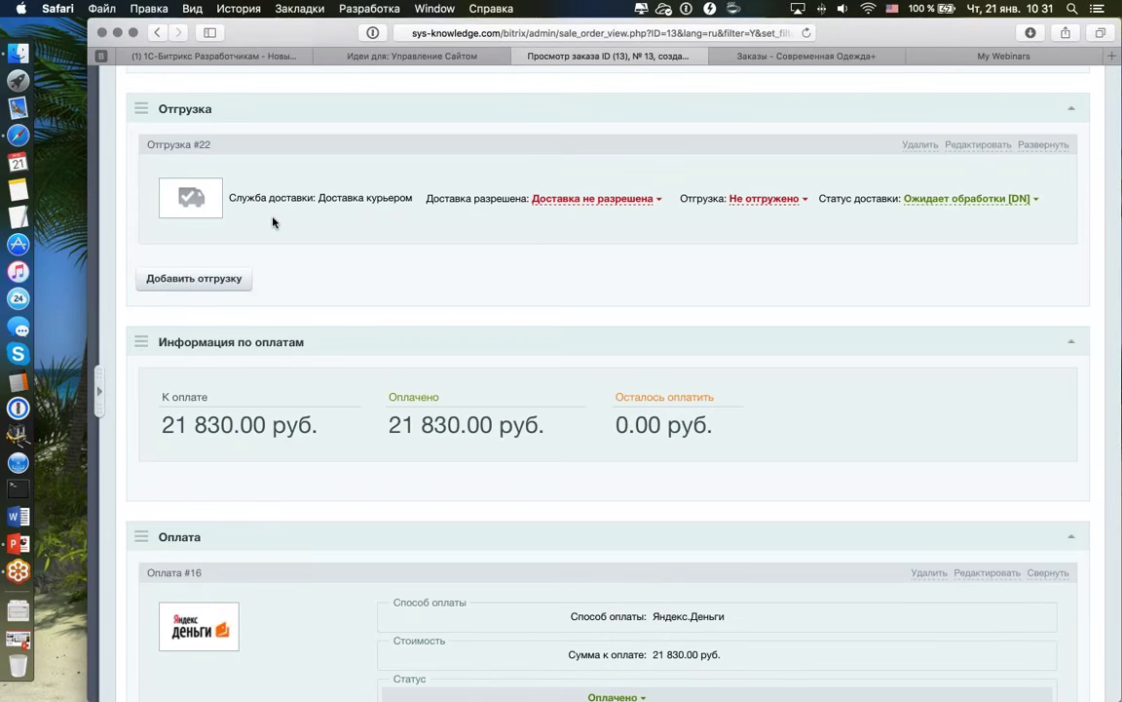
- Set the courier shipment to "Отгружено" and its delivery permission to "Доставка разрешена"
left_click(762, 198)
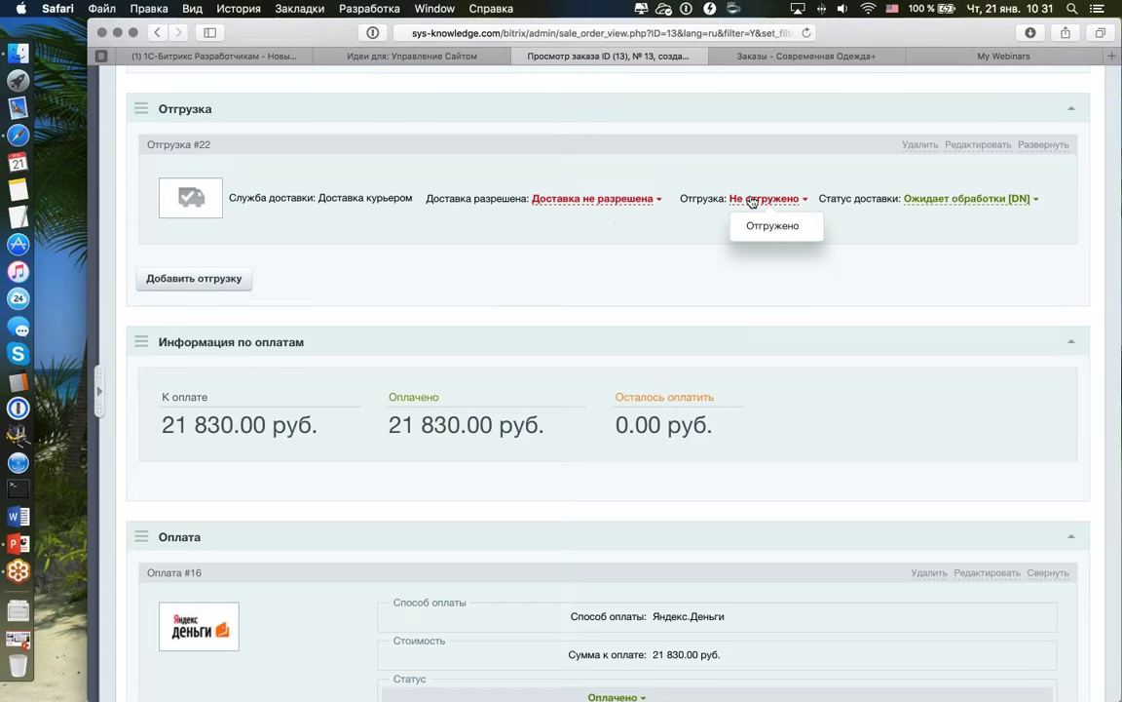
left_click(772, 226)
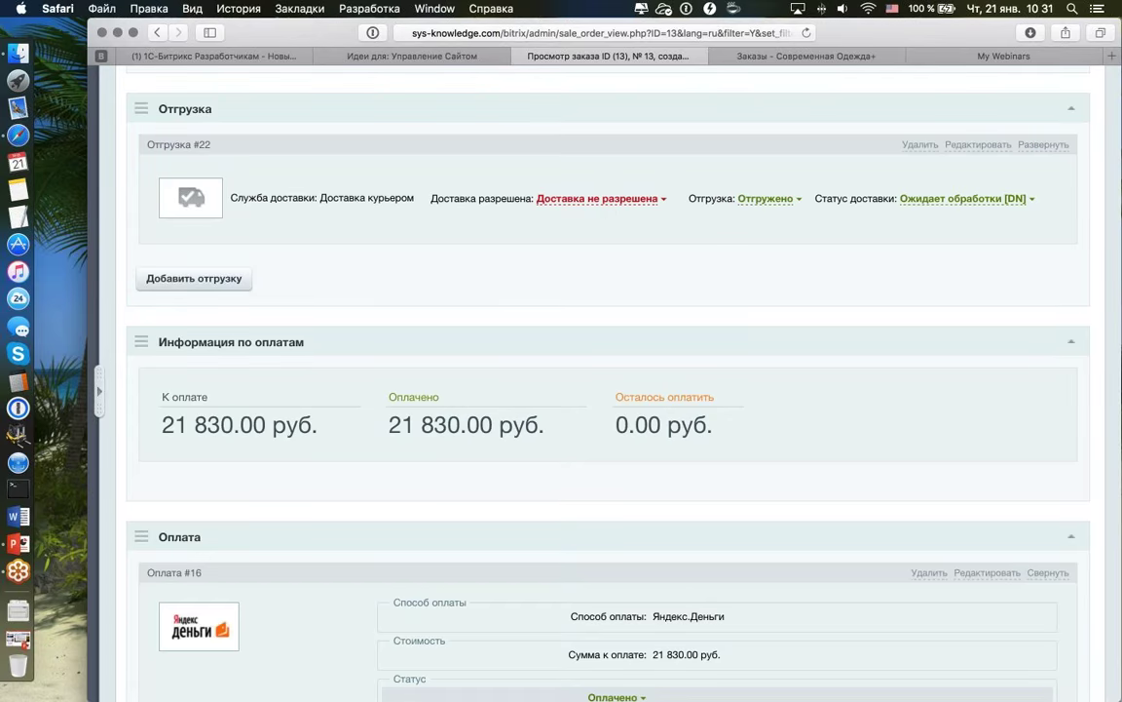
left_click(596, 199)
left_click(604, 225)
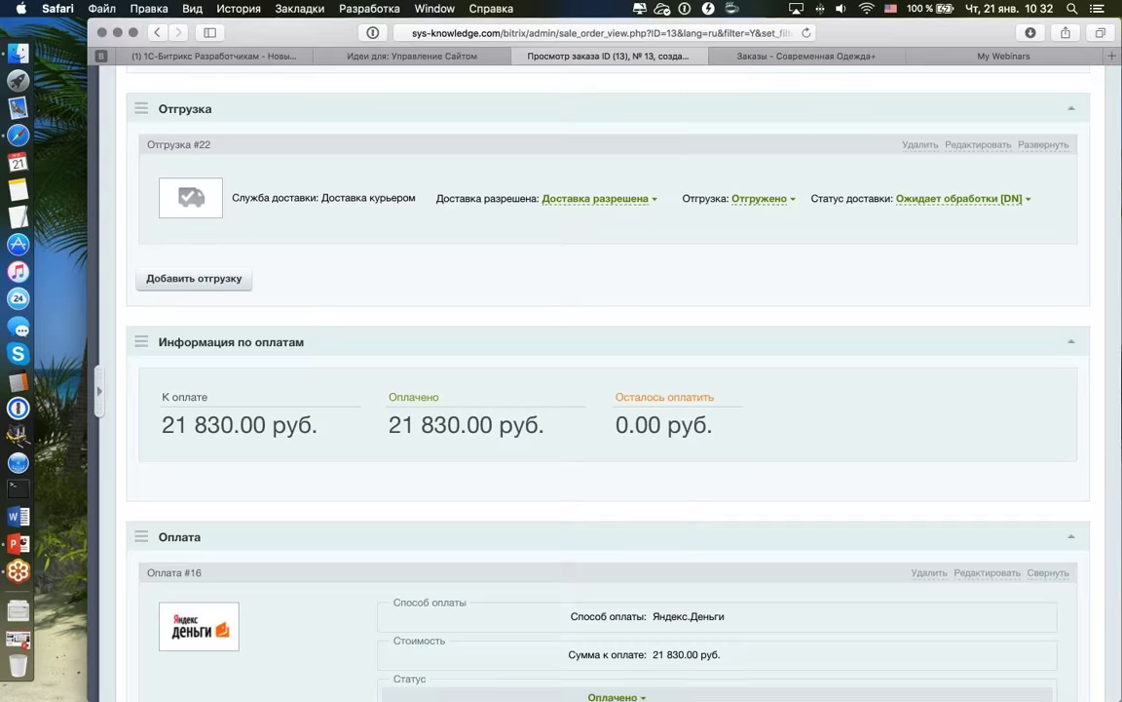
- Change the order status to "Выполнен" in the order parameters and save it
scroll(659, 429, "up", 15)
scroll(659, 429, "down", 5)
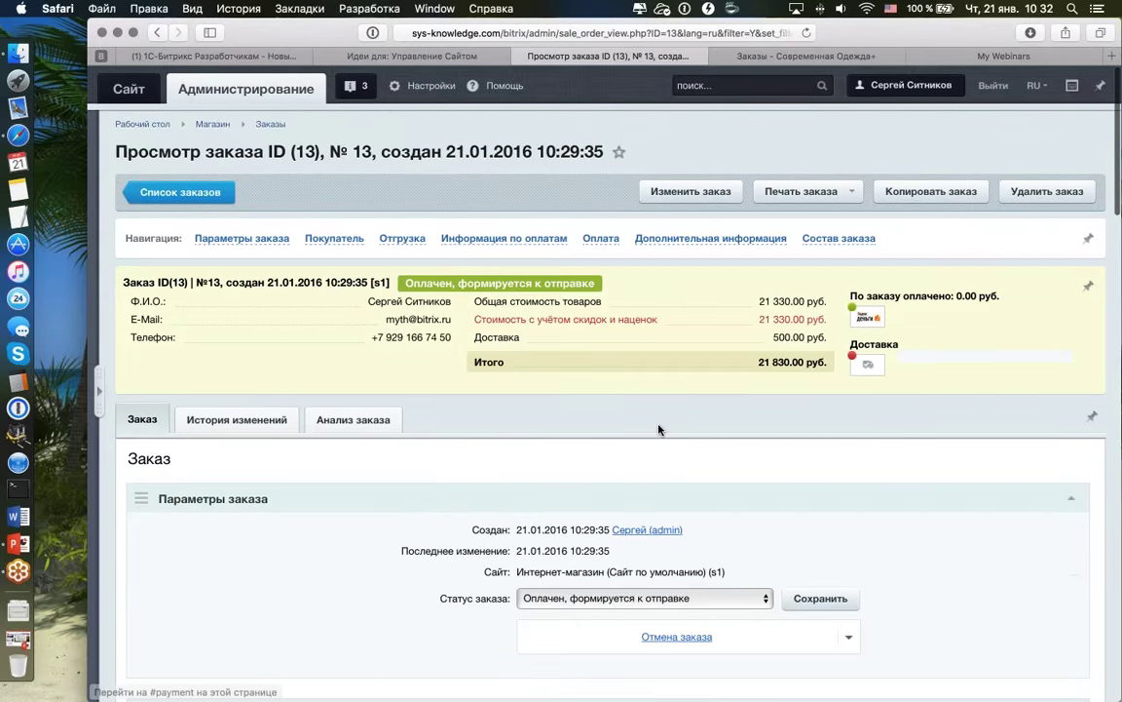
scroll(659, 429, "down", 2)
left_click(584, 262)
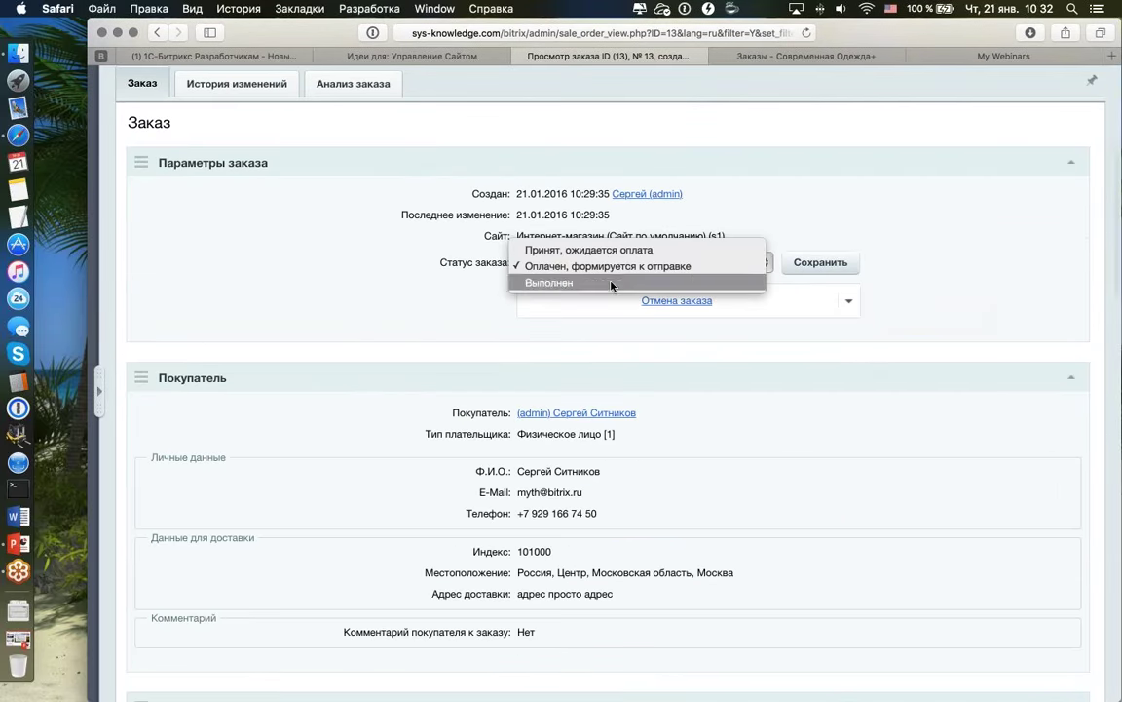
left_click(612, 282)
left_click(809, 262)
left_click(733, 385)
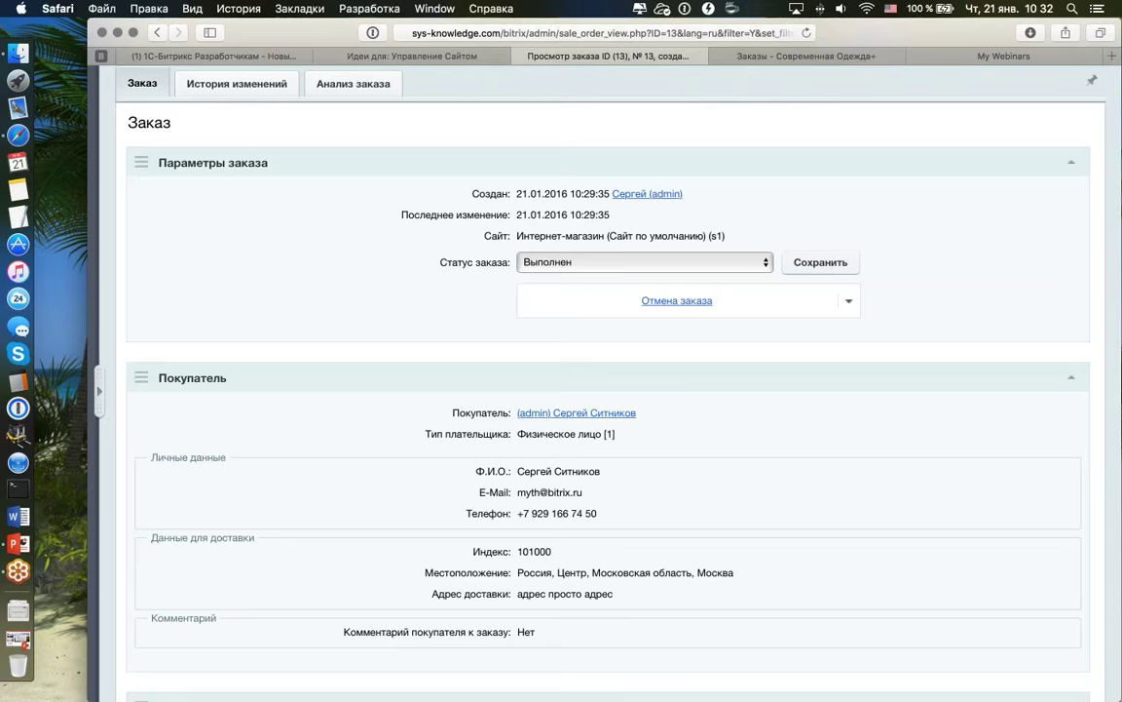
- Go back to the order list and examine the order's status, payment and shipment columns
scroll(313, 219, "up", 5)
left_click(181, 192)
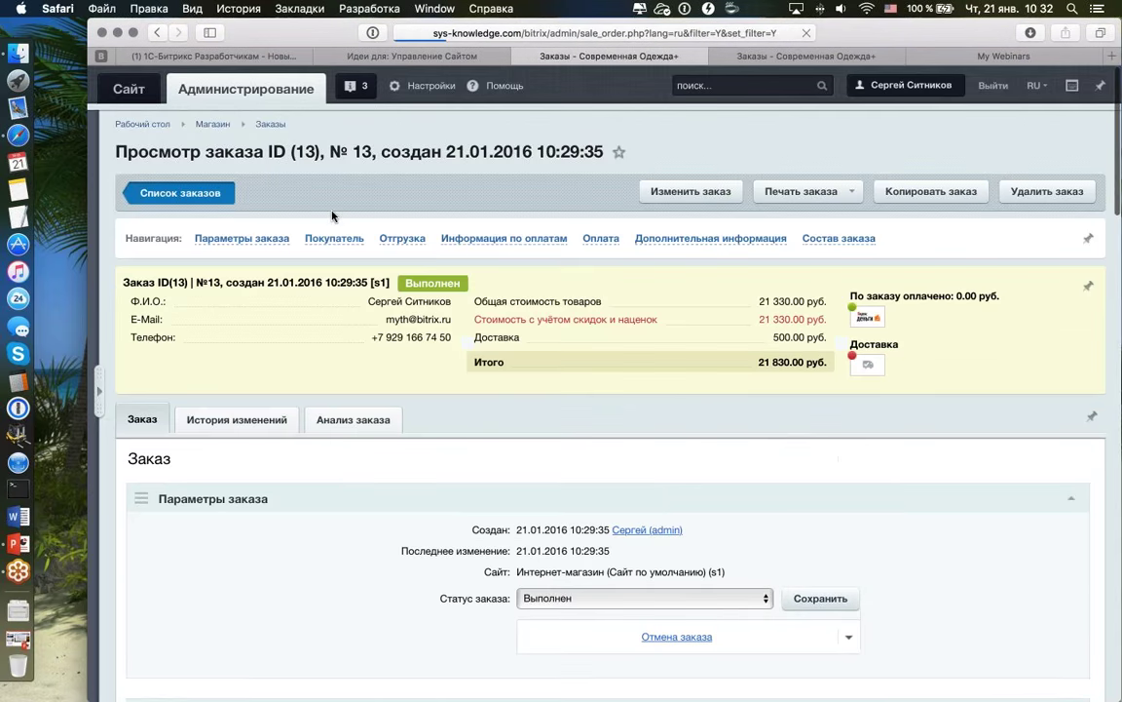
scroll(604, 390, "down", 3)
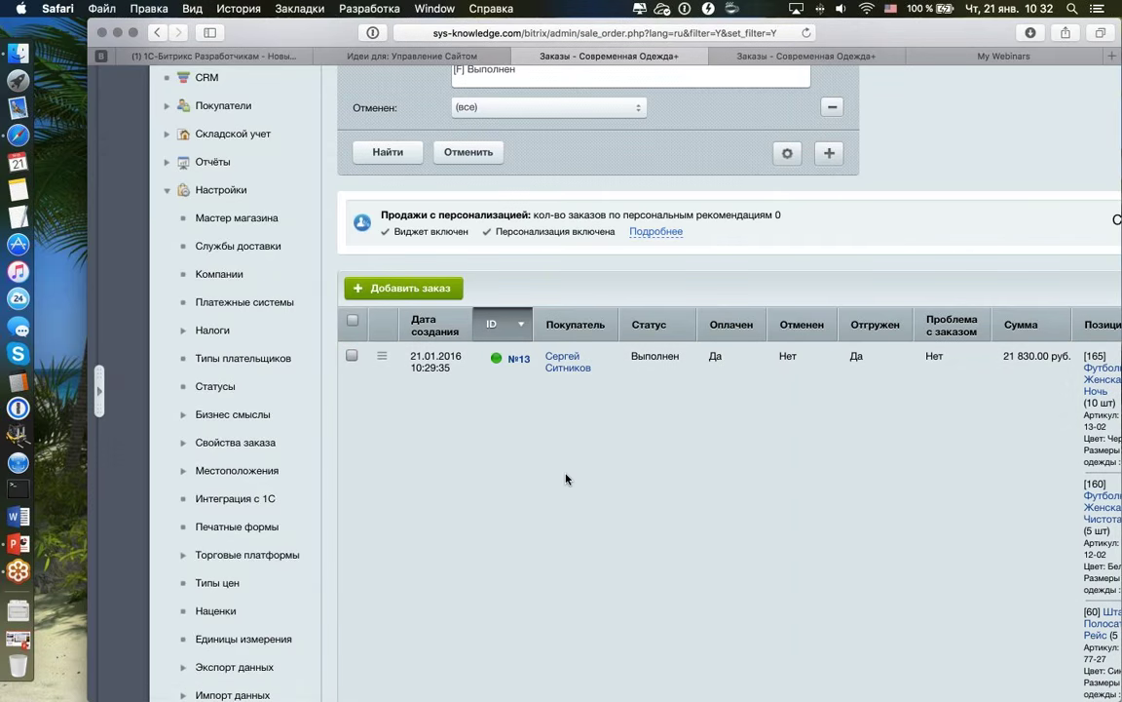
scroll(537, 452, "right", 3)
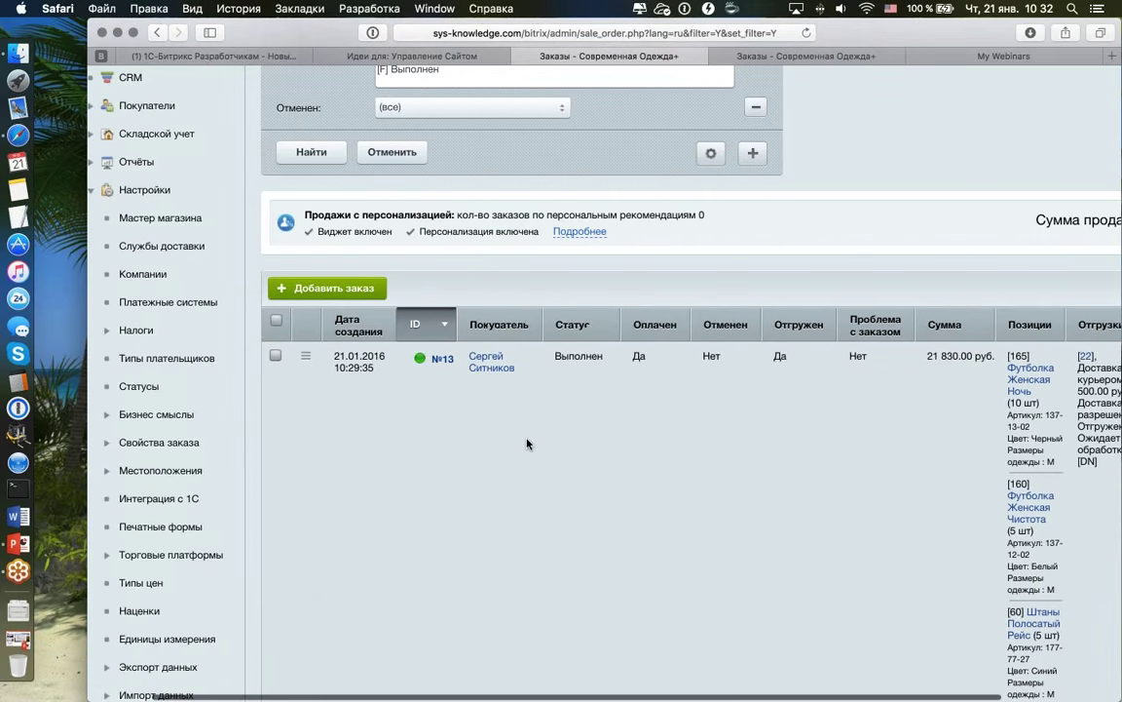
left_click(309, 358)
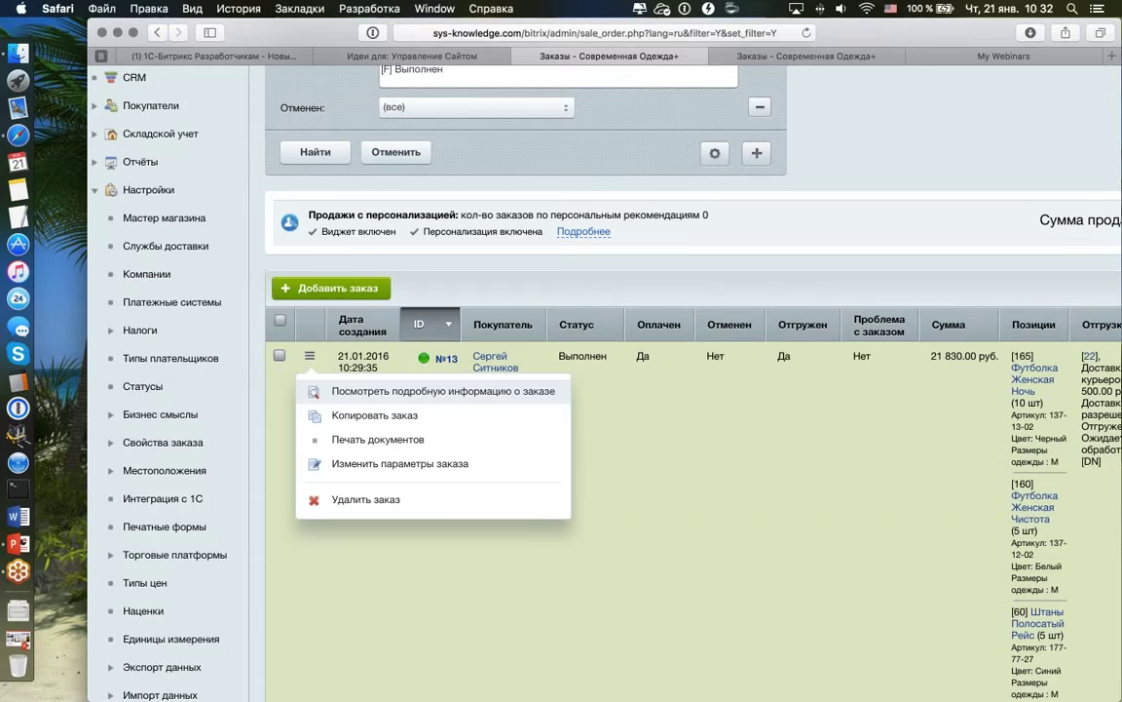
left_click(376, 464)
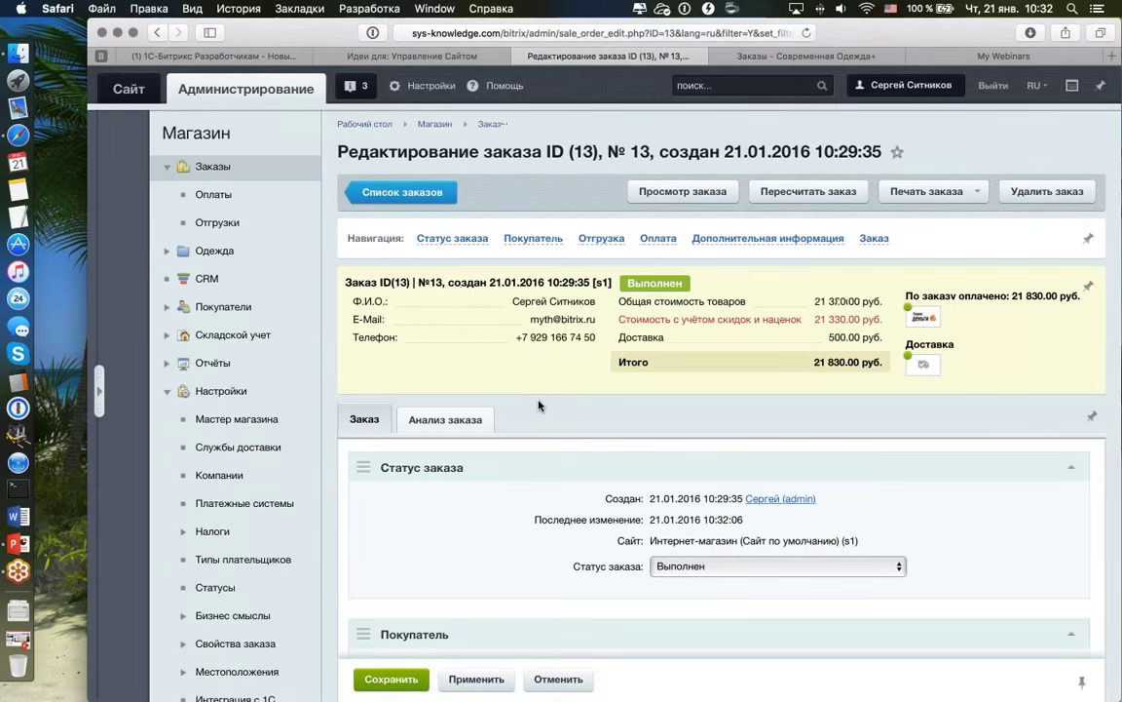
scroll(539, 405, "down", 2)
scroll(449, 390, "up", 2)
left_click(425, 194)
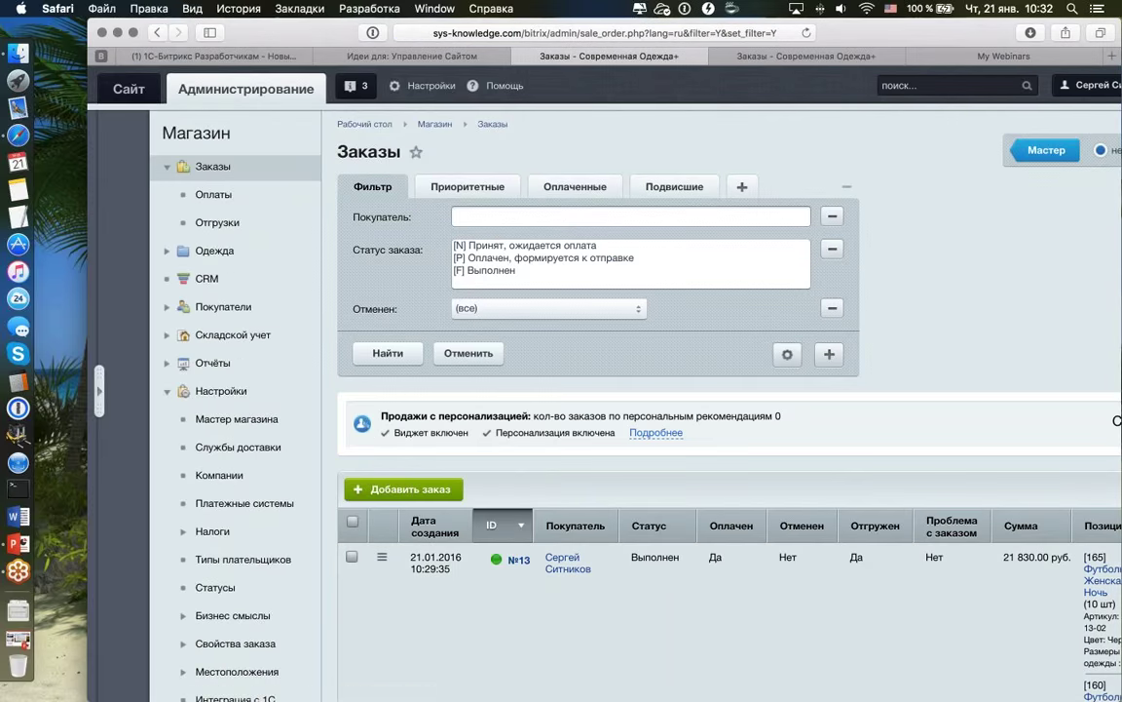
- Open the order's detailed information from the order list and review its parameters, buyer data and shipment statuses
left_click(382, 557)
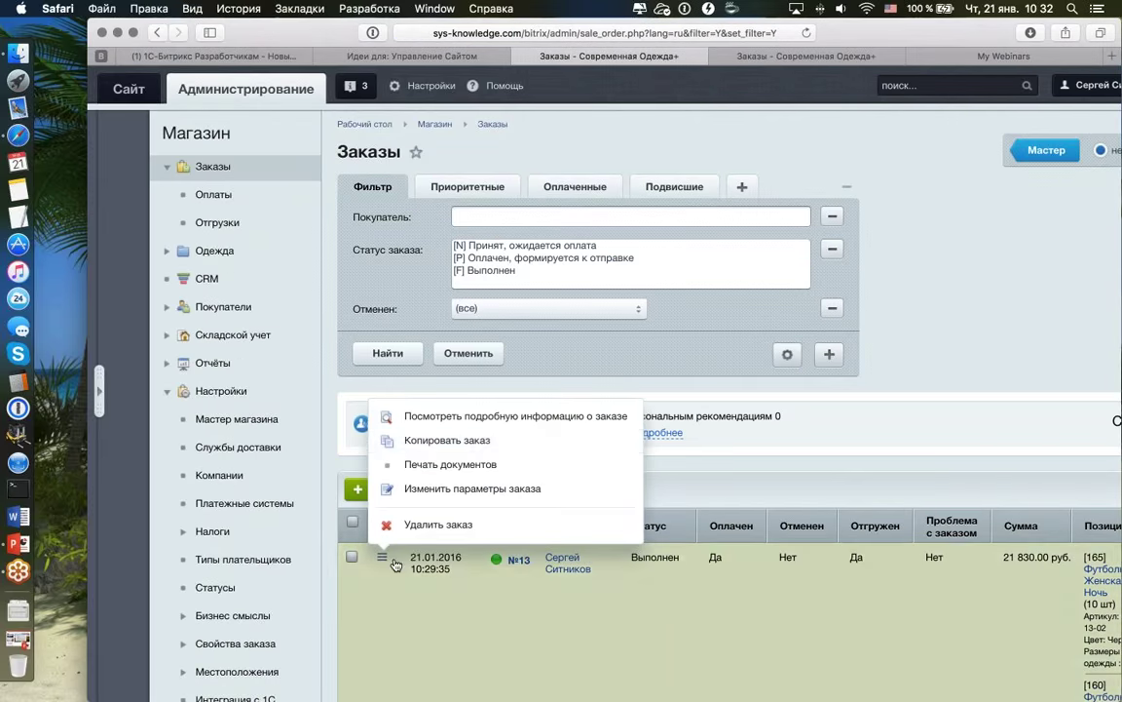
left_click(433, 421)
scroll(489, 416, "down", 5)
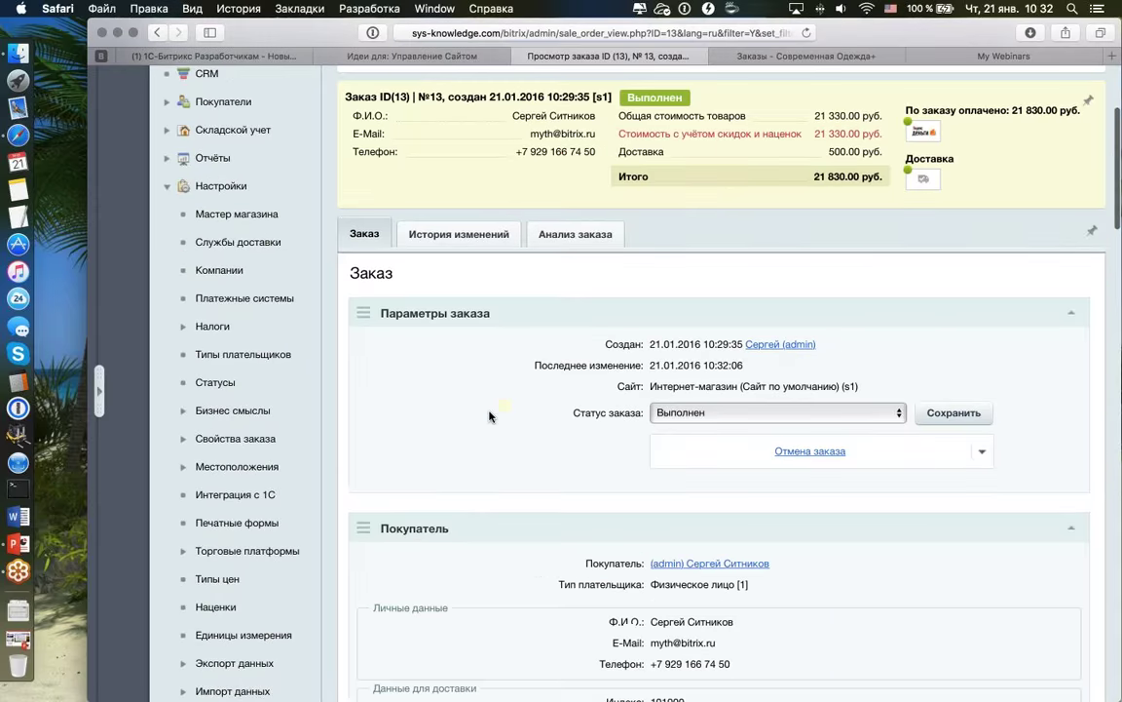
scroll(489, 416, "up", 1)
scroll(489, 416, "down", 2)
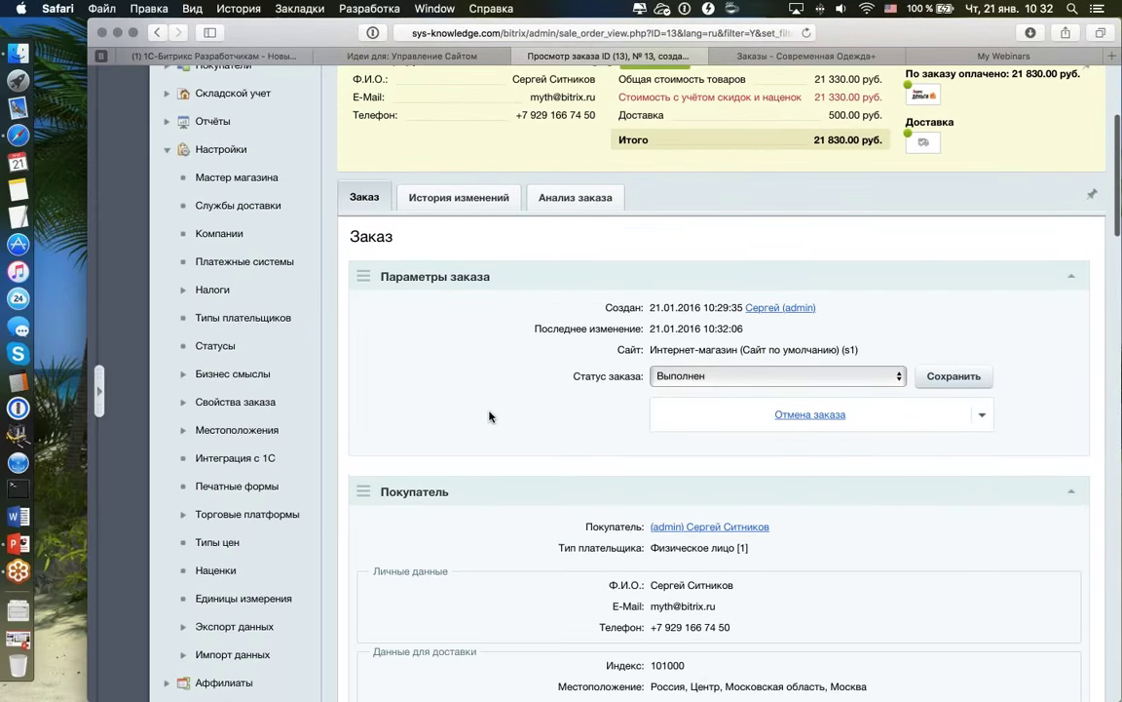
scroll(489, 416, "down", 5)
scroll(489, 416, "down", 6)
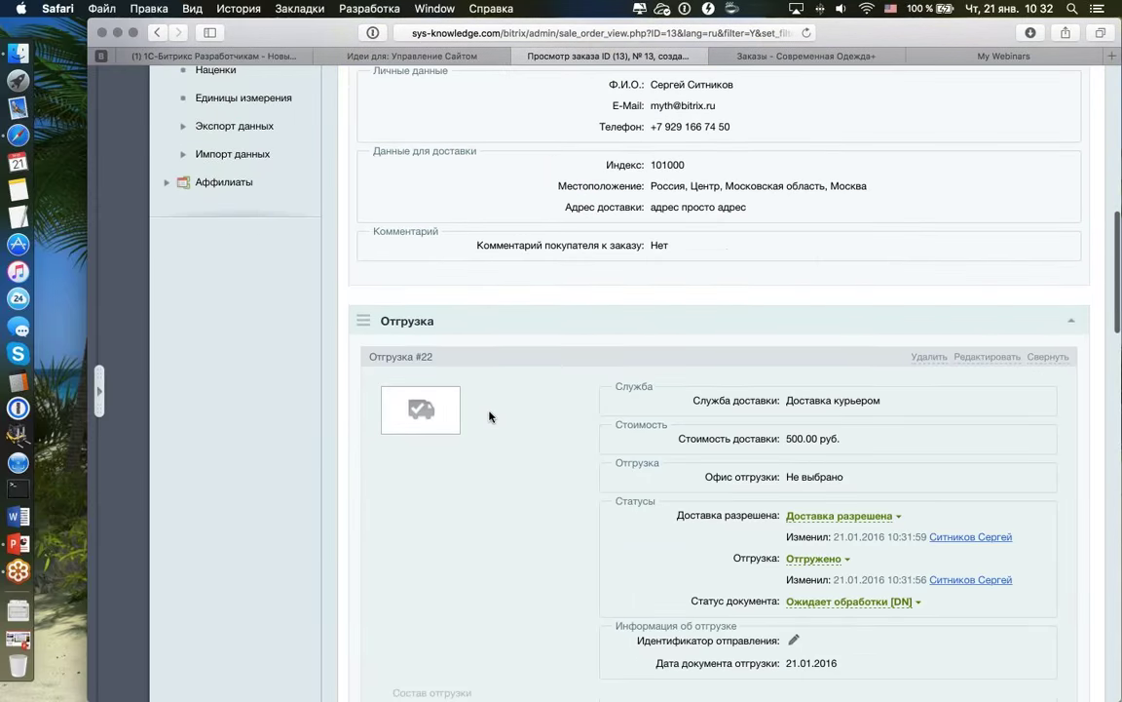
scroll(489, 416, "down", 4)
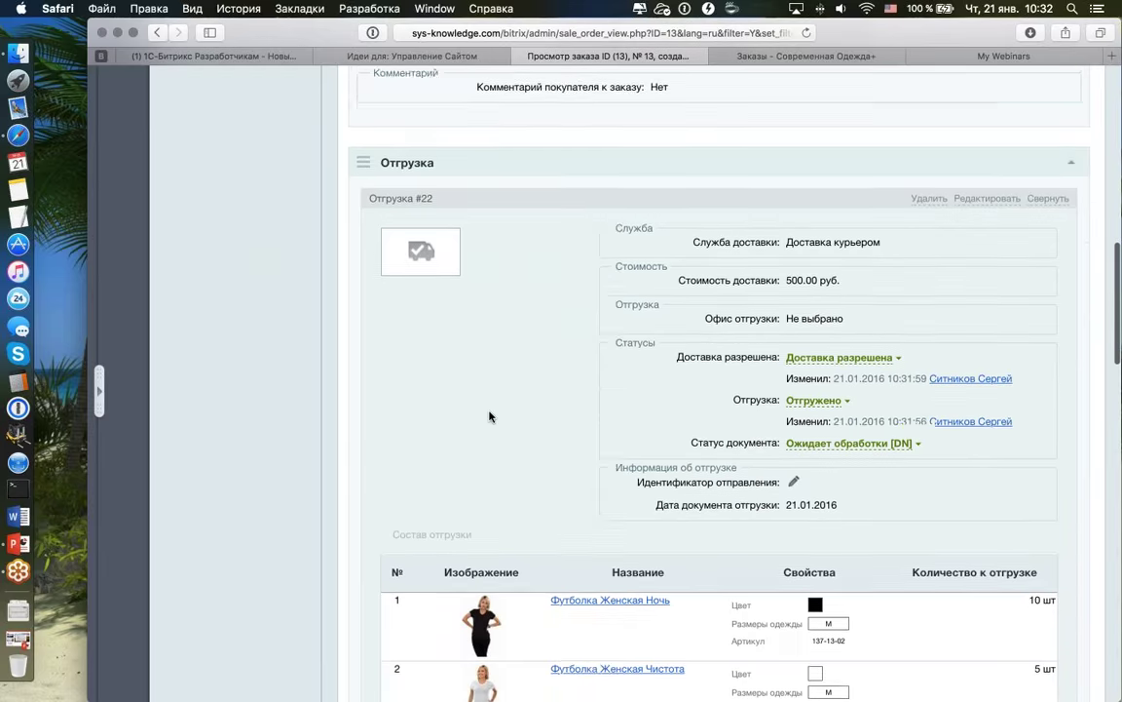
- Review the shipment, payment and contents sections of the order, and open its editing form
scroll(489, 416, "up", 1)
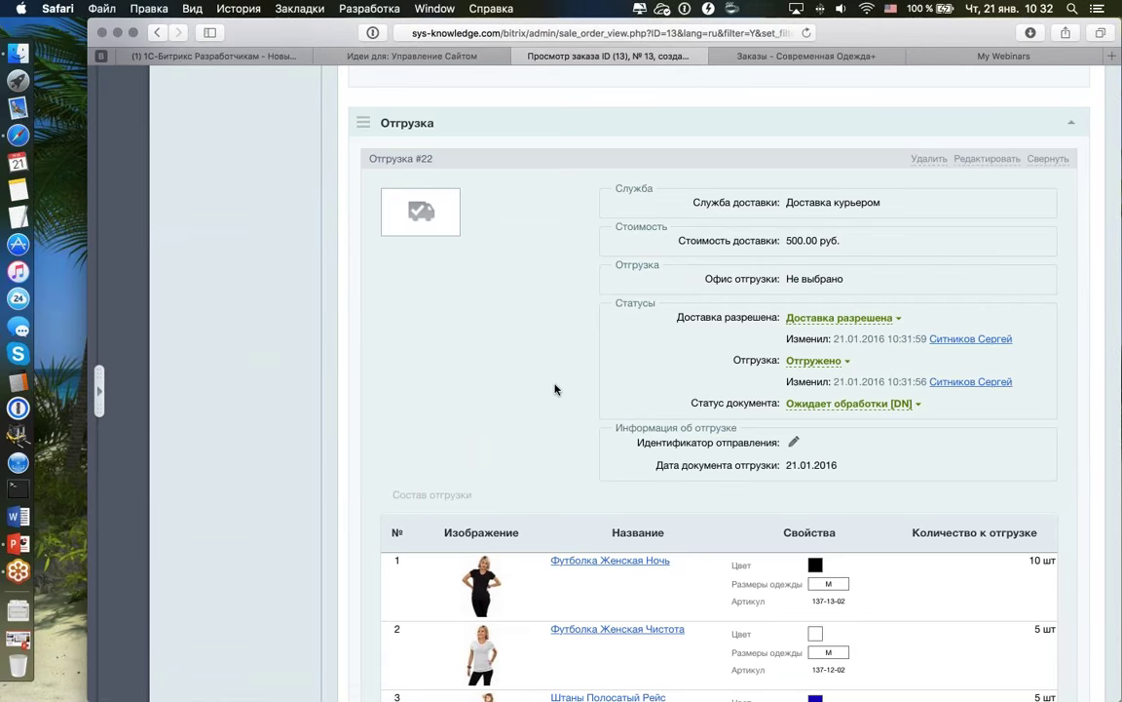
scroll(554, 389, "down", 5)
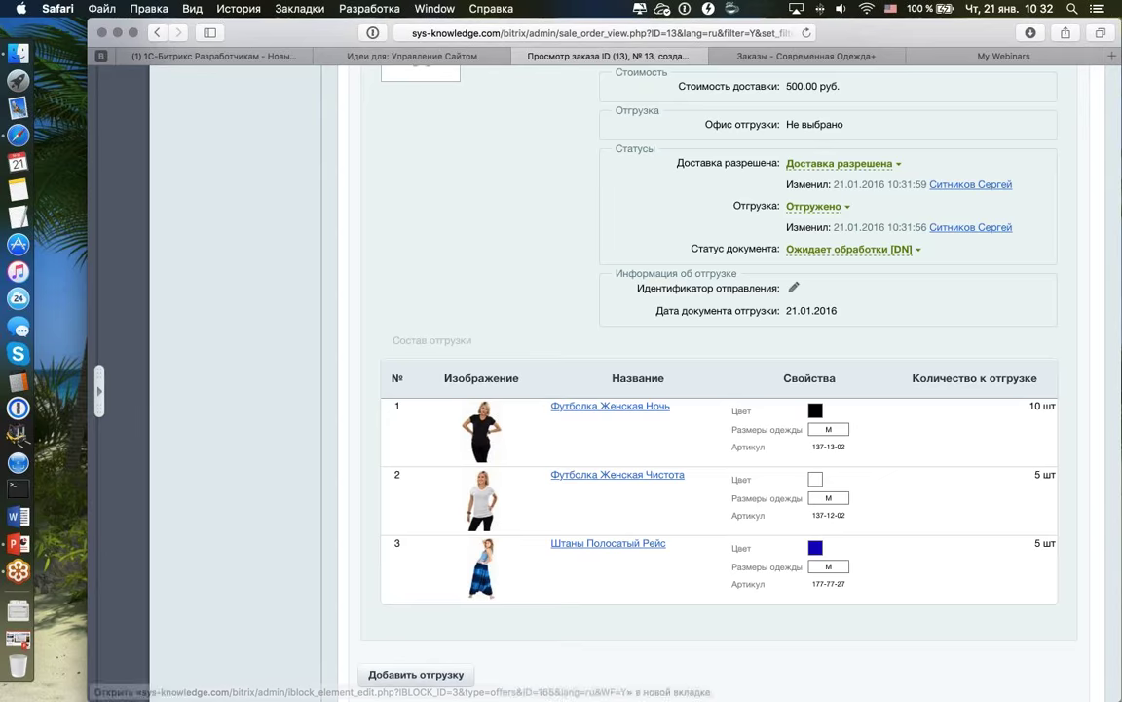
scroll(376, 477, "down", 8)
scroll(624, 390, "down", 8)
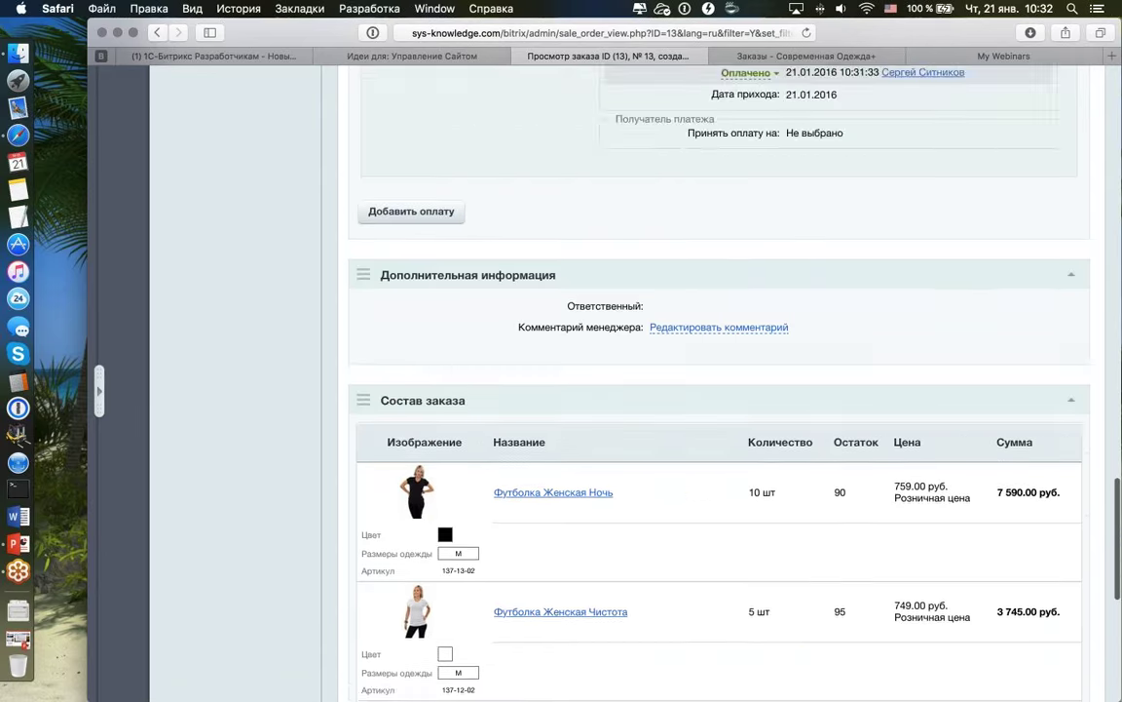
scroll(624, 390, "up", 15)
scroll(624, 389, "up", 6)
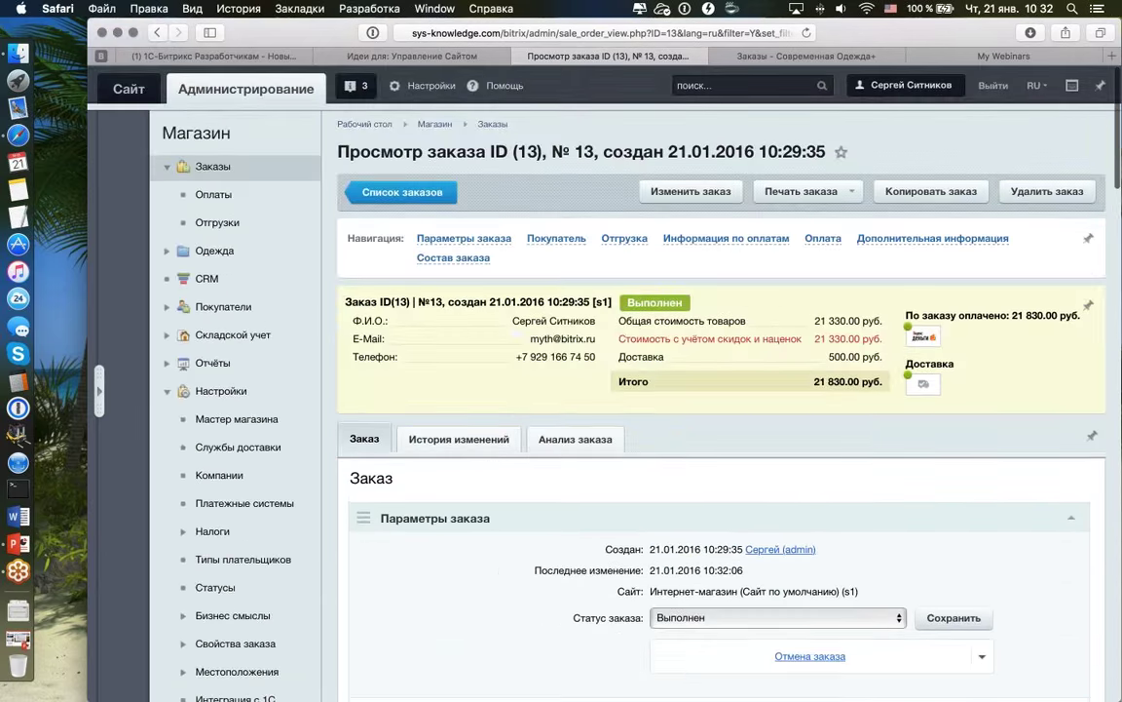
left_click(696, 194)
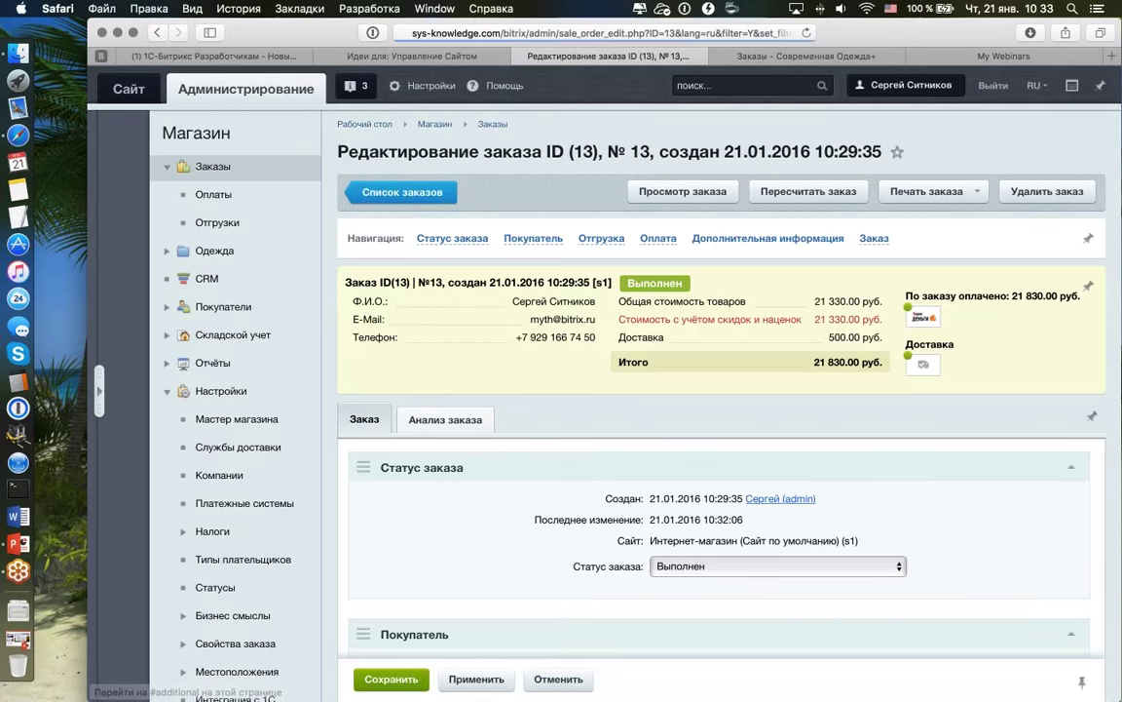
scroll(828, 428, "down", 5)
scroll(828, 428, "up", 5)
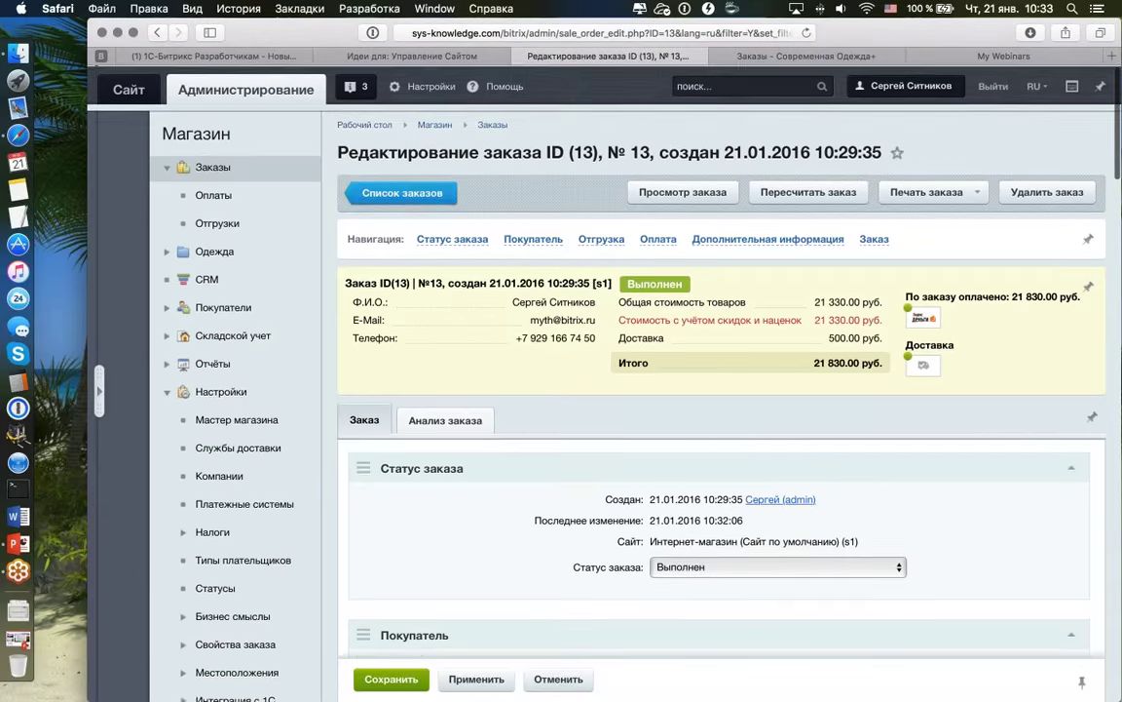
- Return to the order list and open the newest order for parameter editing from there
left_click(400, 192)
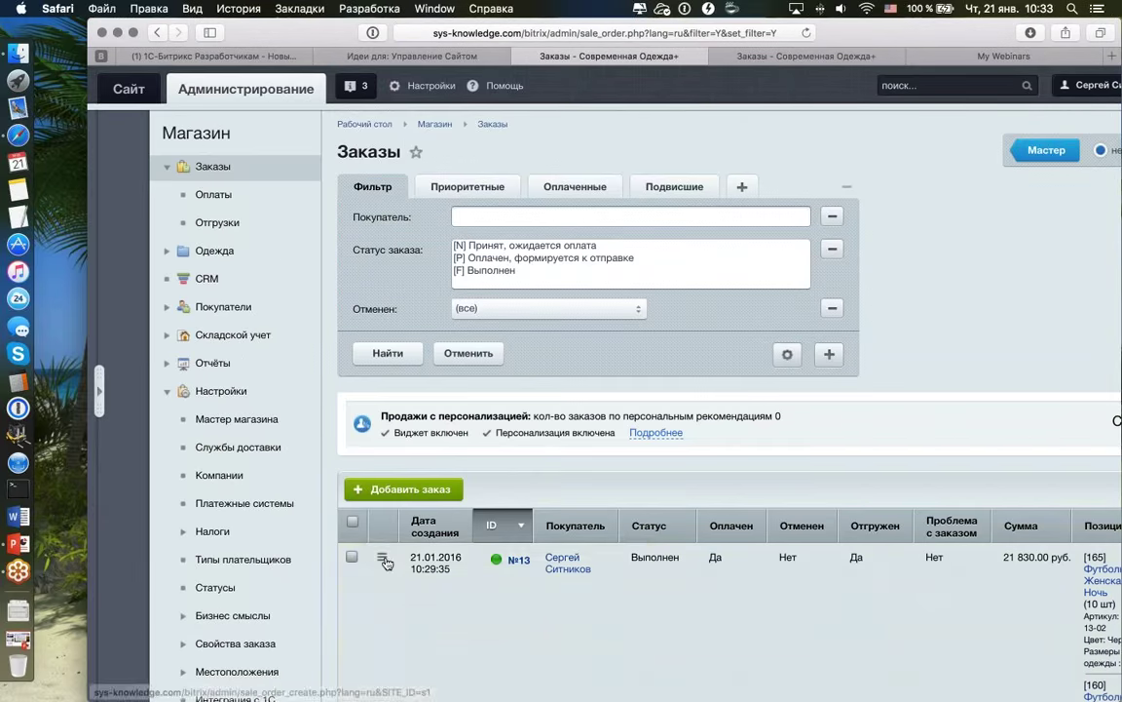
left_click(381, 557)
left_click(470, 490)
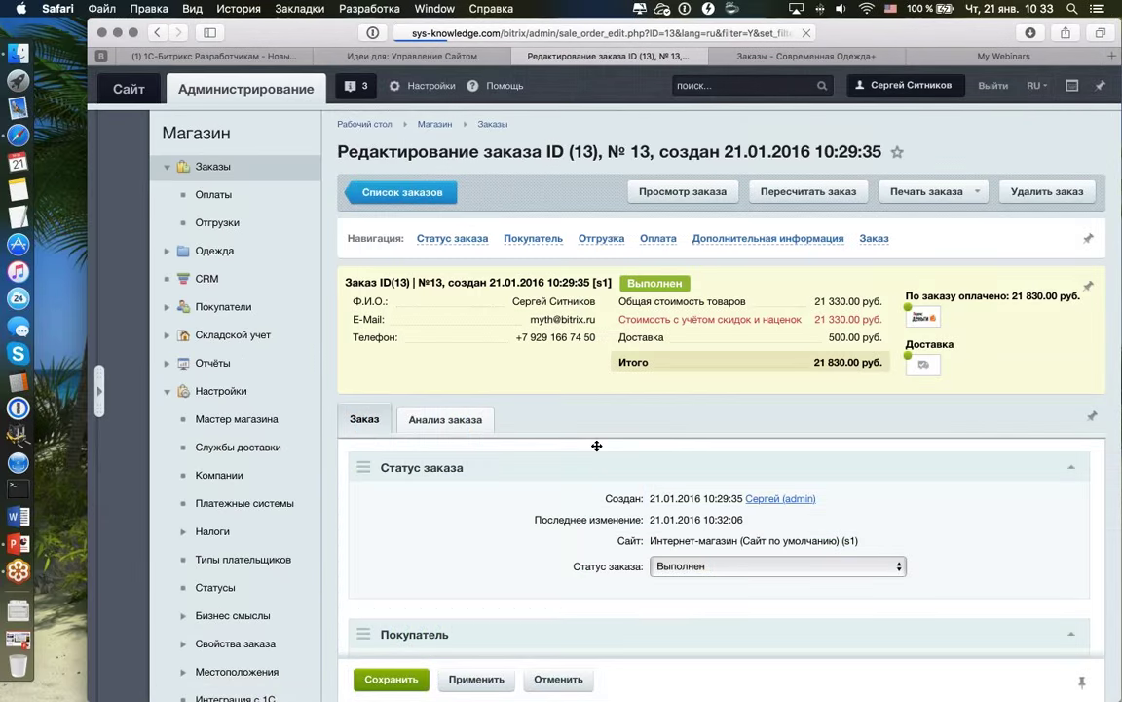
- Examine the buyer data, shipment, payment and product sections of the order editing form
scroll(536, 401, "down", 1)
scroll(721, 390, "down", 10)
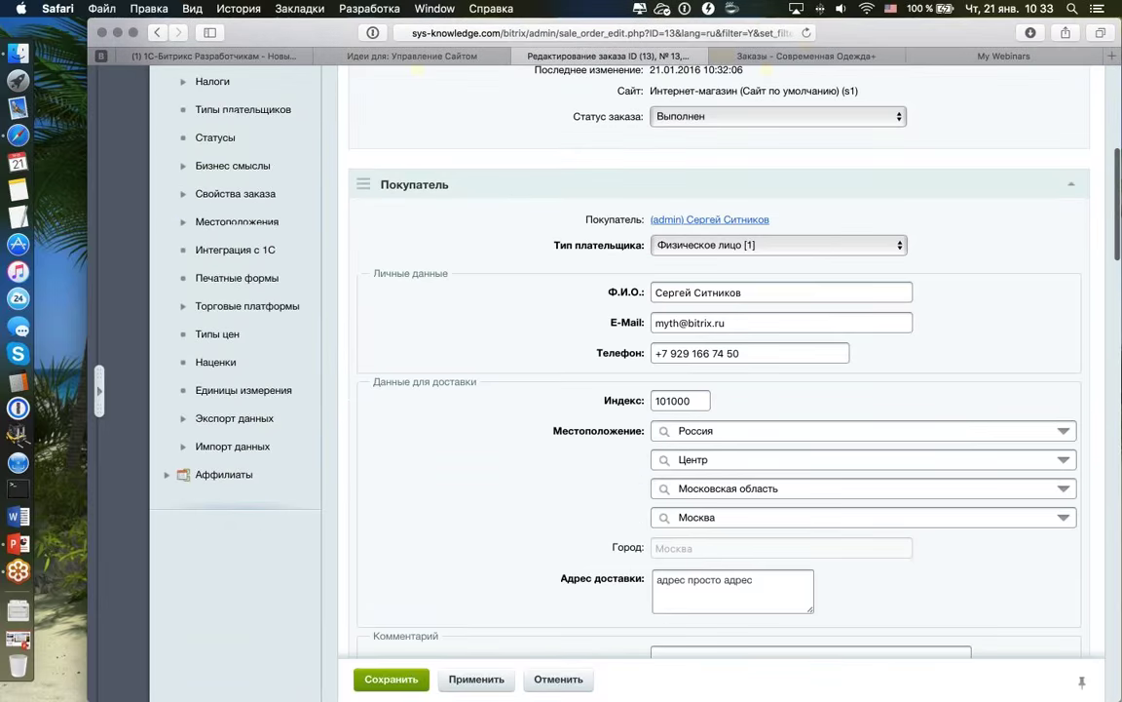
scroll(548, 288, "up", 1)
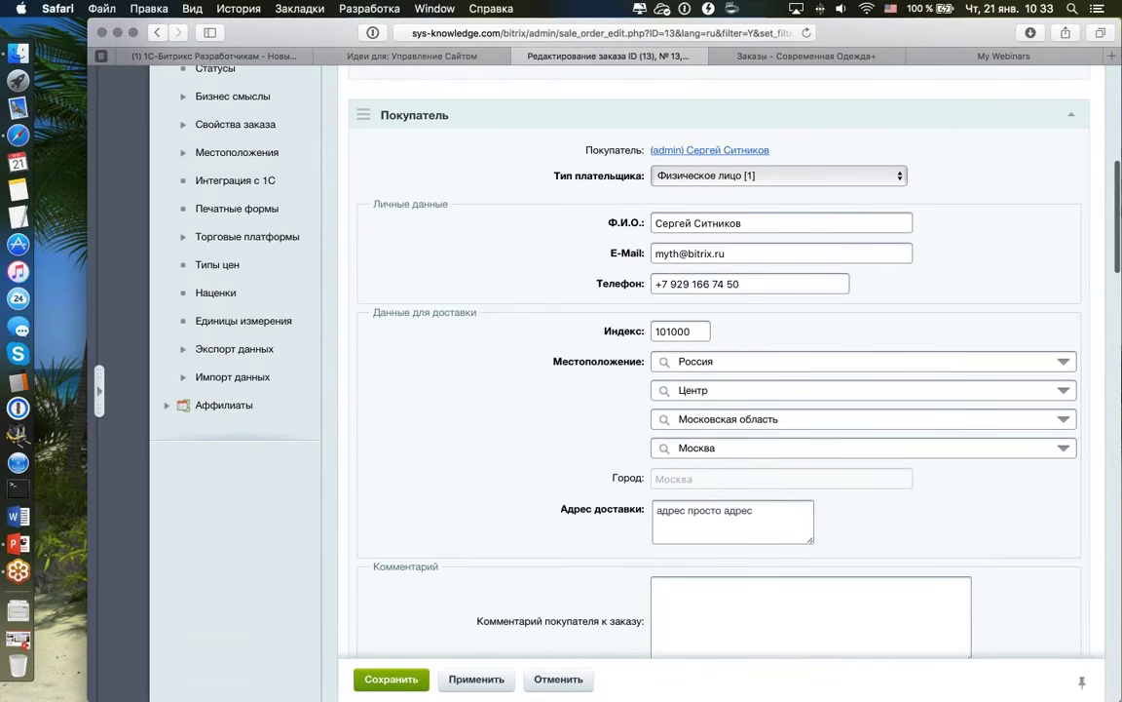
scroll(542, 427, "down", 15)
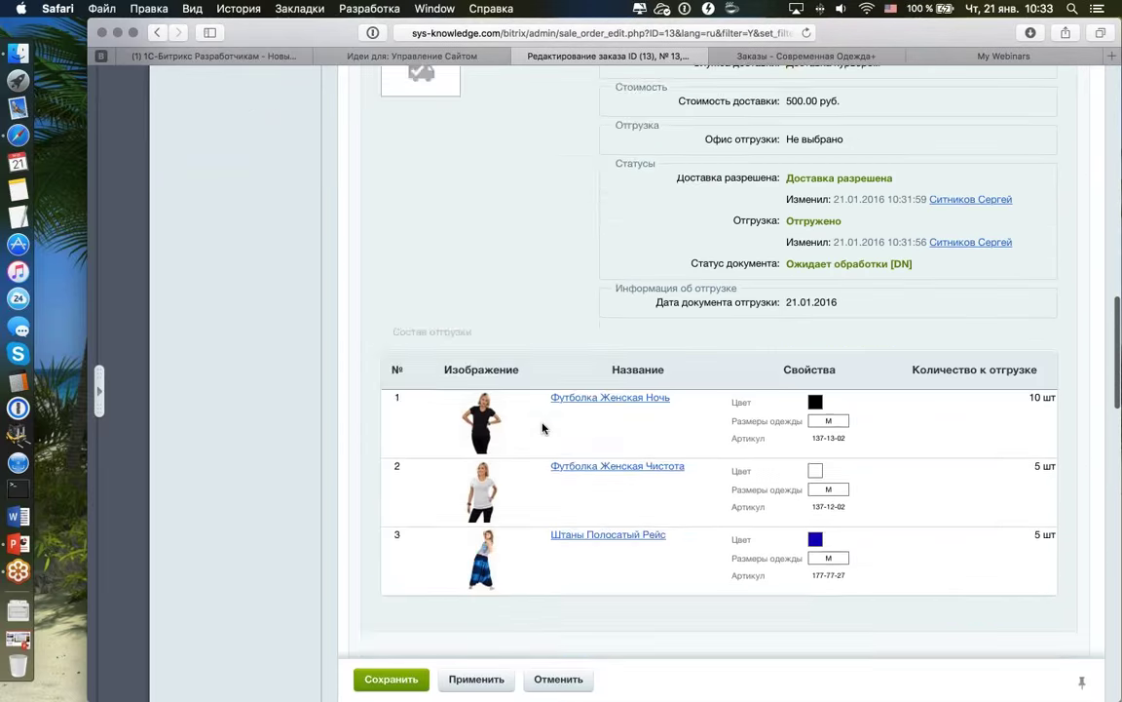
scroll(543, 426, "down", 15)
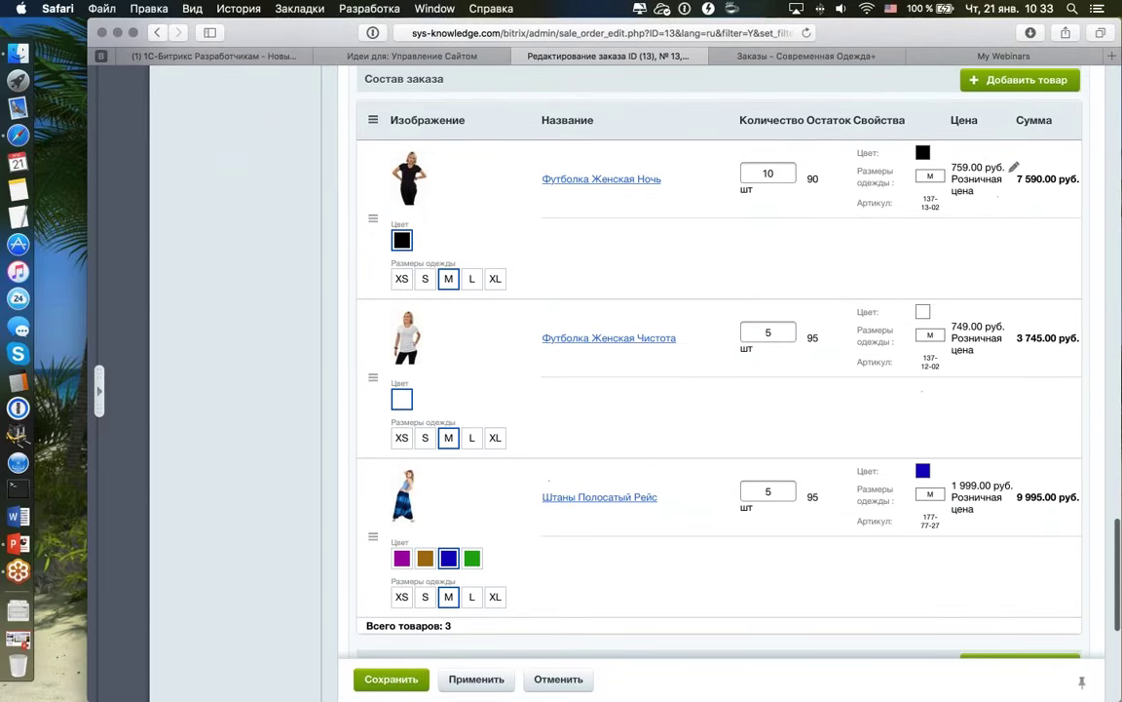
scroll(791, 284, "up", 12)
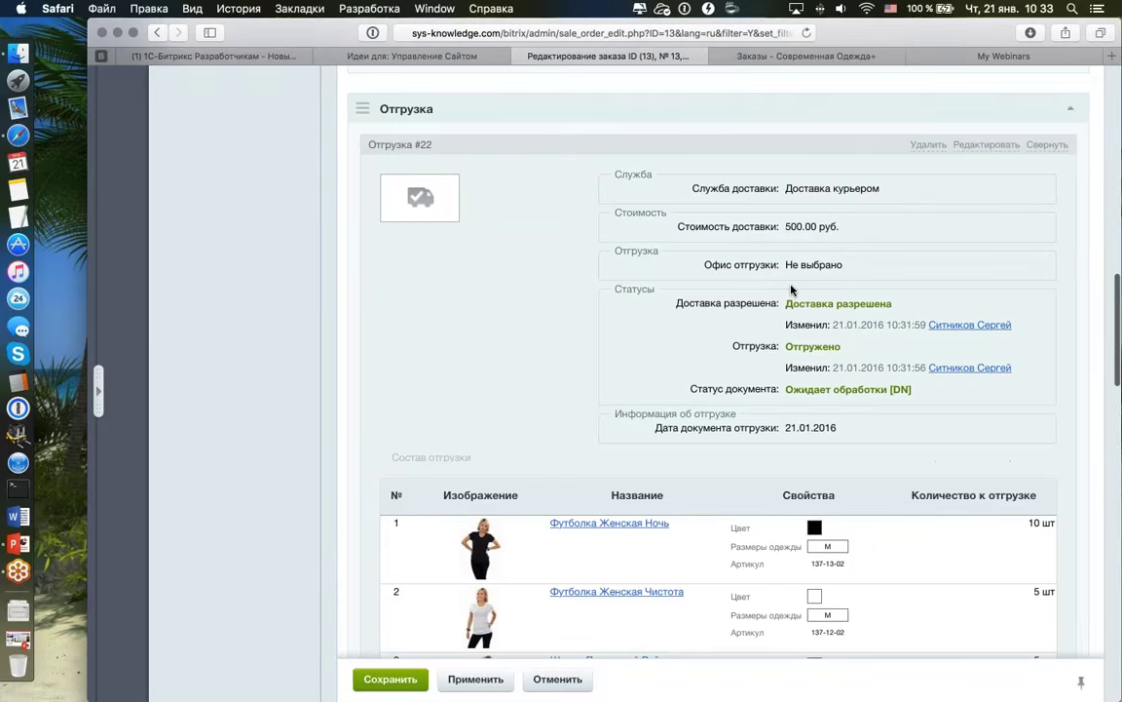
scroll(791, 289, "down", 6)
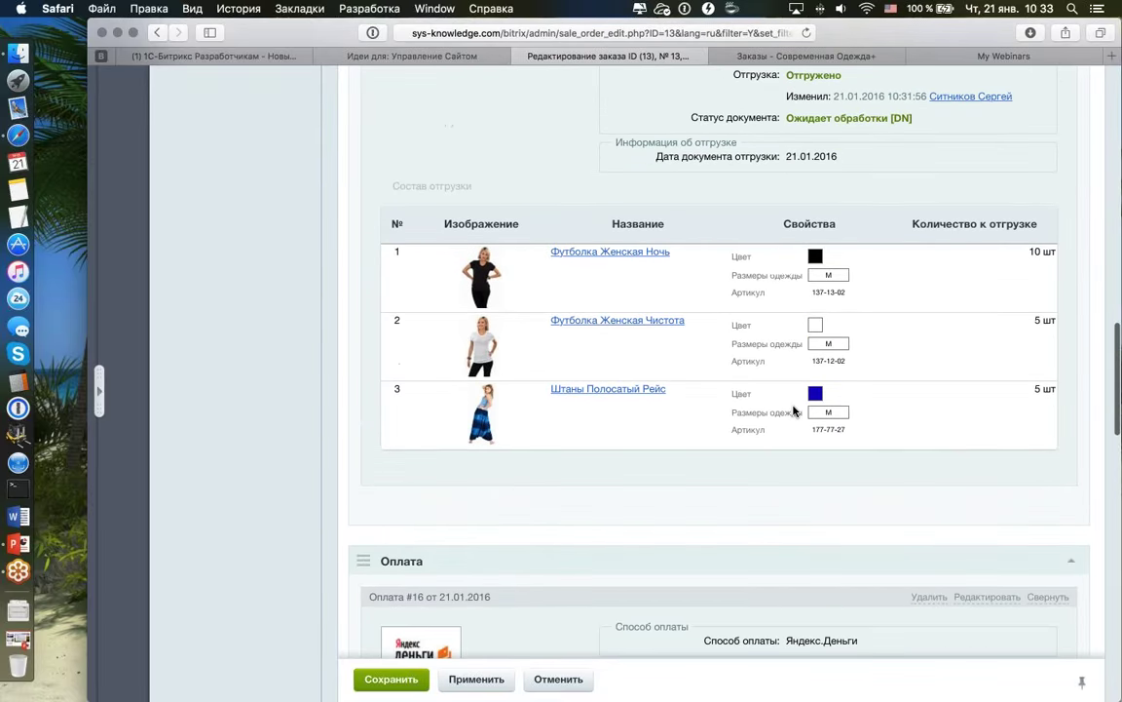
scroll(794, 411, "up", 5)
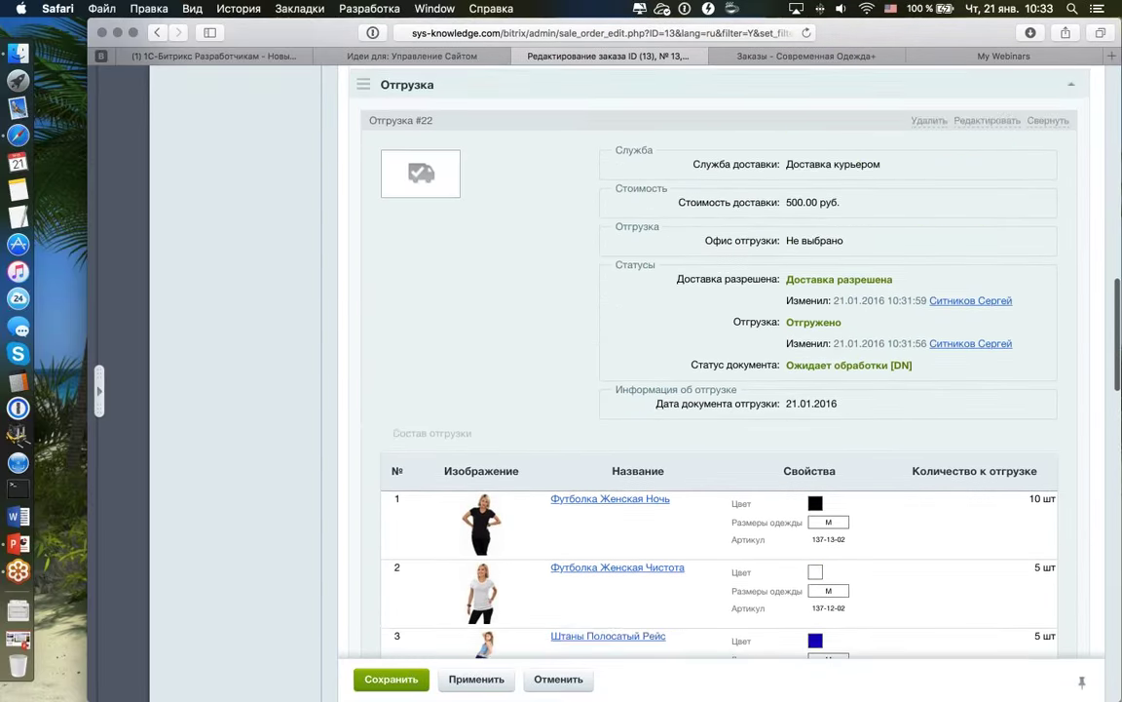
scroll(987, 170, "up", 1)
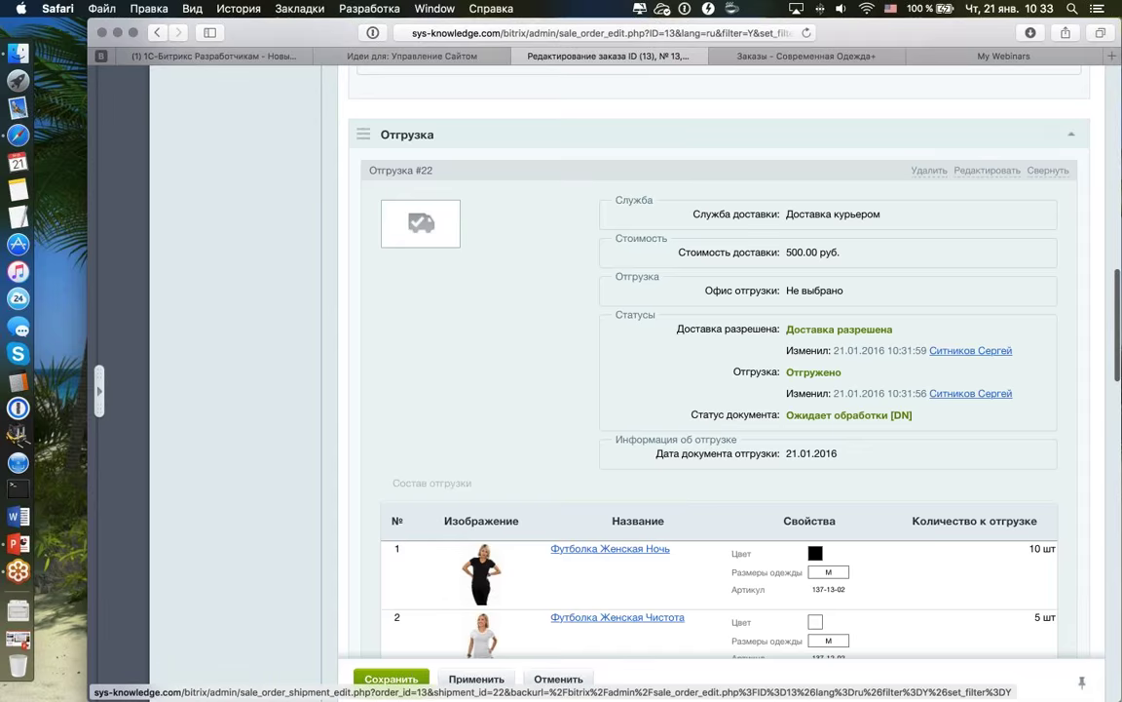
scroll(980, 175, "down", 15)
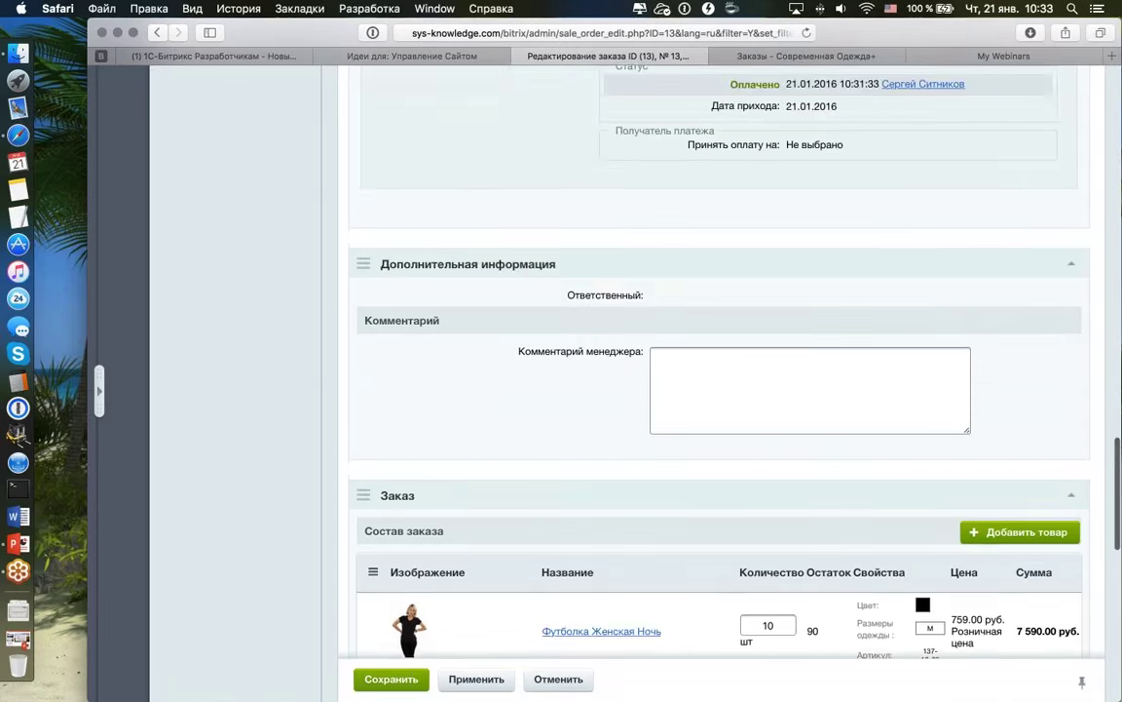
- Set the quantity of "Футболка Женская Ночь" to 15, and of "Футболка Женская Чистота" and "Штаны Полосатый Рейс" to 10, and save the order
scroll(716, 380, "down", 8)
double_click(767, 242)
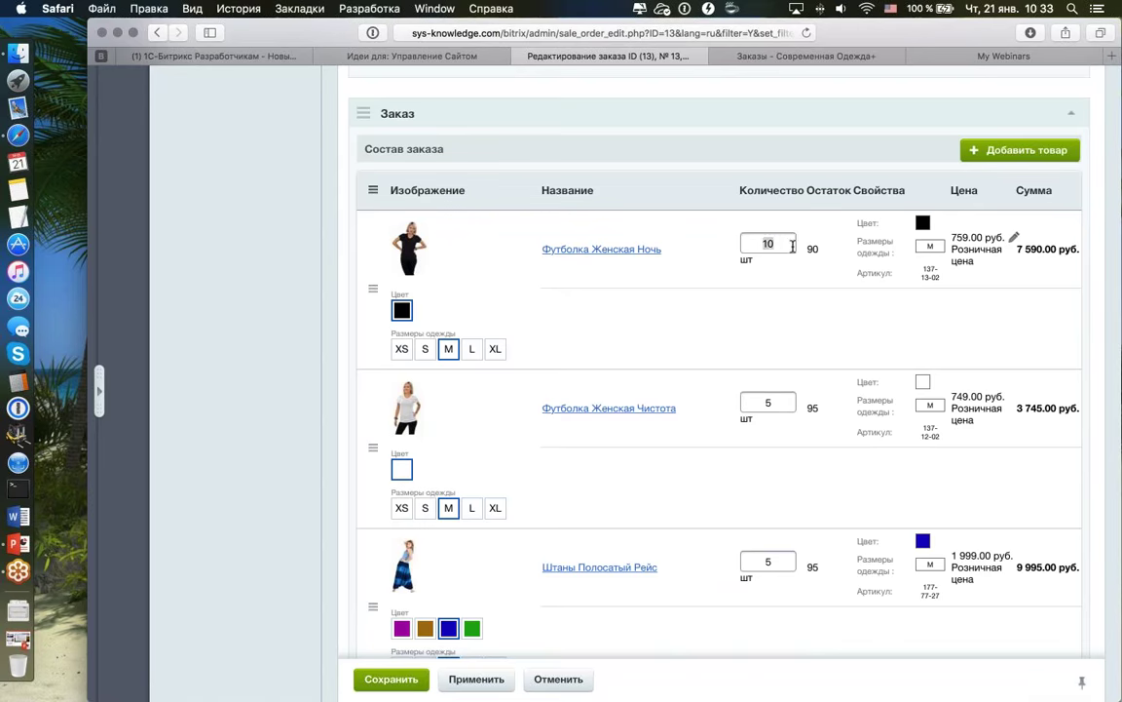
left_click(815, 316)
double_click(752, 401)
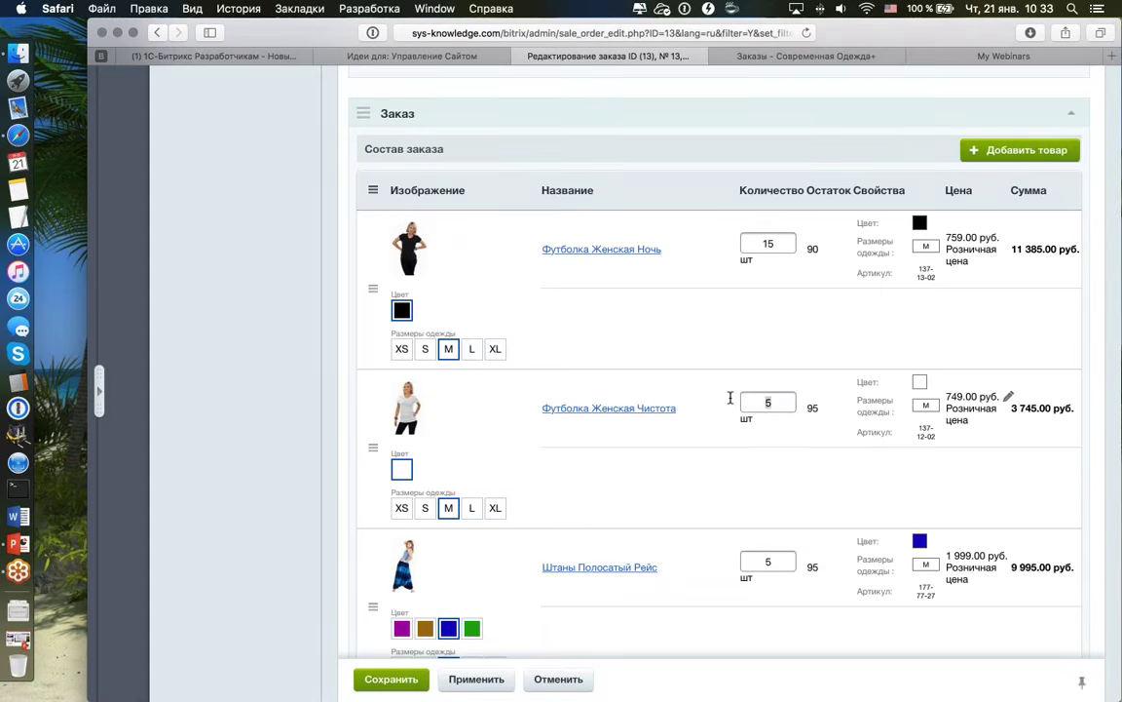
type("10")
key("Tab")
type("10")
scroll(459, 618, "down", 3)
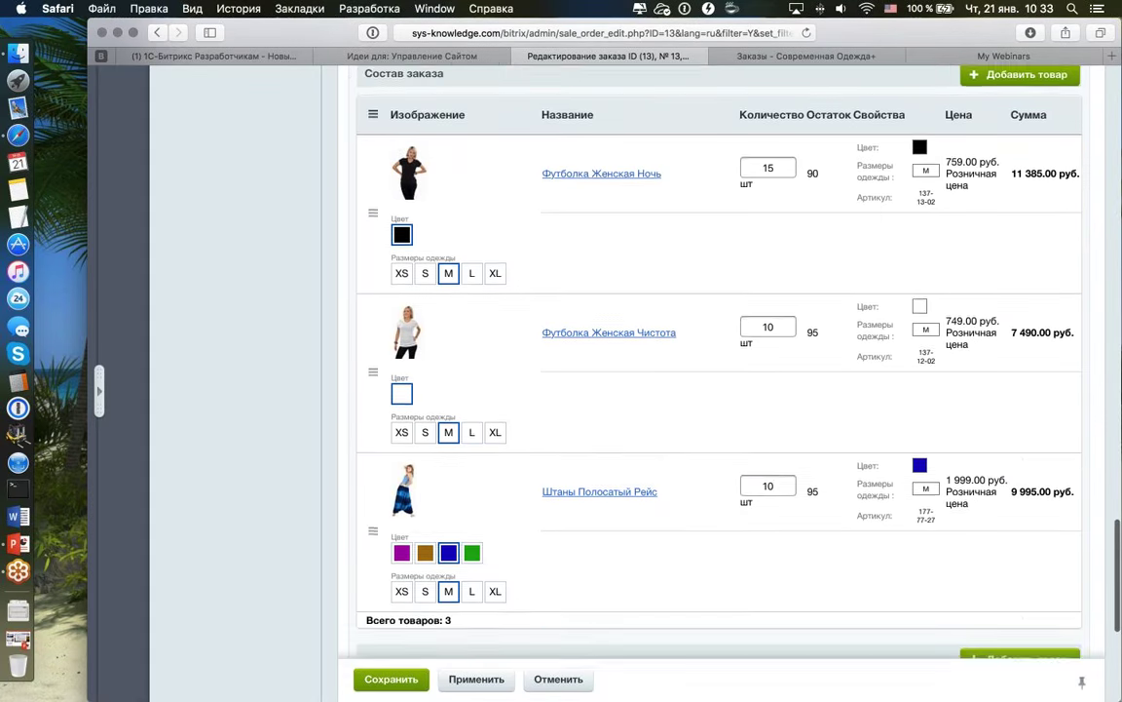
left_click(697, 375)
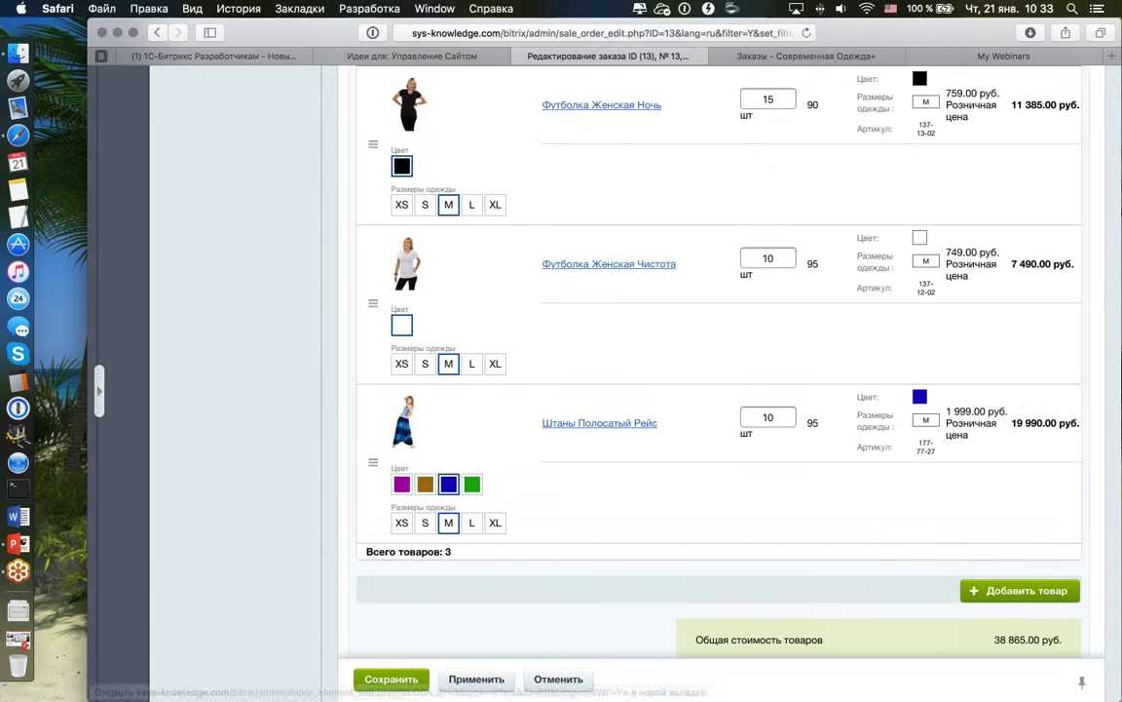
left_click(381, 679)
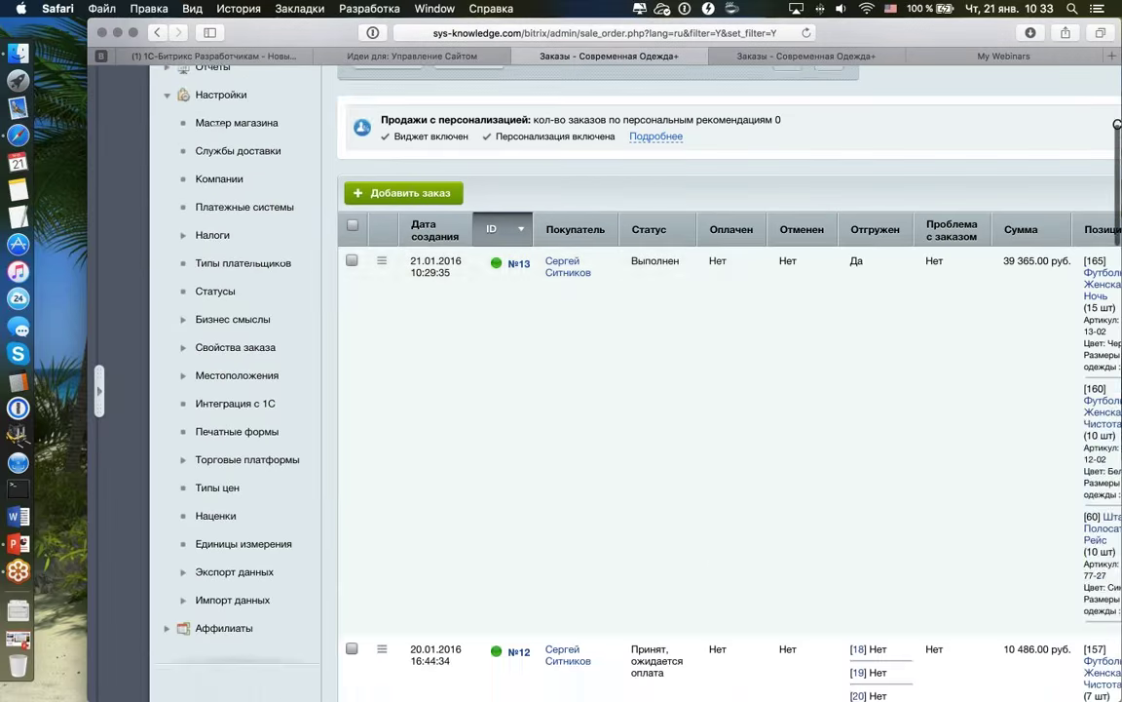
- Open the edited order's detailed information and examine its amounts due, paid and remaining, and its existing payment
scroll(429, 367, "up", 2)
left_click(382, 337)
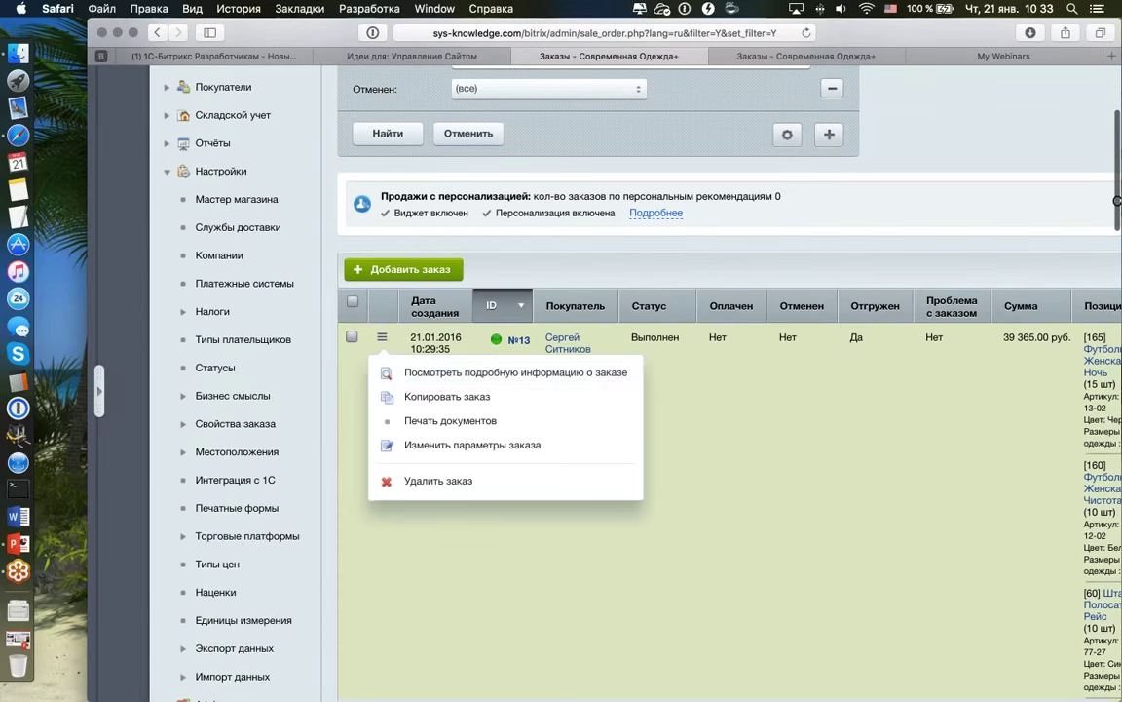
left_click(427, 371)
scroll(682, 390, "down", 15)
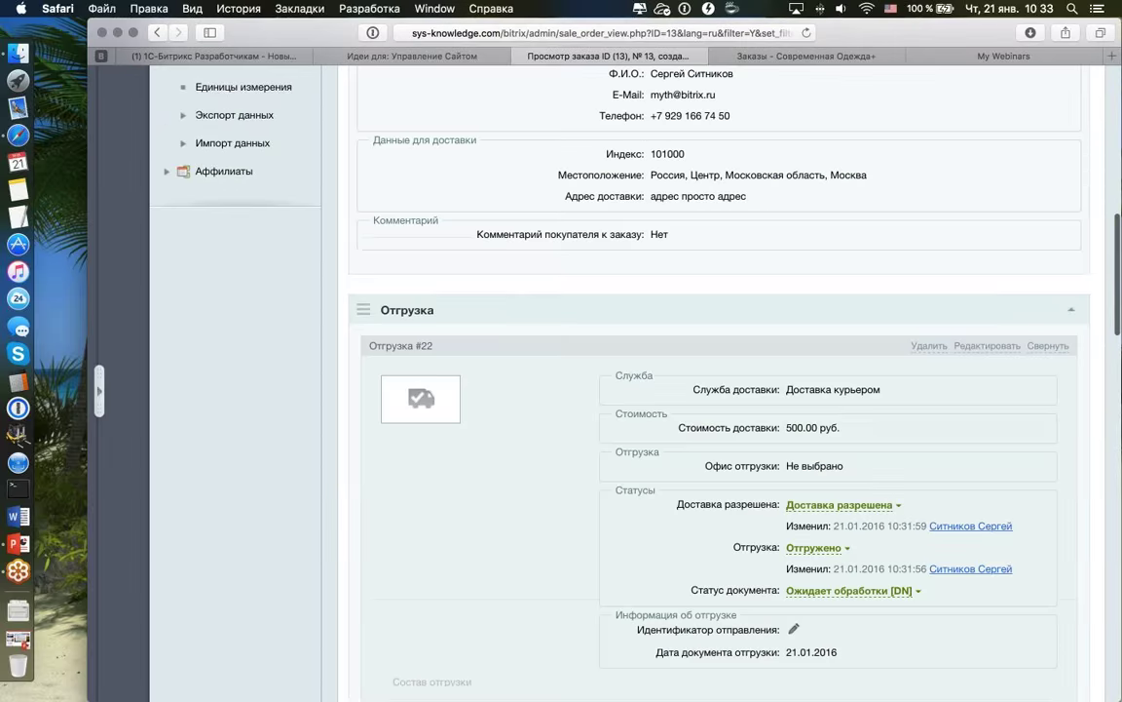
scroll(682, 390, "down", 10)
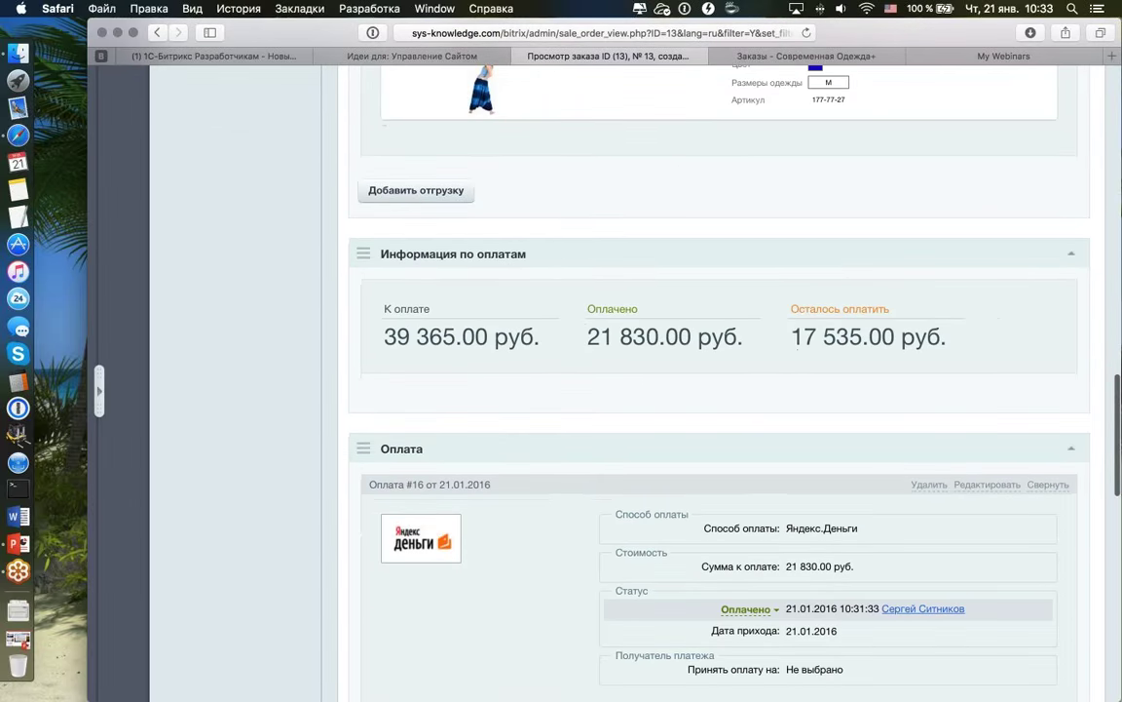
left_click_drag(809, 336, 947, 331)
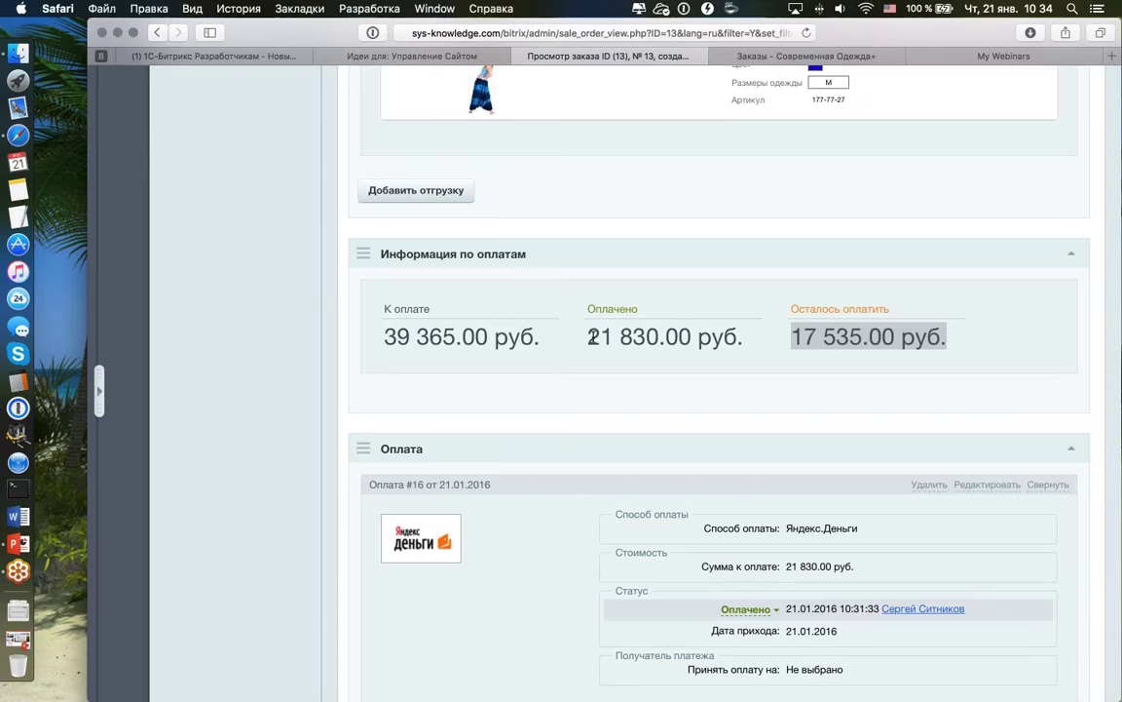
left_click_drag(588, 336, 943, 336)
scroll(829, 360, "down", 5)
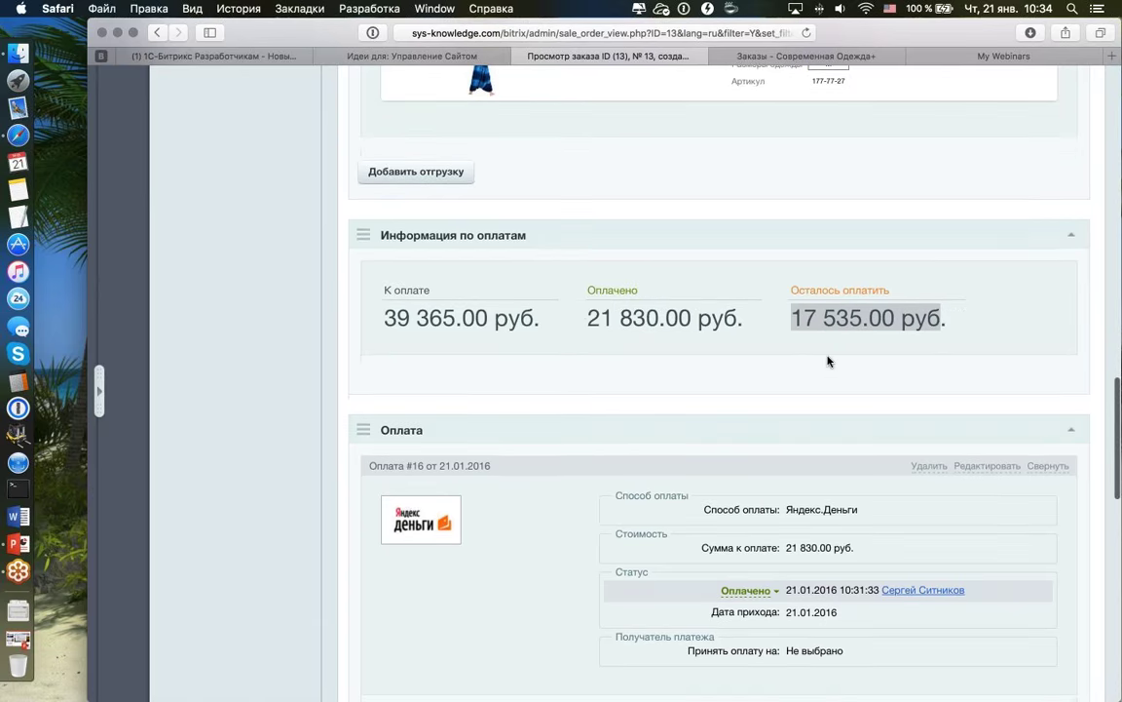
scroll(481, 473, "down", 2)
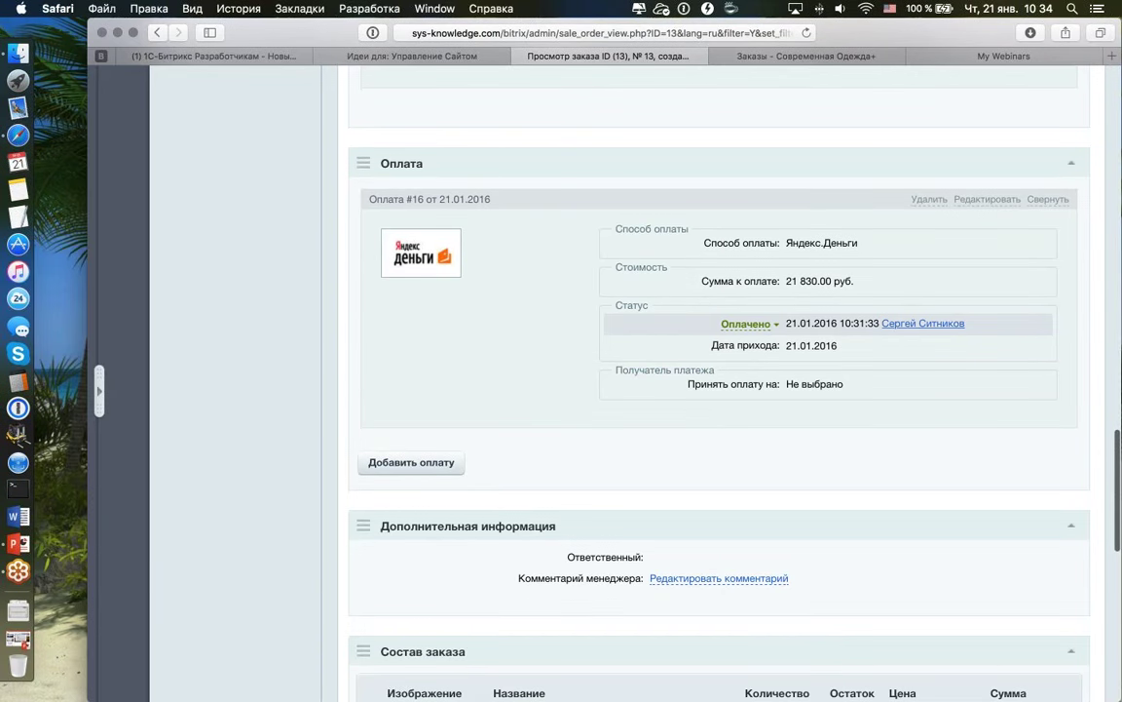
- Collapse the existing payment, then add and save a new unpaid payment of 17535 руб. with the method "Банковские карты"
left_click(1049, 199)
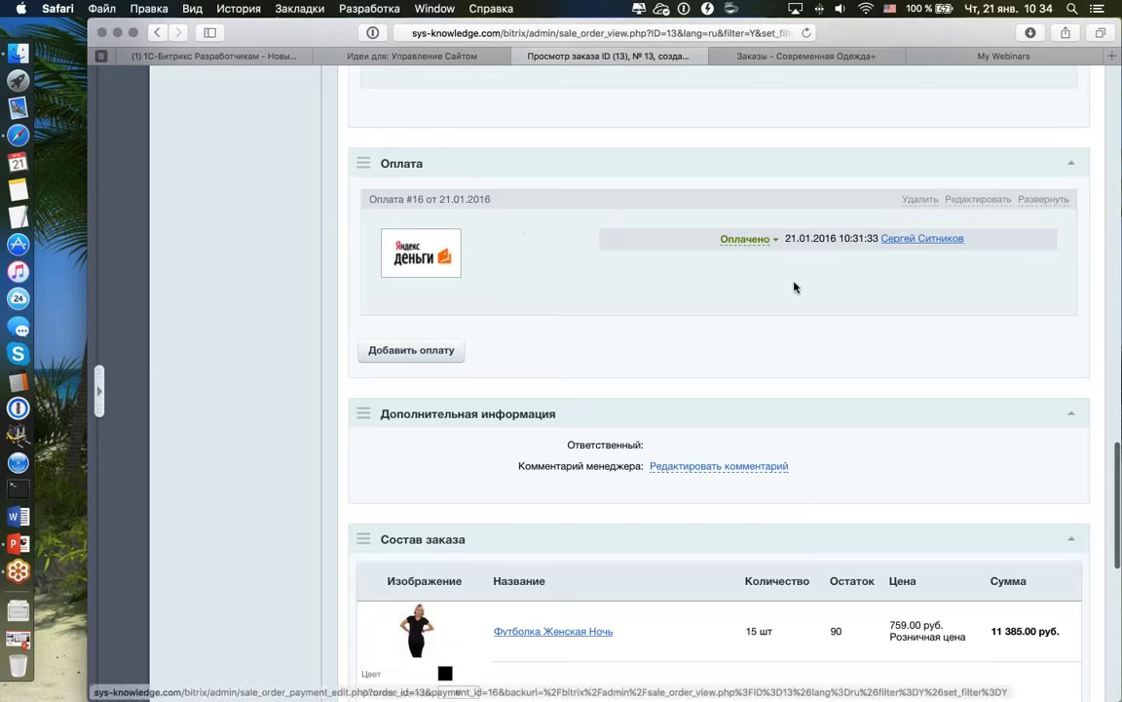
left_click(411, 350)
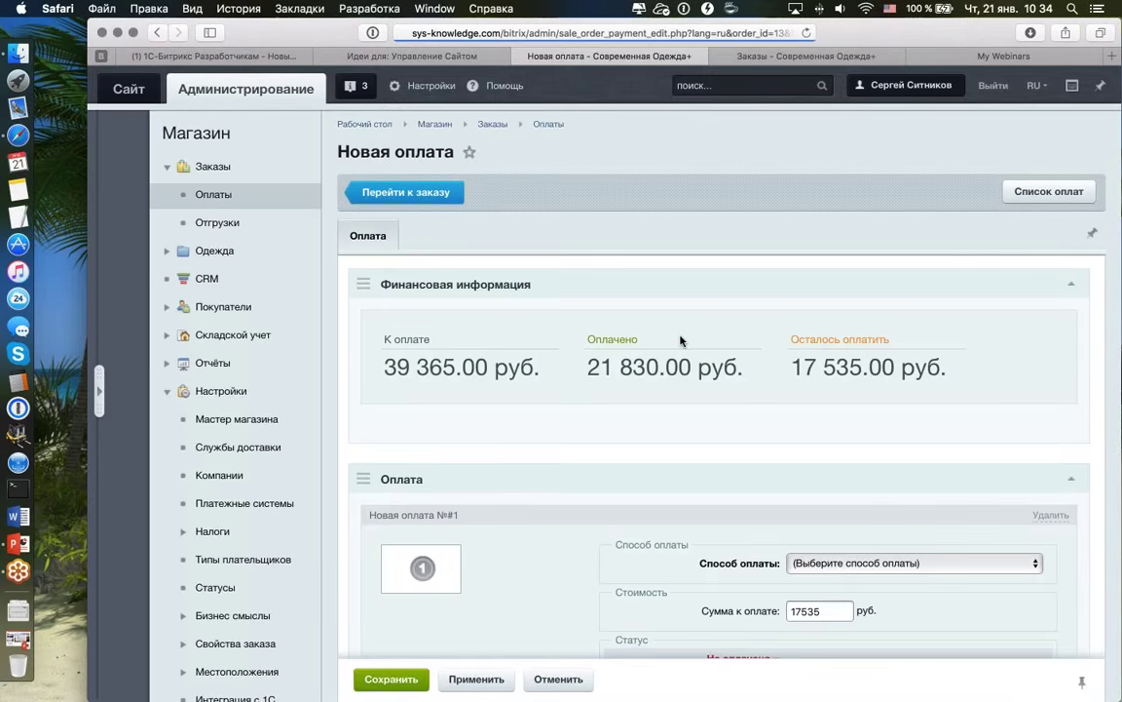
scroll(679, 341, "down", 3)
left_click(758, 457)
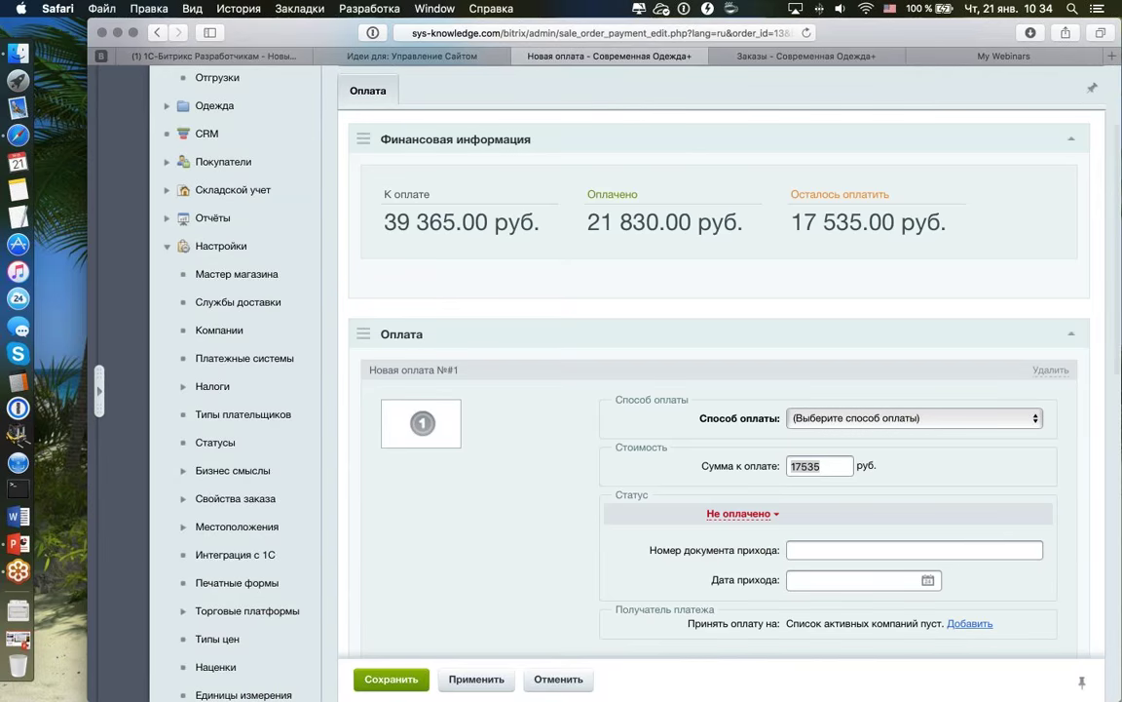
left_click(809, 418)
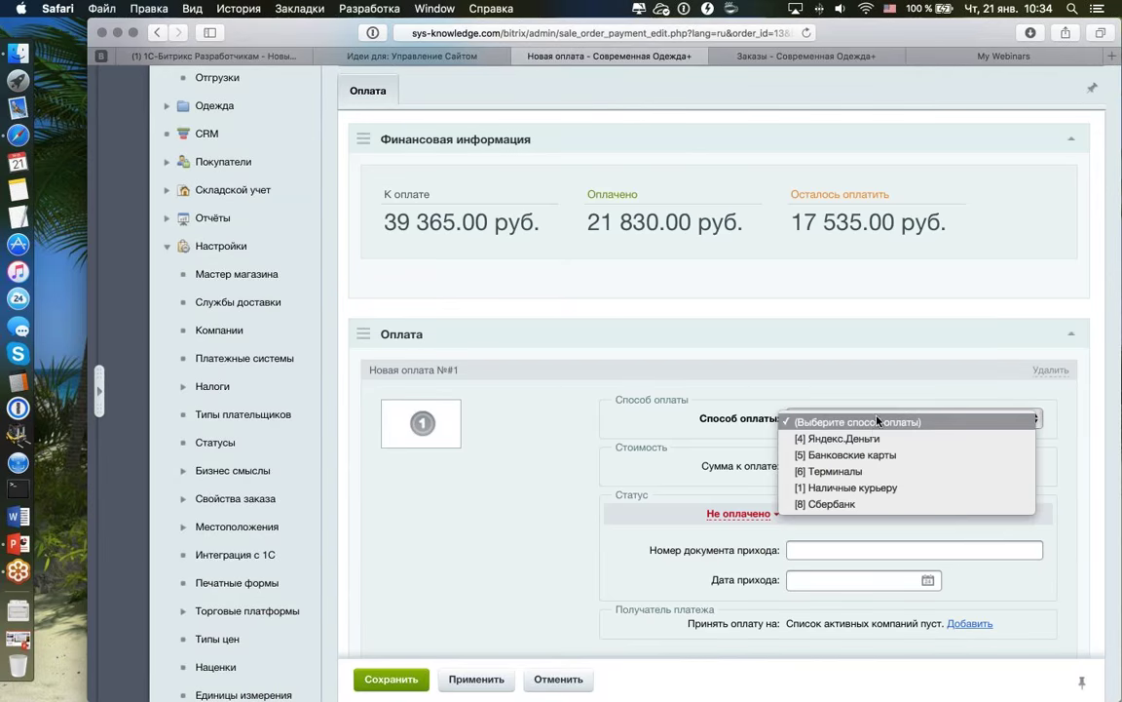
left_click(848, 455)
scroll(663, 437, "down", 3)
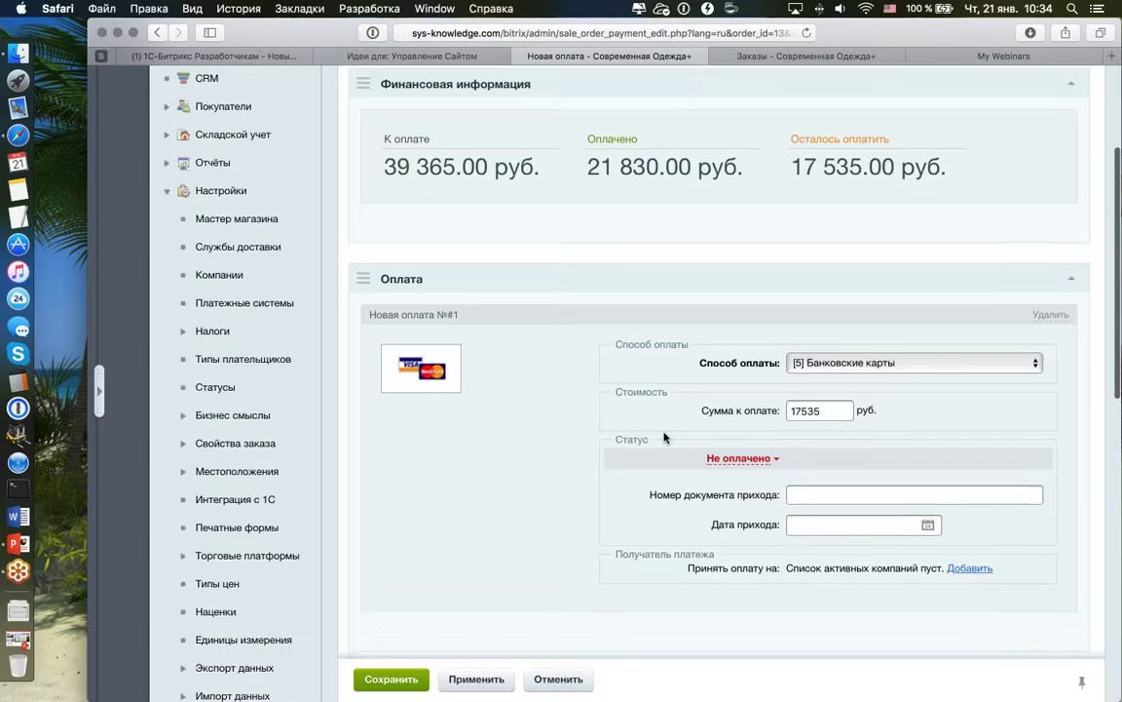
left_click(390, 679)
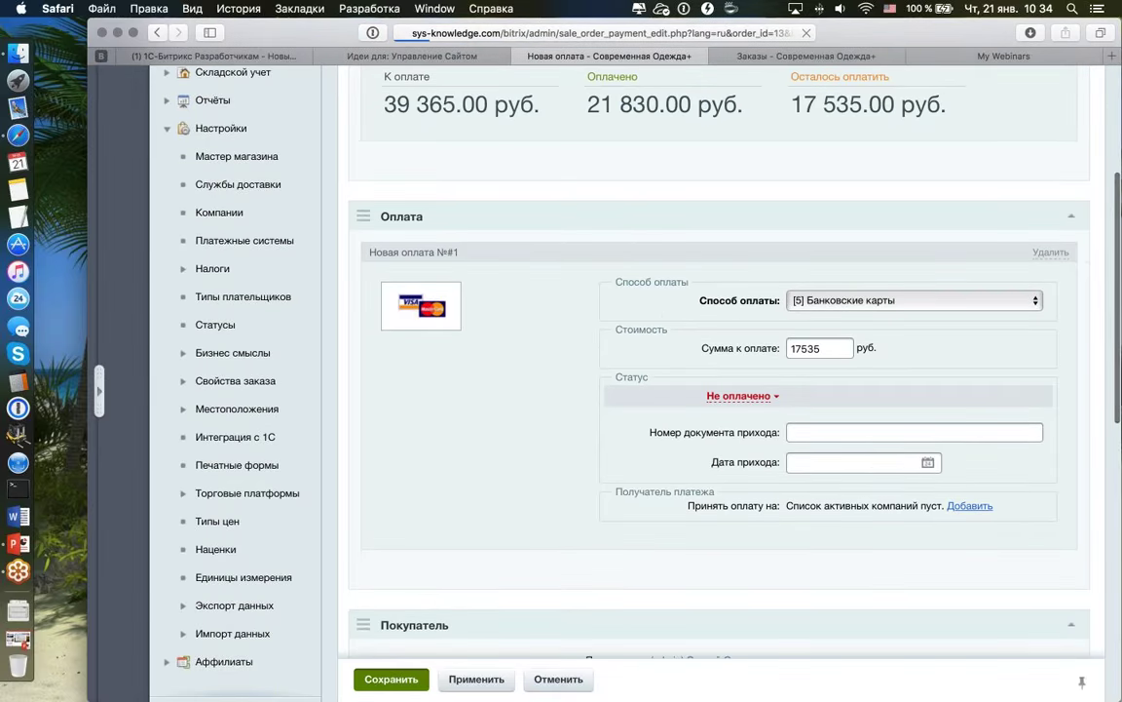
scroll(494, 529, "down", 10)
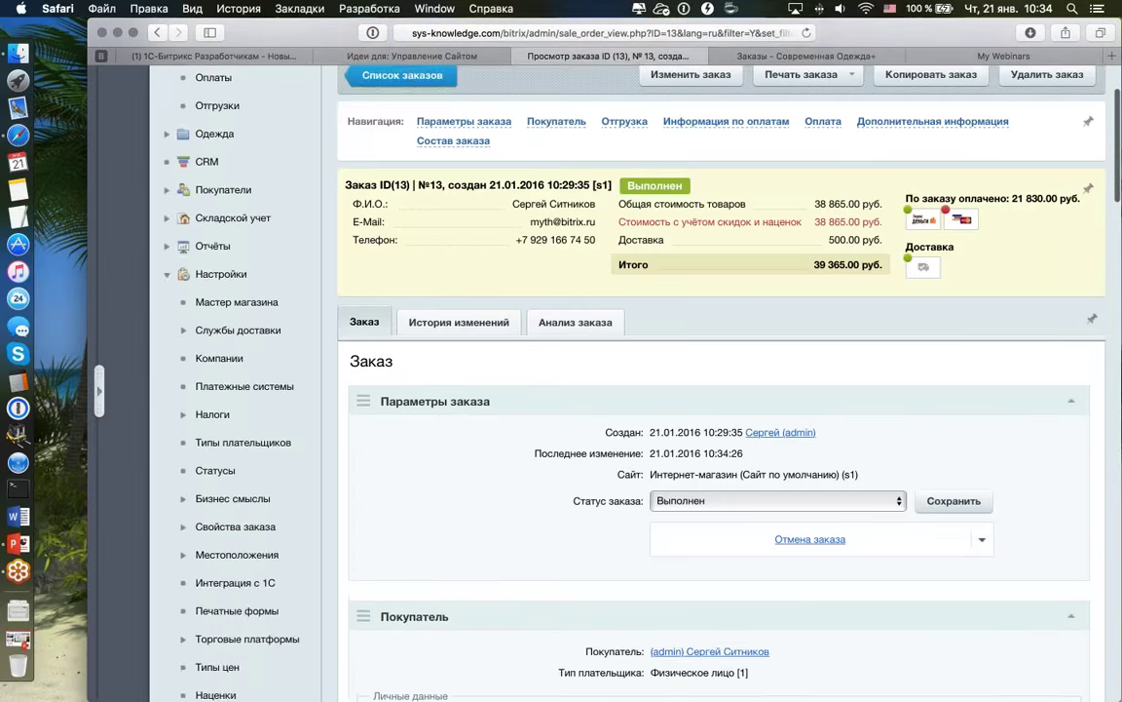
- Examine the order's shipment contents, payment totals, both payments and product list
scroll(716, 385, "down", 8)
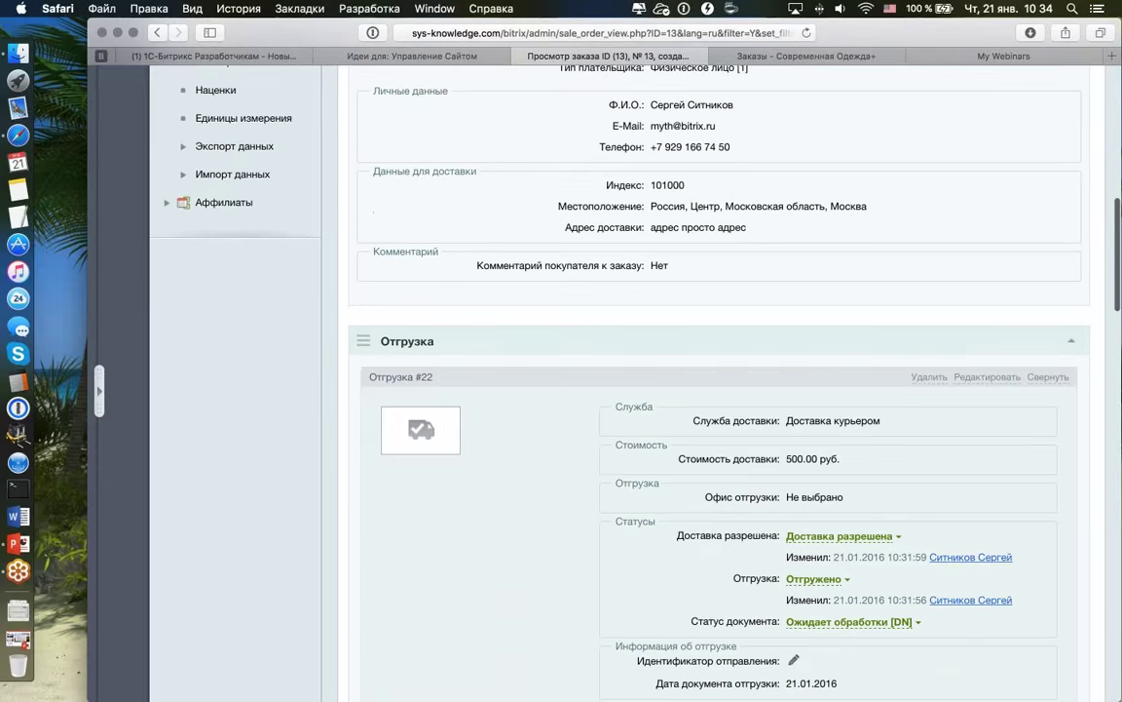
scroll(624, 487, "down", 15)
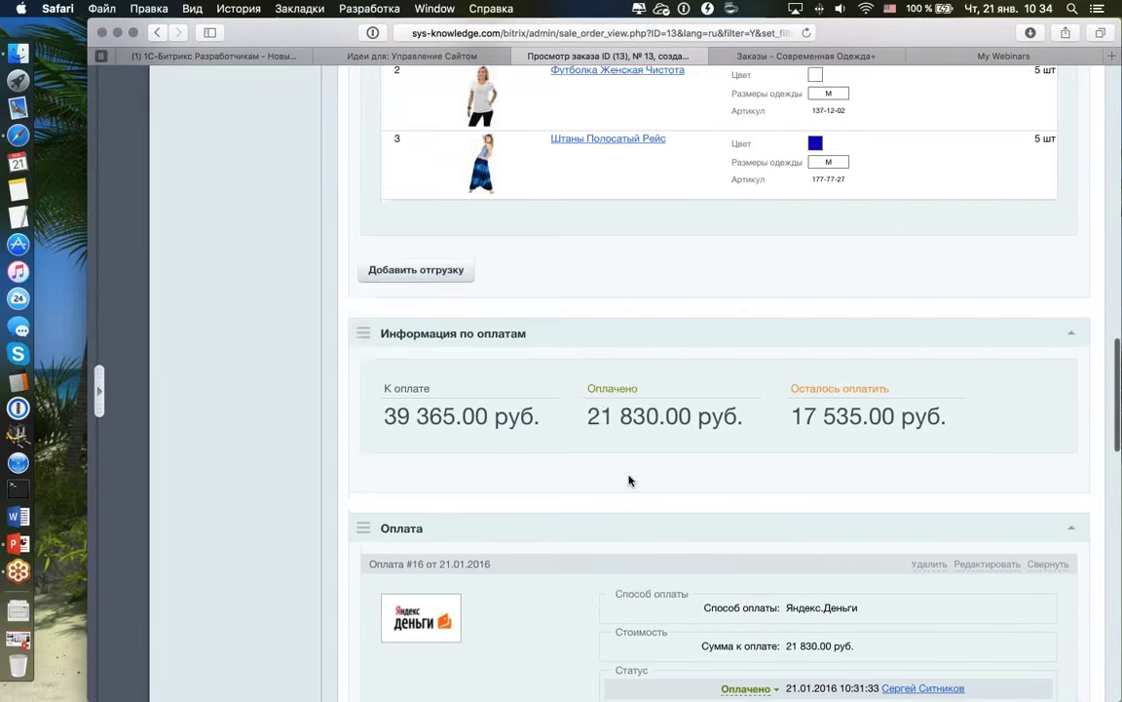
scroll(628, 477, "down", 8)
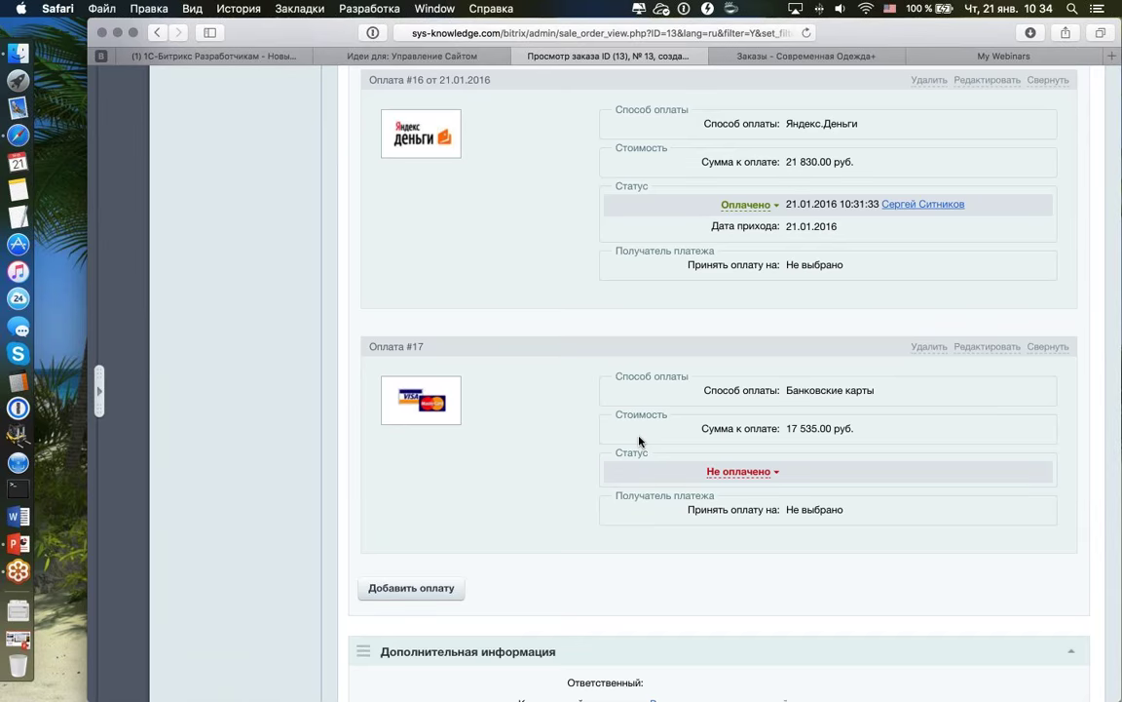
scroll(640, 441, "down", 8)
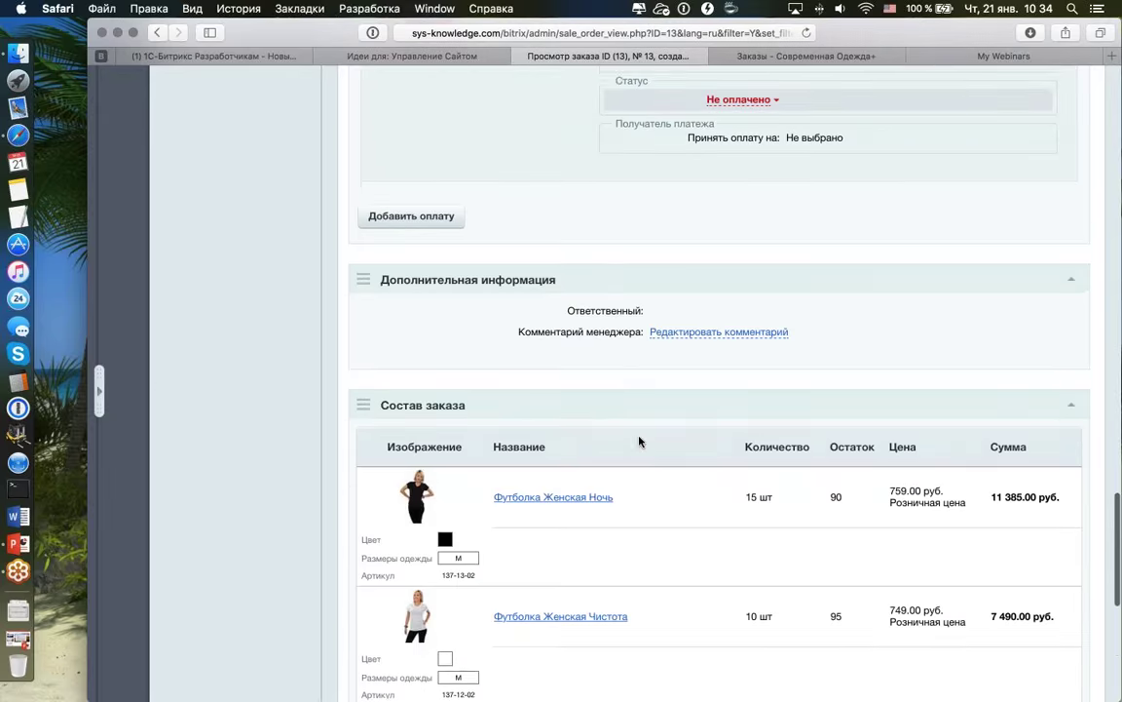
scroll(639, 441, "up", 20)
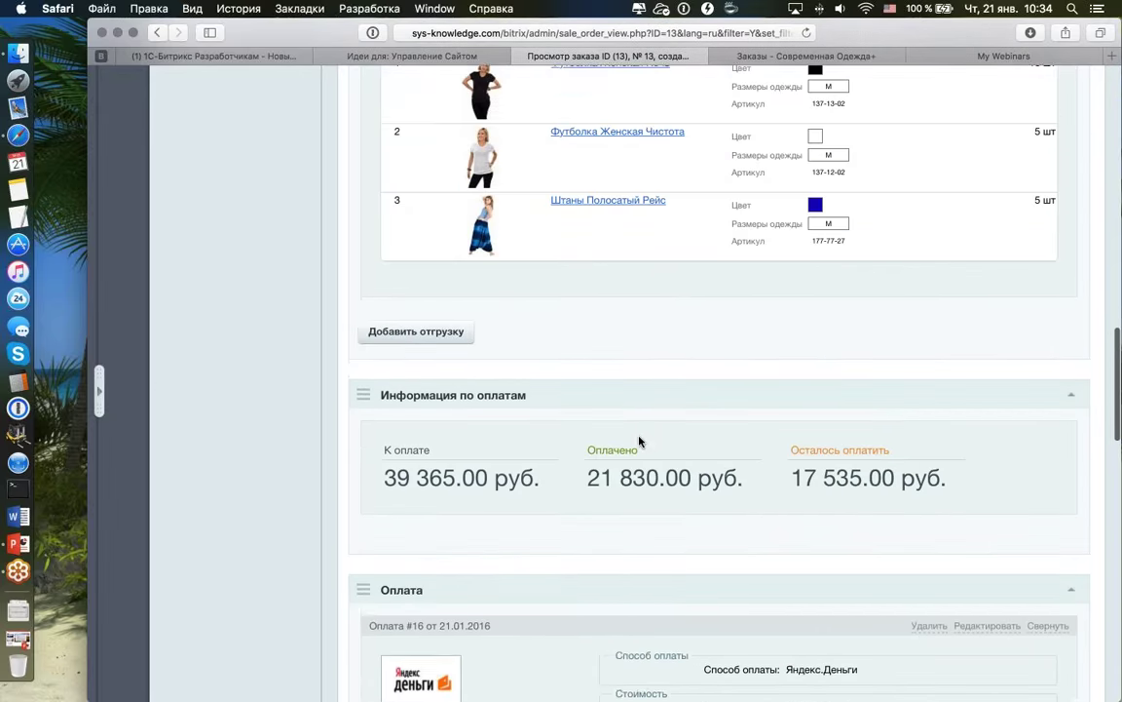
scroll(640, 441, "up", 3)
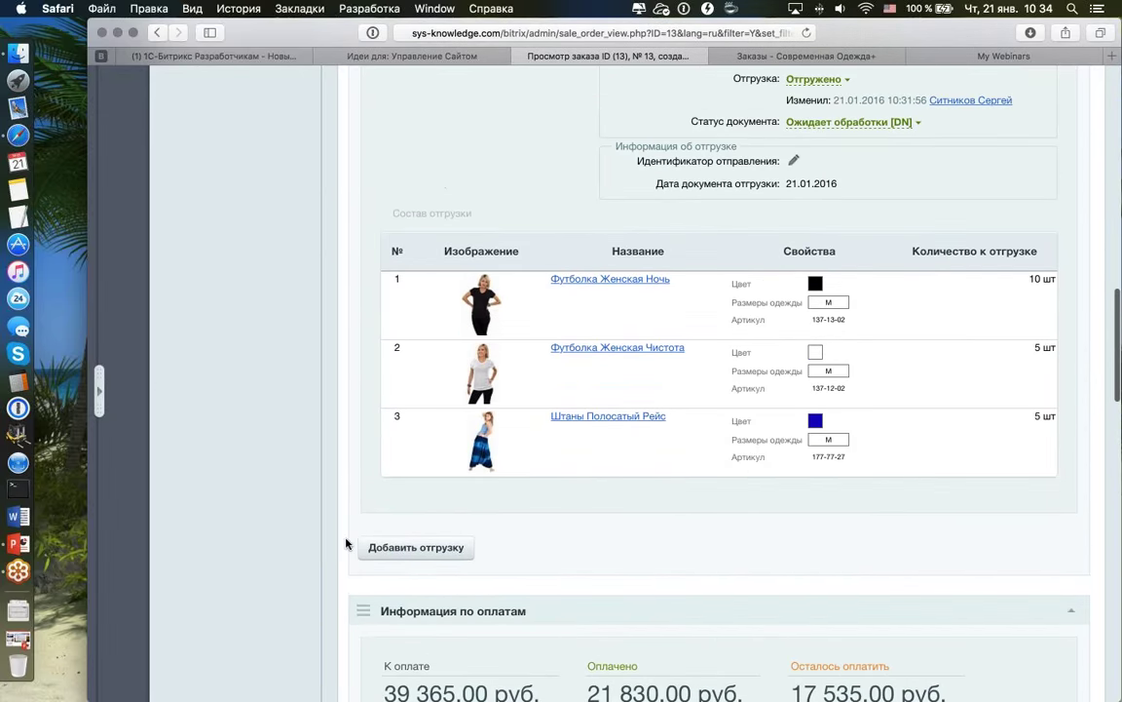
scroll(539, 435, "up", 8)
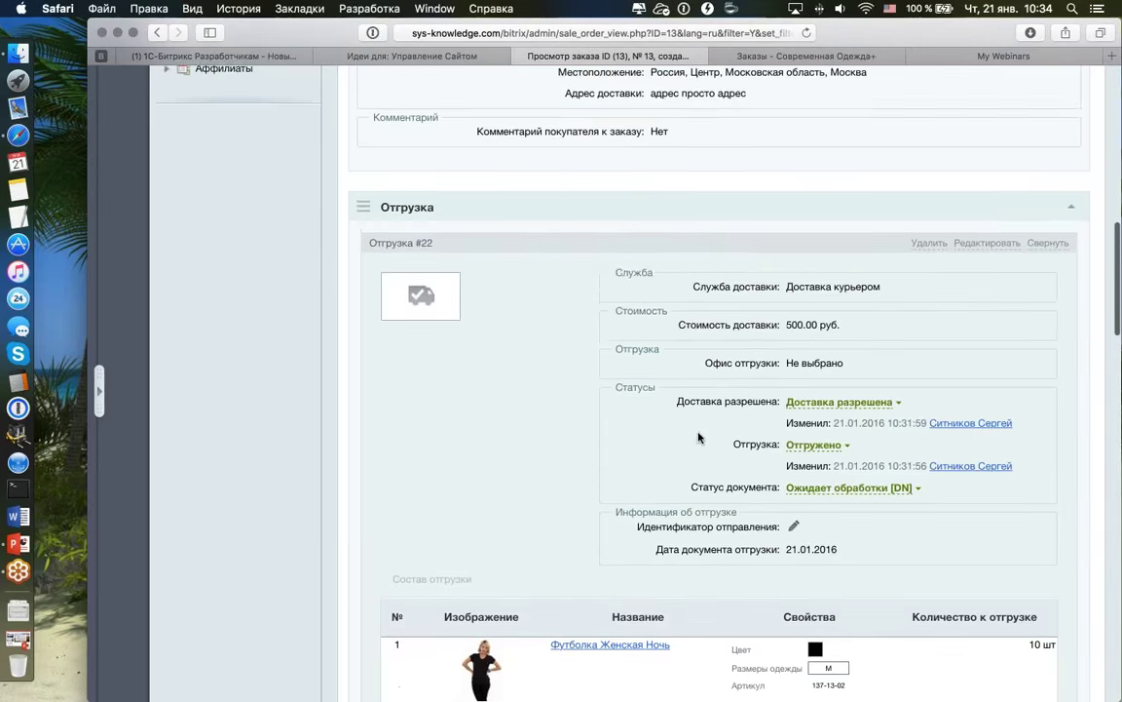
- Collapse the existing shipment, then add and save a second shipment with 5 of each product, delivered by "Доставка курьером" for 500 руб
left_click(1043, 264)
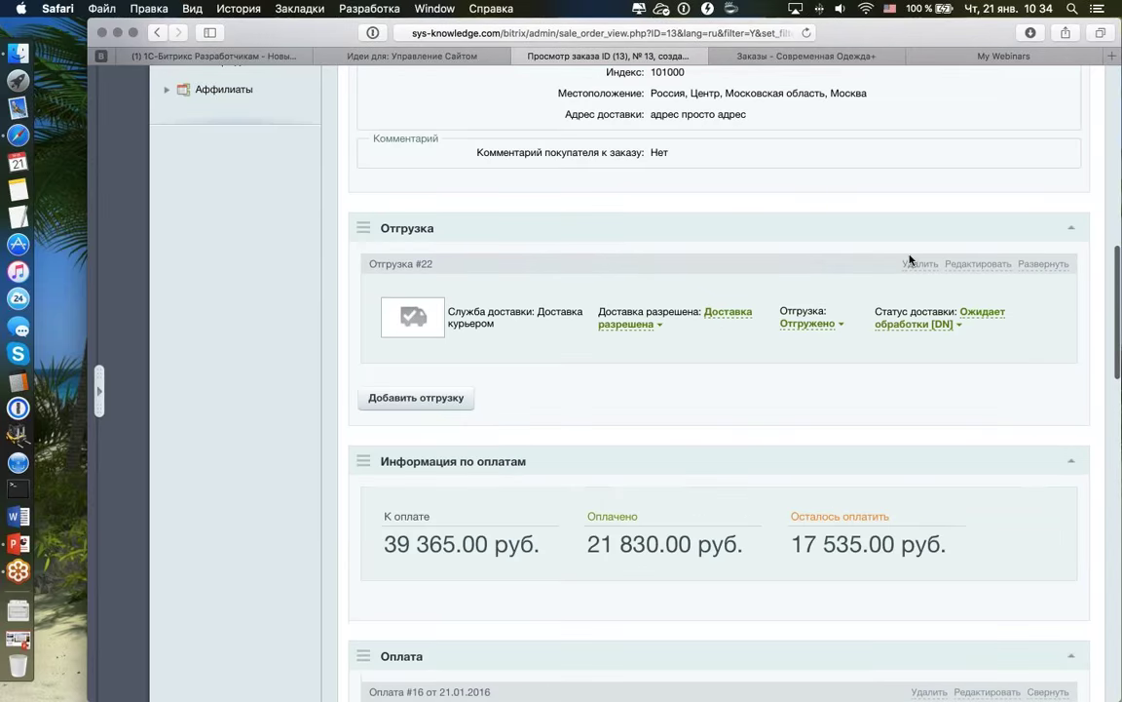
left_click(428, 398)
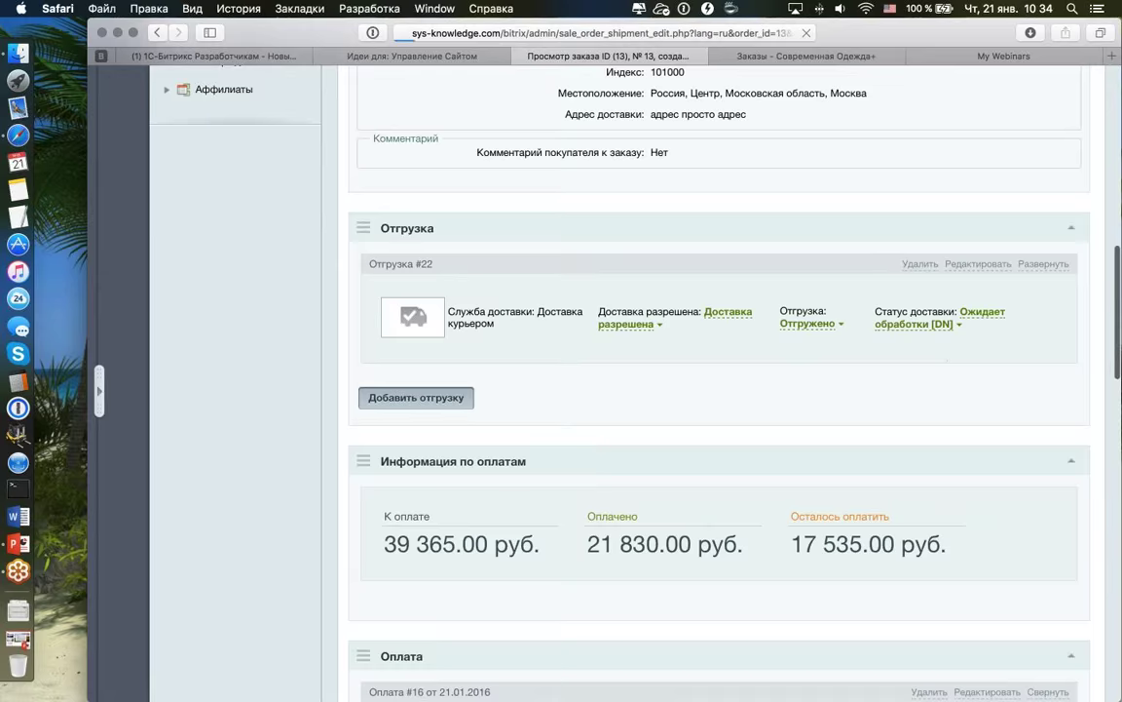
scroll(682, 390, "down", 5)
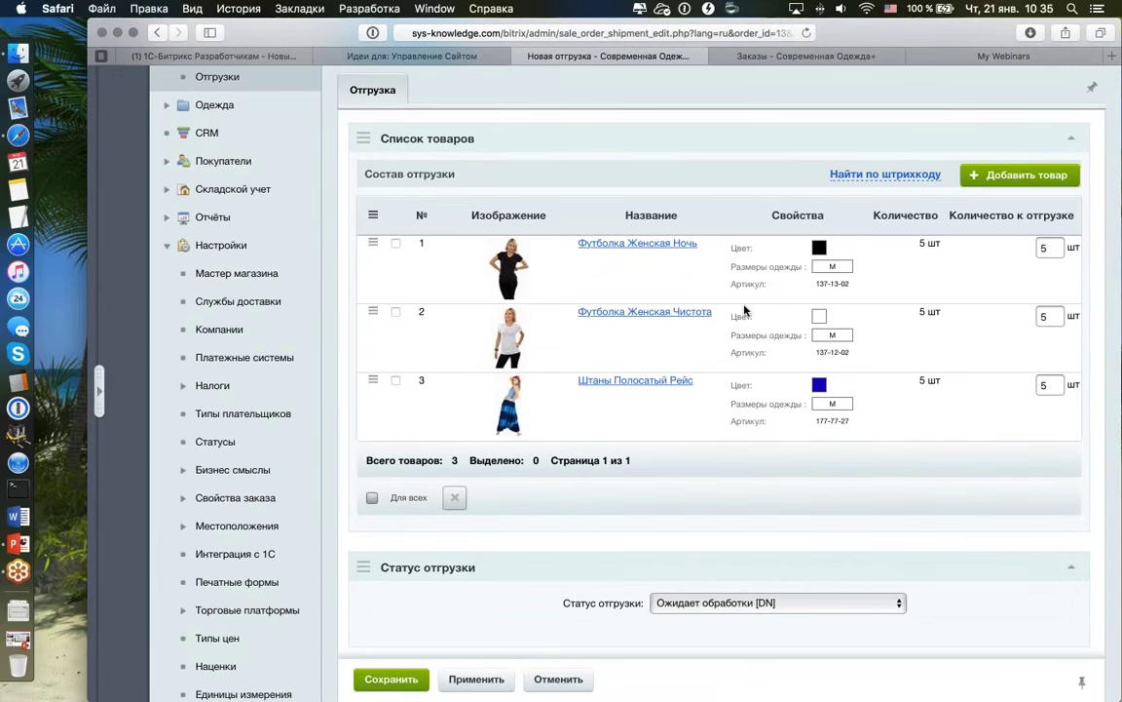
scroll(745, 310, "down", 10)
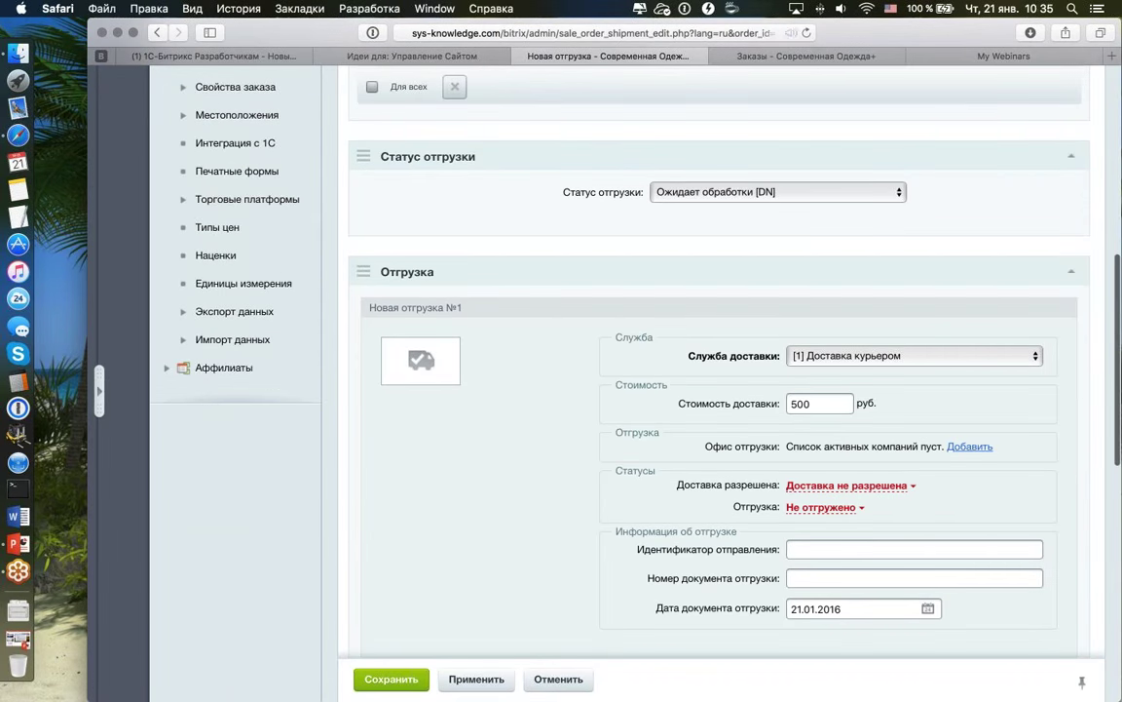
left_click(391, 679)
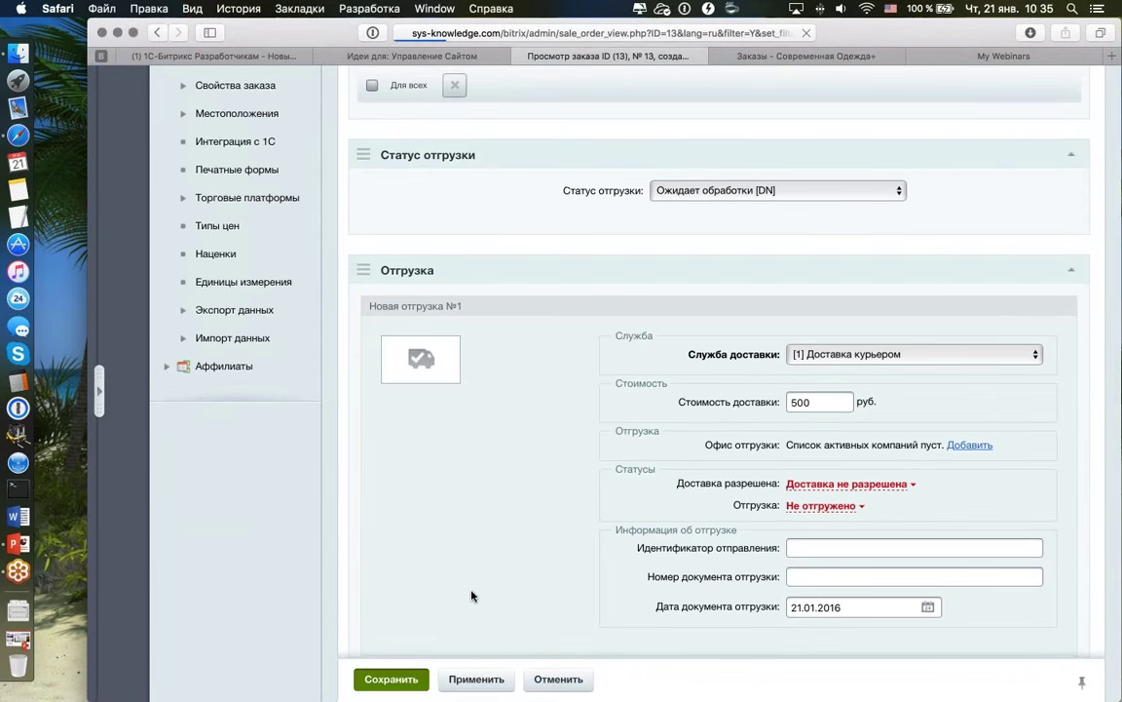
- Examine the new shipment, collapse both shipments, and check the order summary's delivery and payment indicators
scroll(889, 331, "down", 5)
scroll(890, 332, "down", 15)
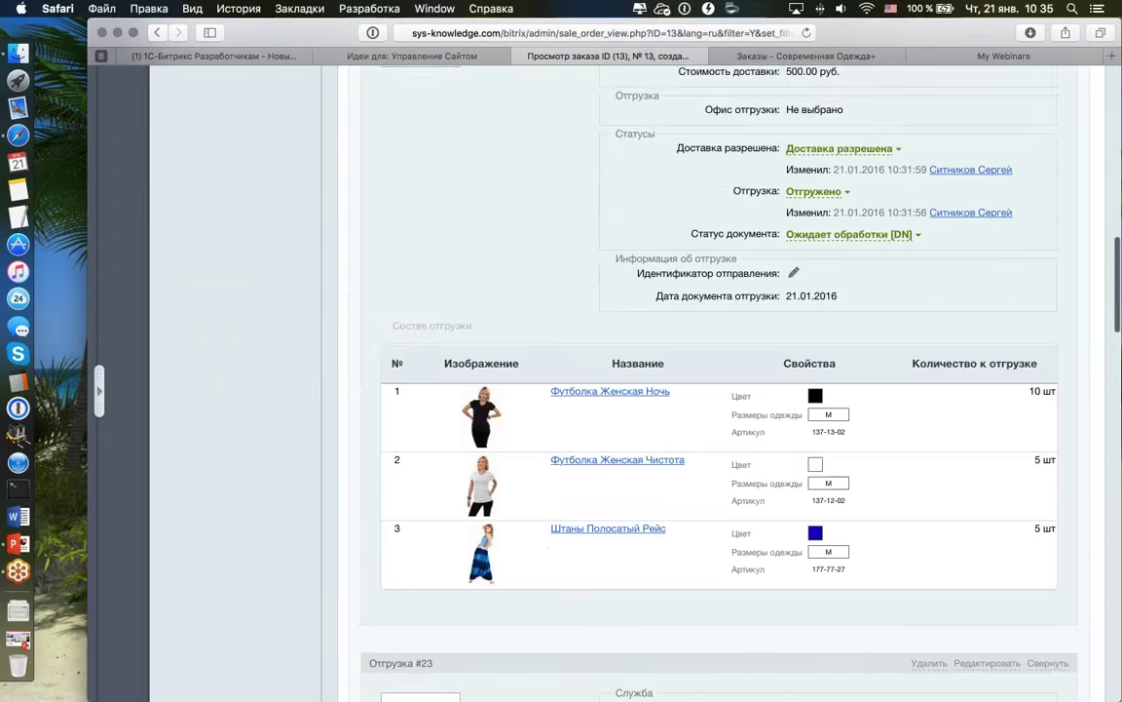
scroll(727, 534, "up", 3)
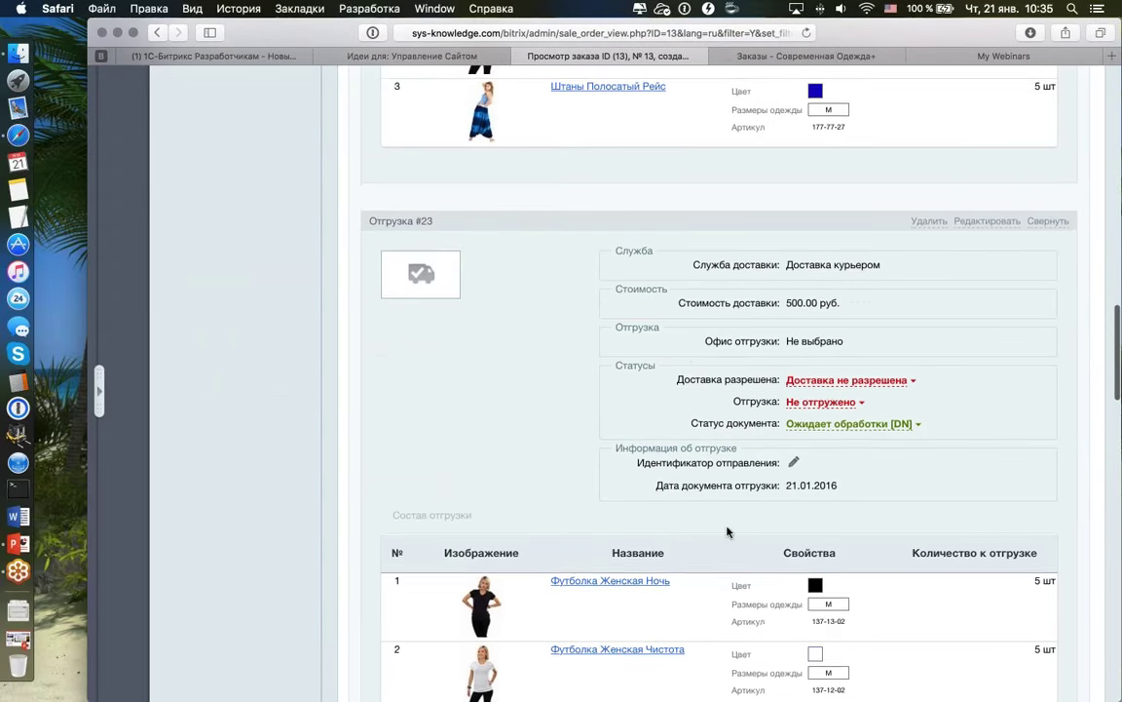
scroll(974, 296, "up", 2)
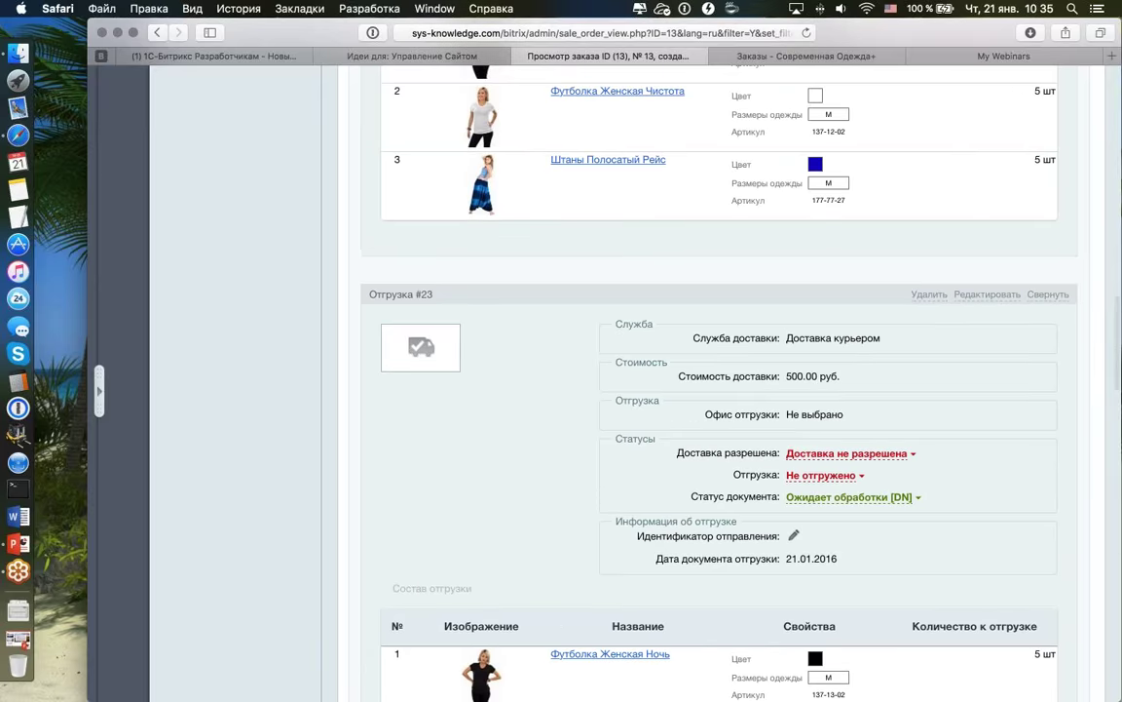
left_click(1047, 293)
scroll(989, 322, "up", 3)
scroll(1023, 204, "up", 8)
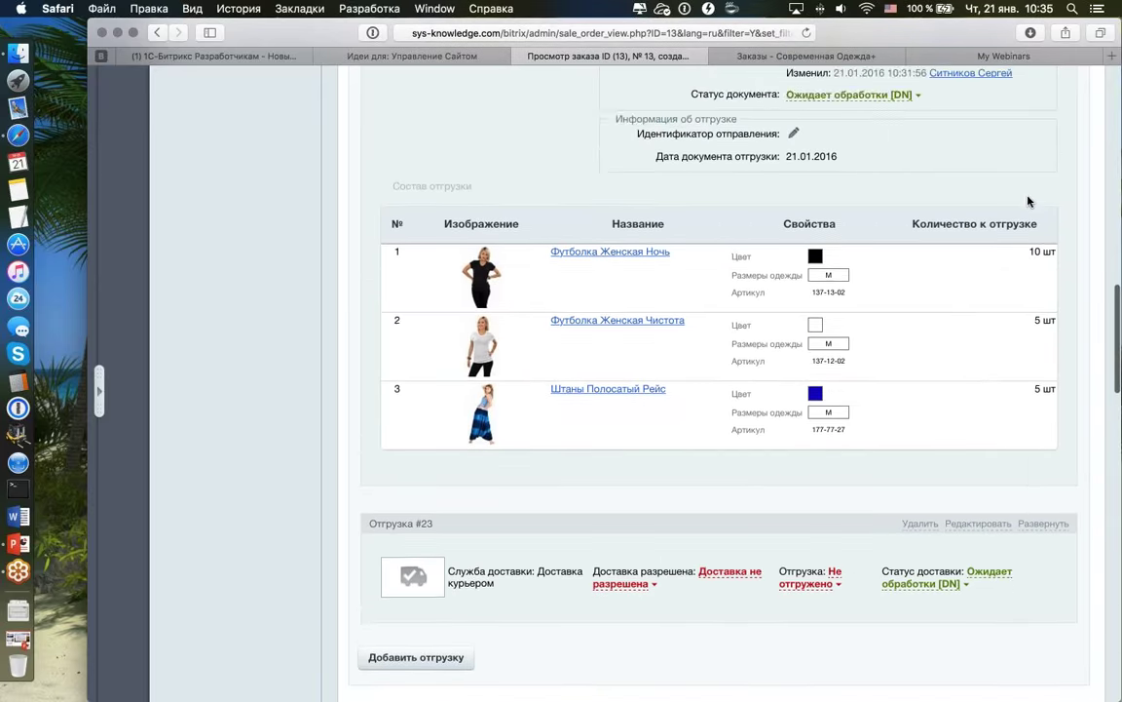
left_click(1047, 208)
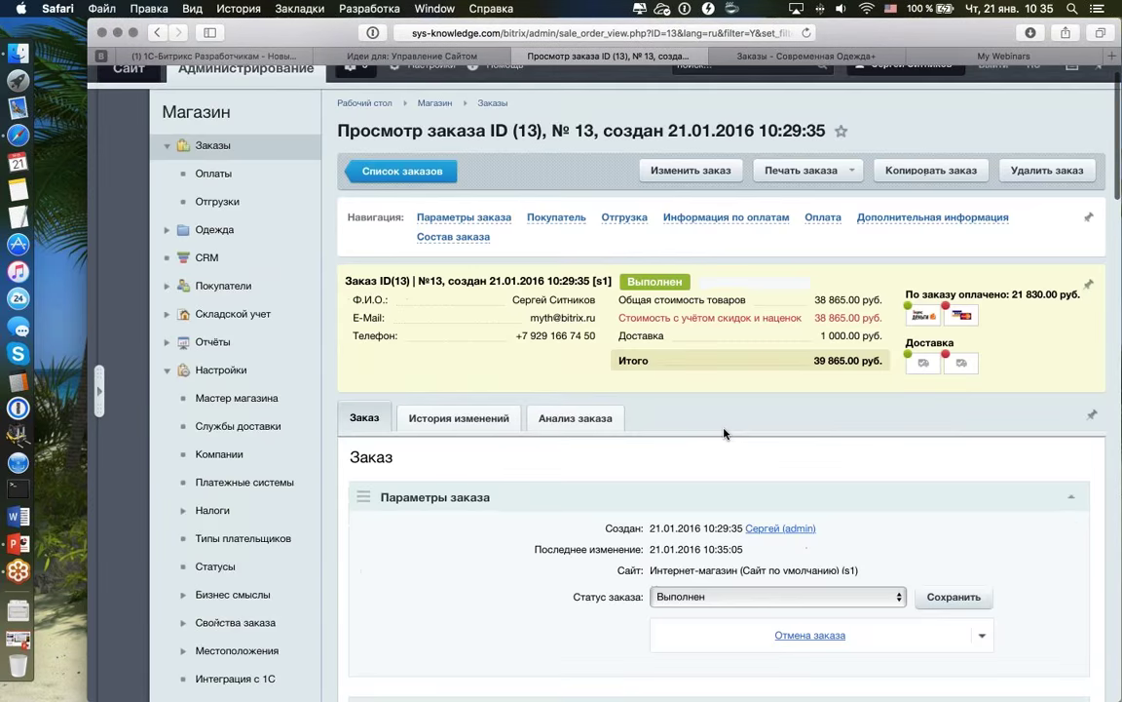
scroll(727, 434, "down", 3)
scroll(463, 406, "down", 1)
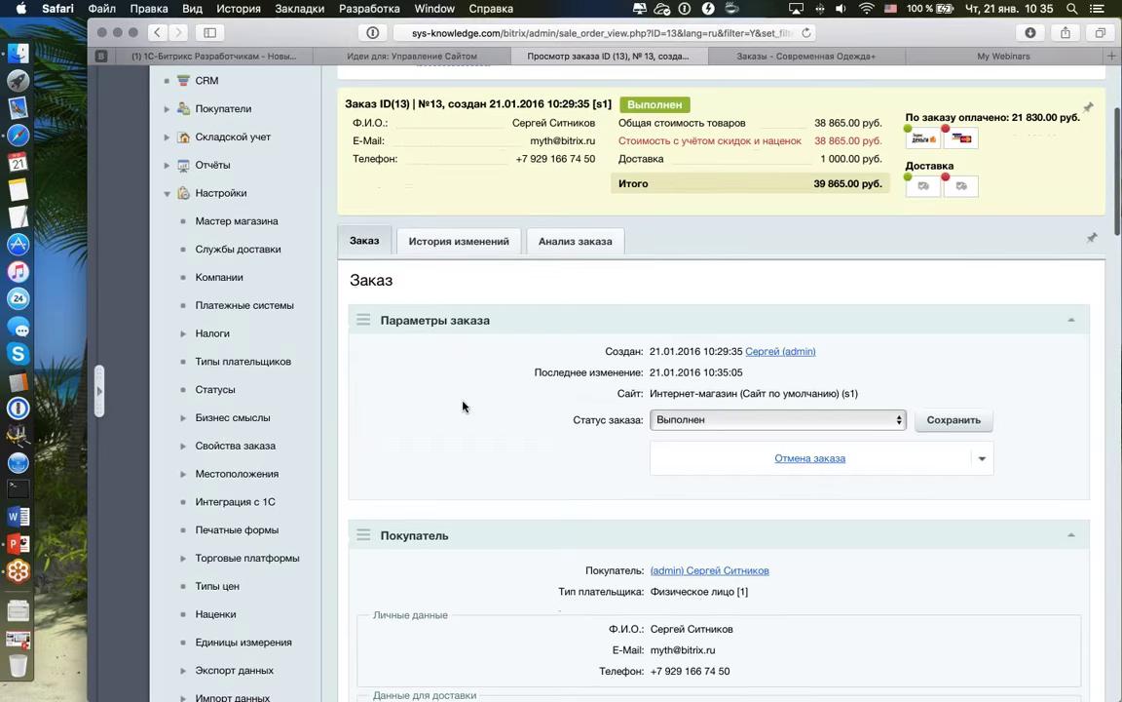
- Switch to the PowerPoint slide show to read the webinar plan, exit the show and return to Safari
left_click(18, 543)
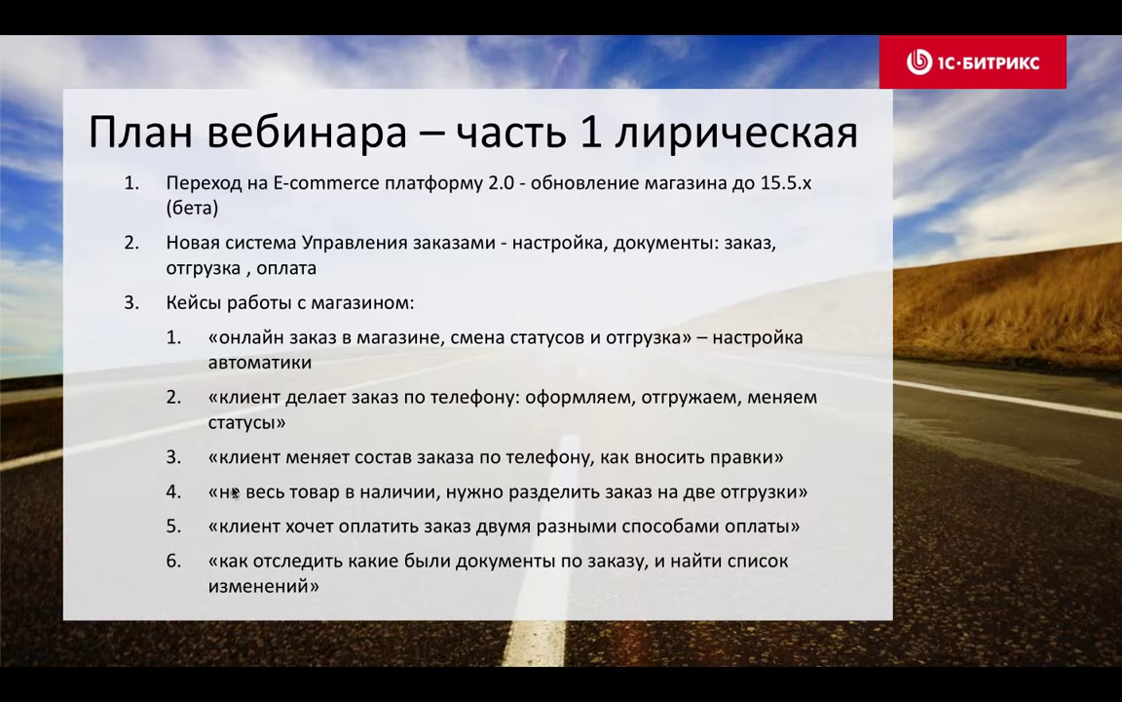
key("Escape")
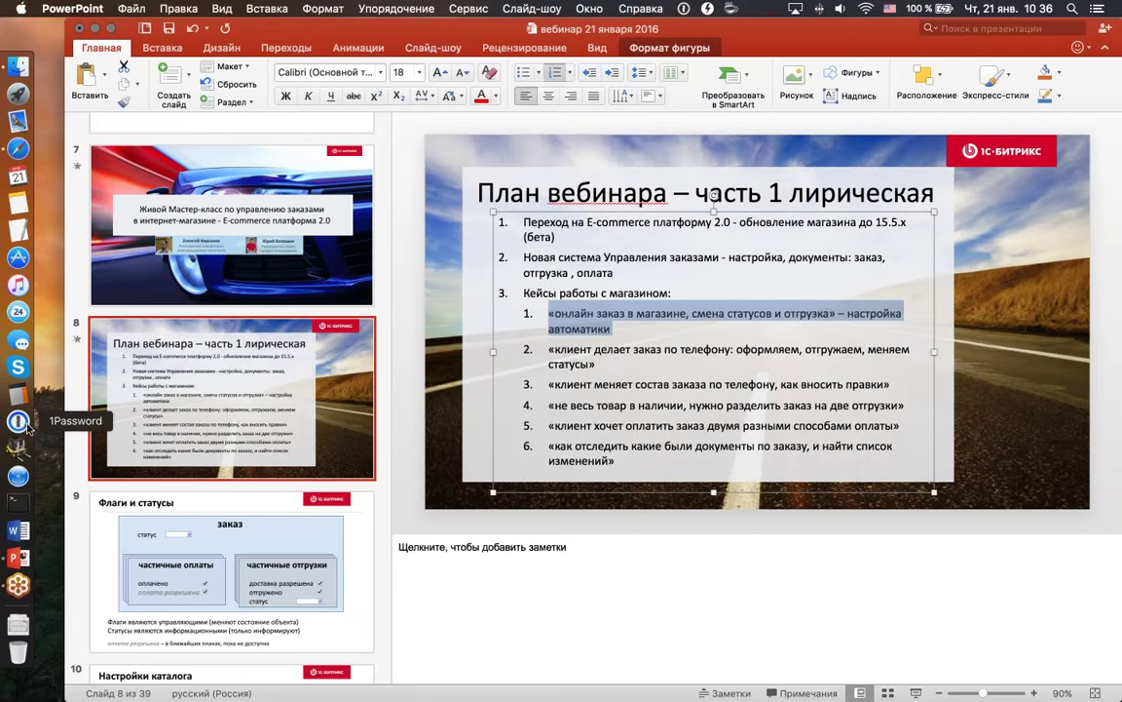
left_click(18, 148)
- Return to the order list, start a new order and select the existing "admin" user as its buyer
scroll(458, 292, "up", 5)
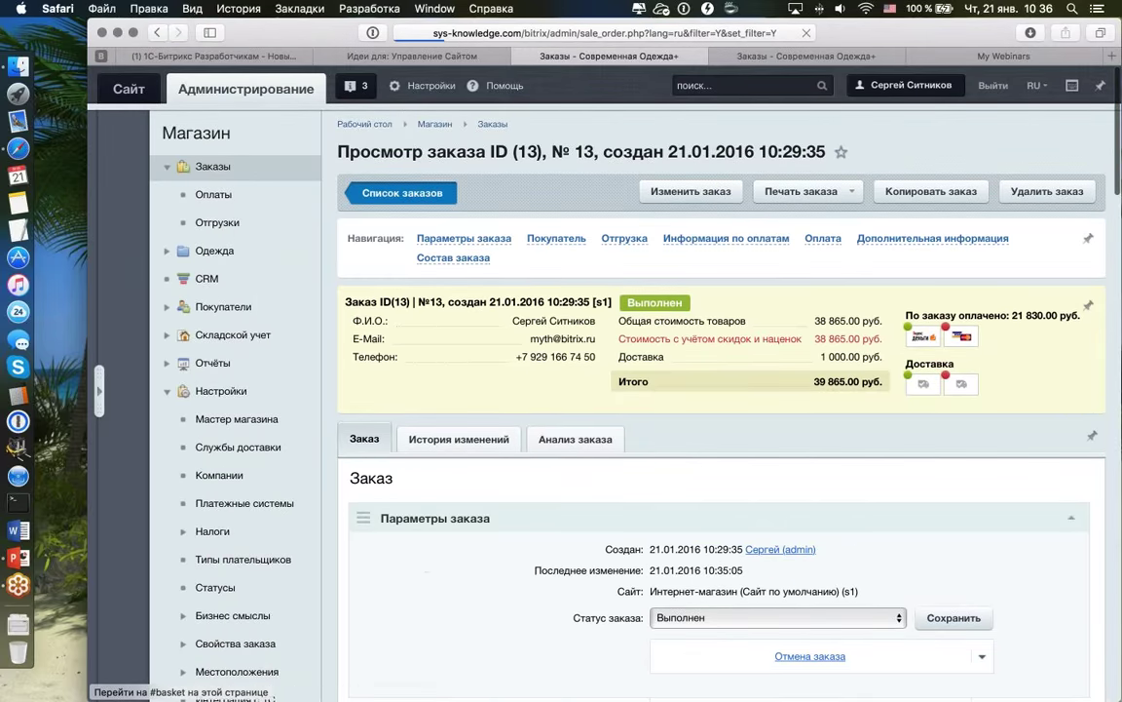
left_click(402, 192)
left_click(370, 439)
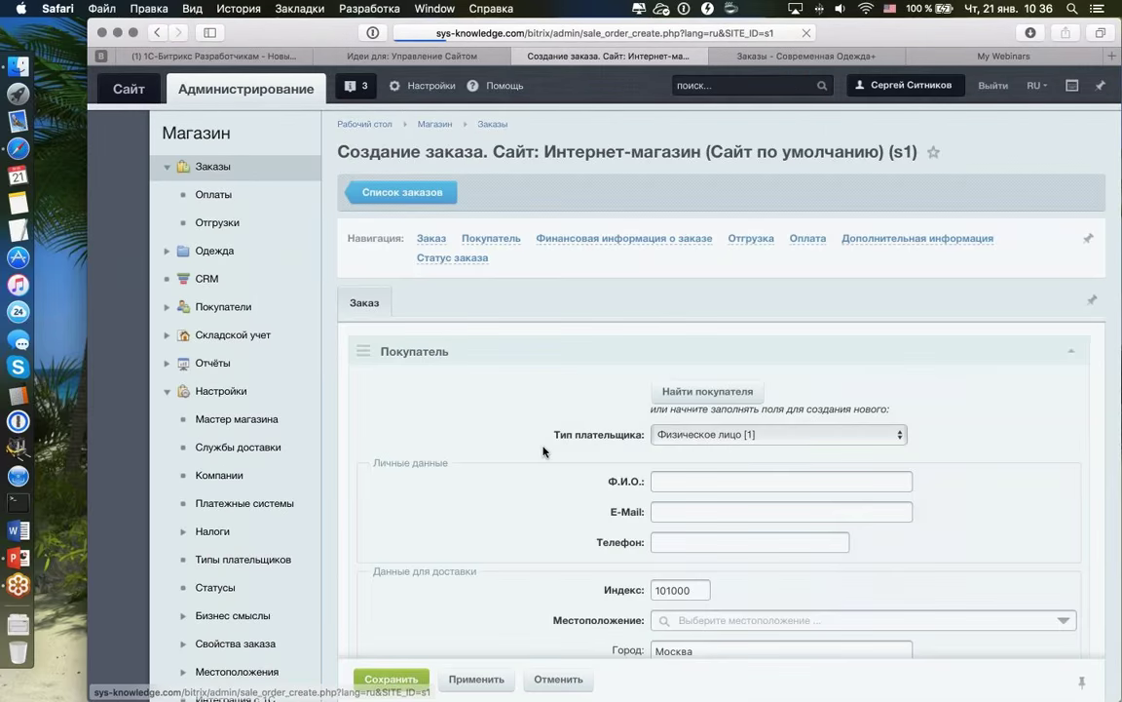
scroll(584, 409, "down", 3)
left_click(707, 242)
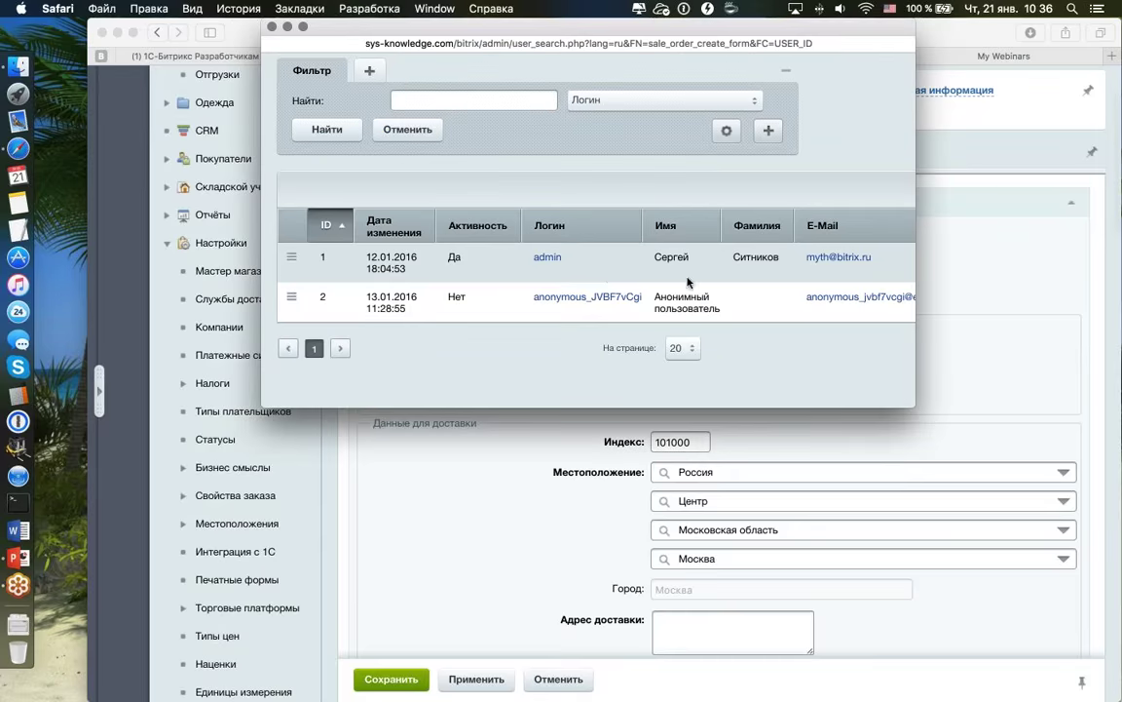
left_click(624, 256)
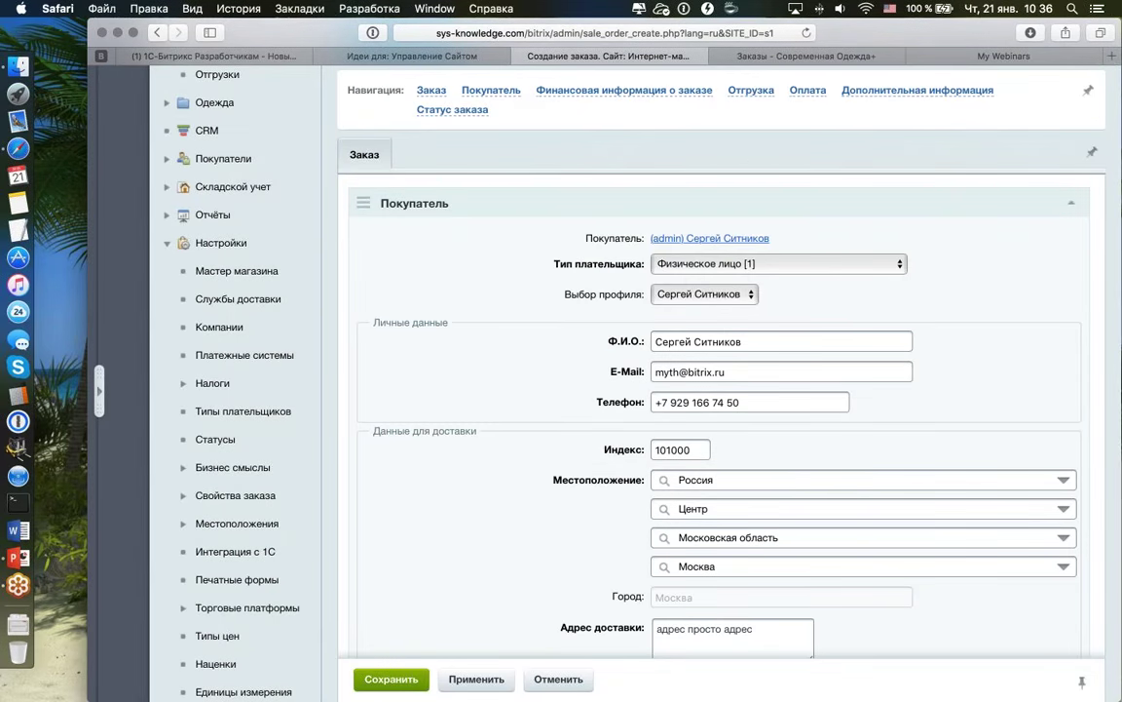
- Add the purple "Штаны Полосатый Рейс" to the order in sizes L and XL from the "Штаны" section
scroll(998, 292, "down", 15)
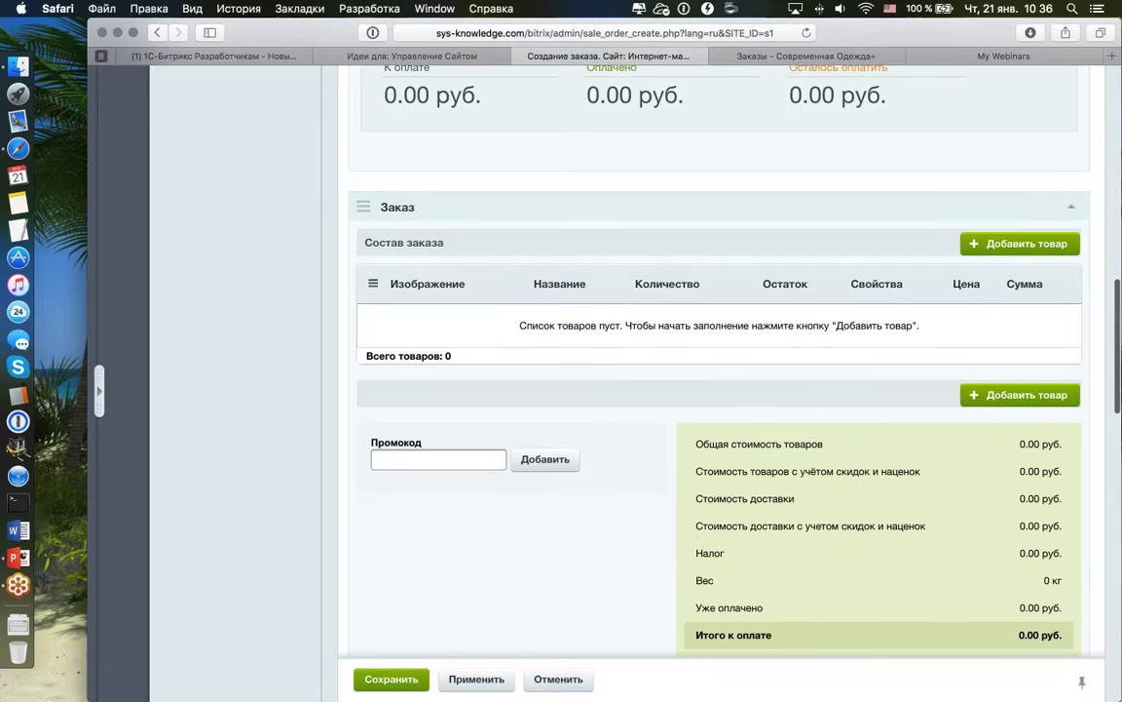
left_click(980, 250)
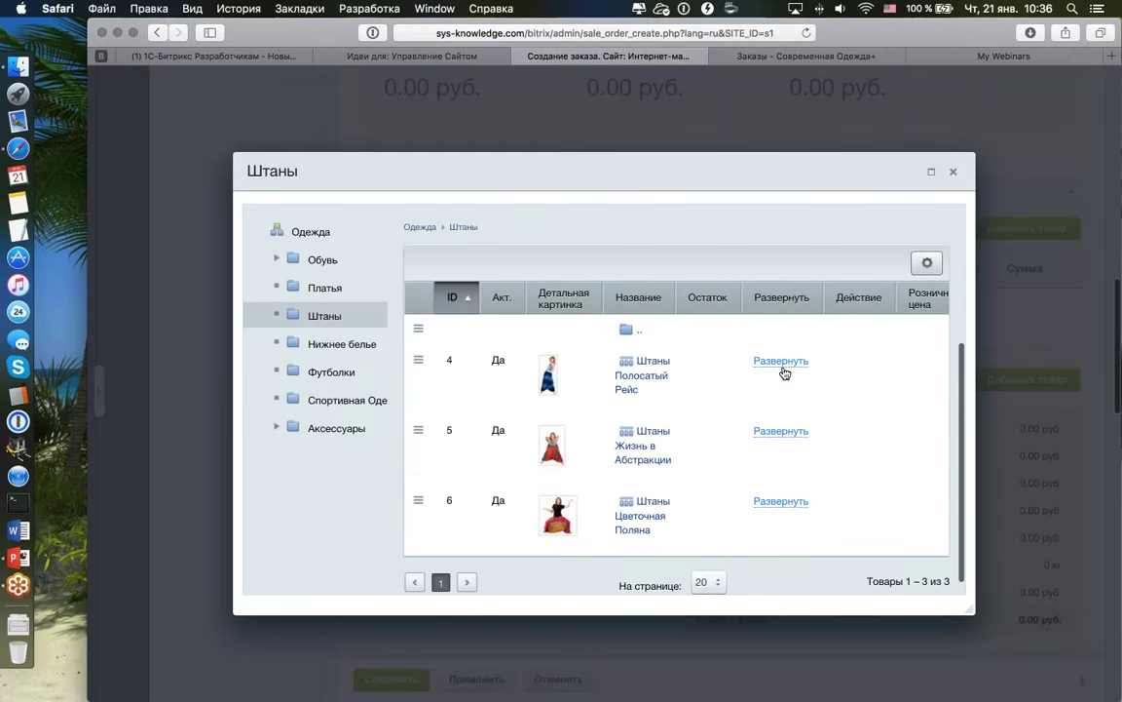
left_click(784, 372)
left_click(877, 431)
left_click(880, 520)
key("Escape")
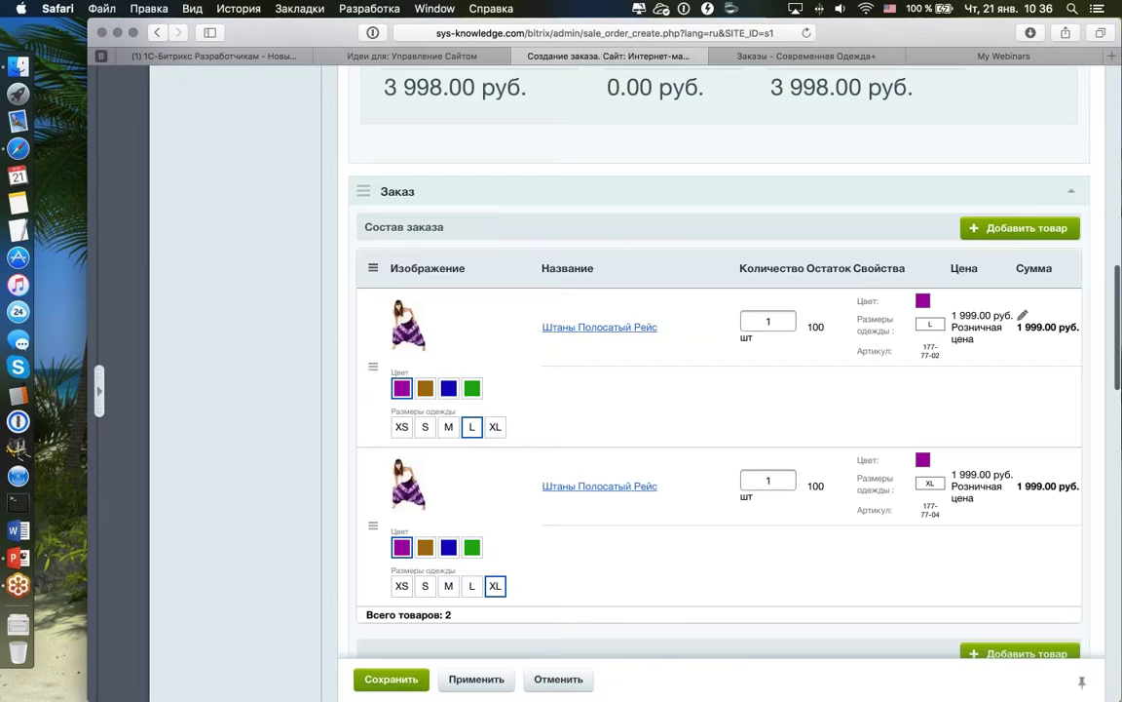
- Set the quantity of both the L and XL "Штаны Полосатый Рейс" items to 5
double_click(770, 322)
type("5")
scroll(724, 366, "down", 2)
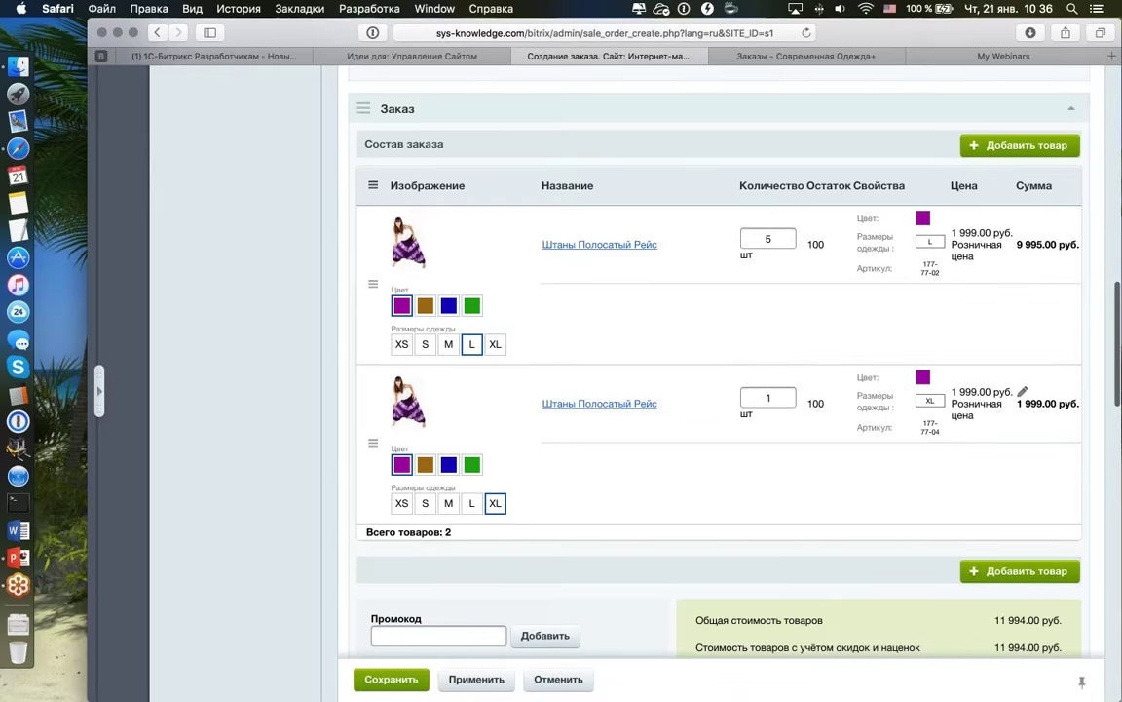
double_click(768, 397)
type("5")
- Set the delivery service to "Доставка курьером" and the payment method to "Яндекс.Деньги", and save the order
scroll(768, 398, "down", 12)
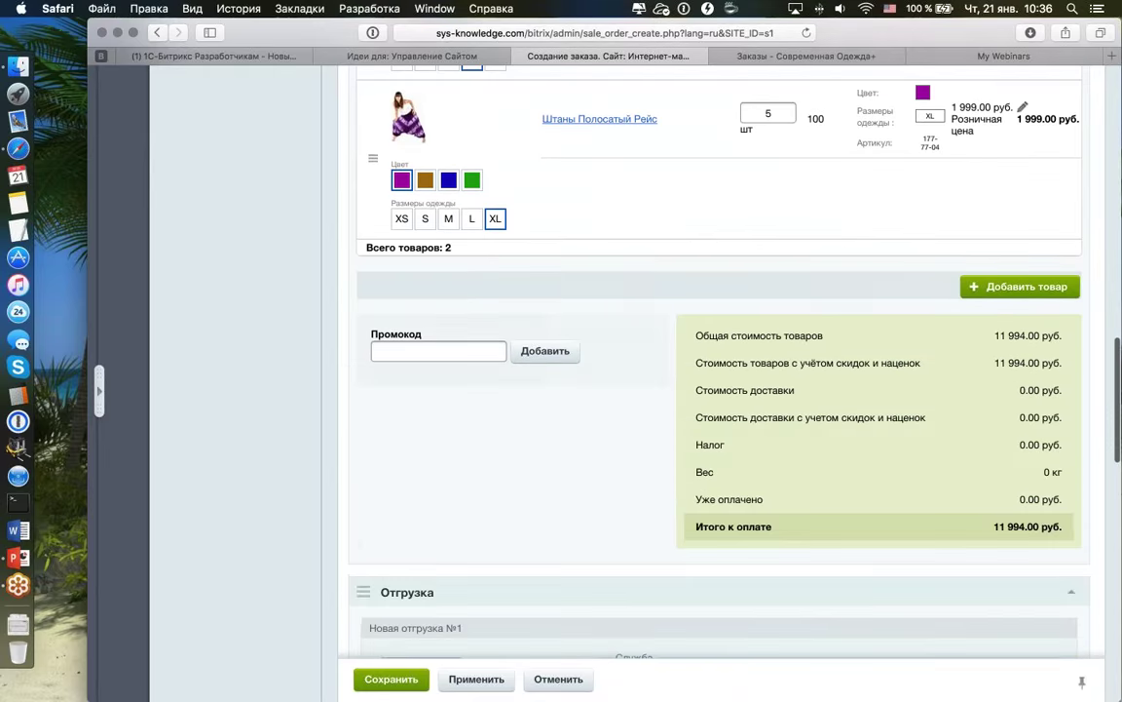
left_click(914, 333)
left_click(852, 353)
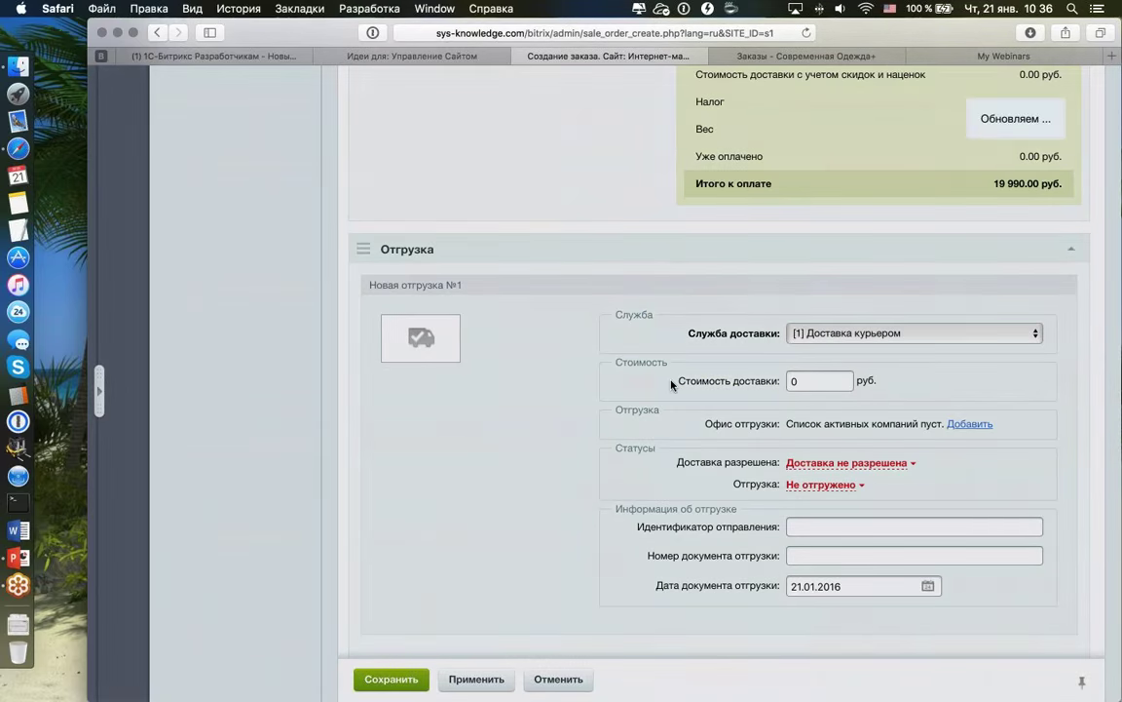
scroll(672, 383, "down", 10)
left_click(838, 394)
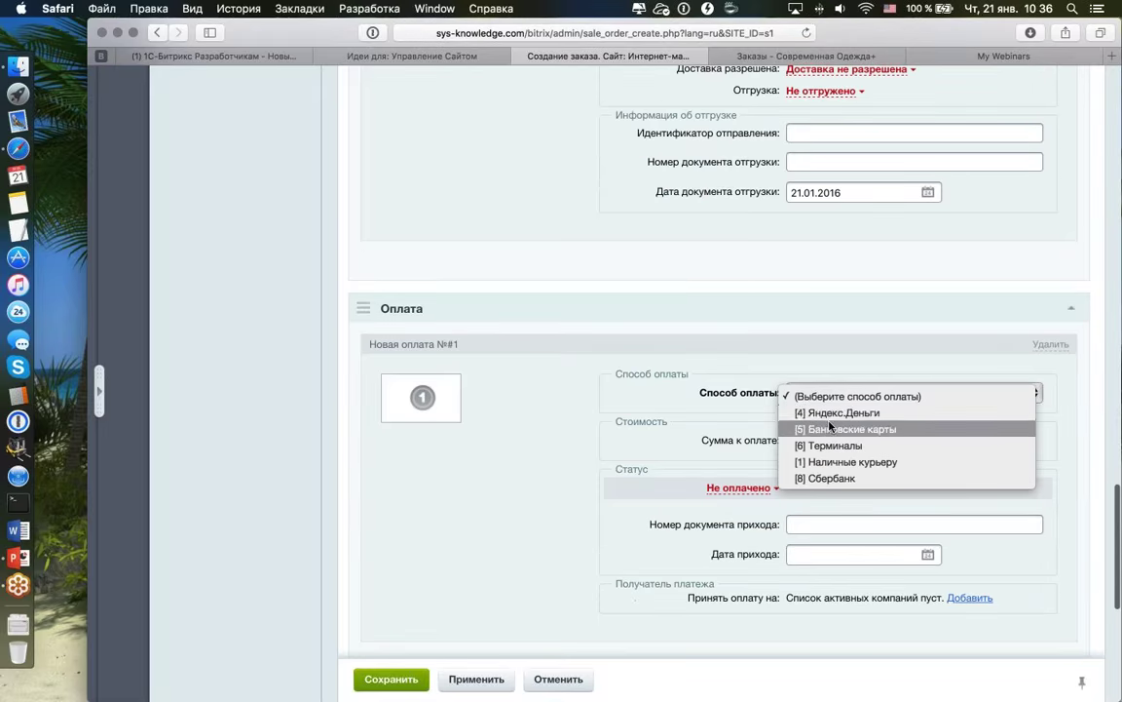
left_click(834, 417)
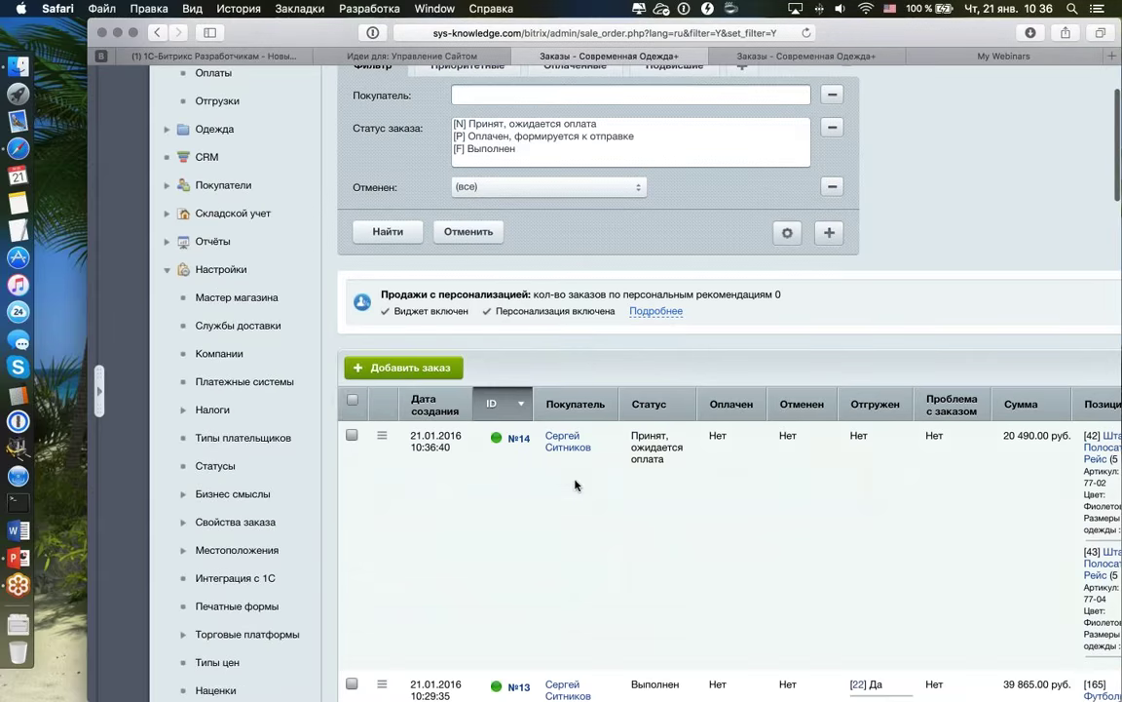
- Open the newest order's detailed information and examine its shipment, payment totals and payment
left_click(382, 434)
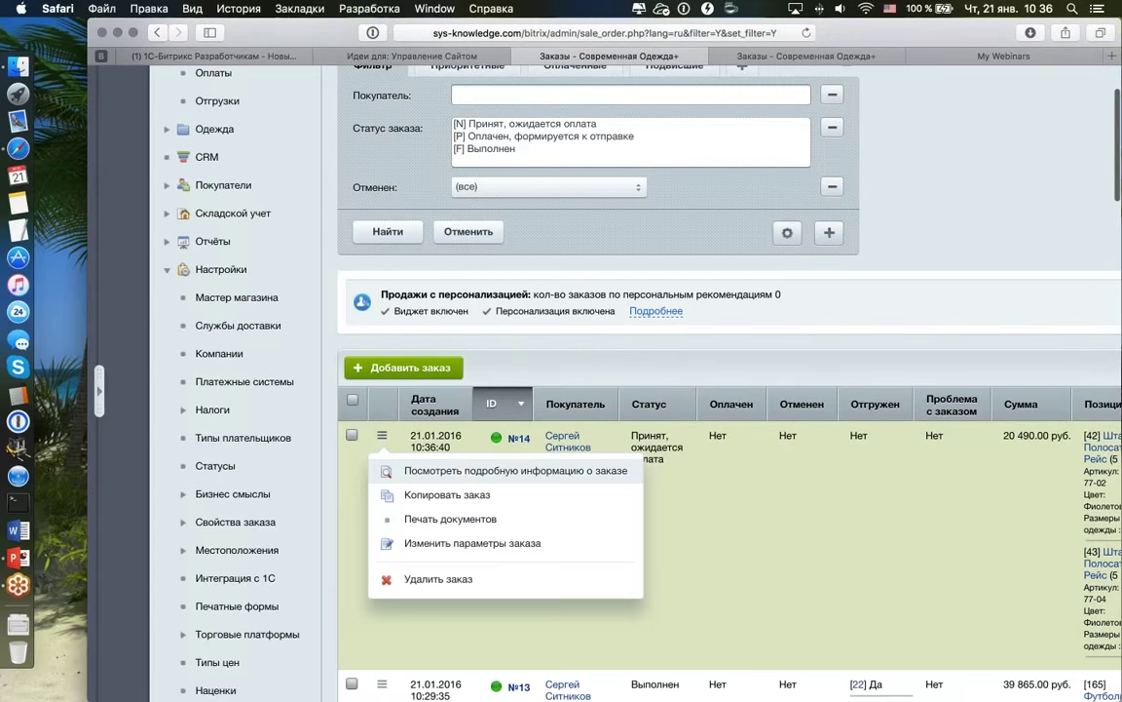
left_click(467, 470)
scroll(604, 457, "down", 15)
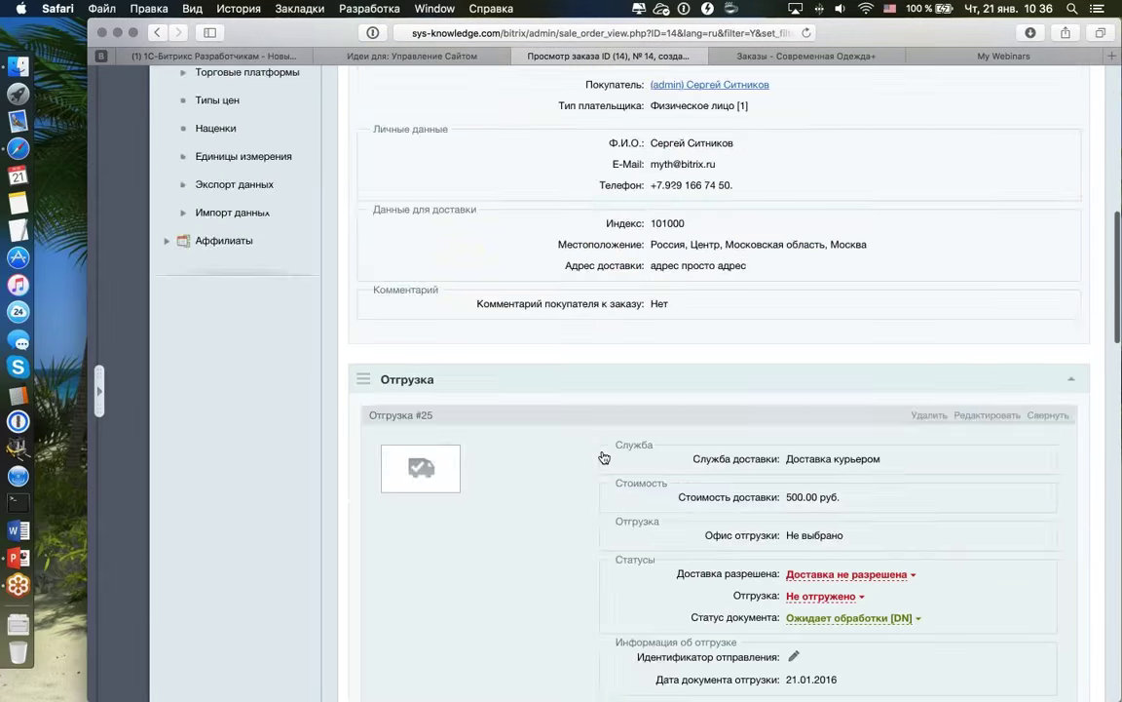
scroll(604, 458, "down", 10)
scroll(603, 463, "up", 5)
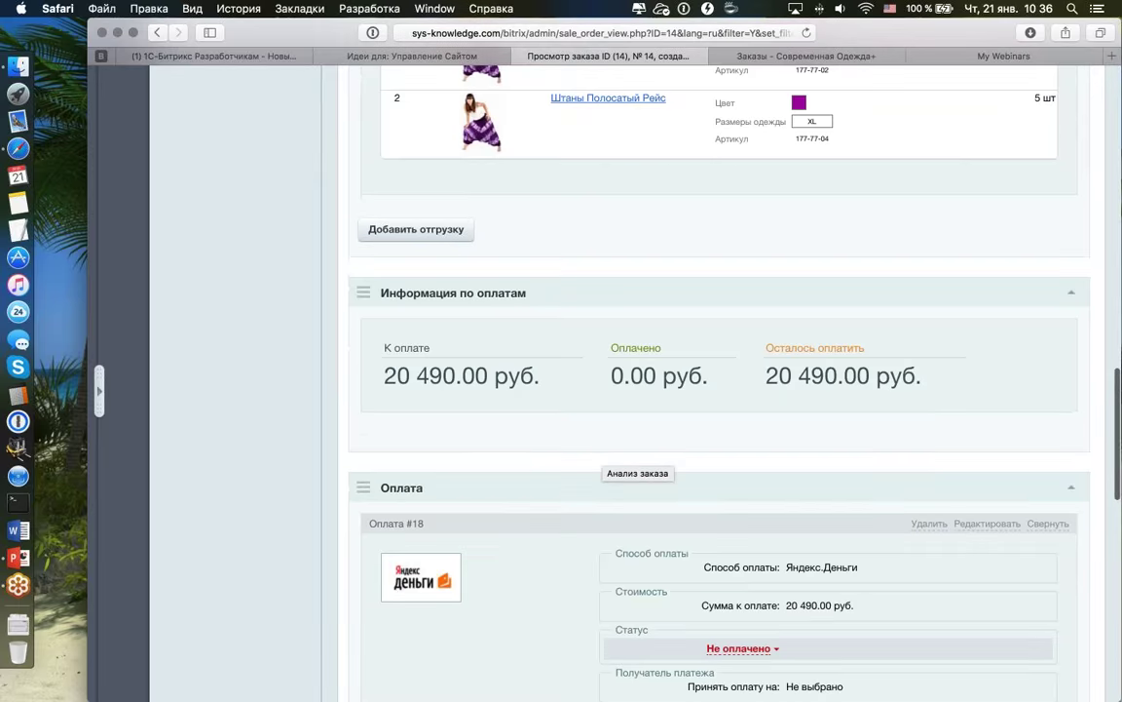
- Review the order's shipment contents, payment section, ordered goods and cost totals
scroll(622, 458, "up", 10)
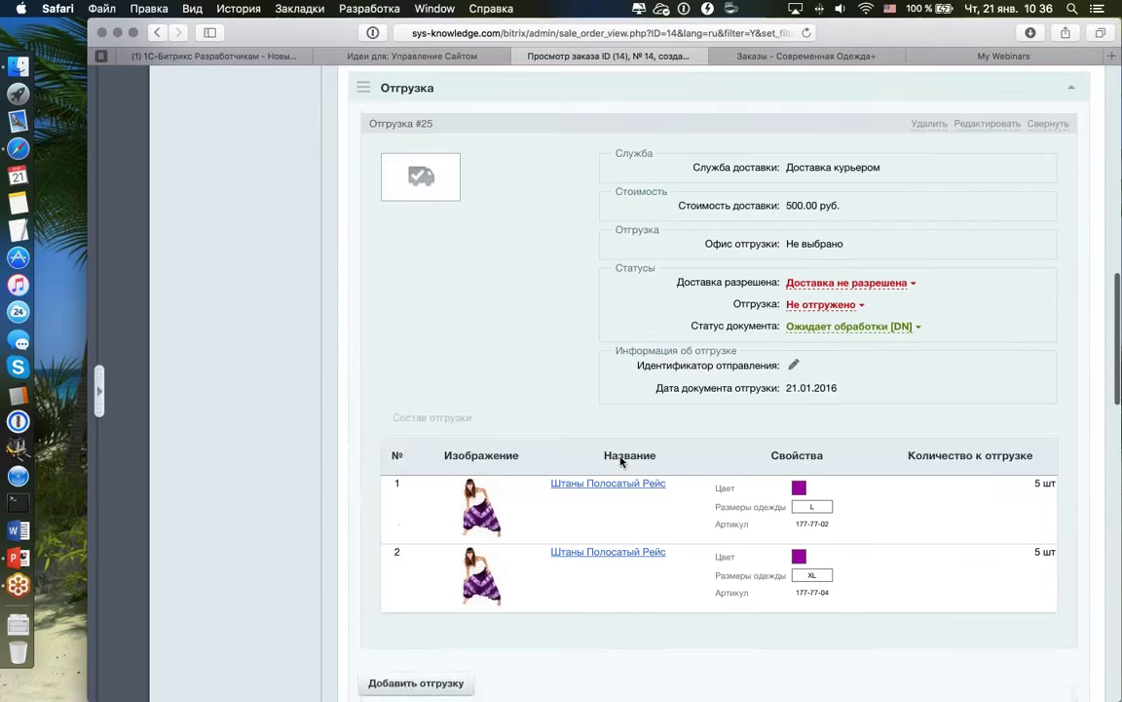
scroll(423, 389, "down", 8)
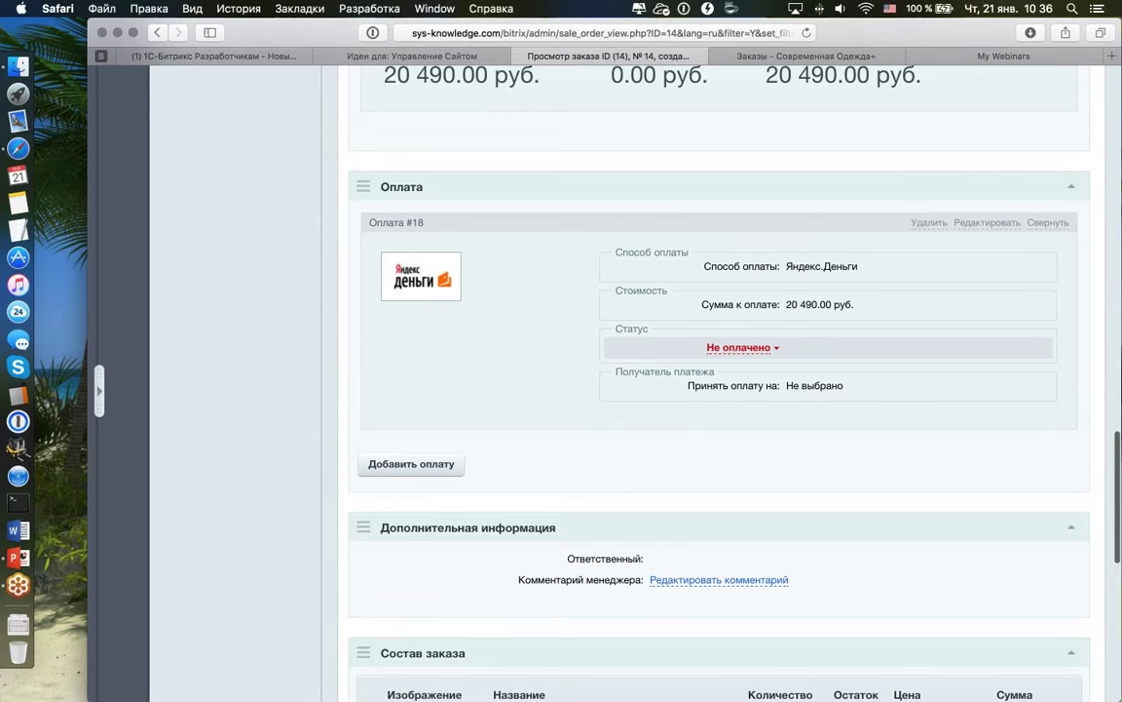
scroll(622, 390, "down", 3)
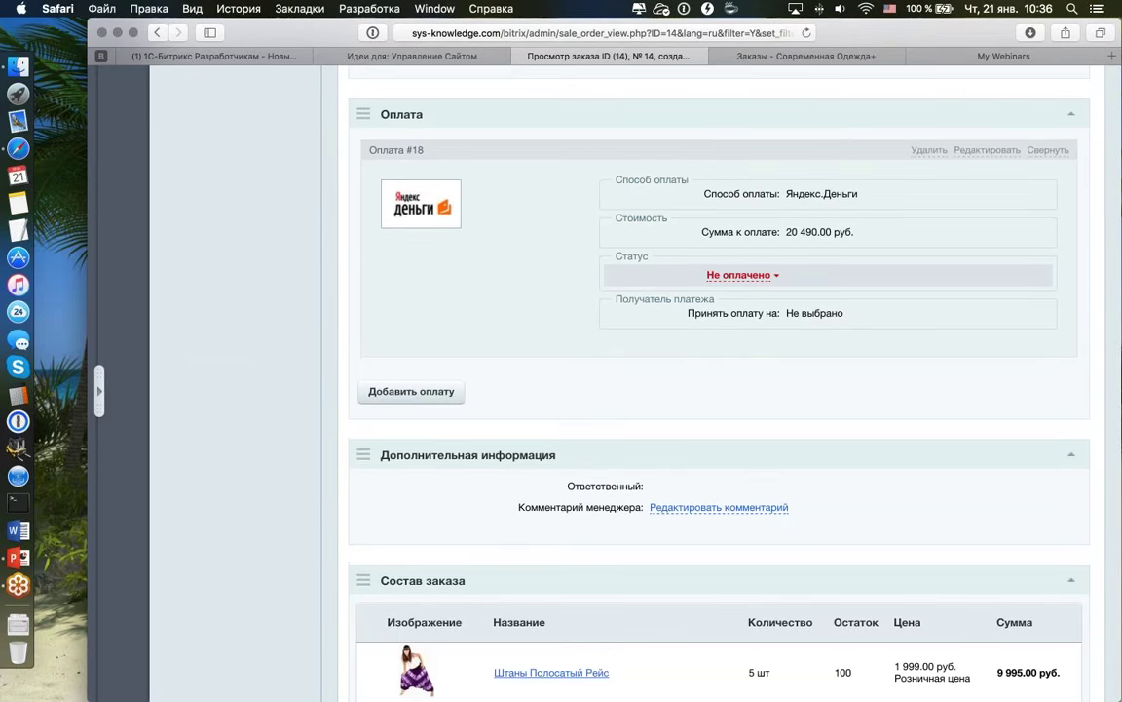
scroll(622, 389, "down", 5)
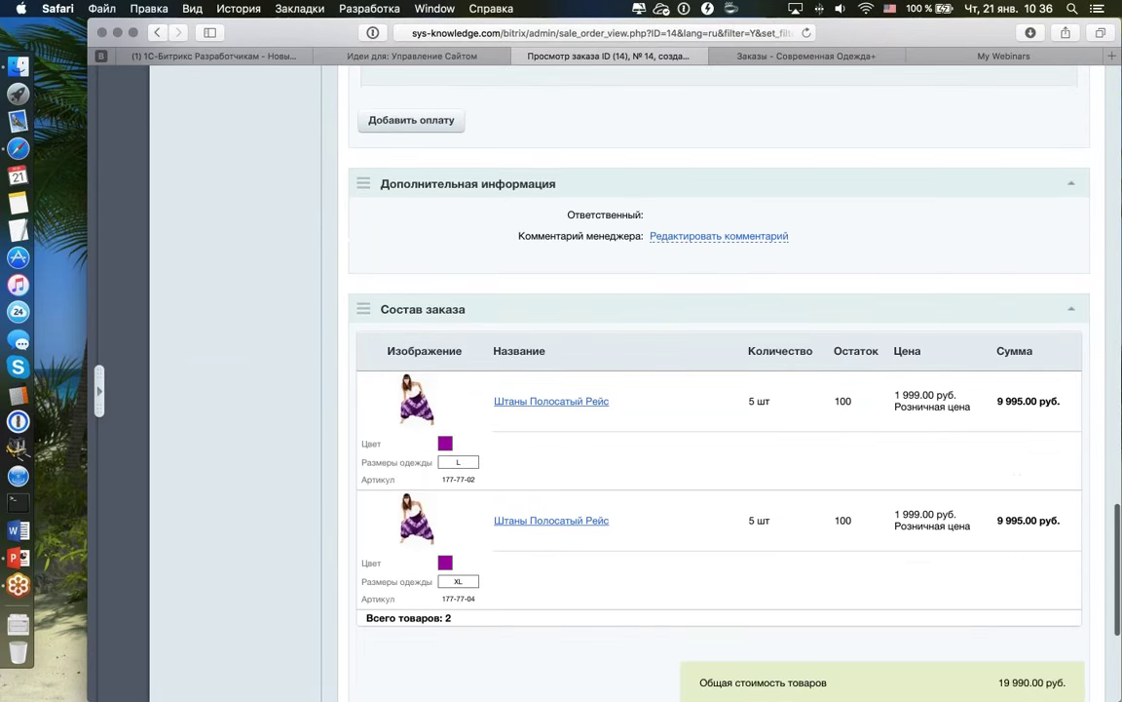
scroll(621, 389, "down", 6)
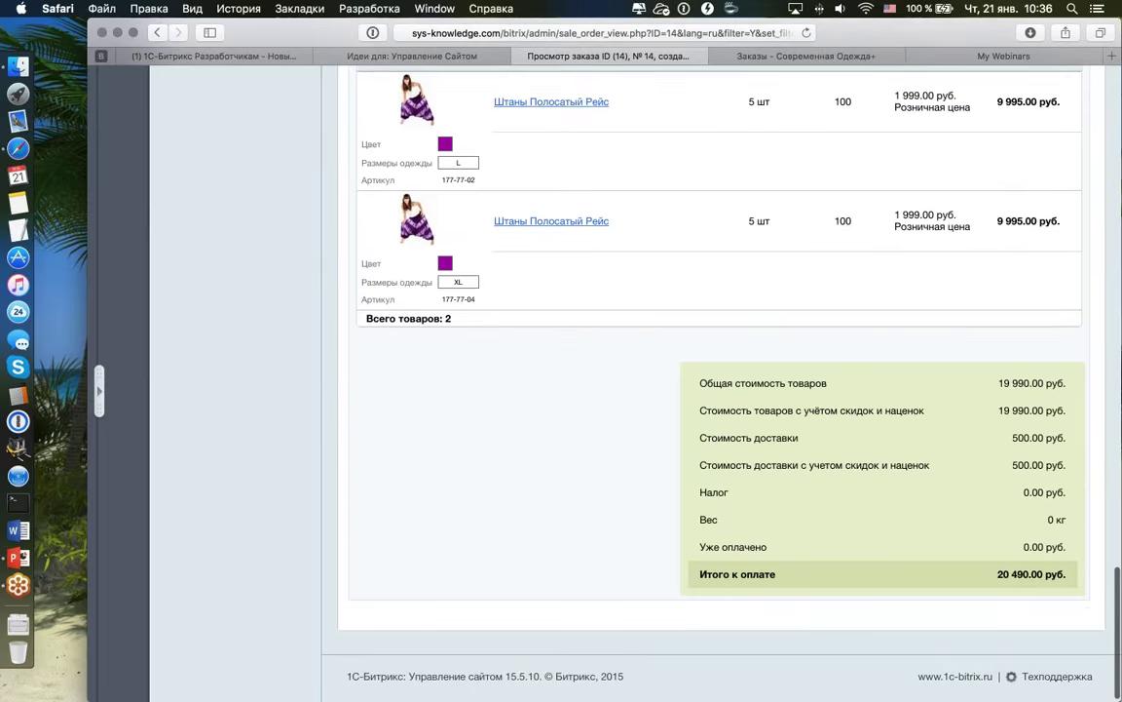
scroll(622, 390, "up", 8)
scroll(622, 390, "up", 6)
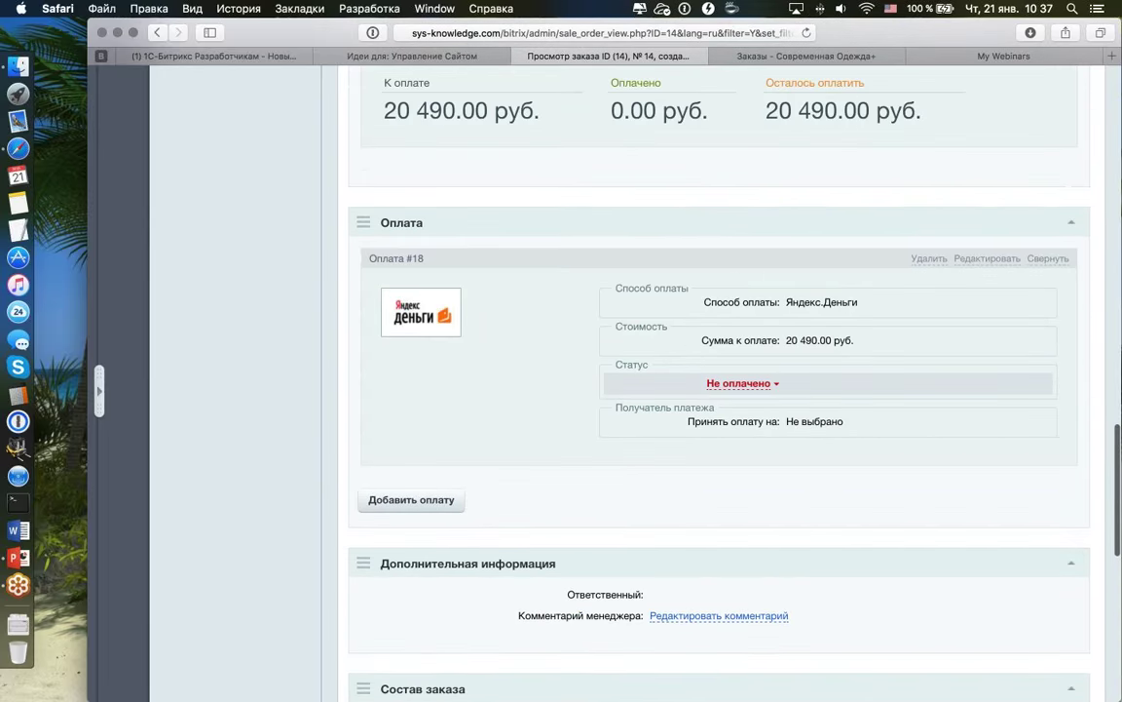
scroll(619, 453, "down", 9)
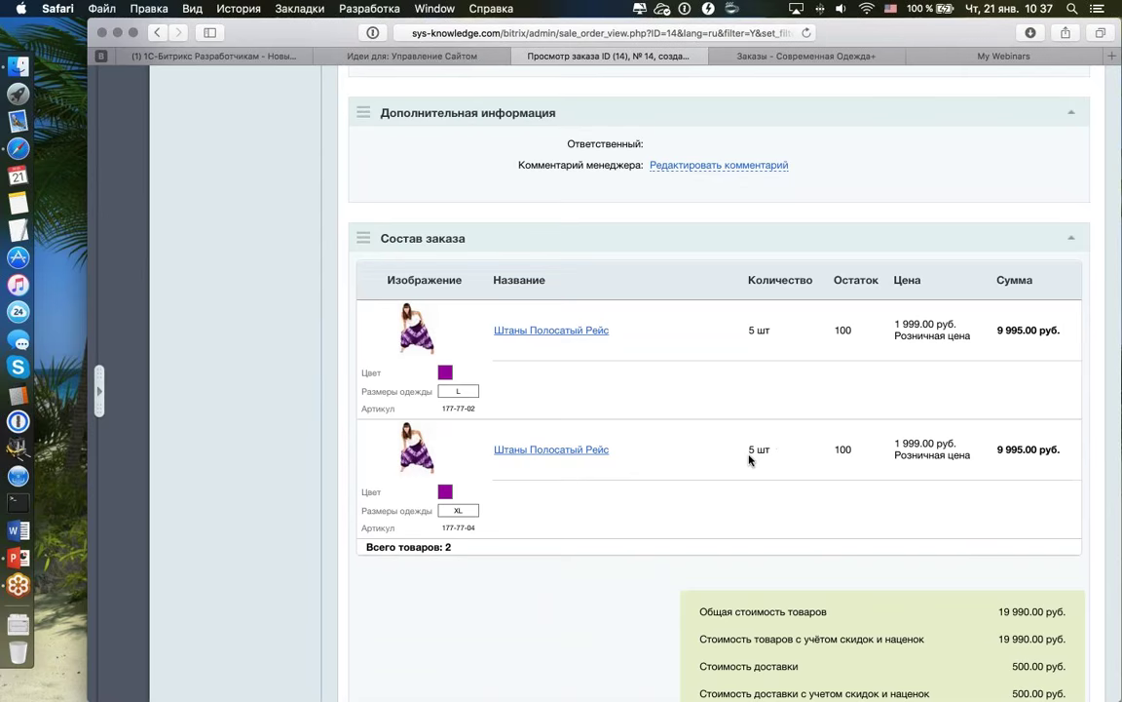
scroll(751, 456, "down", 10)
- Edit the order to set the quantity of the XL "Штаны Полосатый Рейс" to 10, and save it
scroll(728, 505, "up", 15)
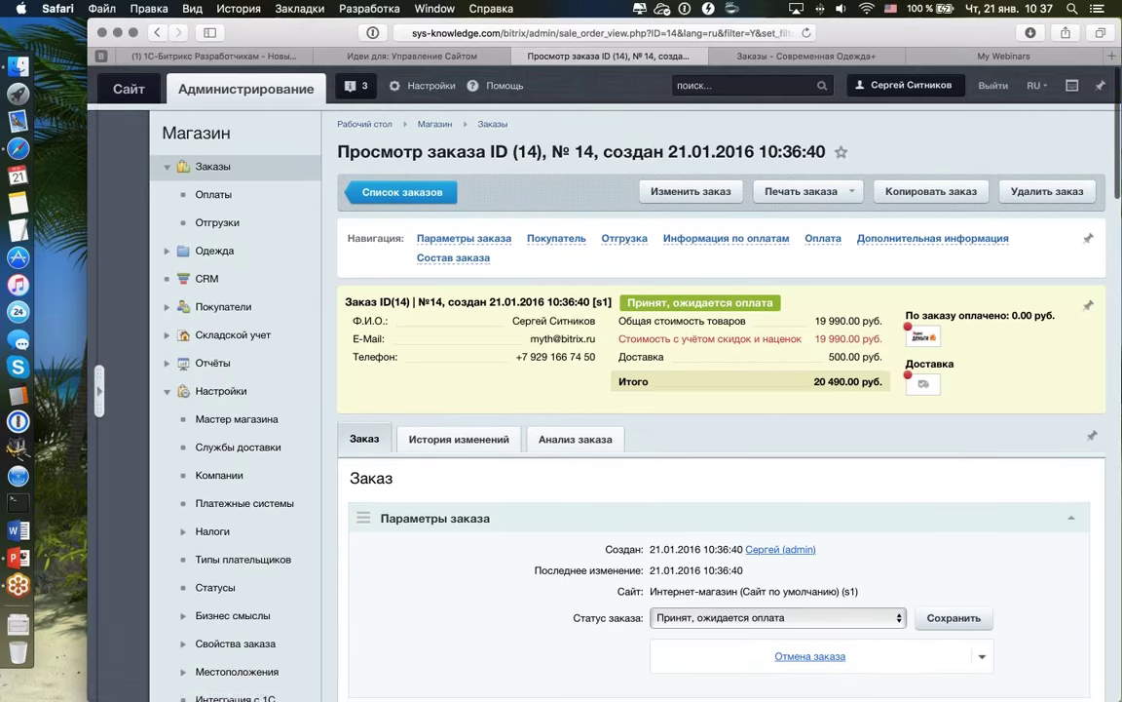
left_click(690, 191)
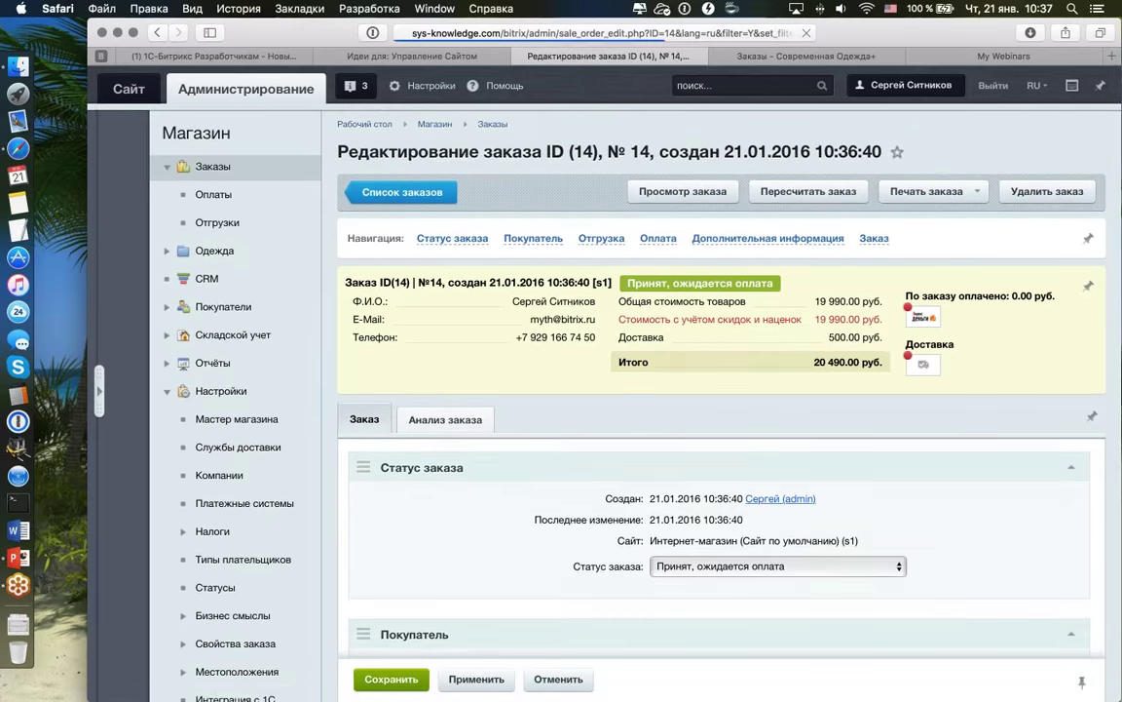
scroll(598, 329, "down", 10)
scroll(599, 329, "down", 4)
scroll(598, 329, "up", 3)
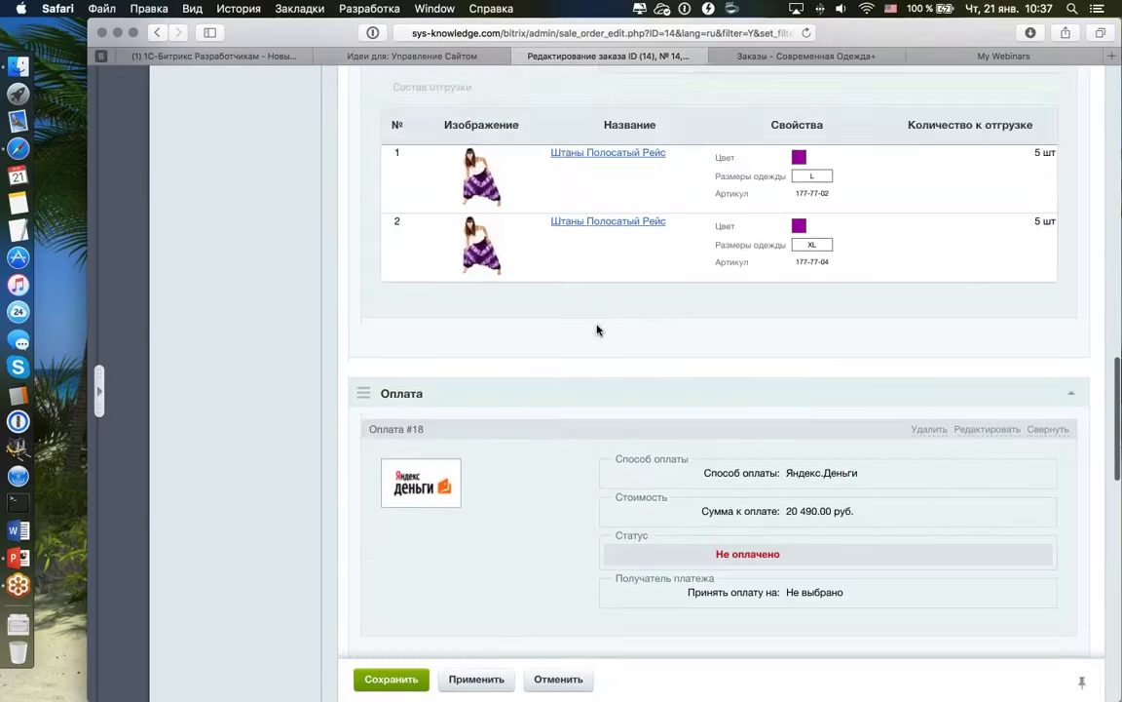
scroll(598, 330, "down", 10)
scroll(598, 329, "up", 5)
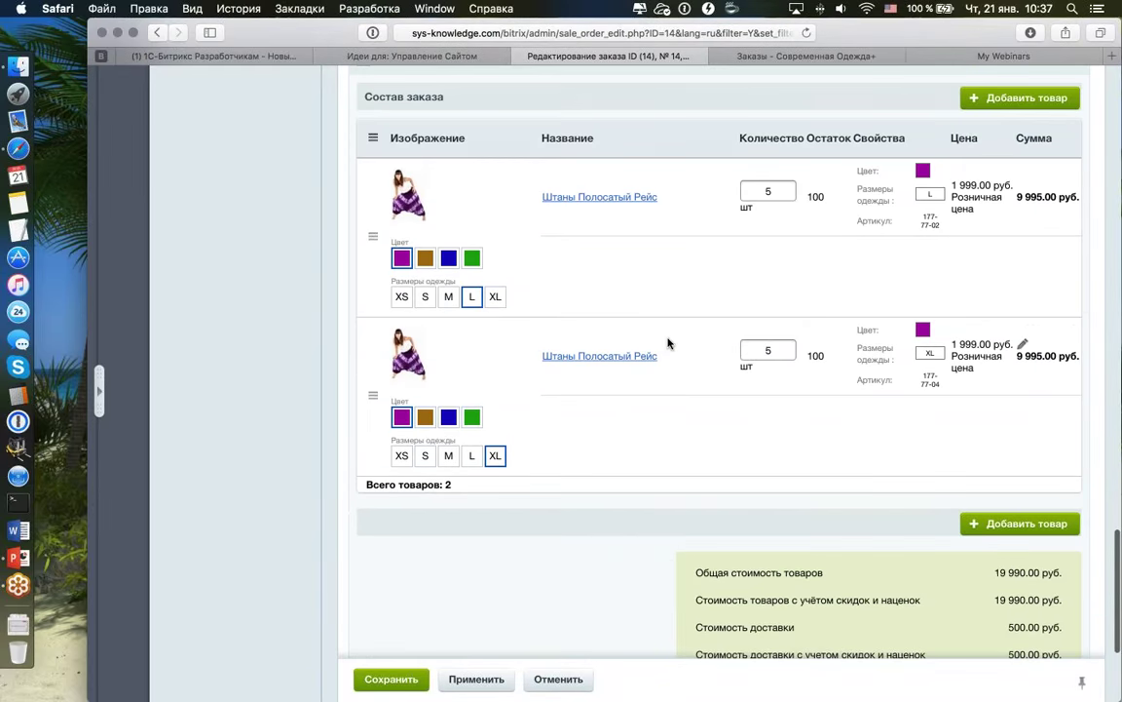
double_click(768, 350)
type("10")
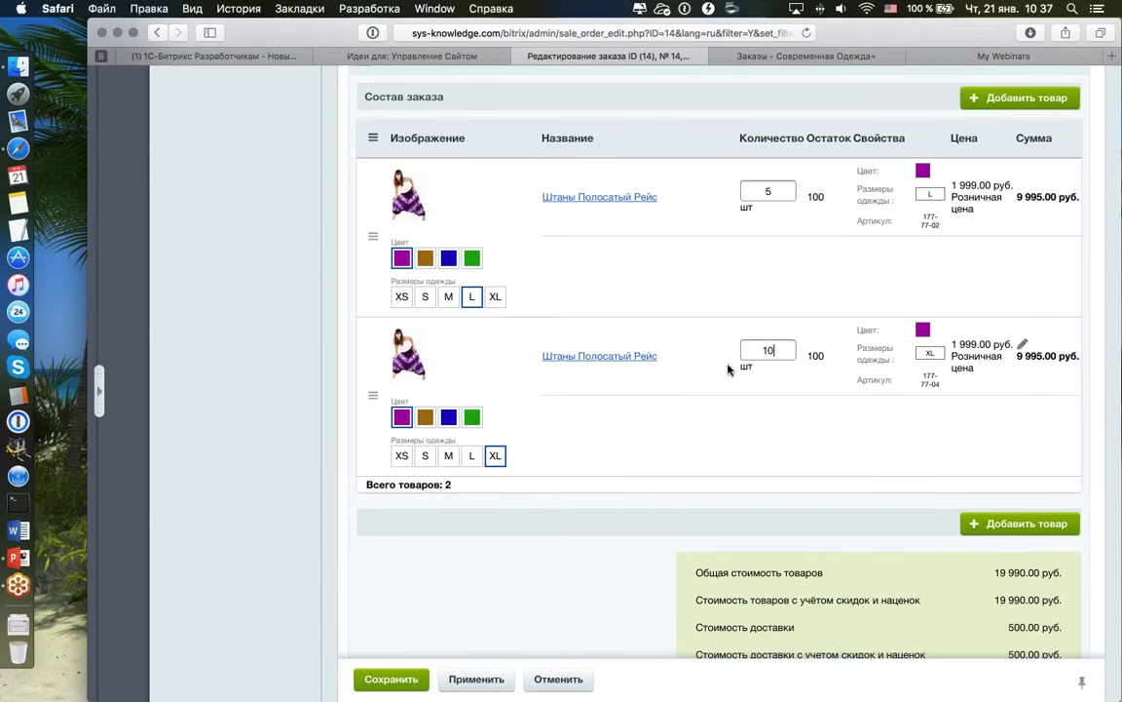
left_click(773, 402)
left_click(391, 679)
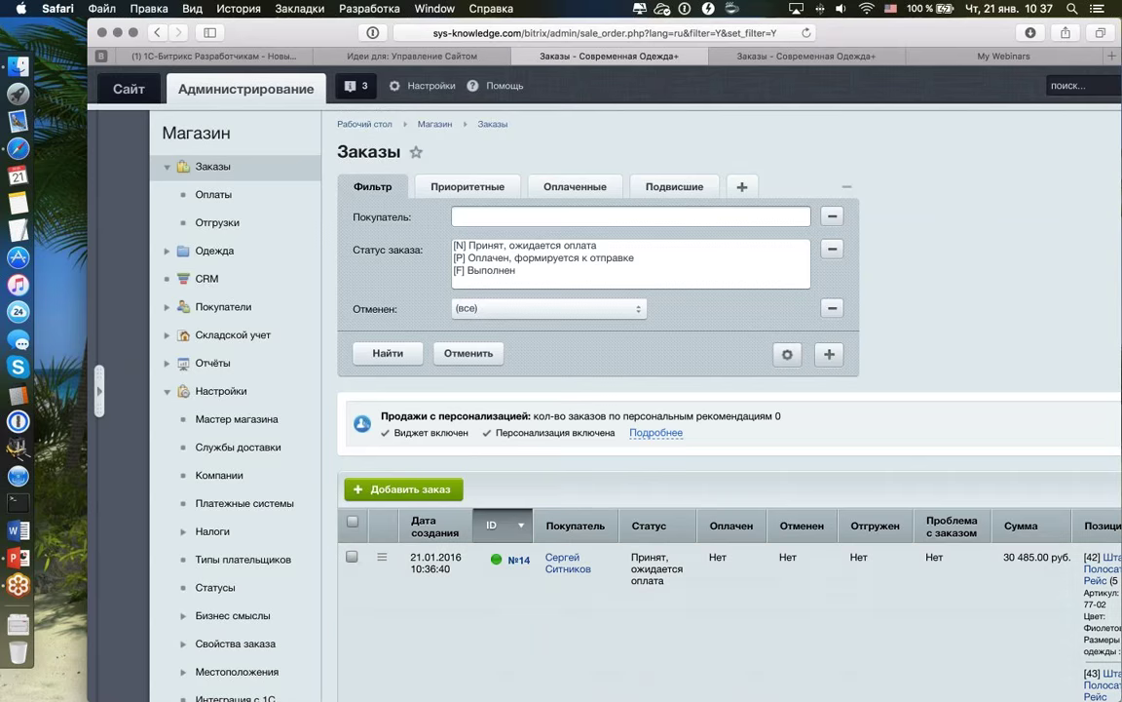
- Open the edited order's details and check the payment amount and the XL trousers' quantity in the shipment
left_click(381, 557)
left_click(515, 416)
scroll(766, 415, "down", 5)
scroll(767, 415, "down", 20)
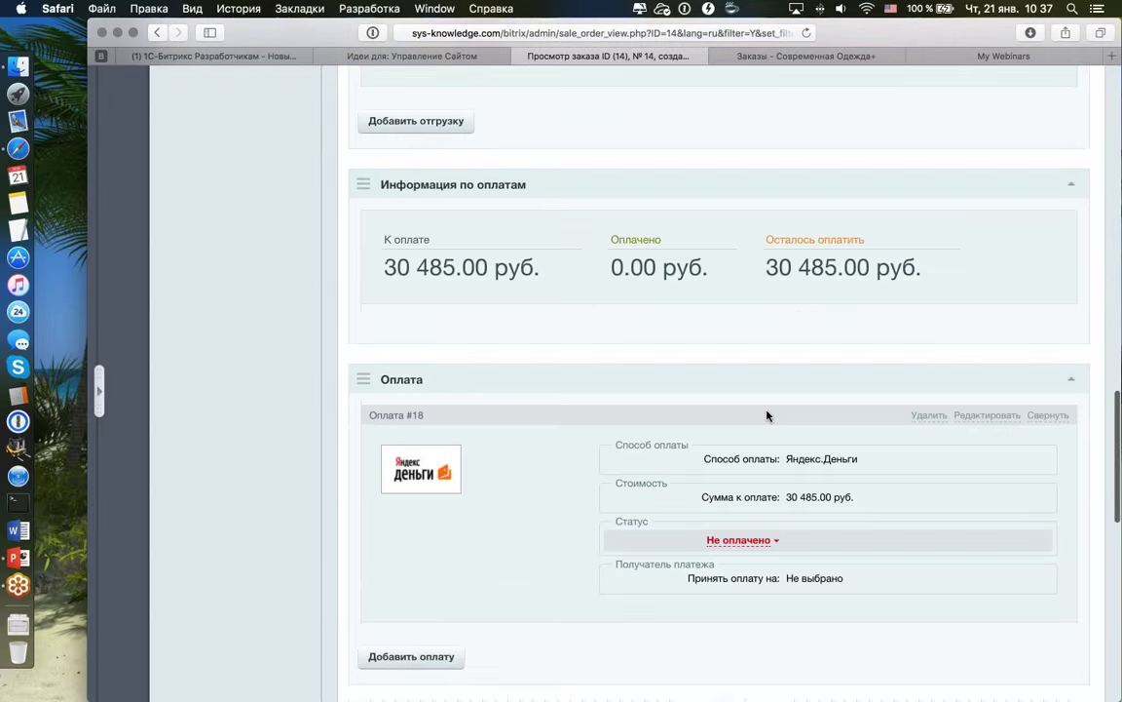
scroll(766, 415, "up", 15)
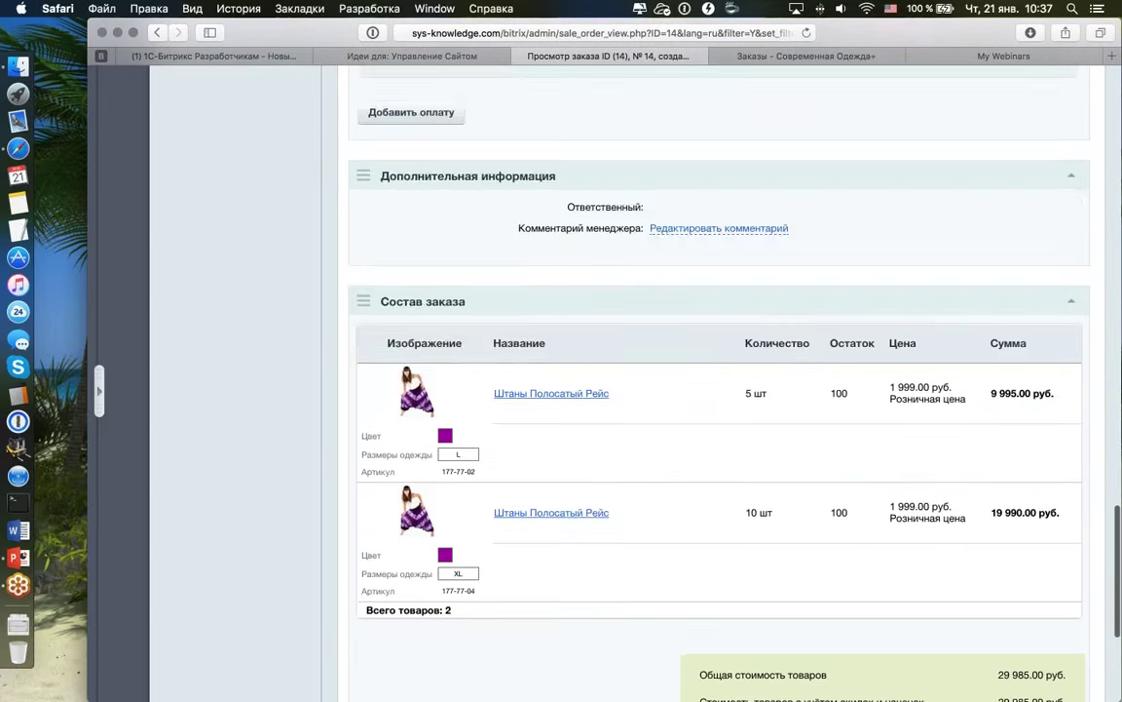
scroll(682, 390, "up", 3)
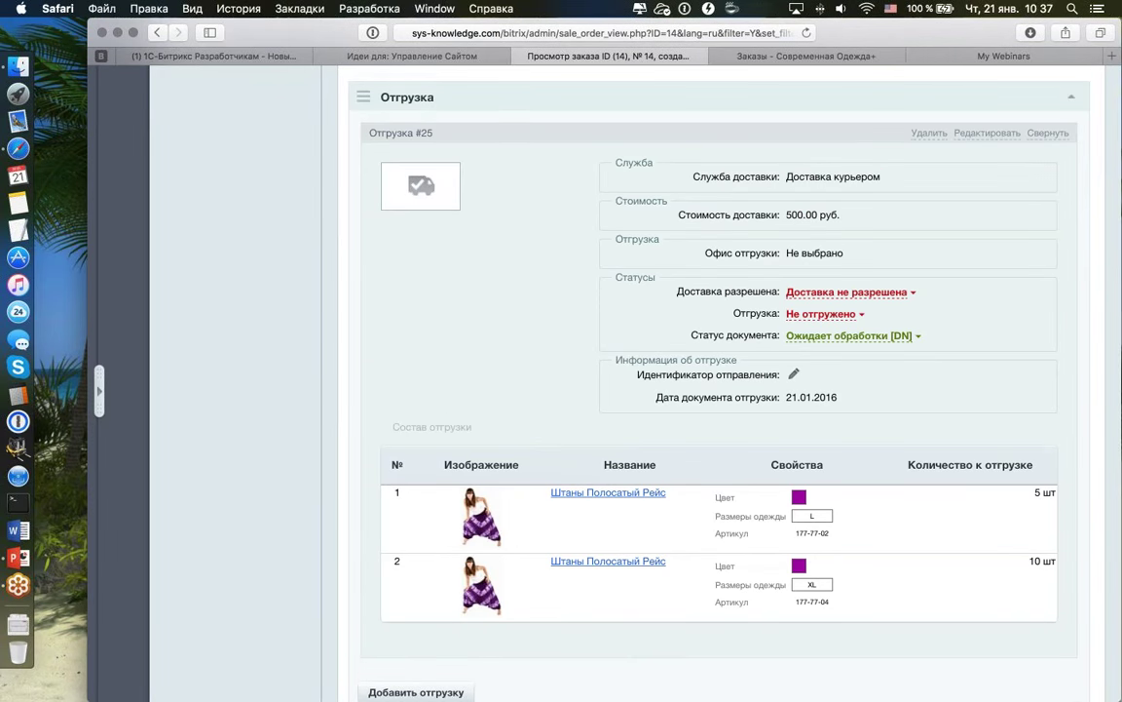
scroll(682, 389, "down", 2)
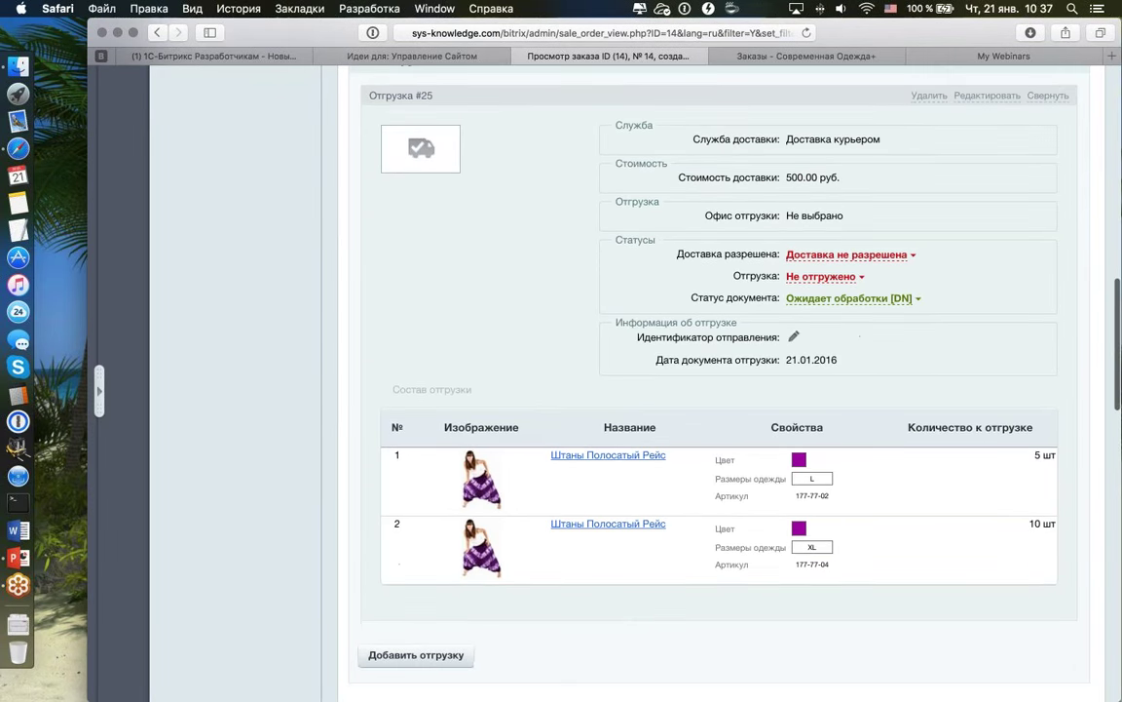
scroll(624, 390, "up", 4)
scroll(624, 390, "down", 2)
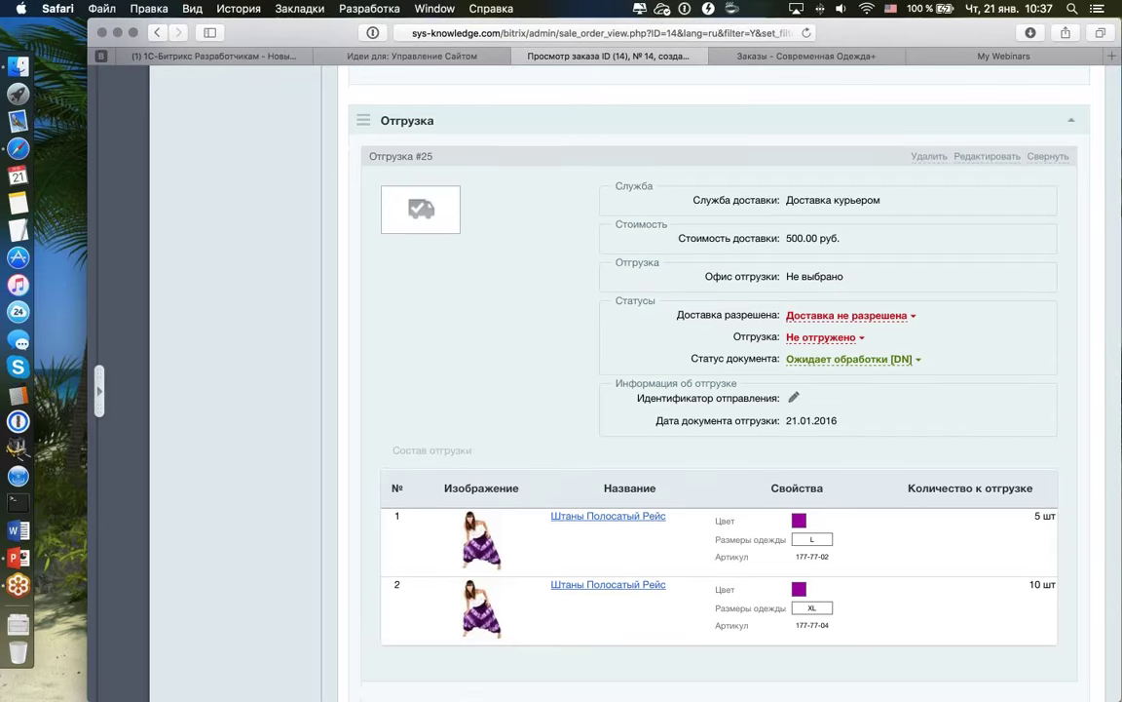
scroll(682, 389, "down", 2)
scroll(825, 474, "up", 2)
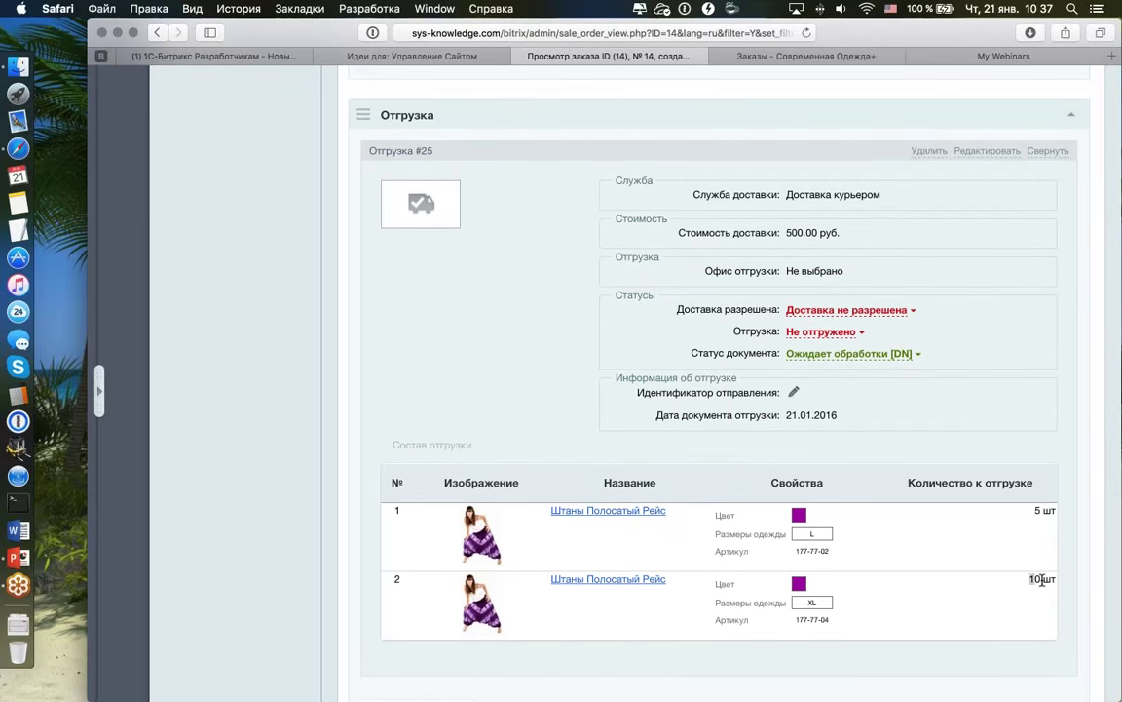
left_click_drag(1031, 580, 1057, 579)
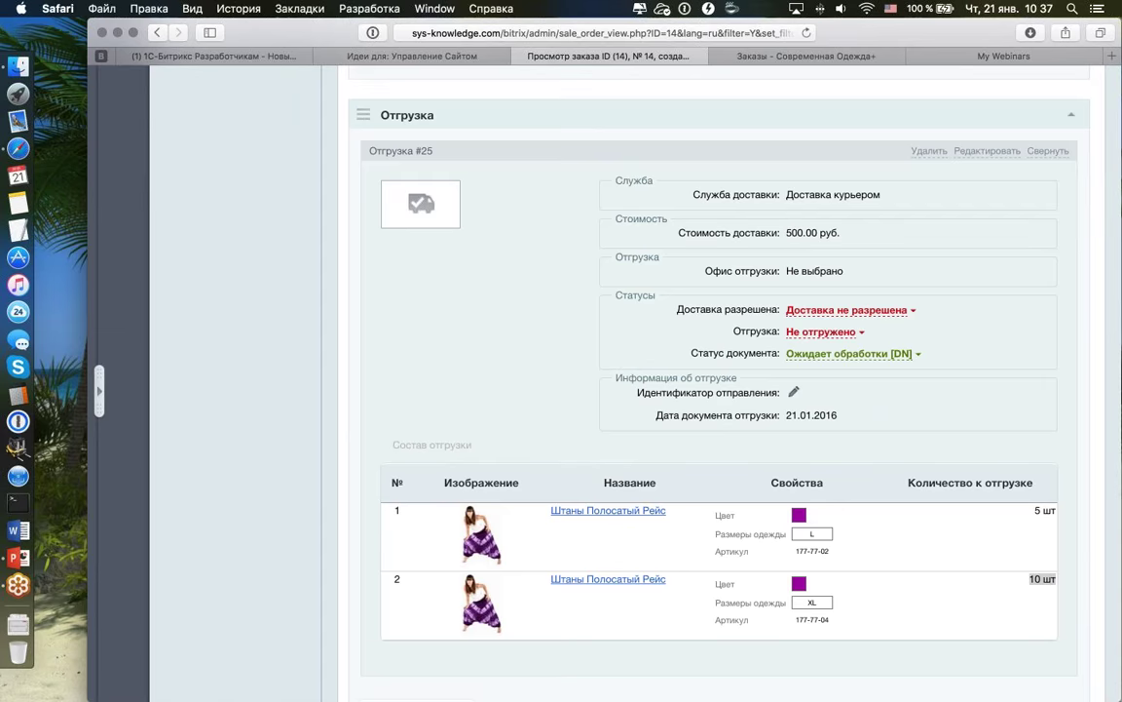
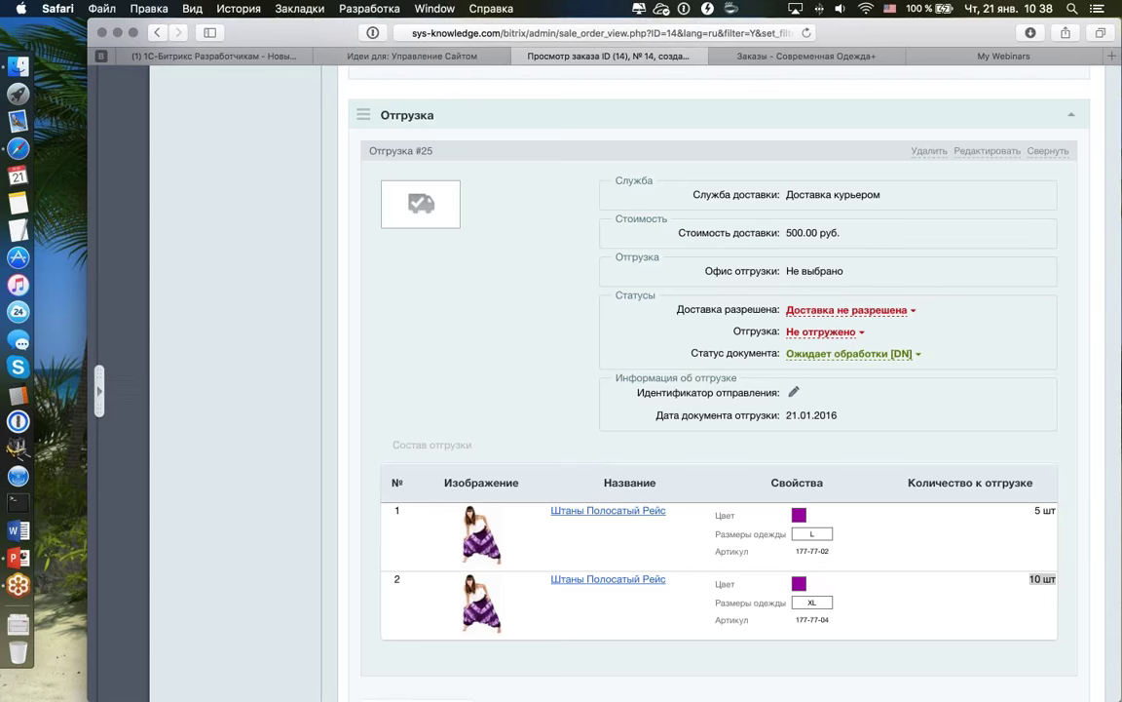
- Compare the quantities in the shipment and the order contents, and examine the payment totals and the "Яндекс.Деньги" payment
scroll(390, 357, "down", 5)
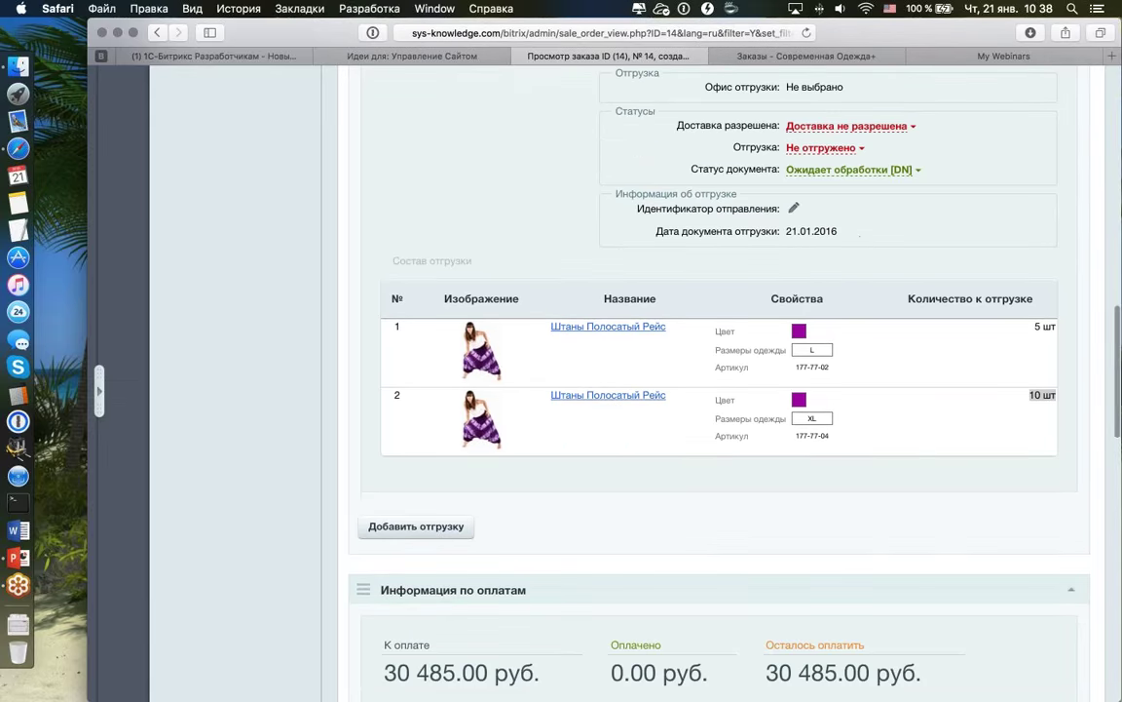
scroll(663, 370, "down", 5)
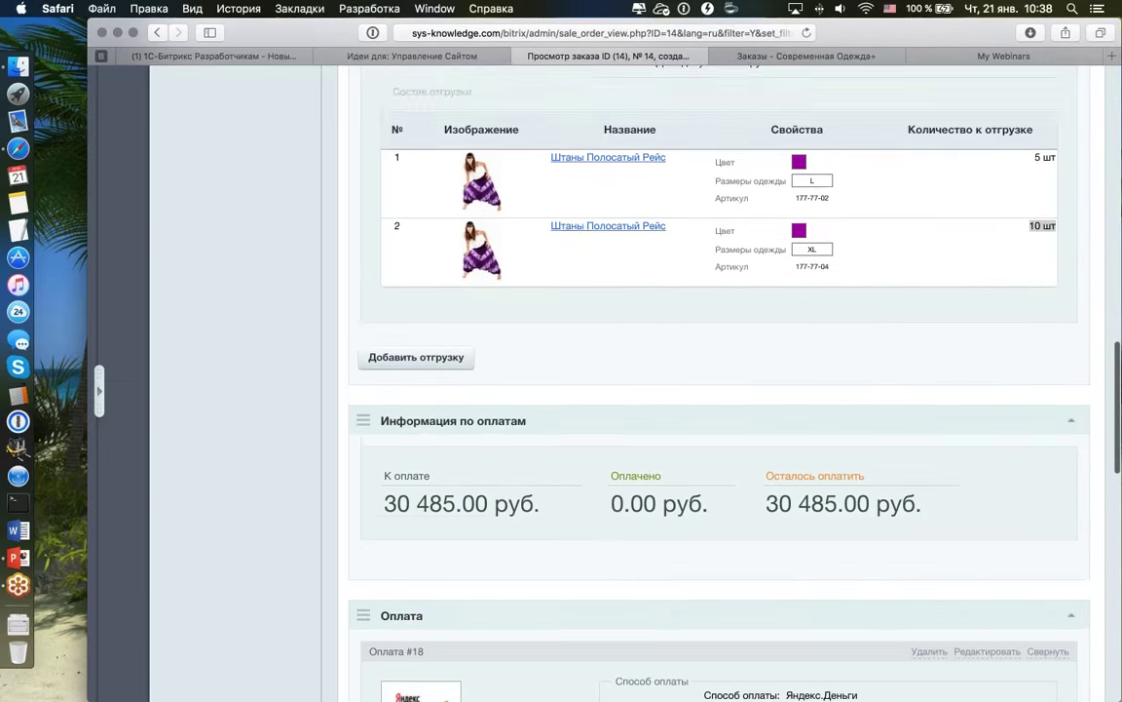
scroll(624, 370, "up", 15)
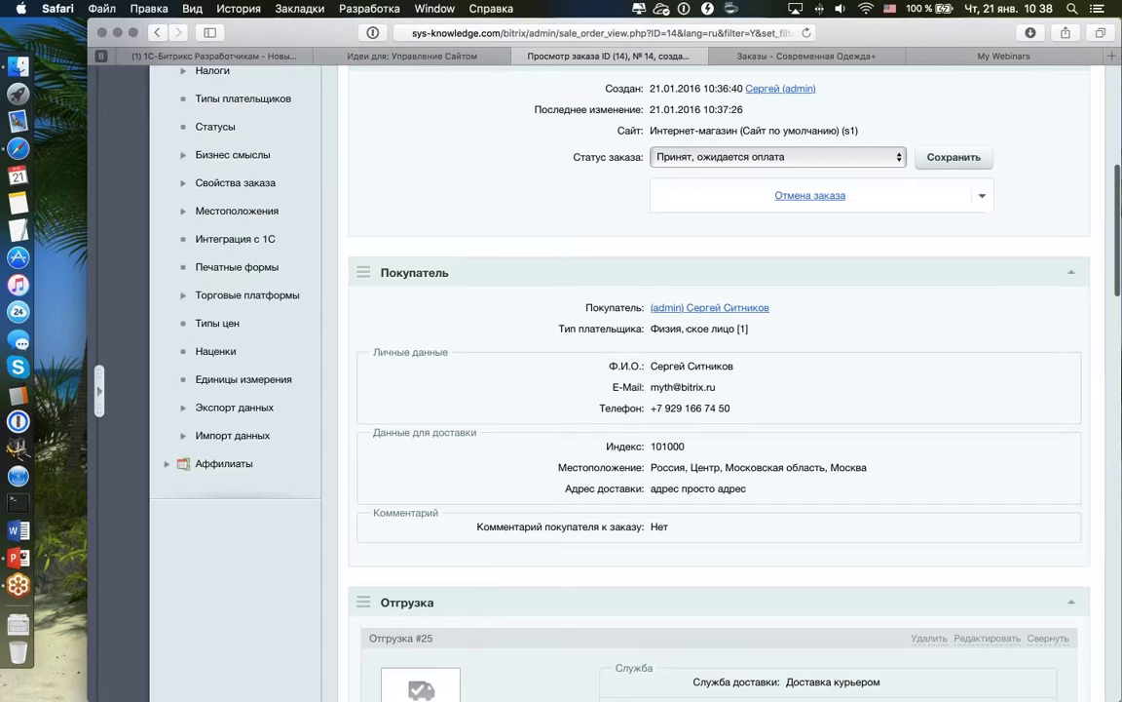
scroll(623, 370, "down", 12)
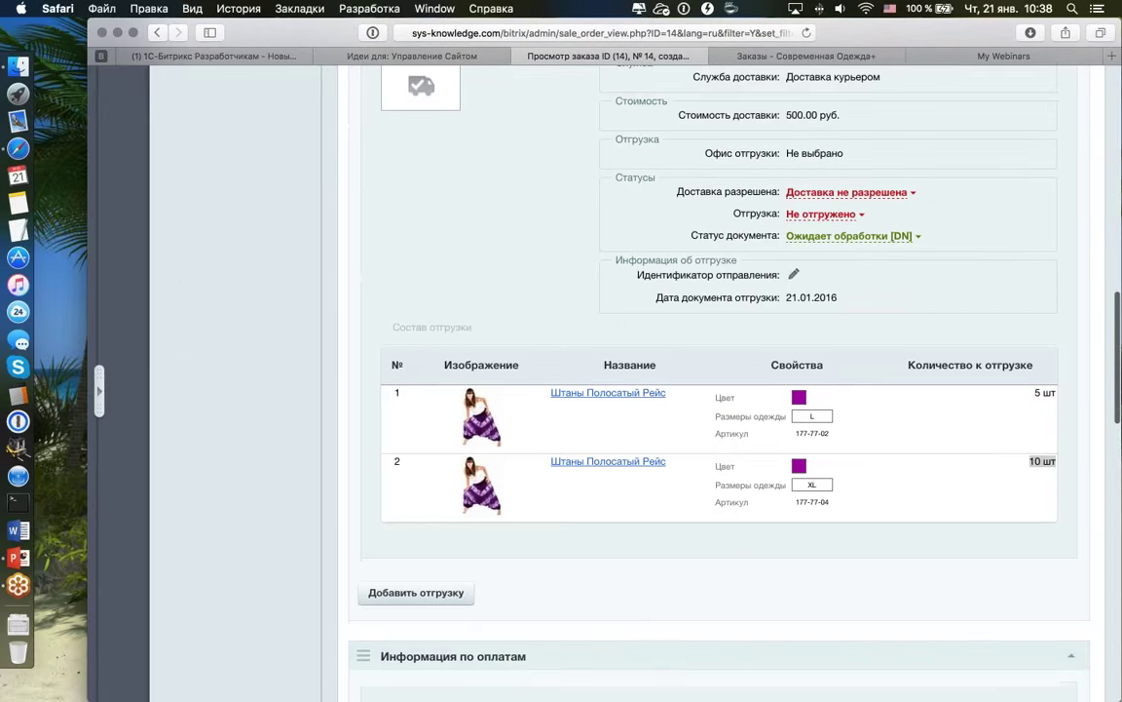
scroll(623, 370, "down", 18)
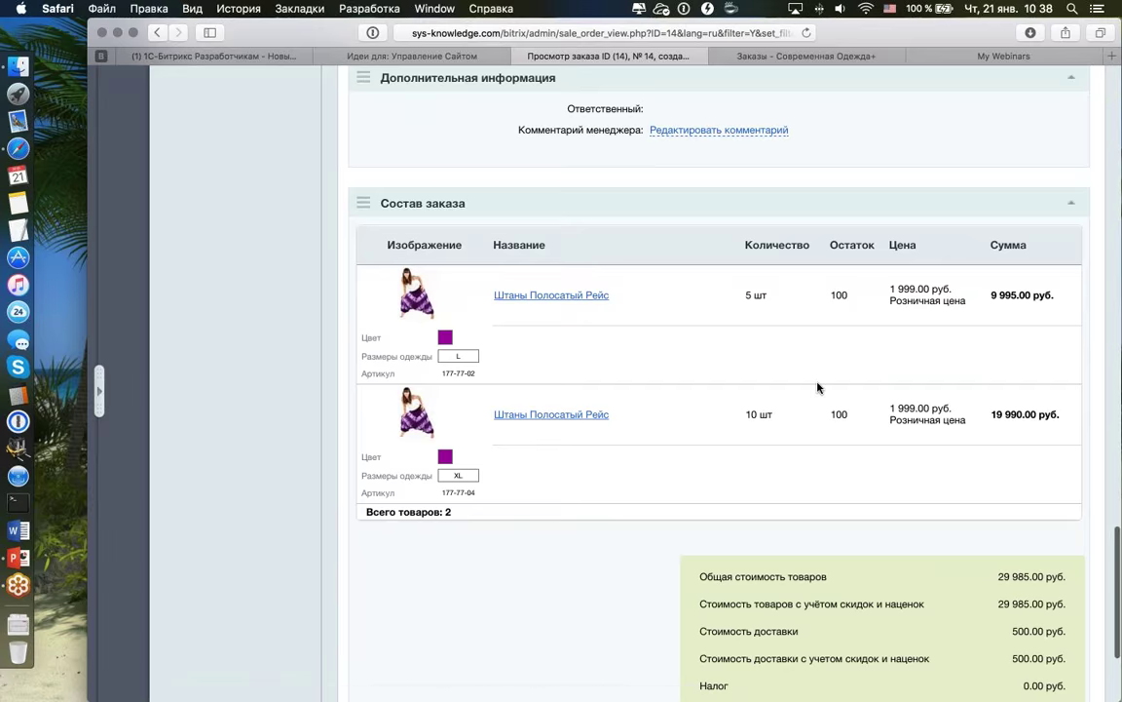
scroll(817, 388, "up", 14)
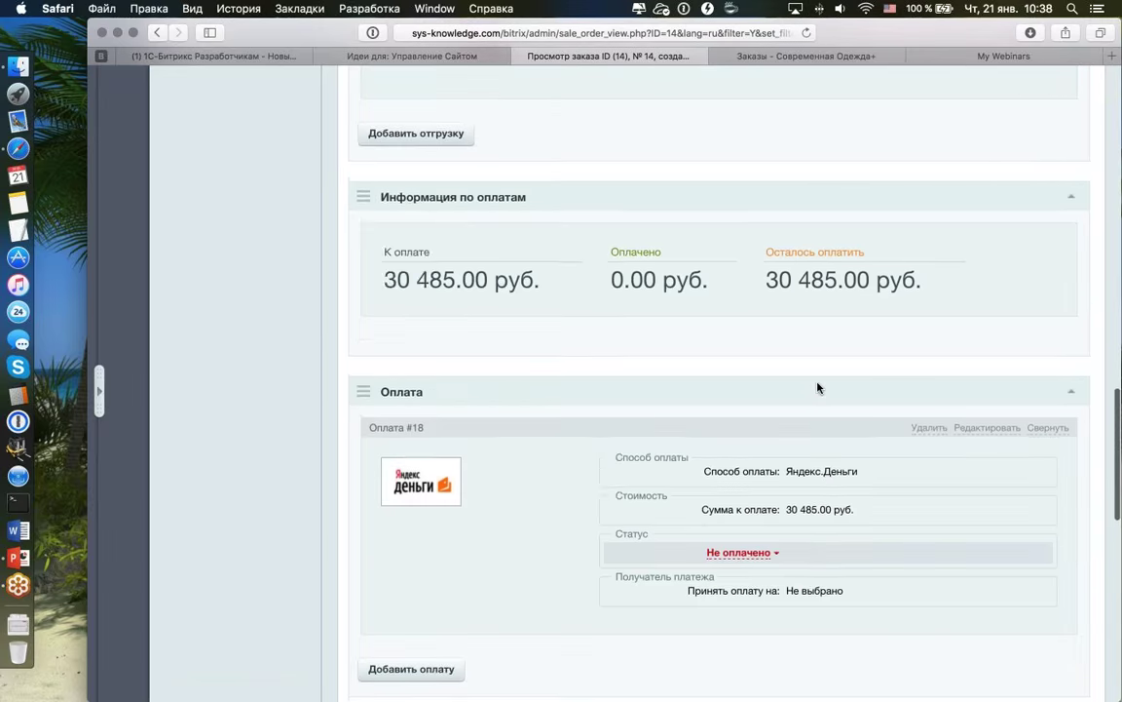
scroll(817, 388, "up", 8)
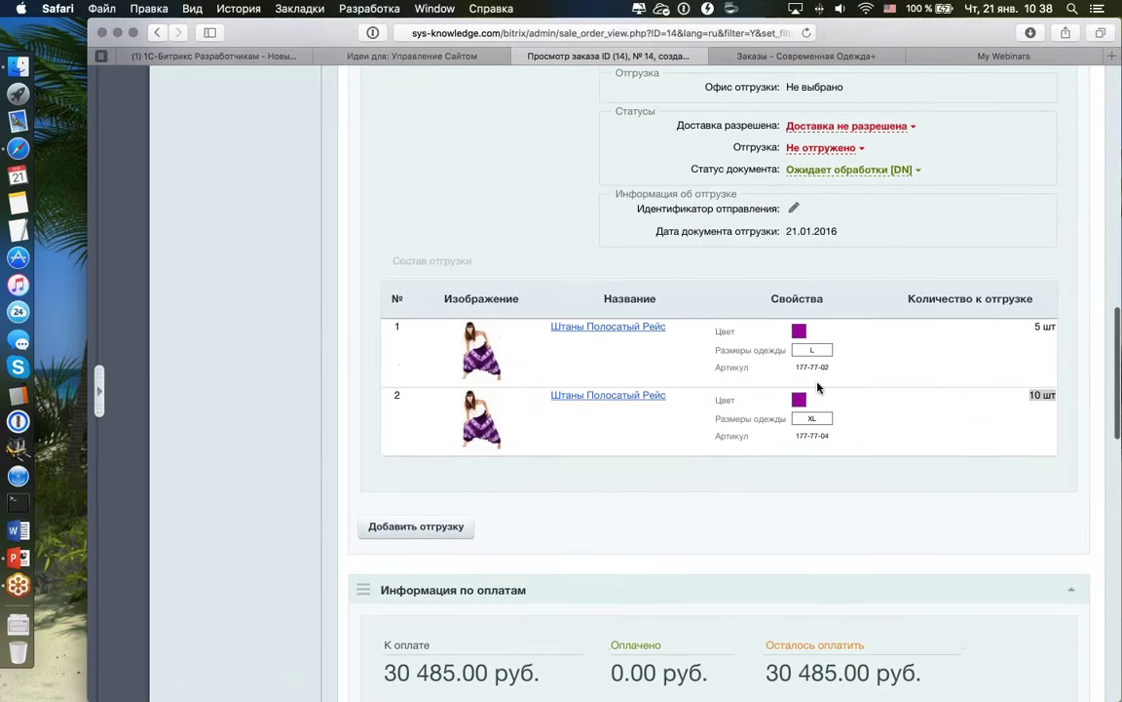
scroll(817, 387, "up", 3)
scroll(818, 388, "down", 3)
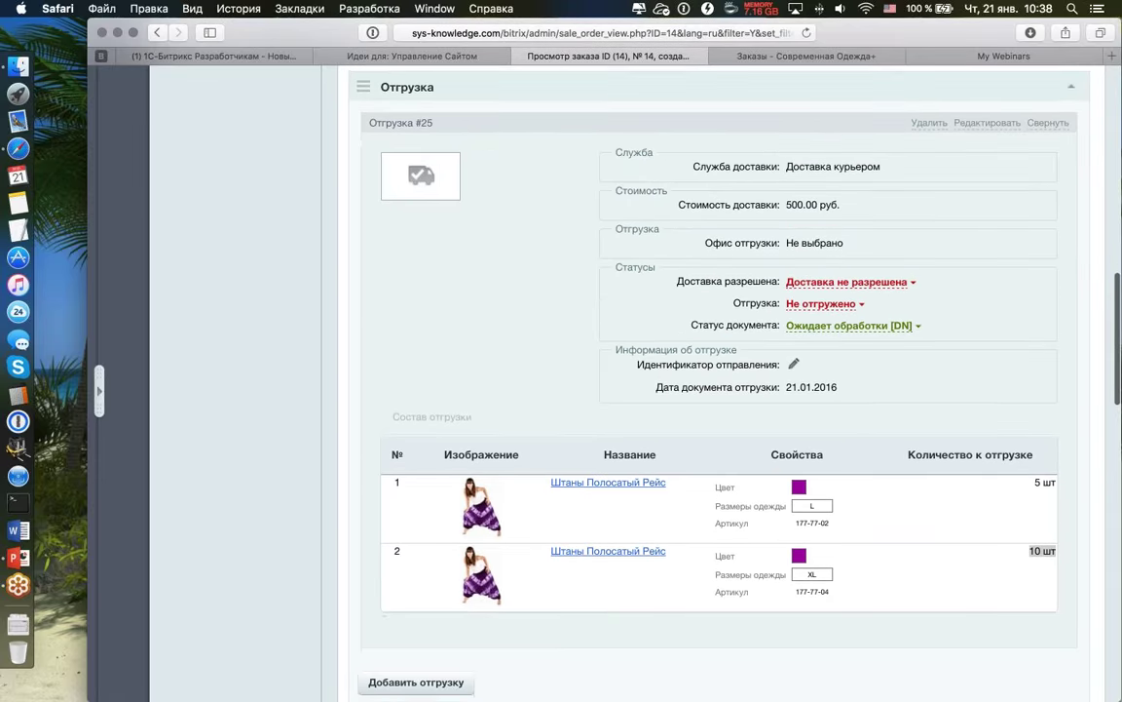
scroll(818, 387, "up", 14)
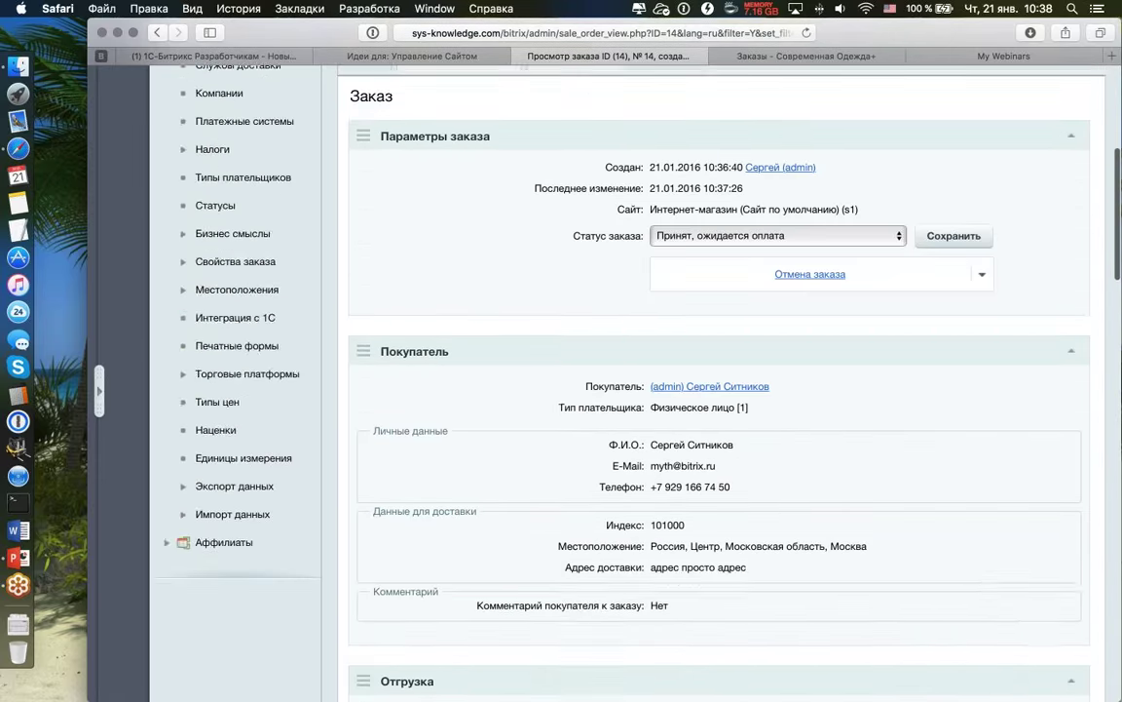
scroll(822, 326, "down", 20)
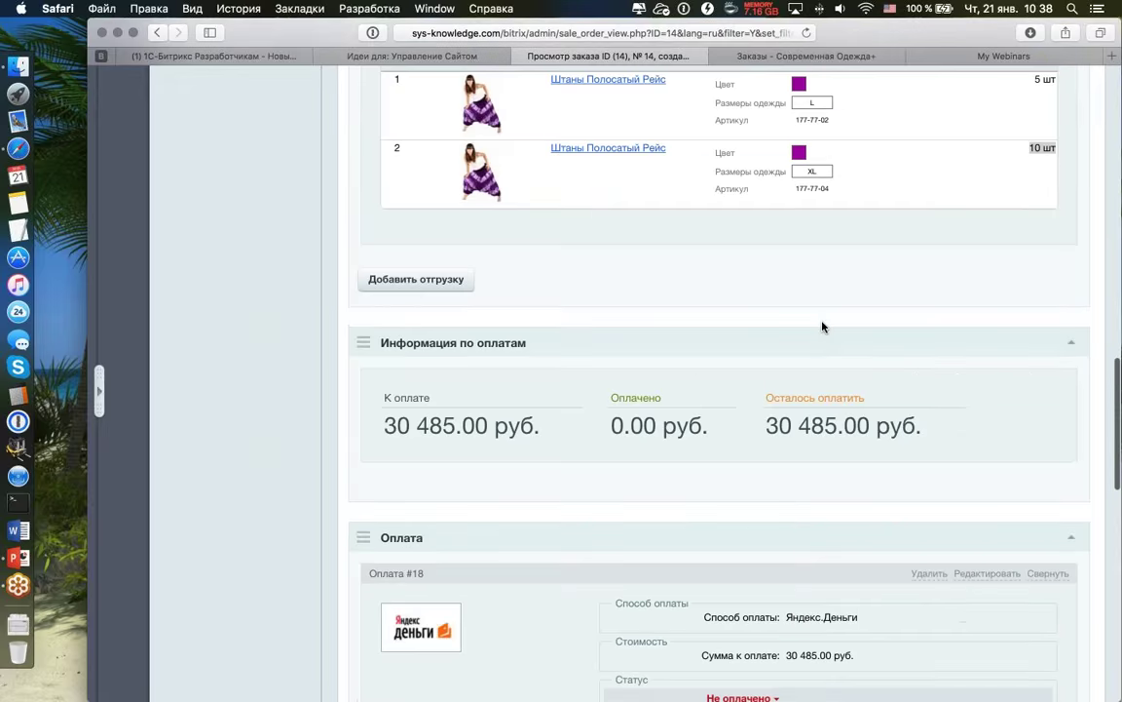
scroll(822, 327, "down", 12)
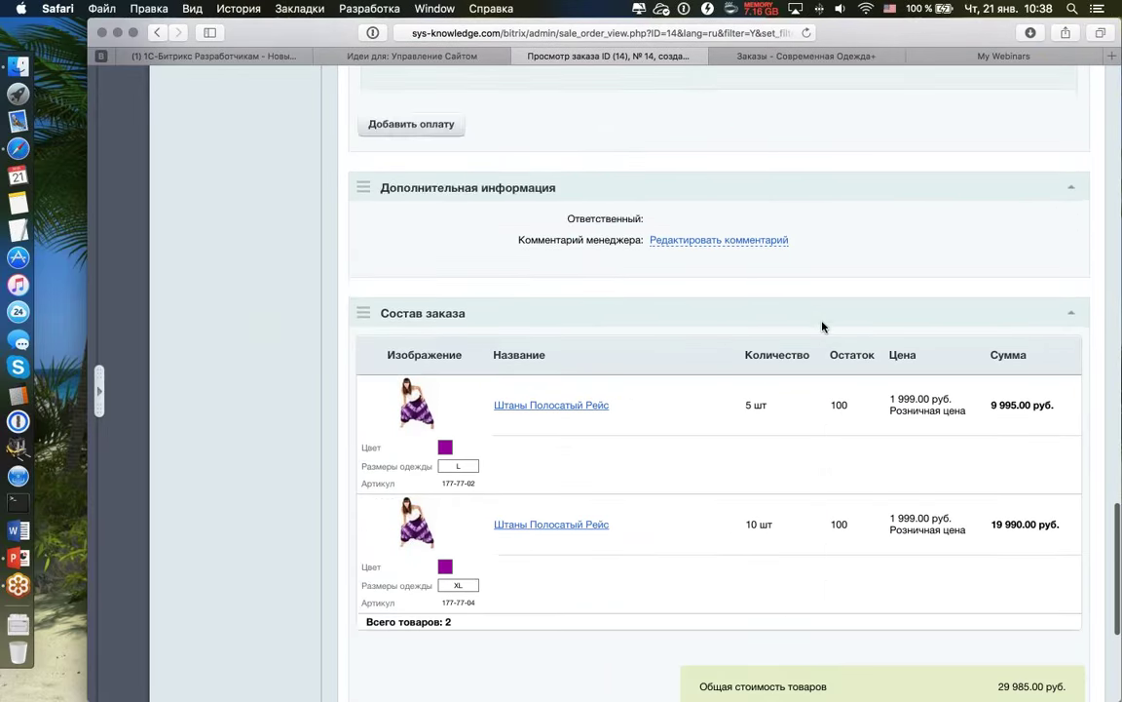
scroll(821, 326, "down", 1)
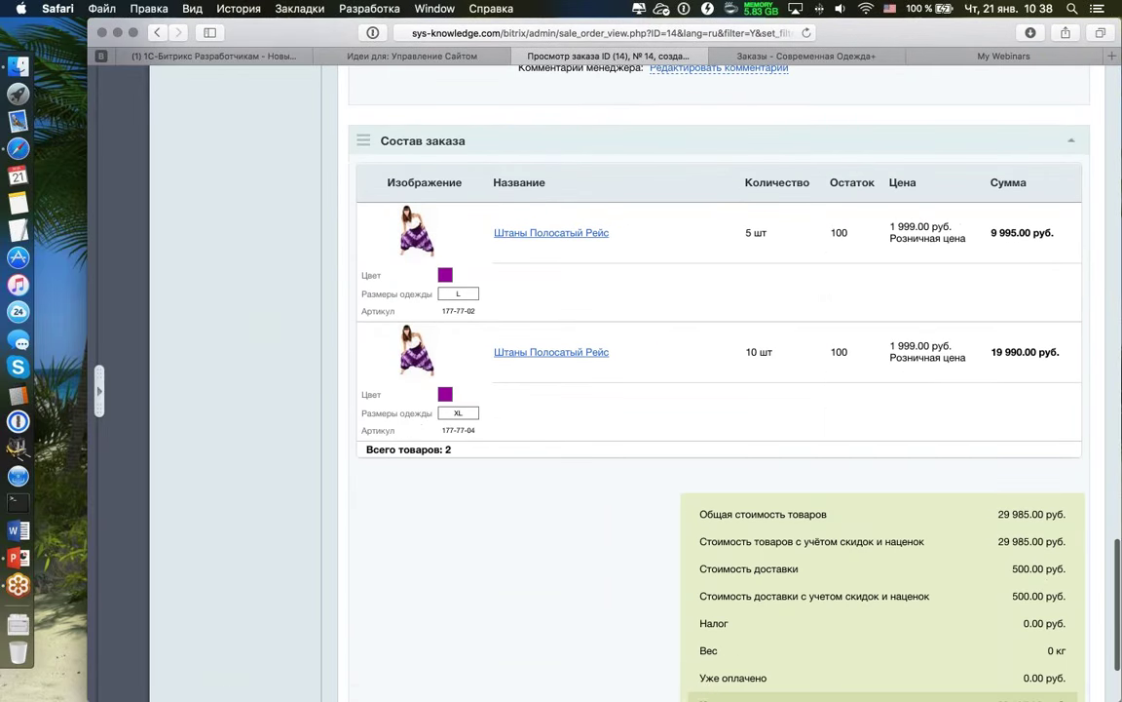
left_click_drag(746, 353, 752, 354)
left_click(759, 354)
scroll(821, 359, "up", 12)
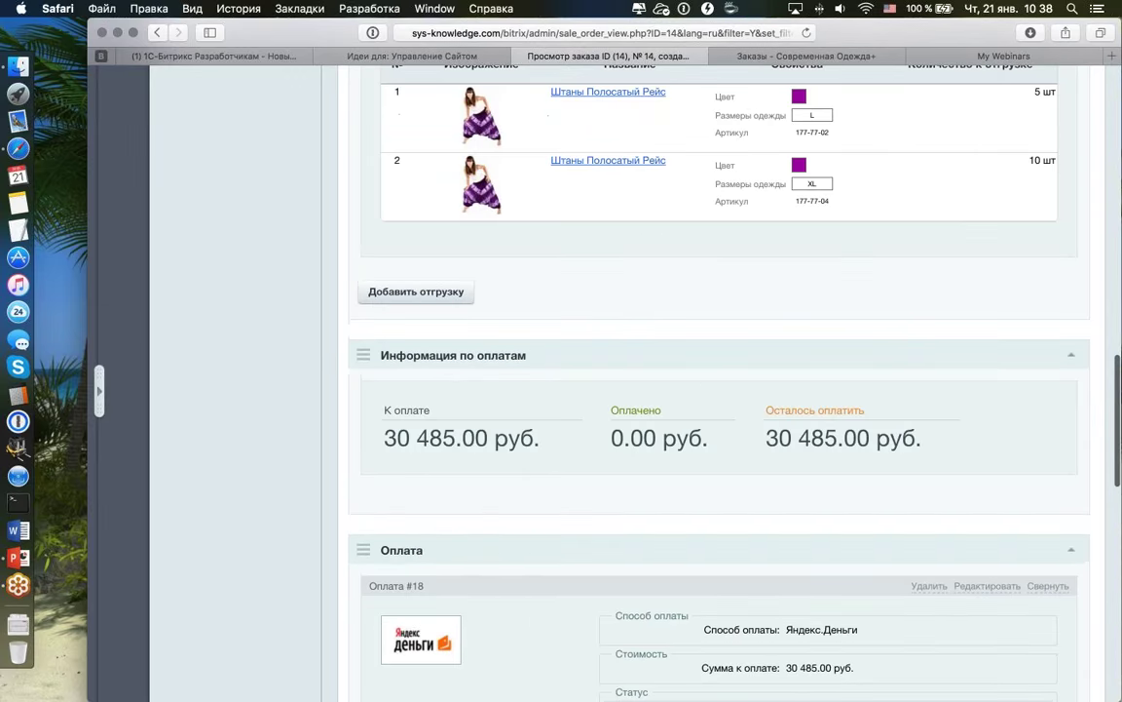
scroll(777, 368, "down", 4)
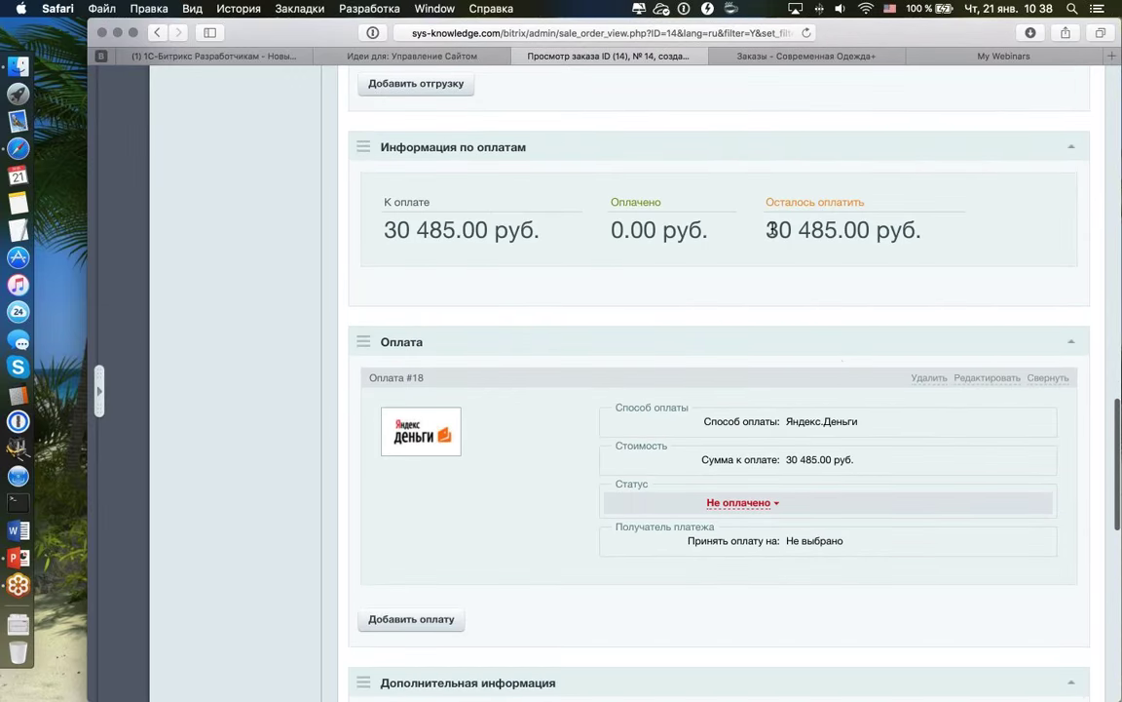
- Examine the order's shipment contents, particularly the XL trousers' quantity, along with the delivery statuses, buyer details and payment totals
scroll(858, 386, "up", 5)
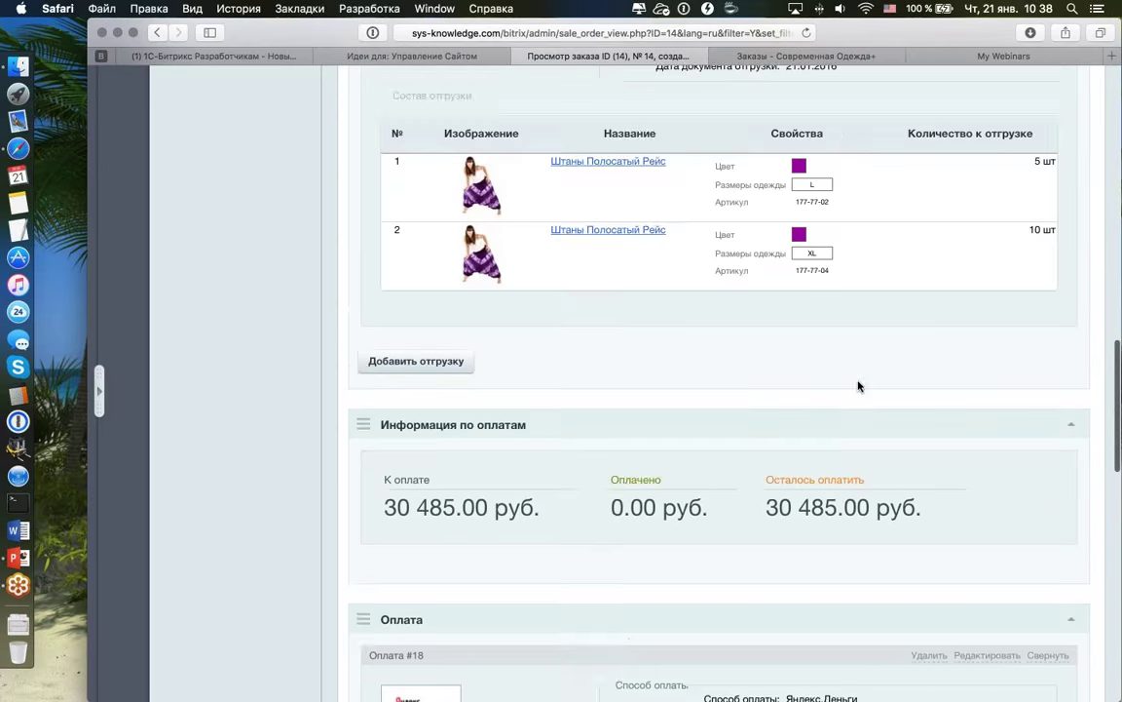
scroll(858, 386, "up", 6)
scroll(975, 487, "down", 1)
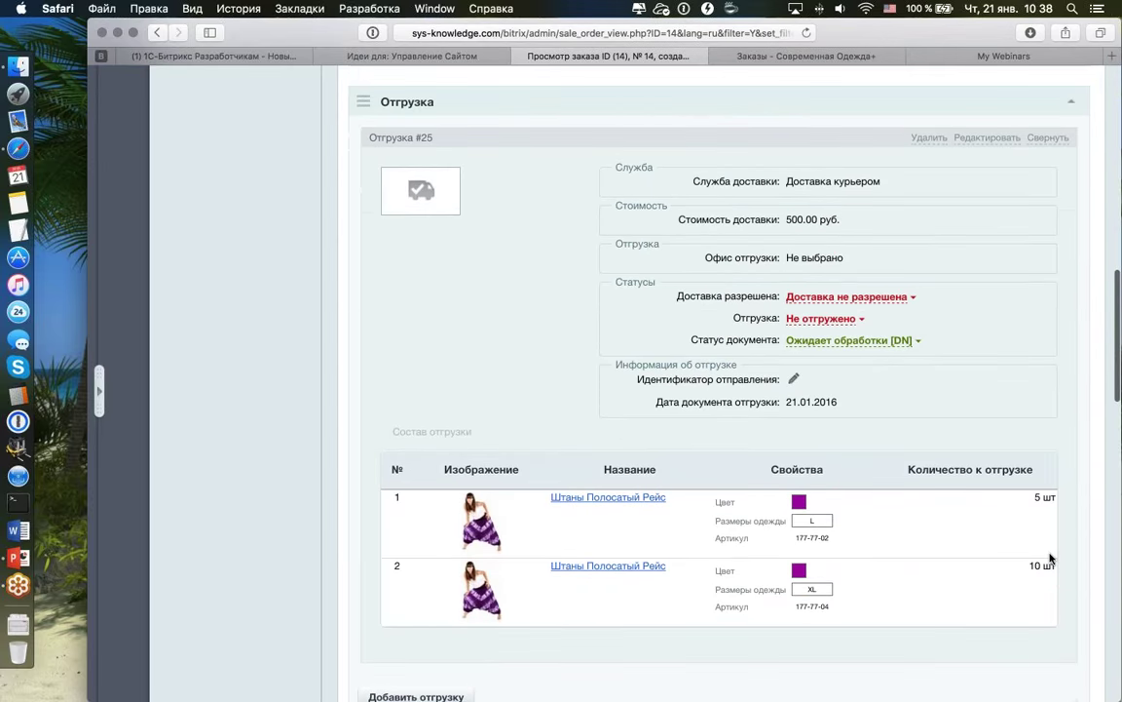
double_click(1035, 565)
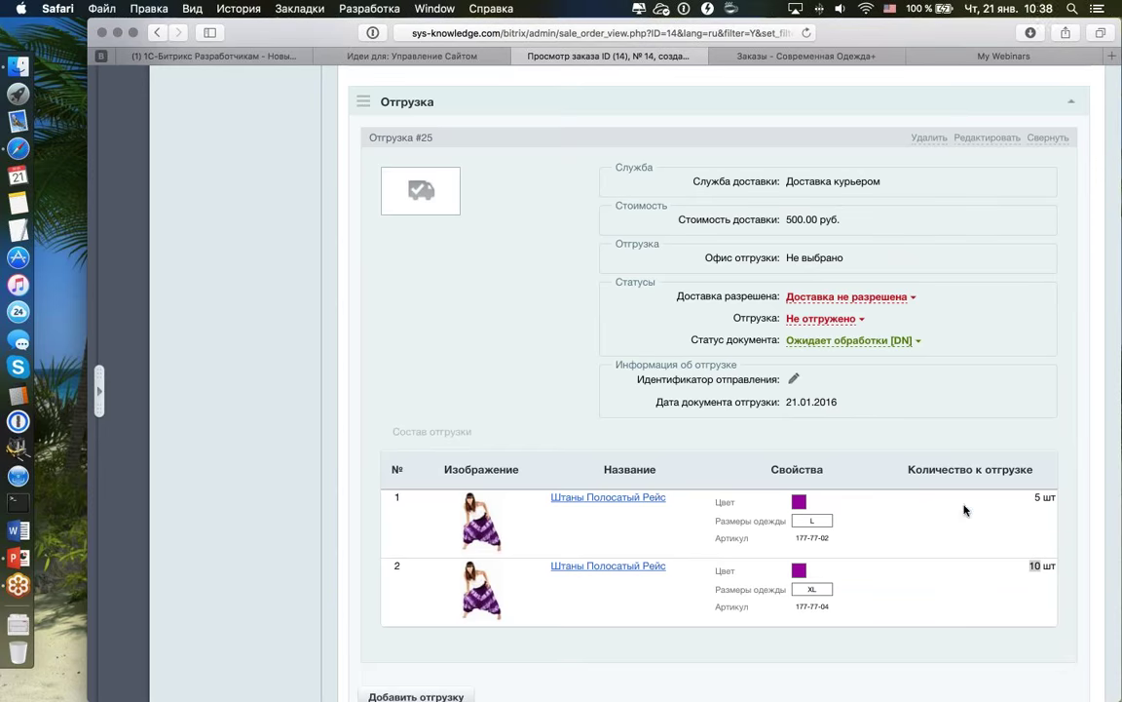
scroll(944, 477, "up", 1)
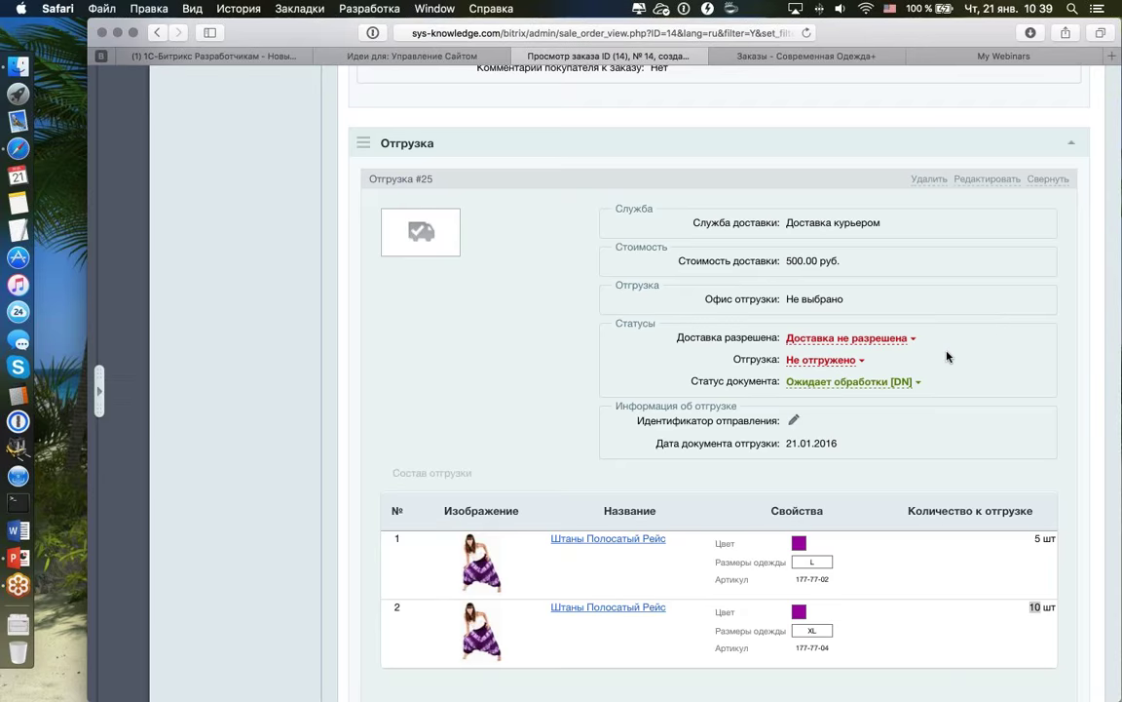
scroll(948, 356, "down", 2)
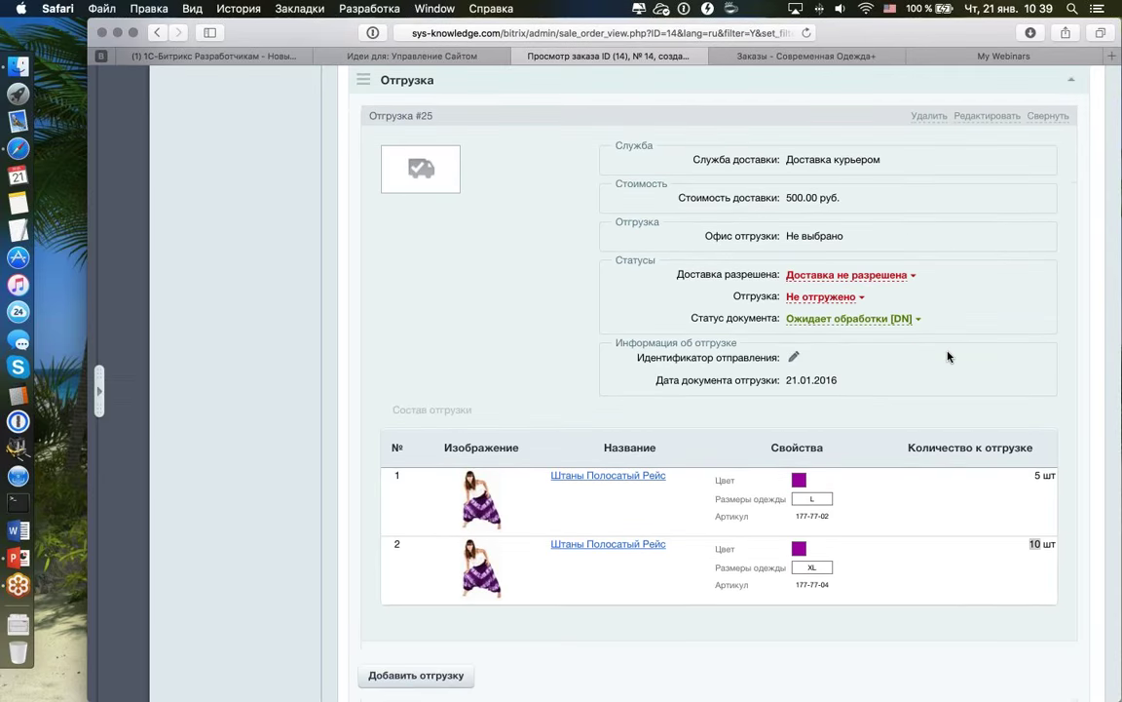
scroll(948, 357, "down", 1)
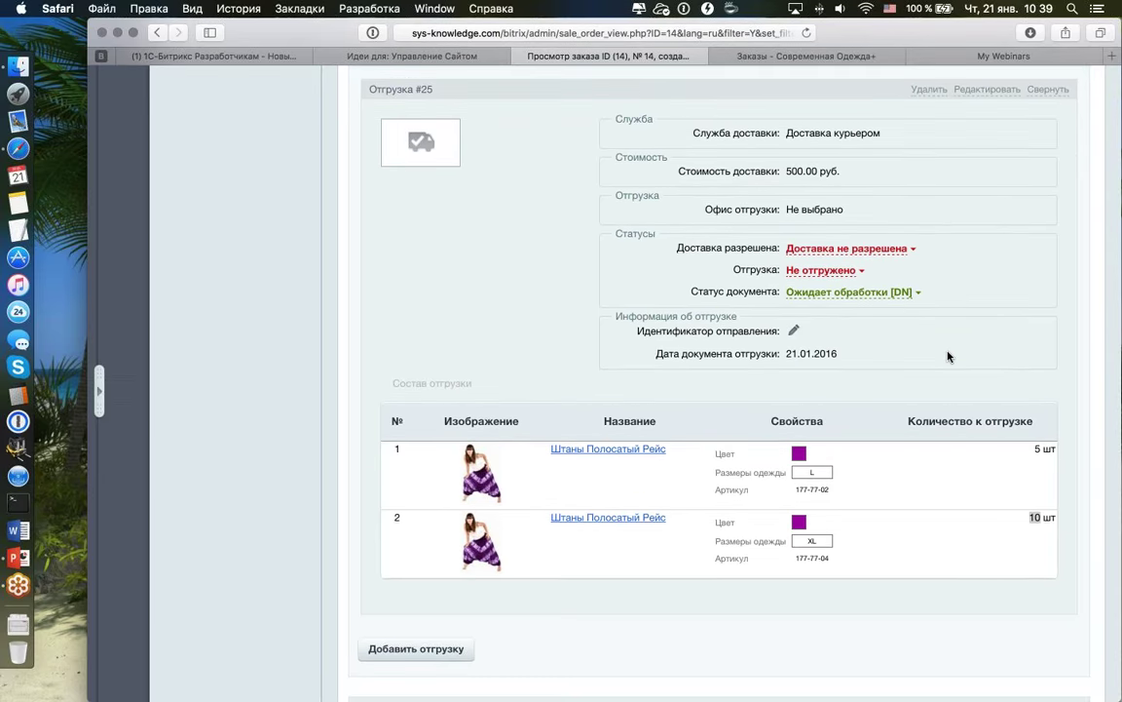
scroll(948, 357, "up", 15)
scroll(948, 357, "down", 5)
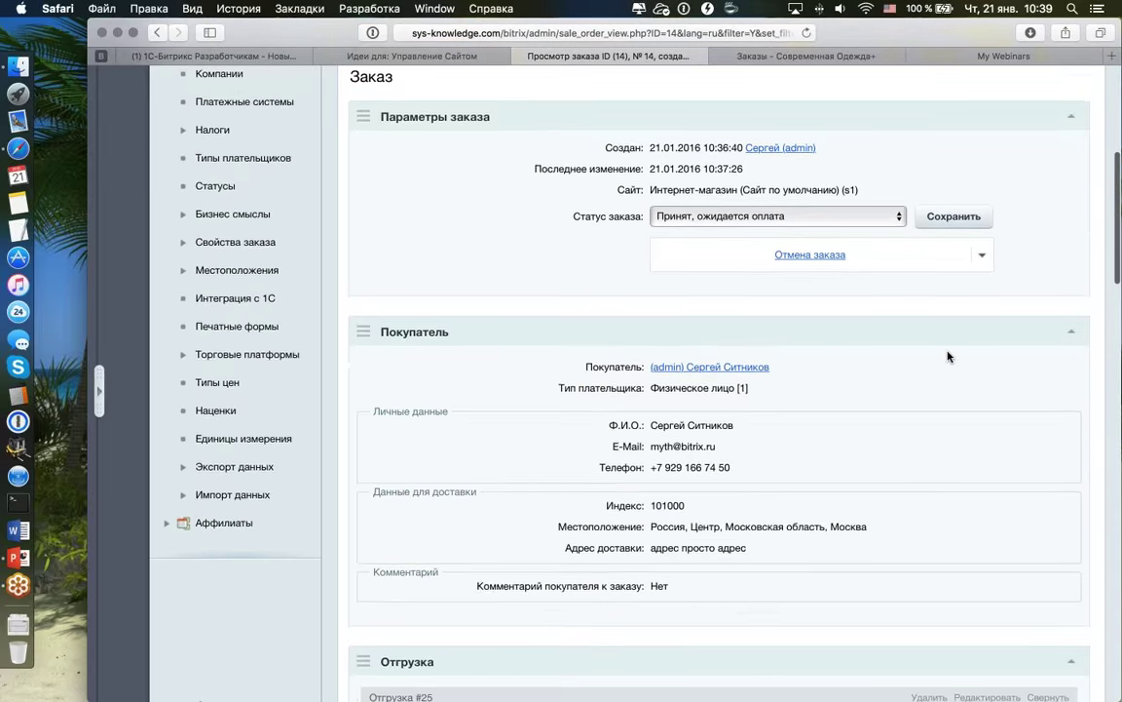
scroll(948, 357, "down", 10)
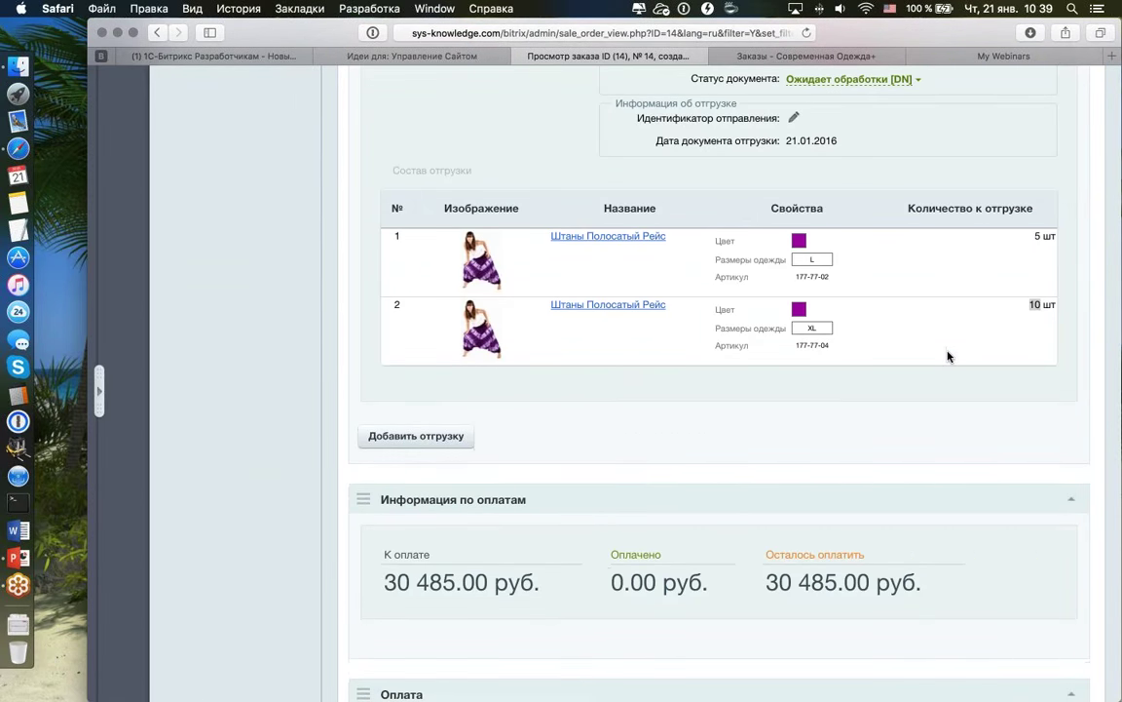
scroll(949, 357, "up", 1)
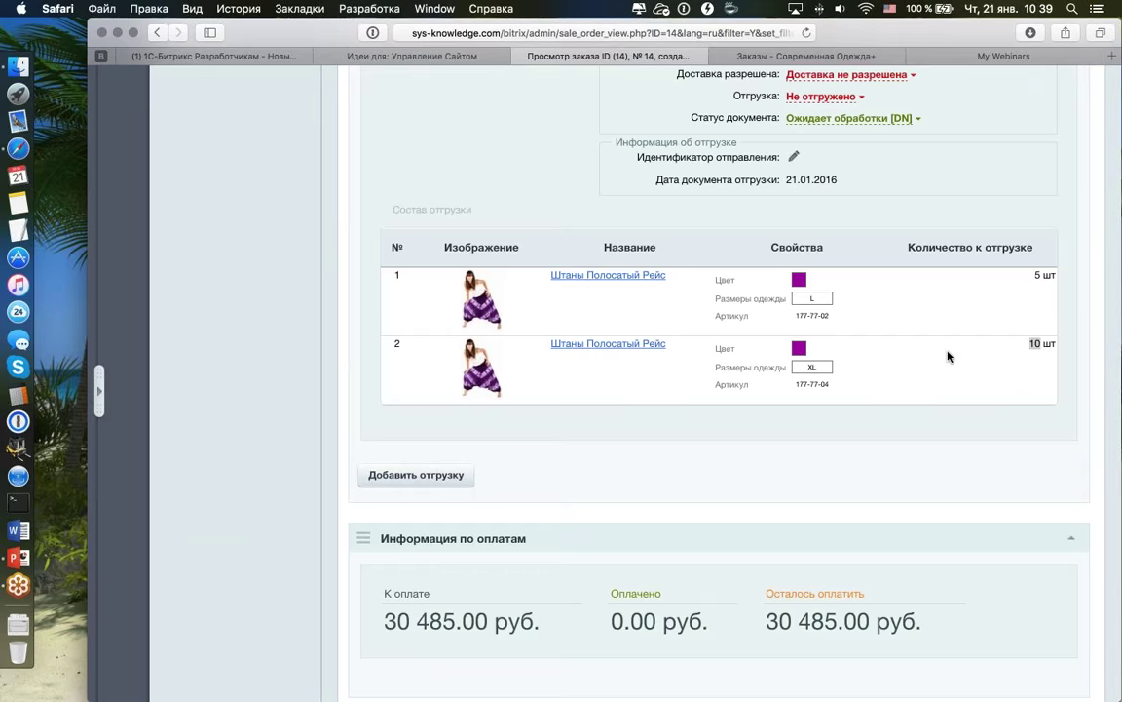
scroll(948, 357, "up", 2)
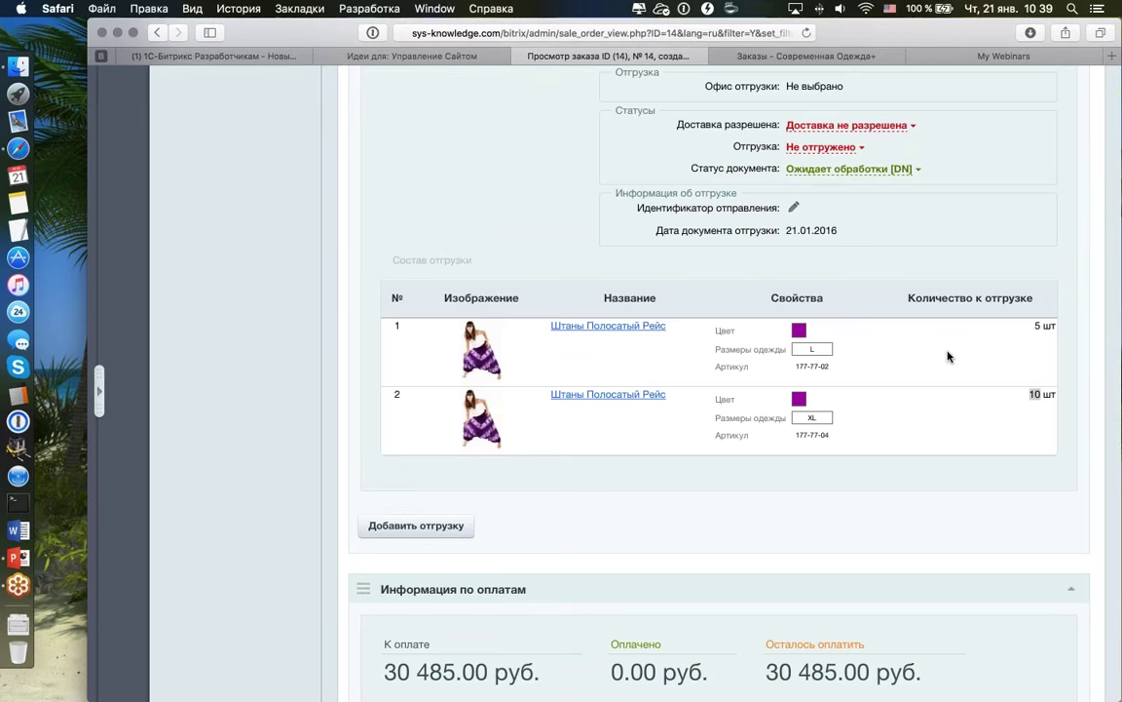
scroll(927, 409, "up", 1)
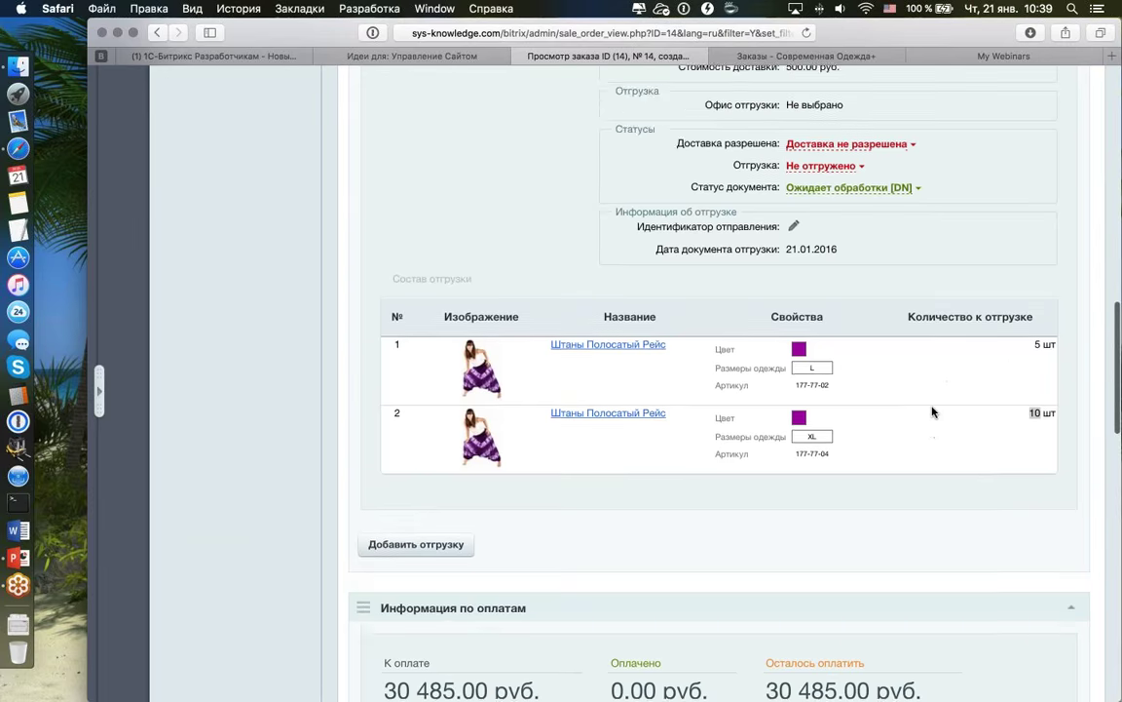
- Delete the order's existing courier shipment and confirm the deletion
scroll(931, 409, "up", 5)
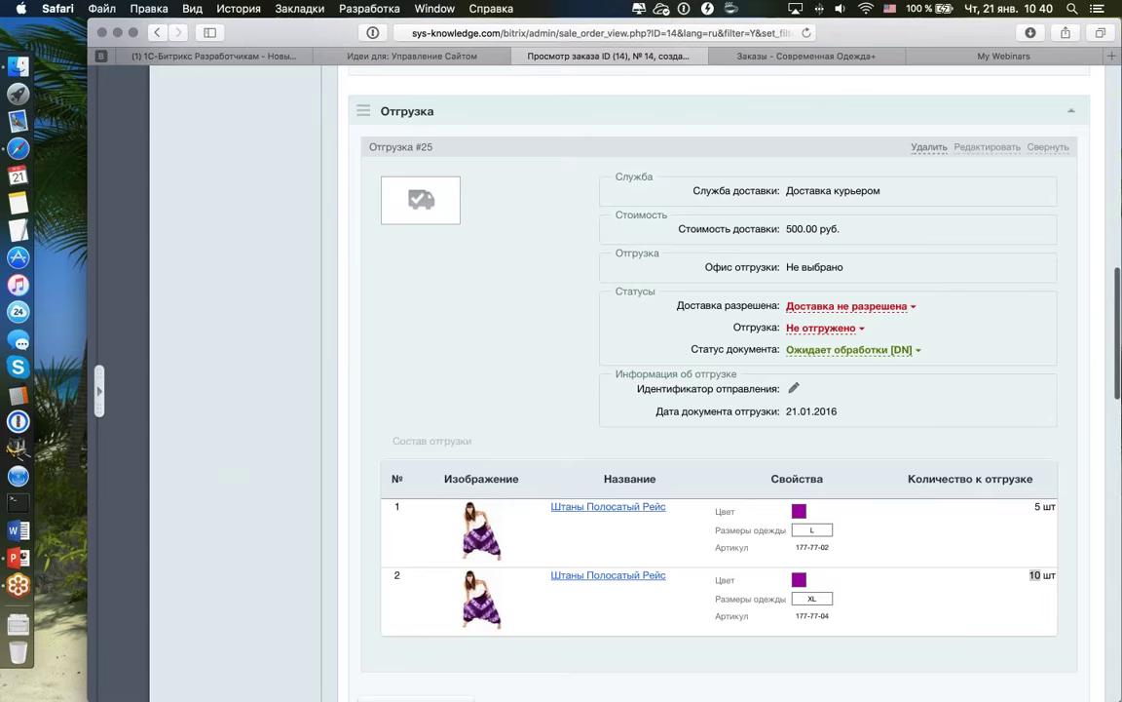
left_click(929, 146)
left_click(748, 387)
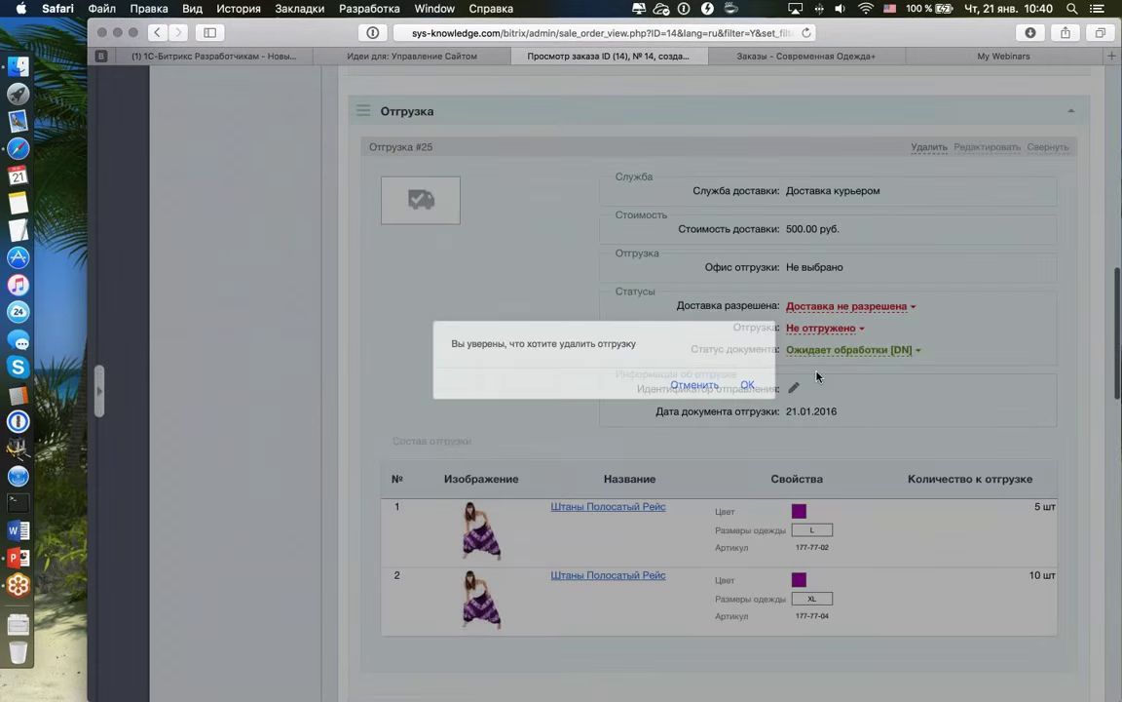
scroll(934, 264, "up", 2)
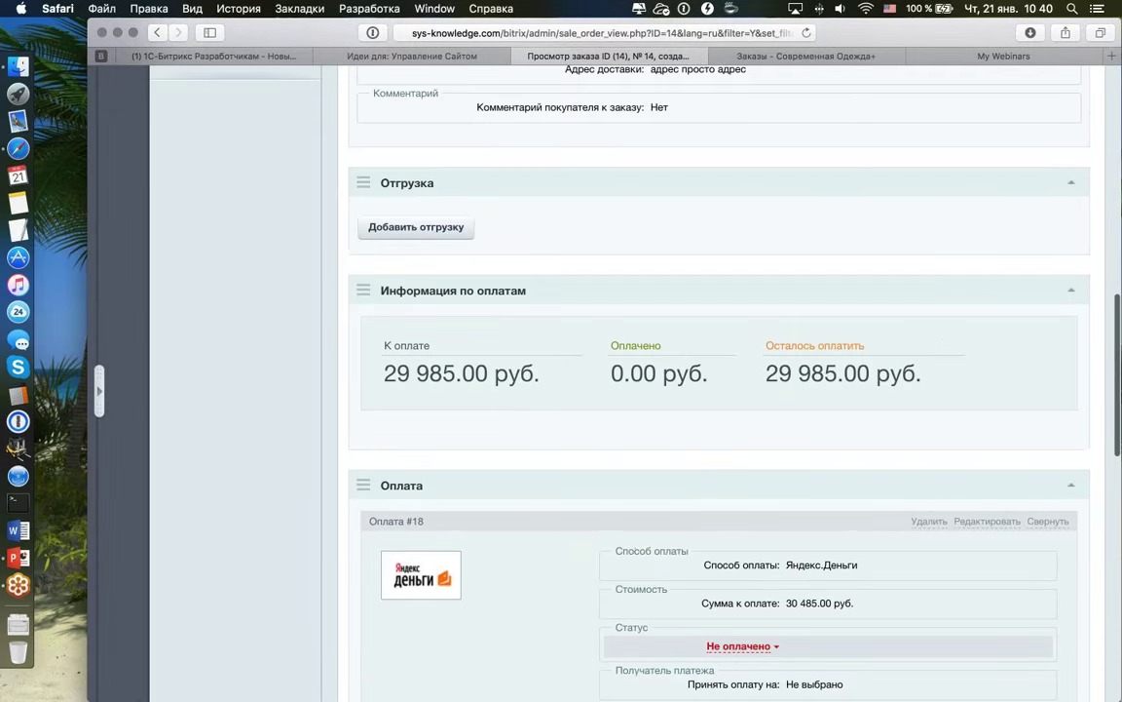
- Add a new shipment to the order and remove the size L "Штаны Полосатый Рейс" from its contents
scroll(733, 292, "up", 3)
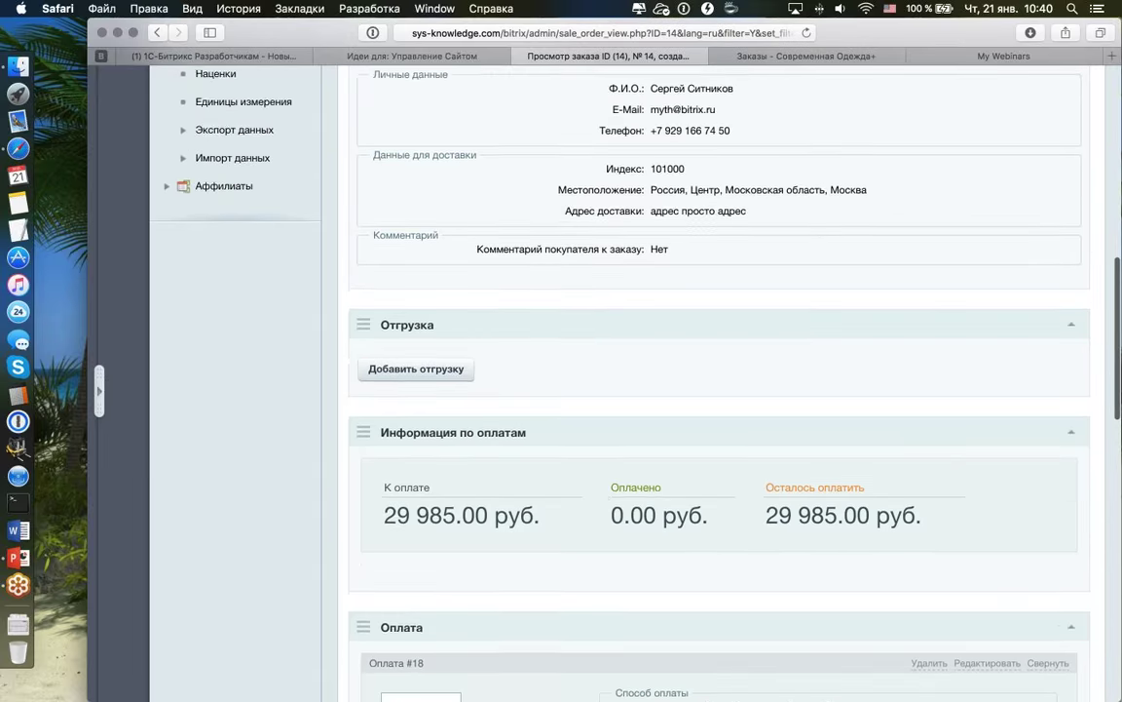
left_click(416, 367)
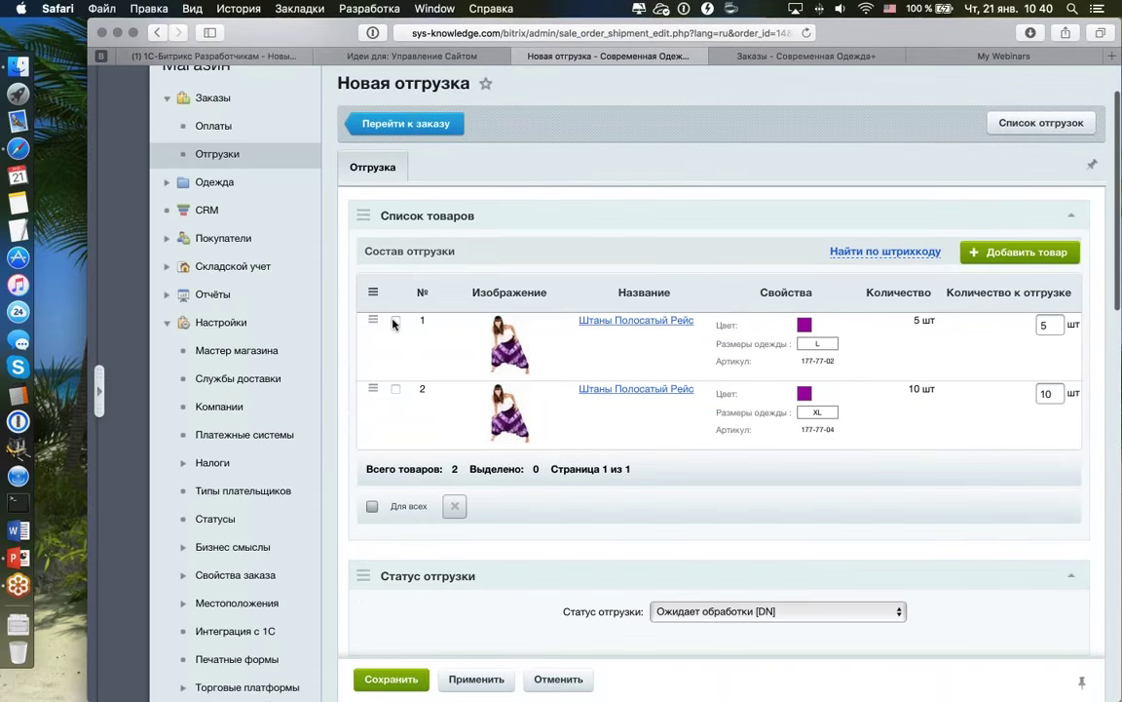
left_click(395, 321)
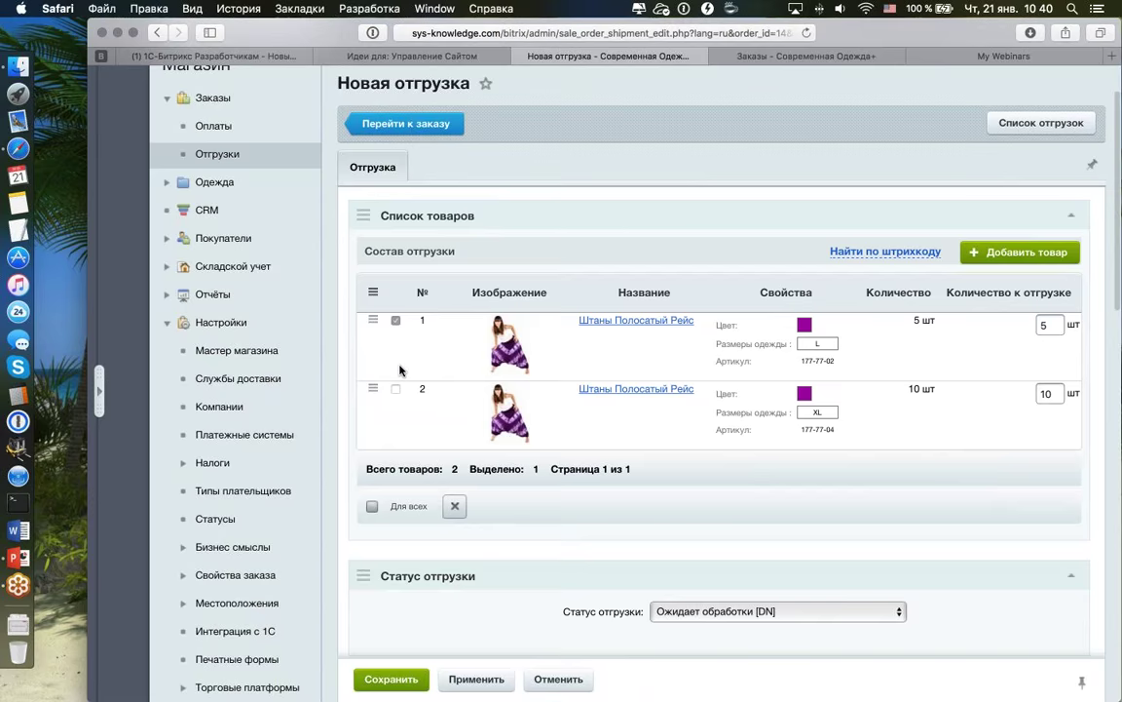
left_click(456, 508)
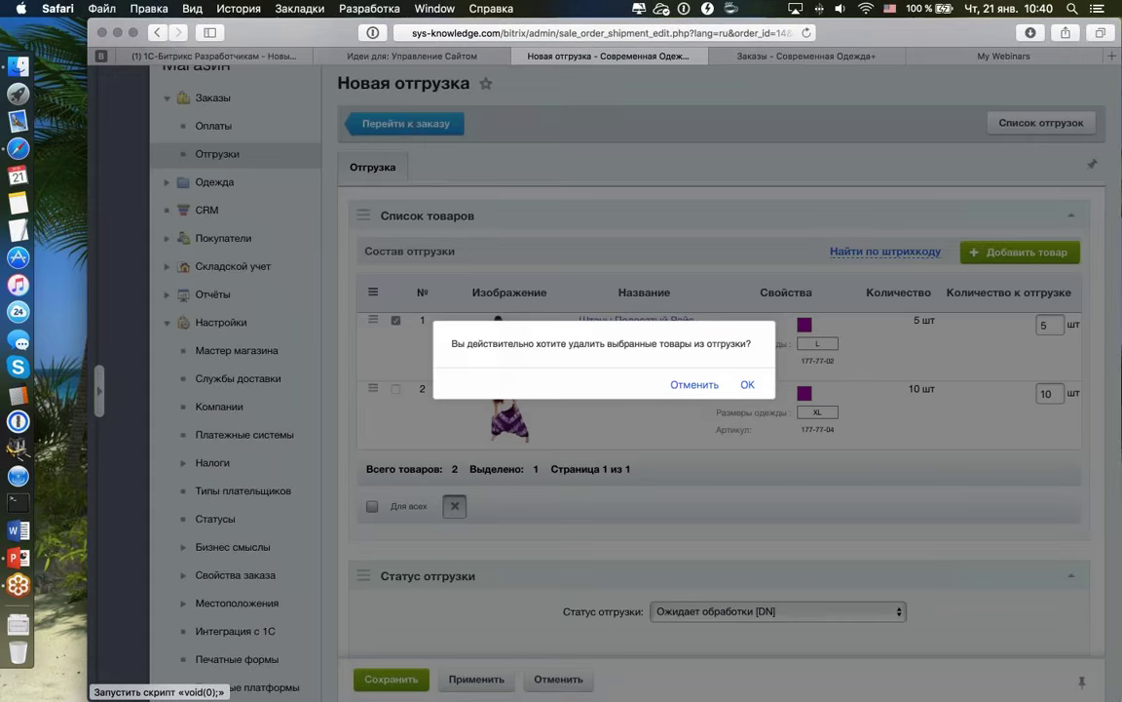
left_click(746, 386)
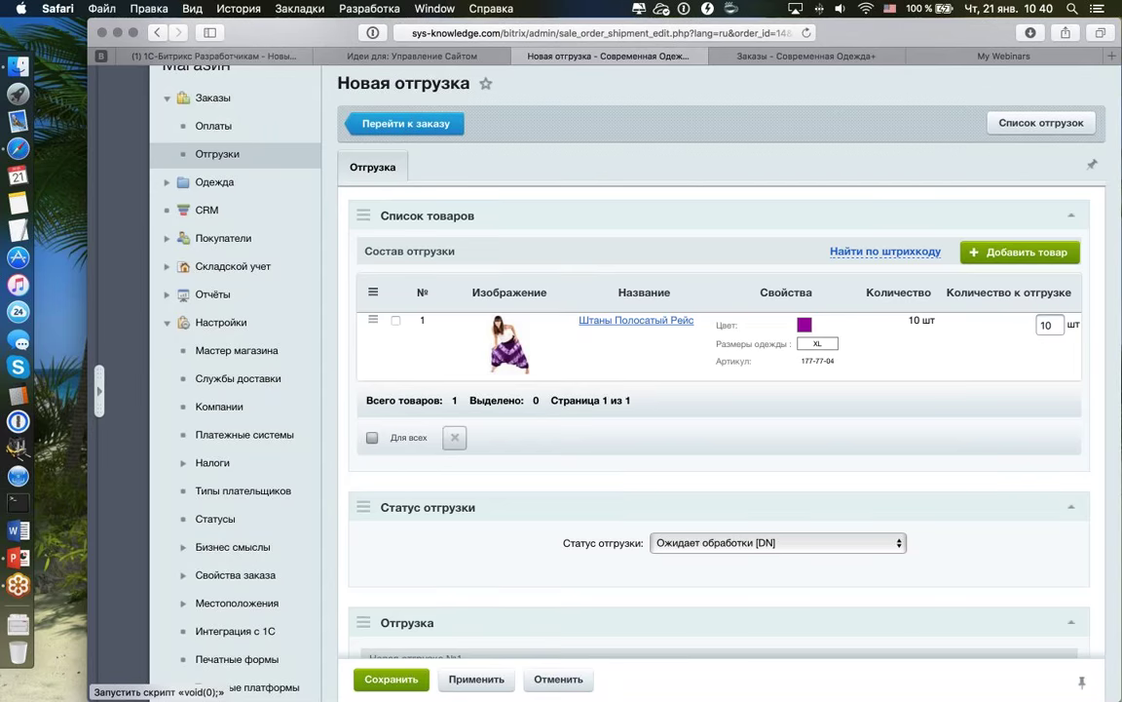
- Set the shipping quantity of the XL "Штаны Полосатый Рейс" to 5 and save the new shipment
double_click(1045, 325)
type("5")
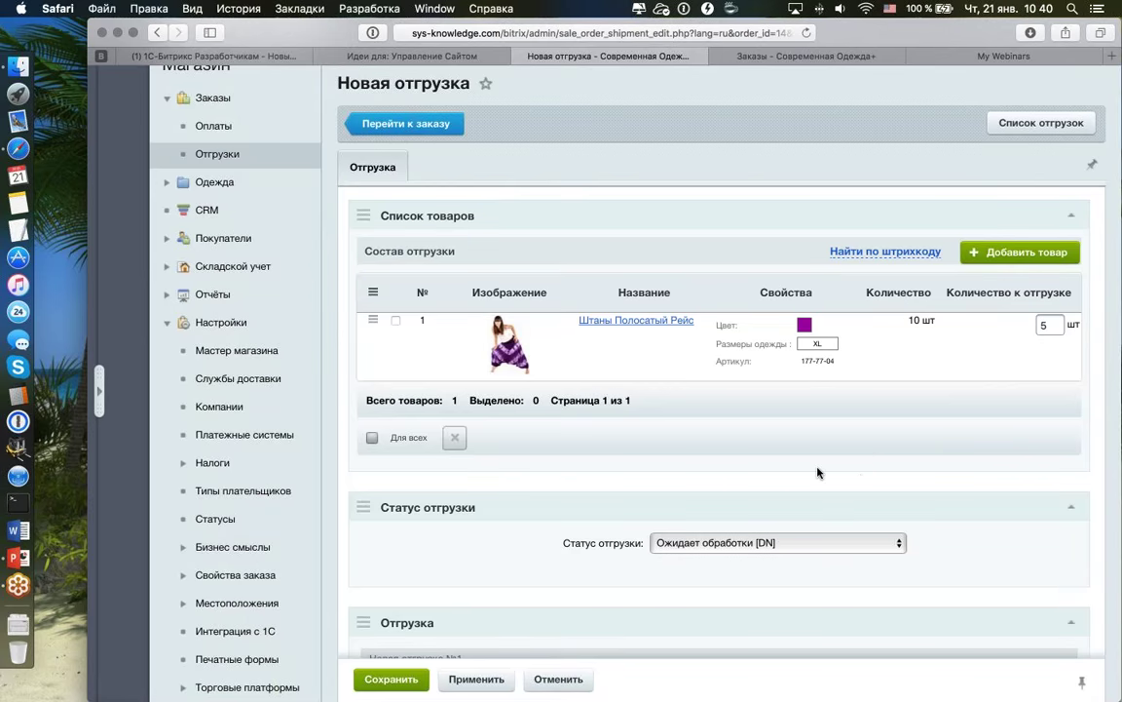
left_click(403, 683)
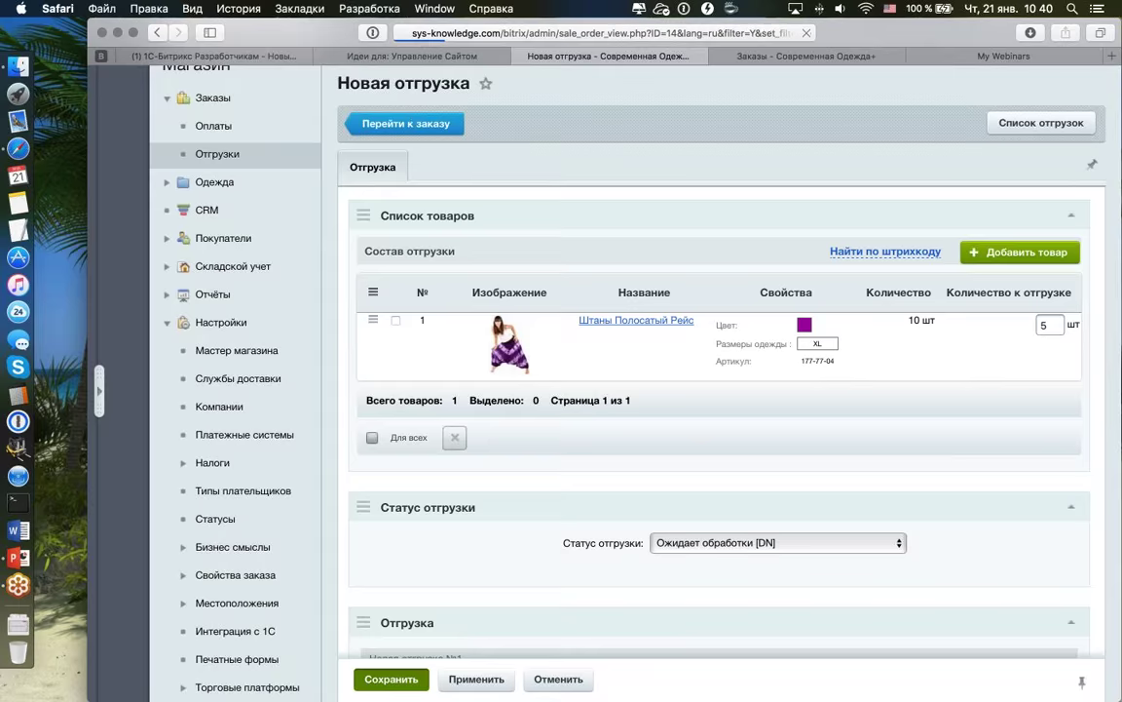
- Compare the new shipment's contents with the ordered goods, and check the payment section and order cost totals
scroll(755, 506, "down", 10)
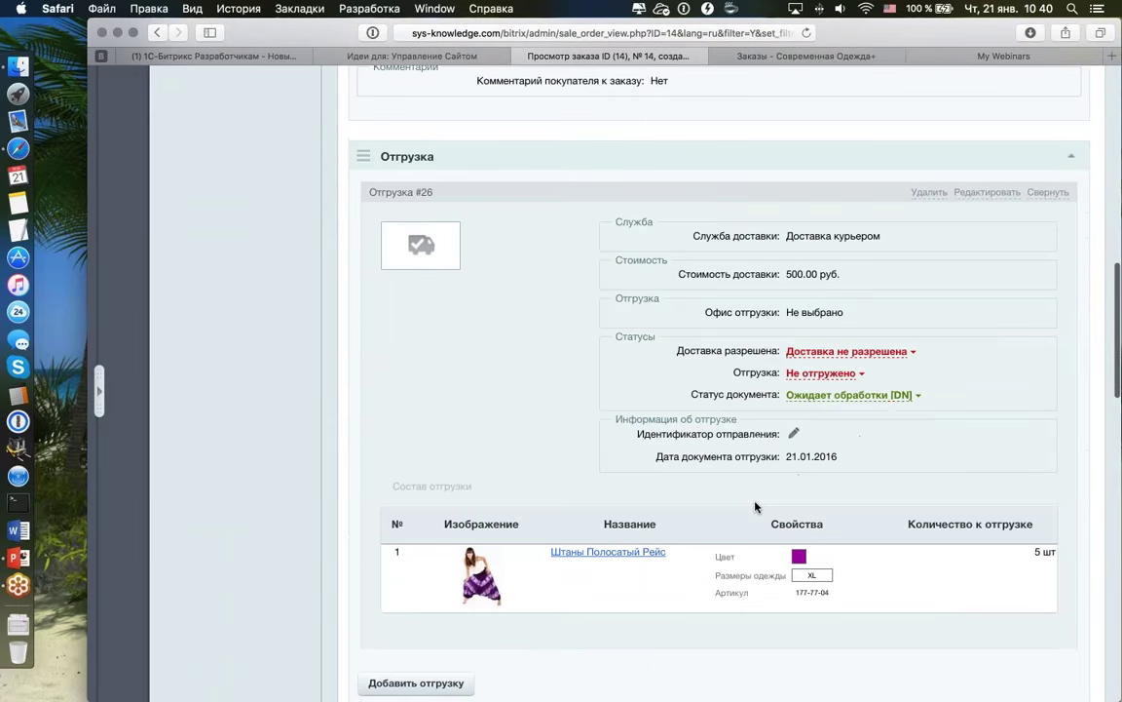
scroll(682, 390, "down", 1)
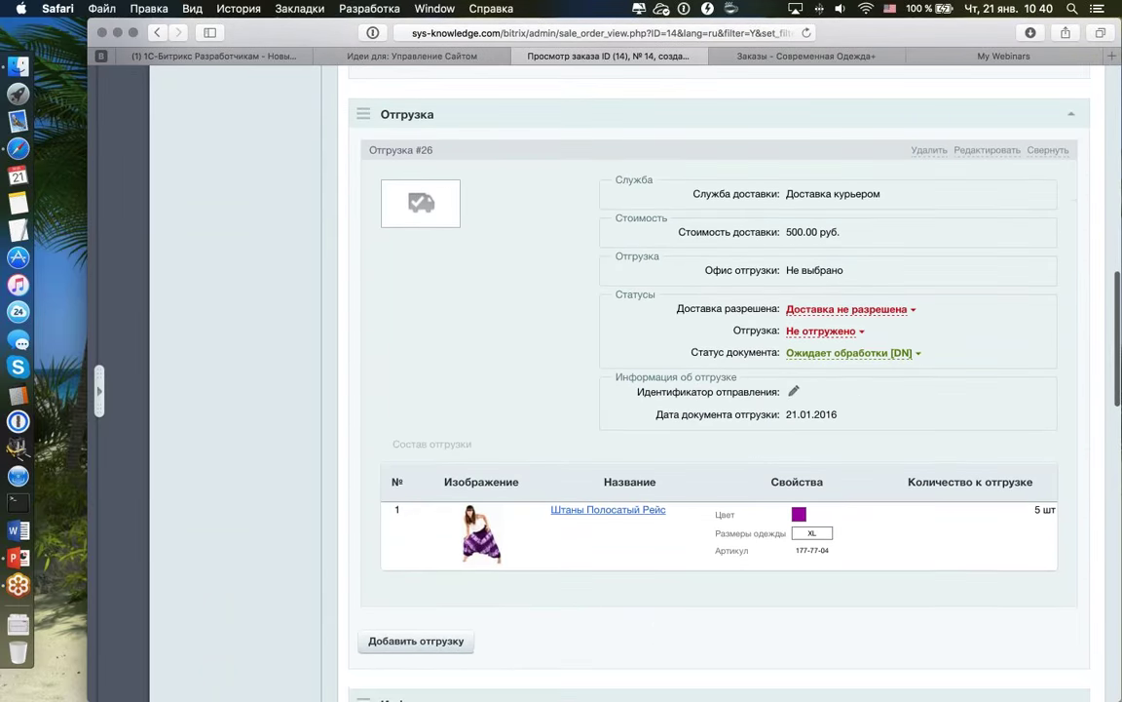
scroll(834, 461, "down", 10)
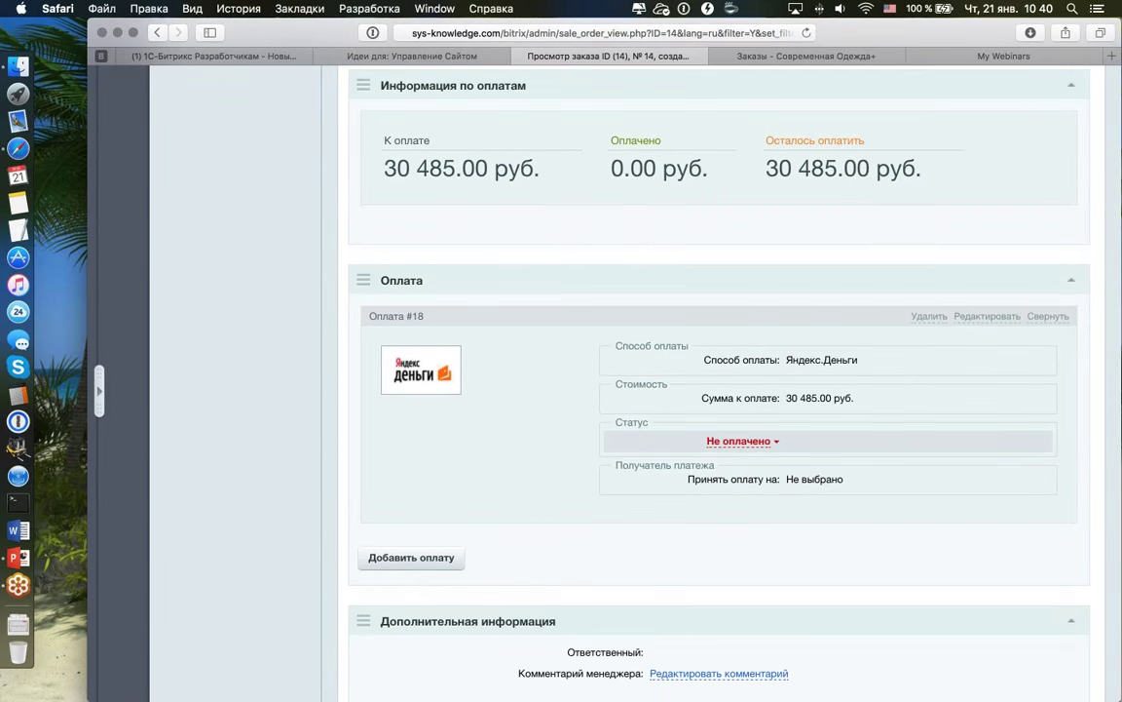
scroll(893, 224, "down", 1)
scroll(893, 224, "down", 15)
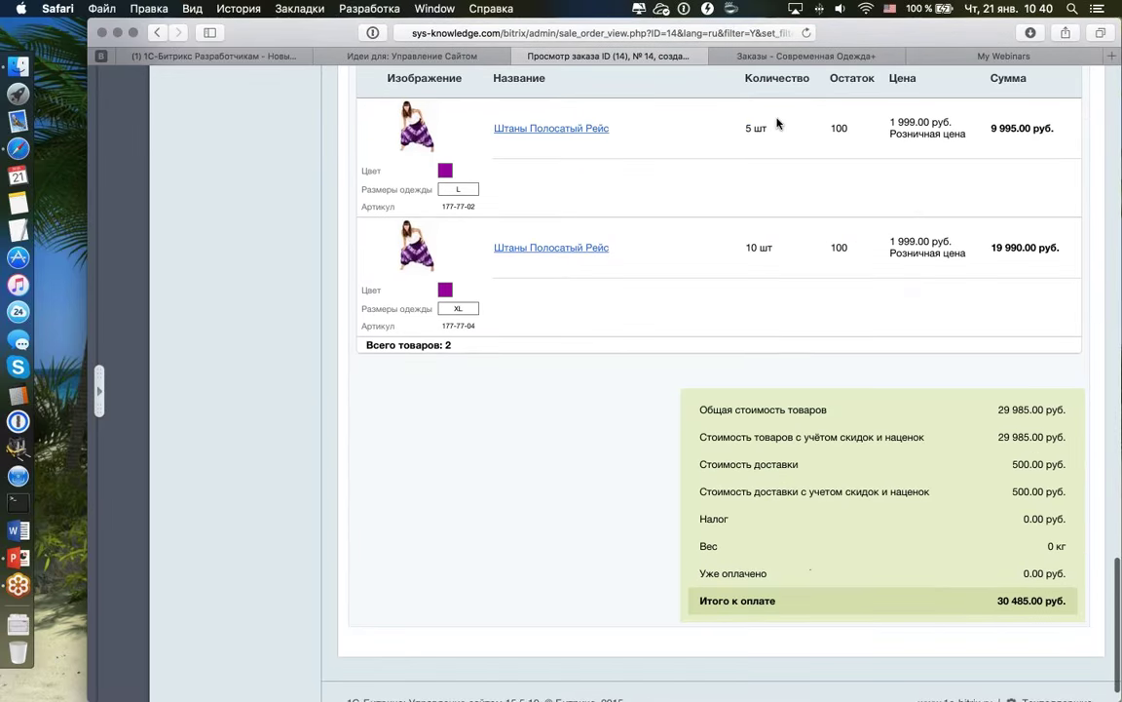
scroll(780, 217, "up", 1)
scroll(780, 217, "up", 20)
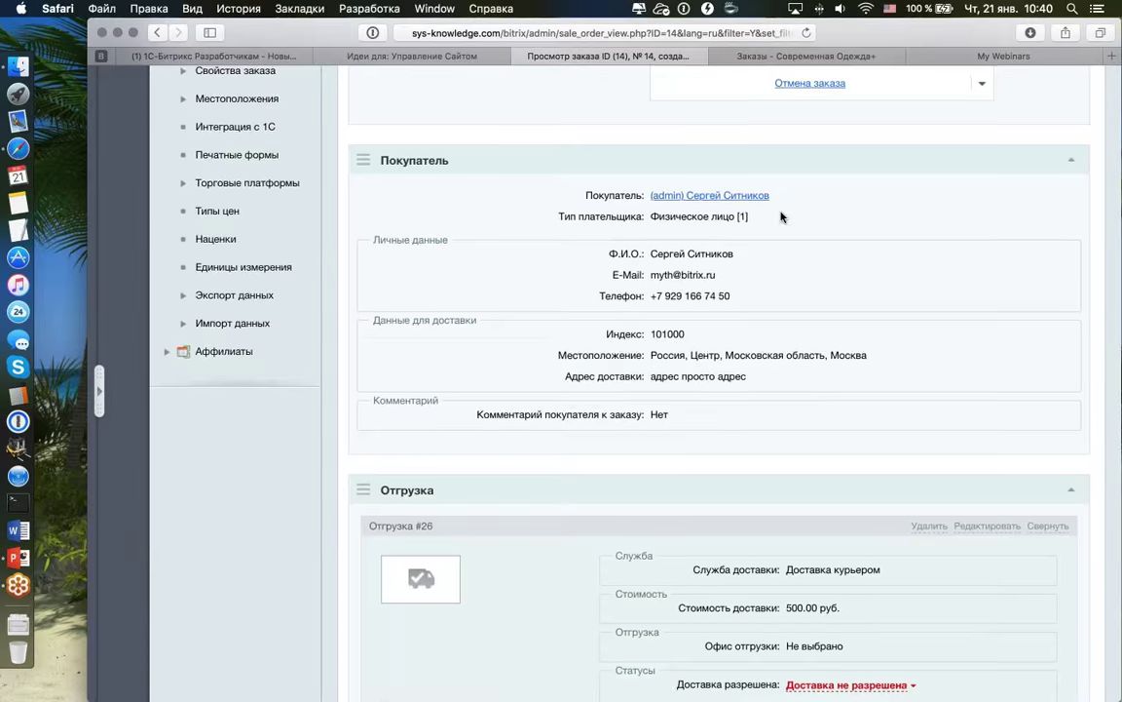
scroll(781, 216, "down", 20)
scroll(781, 216, "up", 8)
scroll(780, 216, "down", 4)
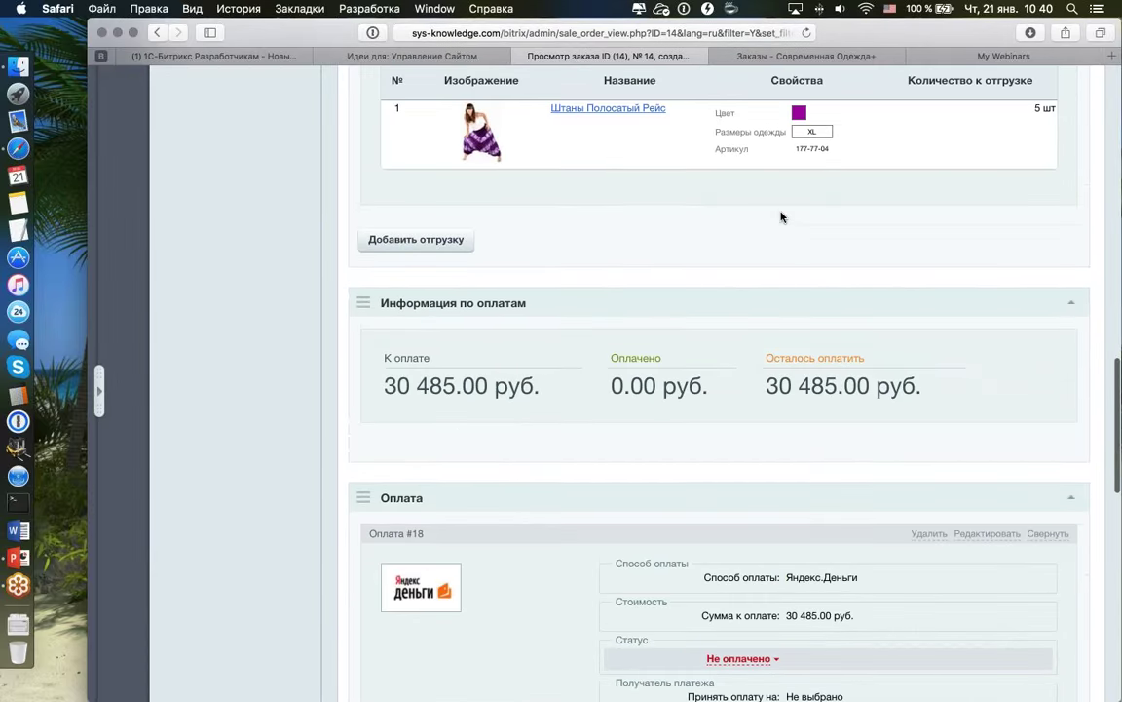
scroll(780, 216, "up", 20)
scroll(780, 216, "up", 5)
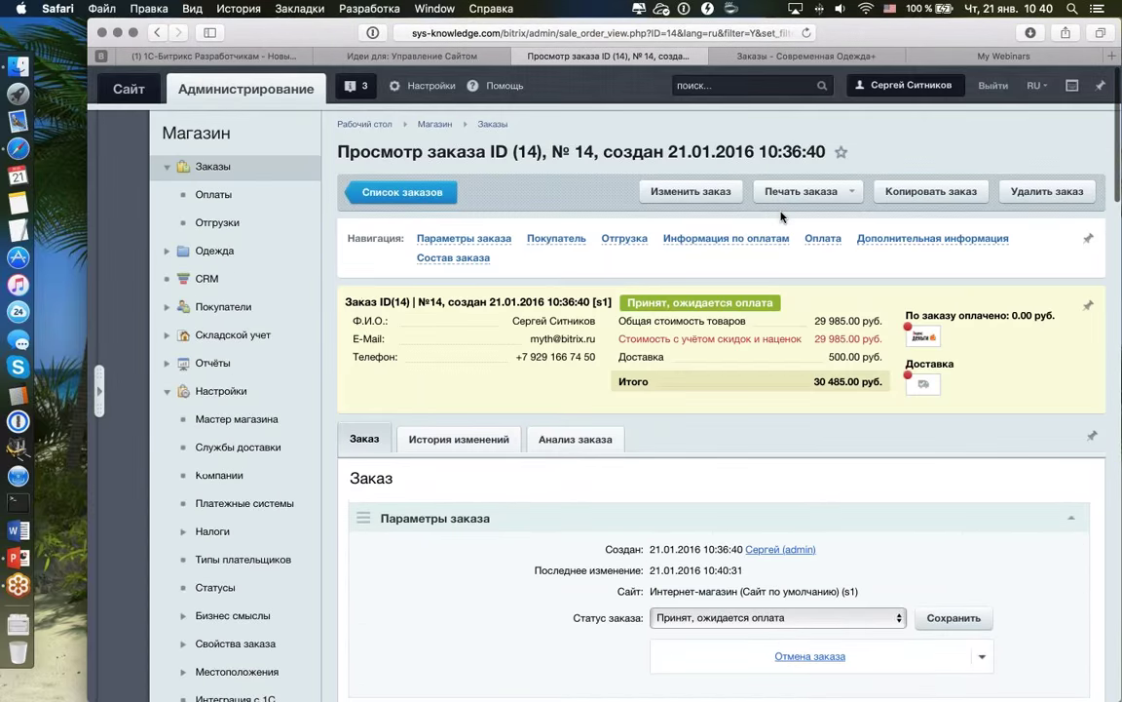
- Open the order analysis and review the planned, shipped and remaining quantities and the linked documents
scroll(740, 222, "down", 4)
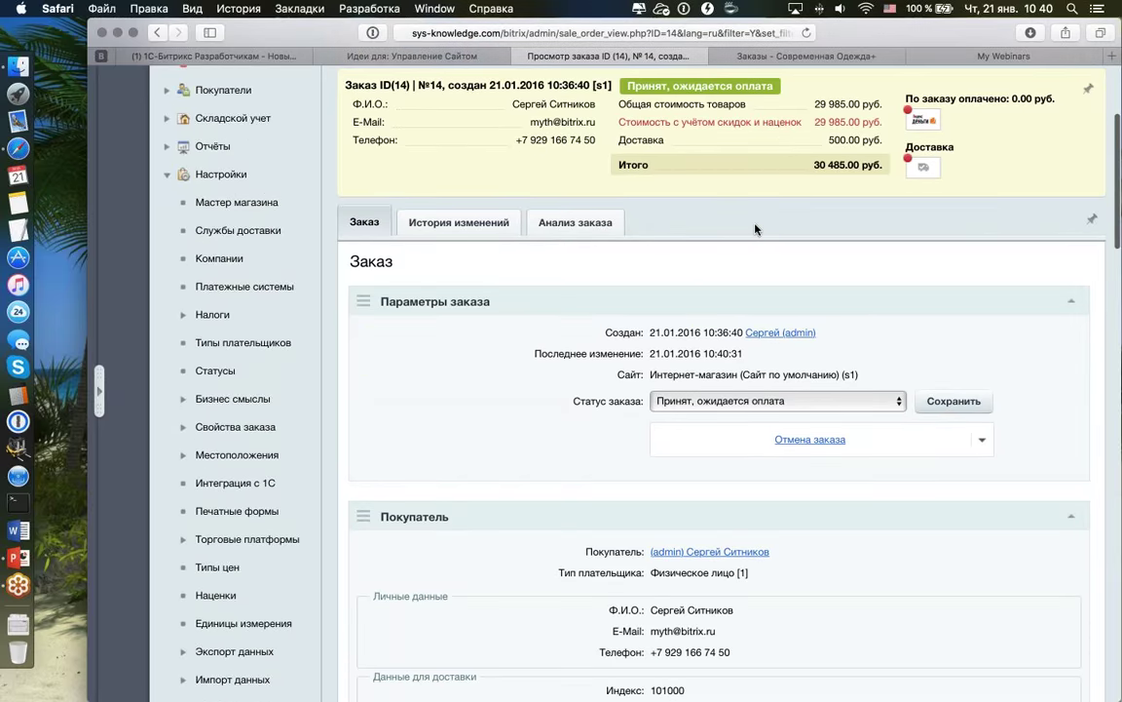
left_click(600, 233)
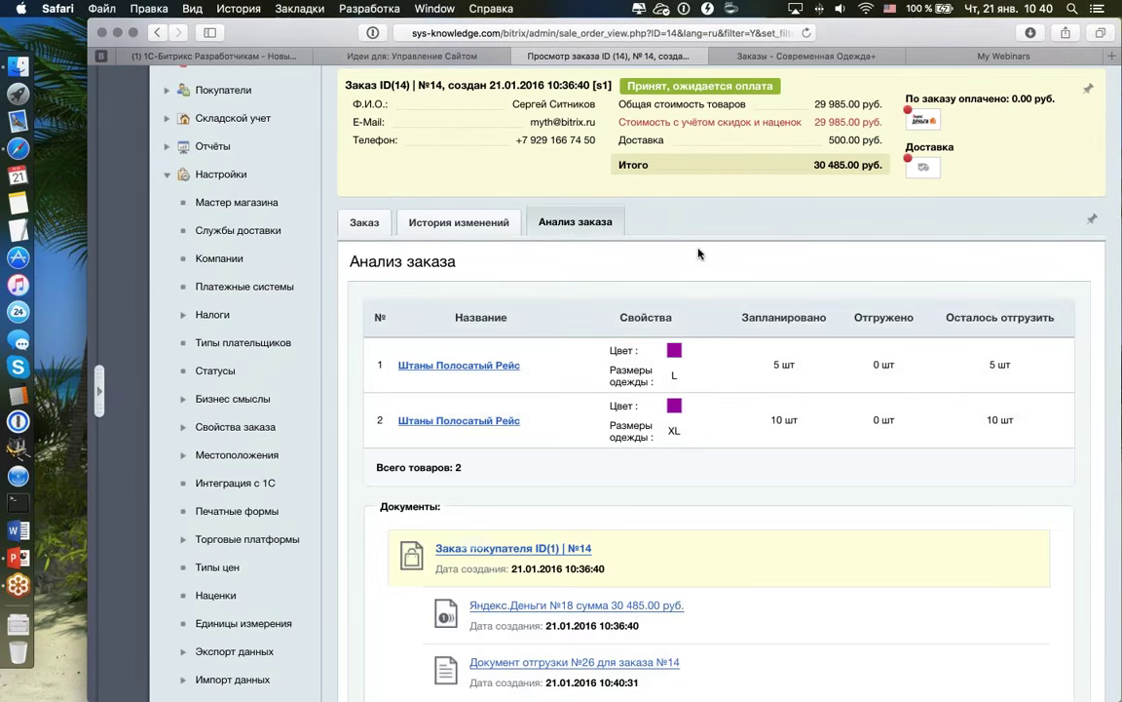
scroll(759, 268, "down", 2)
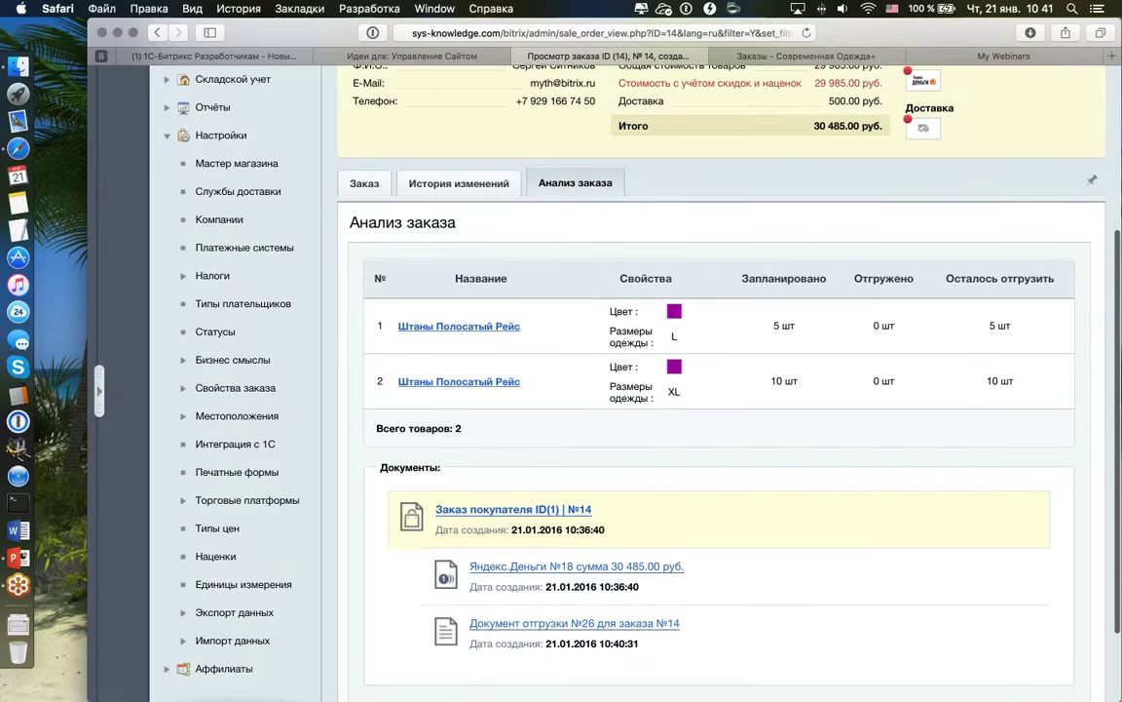
scroll(679, 426, "down", 2)
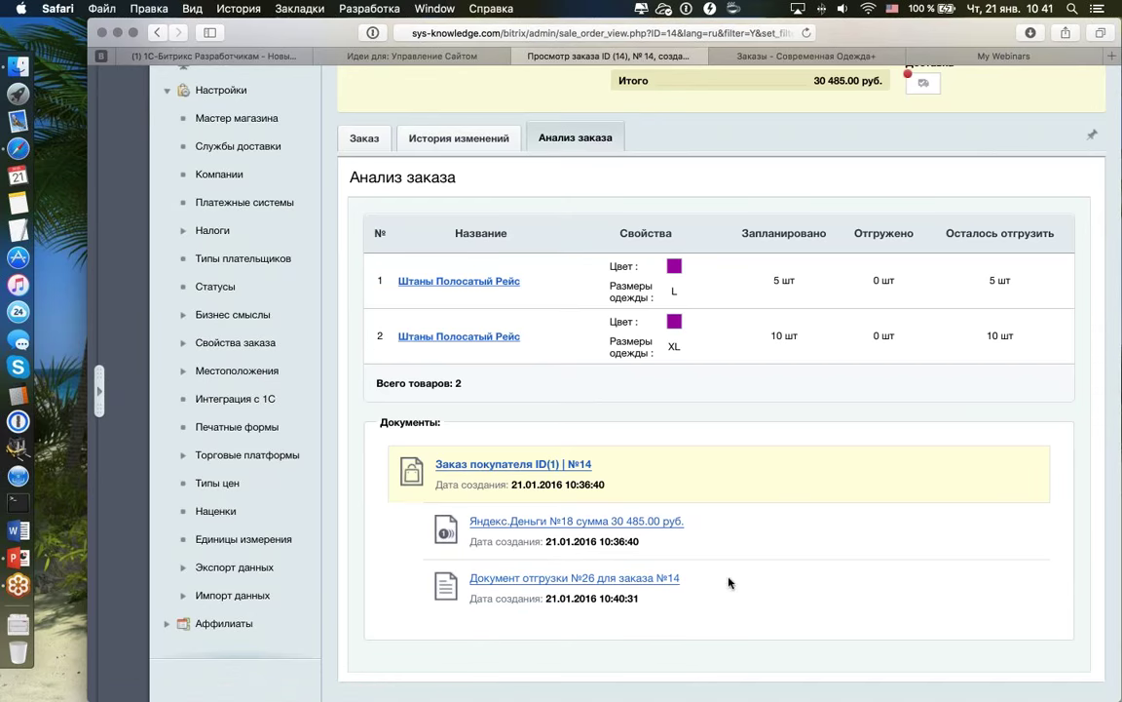
- Open the shipment document linked in the order analysis in a new browser tab and review its contents
right_click(538, 578)
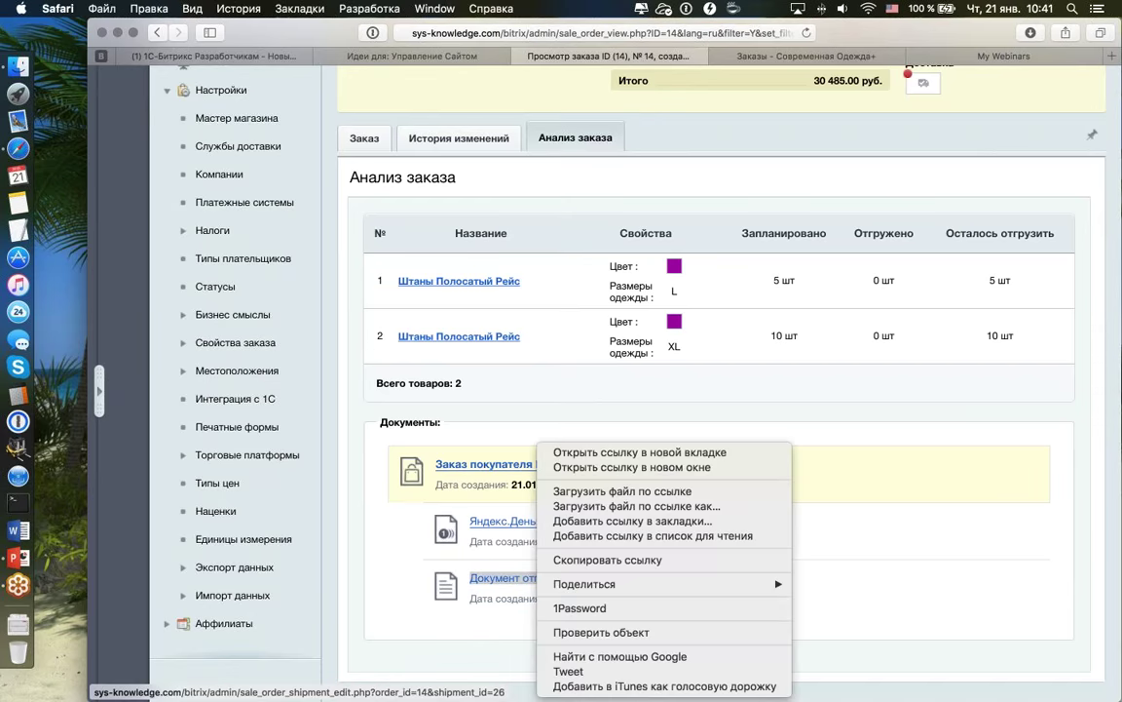
left_click(623, 452)
left_click(698, 58)
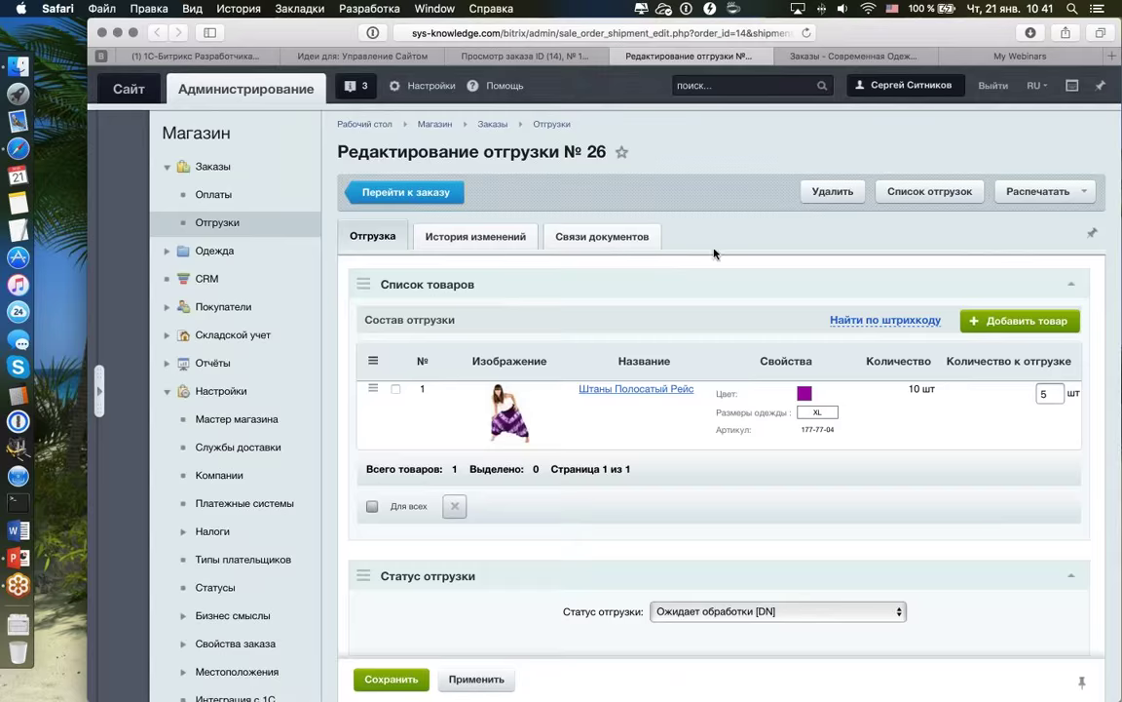
scroll(714, 251, "down", 5)
scroll(714, 250, "up", 5)
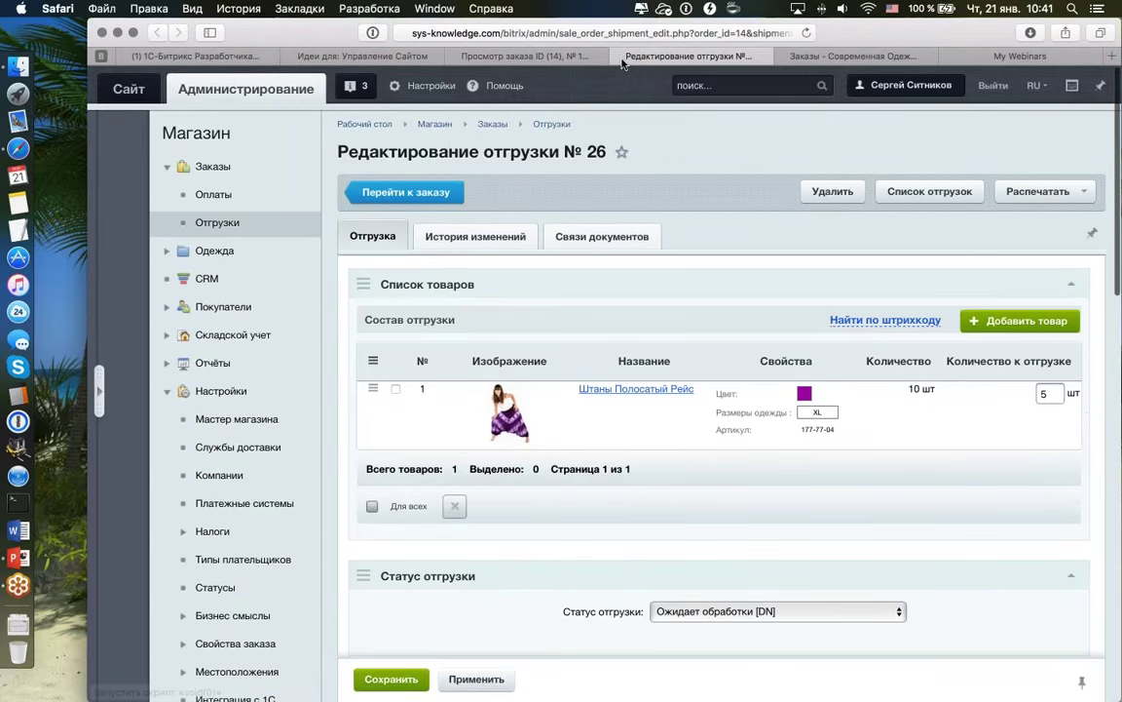
- Close the shipment document, open the linked Яндекс.Деньги payment in a new browser tab, and return to the order analysis
key("super+w")
right_click(536, 468)
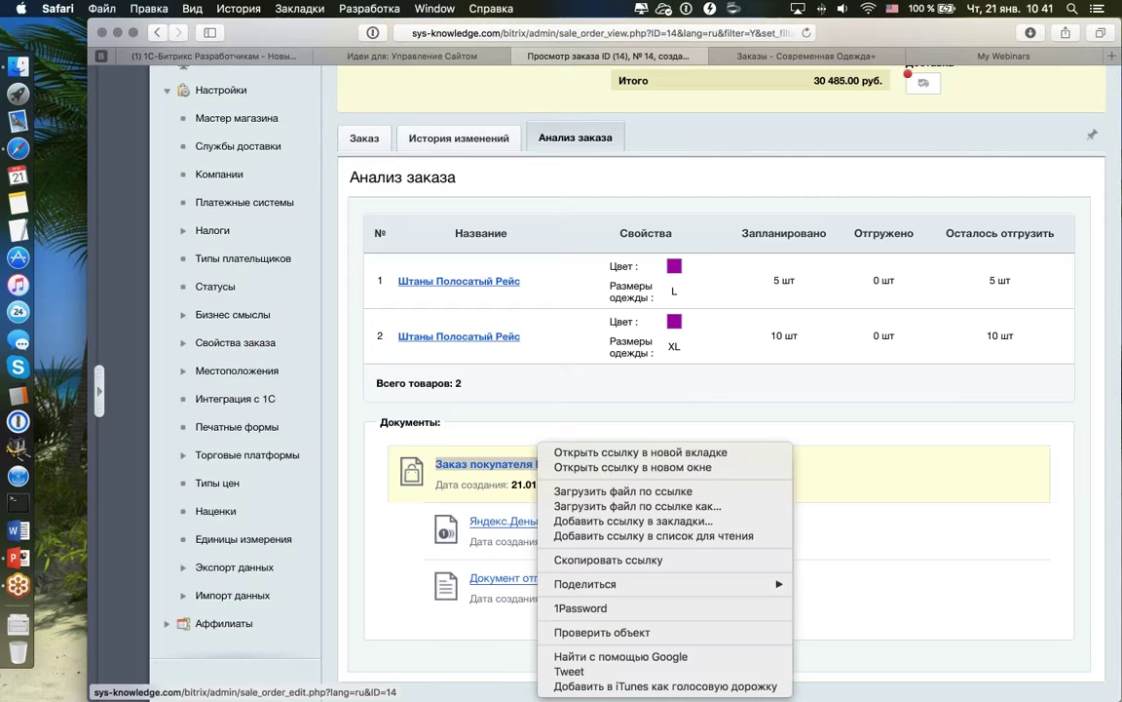
right_click(500, 523)
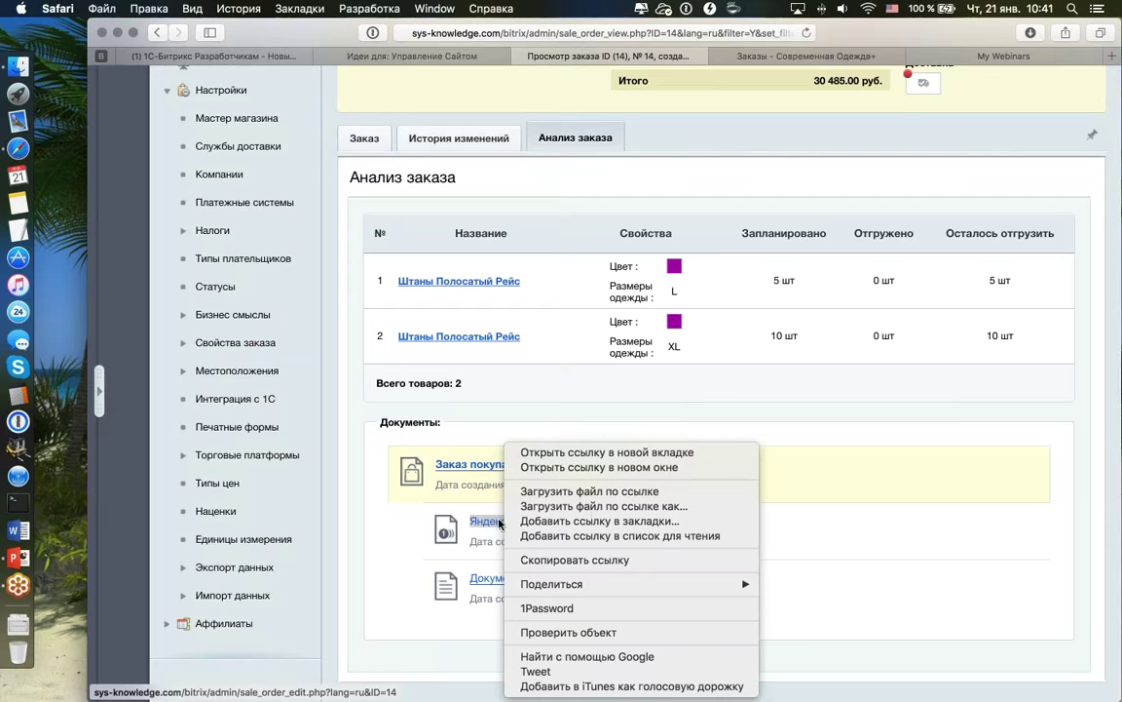
left_click(599, 452)
left_click(704, 57)
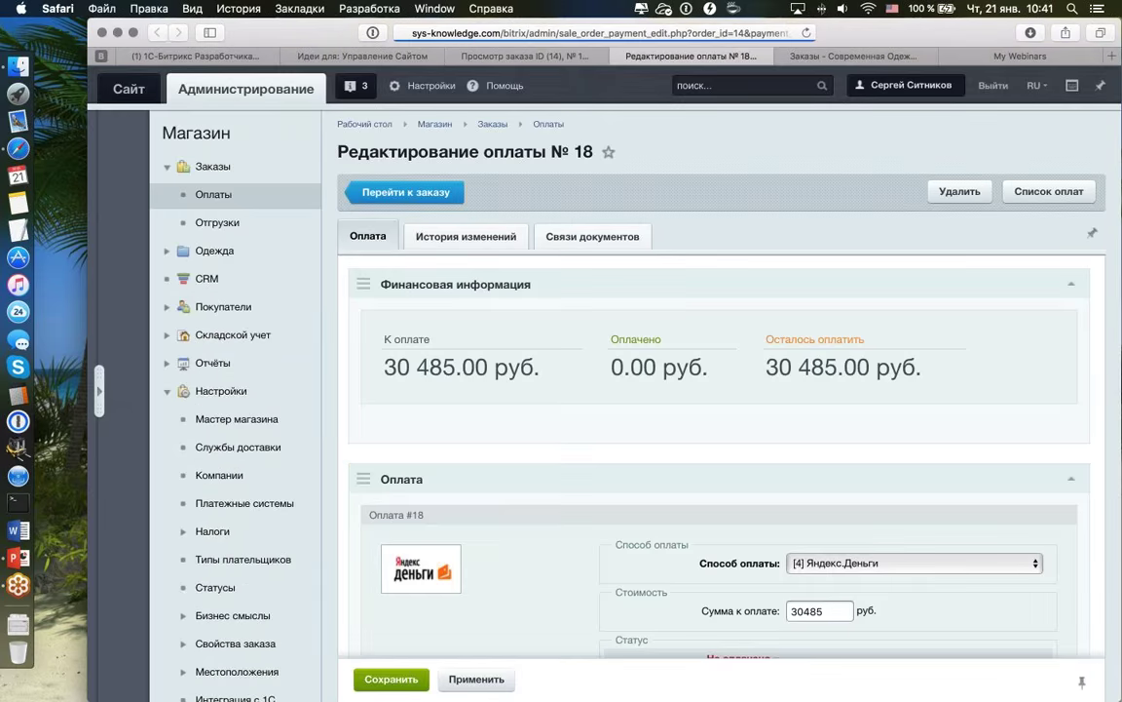
key("super+w")
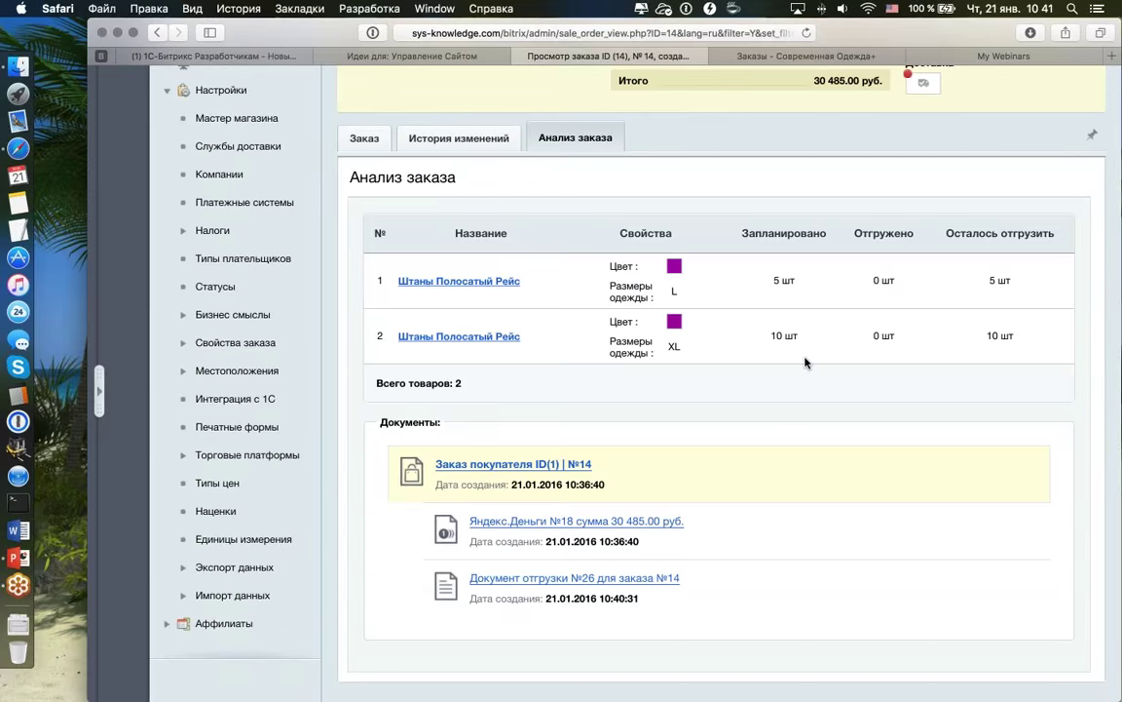
- Examine the planned, shipped and remaining quantities of the ordered items in the order analysis
scroll(806, 364, "up", 2)
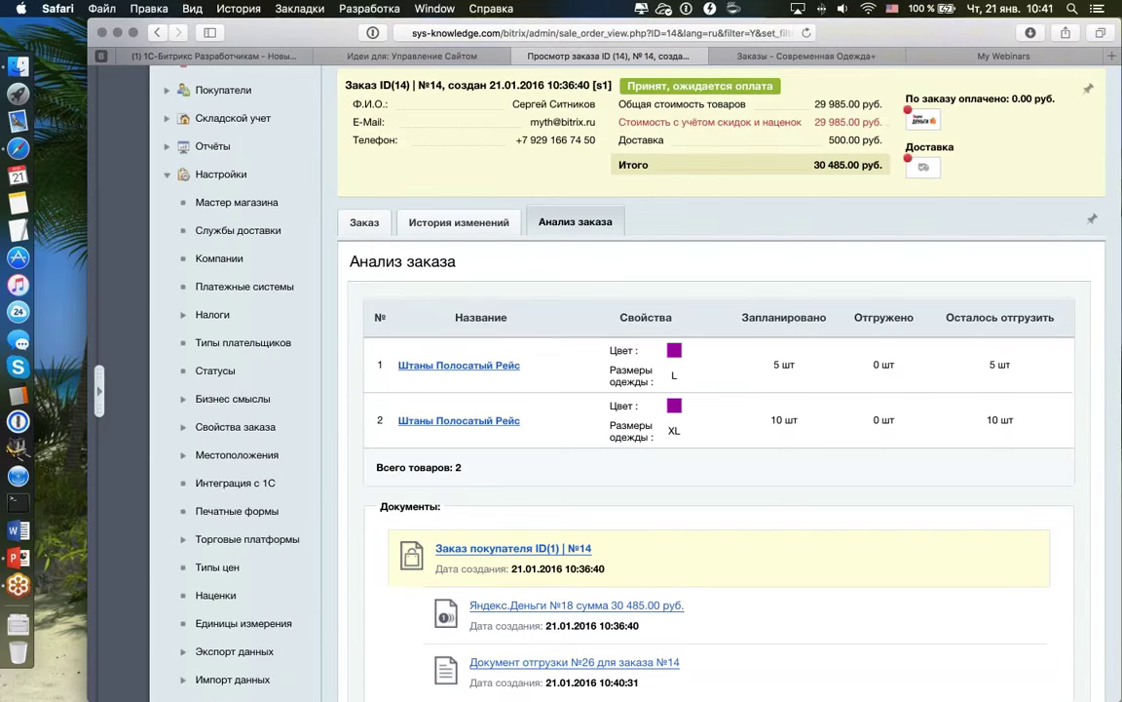
double_click(743, 316)
left_click_drag(770, 419, 781, 419)
left_click_drag(873, 419, 881, 419)
left_click_drag(989, 365, 997, 364)
left_click(682, 231)
- Set shipment #26 of the order to "Отгружено" and its delivery permission to "Доставка разрешена"
scroll(682, 231, "up", 5)
left_click(623, 153)
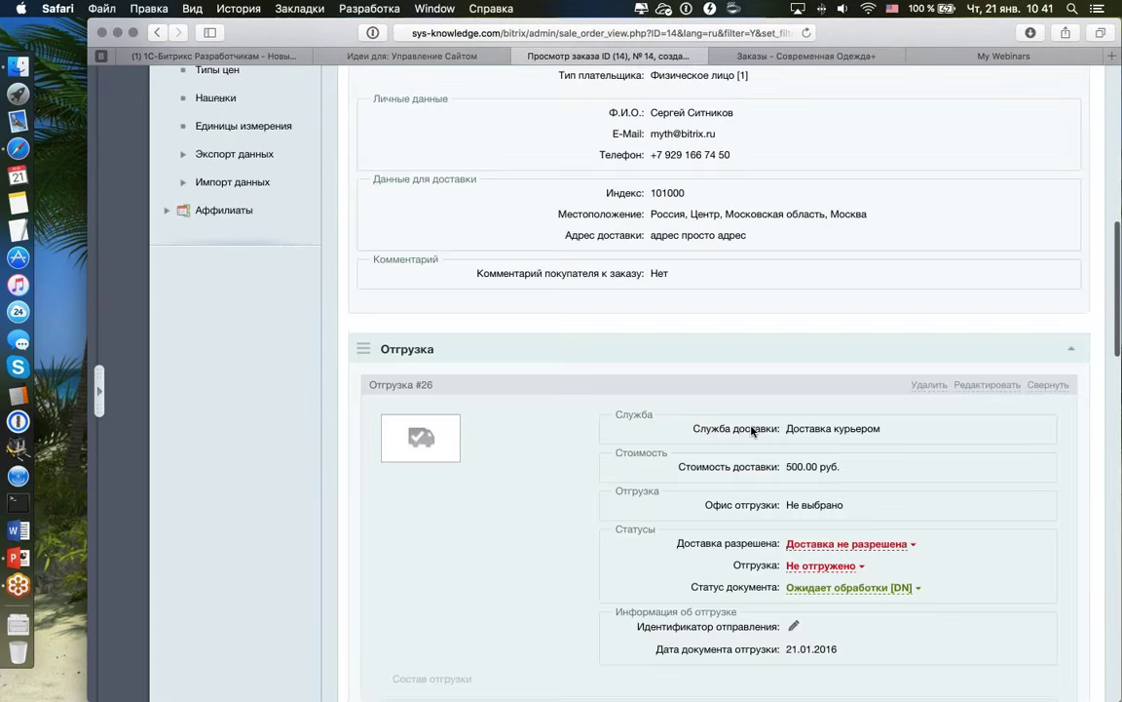
left_click(821, 243)
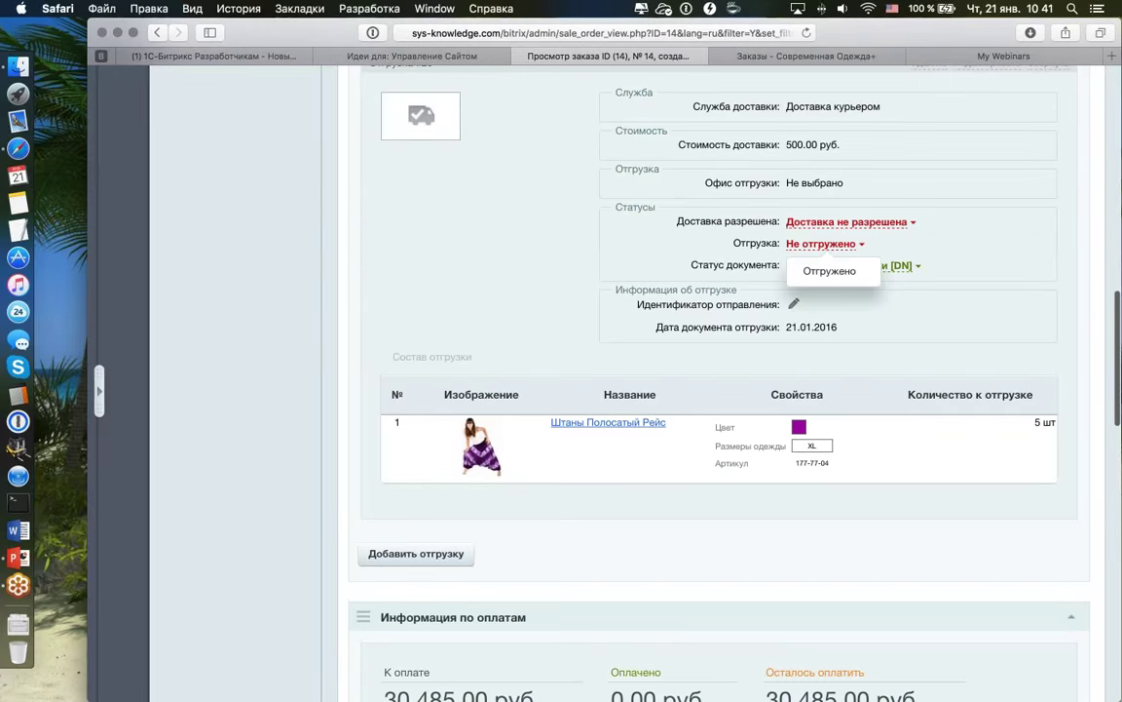
left_click(829, 271)
left_click(847, 221)
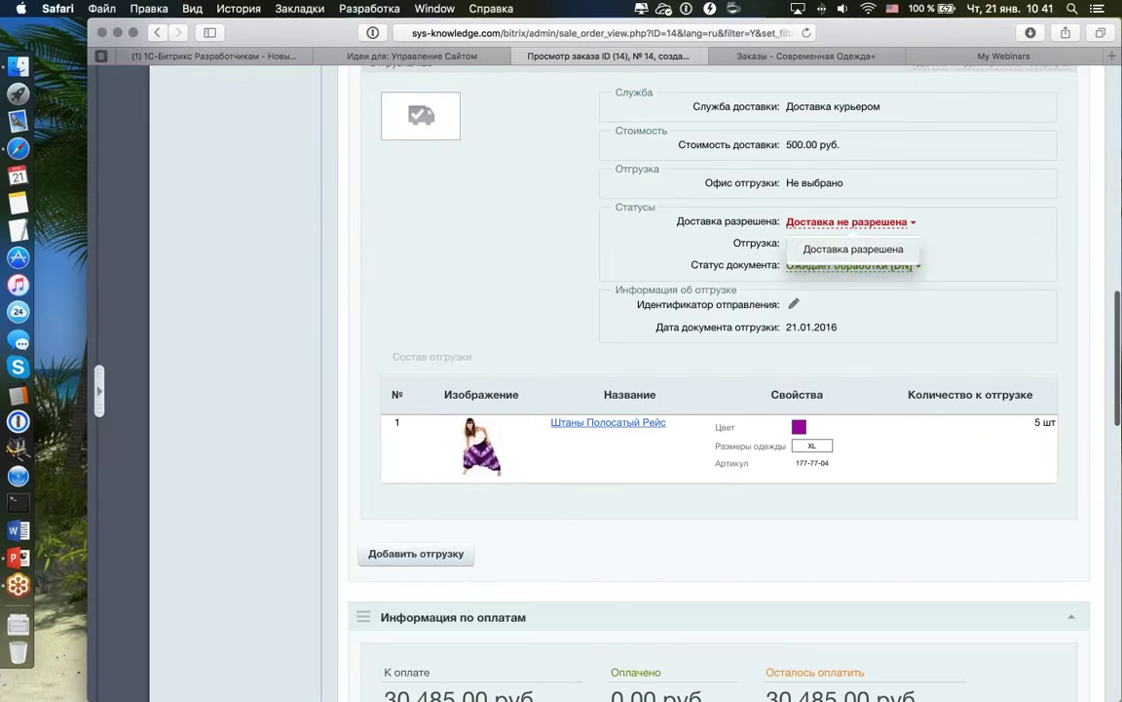
left_click(852, 248)
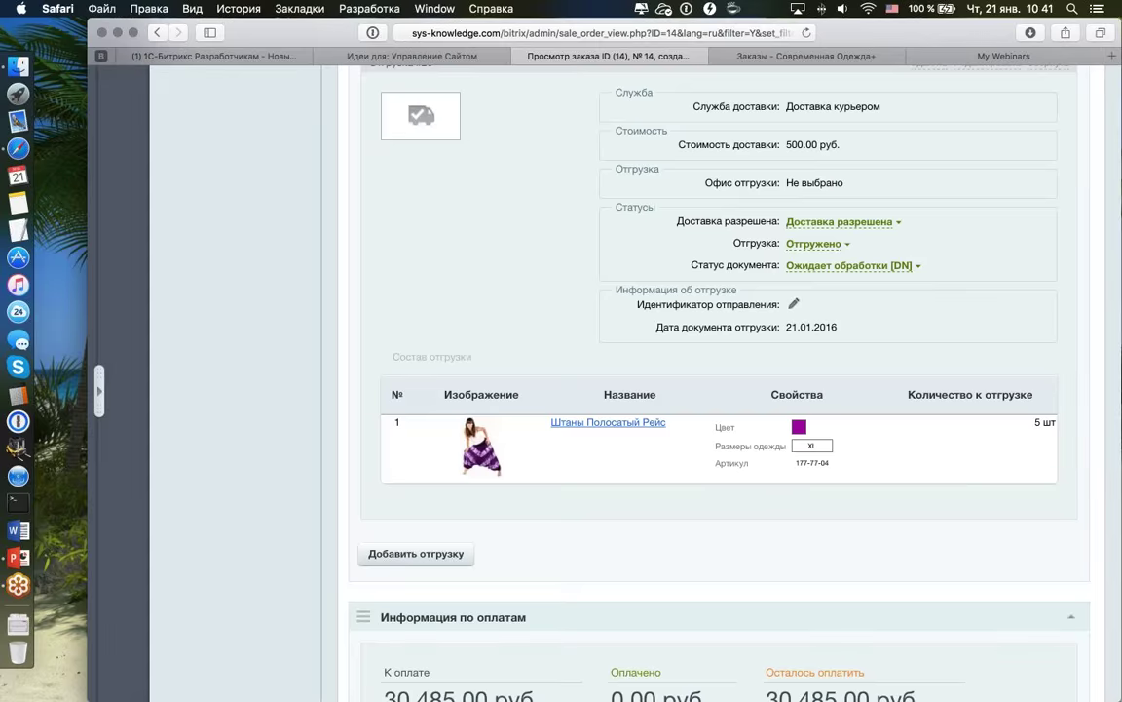
- Reopen the order analysis and check the planned, shipped and remaining quantities of the XL "Штаны Полосатый Рейс"
scroll(404, 381, "down", 15)
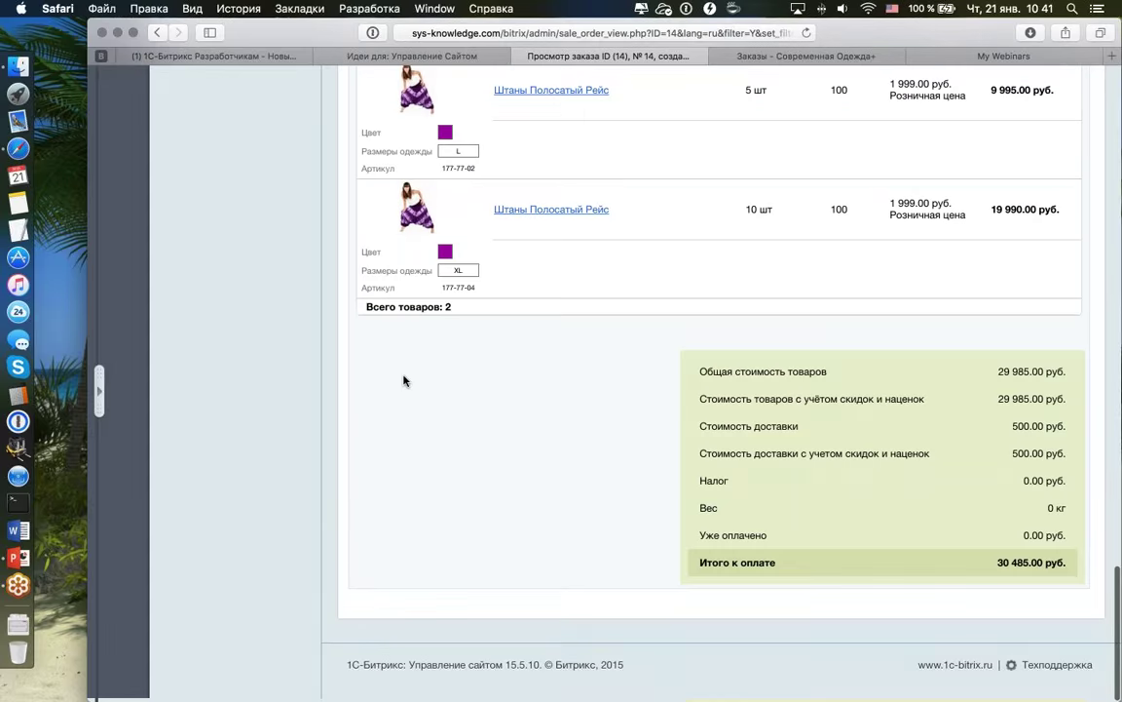
scroll(430, 439, "up", 15)
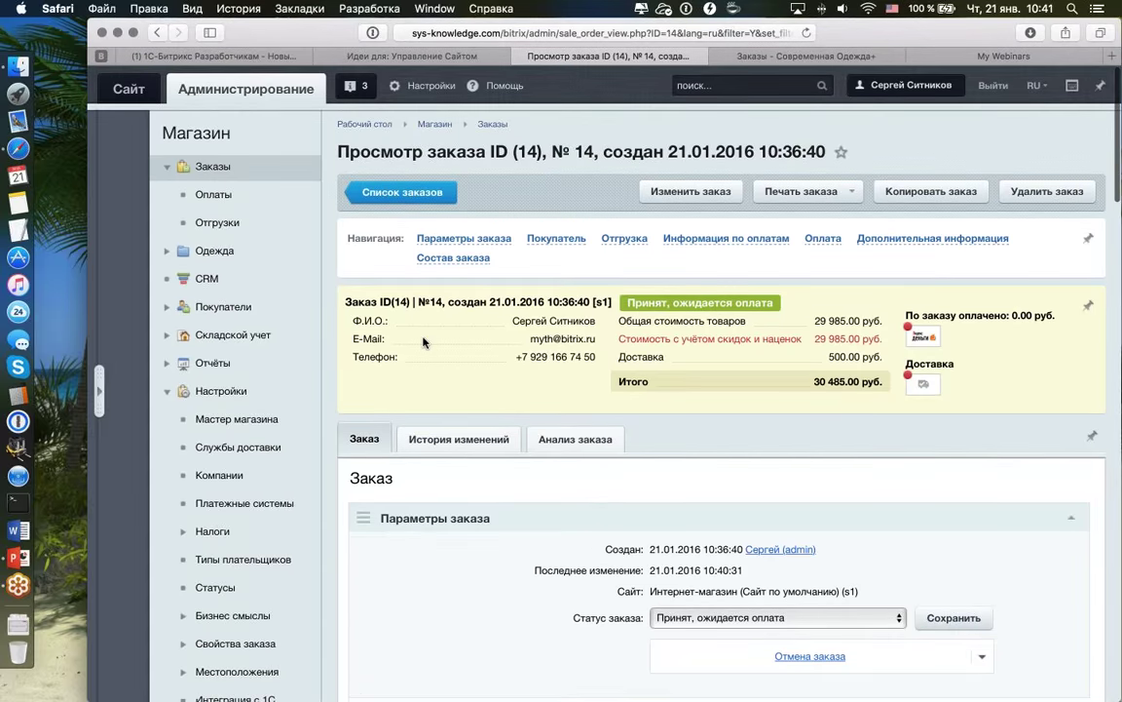
left_click(560, 440)
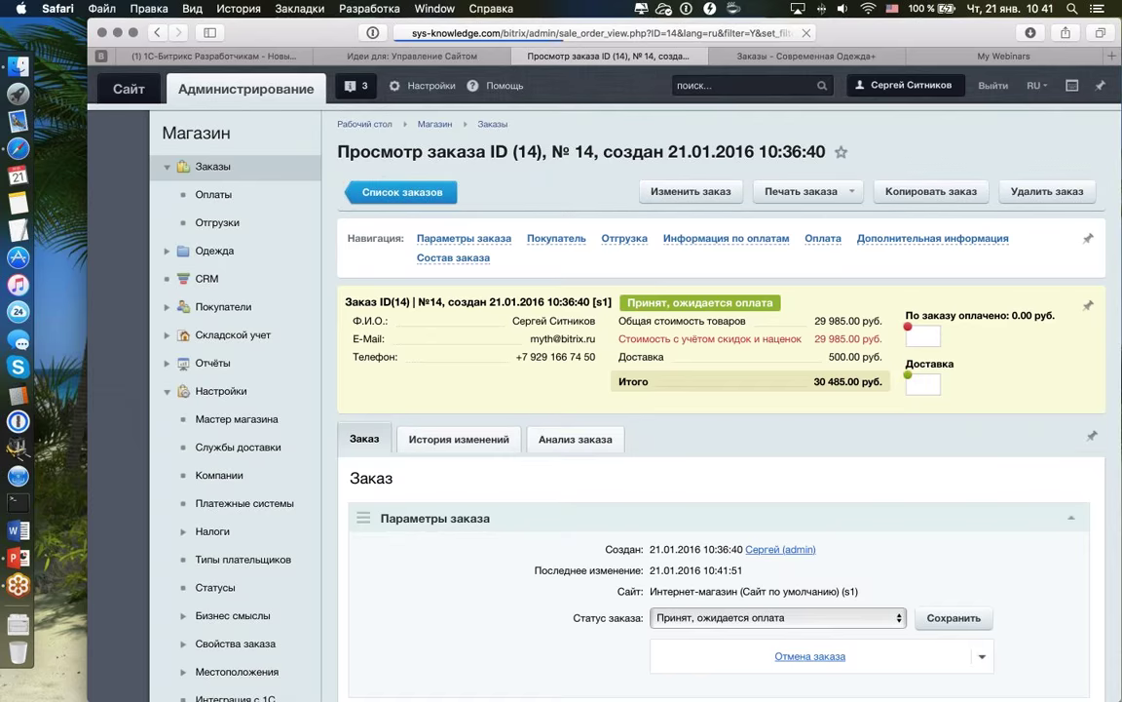
scroll(643, 440, "down", 4)
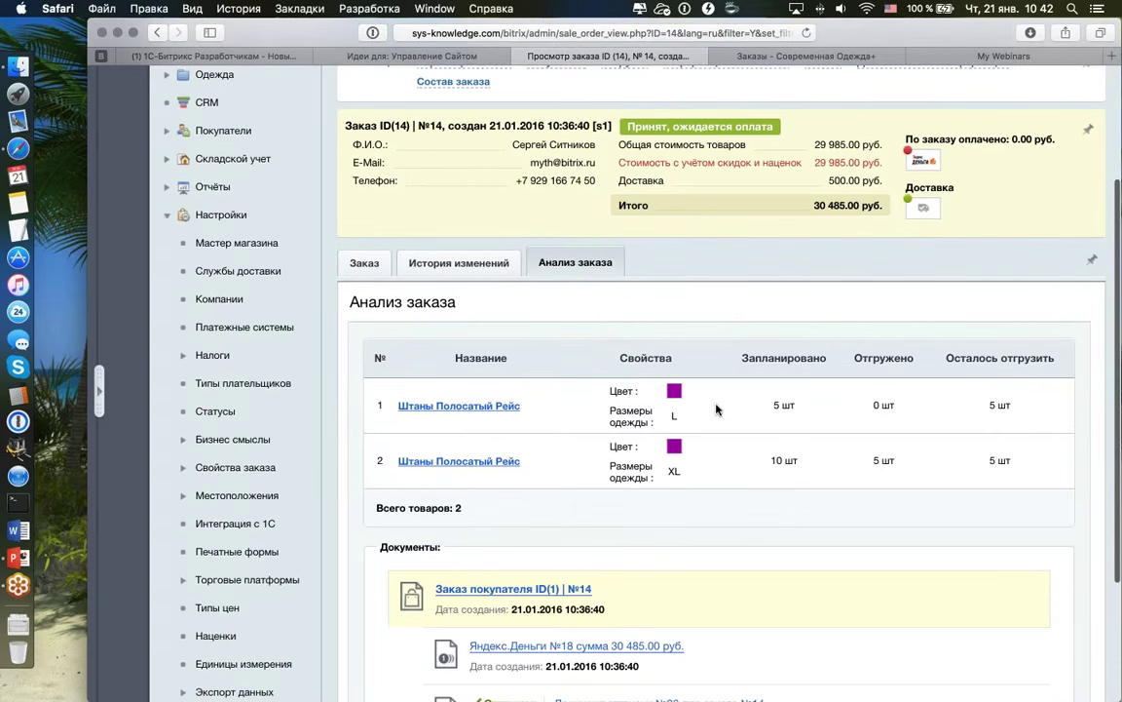
double_click(777, 460)
double_click(876, 460)
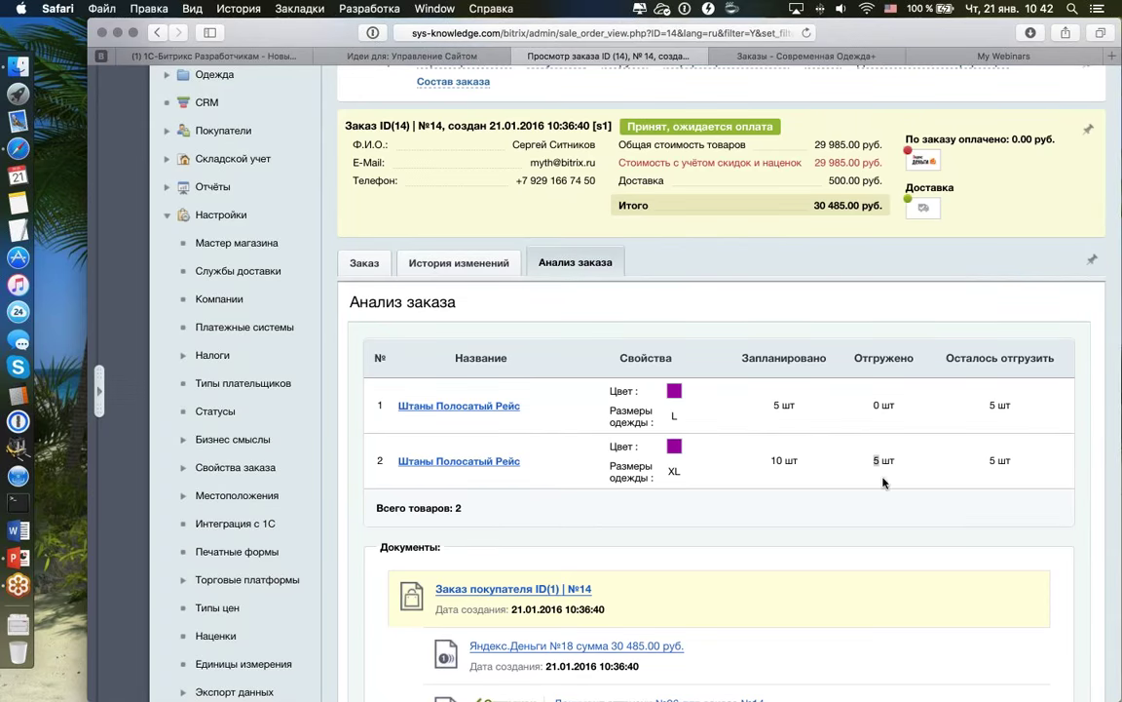
double_click(992, 460)
- Go to the order's shipment section and start adding another shipment
scroll(996, 453, "up", 2)
left_click(623, 118)
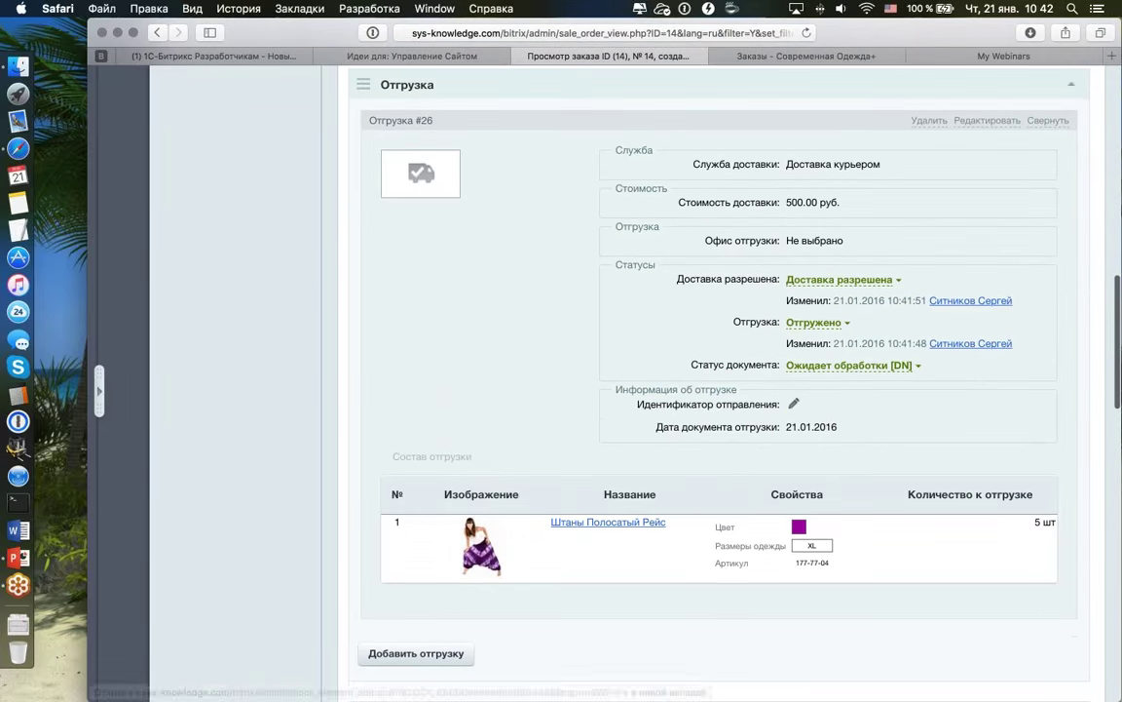
scroll(840, 549, "up", 2)
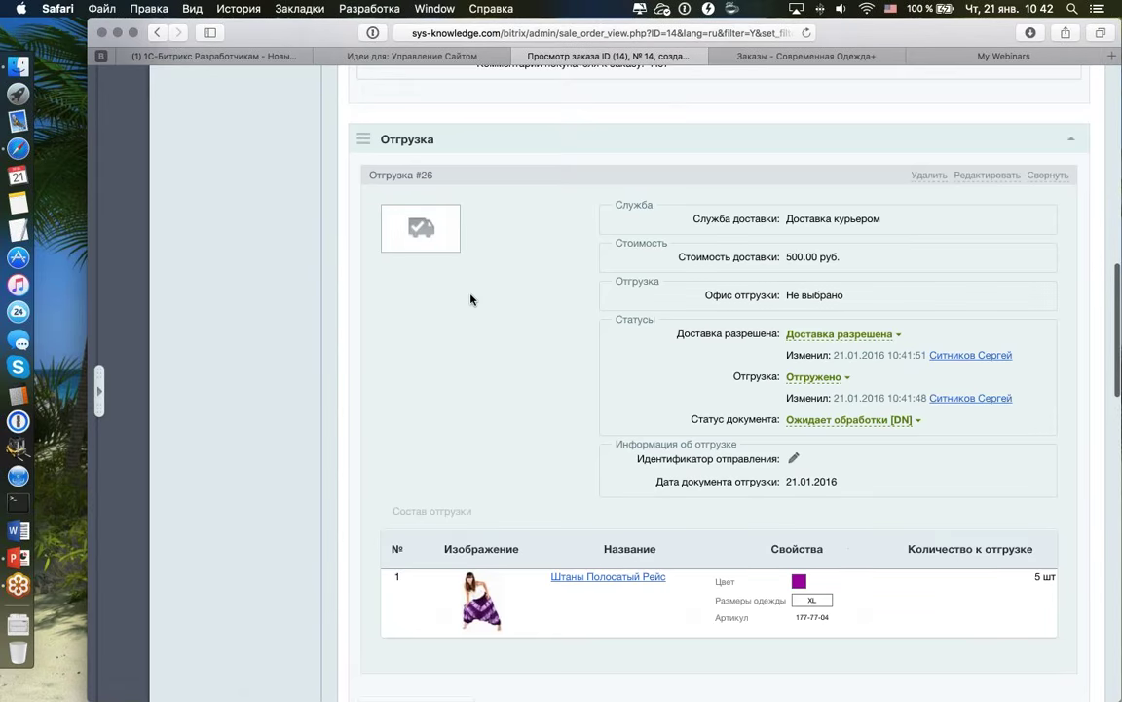
scroll(471, 298, "down", 3)
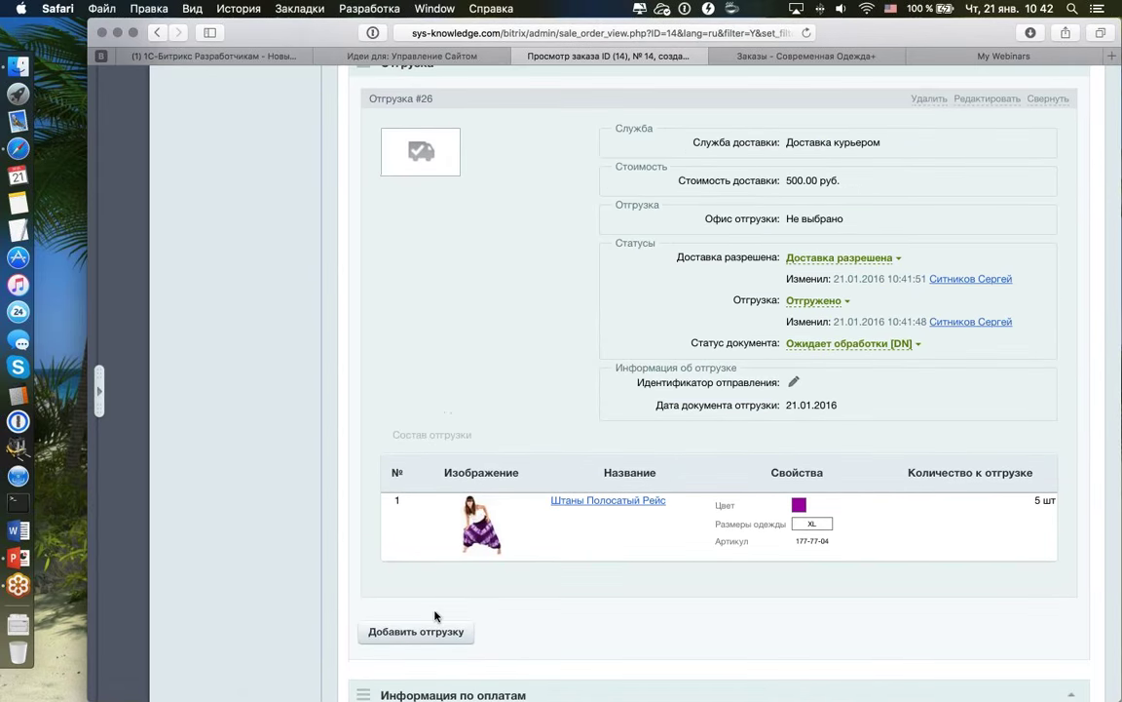
left_click(413, 630)
scroll(1033, 263, "down", 5)
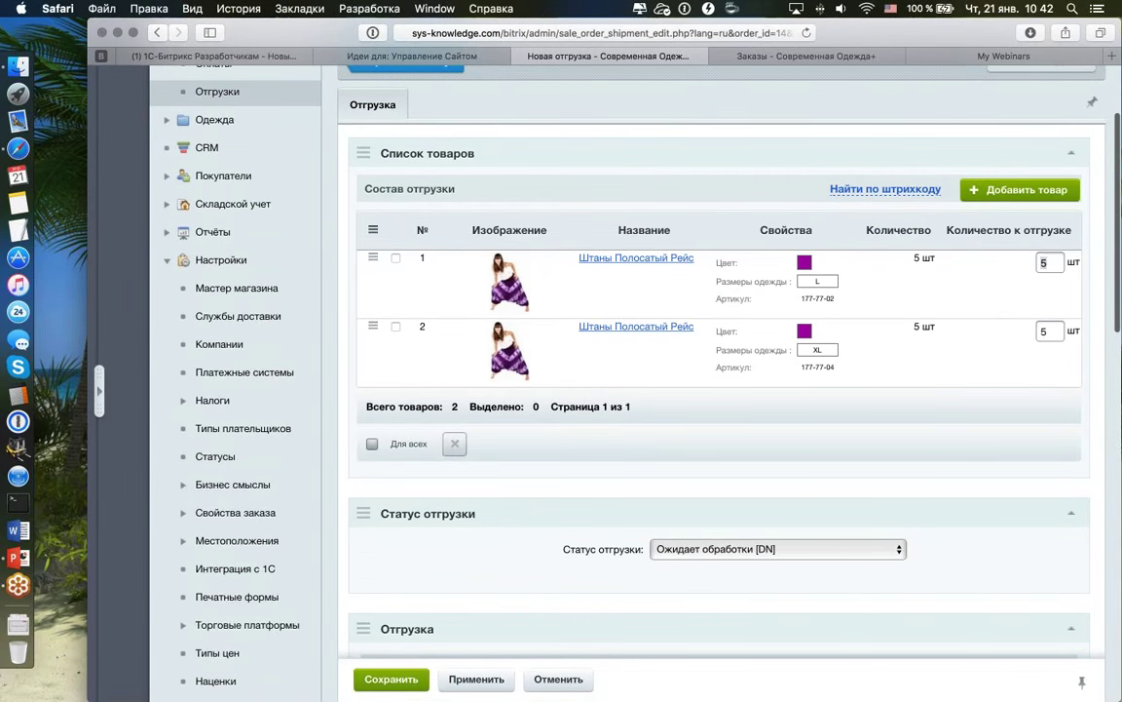
- Remove the size L "Штаны Полосатый Рейс" from the new shipment and save it with the XL item only
left_click(395, 259)
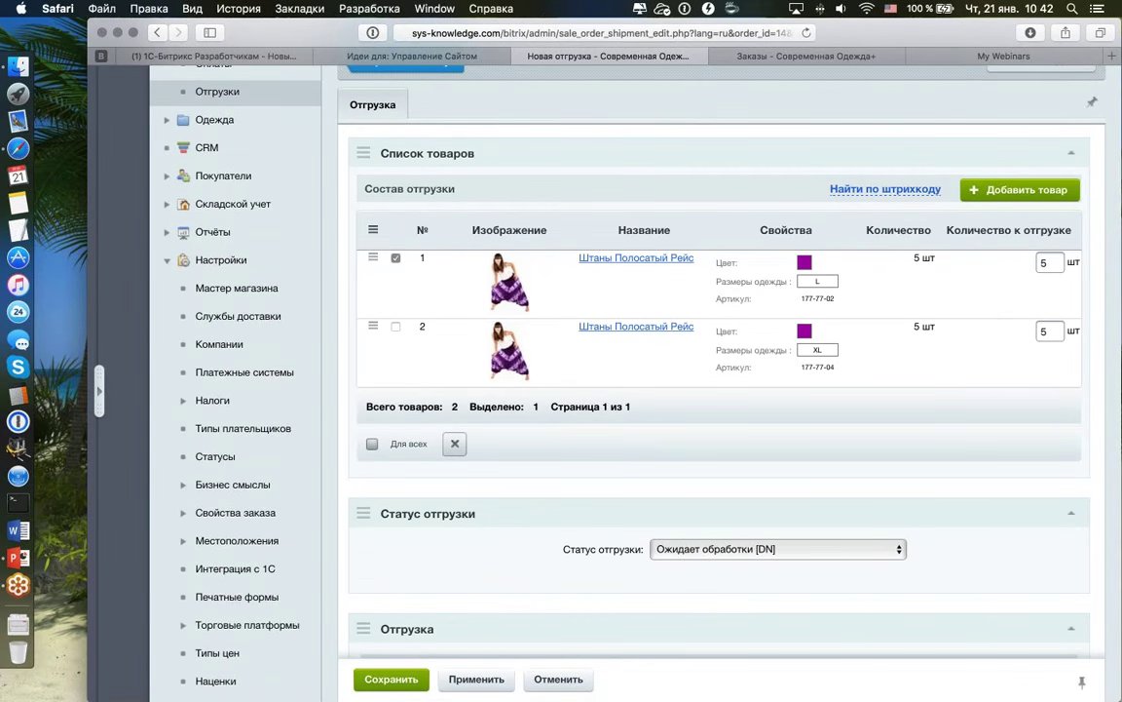
left_click(454, 443)
left_click(747, 384)
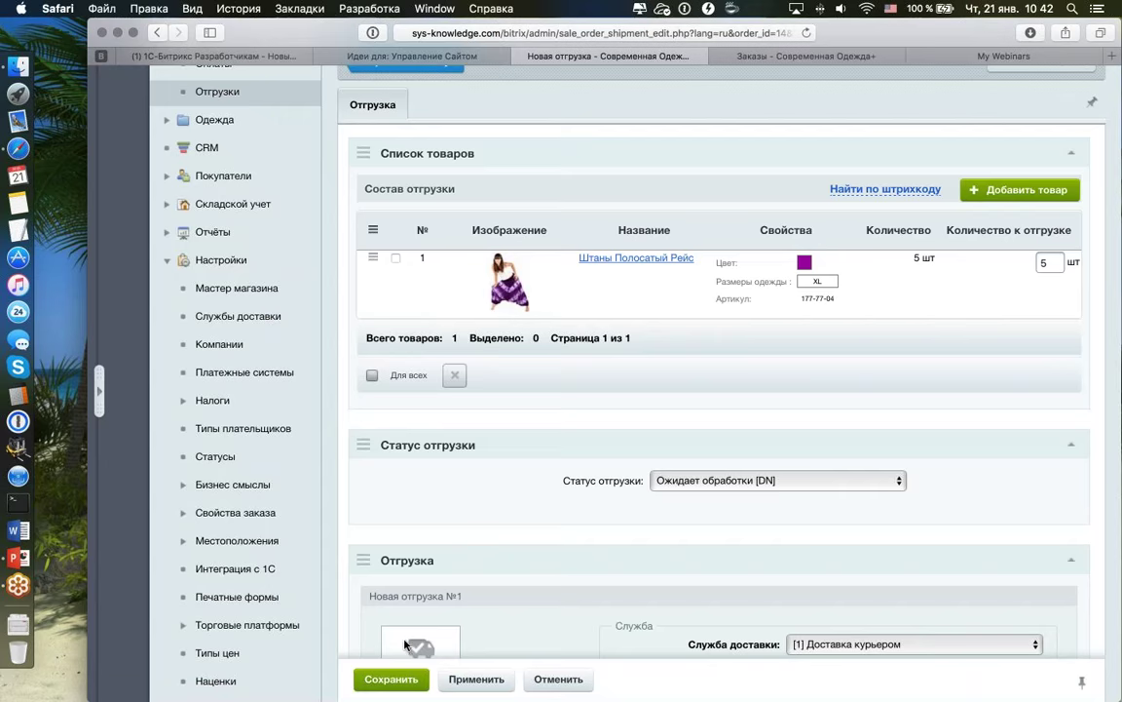
scroll(814, 387, "down", 3)
scroll(527, 436, "up", 5)
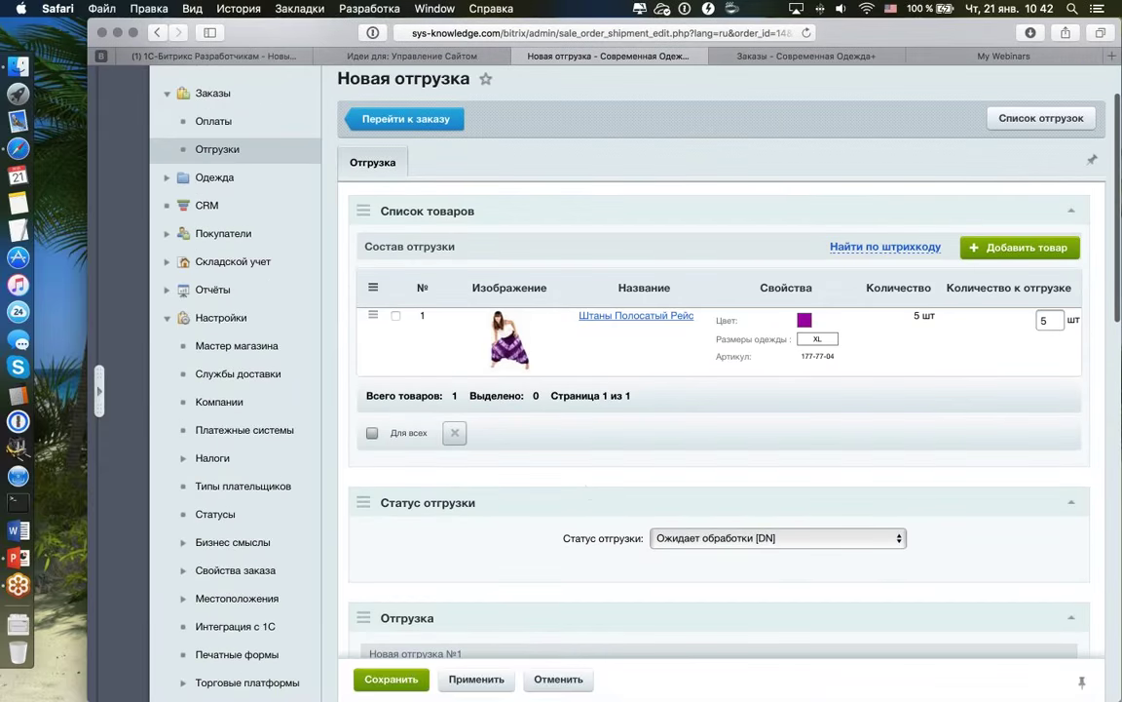
left_click(390, 679)
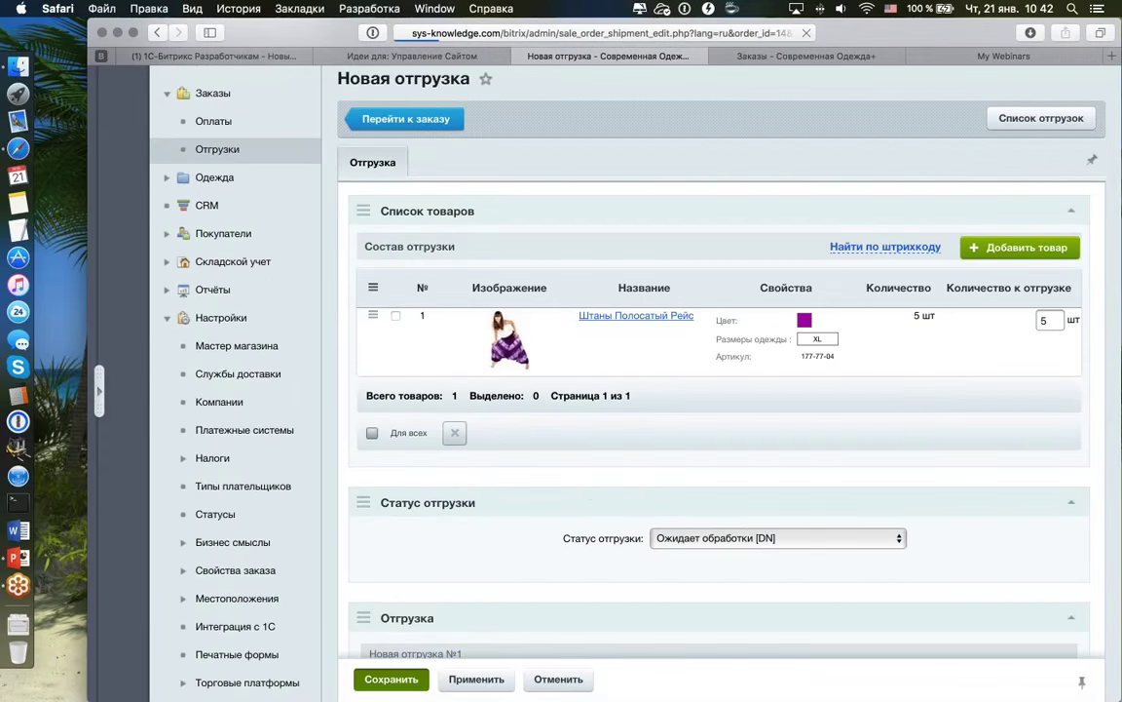
- Collapse shipment #26 in the order and review the details and contents of shipment #27
scroll(721, 390, "down", 7)
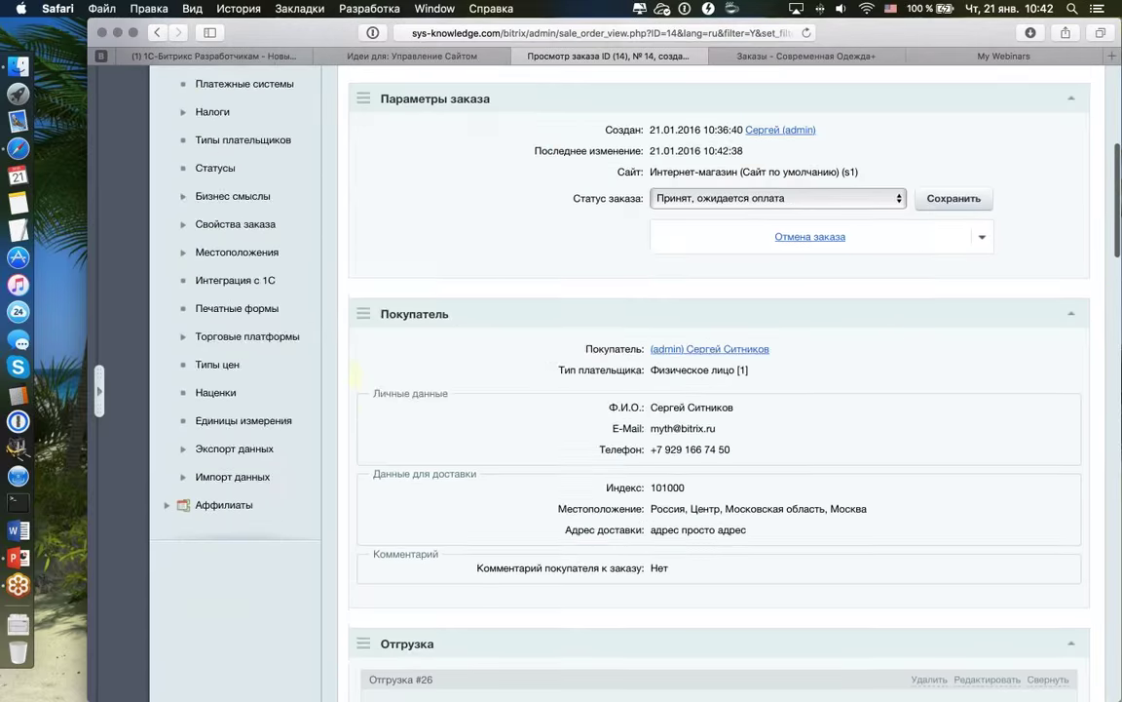
scroll(721, 389, "down", 10)
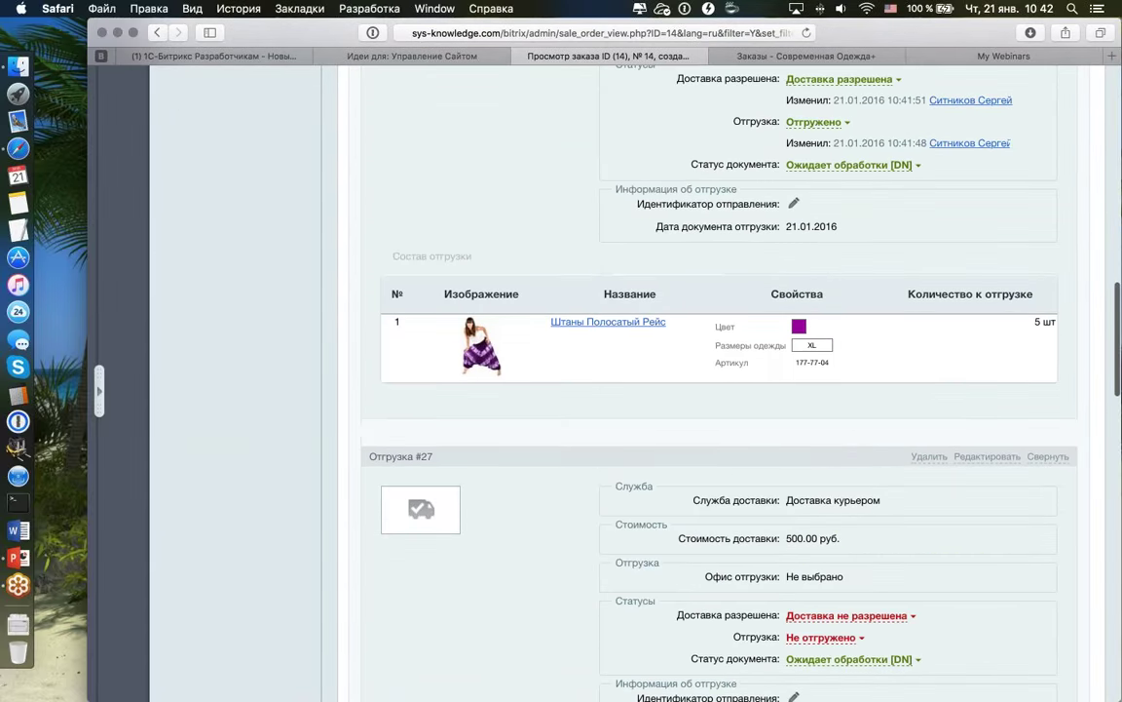
scroll(969, 268, "up", 3)
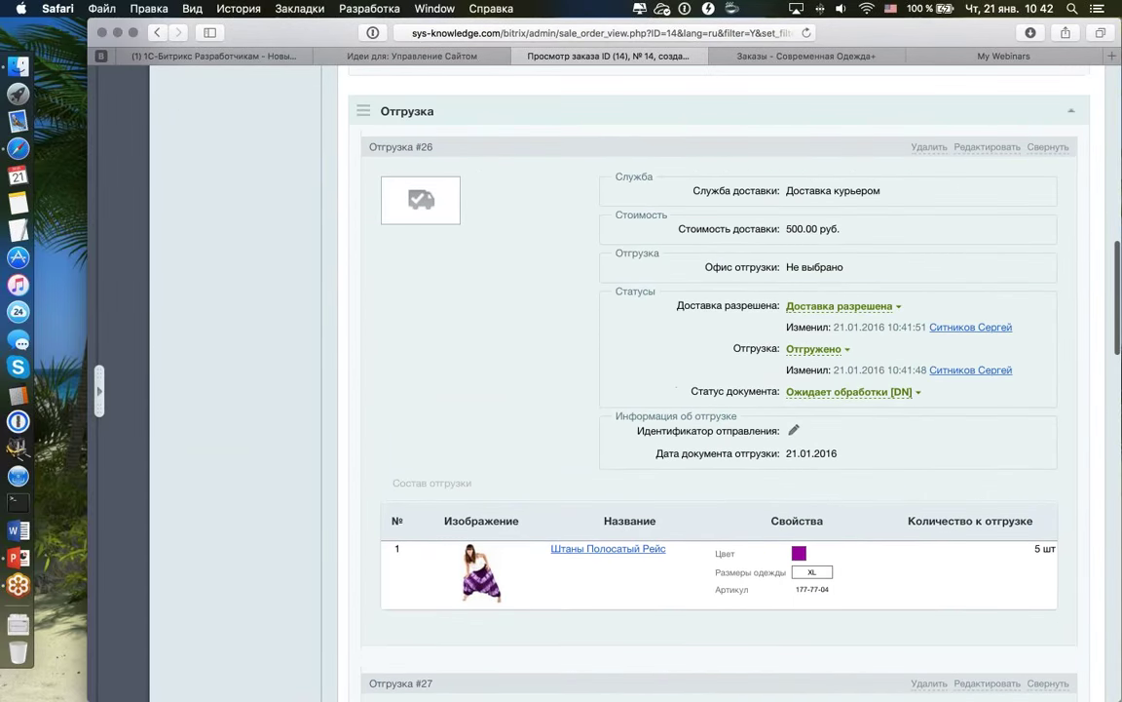
left_click(1049, 146)
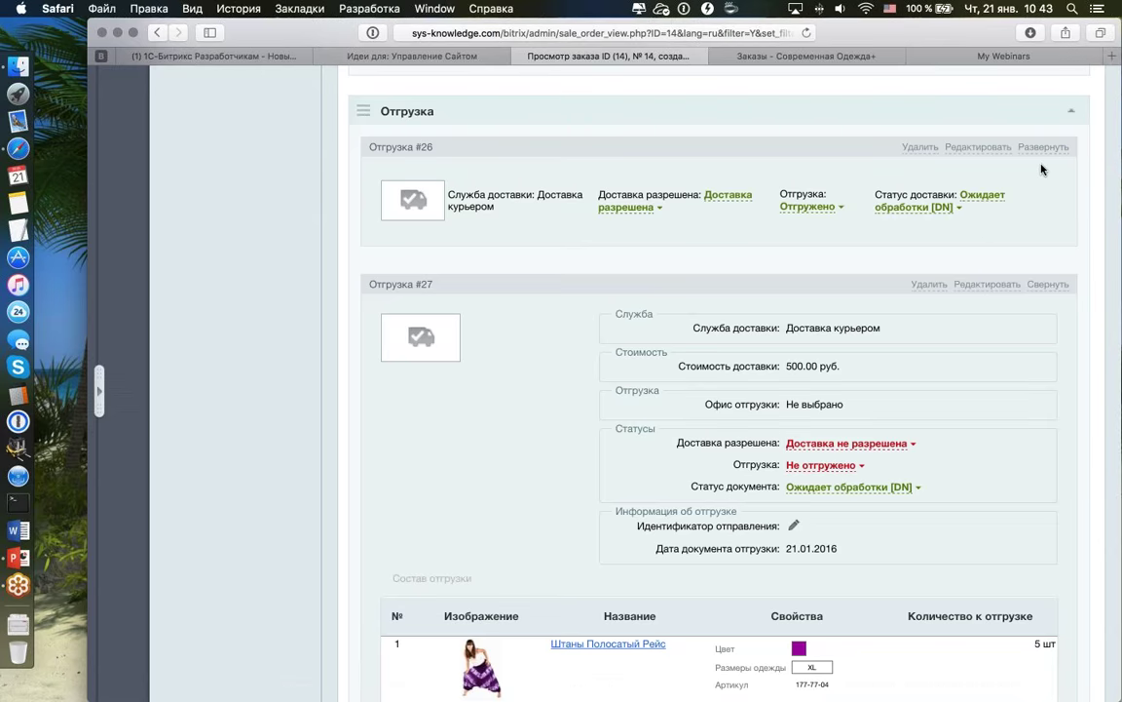
scroll(893, 244, "down", 5)
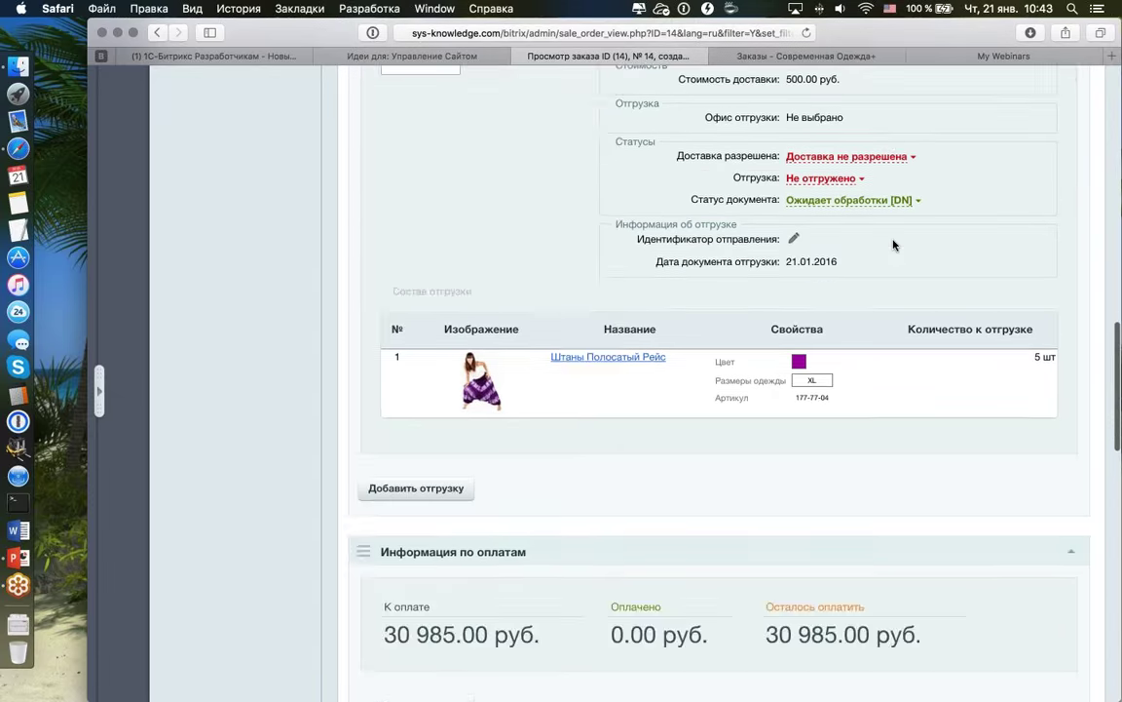
scroll(893, 244, "up", 3)
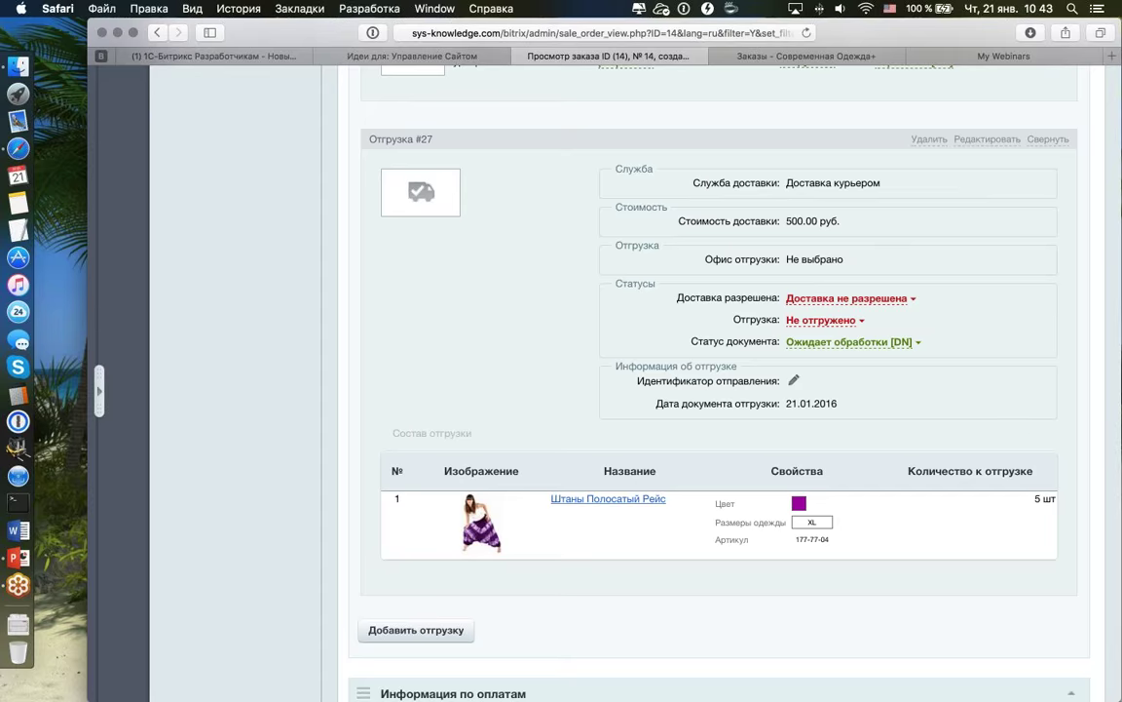
- Set shipment #27 to "Отгружено" and its delivery permission to "Доставка разрешена"
left_click(822, 319)
left_click(828, 343)
left_click(834, 300)
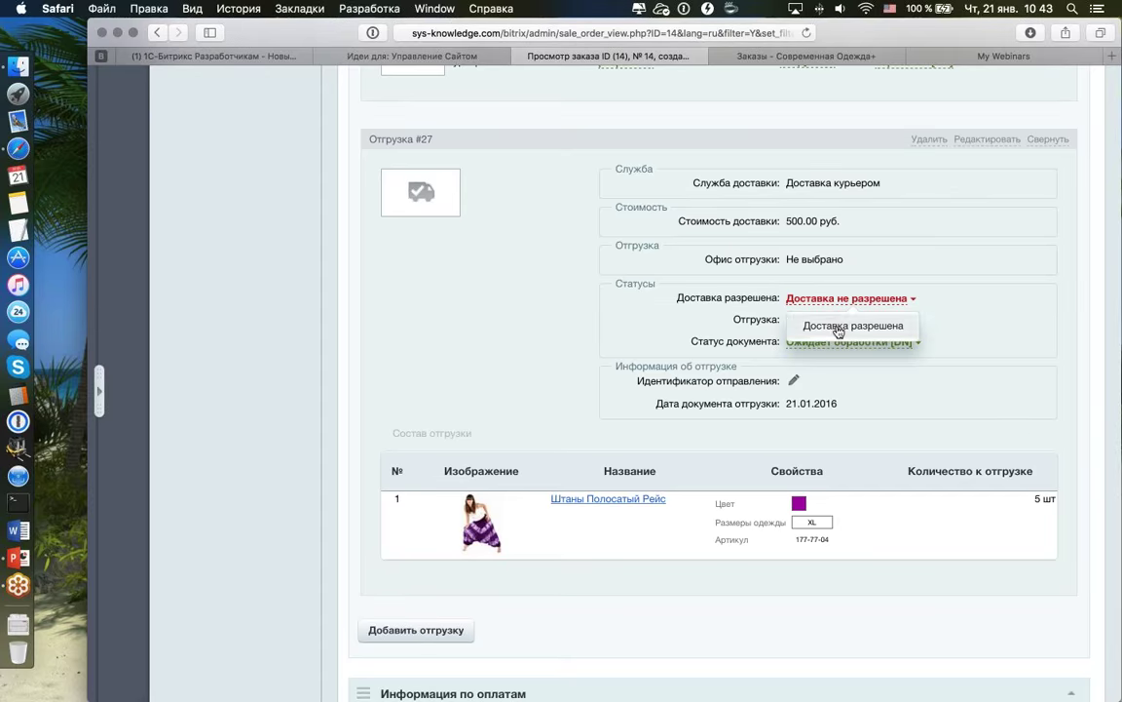
- Set the delivery permission of shipment #27 to "Доставка разрешена"
left_click(839, 323)
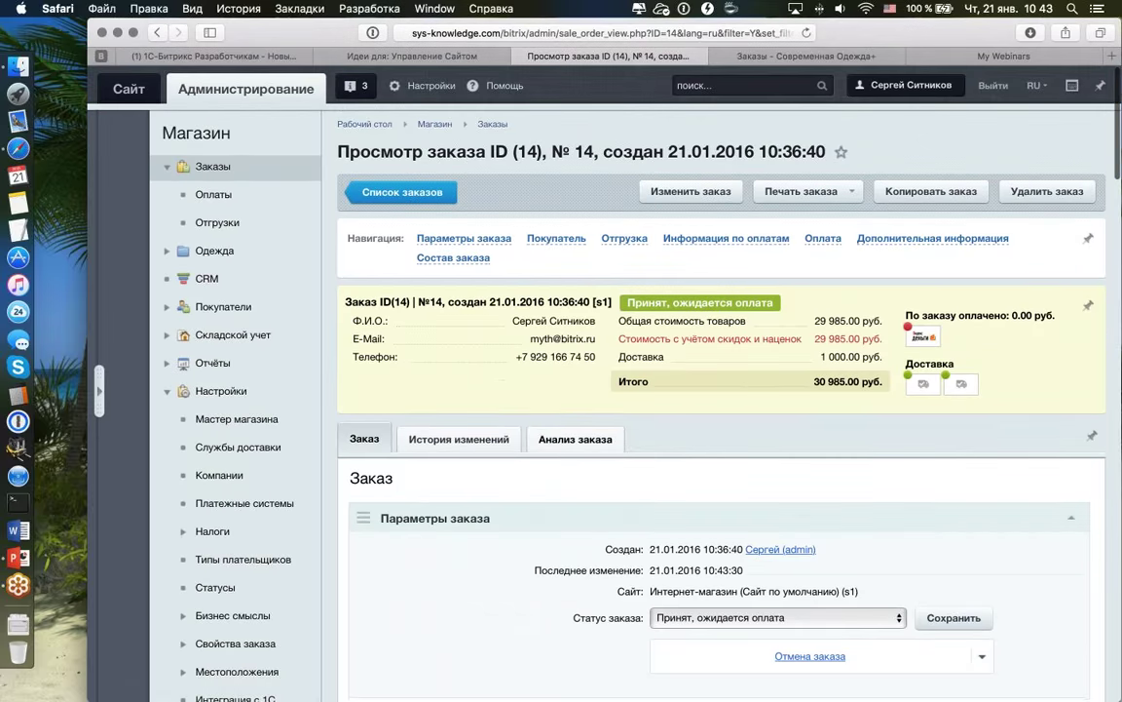
- Examine the order analysis for the planned, shipped and remaining quantities of each trouser size and the related shipment documents
left_click(576, 436)
scroll(576, 436, "down", 5)
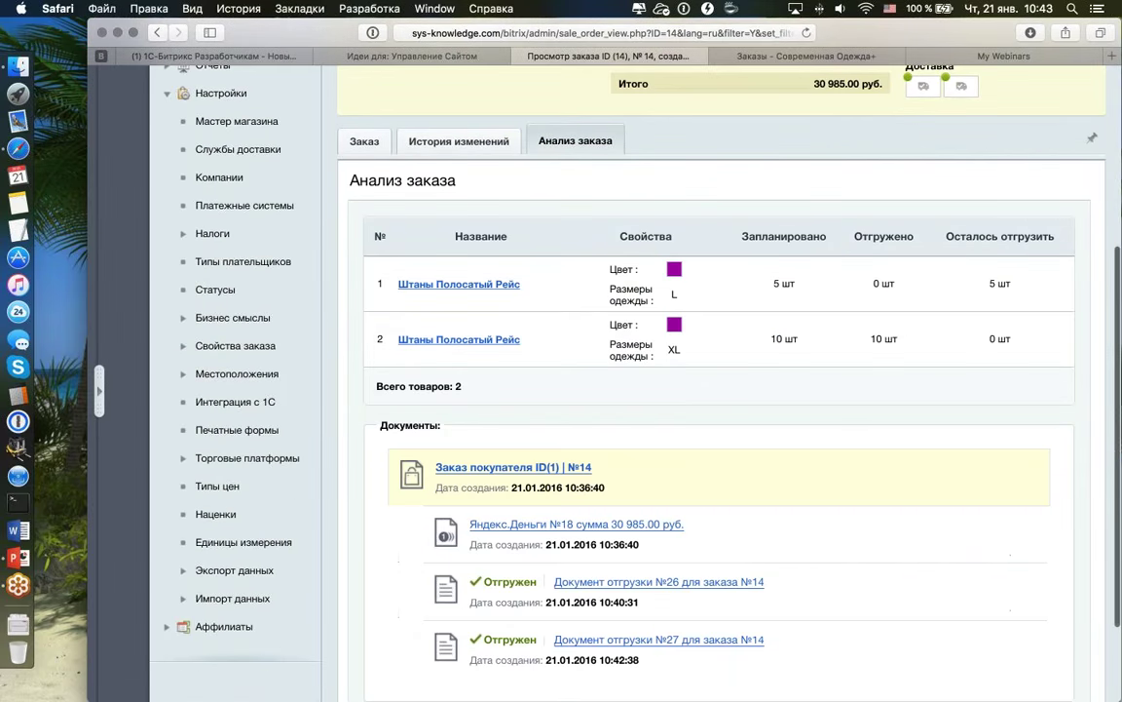
double_click(995, 339)
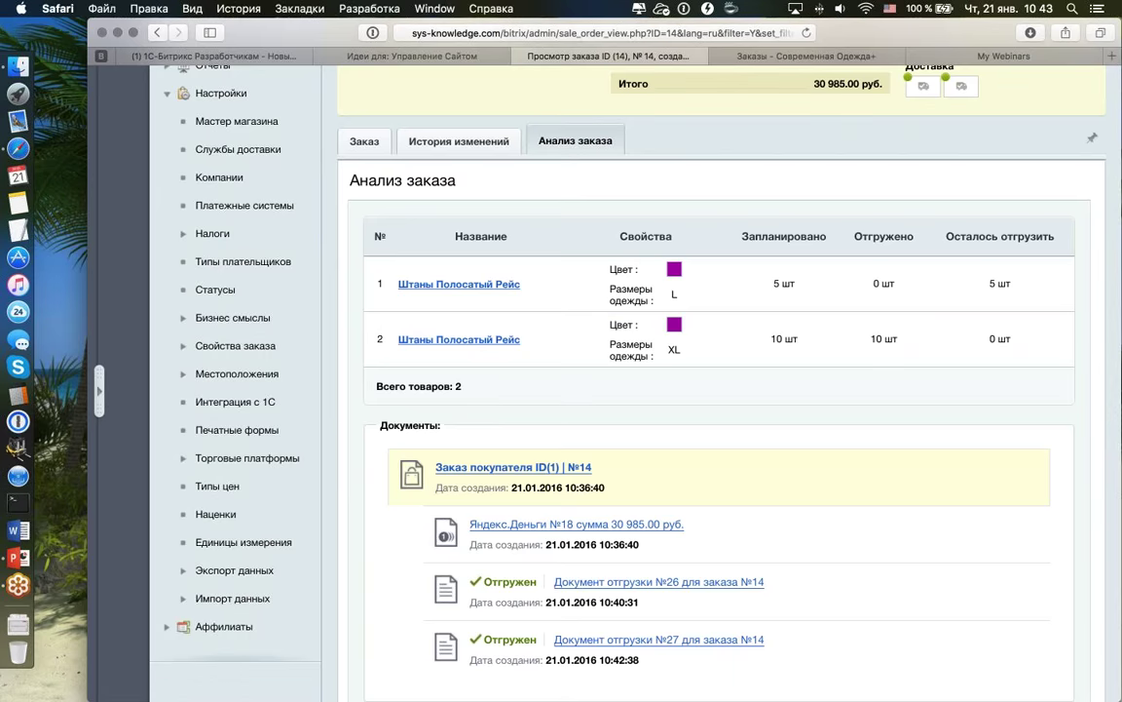
left_click(601, 338)
double_click(993, 283)
double_click(674, 295)
scroll(804, 294, "down", 3)
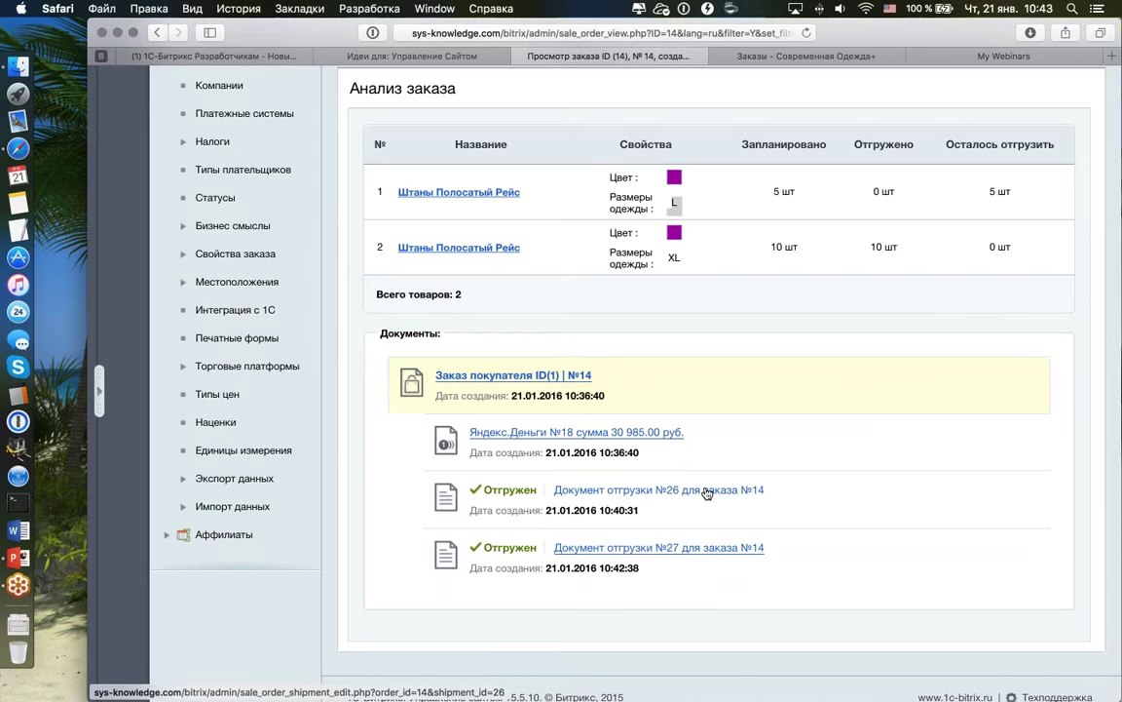
scroll(752, 451, "down", 1)
scroll(752, 450, "up", 10)
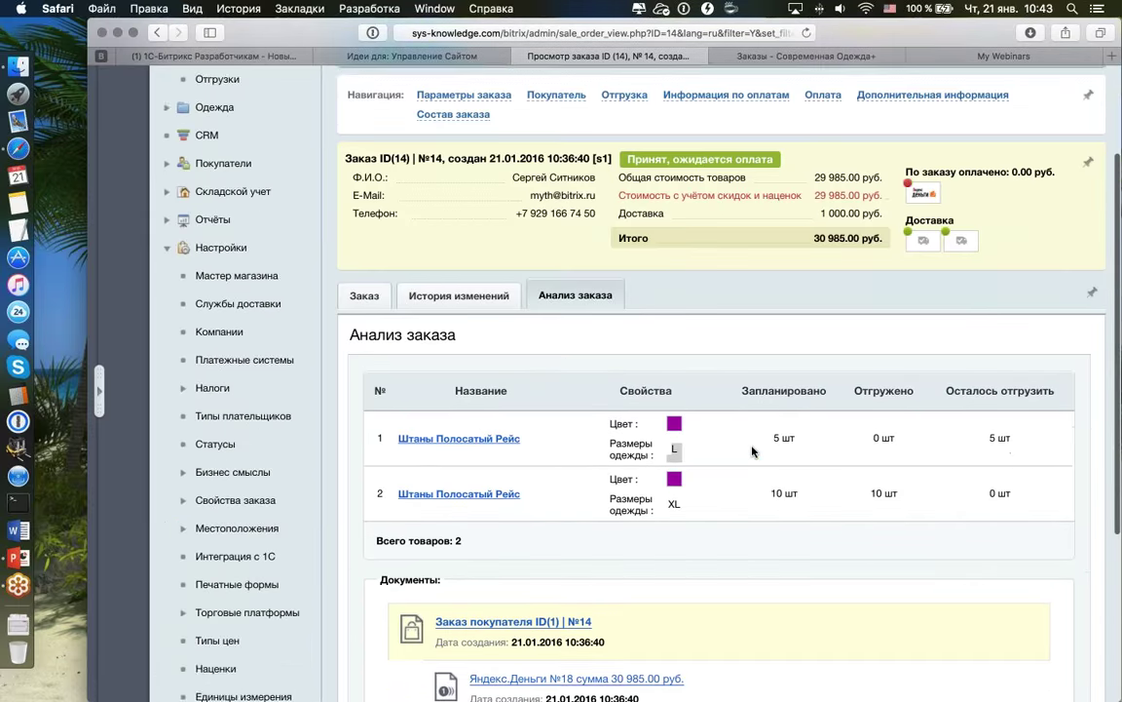
scroll(852, 448, "down", 3)
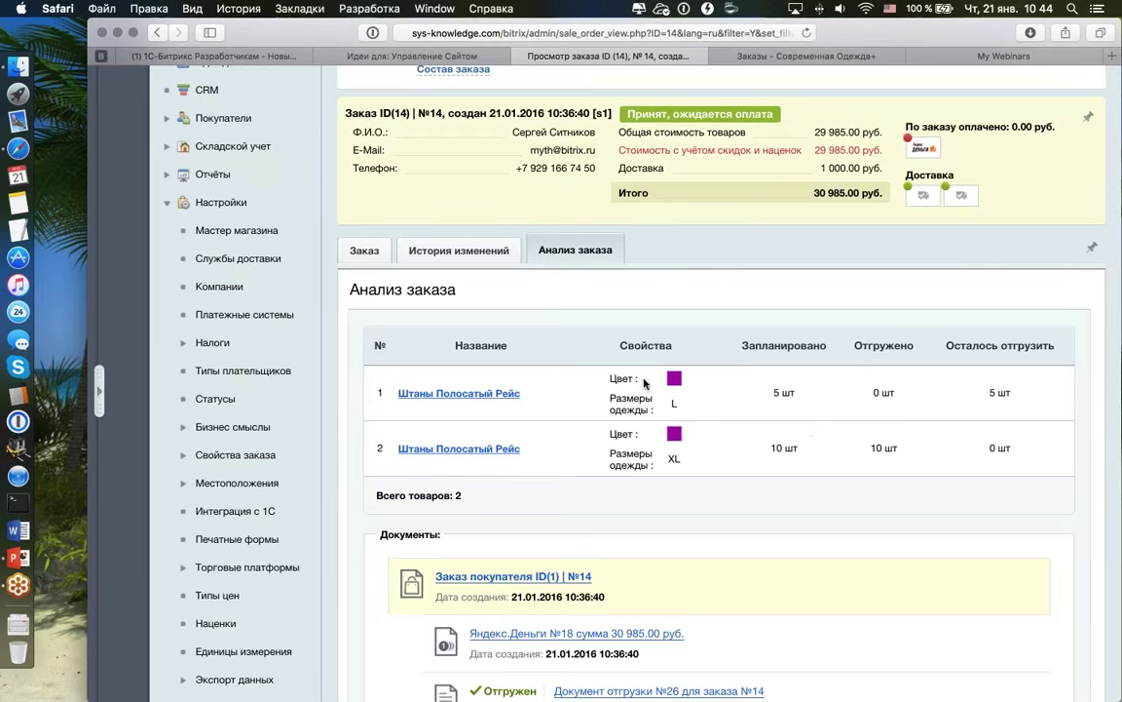
- Return to the order details and collapse shipments #26 and #27
left_click(365, 250)
scroll(716, 390, "down", 15)
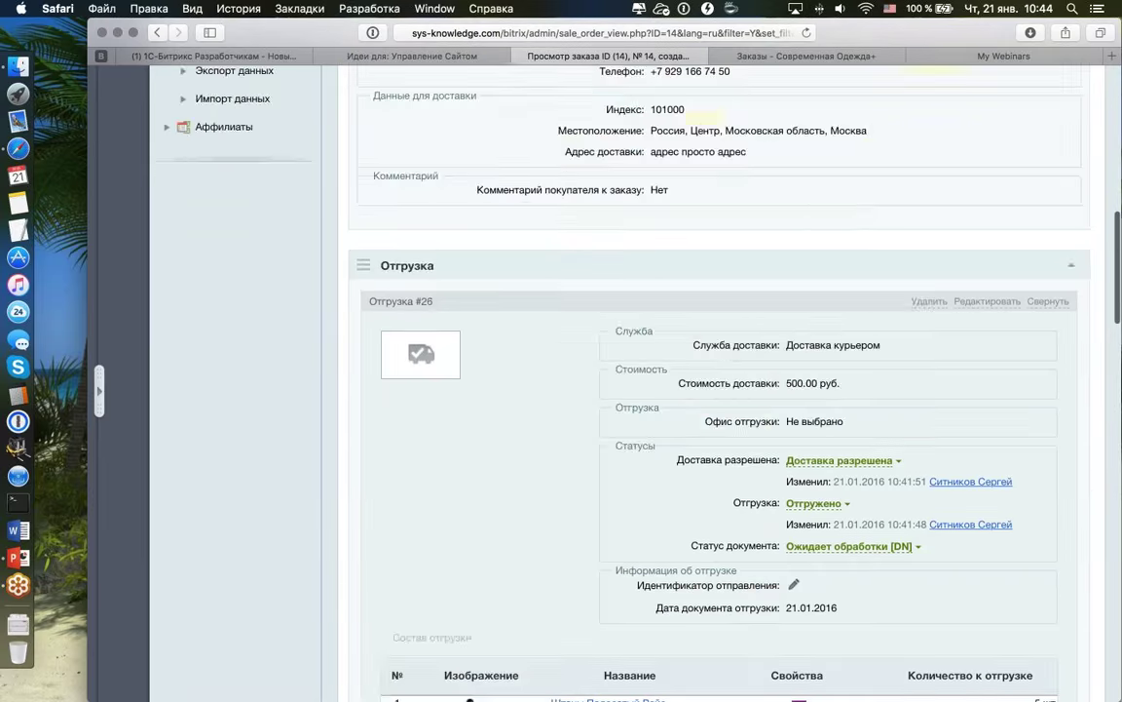
scroll(1031, 277, "up", 12)
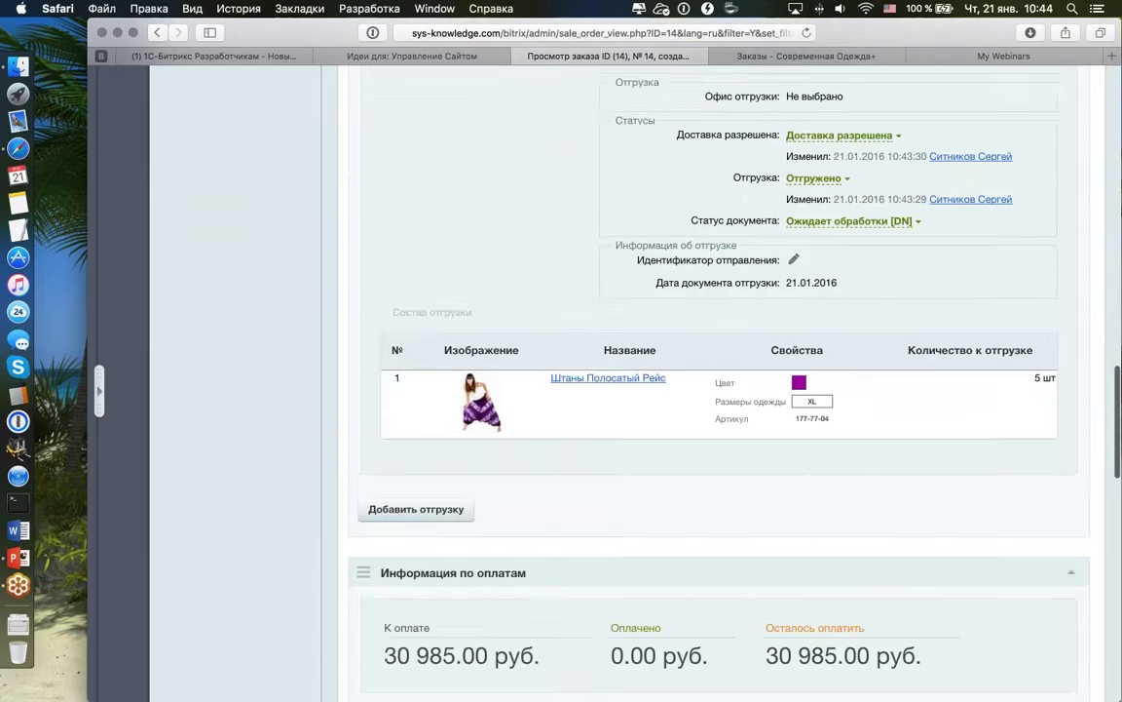
left_click(1047, 265)
scroll(1021, 190, "up", 4)
scroll(1020, 190, "up", 3)
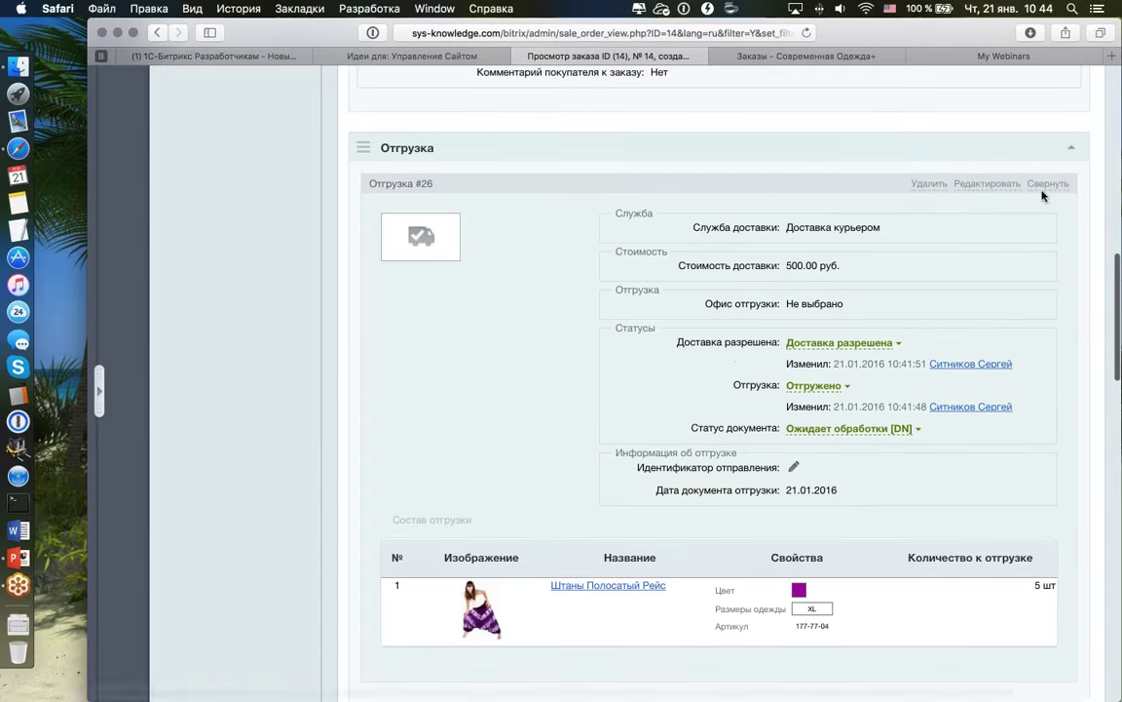
left_click(1043, 185)
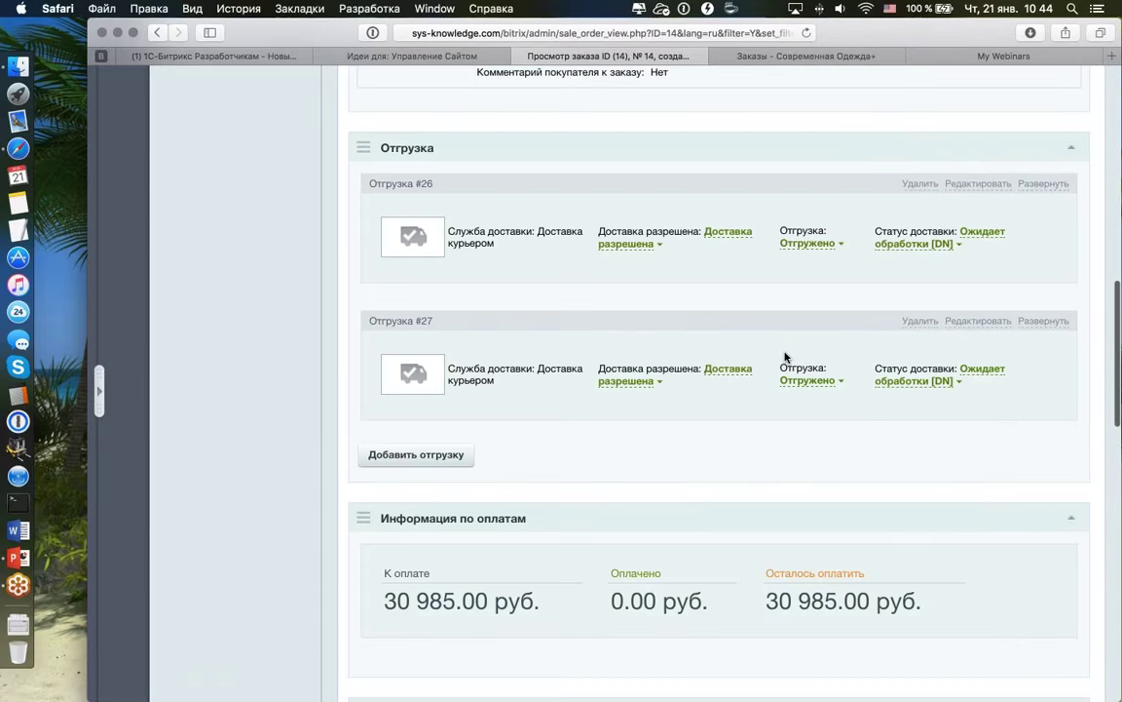
- Add a new shipment to the order with 4 pieces of the size L "Штаны Полосатый Рейс" and save it
left_click(416, 454)
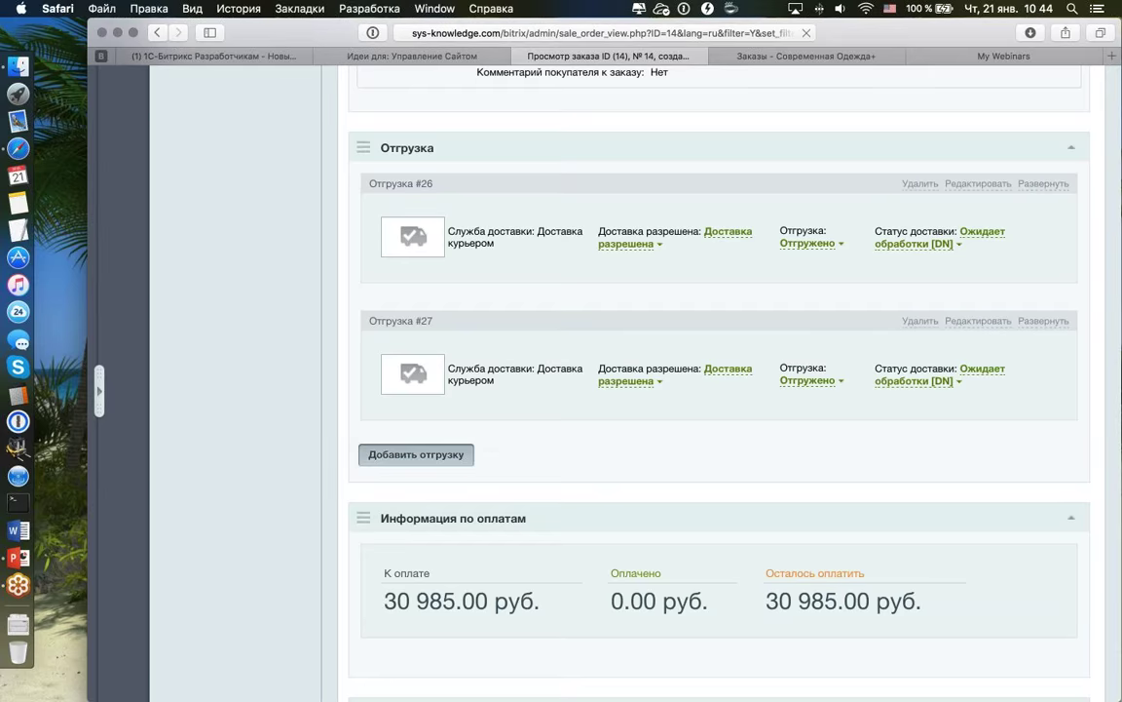
scroll(803, 388, "down", 1)
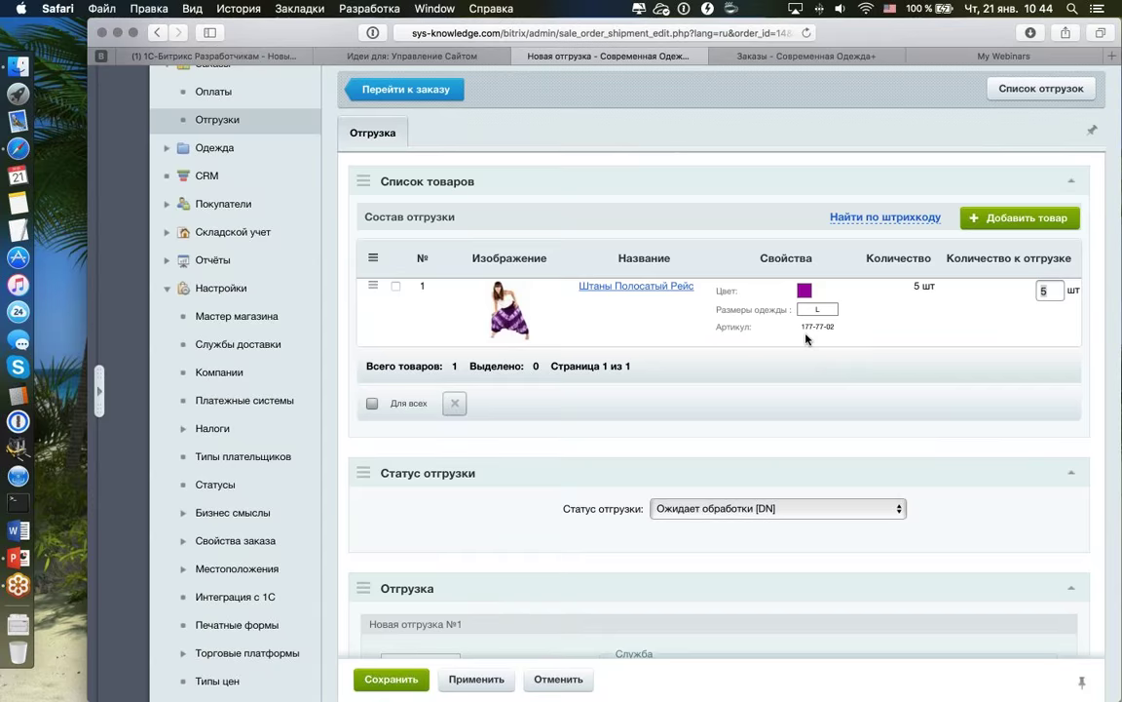
scroll(806, 338, "up", 1)
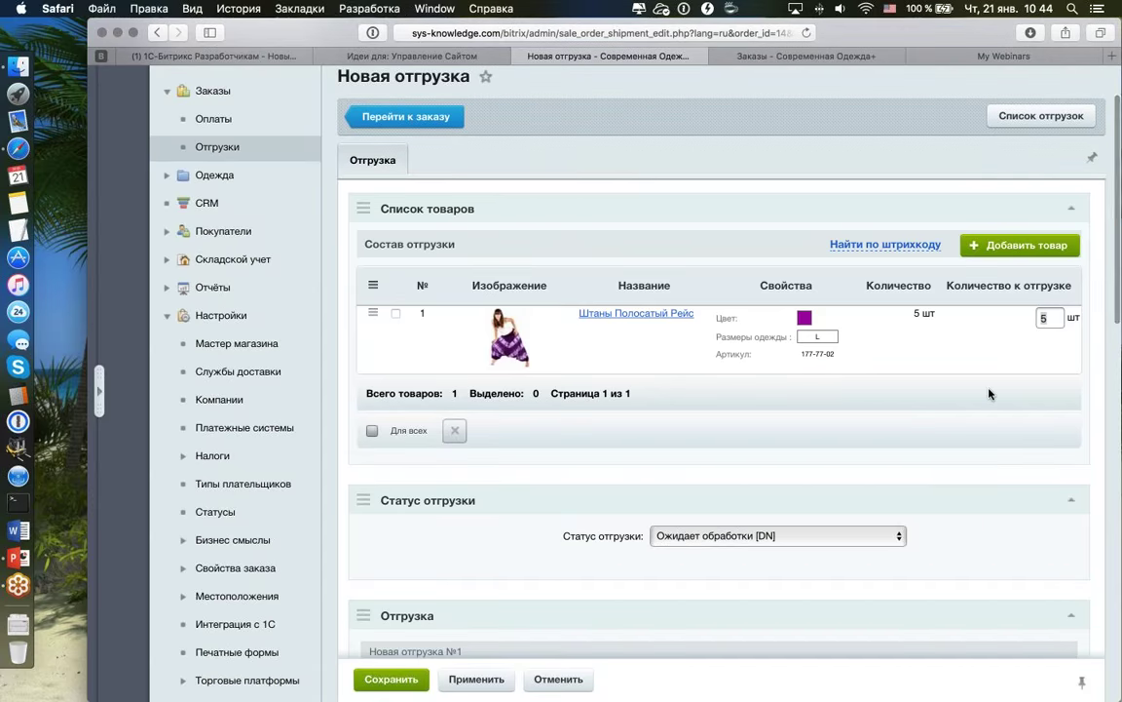
left_click(1051, 317)
key("super+a")
type("4")
left_click(390, 679)
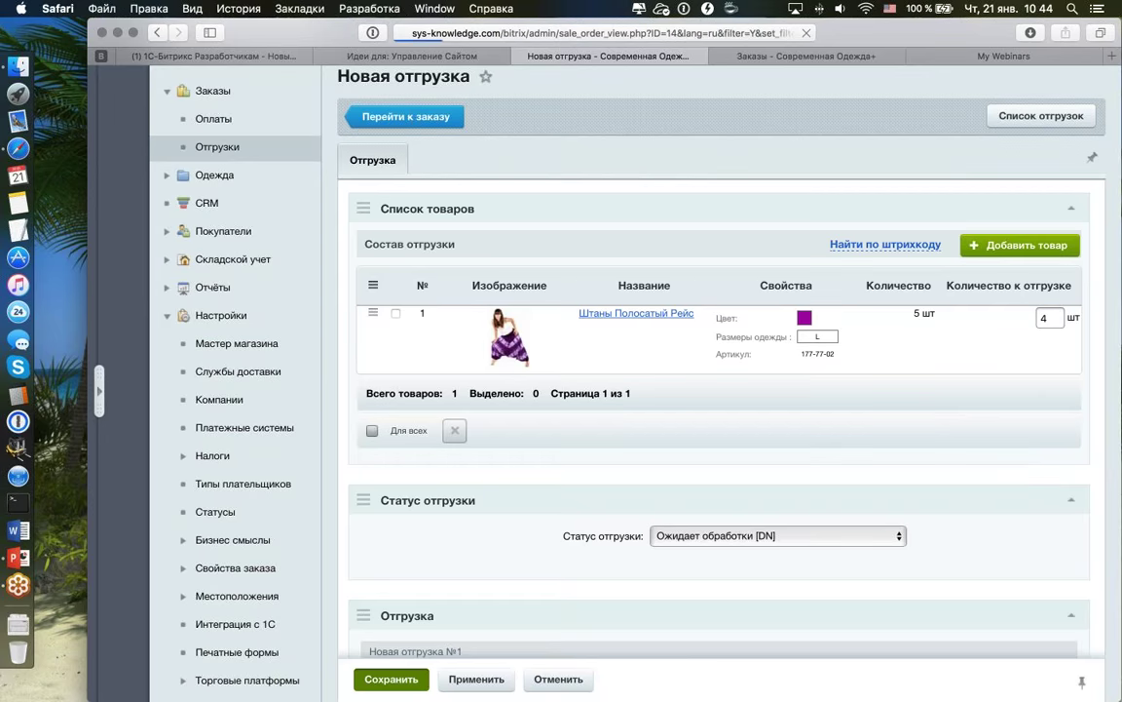
- Add and save another shipment for the remaining 1 piece of the size L "Штаны Полосатый Рейс"
scroll(497, 442, "down", 10)
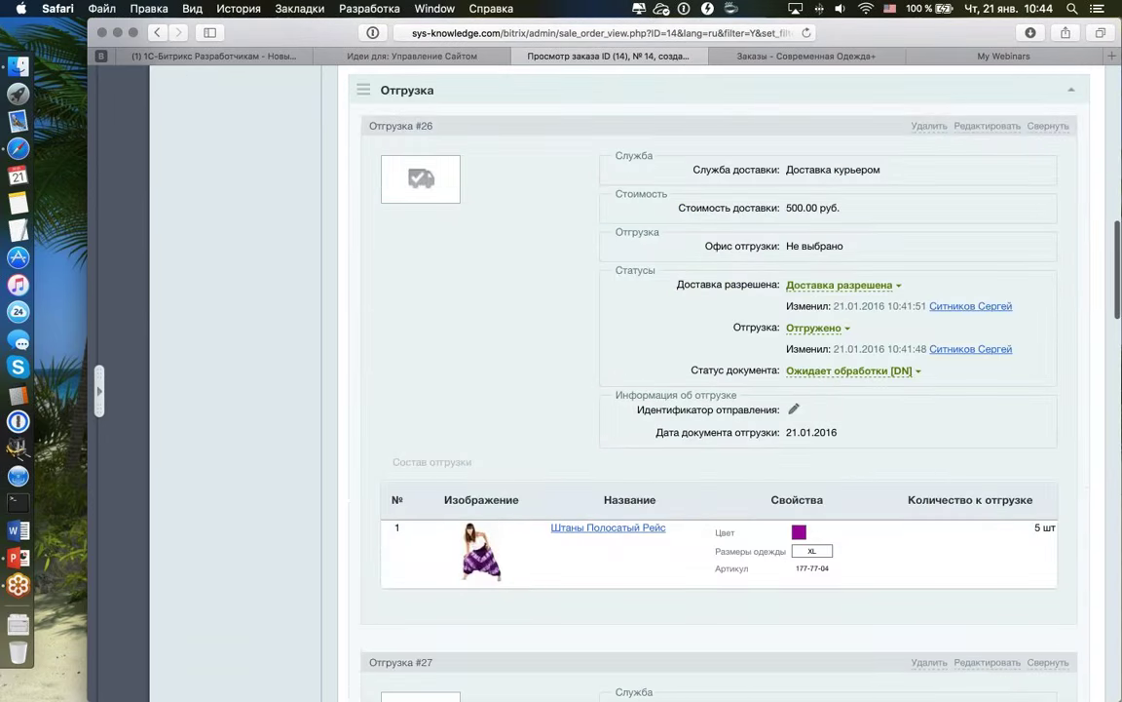
scroll(541, 494, "down", 10)
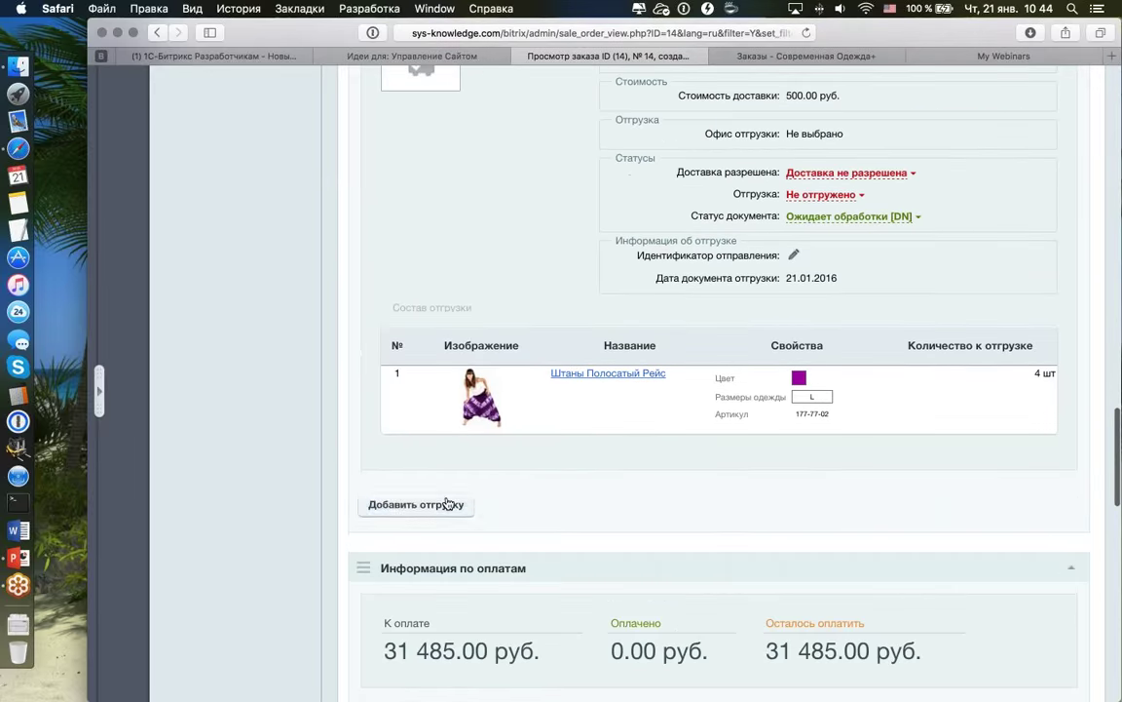
left_click(456, 502)
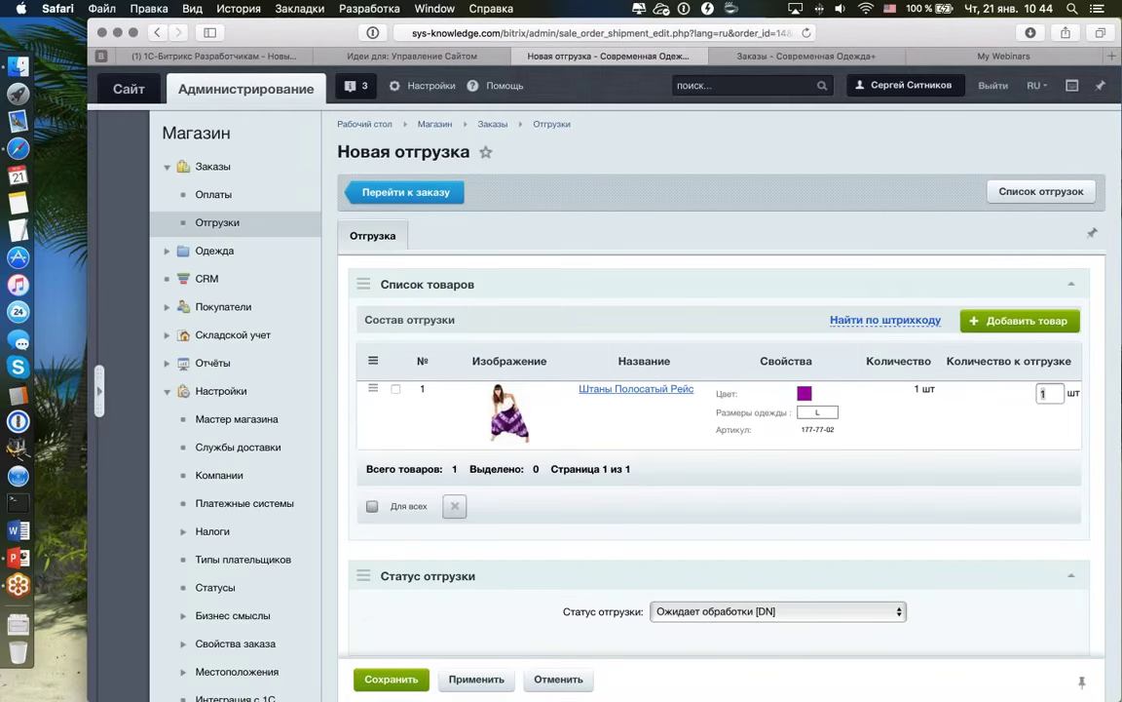
key("Return")
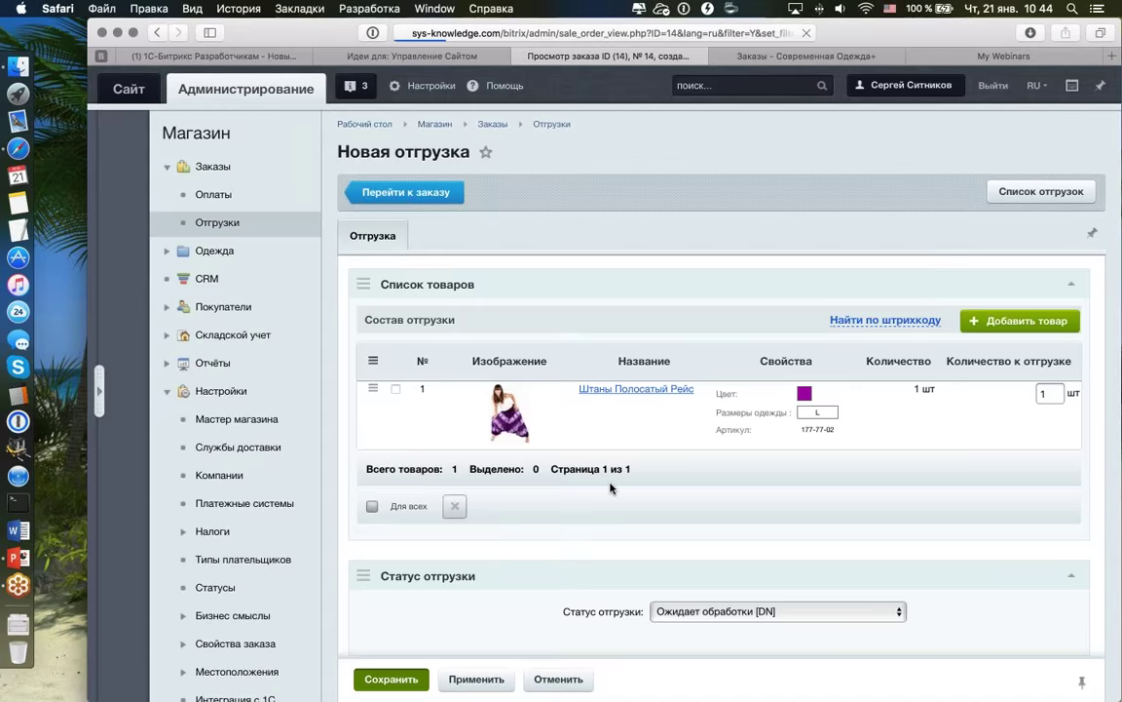
- Mark the 4-piece size L shipment as "Отгружено" and set its delivery permission to "Доставка разрешена"
scroll(711, 390, "down", 20)
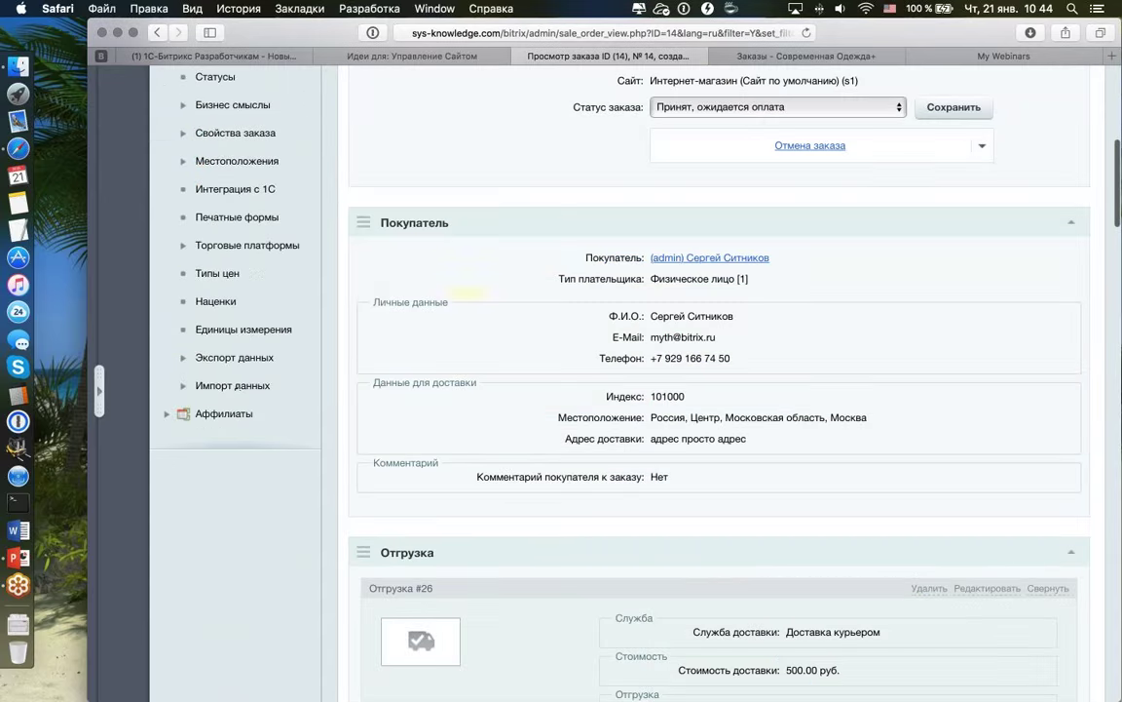
scroll(711, 390, "down", 10)
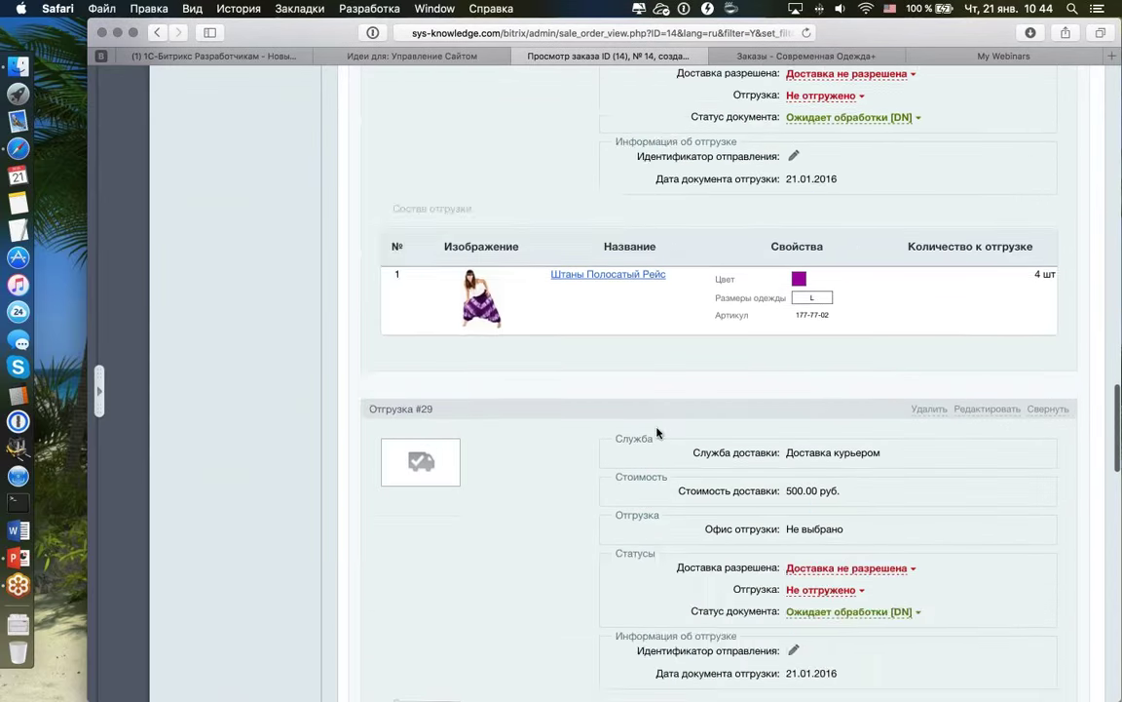
left_click(825, 190)
left_click(823, 219)
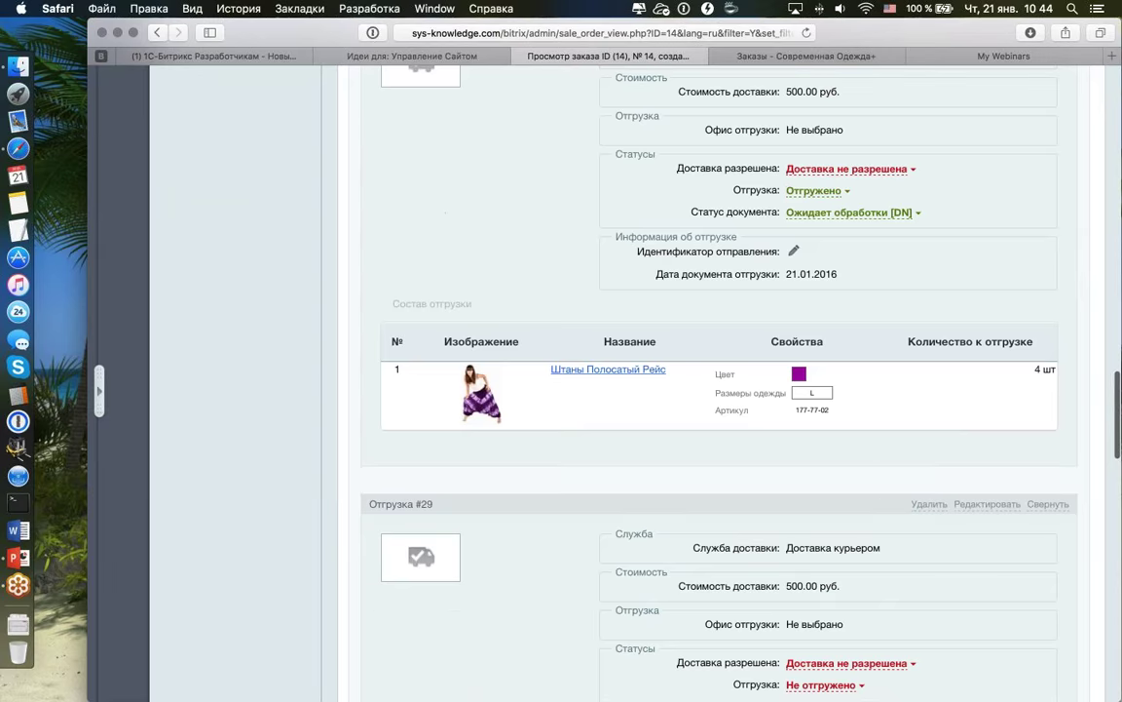
left_click(846, 169)
left_click(848, 196)
scroll(846, 208, "up", 2)
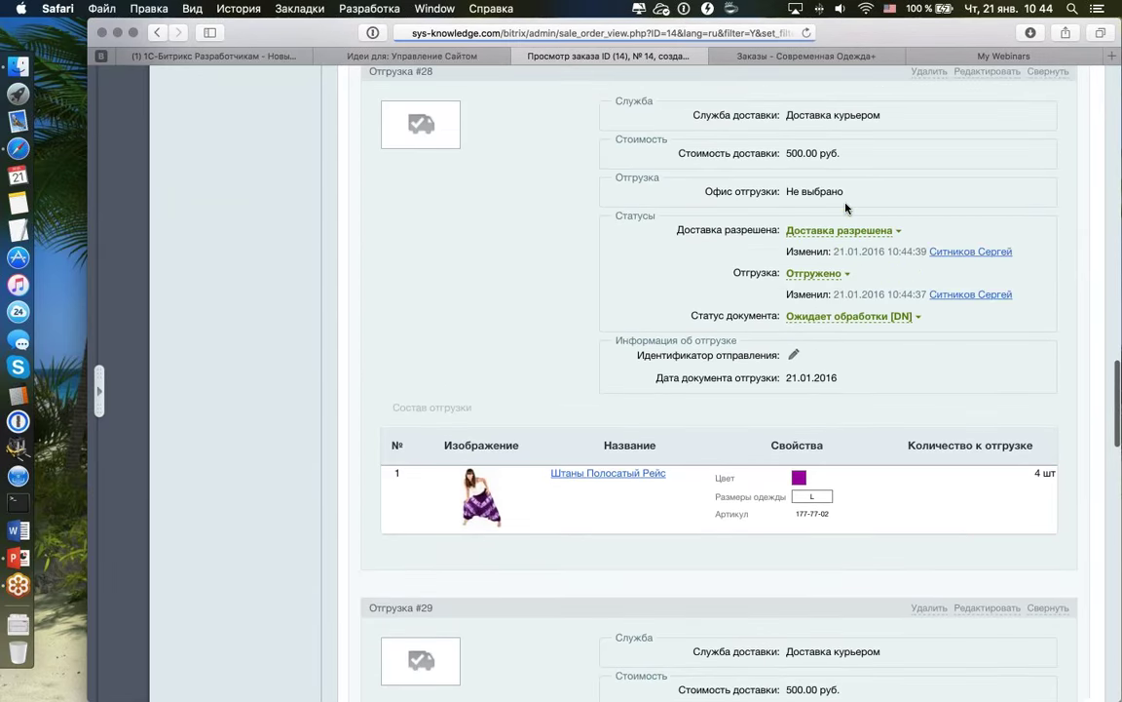
scroll(667, 288, "down", 2)
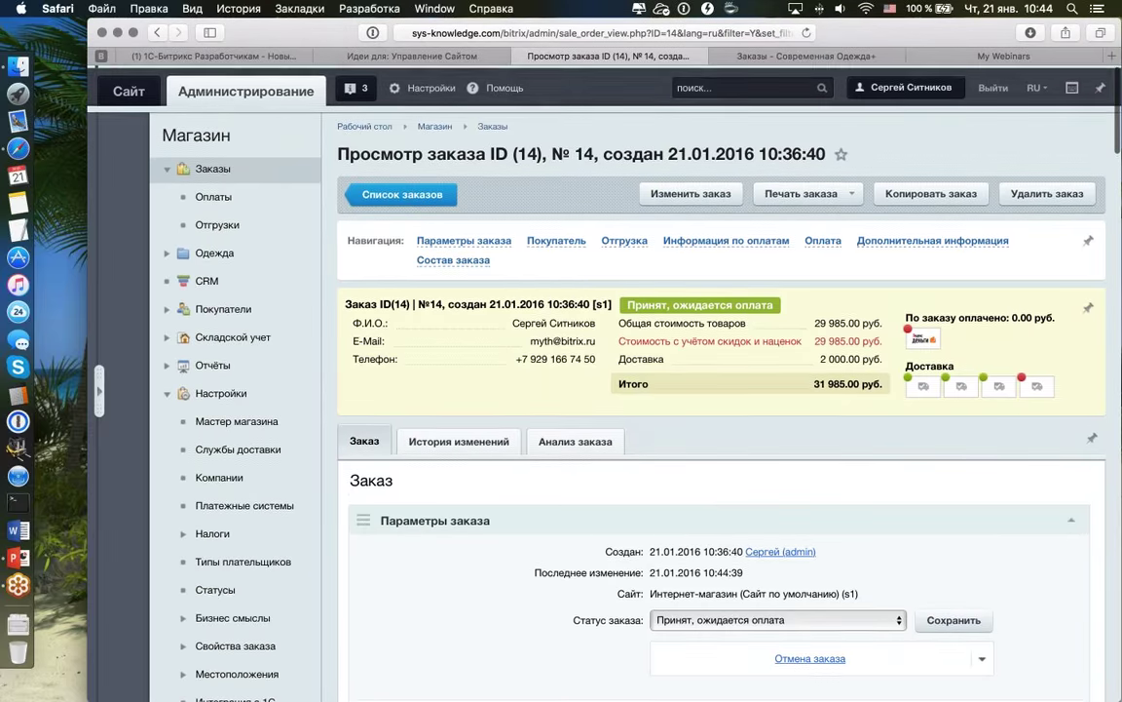
- Check the order analysis for the shipped and remaining quantities of the size L trousers
left_click(573, 439)
scroll(689, 414, "down", 3)
scroll(689, 414, "down", 3)
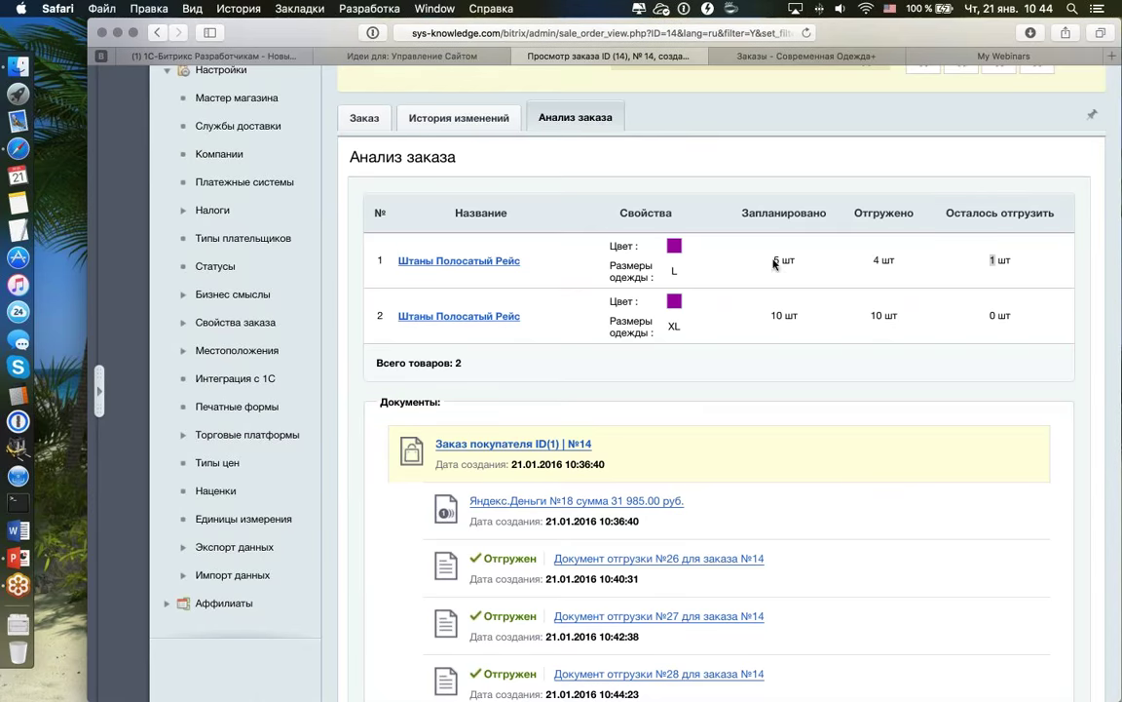
scroll(863, 291, "up", 3)
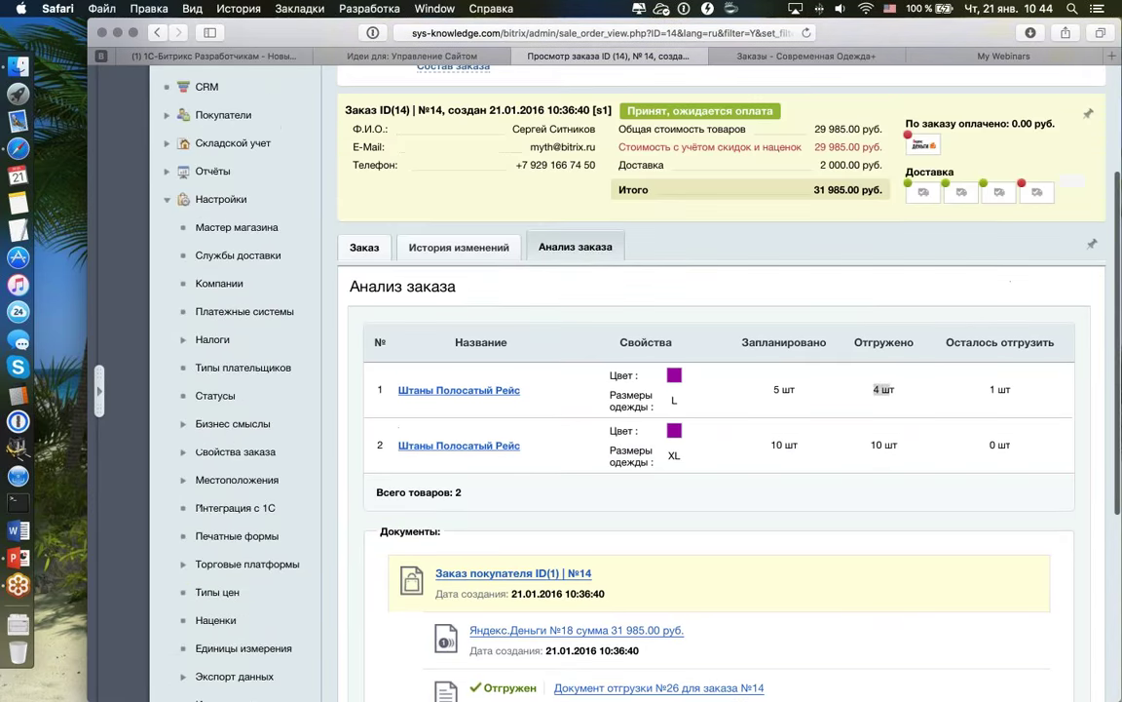
- Mark the 1-piece size L shipment as "Отгружено" with its delivery permission set to "Доставка разрешена"
left_click(364, 249)
scroll(363, 248, "down", 6)
scroll(719, 390, "down", 15)
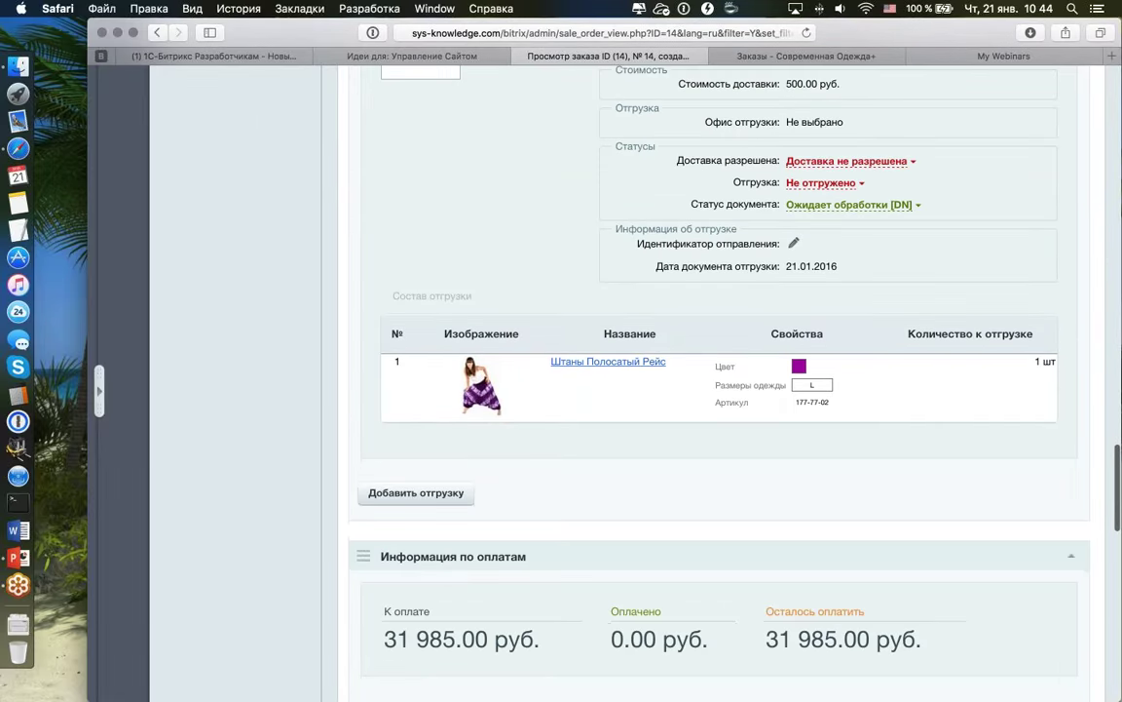
left_click(822, 182)
left_click(834, 207)
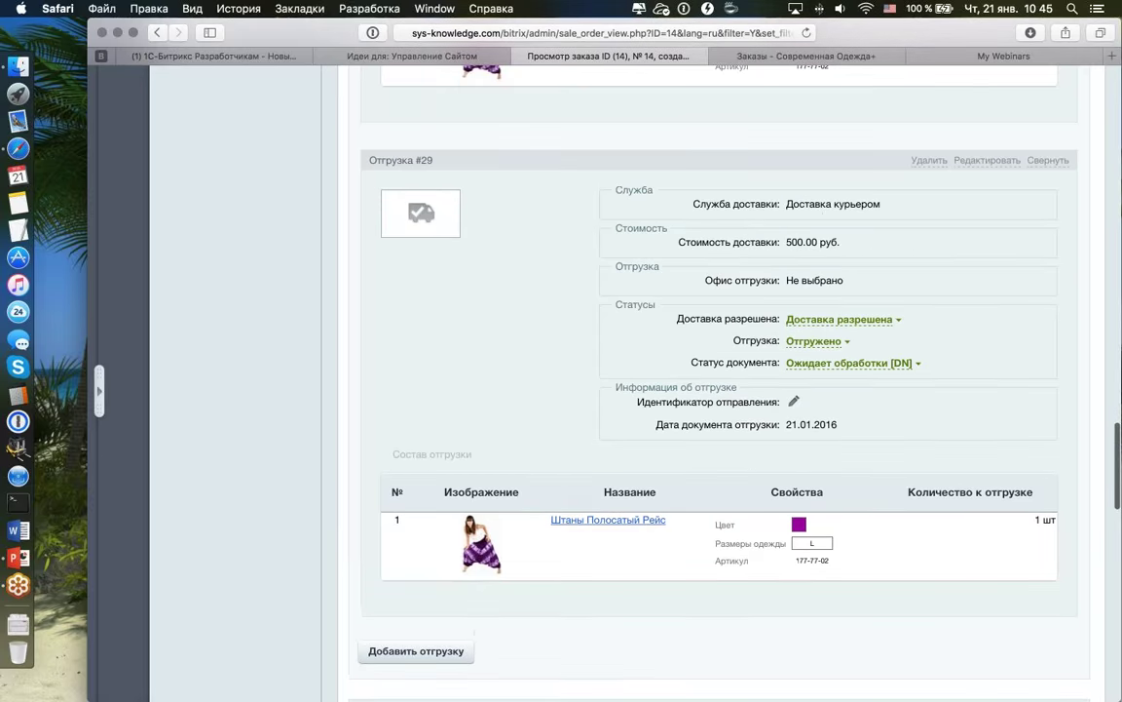
scroll(742, 163, "down", 3)
scroll(844, 190, "up", 10)
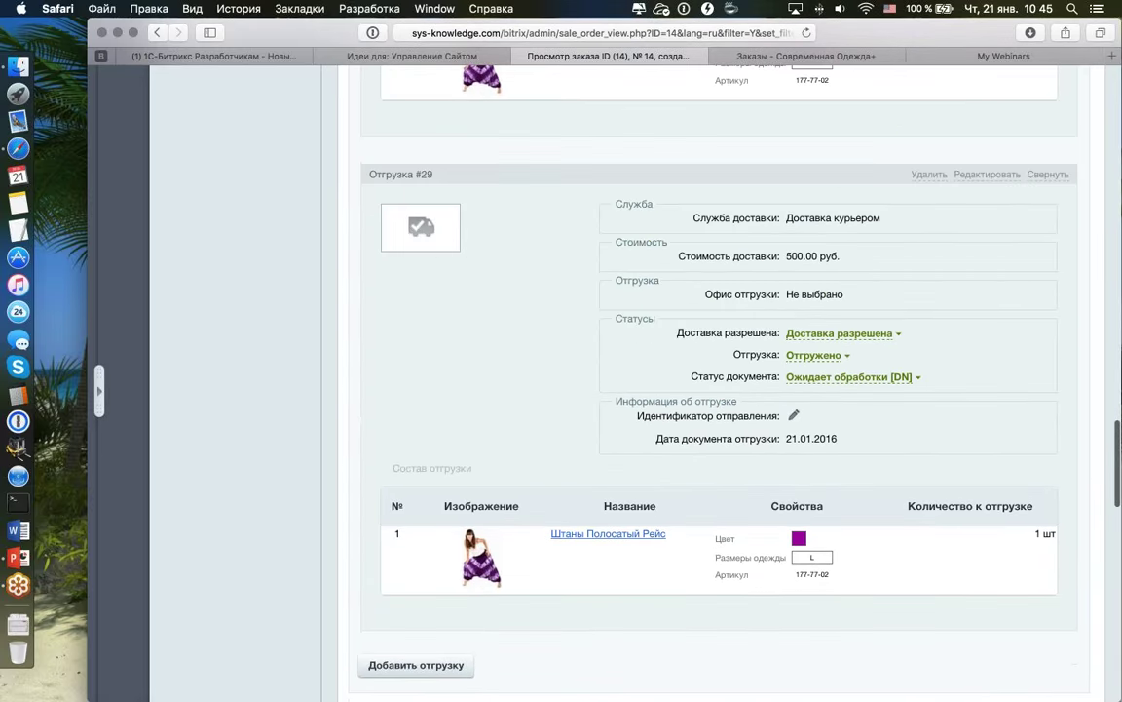
scroll(844, 190, "up", 15)
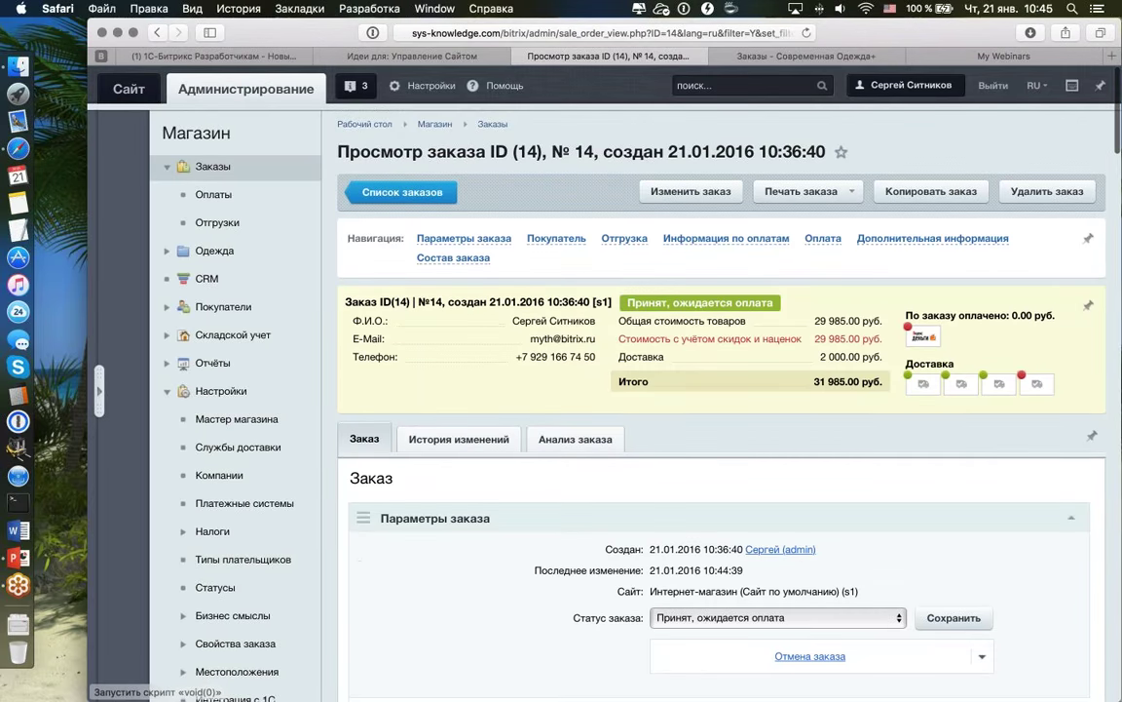
- Open the shop's payments list and look through the payment records
left_click(213, 193)
scroll(600, 401, "down", 3)
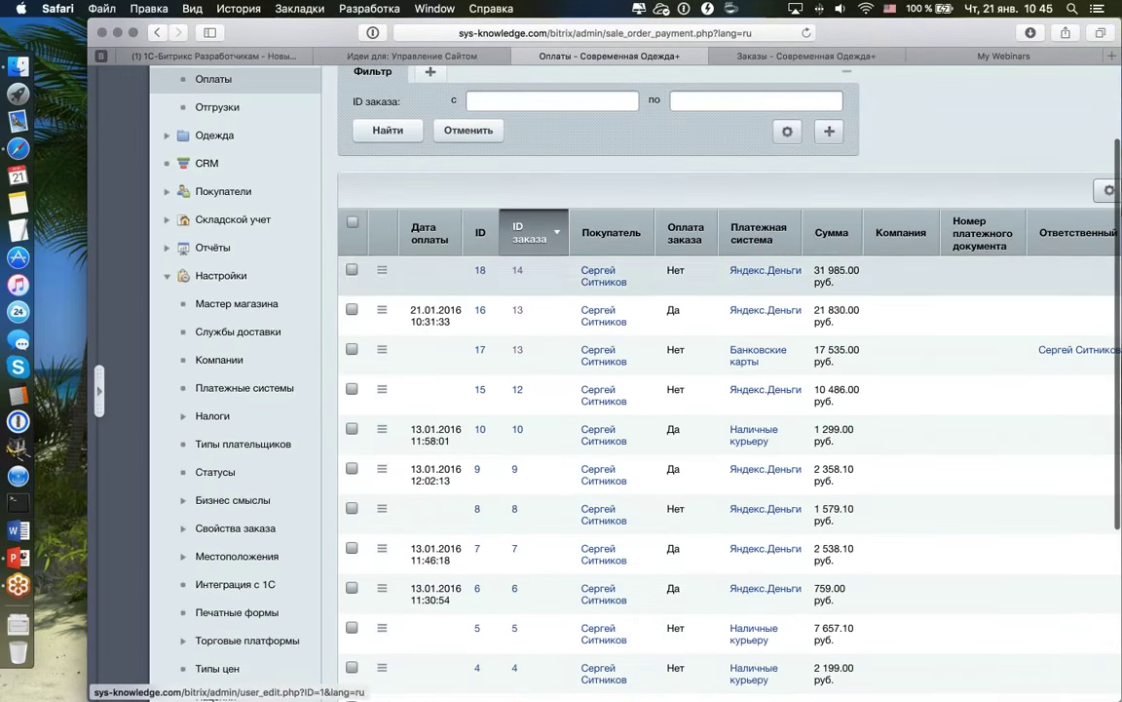
scroll(601, 400, "up", 2)
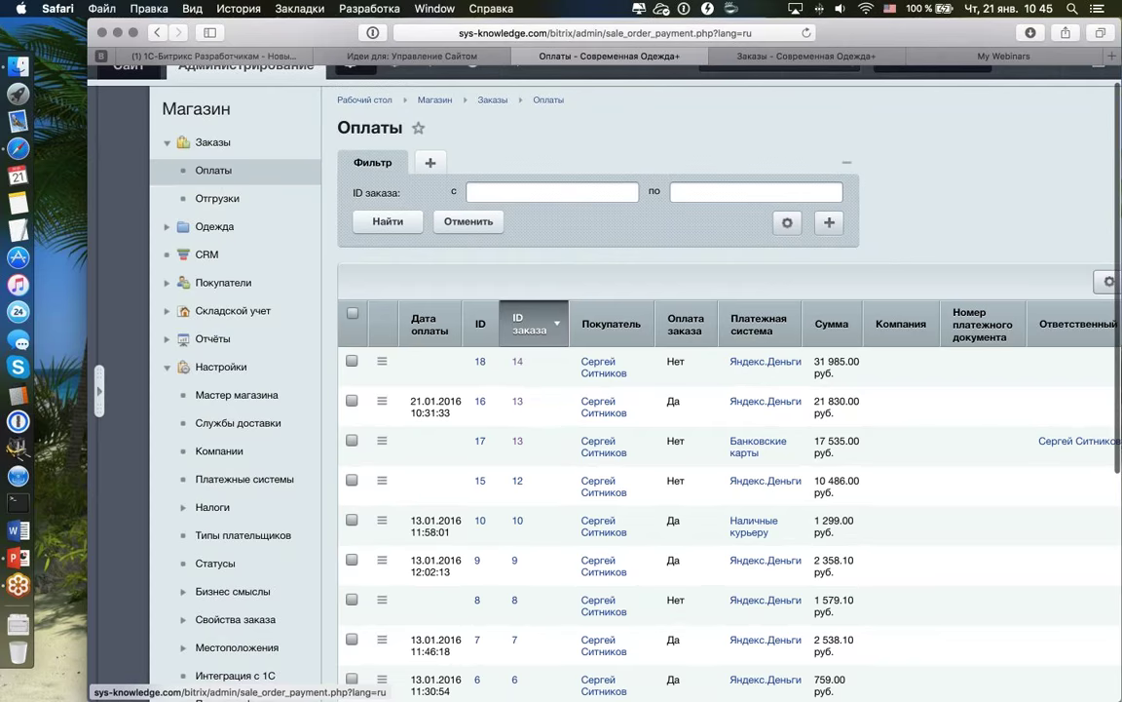
- Open the orders list and review the newest order's shipment and item columns
left_click(200, 143)
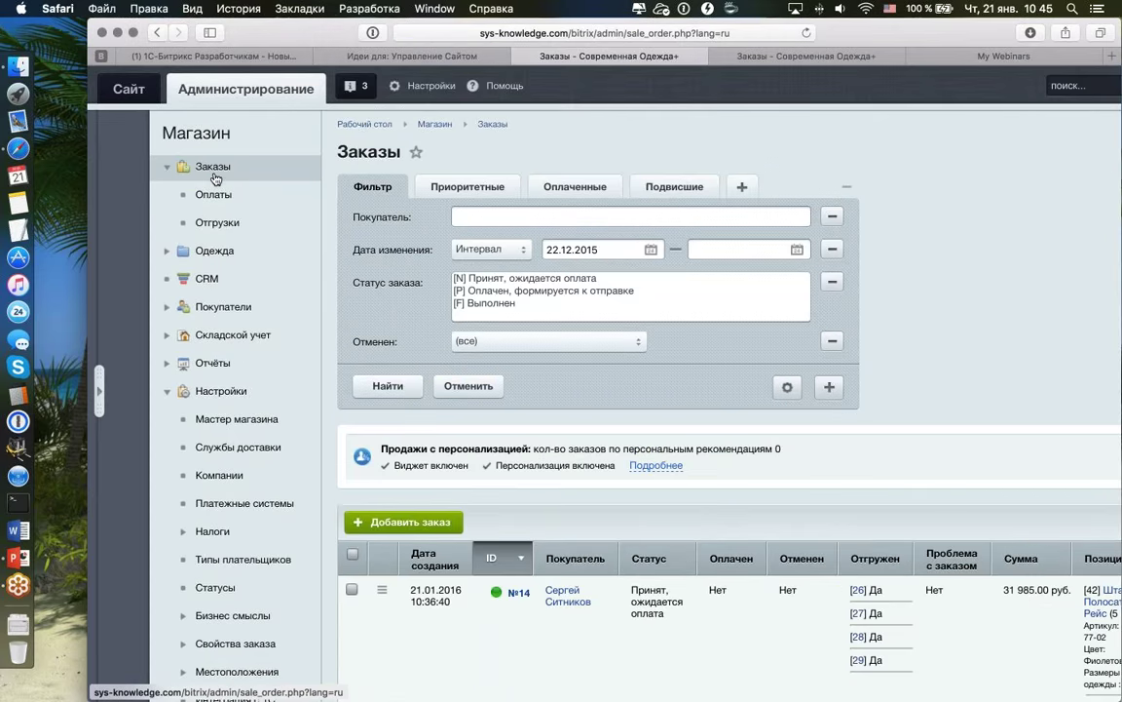
scroll(215, 202, "right", 5)
scroll(195, 202, "left", 3)
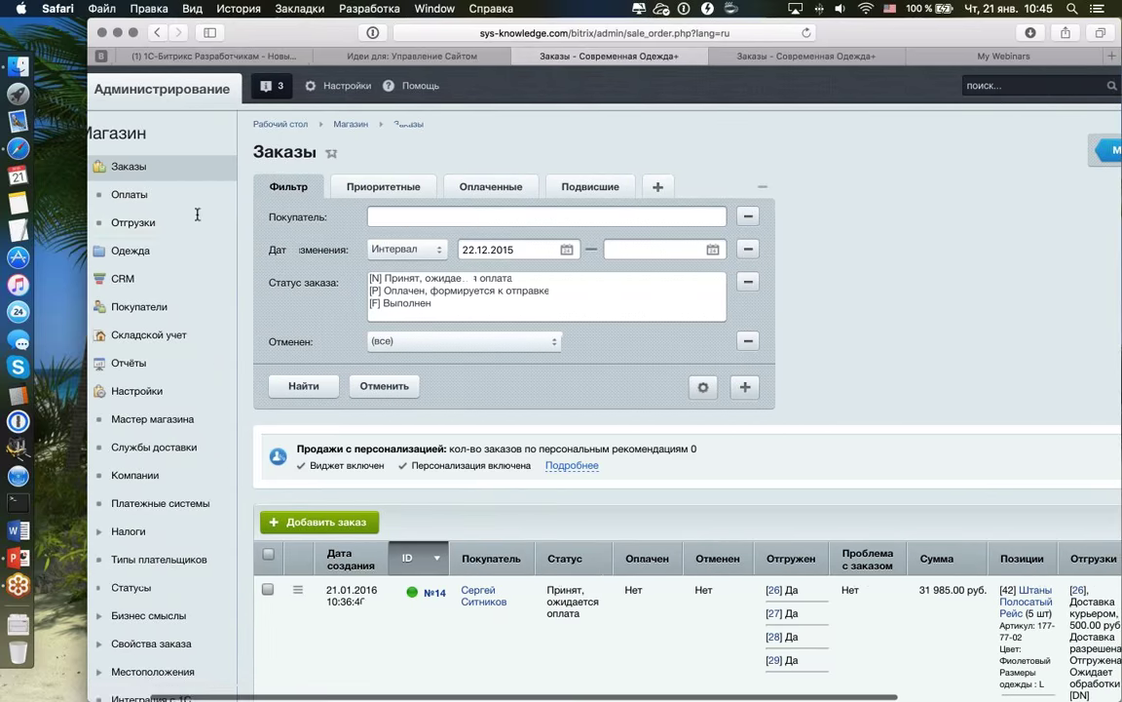
scroll(146, 204, "left", 2)
- Go back to the payments list to examine the payments' order IDs, statuses and sums
left_click(170, 194)
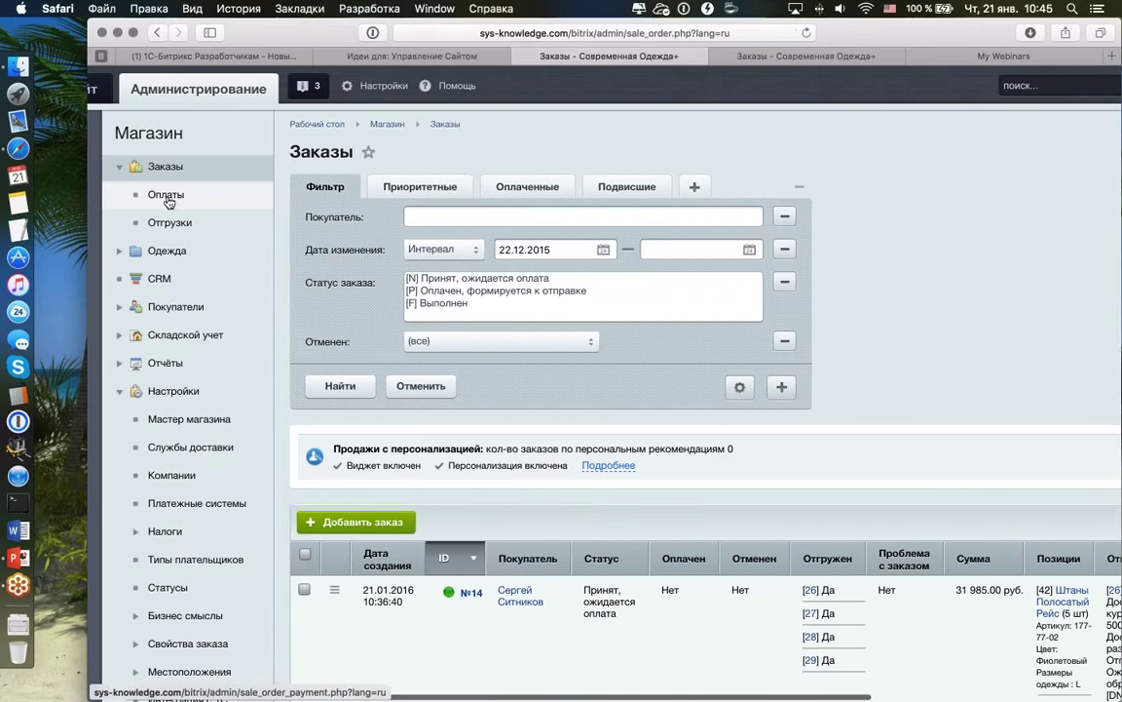
scroll(216, 146, "down", 3)
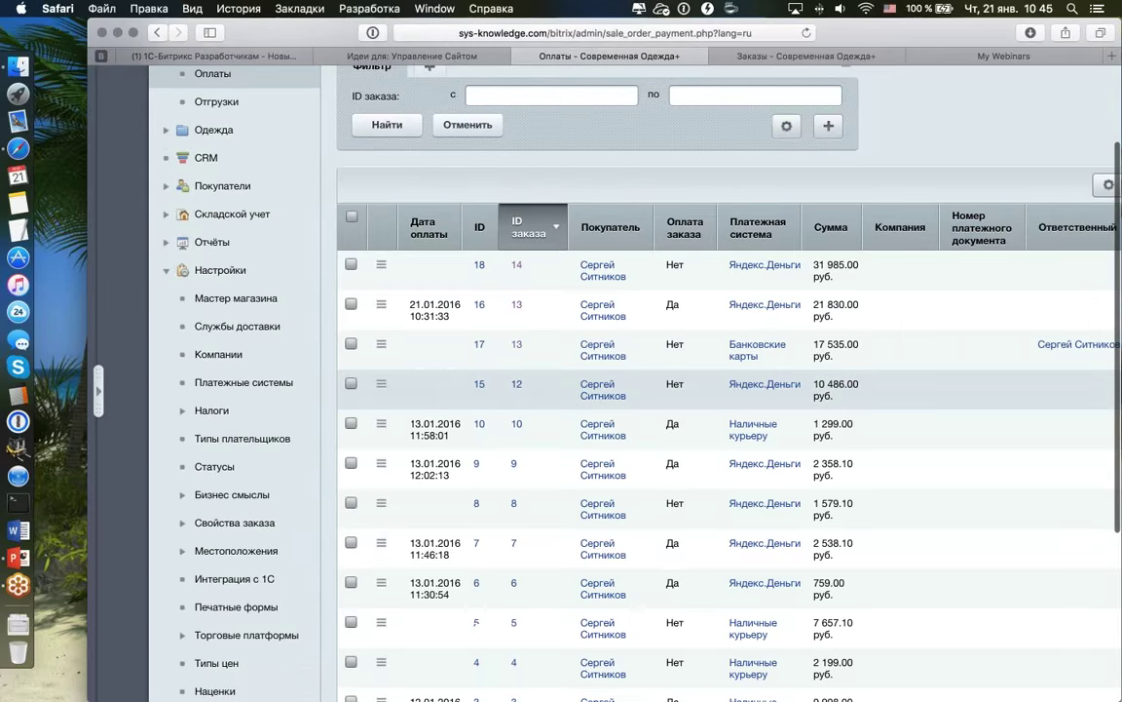
- Open the shop's shipments list and review the delivery permission, shipment status, delivery service and cost columns
left_click(216, 102)
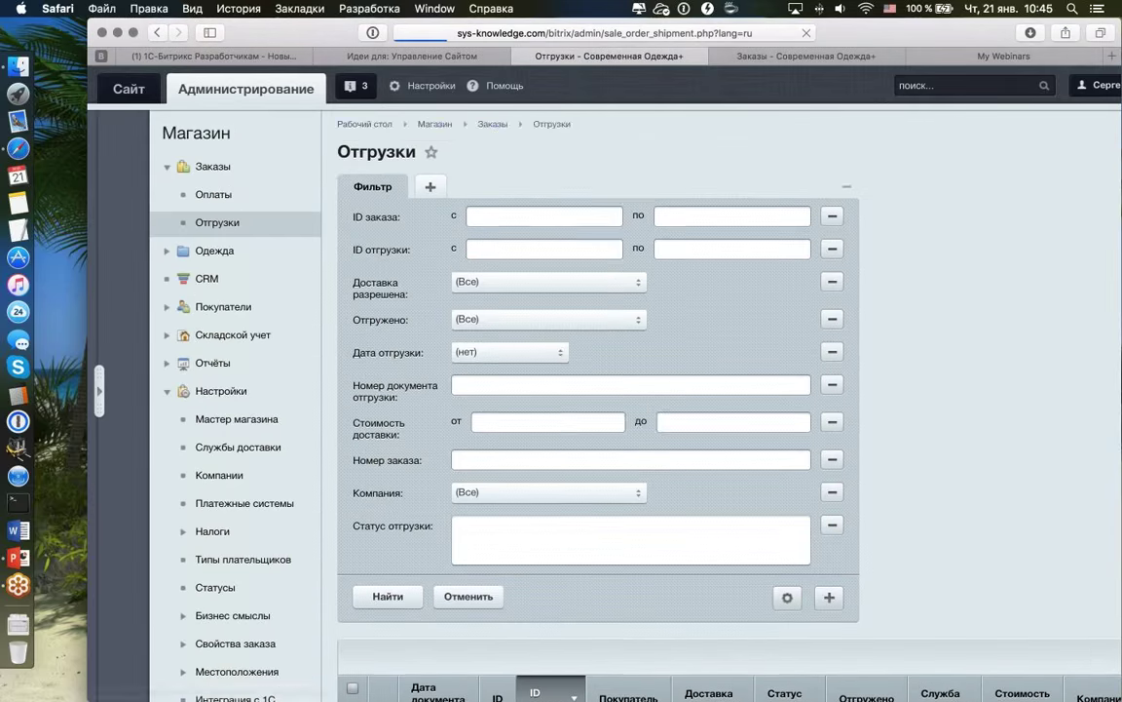
scroll(669, 327, "down", 5)
scroll(672, 327, "down", 2)
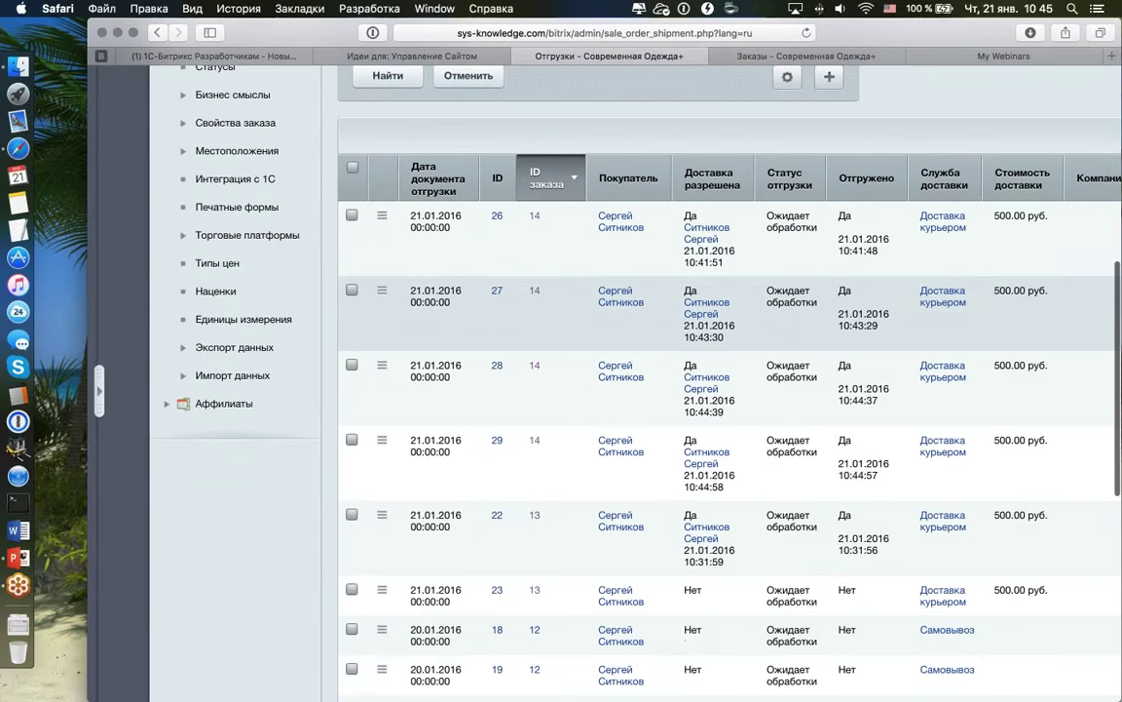
scroll(653, 292, "right", 3)
scroll(682, 321, "left", 3)
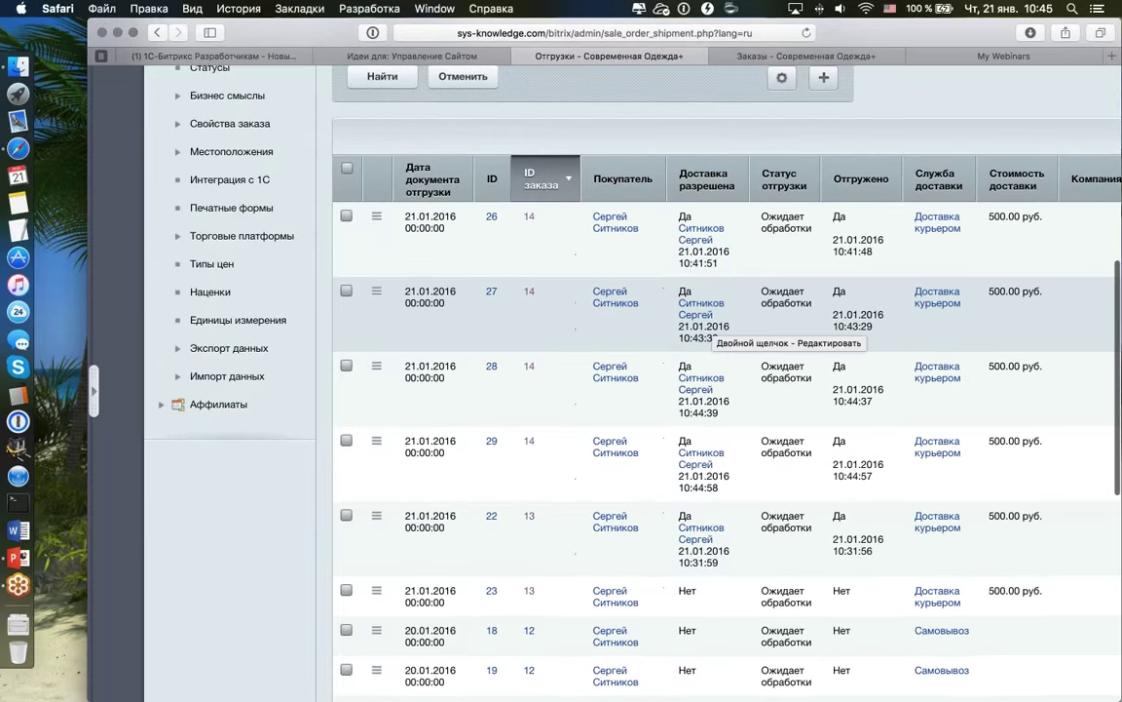
- Open the newest order from the orders list for viewing and find its first shipment
scroll(682, 332, "up", 10)
left_click(206, 165)
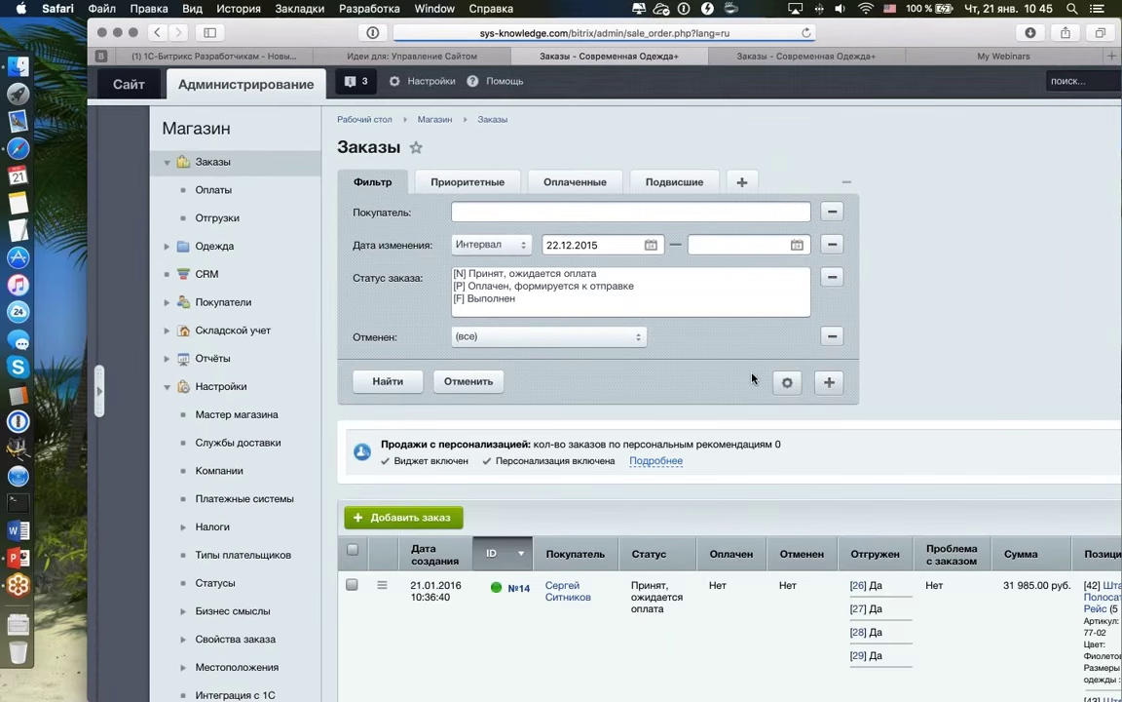
scroll(384, 300, "down", 5)
left_click(385, 300)
left_click(497, 332)
scroll(626, 373, "down", 5)
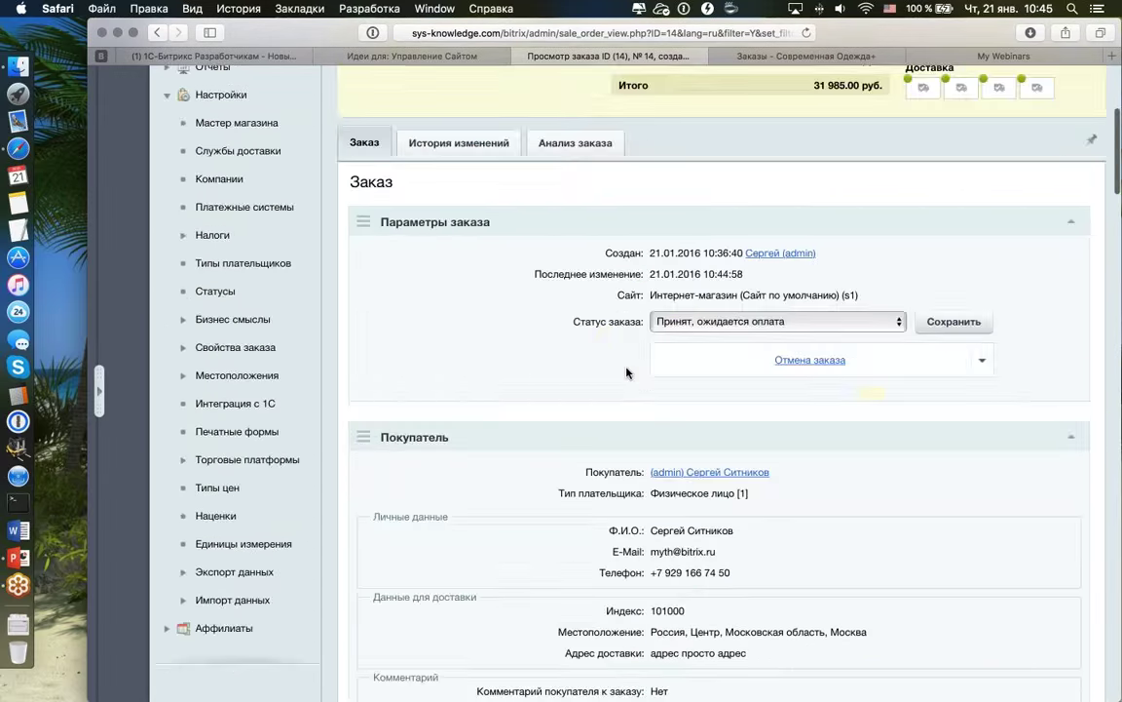
scroll(626, 372, "down", 10)
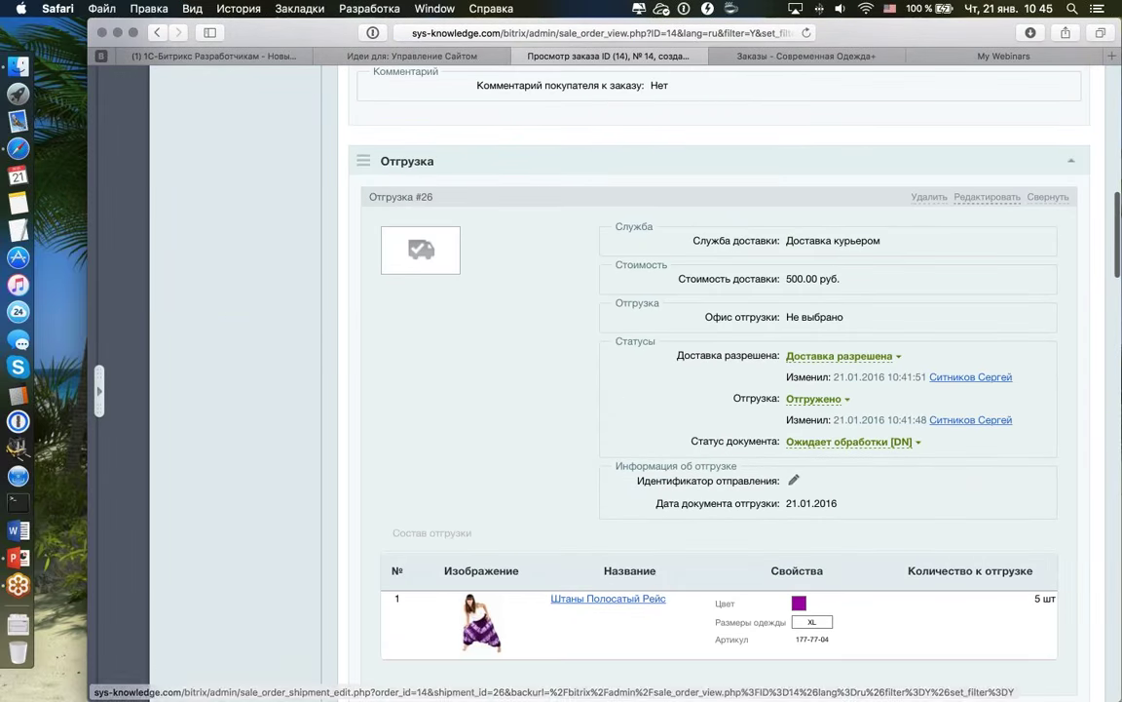
- Open the order's first shipment for editing and review its item list and change history
left_click(987, 197)
scroll(804, 333, "down", 4)
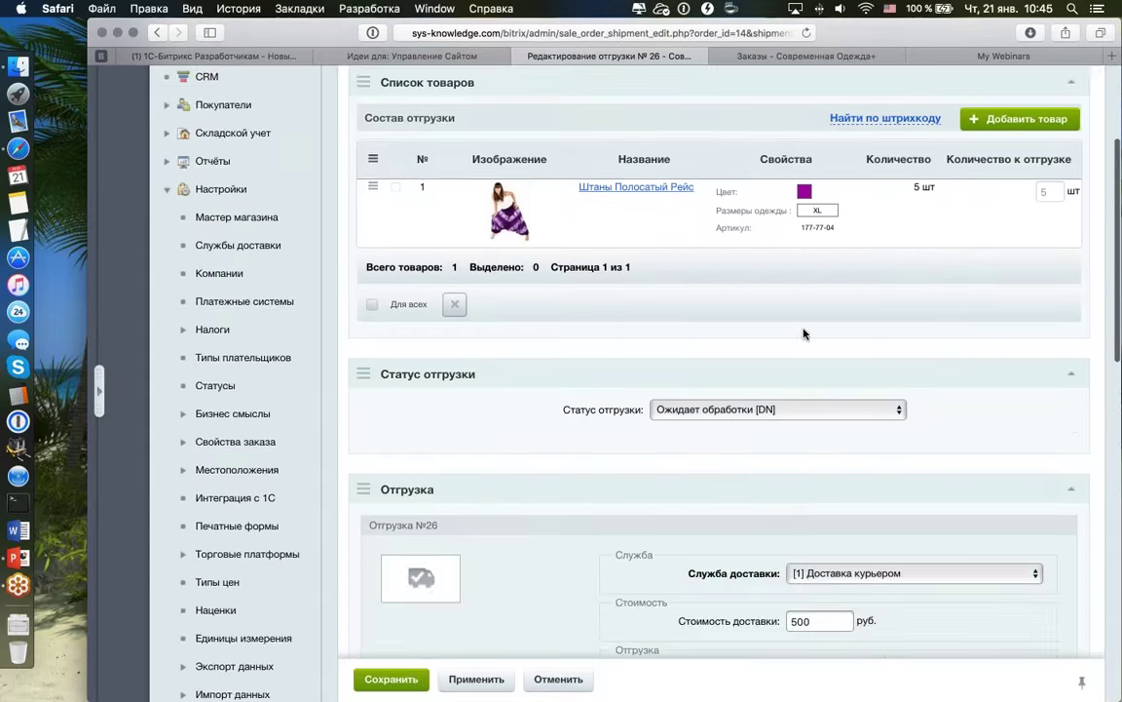
scroll(804, 334, "up", 3)
scroll(804, 334, "up", 1)
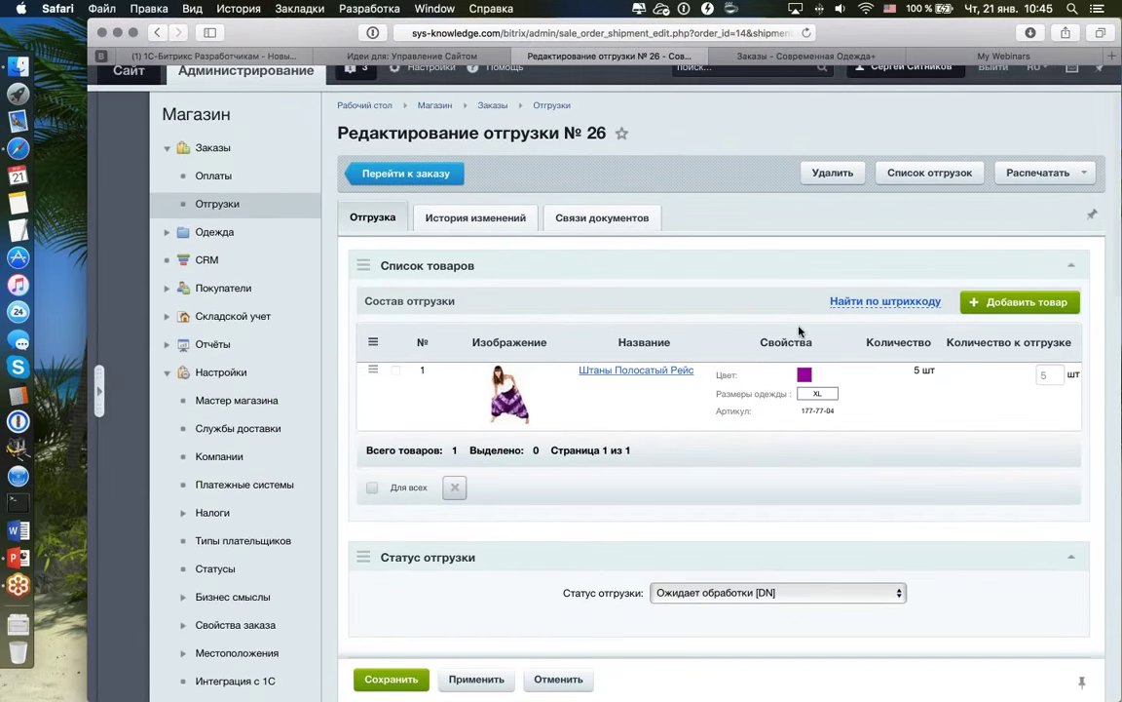
left_click(468, 222)
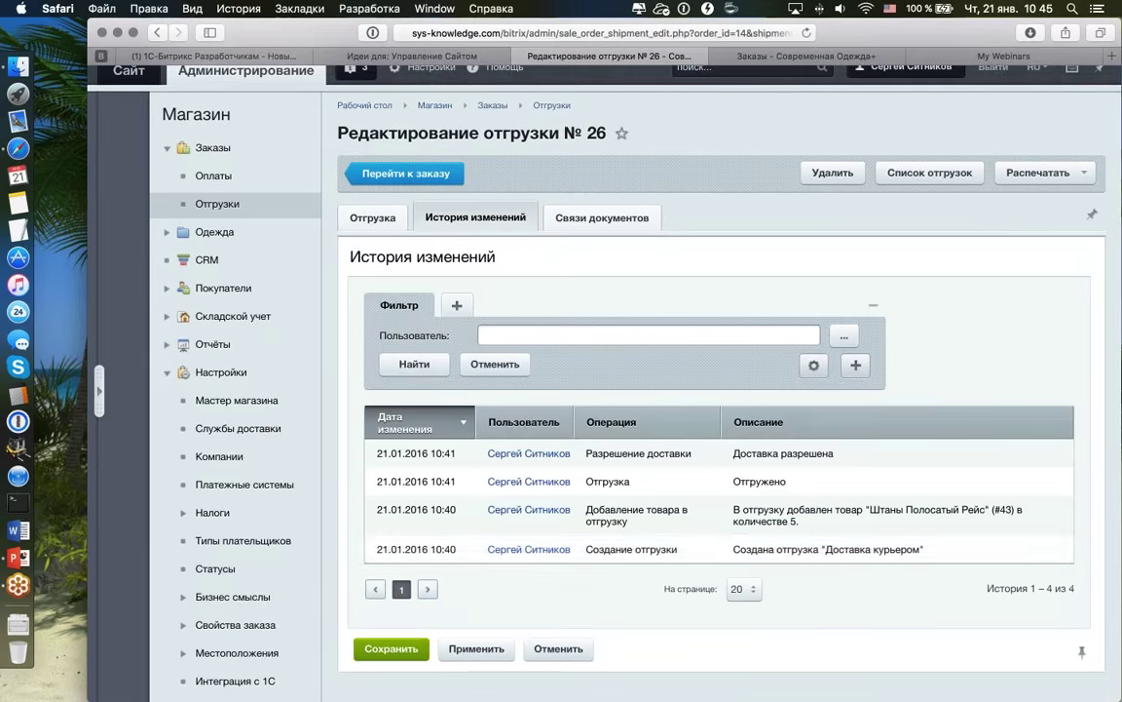
- Examine the first shipment's document links, including planned, shipped and remaining quantities and the order's payment and shipment documents
left_click(601, 217)
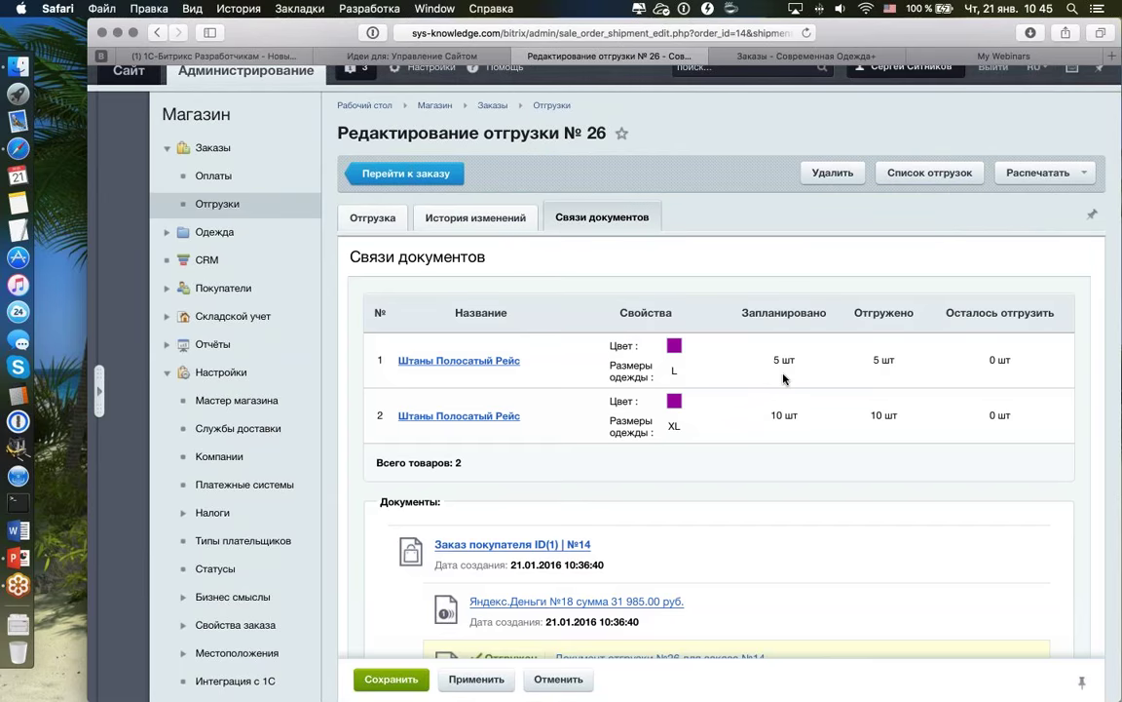
scroll(819, 380, "down", 2)
scroll(821, 371, "down", 4)
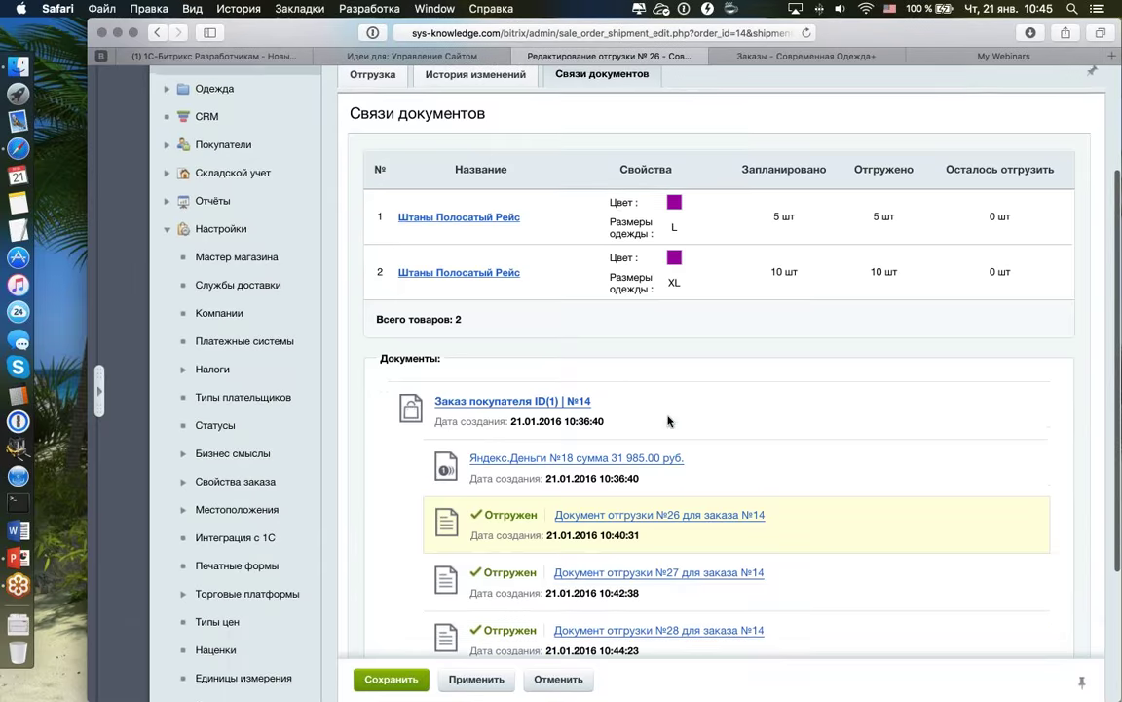
scroll(660, 376, "down", 5)
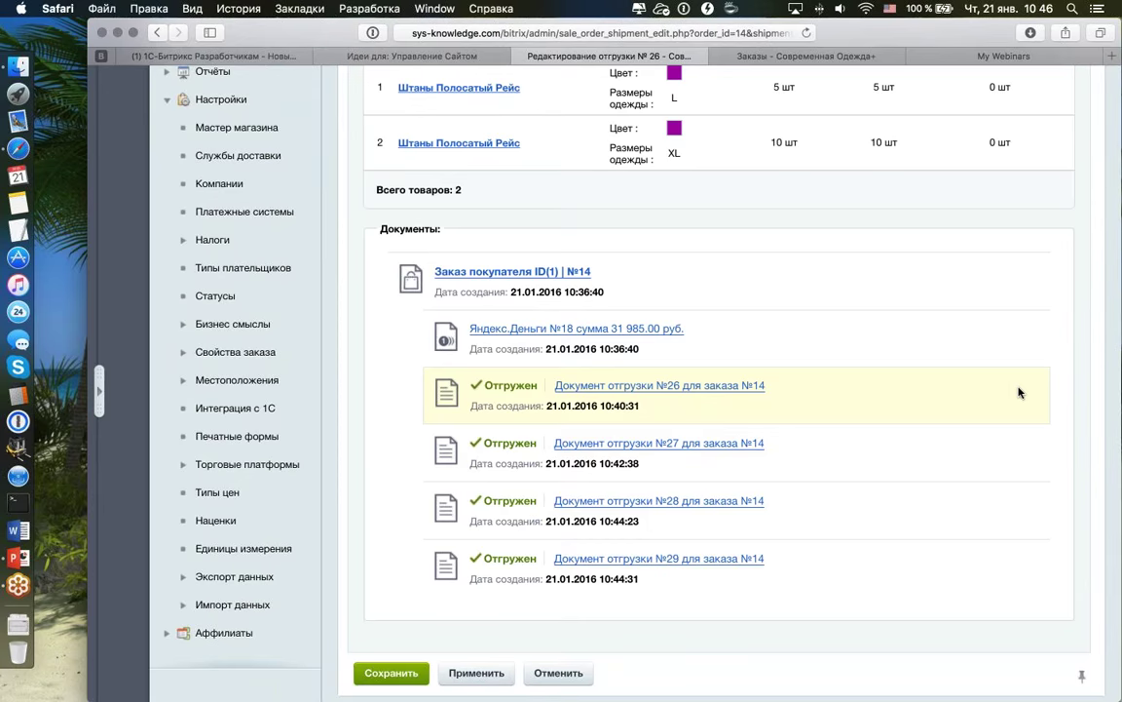
scroll(245, 575, "up", 1)
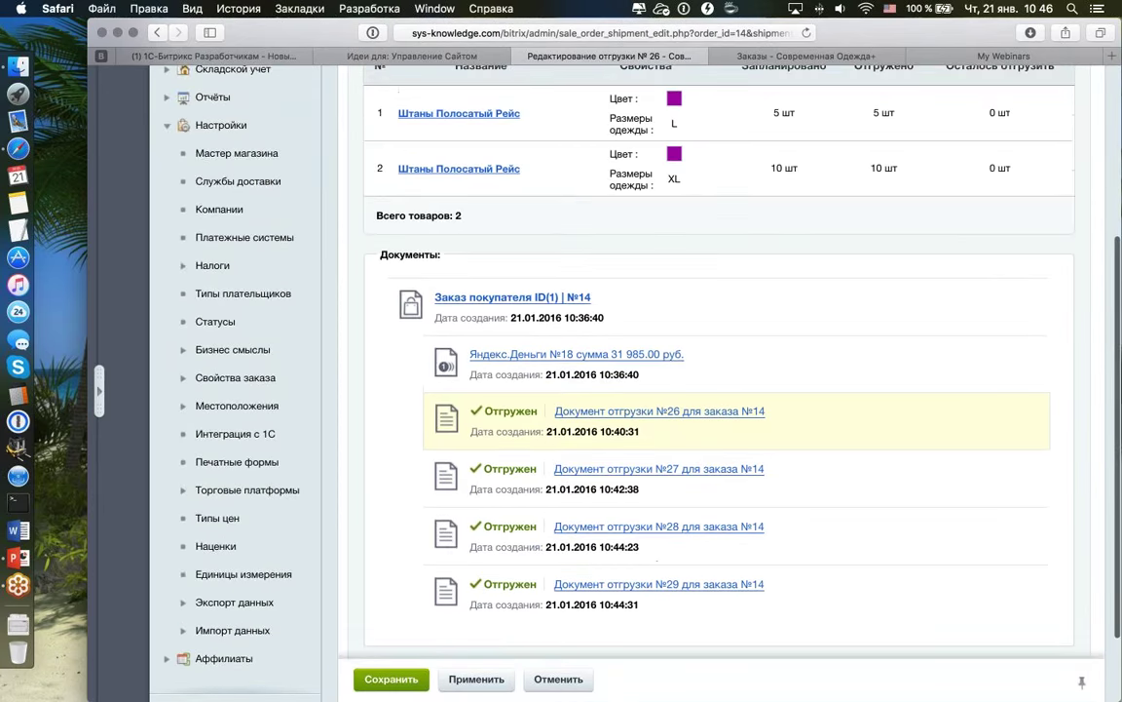
scroll(793, 381, "down", 1)
scroll(792, 381, "up", 6)
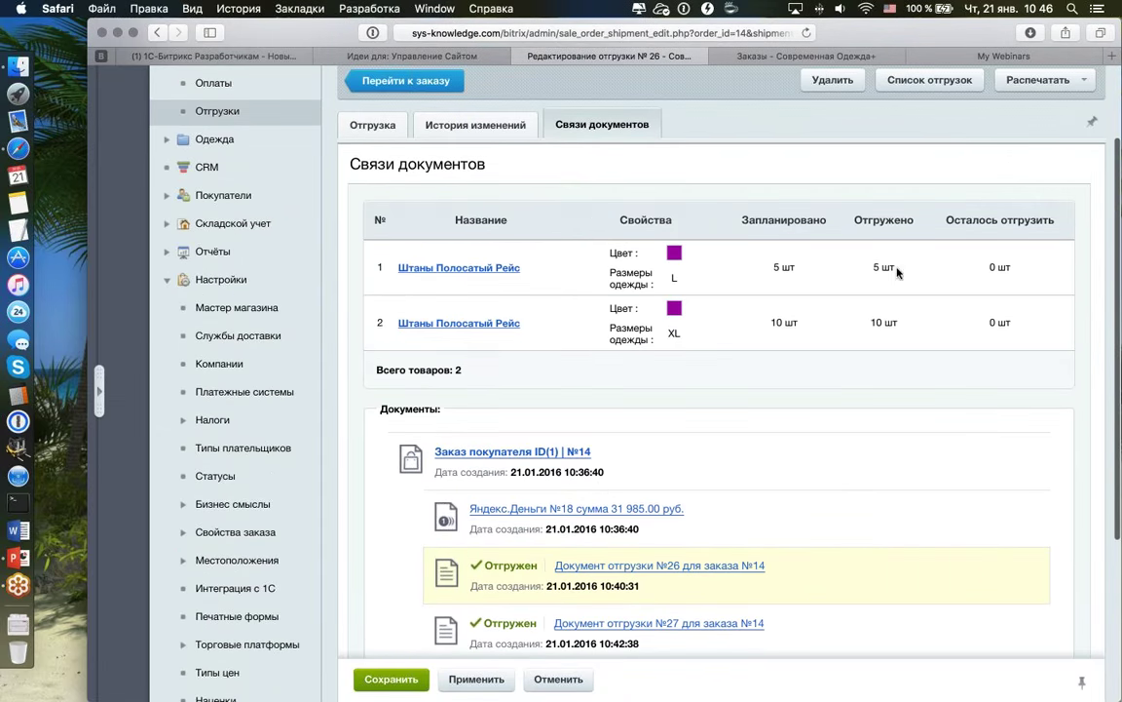
scroll(902, 251, "down", 4)
scroll(658, 462, "down", 2)
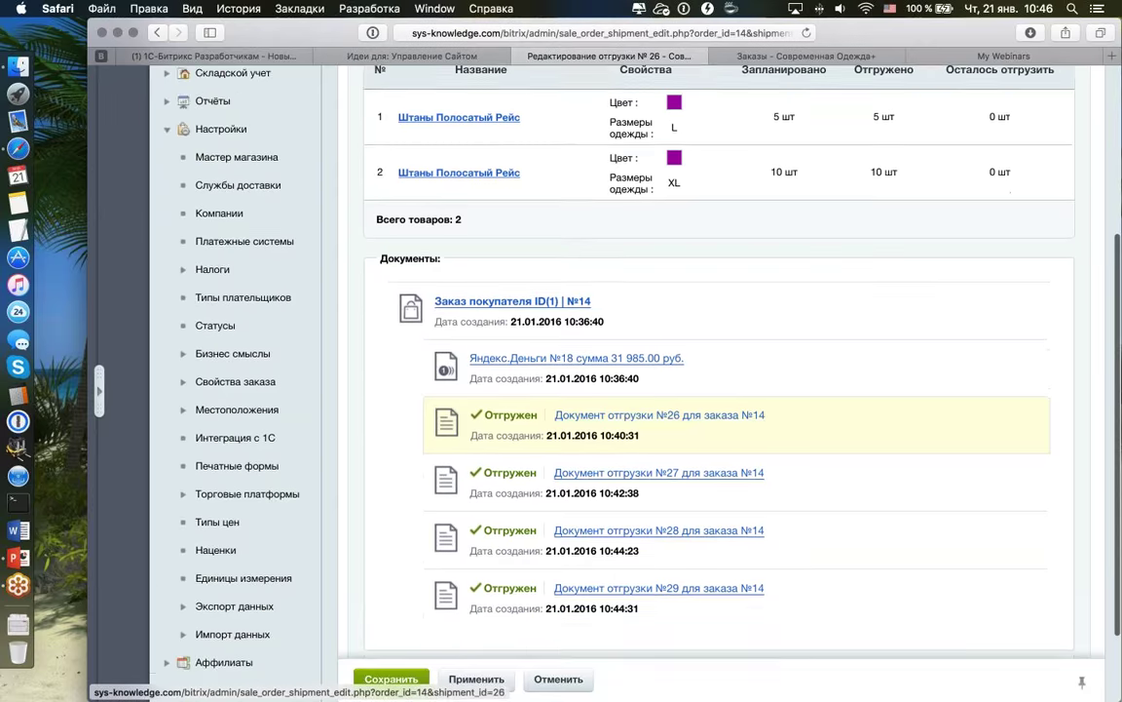
- Open the order's second shipment from the linked documents and review its own document links
left_click(659, 465)
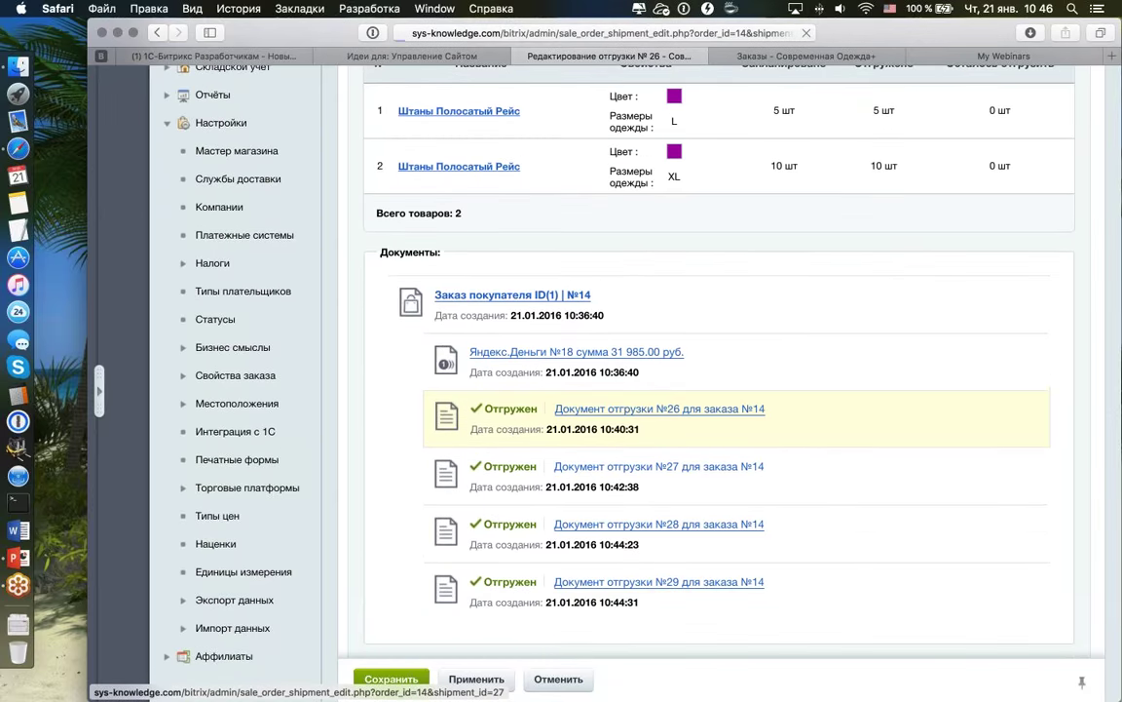
scroll(712, 390, "down", 15)
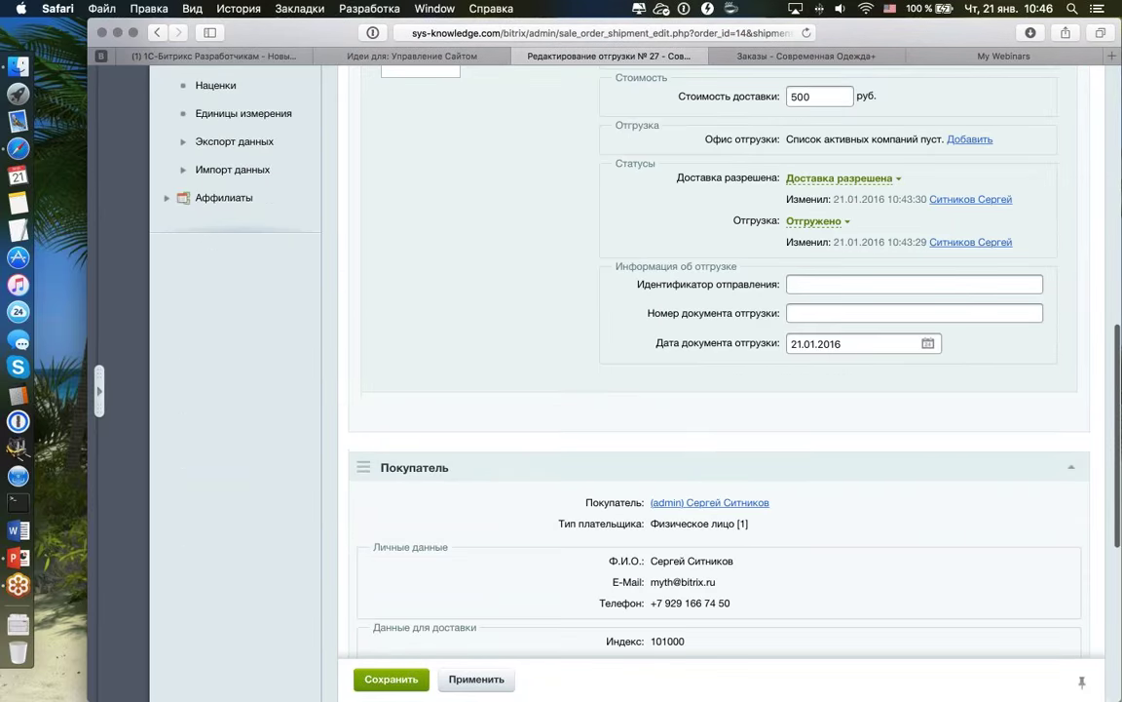
scroll(712, 389, "up", 15)
left_click(602, 236)
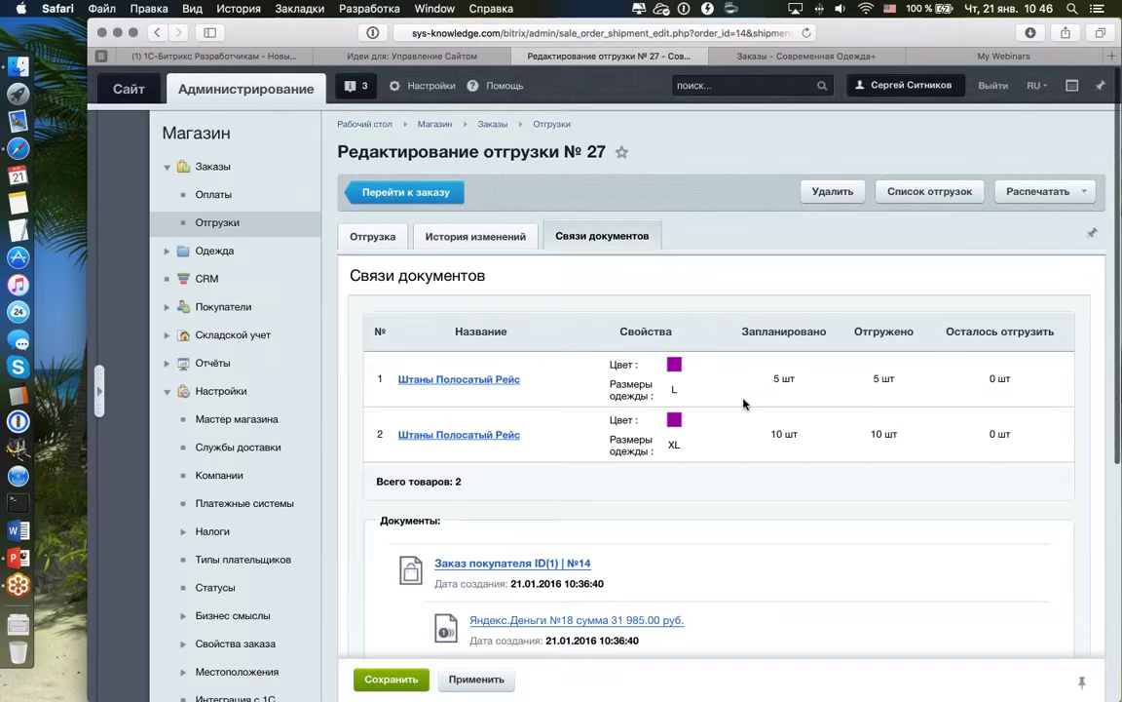
scroll(744, 402, "down", 5)
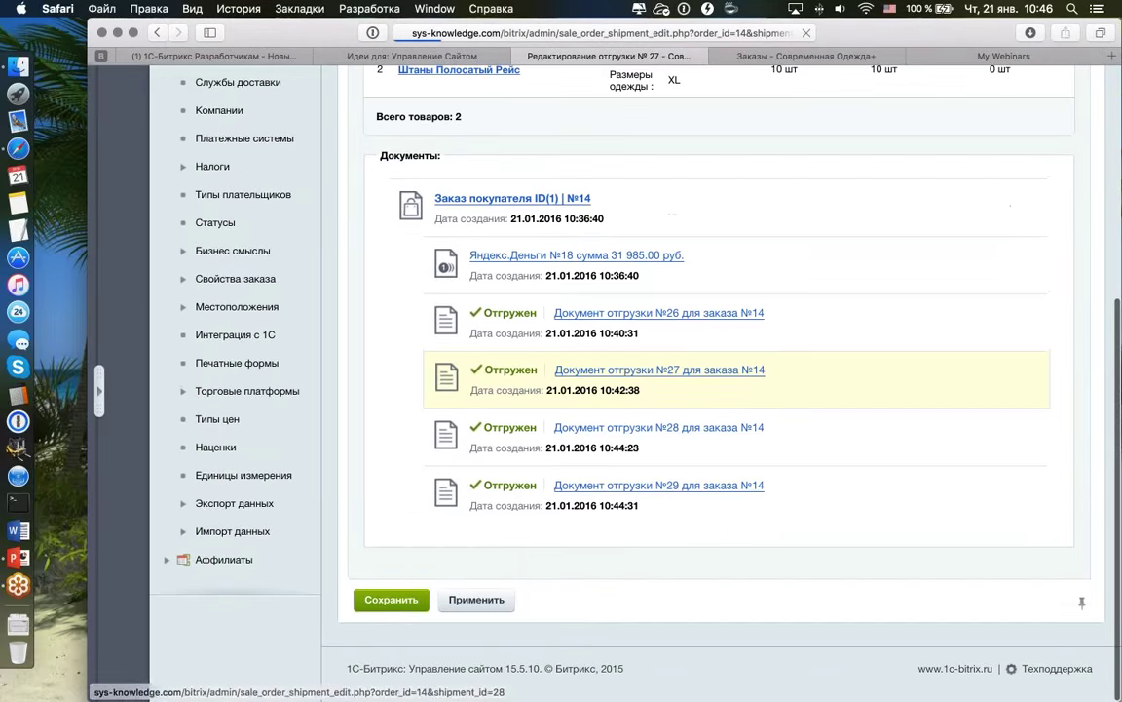
- Open the order's third shipment from the linked documents and check its document links and item quantities
left_click(624, 393)
left_click(602, 235)
scroll(737, 336, "down", 1)
scroll(737, 336, "down", 5)
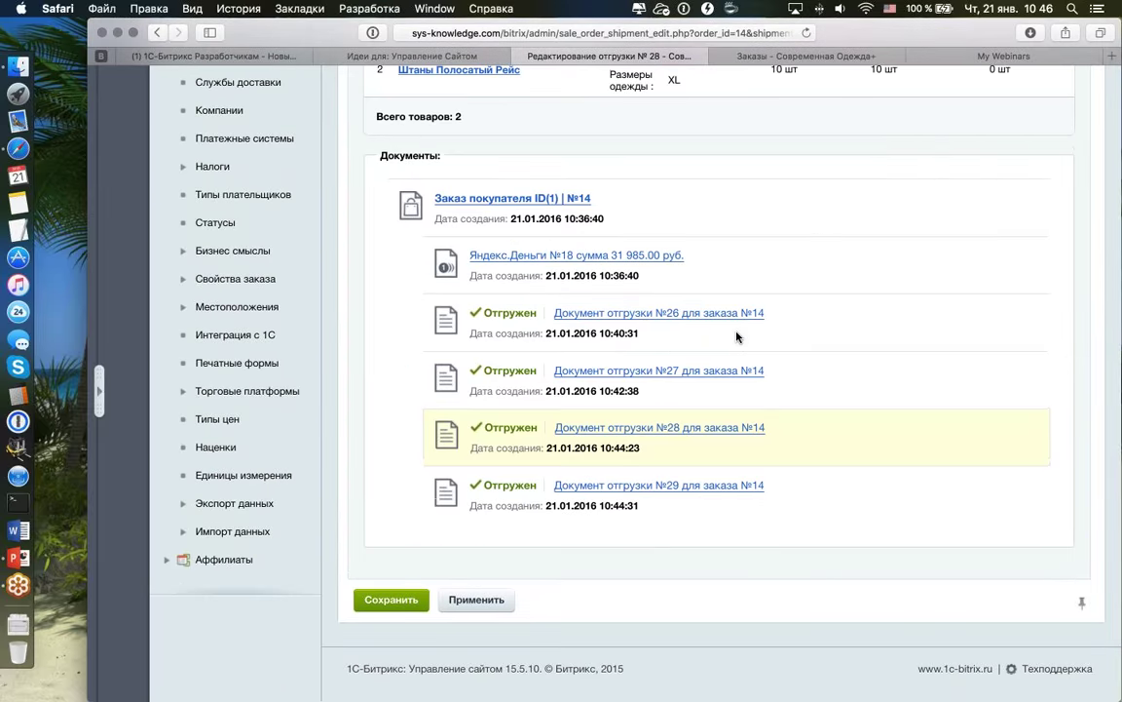
scroll(585, 356, "up", 6)
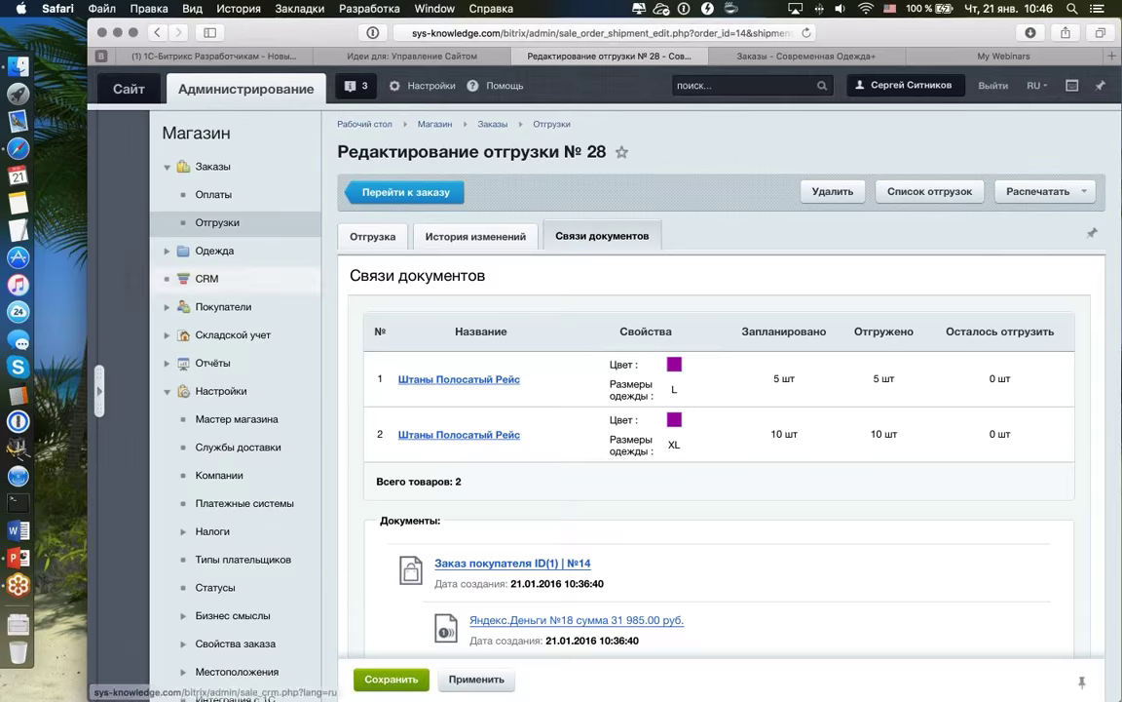
- Switch to the webinar presentation in PowerPoint and start the slide show from the webinar plan slide
left_click(20, 556)
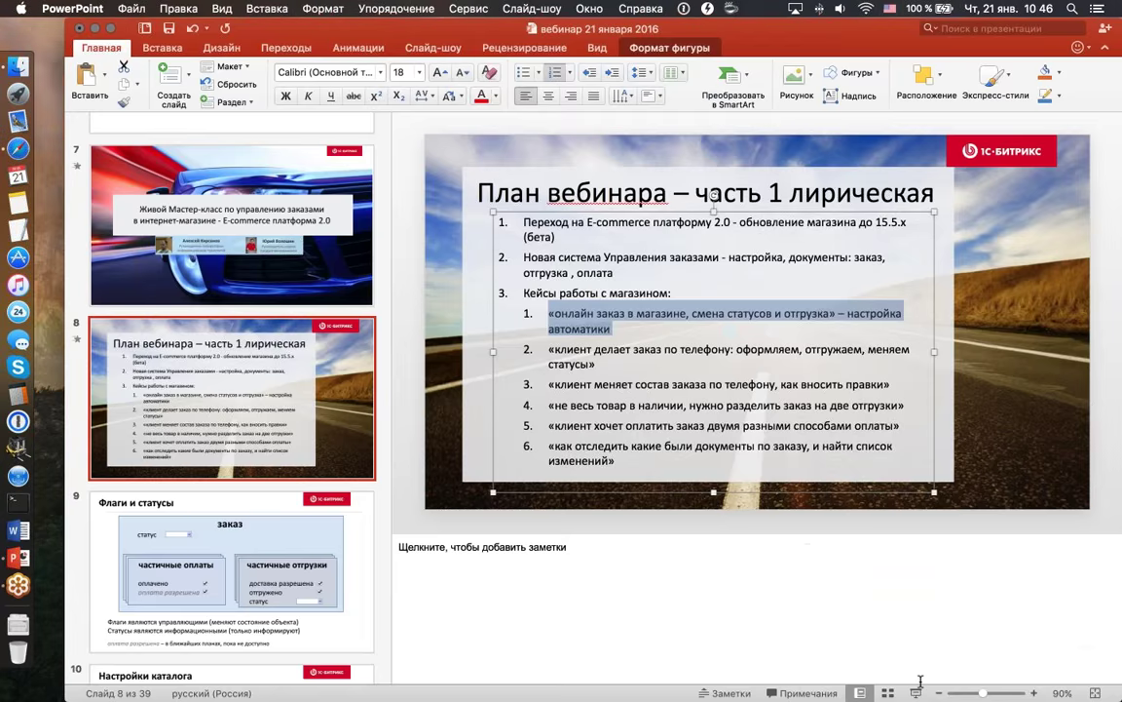
key("super+shift+Return")
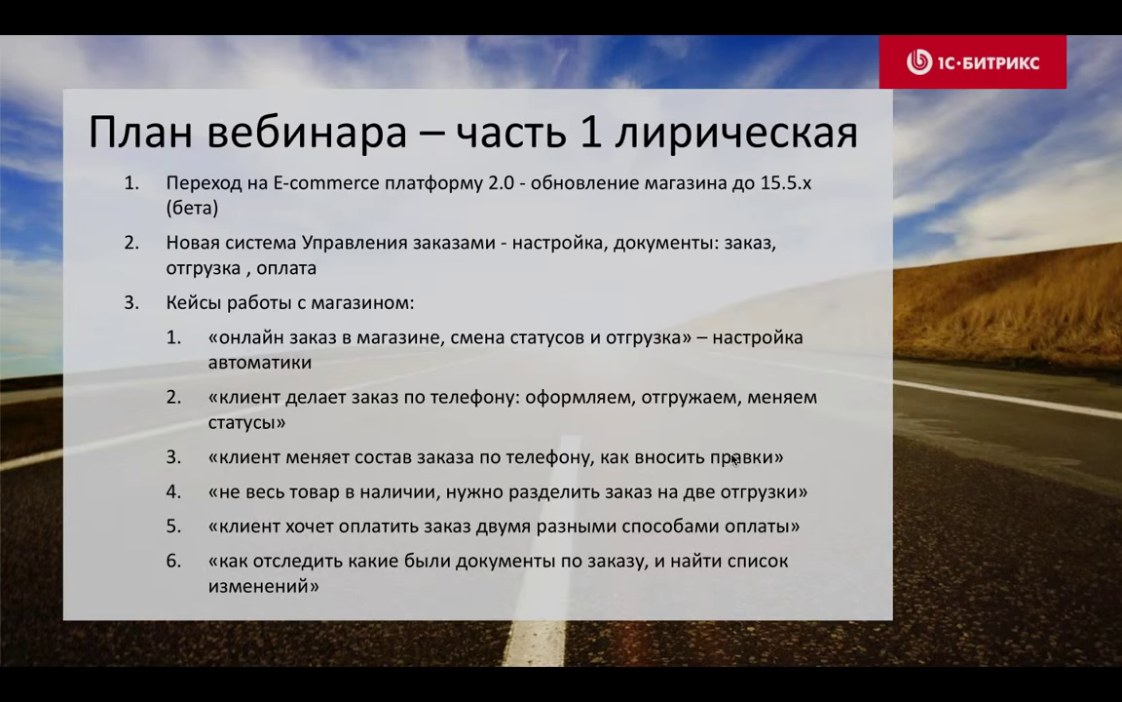
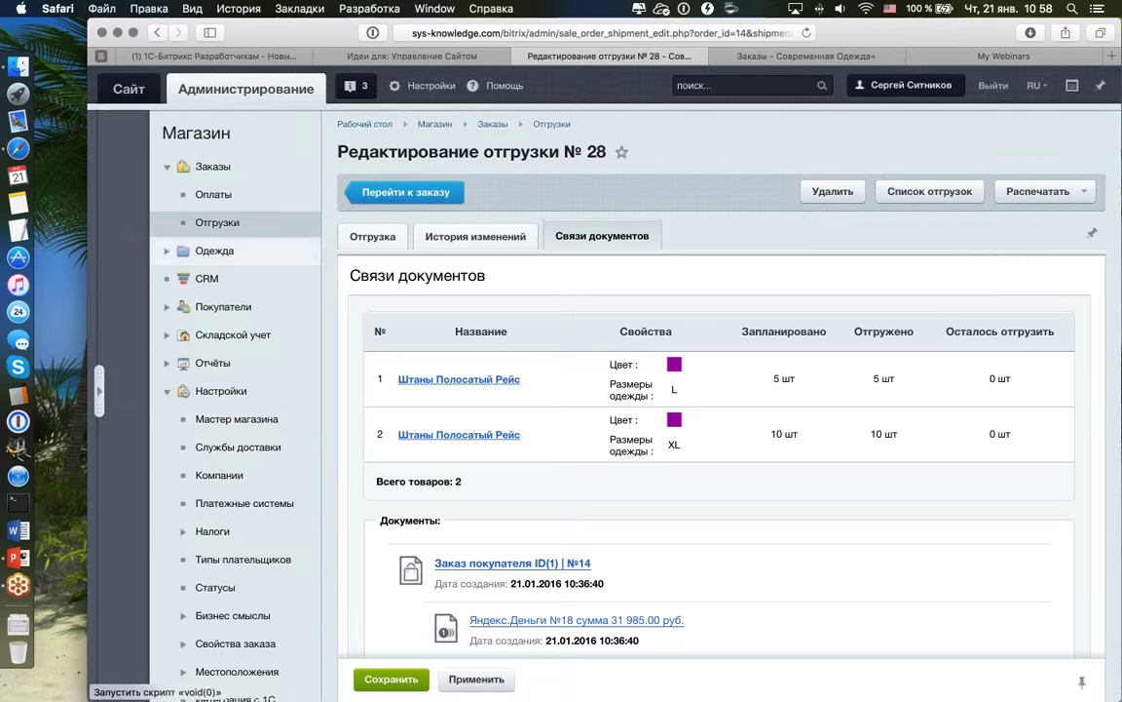
- View the 1С-Битрикс ideas page for "Управление Сайтом" in Safari and return to the third shipment's page
left_click(419, 62)
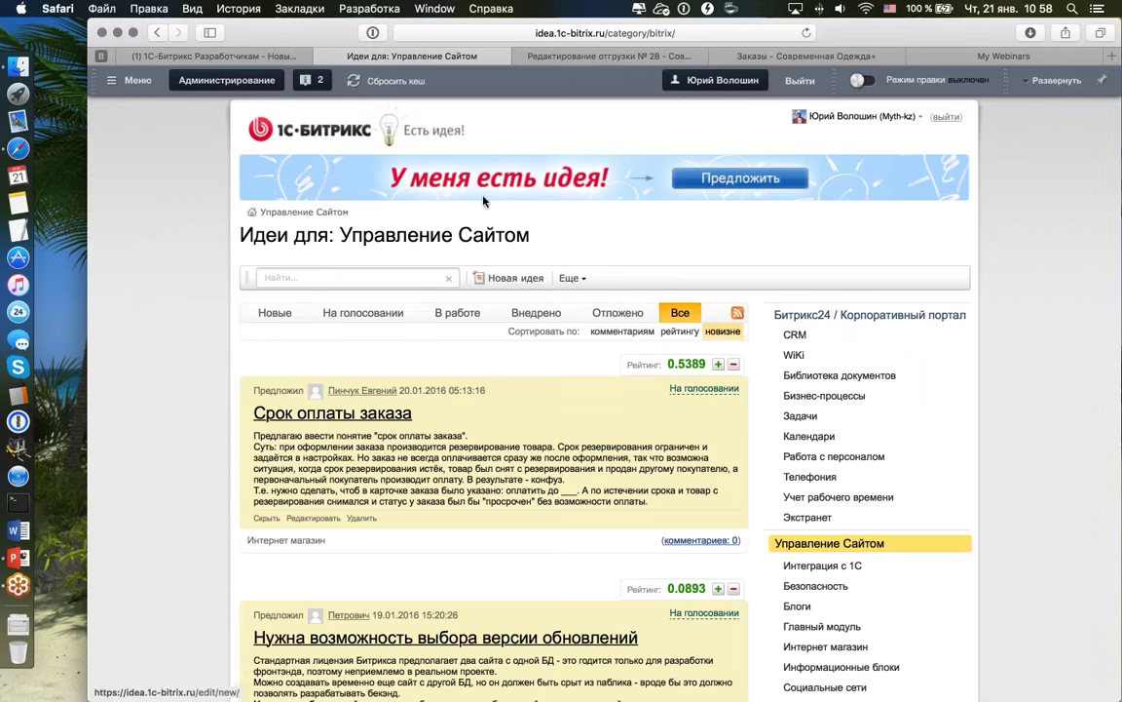
left_click(604, 55)
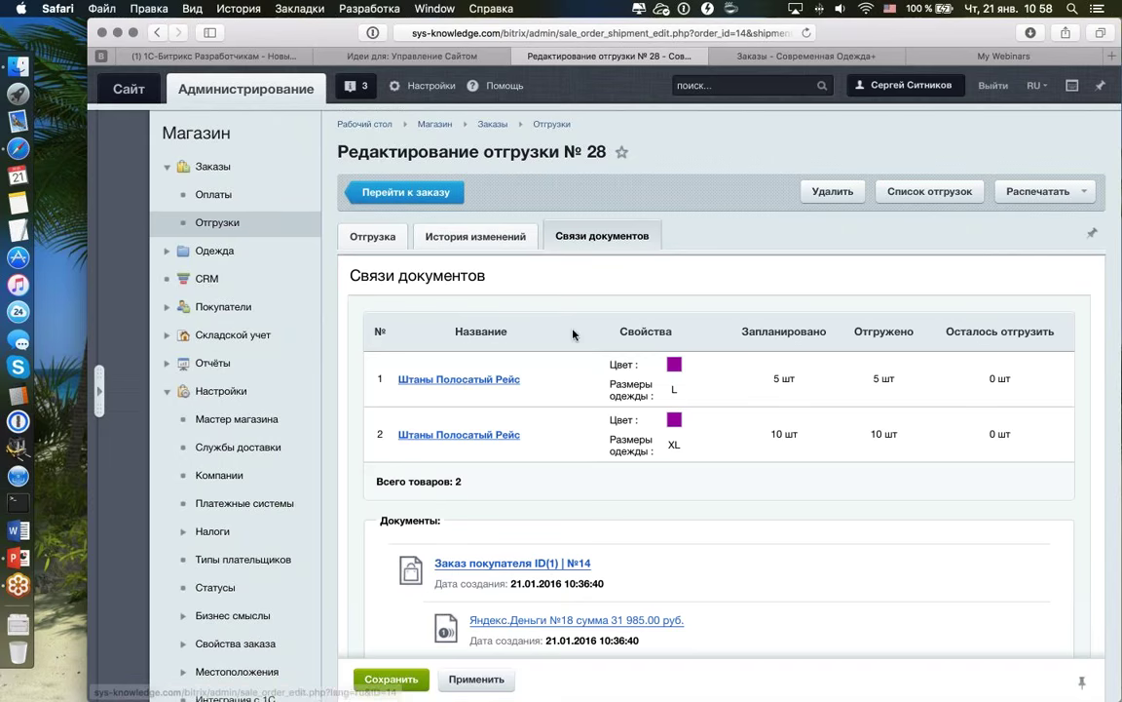
- Go from the shipment to its order and look through the order's shipments section
left_click(406, 192)
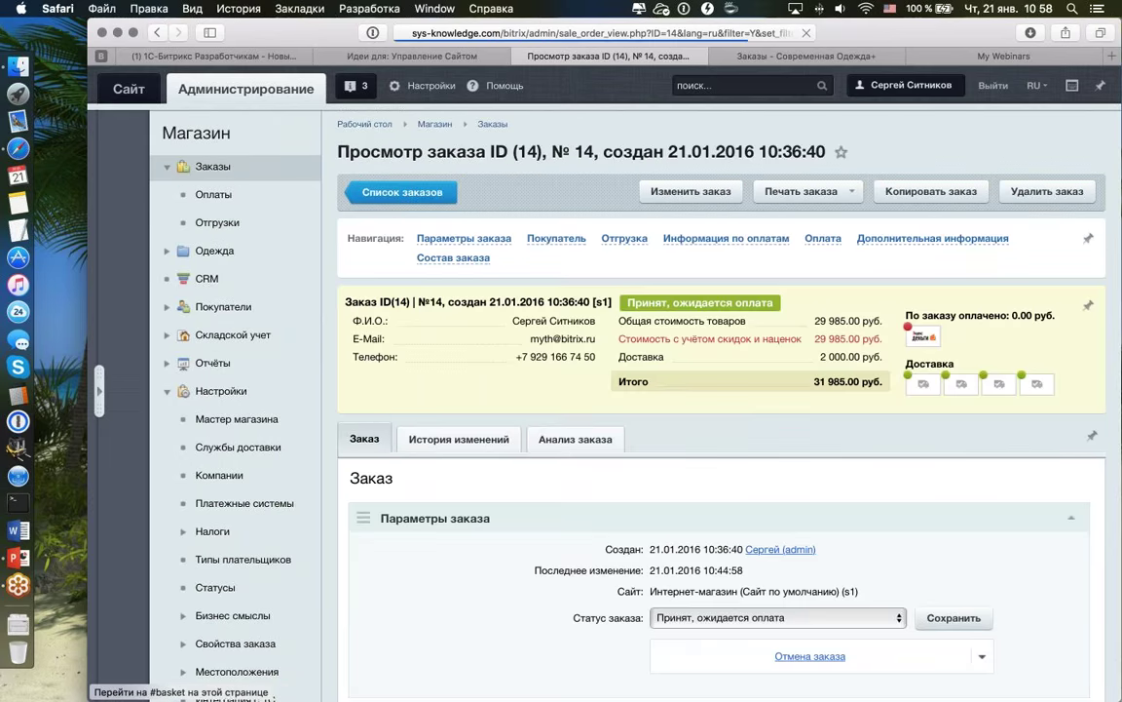
scroll(424, 285, "down", 5)
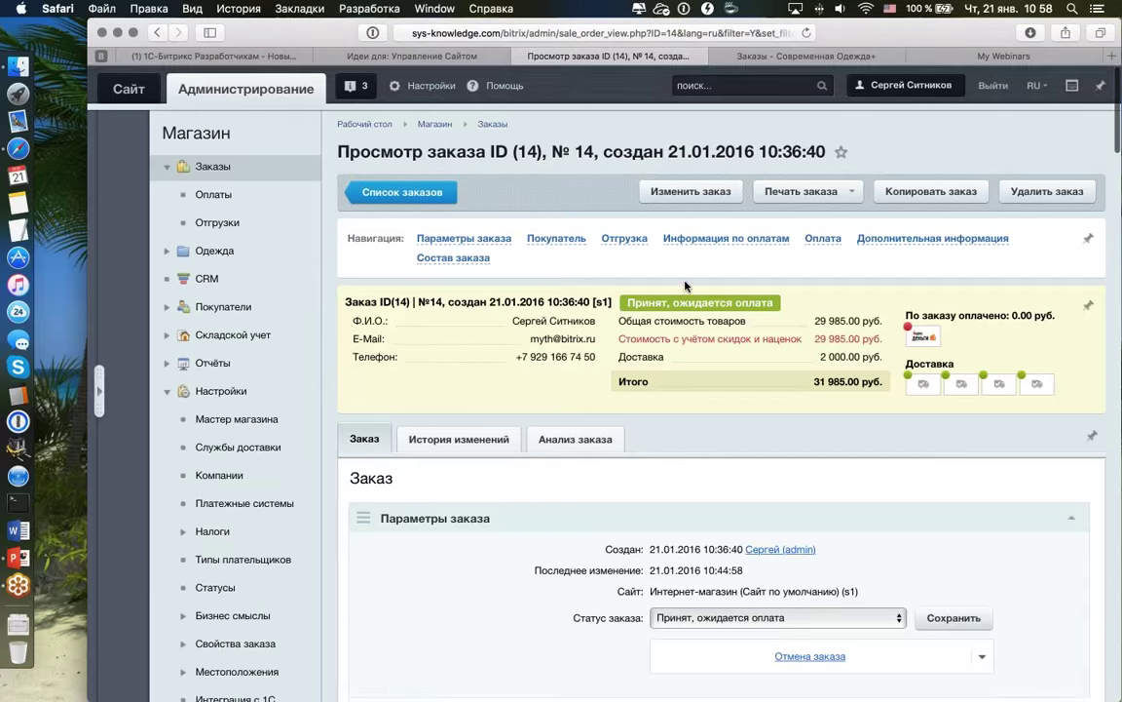
scroll(685, 287, "down", 6)
scroll(685, 287, "down", 3)
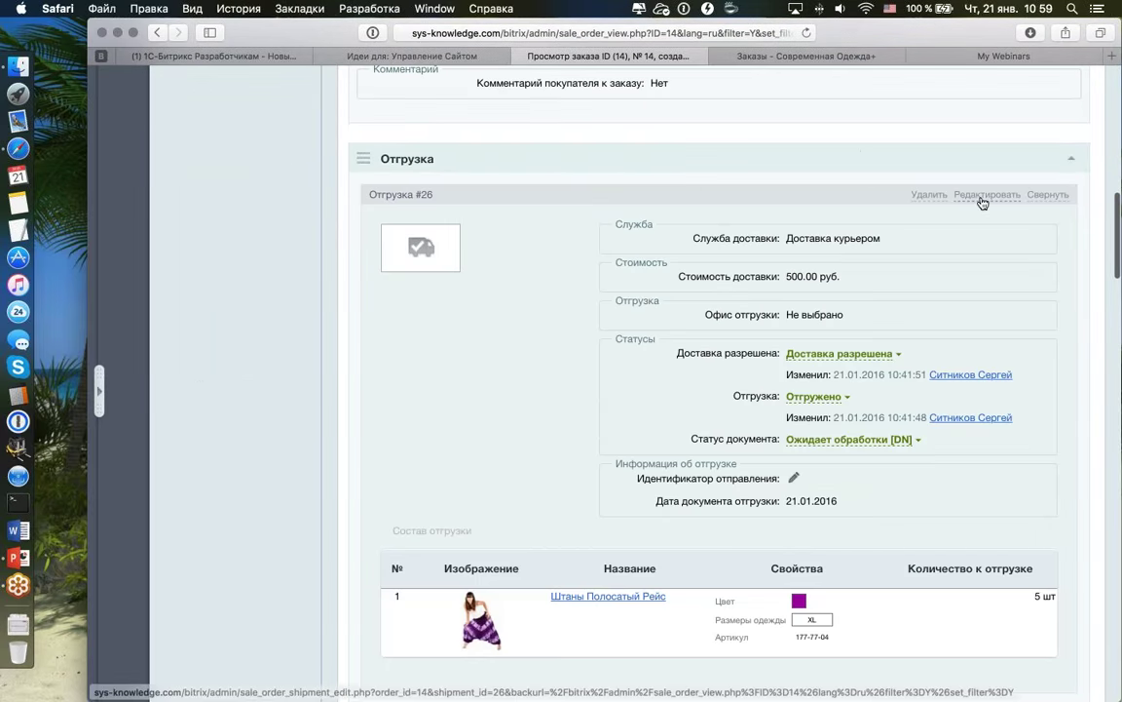
scroll(975, 216, "down", 5)
scroll(974, 216, "up", 4)
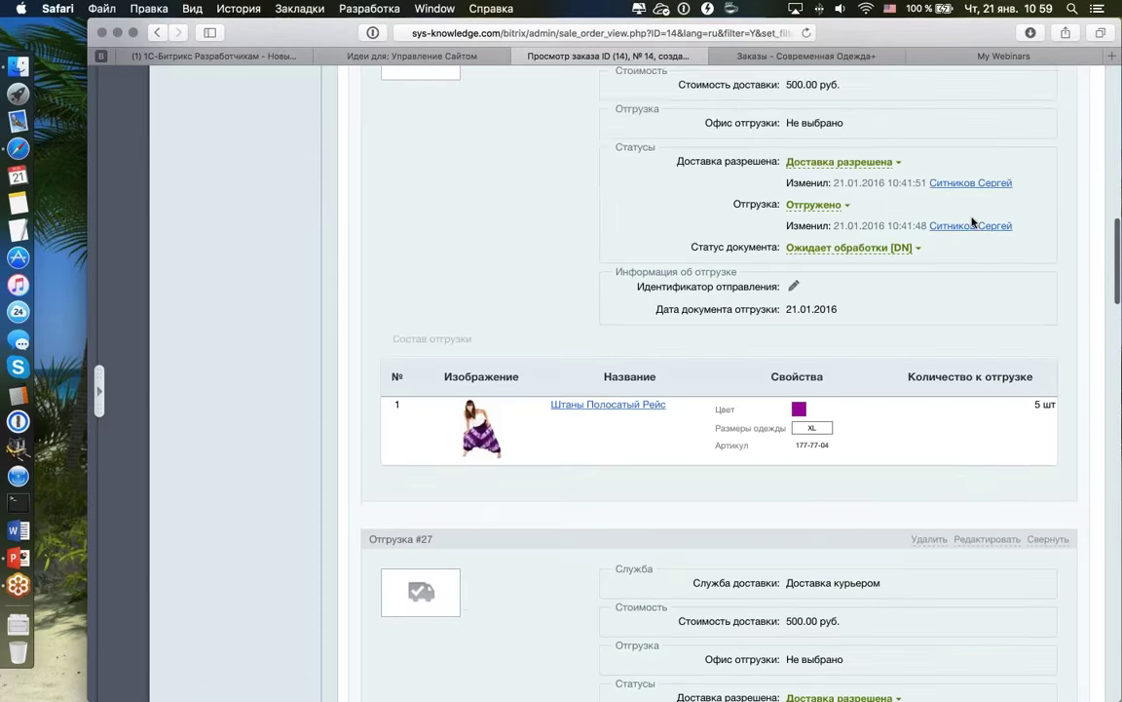
- Open the order's first shipment for editing and set its delivery cost to 0 руб
left_click(986, 138)
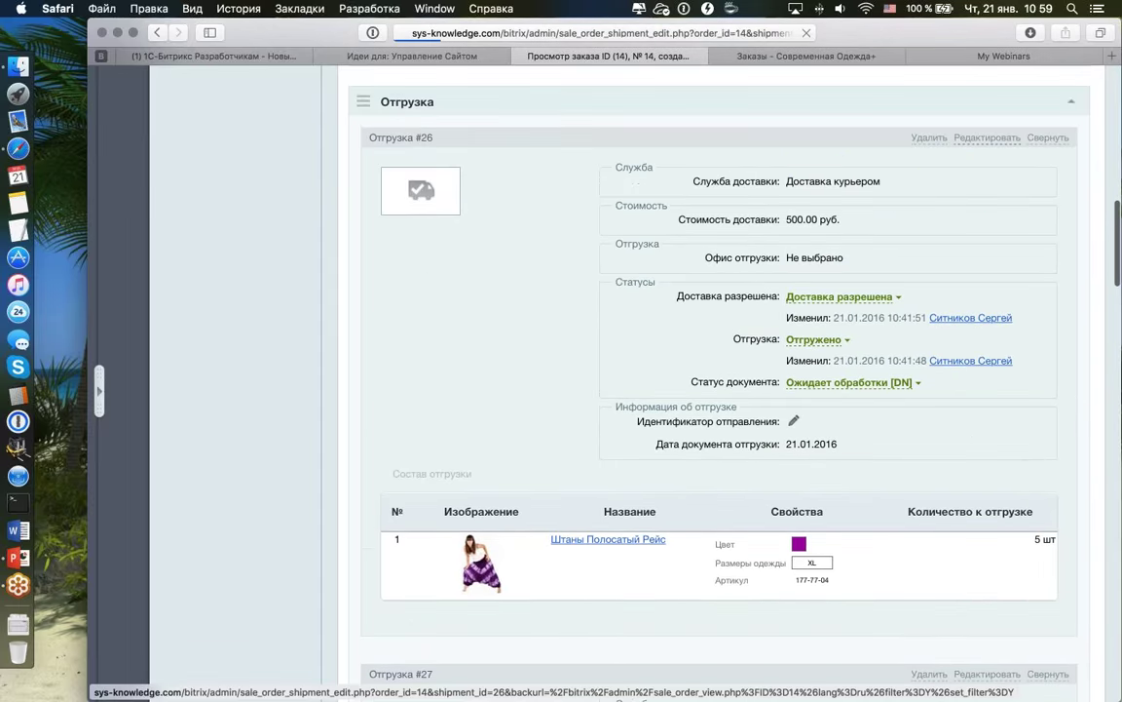
scroll(816, 242, "down", 10)
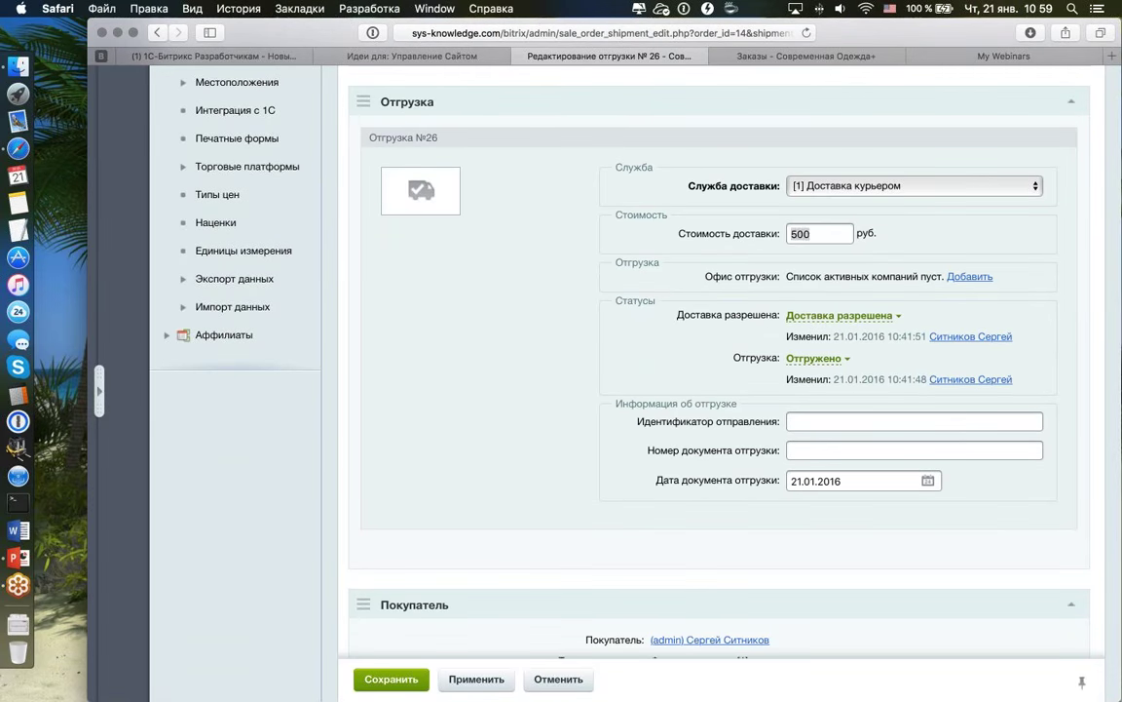
type("0")
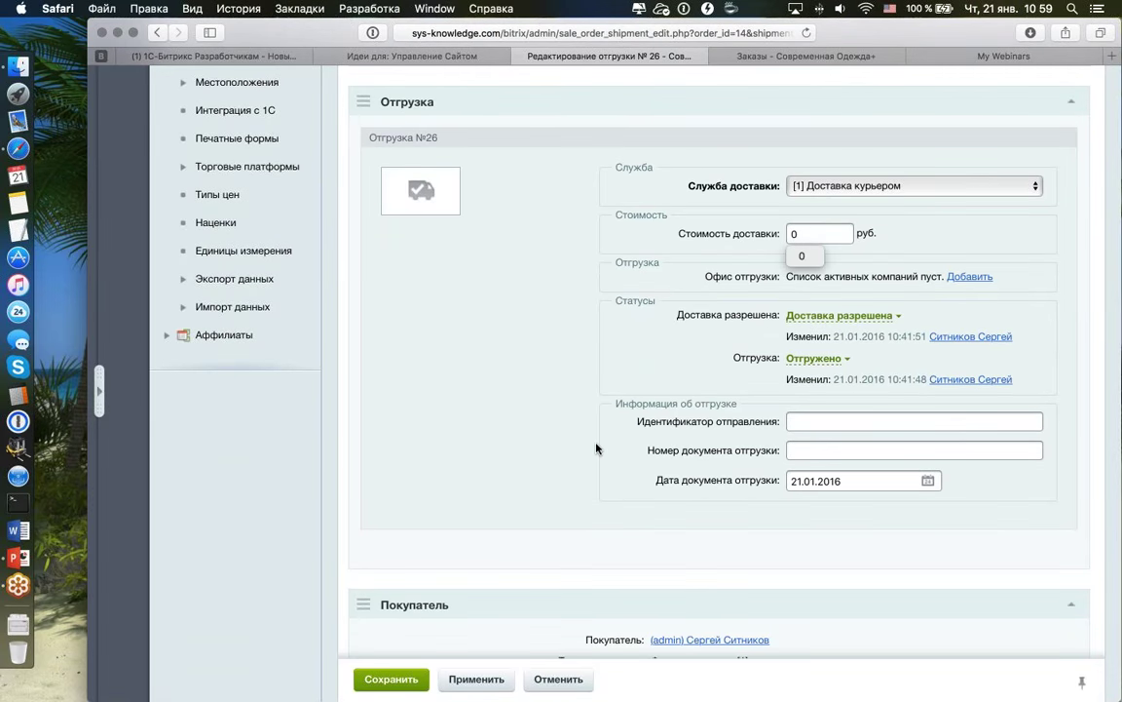
left_click(784, 245)
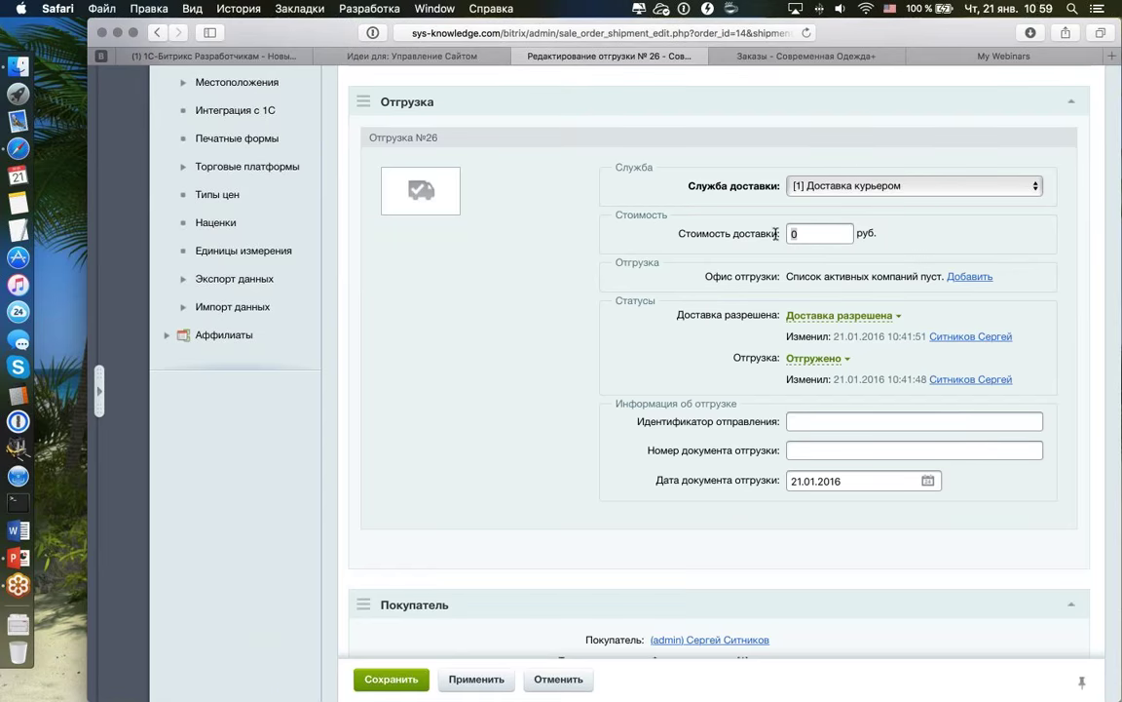
scroll(721, 390, "down", 1)
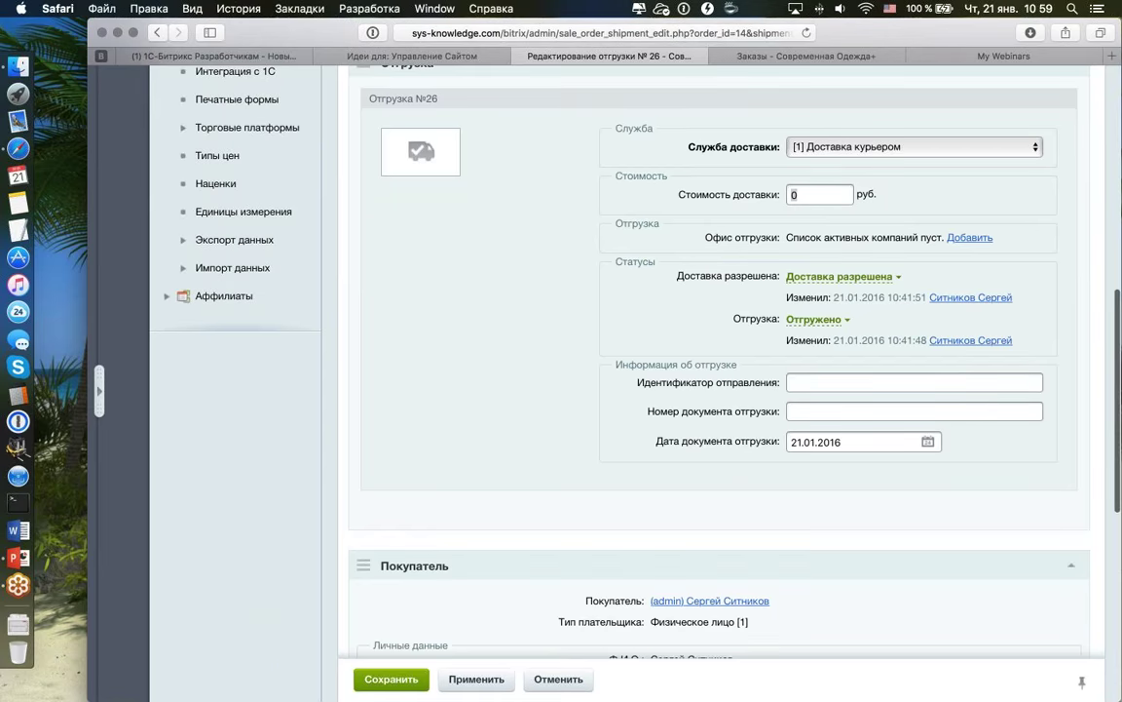
- Leave the first shipment's editing page without saving and go to its order
scroll(721, 390, "up", 10)
scroll(827, 173, "up", 2)
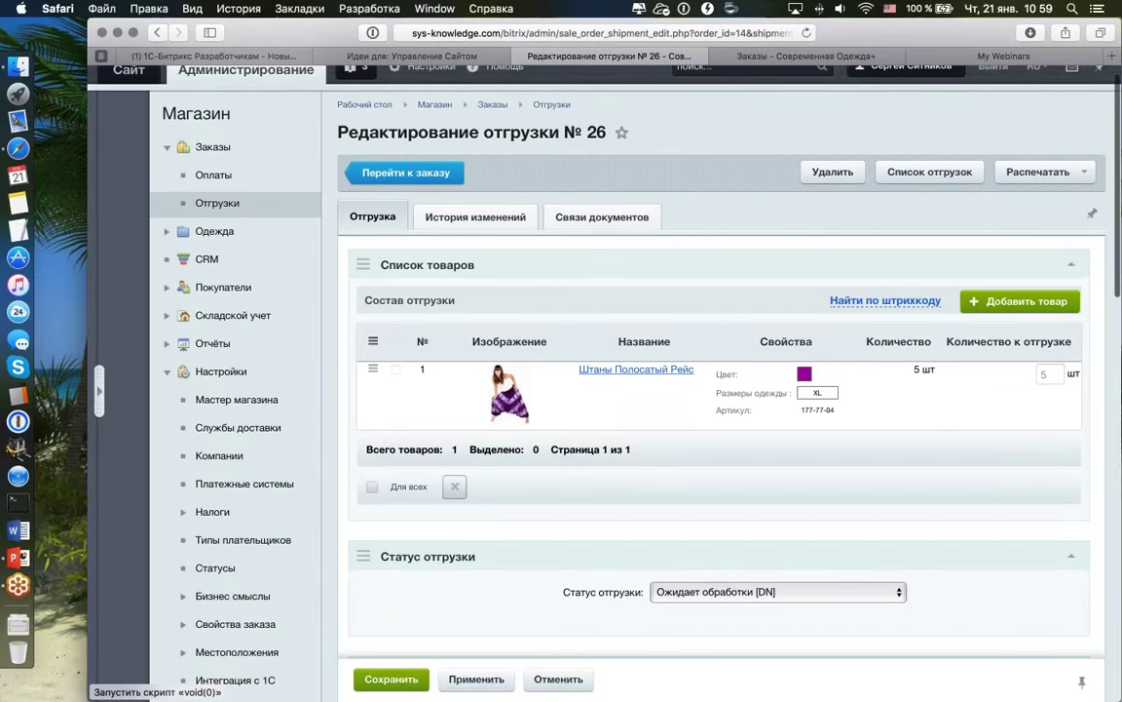
left_click(406, 172)
scroll(721, 390, "down", 8)
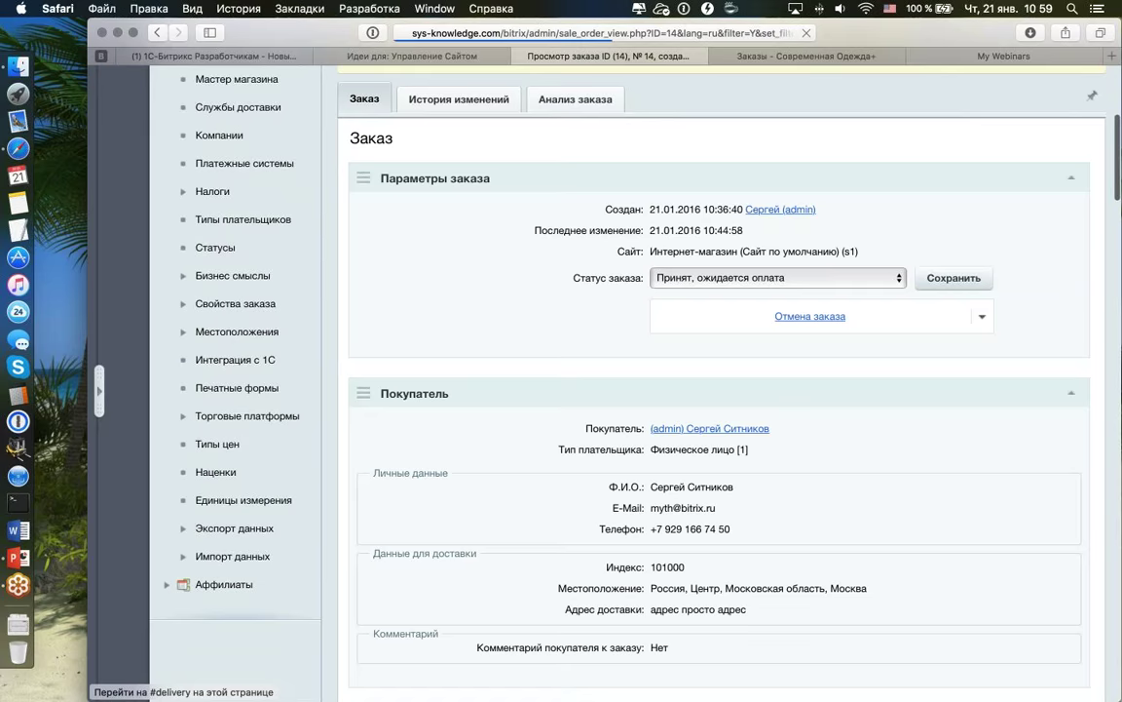
scroll(721, 390, "up", 3)
scroll(651, 165, "up", 3)
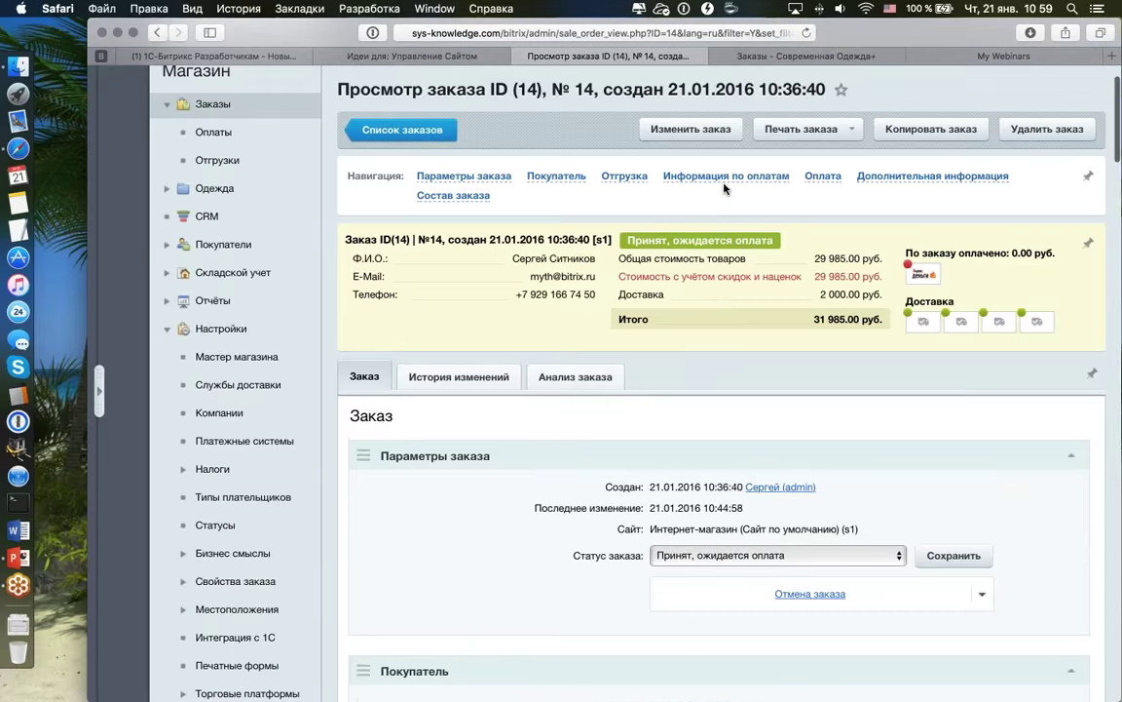
- Find the order's Яндекс.Деньги payment and open it for editing
scroll(651, 165, "down", 10)
scroll(724, 195, "down", 10)
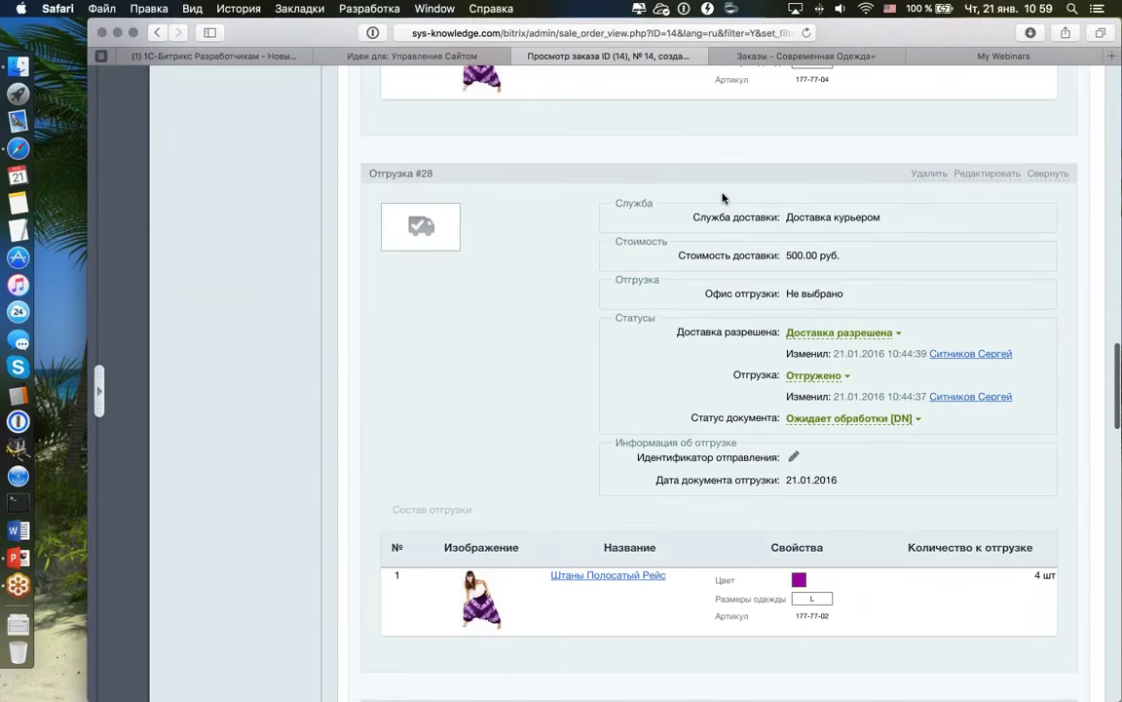
scroll(723, 198, "down", 5)
scroll(721, 195, "up", 4)
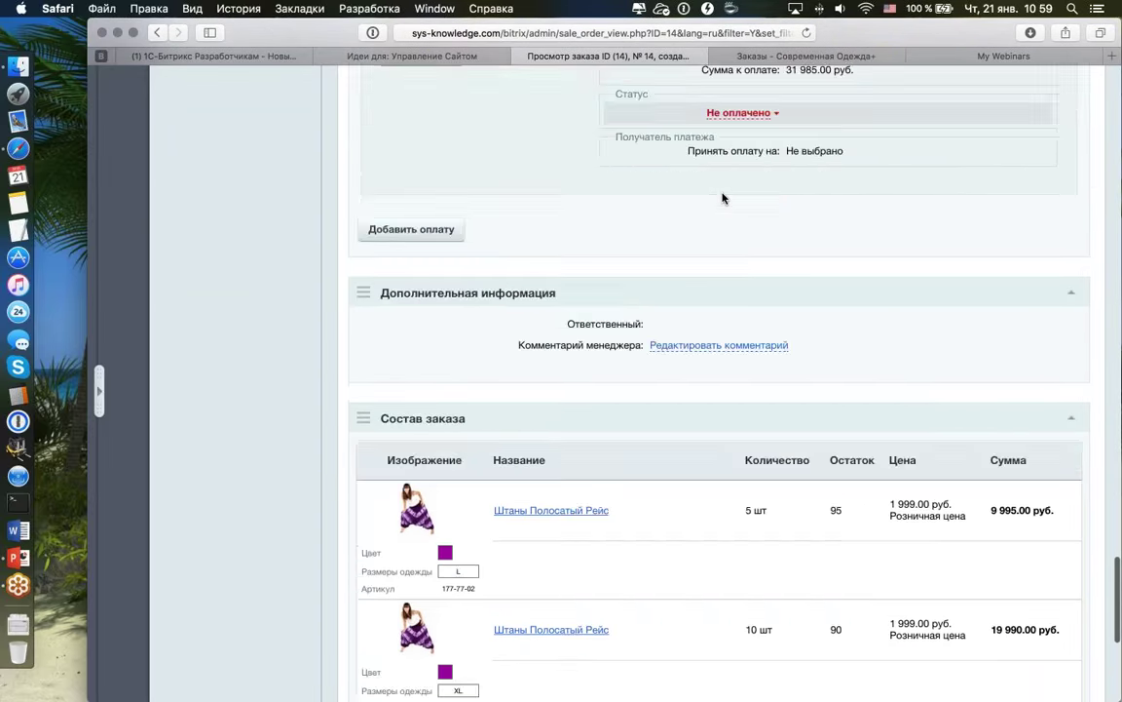
scroll(722, 409, "down", 1)
left_click(987, 176)
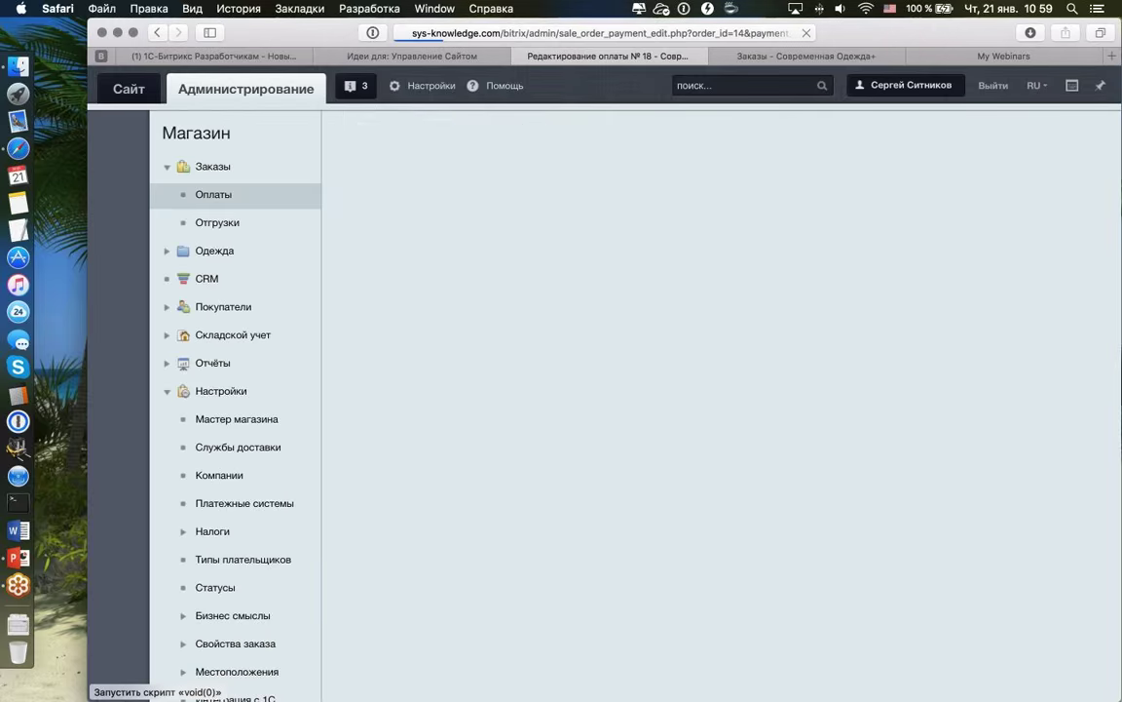
- Set the payment's amount due to 450 руб. and save the payment
scroll(757, 240, "down", 8)
scroll(756, 240, "down", 1)
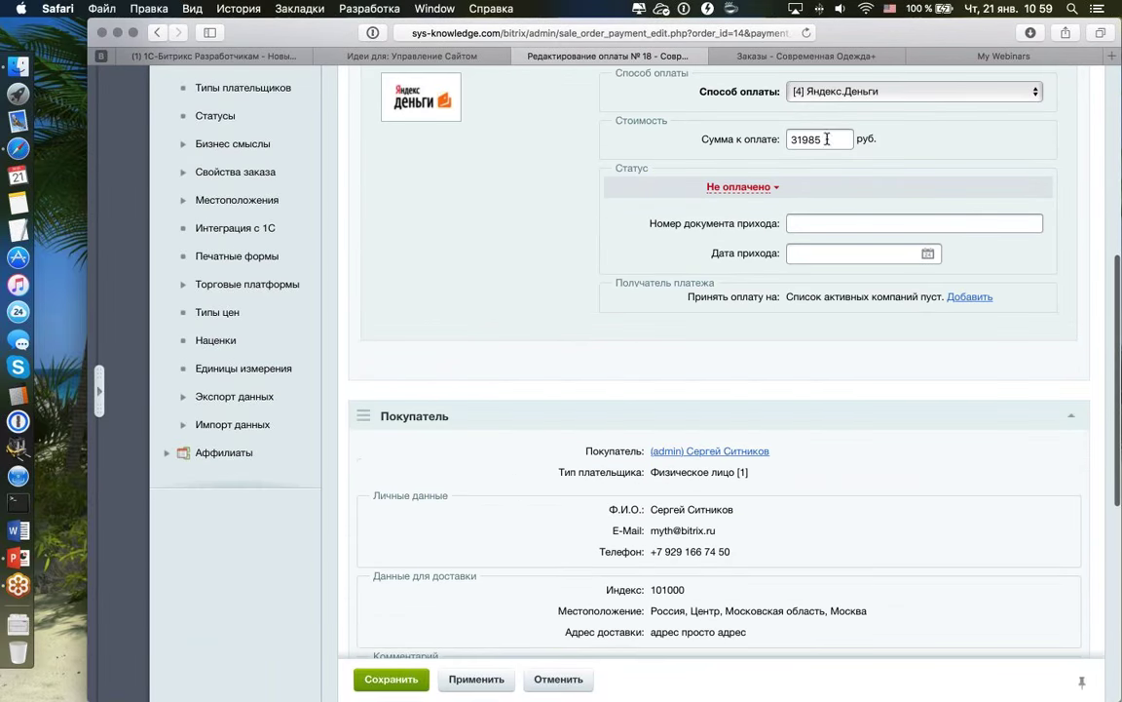
left_click_drag(836, 139, 714, 141)
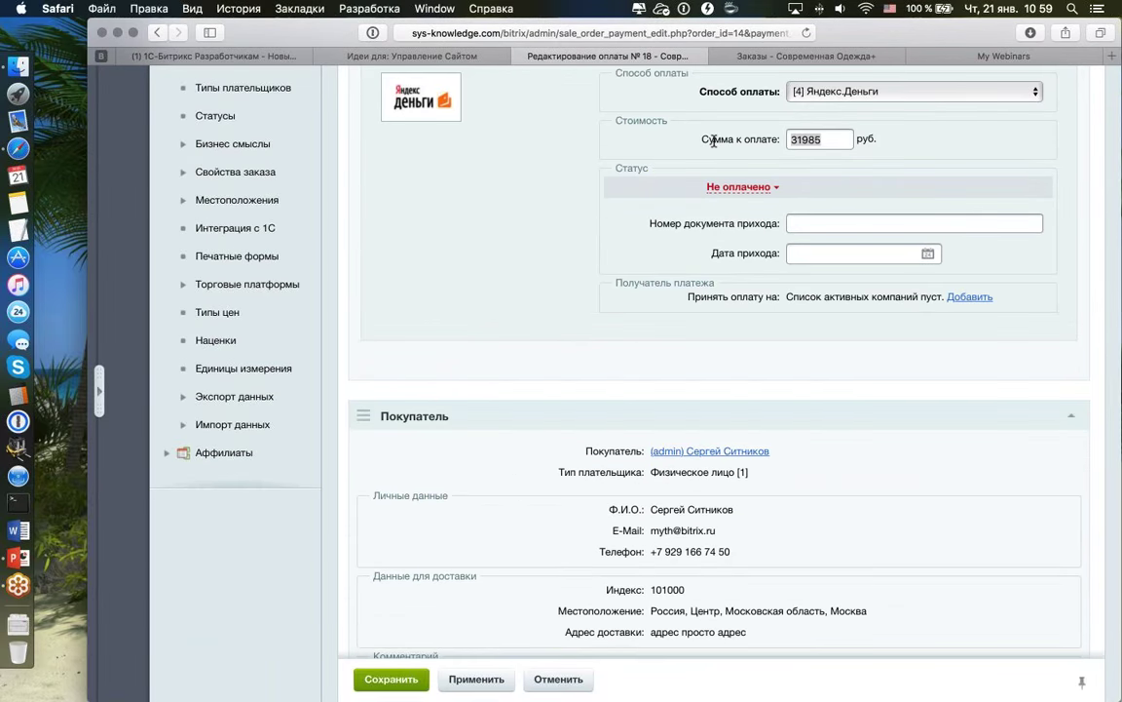
type("45000")
key("BackSpace")
key("BackSpace")
key("Return")
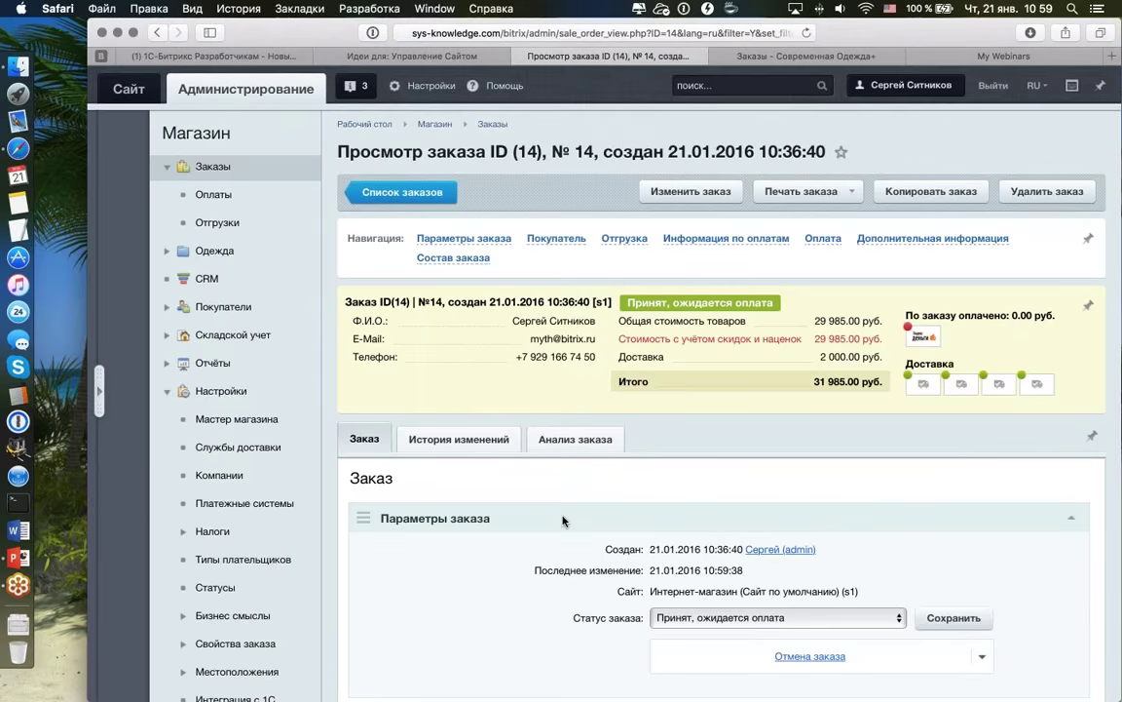
- Mark the order's Яндекс.Деньги payment as paid, keeping the order status "Принят, ожидается оплата"
scroll(548, 307, "down", 5)
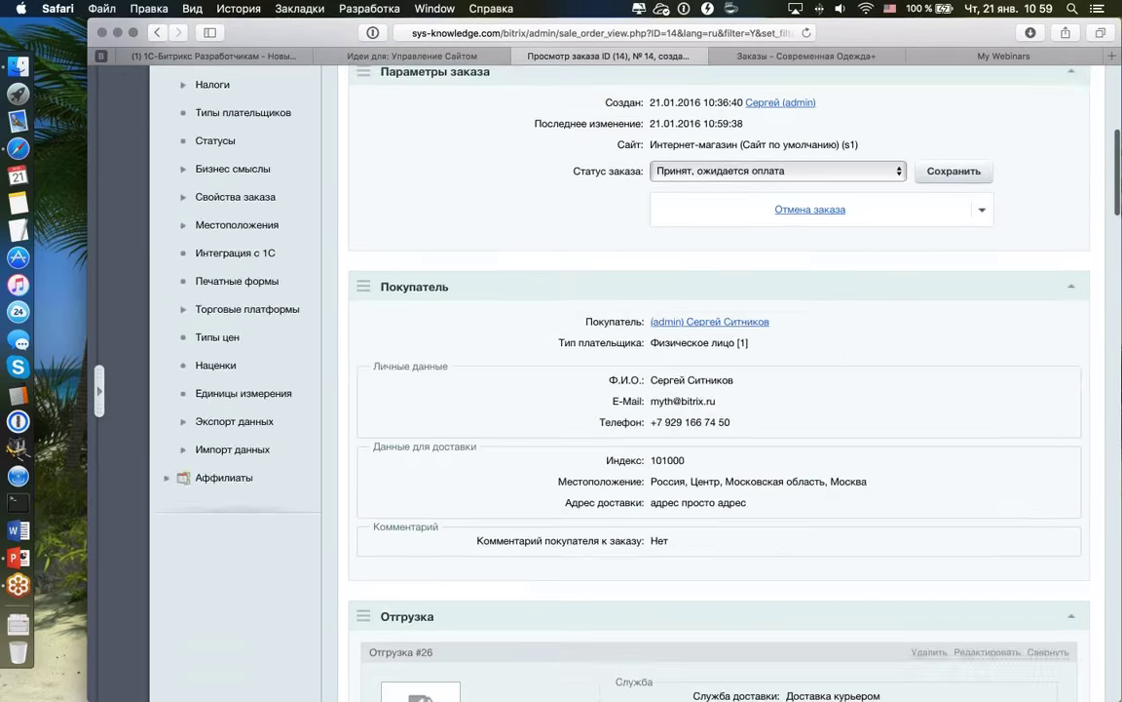
scroll(720, 390, "down", 10)
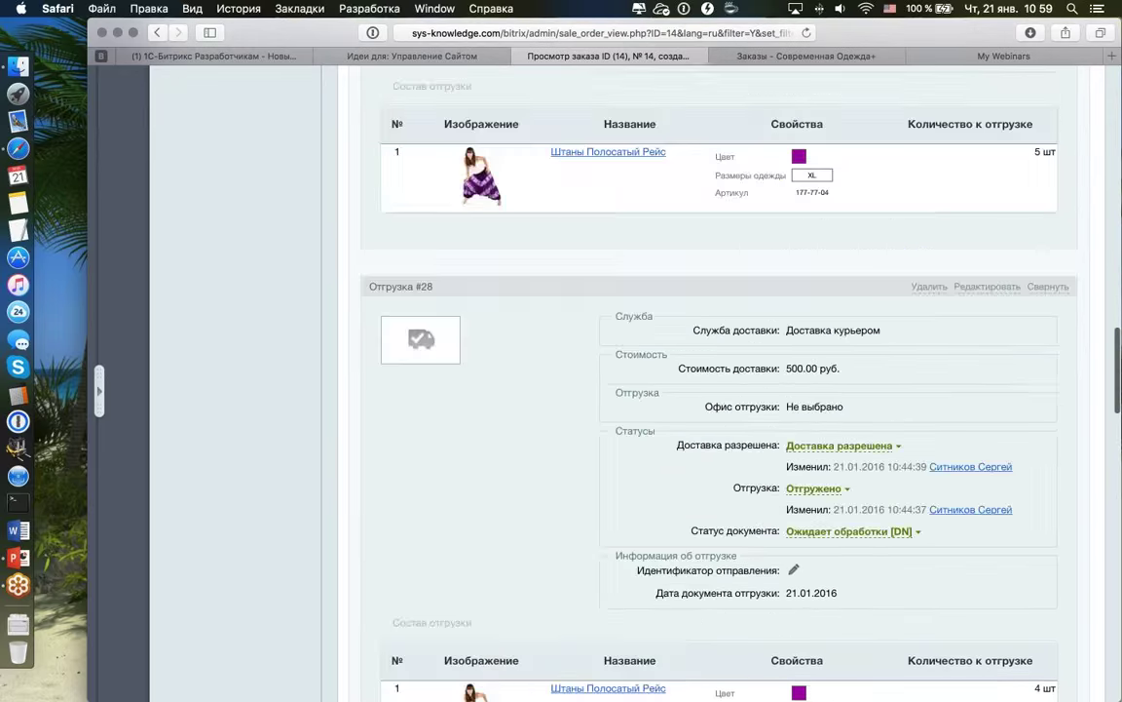
scroll(719, 390, "down", 10)
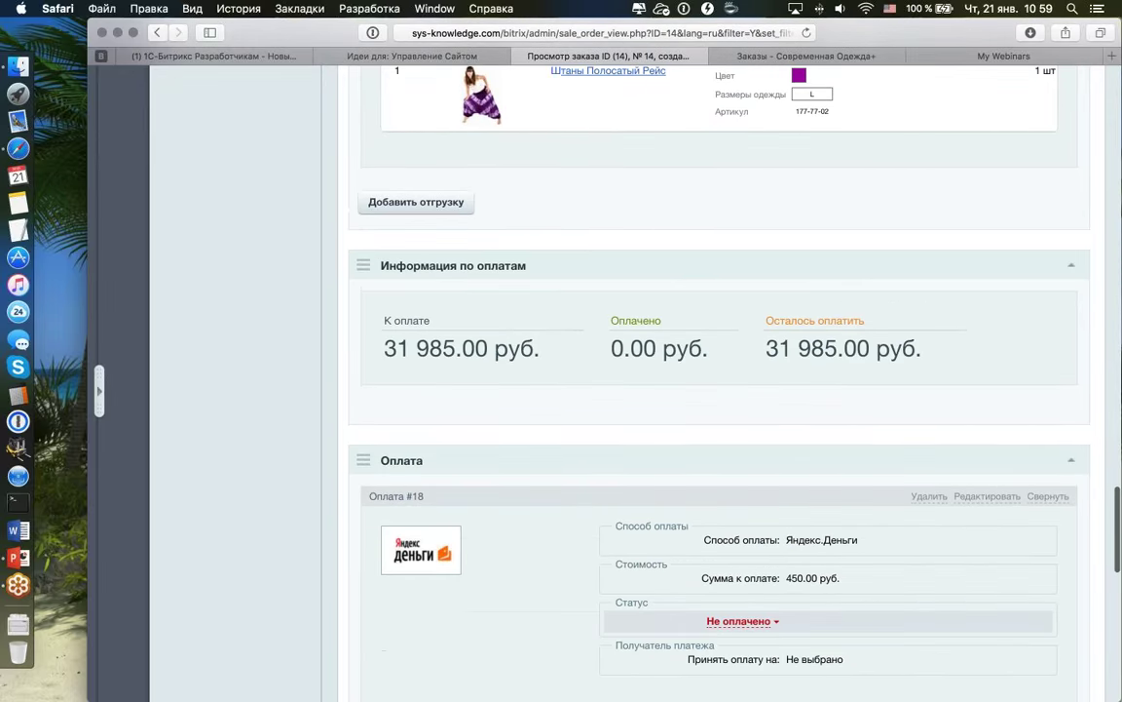
scroll(694, 298, "down", 2)
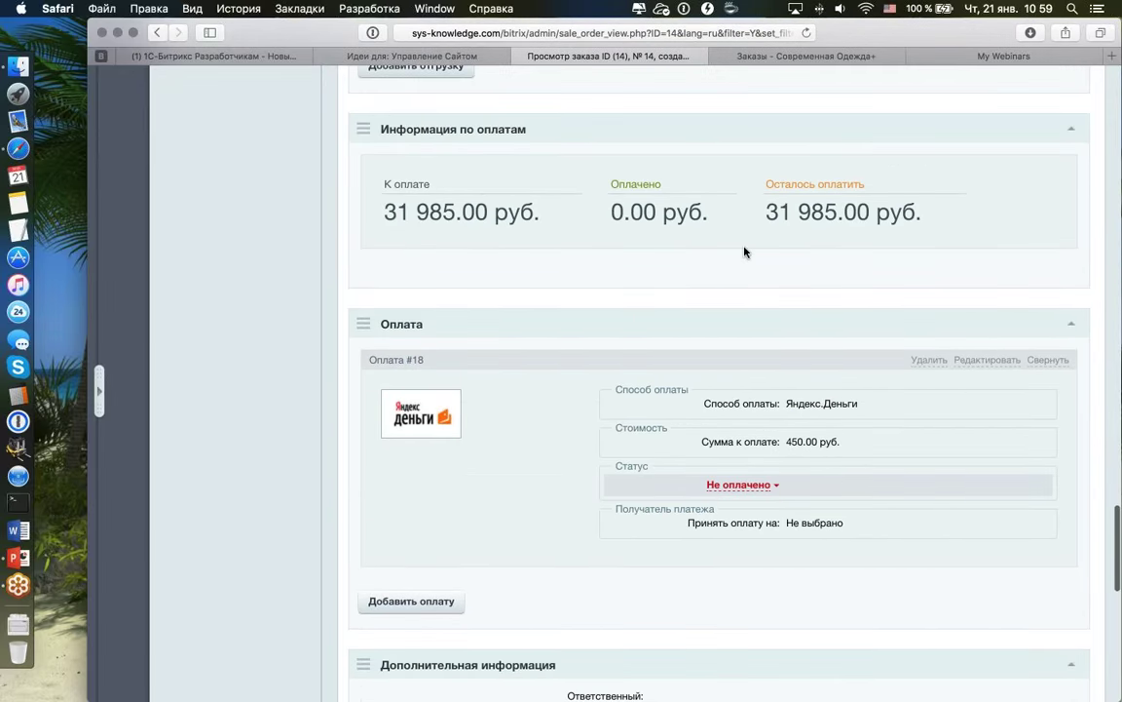
scroll(925, 208, "down", 5)
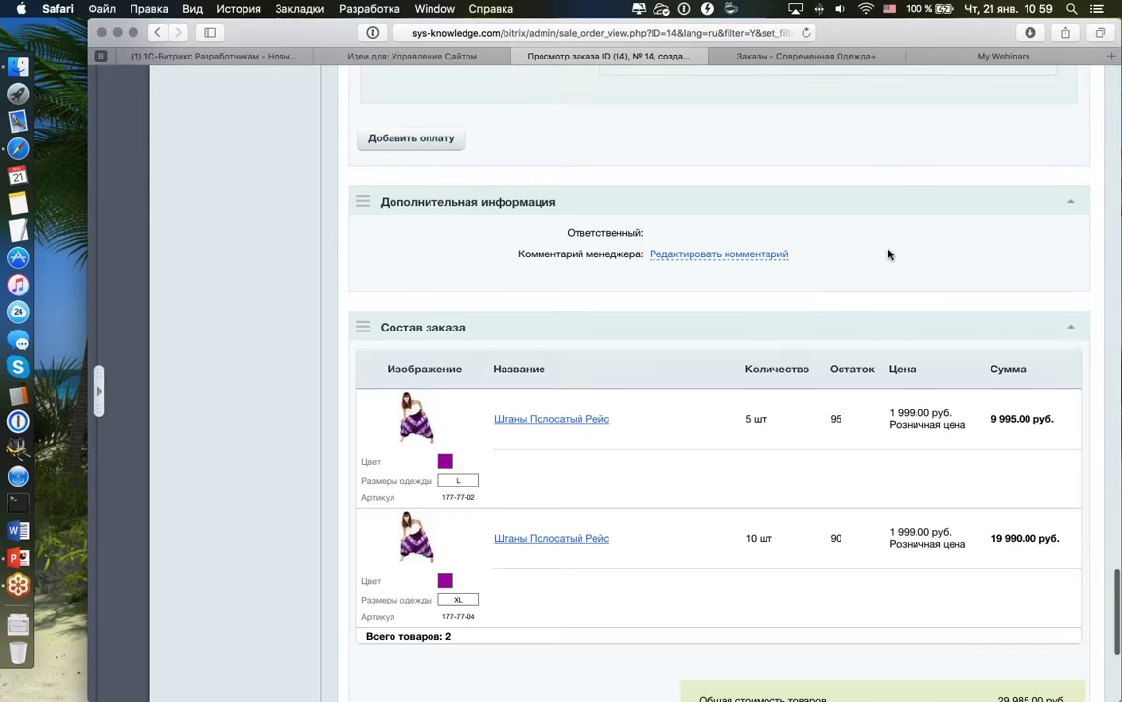
left_click(742, 182)
left_click(746, 209)
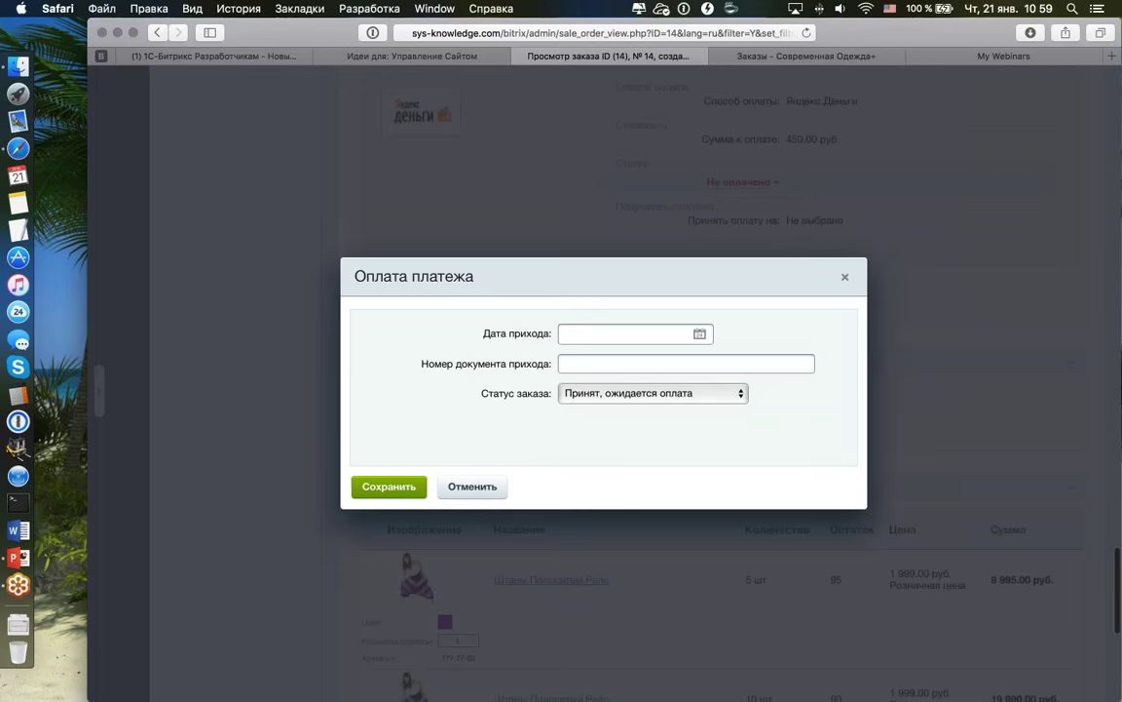
scroll(732, 264, "down", 5)
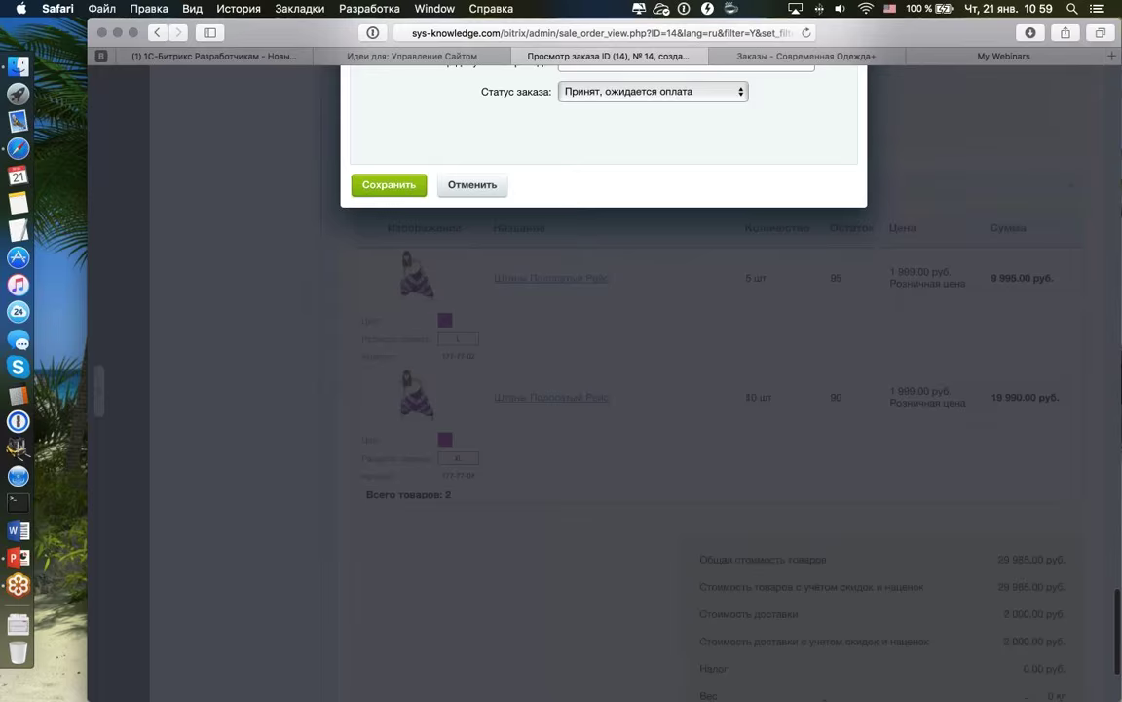
key("Escape")
scroll(586, 248, "up", 9)
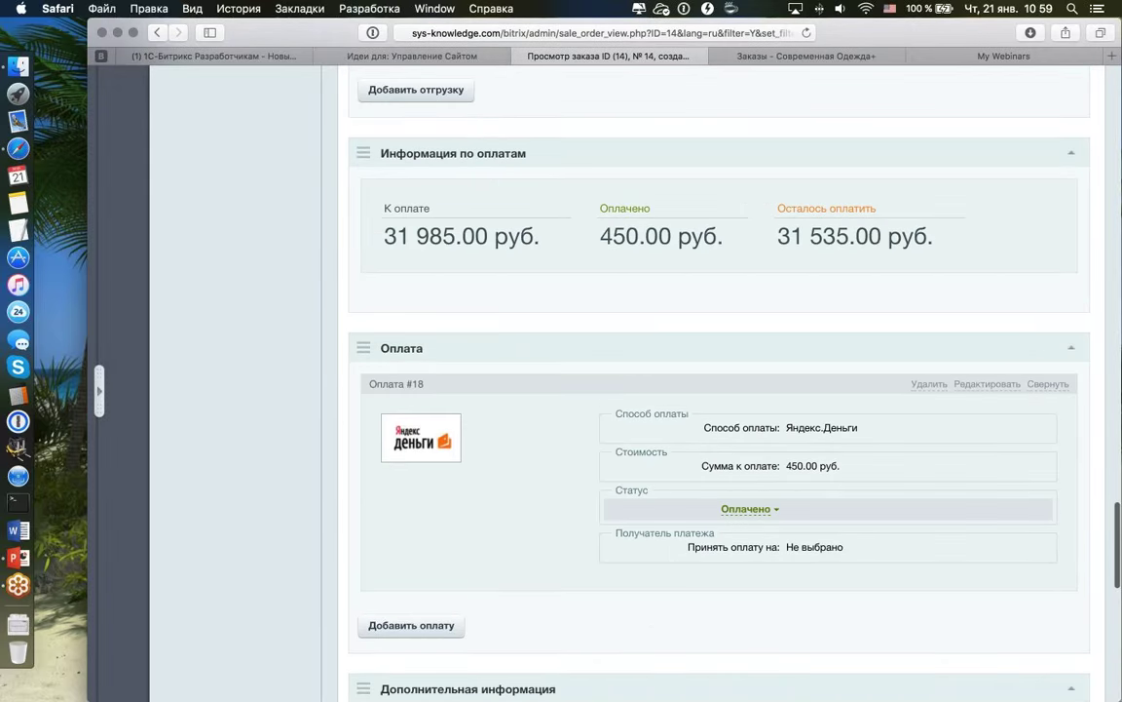
- Highlight the paid amount in the order's payment information and open the paid payment for editing
left_click_drag(600, 246, 639, 246)
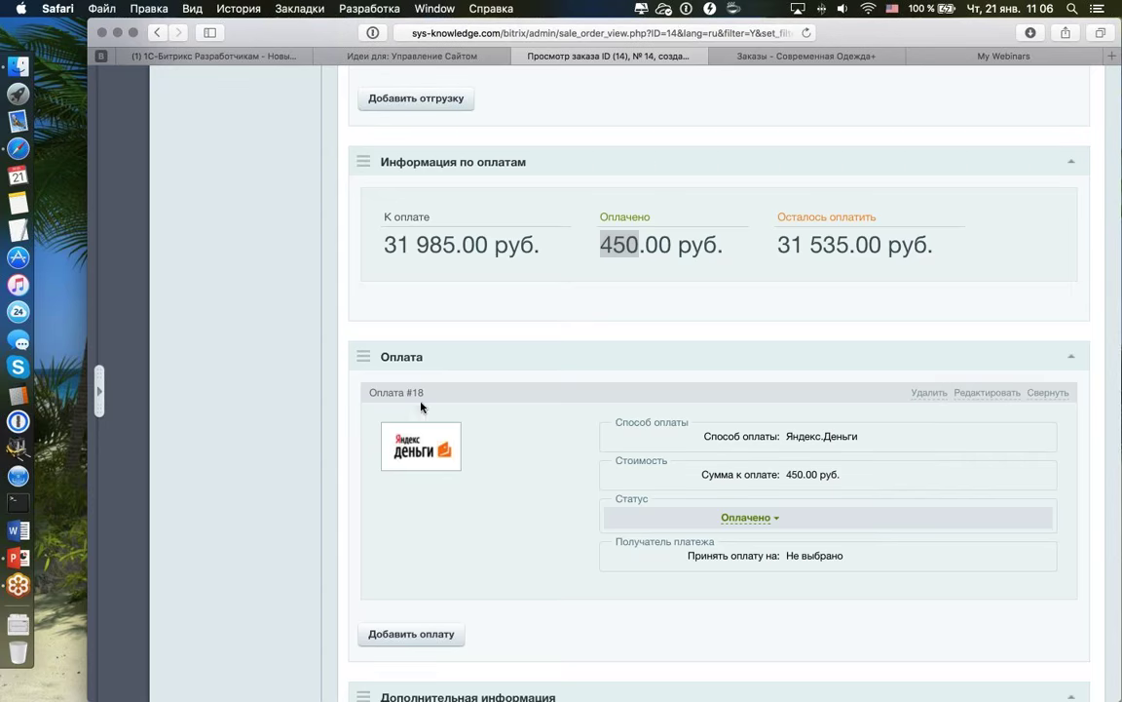
scroll(697, 310, "down", 5)
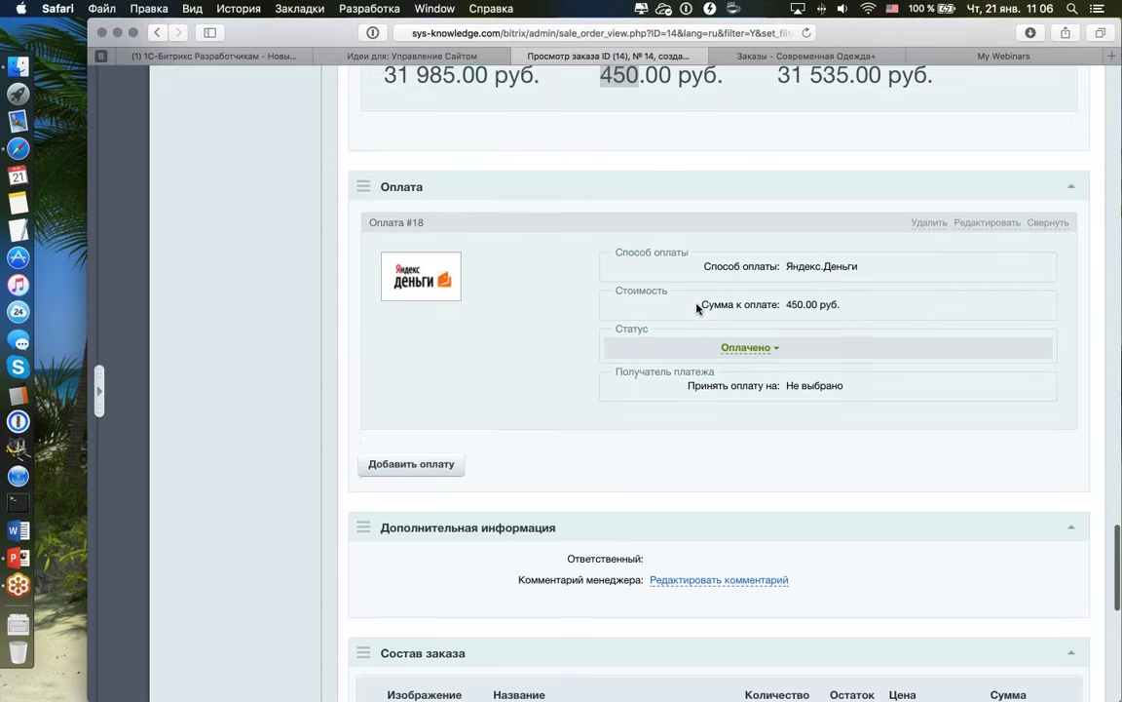
scroll(697, 309, "up", 1)
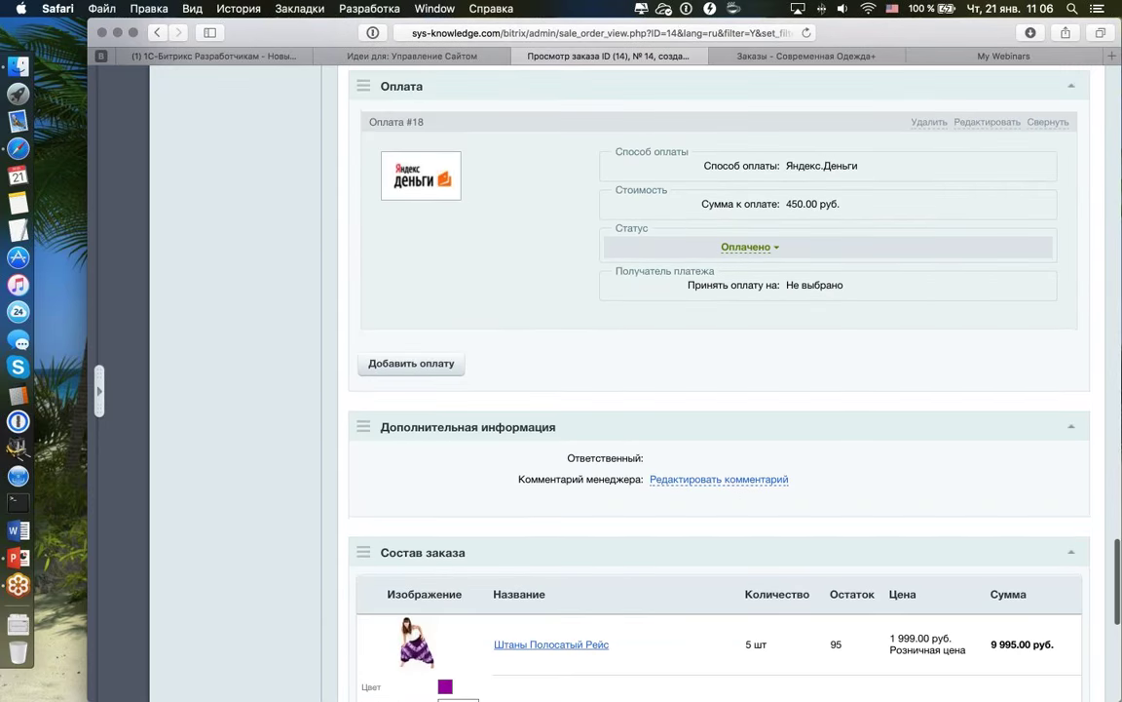
left_click(877, 205)
scroll(833, 234, "down", 4)
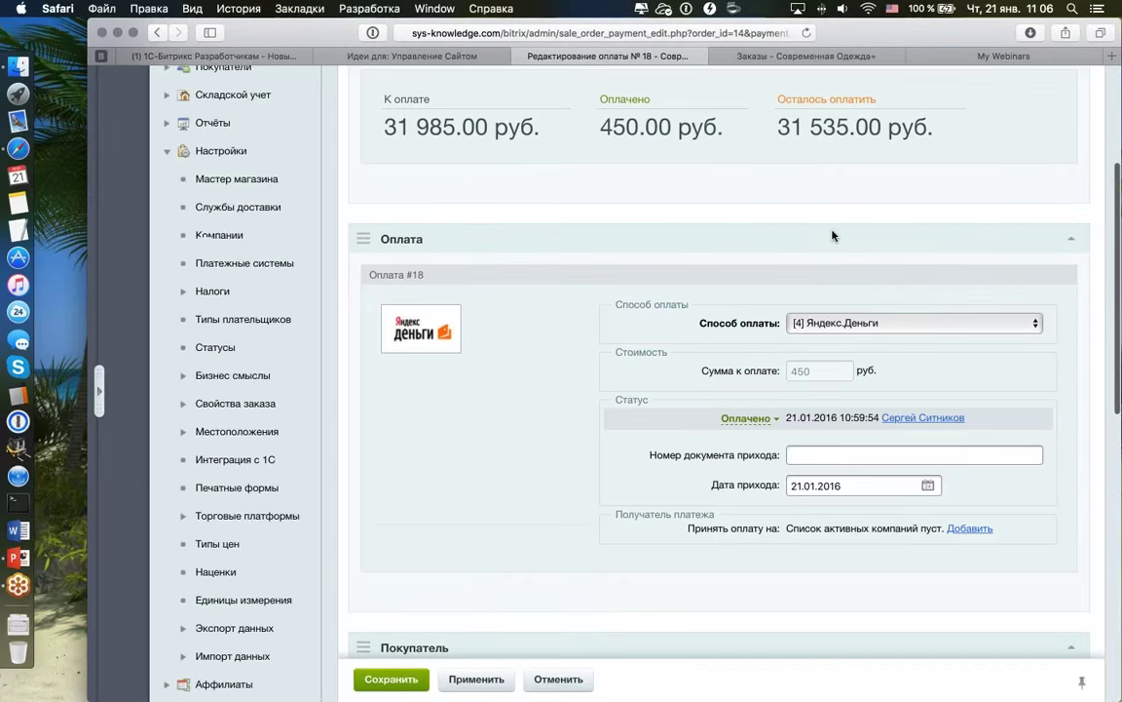
- Look through the paid payment's editing form, from its financial information and payment fields to the buyer details and order status
scroll(833, 234, "down", 5)
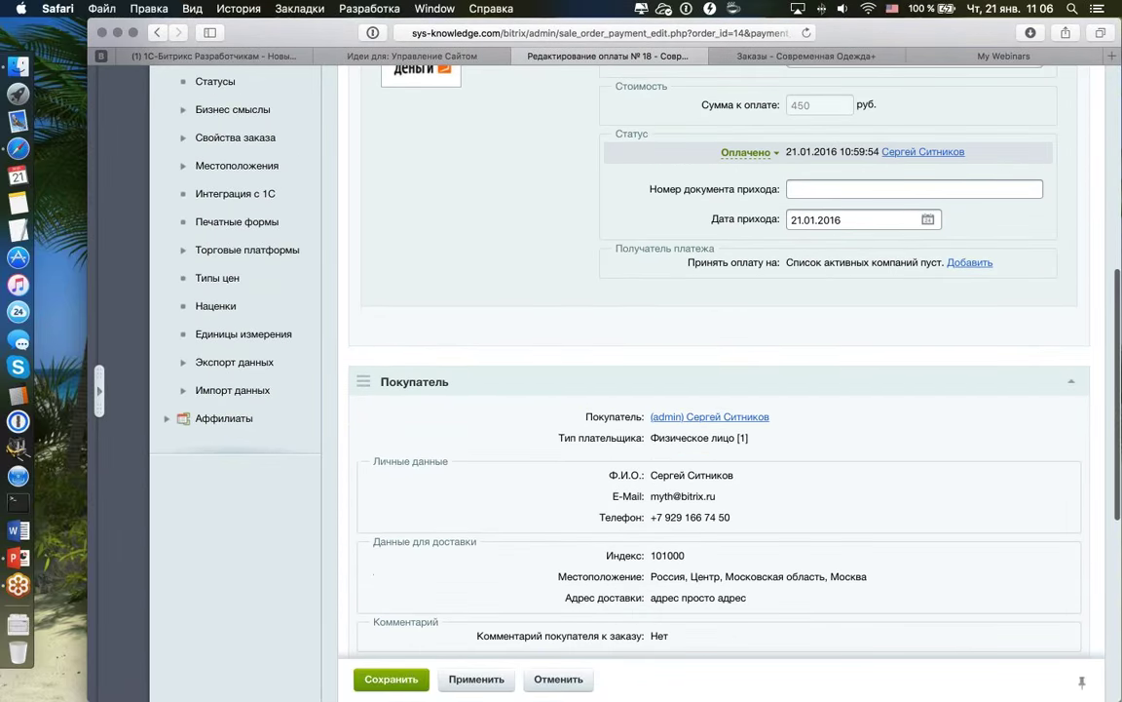
scroll(573, 321, "down", 1)
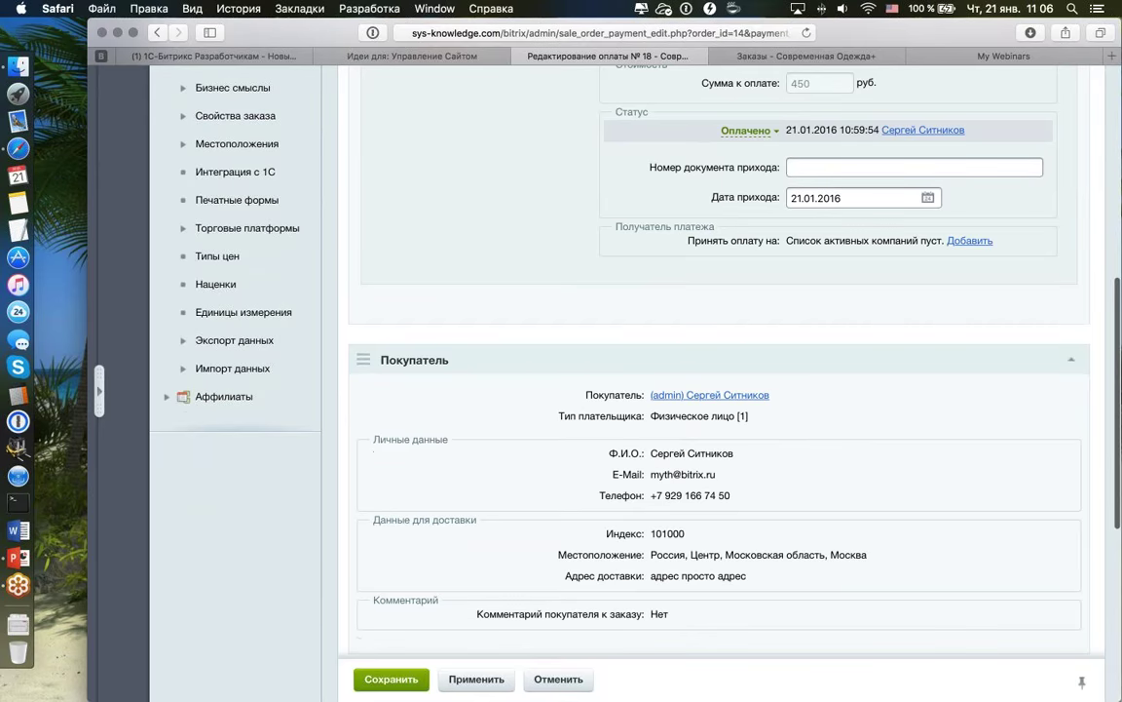
scroll(573, 370, "down", 4)
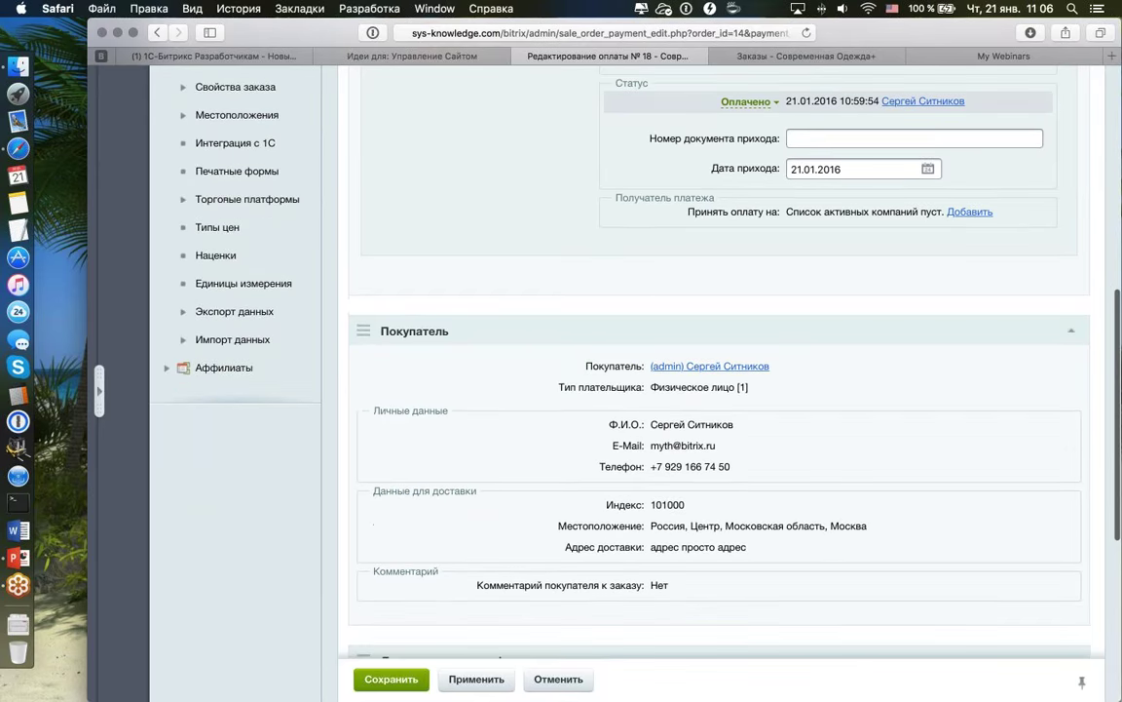
scroll(719, 390, "down", 5)
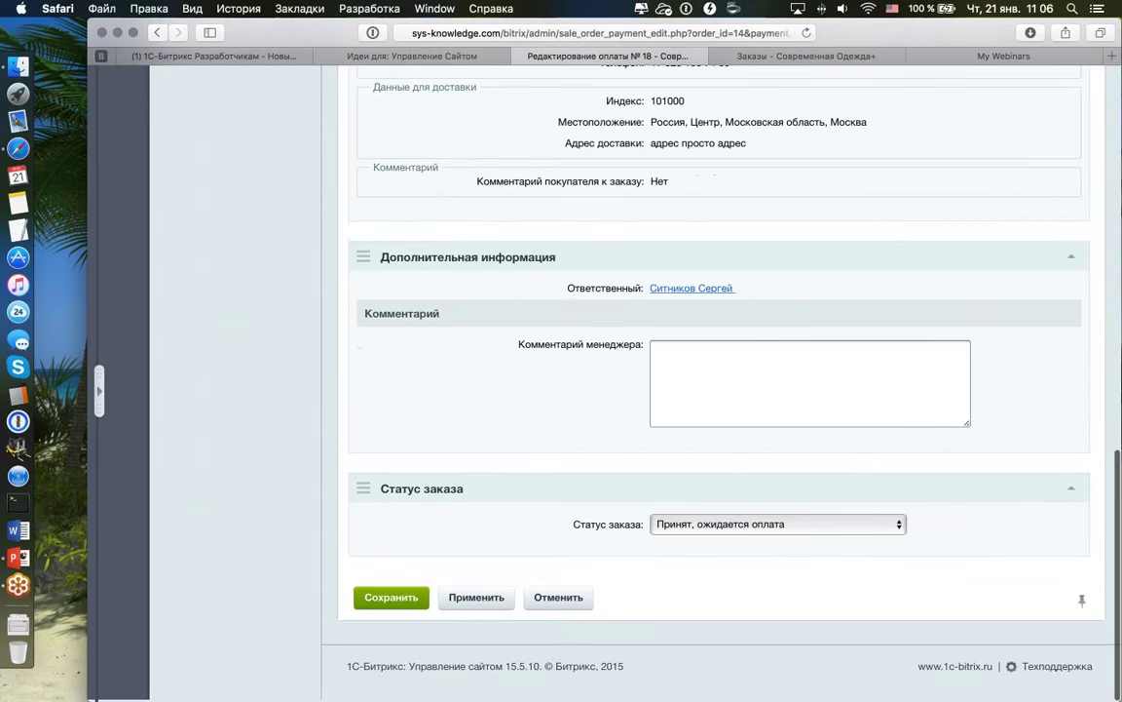
scroll(719, 390, "up", 6)
scroll(719, 389, "up", 6)
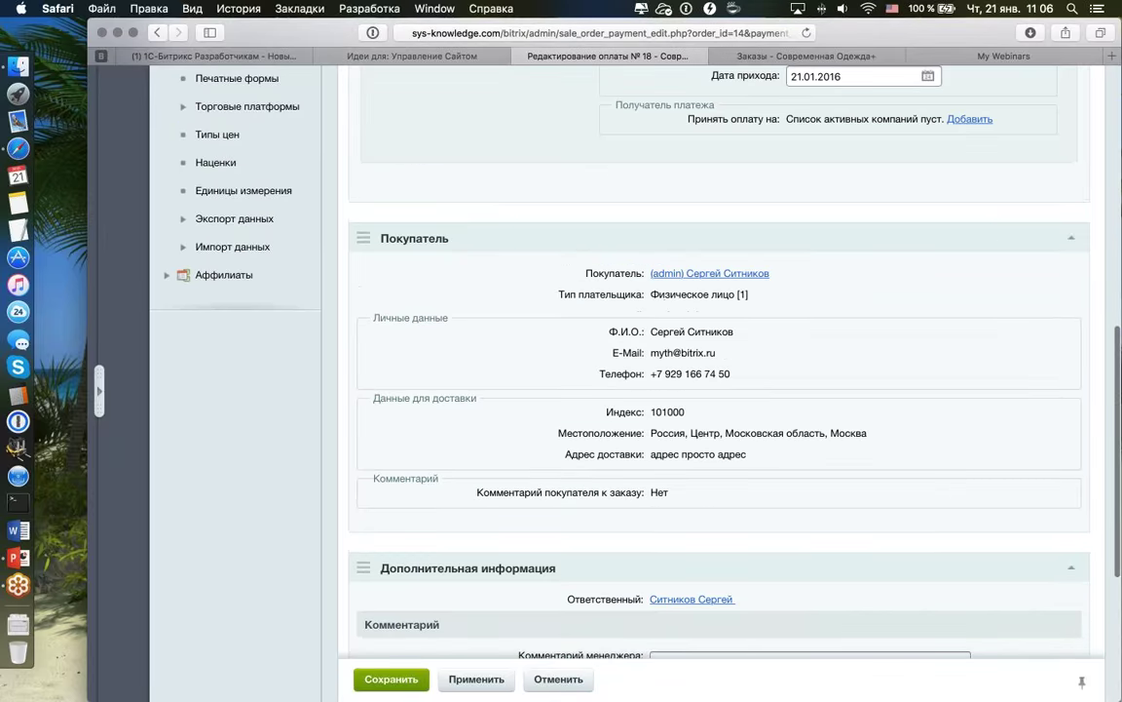
scroll(719, 389, "up", 4)
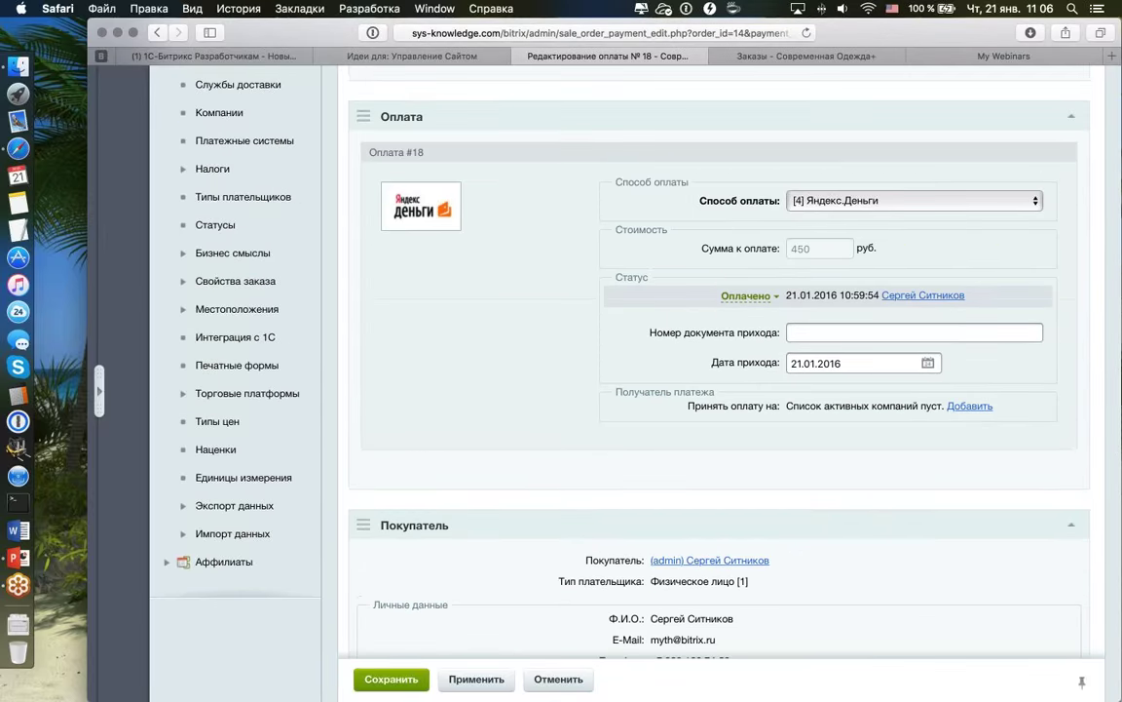
scroll(719, 389, "up", 3)
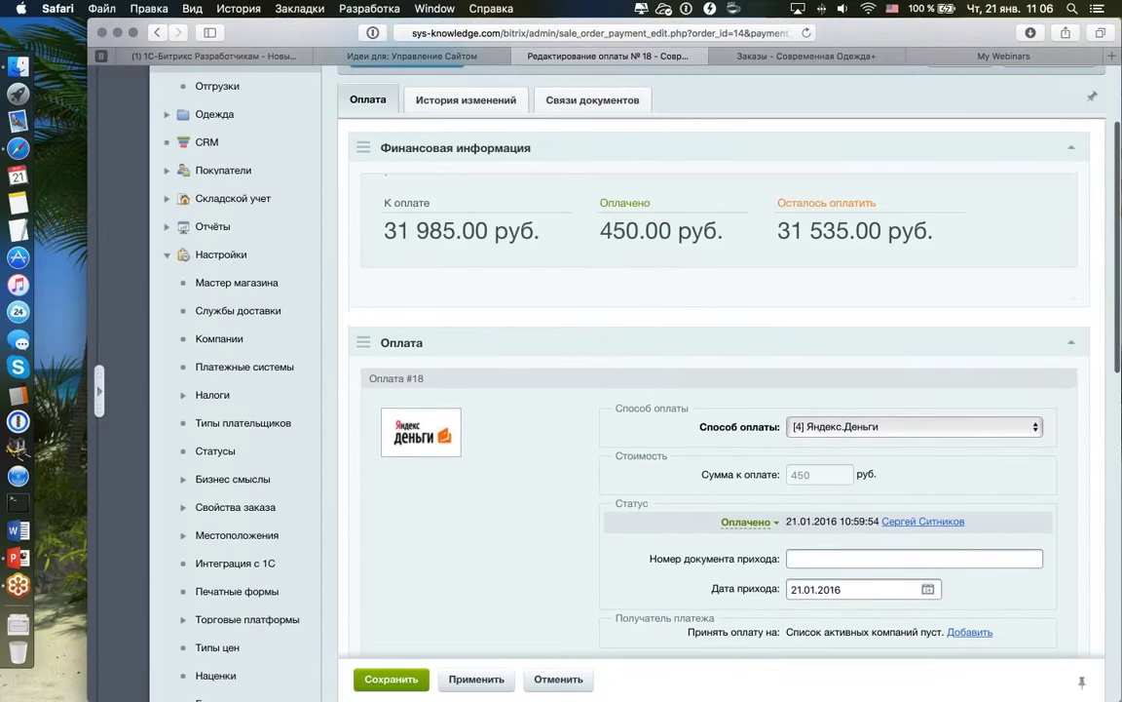
scroll(719, 390, "down", 8)
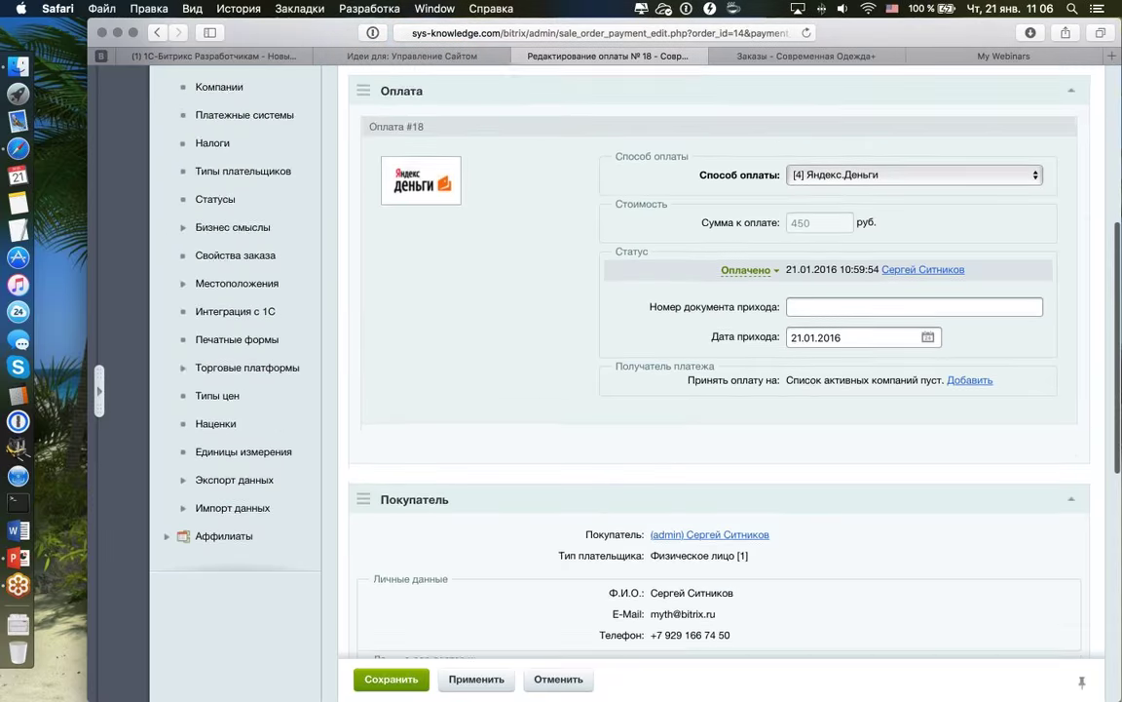
scroll(719, 390, "down", 5)
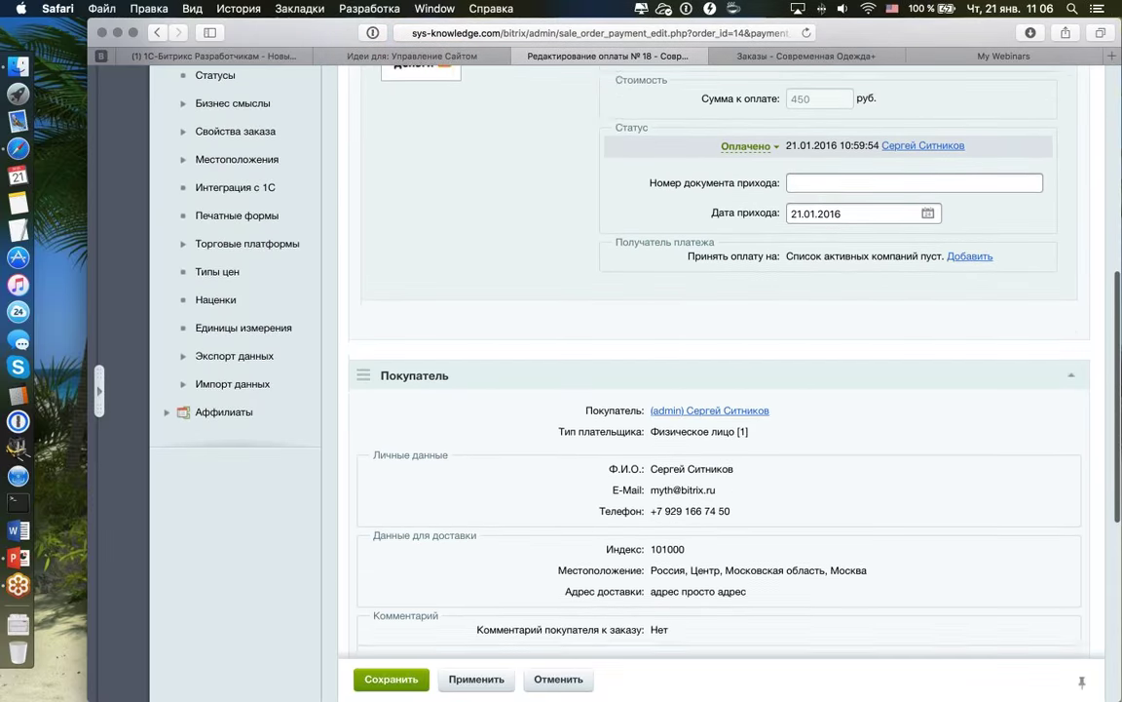
scroll(719, 389, "down", 5)
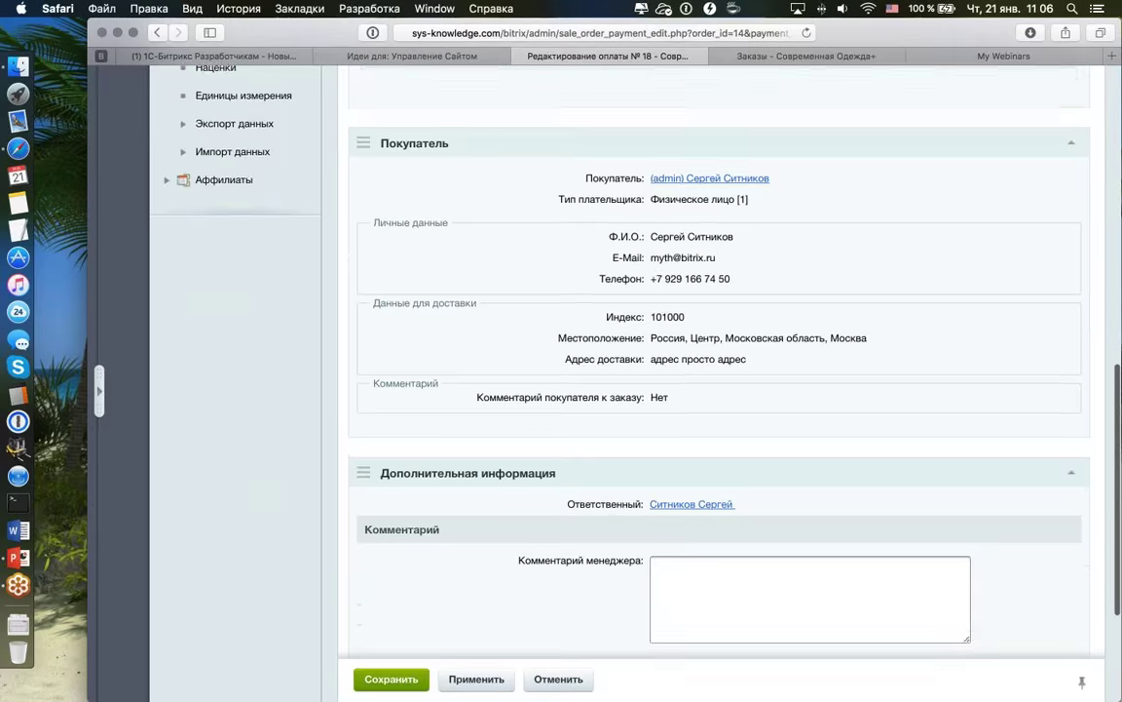
scroll(719, 390, "up", 18)
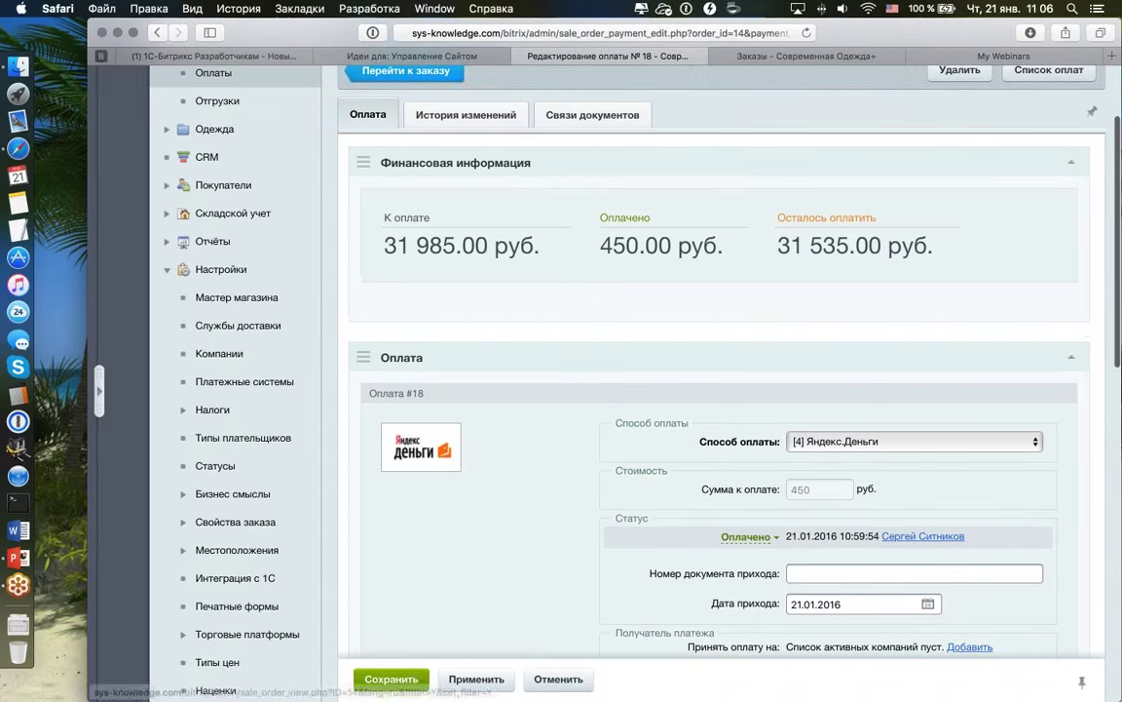
- Return from the payment to its order and try to delete the order's first shipment
left_click(401, 70)
scroll(827, 273, "down", 15)
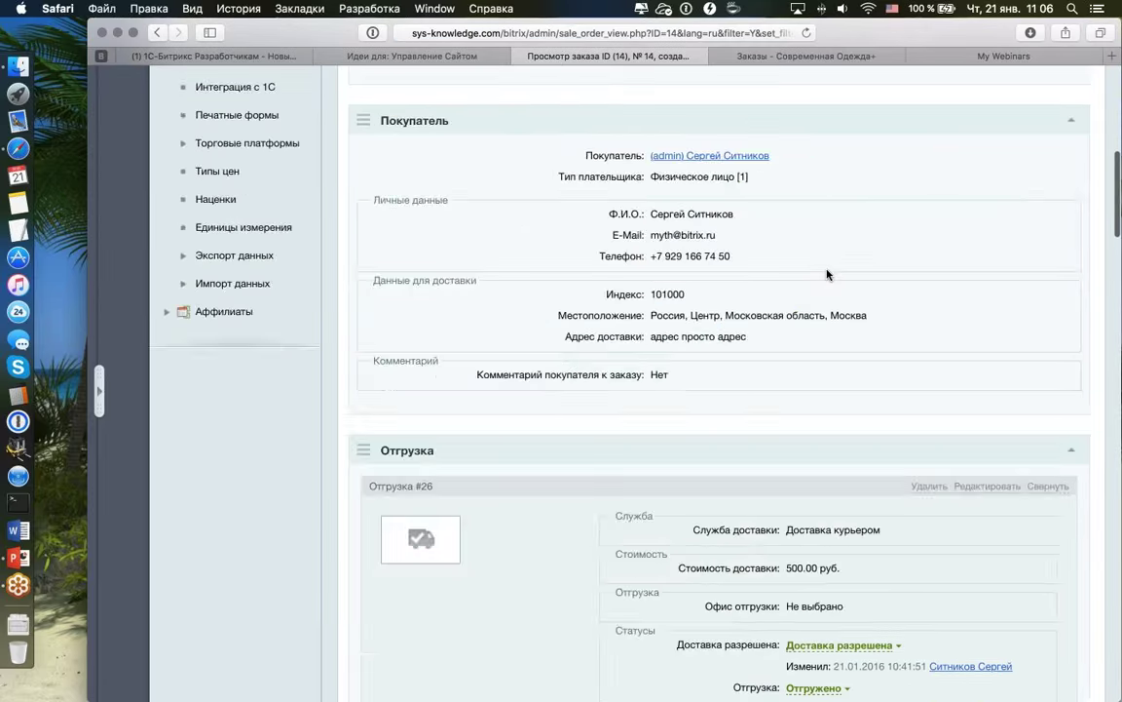
scroll(827, 273, "up", 5)
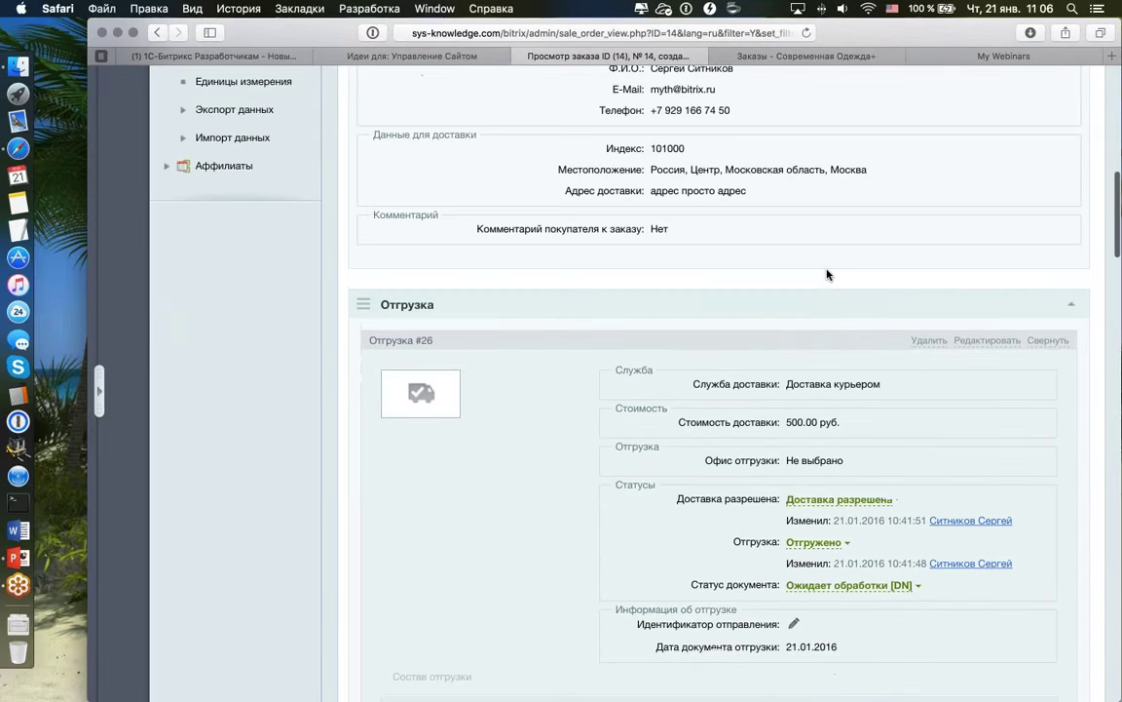
scroll(834, 281, "down", 1)
left_click(928, 257)
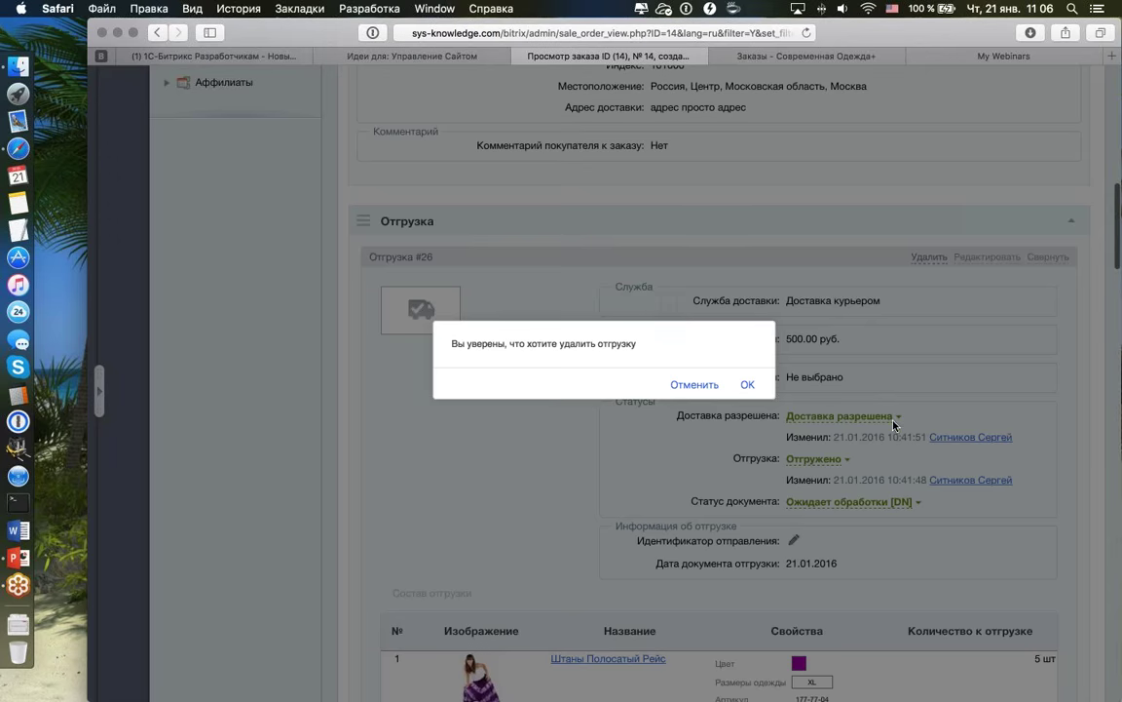
left_click(746, 384)
left_click(744, 386)
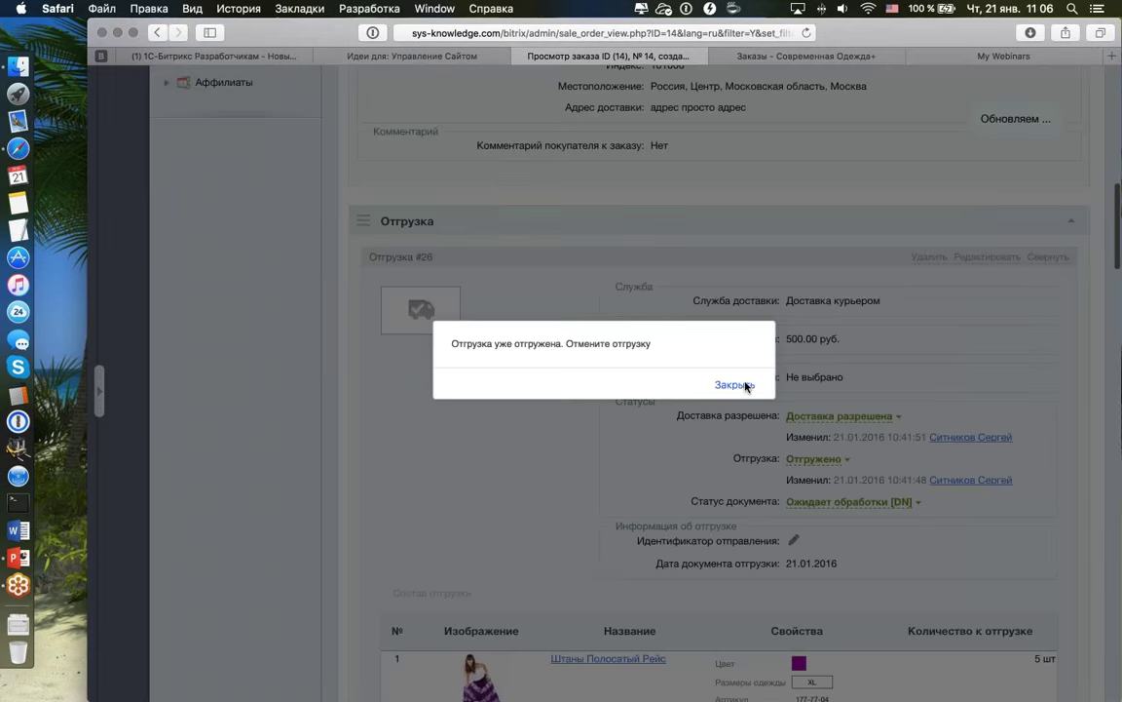
- Open the order analysis and review the planned, shipped and remaining quantities together with the linked documents
scroll(841, 263, "up", 1)
scroll(842, 263, "up", 5)
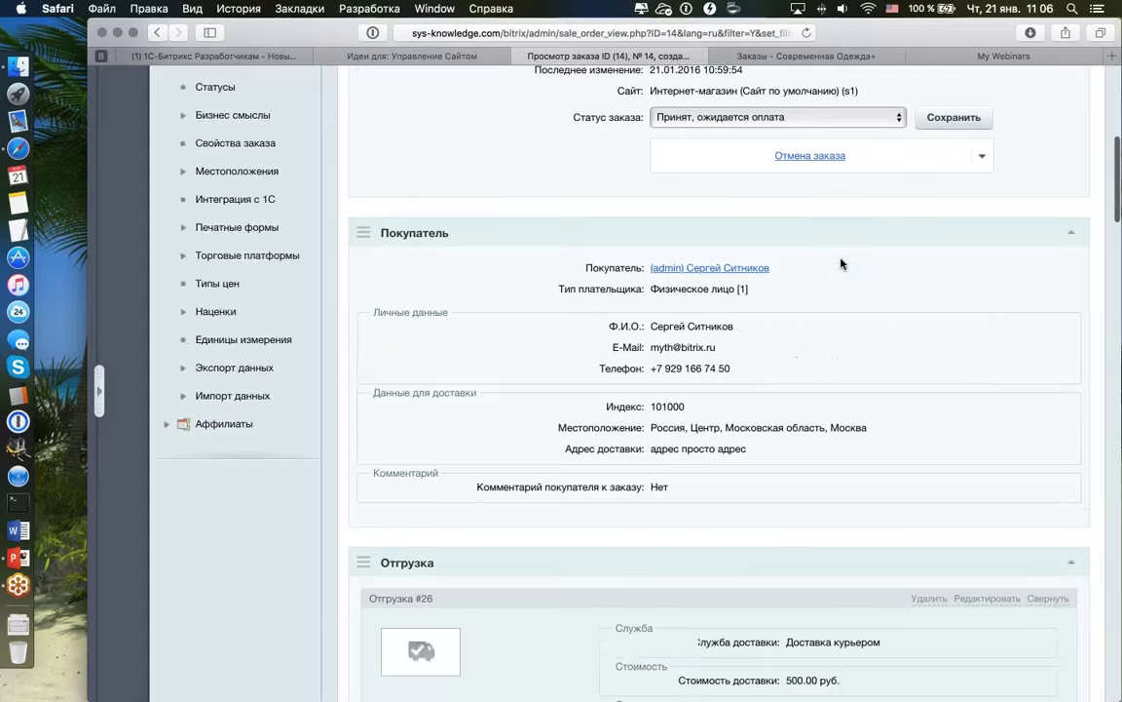
scroll(841, 263, "down", 4)
scroll(842, 261, "up", 5)
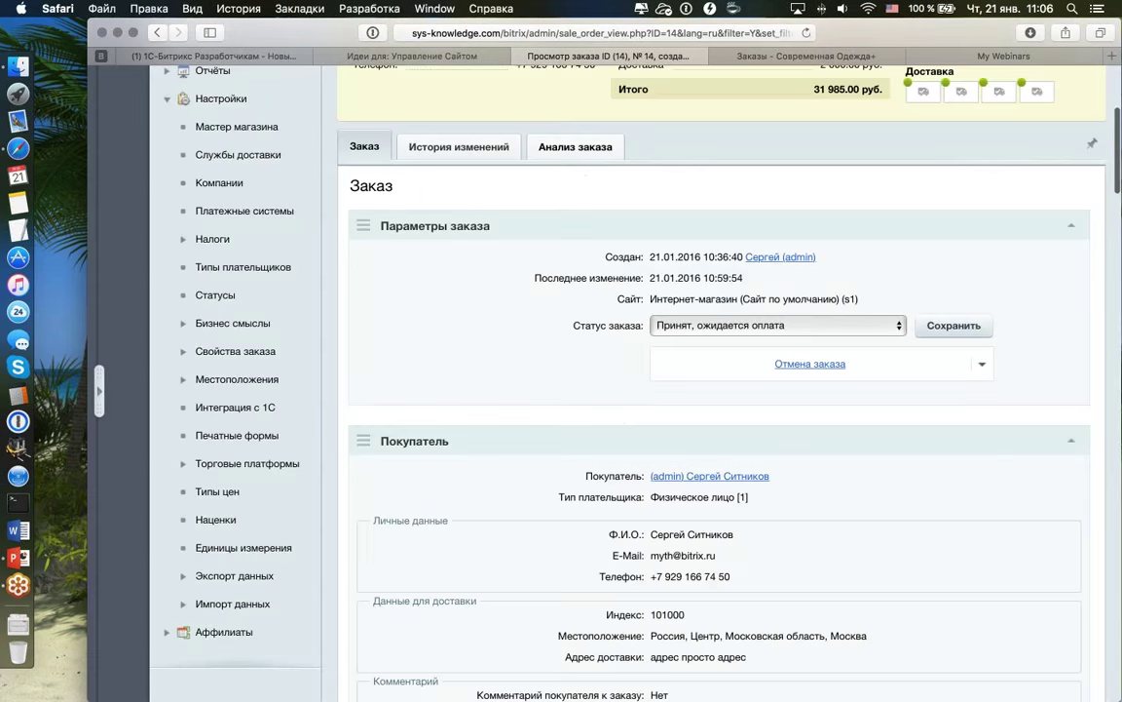
left_click(576, 145)
scroll(736, 214, "down", 1)
scroll(978, 195, "down", 1)
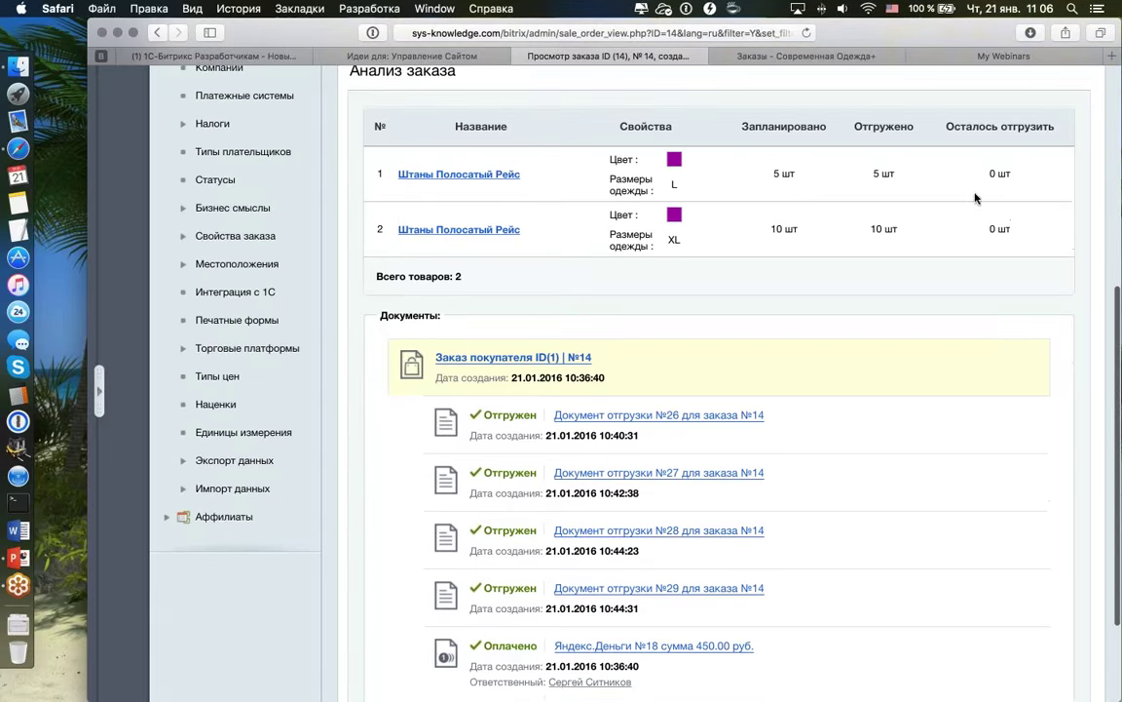
scroll(931, 205, "down", 3)
- Return to the order list and check the shipped flags of the newest order
scroll(931, 206, "up", 8)
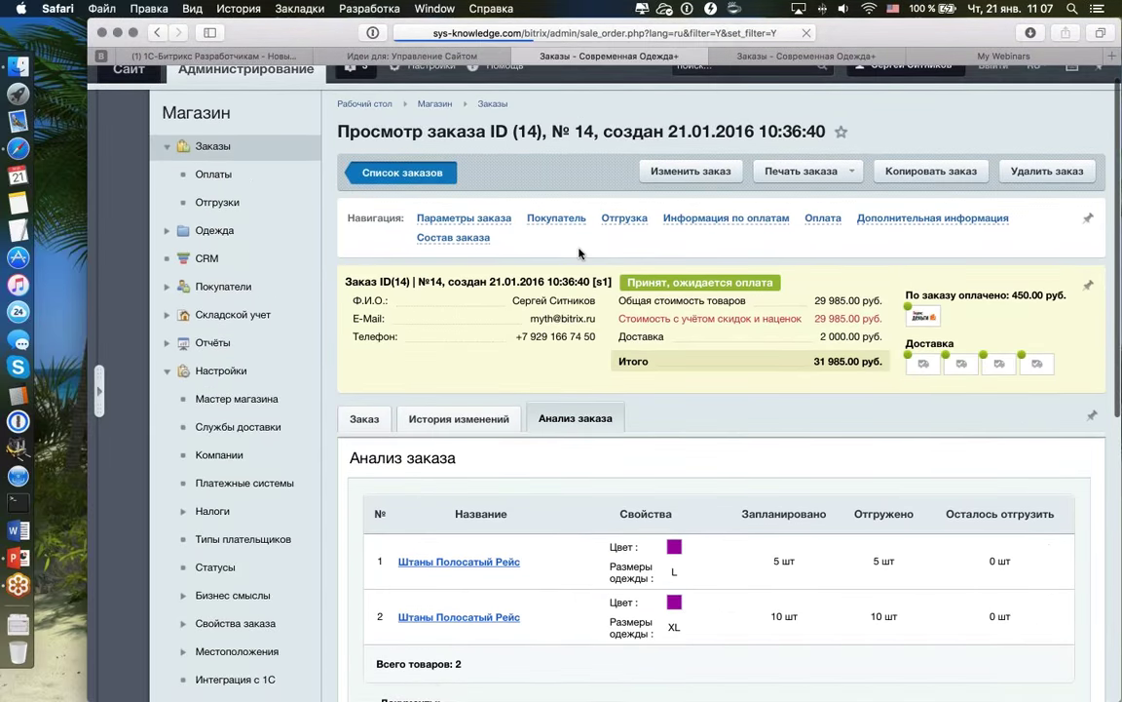
scroll(578, 254, "down", 8)
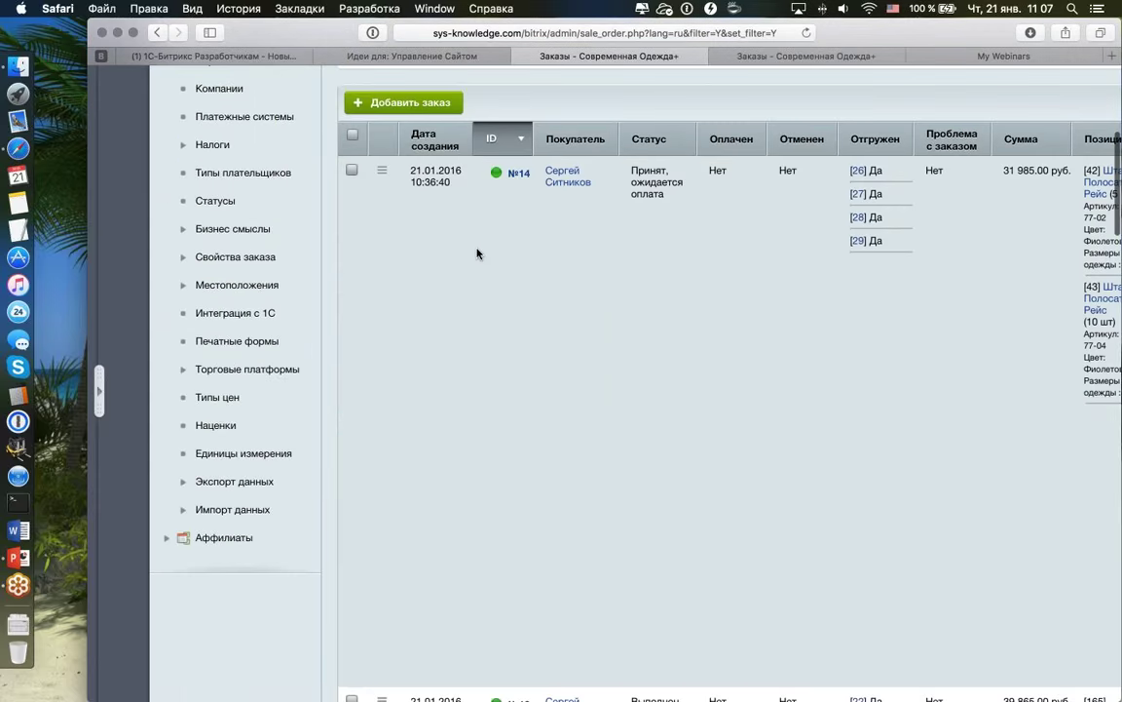
scroll(476, 250, "up", 5)
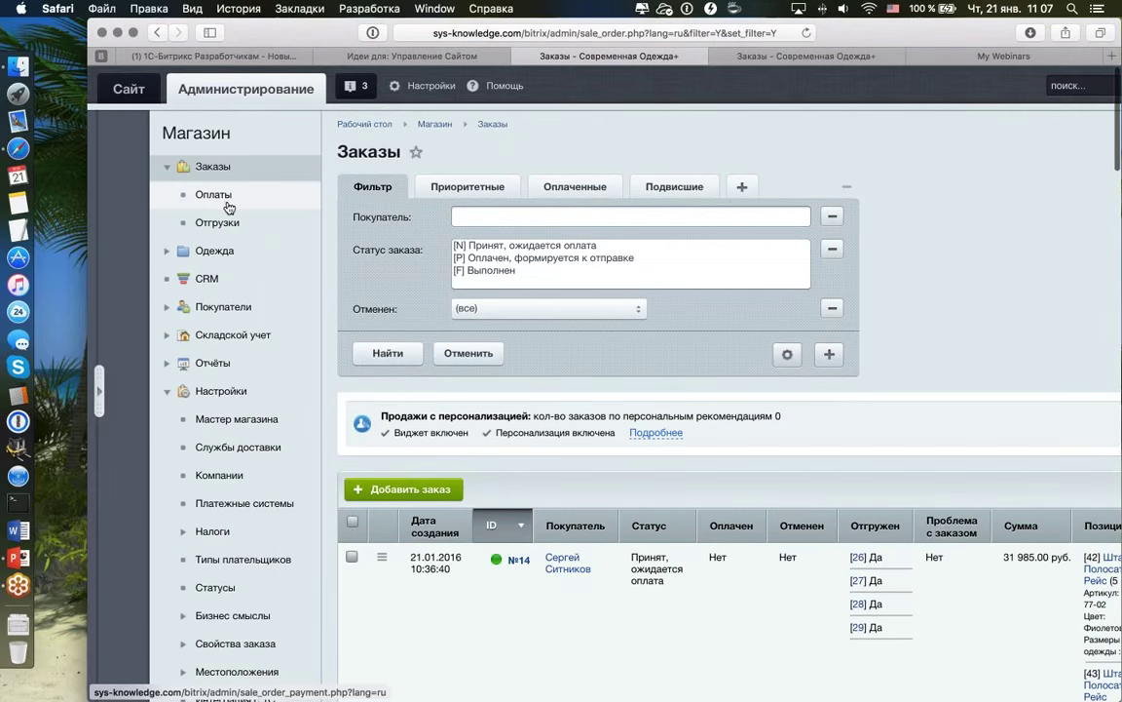
- Open the newest order's first shipment for editing from the list of all shipments
left_click(216, 223)
scroll(571, 240, "down", 1)
scroll(570, 238, "down", 5)
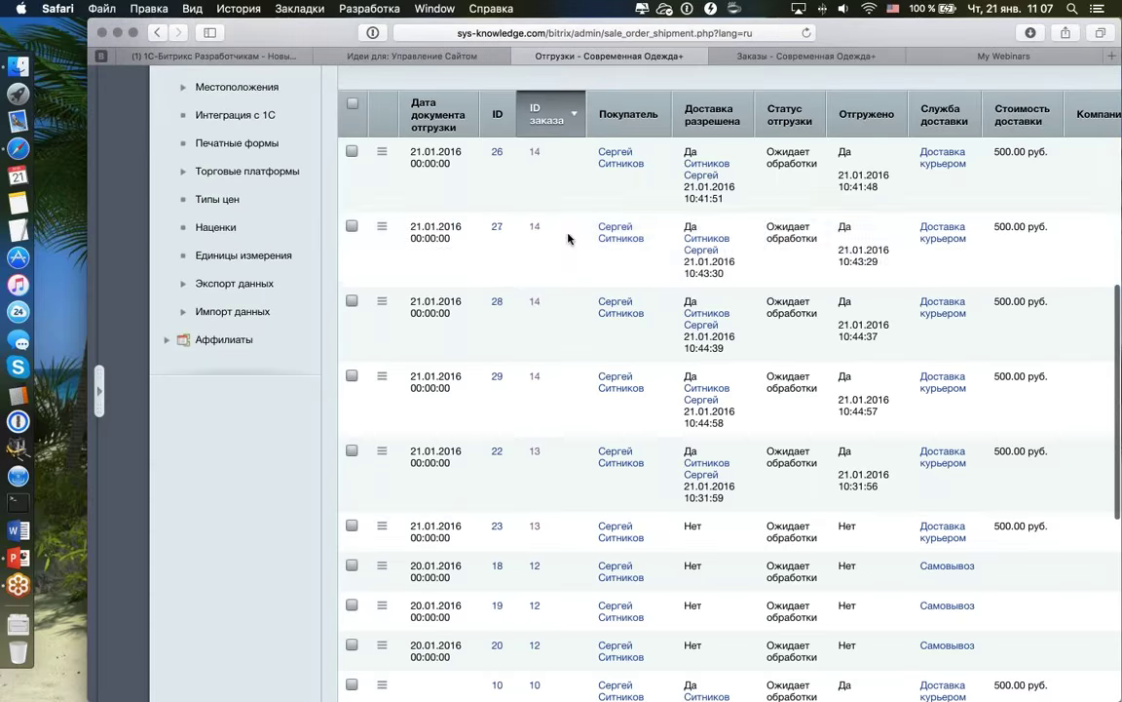
left_click(382, 151)
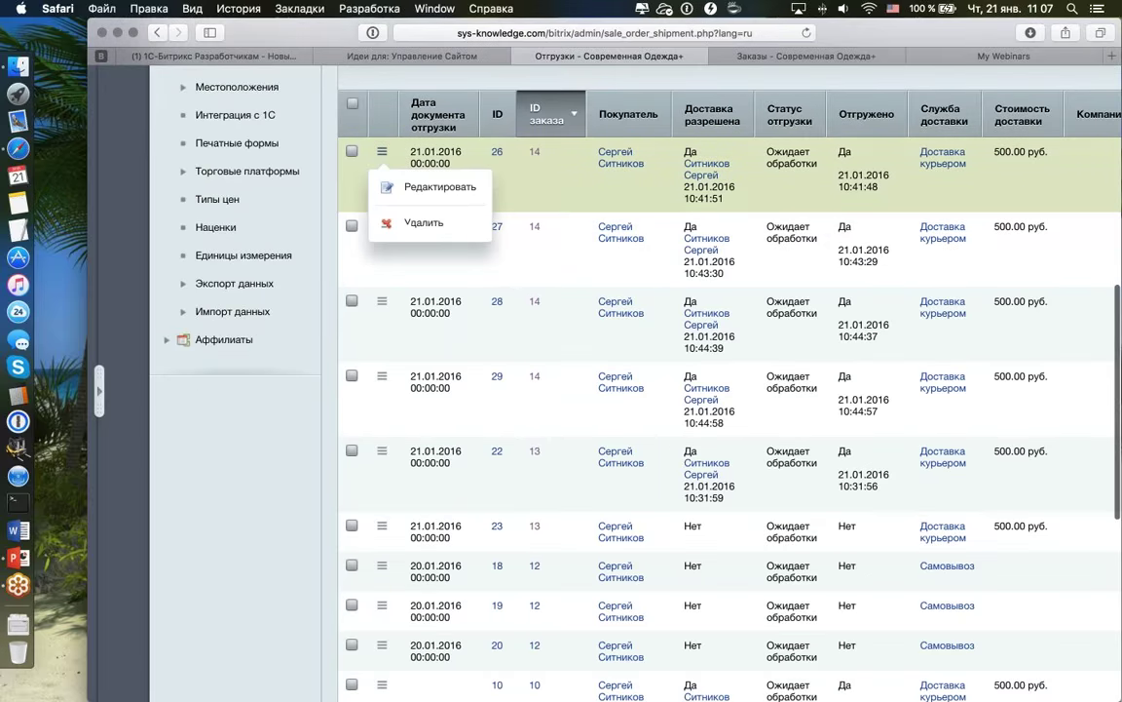
left_click(413, 185)
scroll(623, 390, "down", 5)
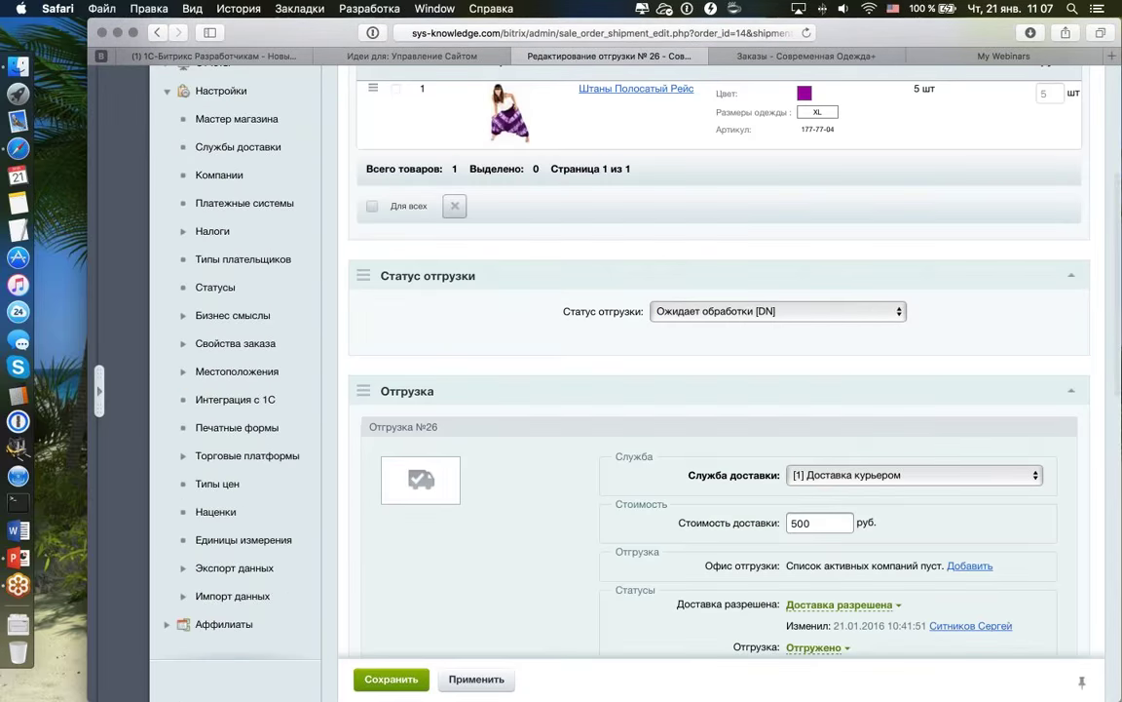
scroll(665, 283, "down", 5)
scroll(719, 390, "down", 1)
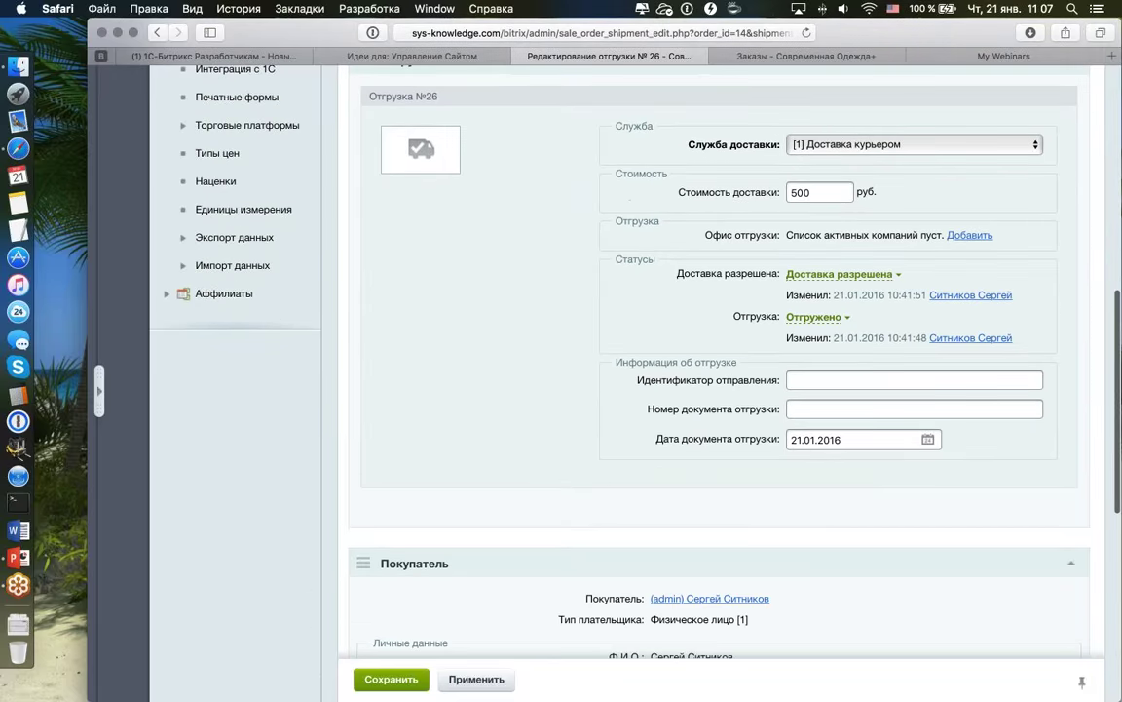
- Set the shipment to "Не отгружено" and its delivery permission to "Доставка не разрешена", and save the shipment
left_click(816, 317)
left_click(822, 343)
left_click(843, 274)
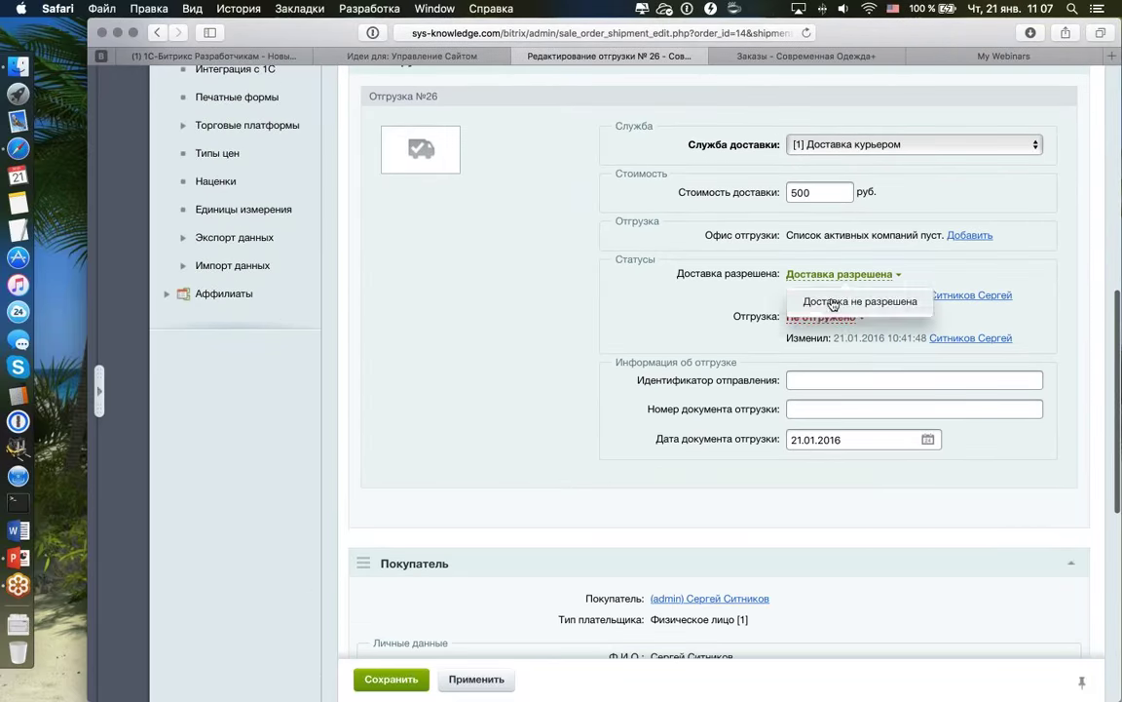
left_click(791, 302)
scroll(609, 233, "up", 5)
scroll(719, 390, "down", 1)
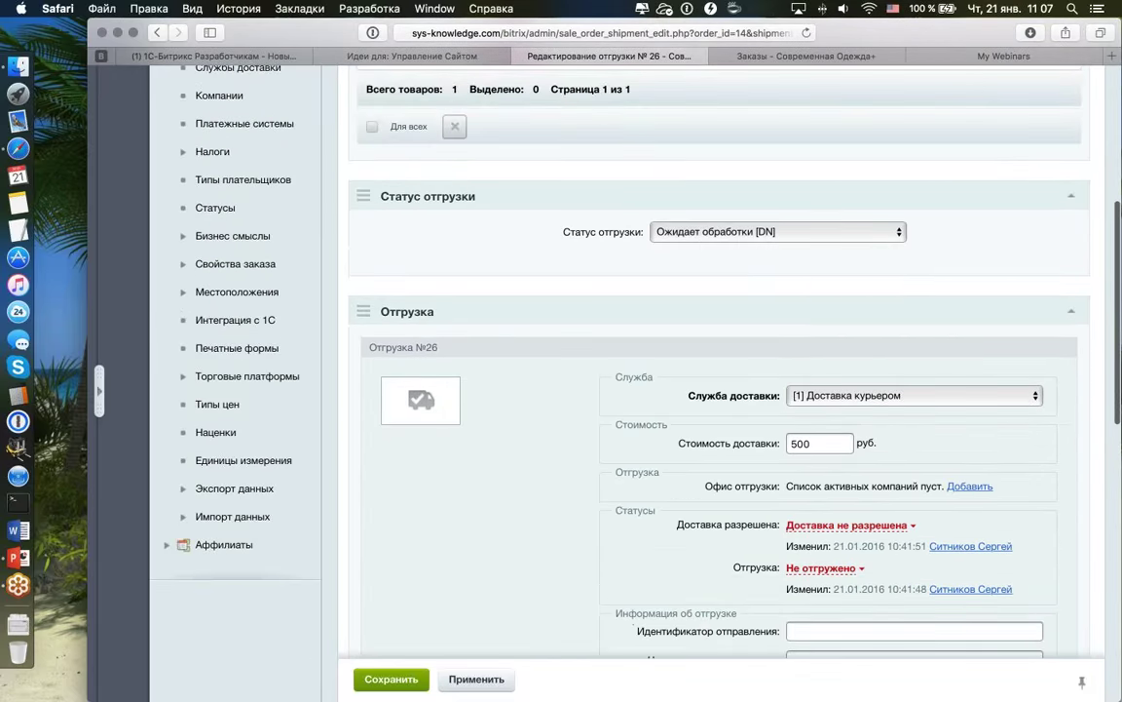
scroll(719, 390, "up", 5)
scroll(719, 390, "down", 5)
scroll(787, 426, "down", 10)
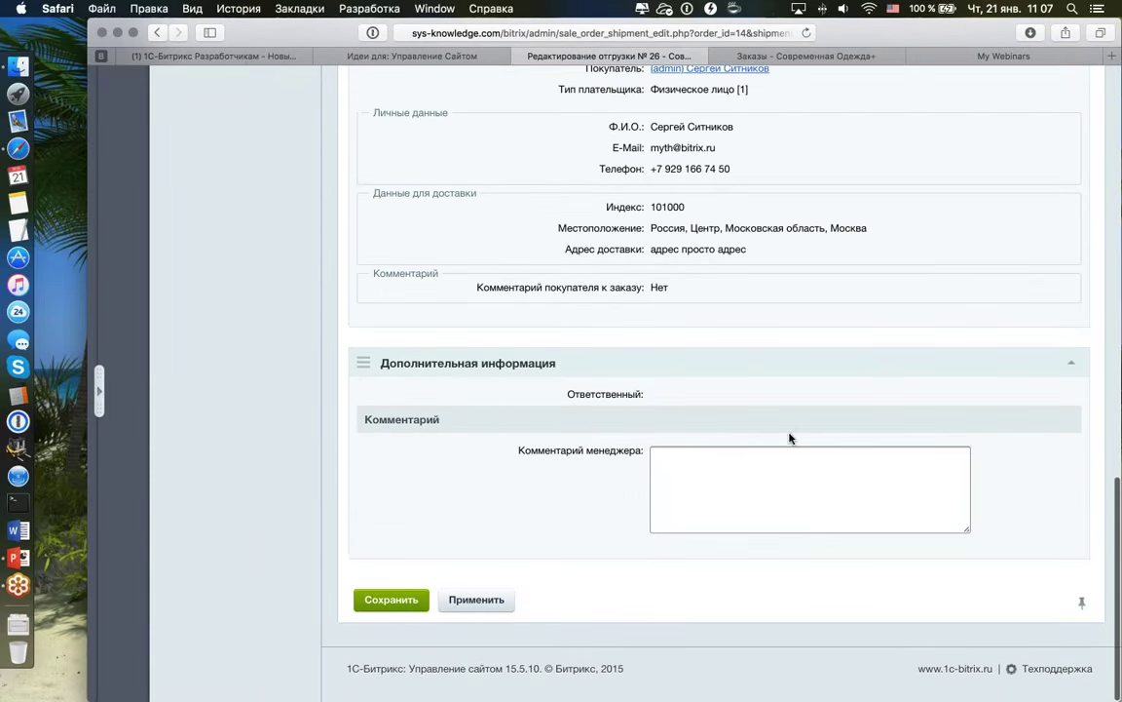
left_click(391, 600)
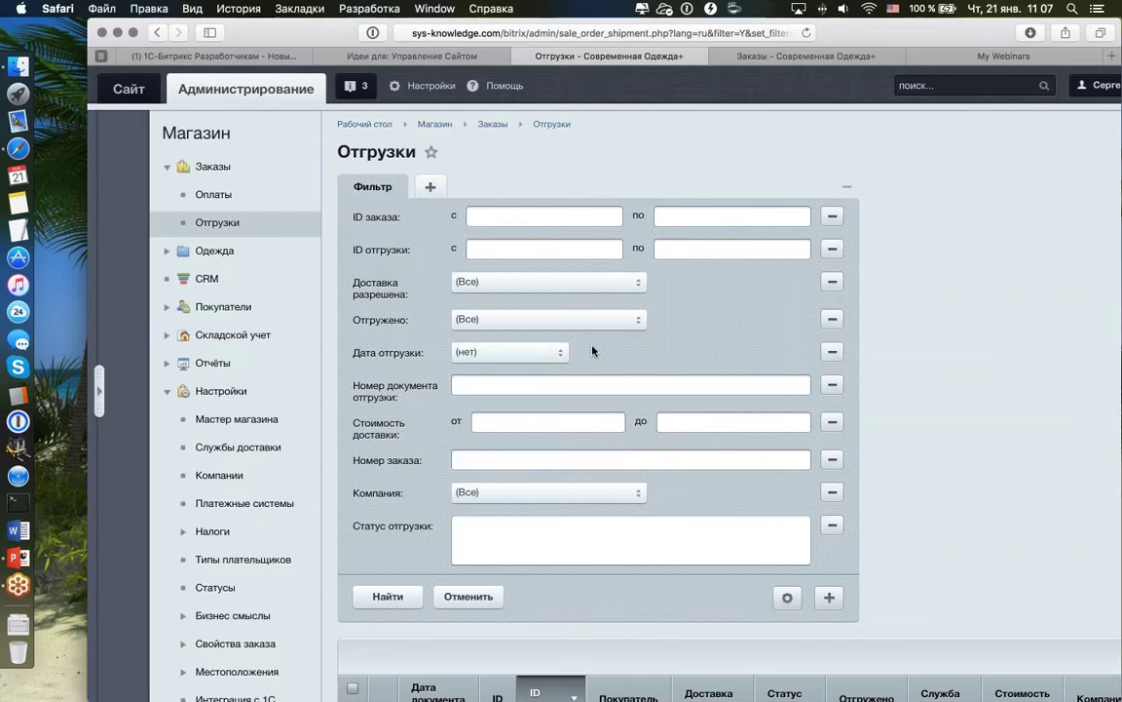
- Open the newest order's details from the order list
left_click(214, 167)
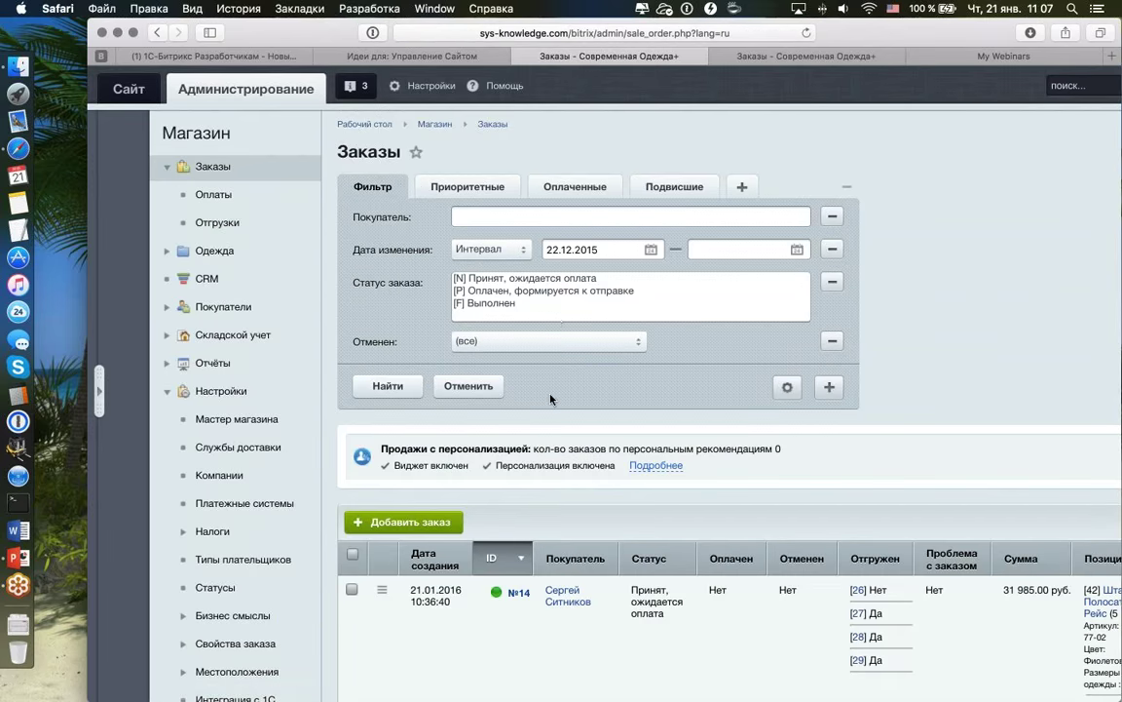
scroll(526, 321, "down", 5)
scroll(500, 257, "down", 1)
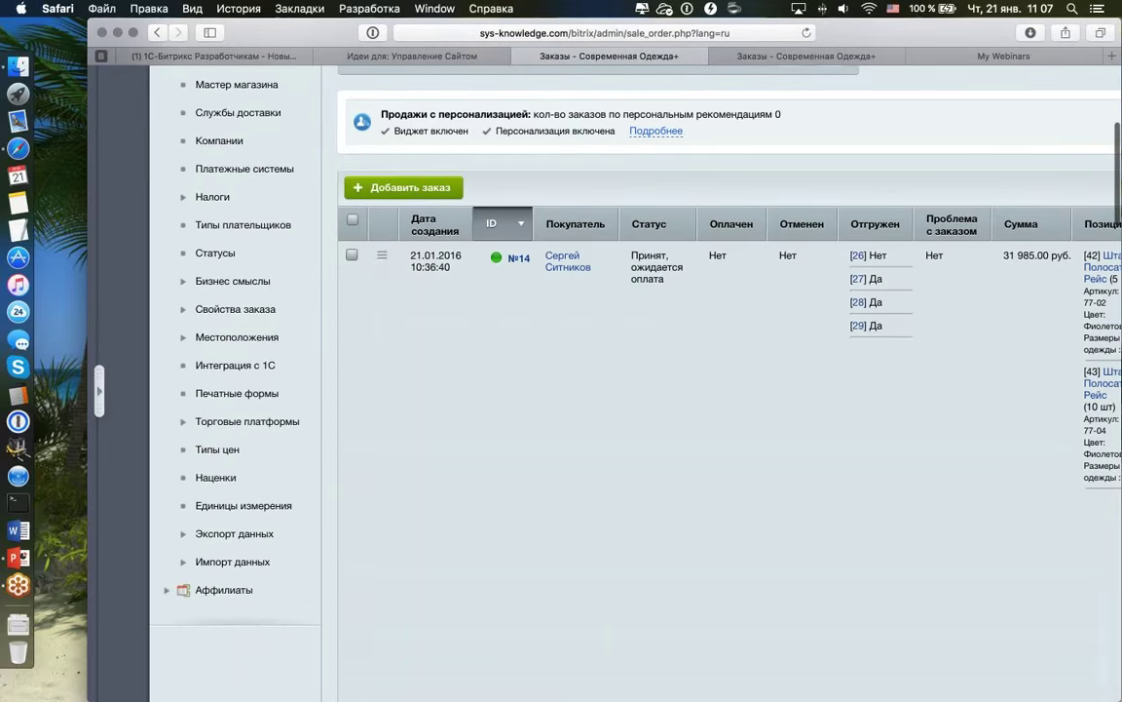
left_click(381, 253)
left_click(409, 291)
scroll(798, 248, "down", 15)
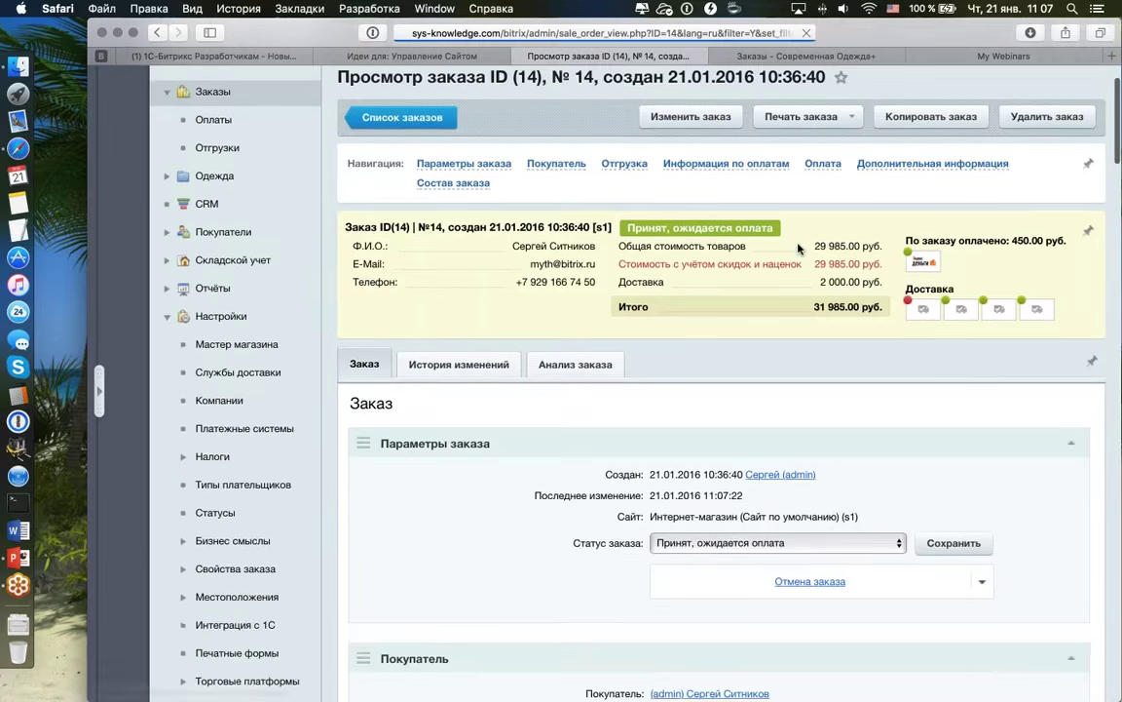
scroll(798, 248, "up", 8)
scroll(798, 249, "up", 5)
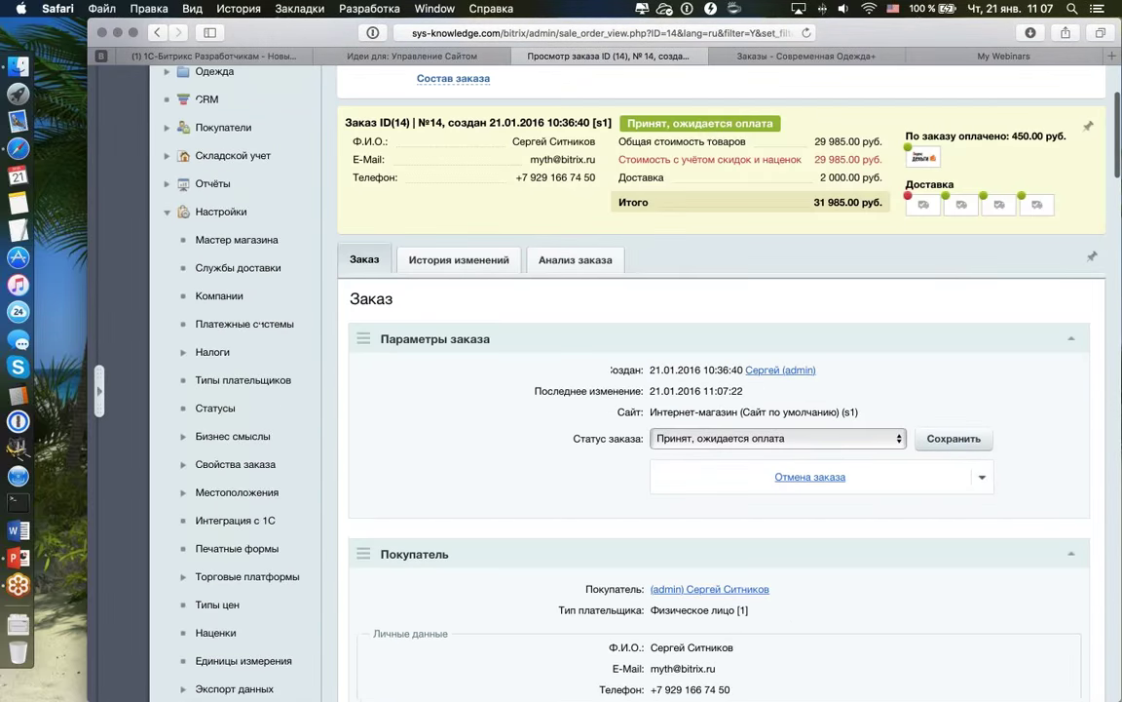
- Open the order analysis and highlight the shipped quantity of size L and the remaining quantity of size XL
left_click(576, 301)
scroll(778, 253, "down", 4)
scroll(780, 254, "down", 2)
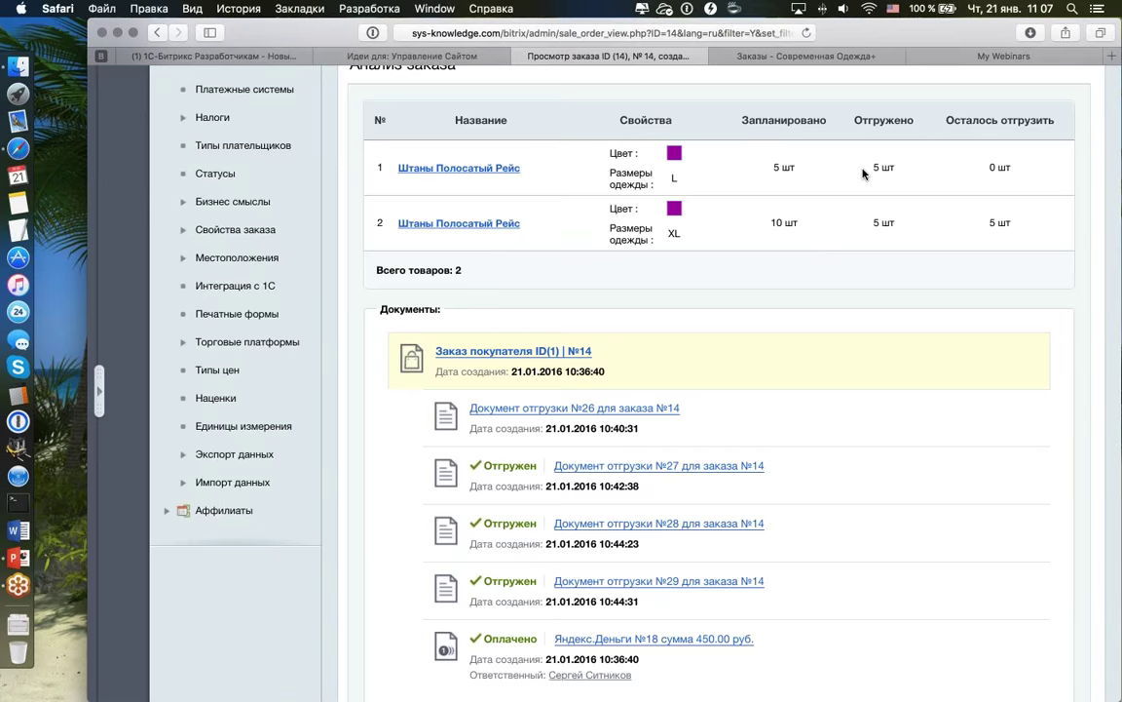
left_click_drag(876, 168, 888, 169)
left_click_drag(989, 223, 1011, 223)
scroll(784, 219, "up", 6)
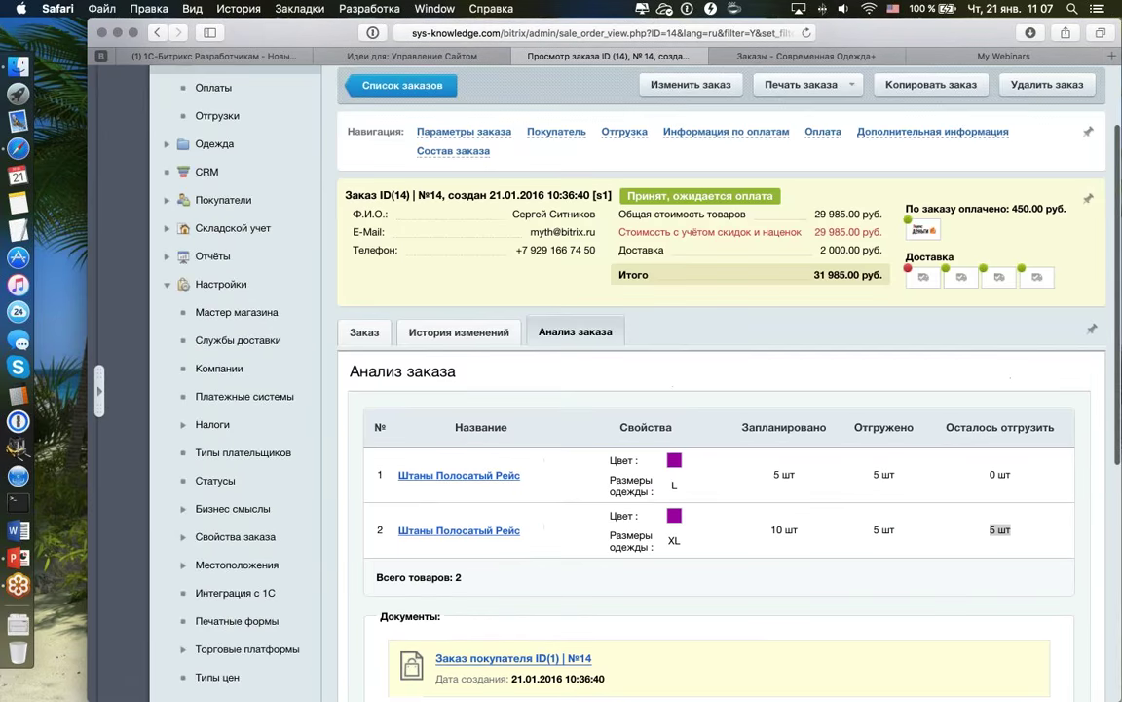
- Go back to the order's details and examine the first shipment's delete option, delivery permission choices, statuses and contents
left_click(365, 328)
scroll(551, 264, "down", 2)
scroll(550, 264, "down", 15)
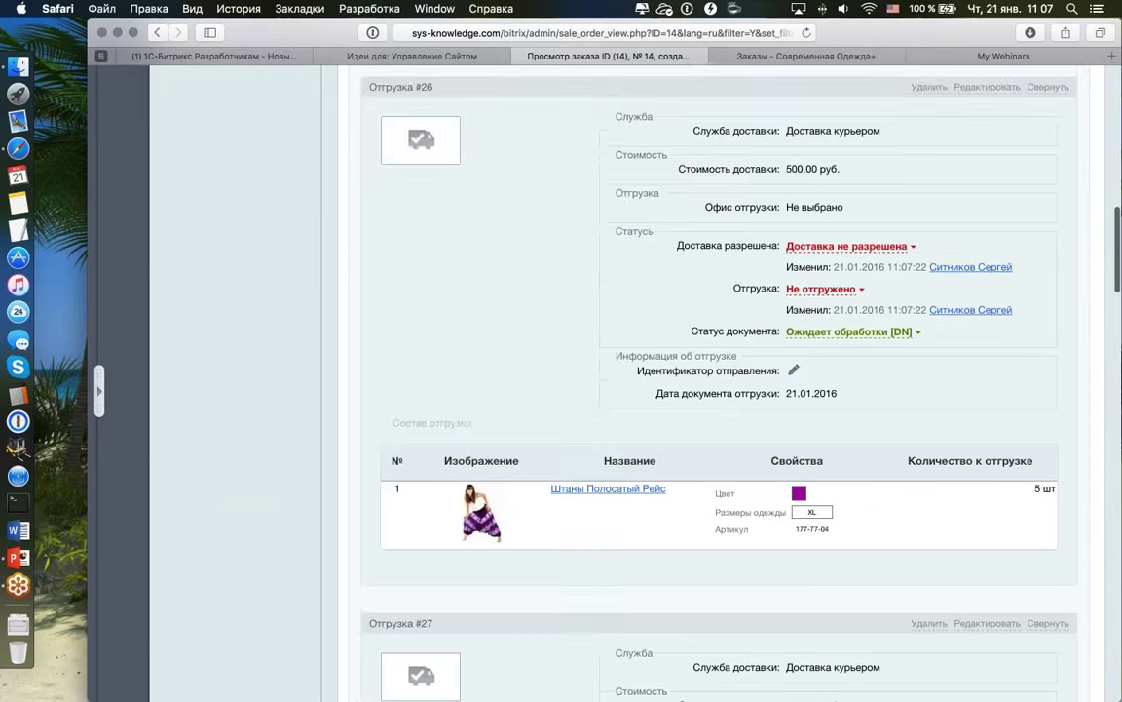
scroll(701, 380, "up", 2)
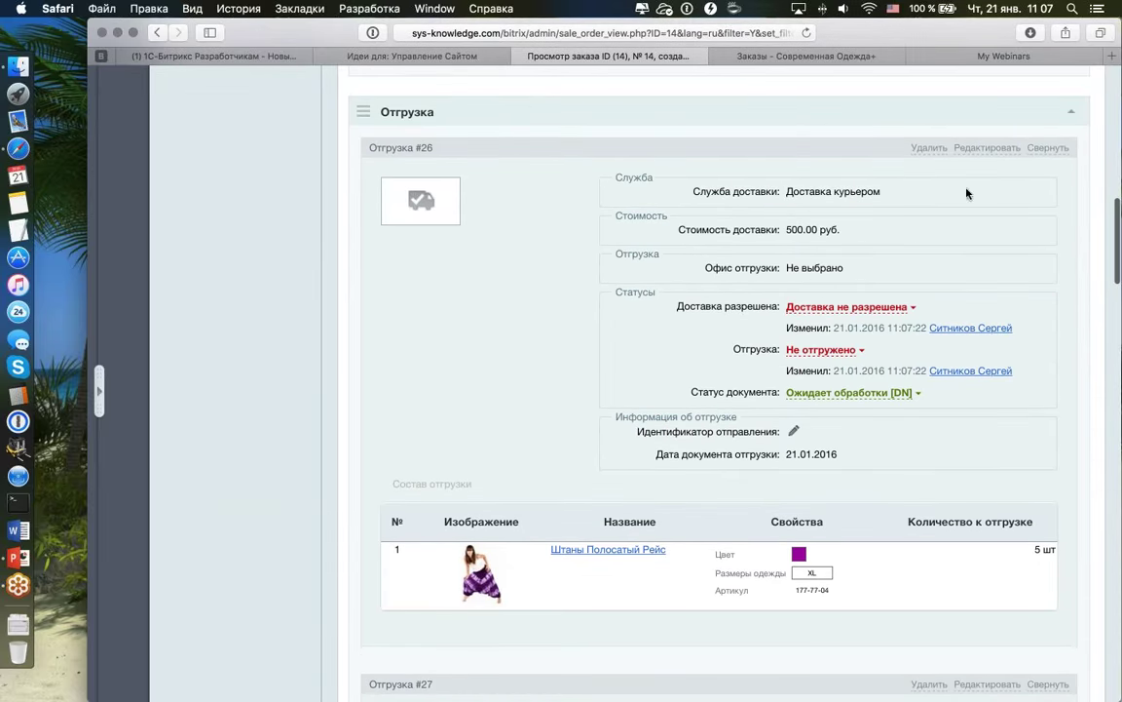
left_click(794, 306)
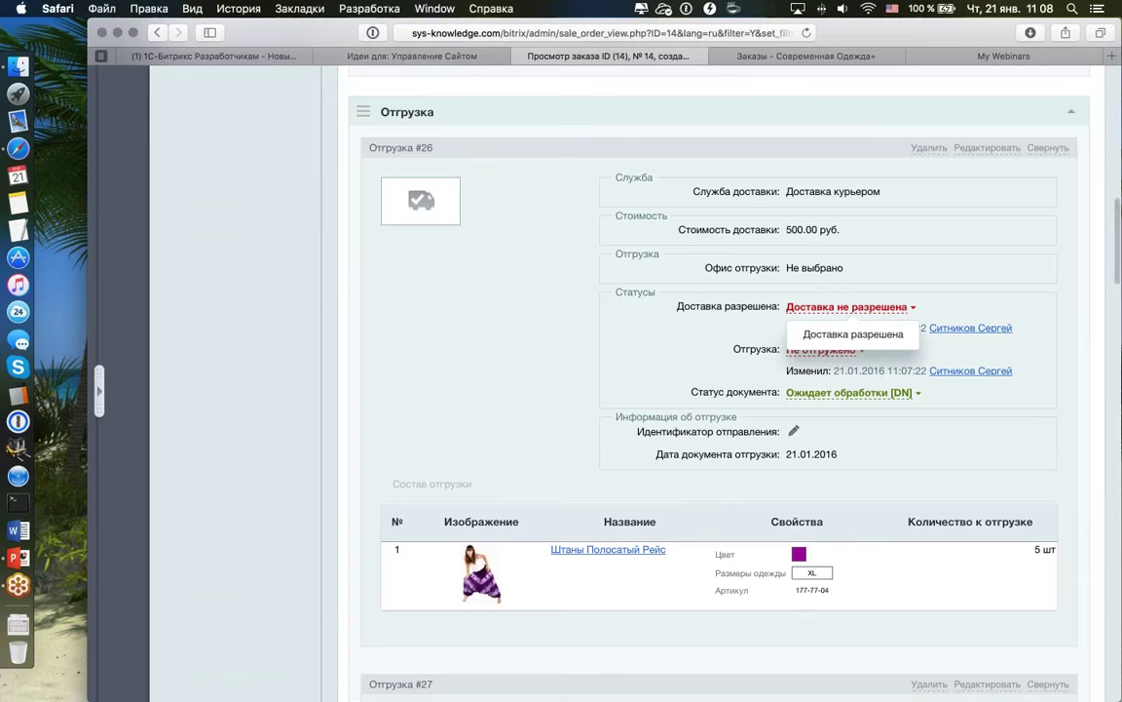
left_click(788, 321)
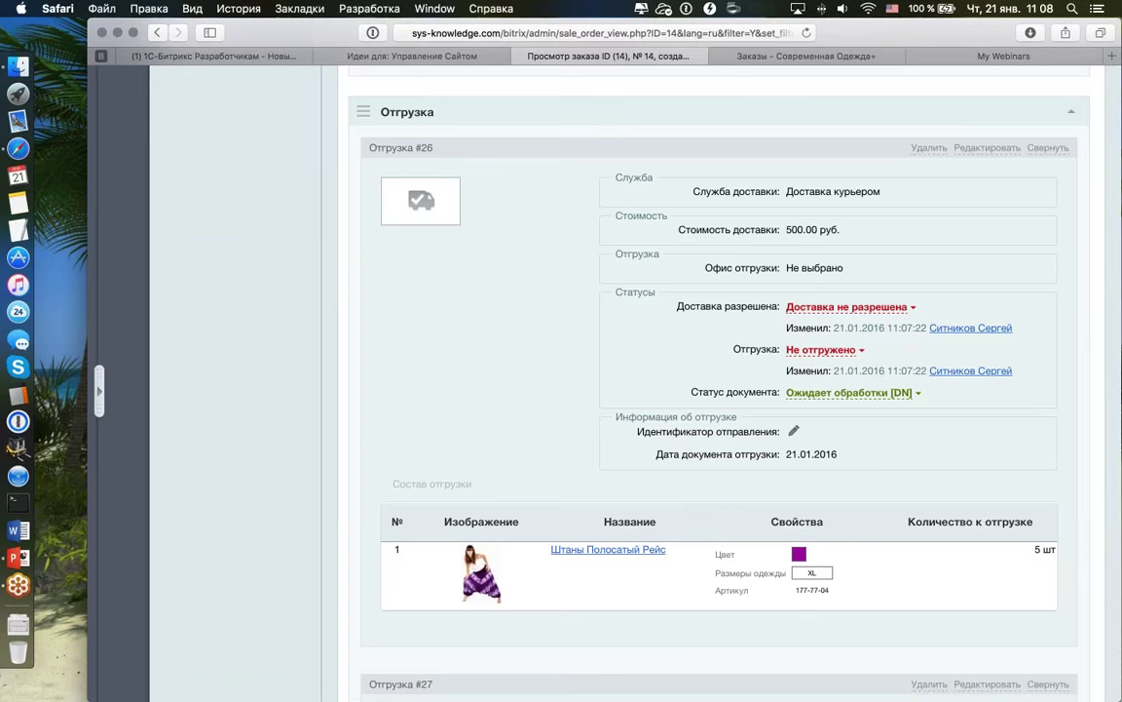
scroll(682, 390, "down", 7)
scroll(682, 390, "up", 5)
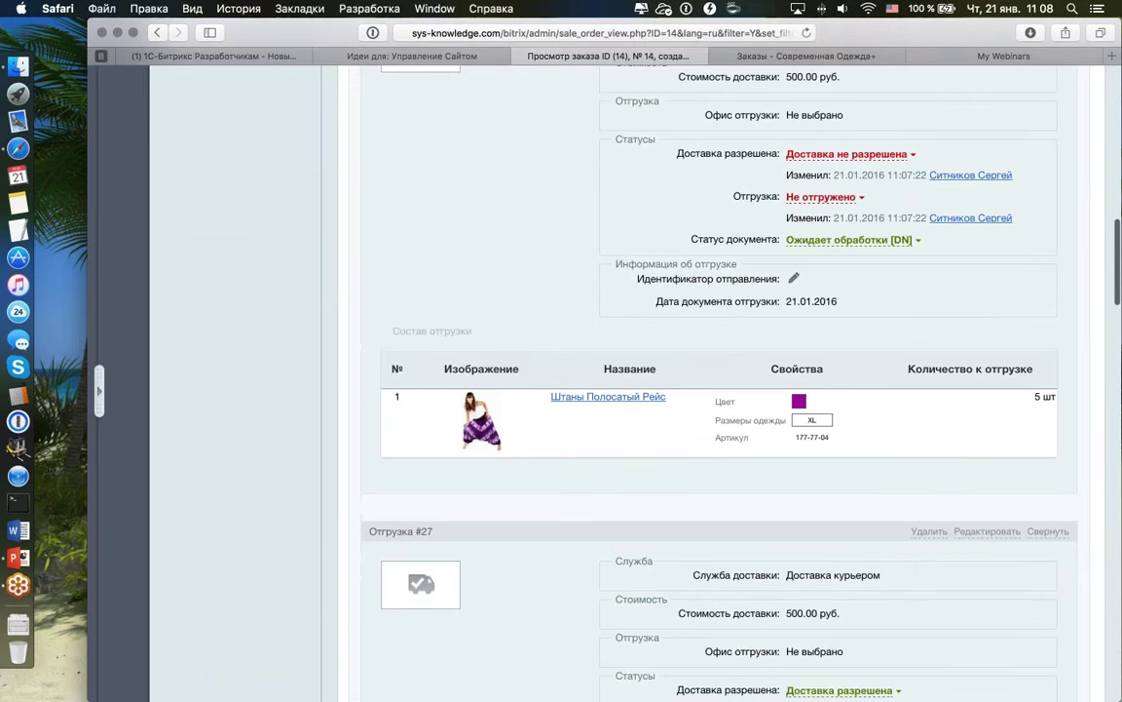
scroll(721, 264, "down", 1)
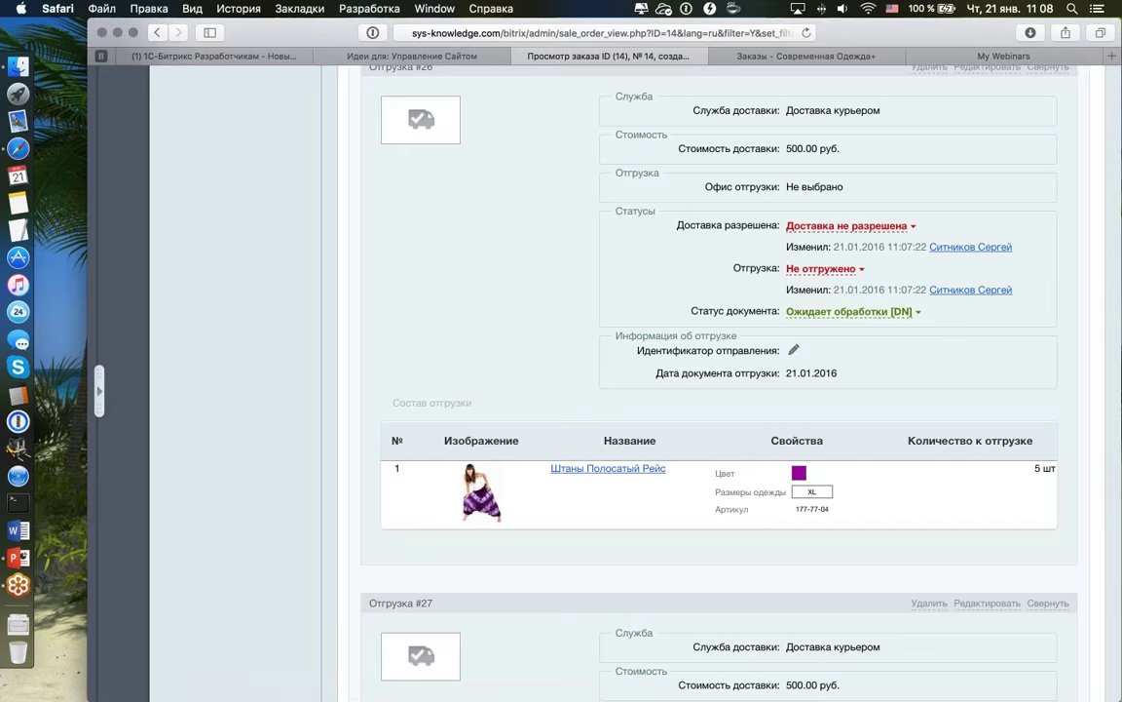
scroll(682, 390, "up", 3)
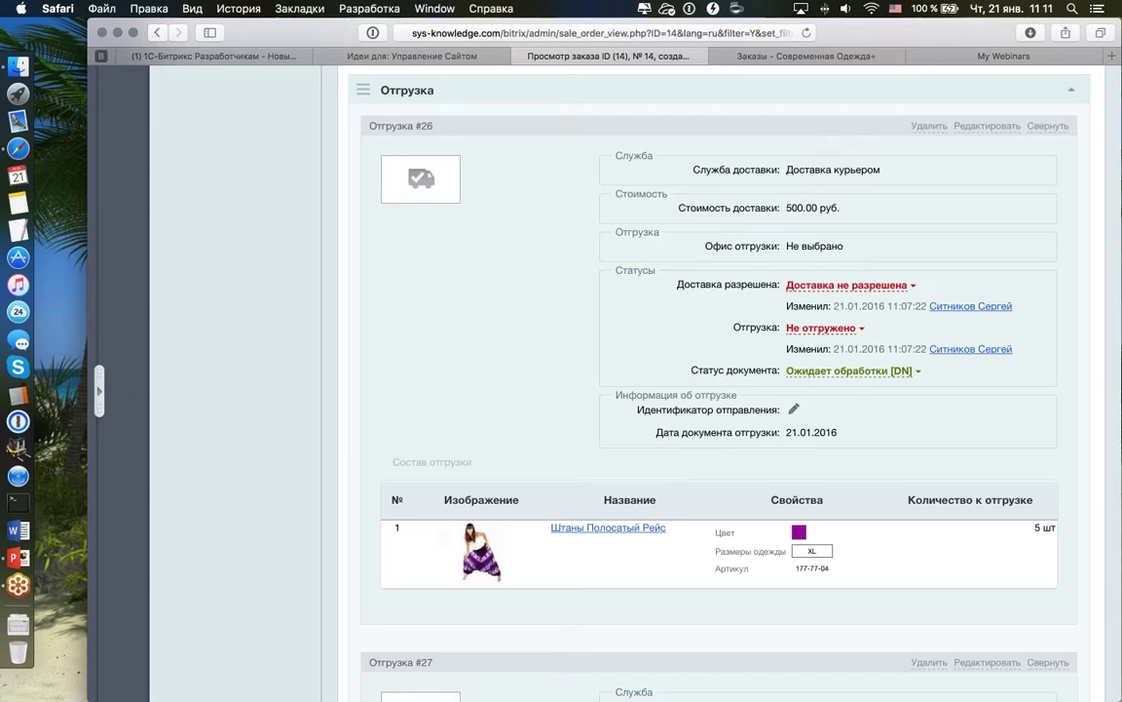
- Return to the order list and look across the newest order's row, from its flags to its items, shipments and payments
scroll(624, 390, "up", 15)
left_click(402, 193)
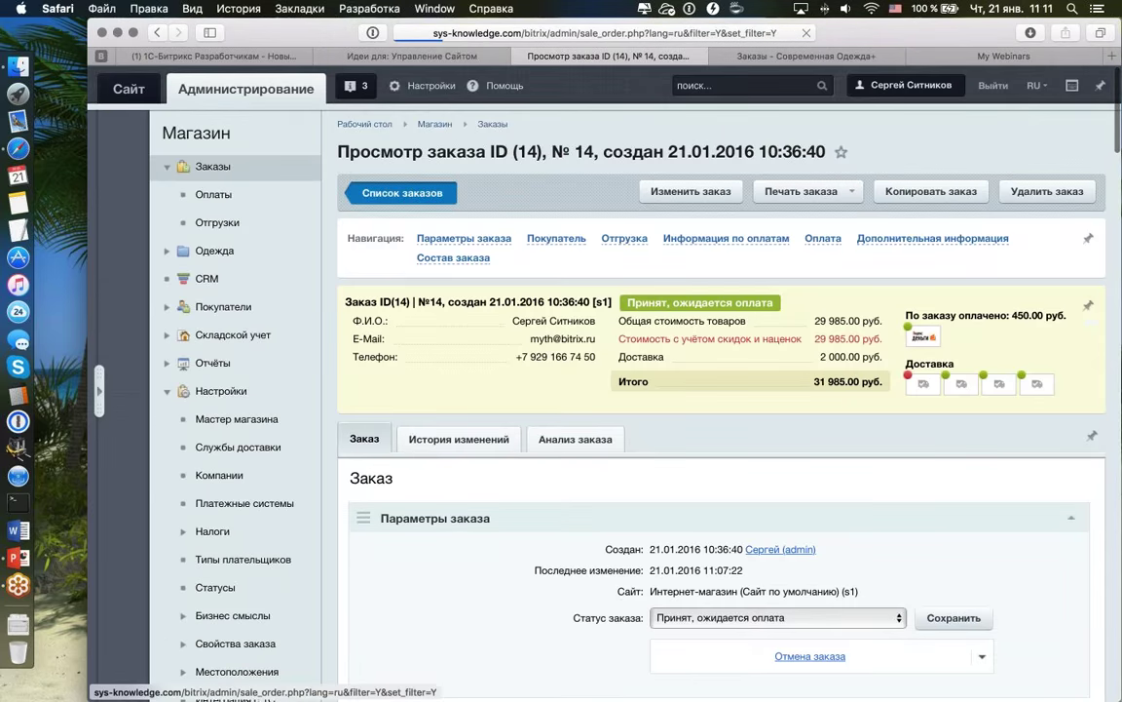
scroll(466, 283, "down", 5)
scroll(463, 282, "right", 5)
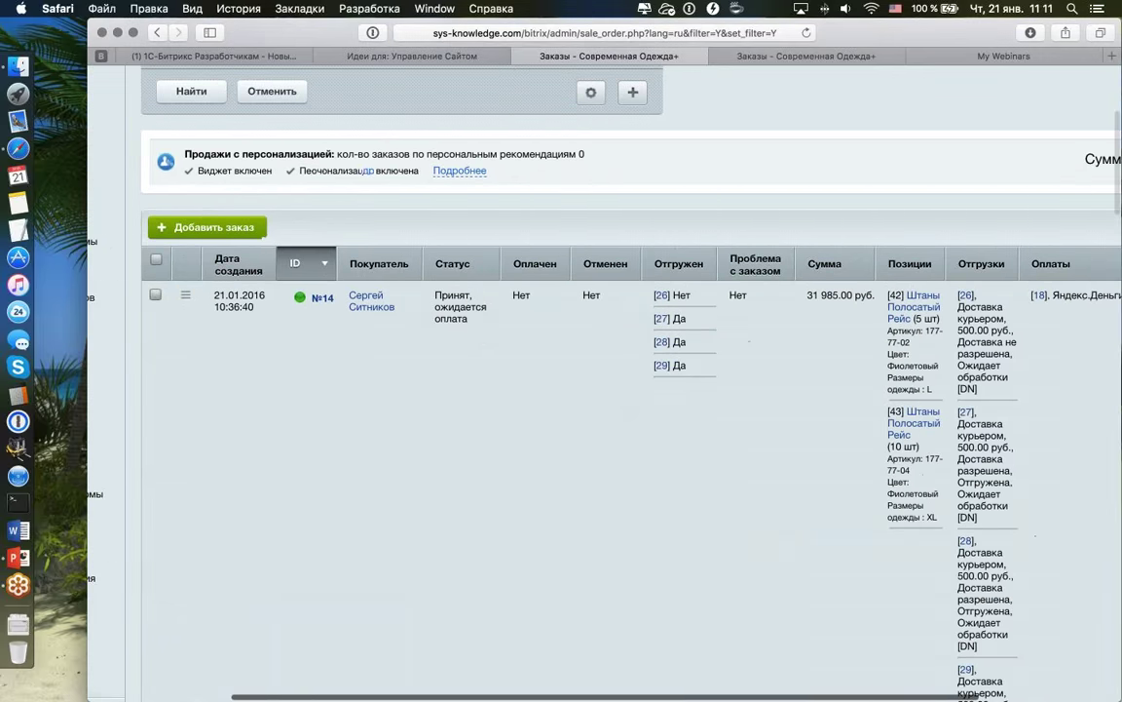
scroll(463, 283, "left", 5)
- Switch to PowerPoint and leave the slide show at the "План вебинара – часть 1 лирическая" slide
left_click(18, 557)
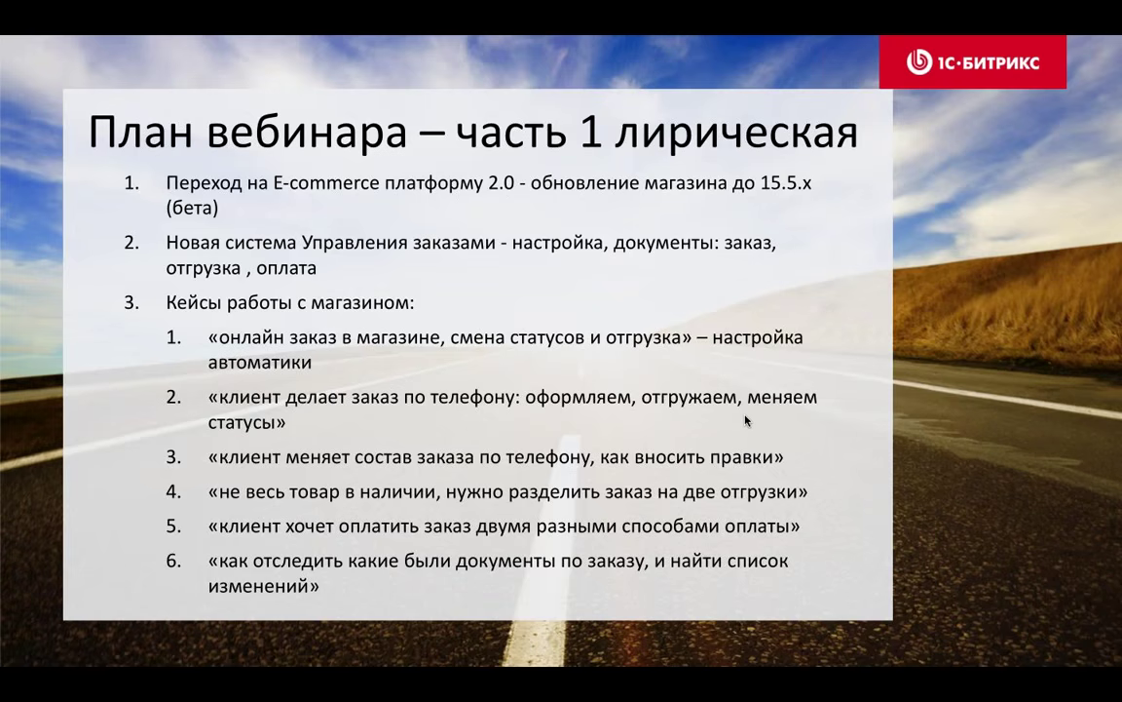
key("Escape")
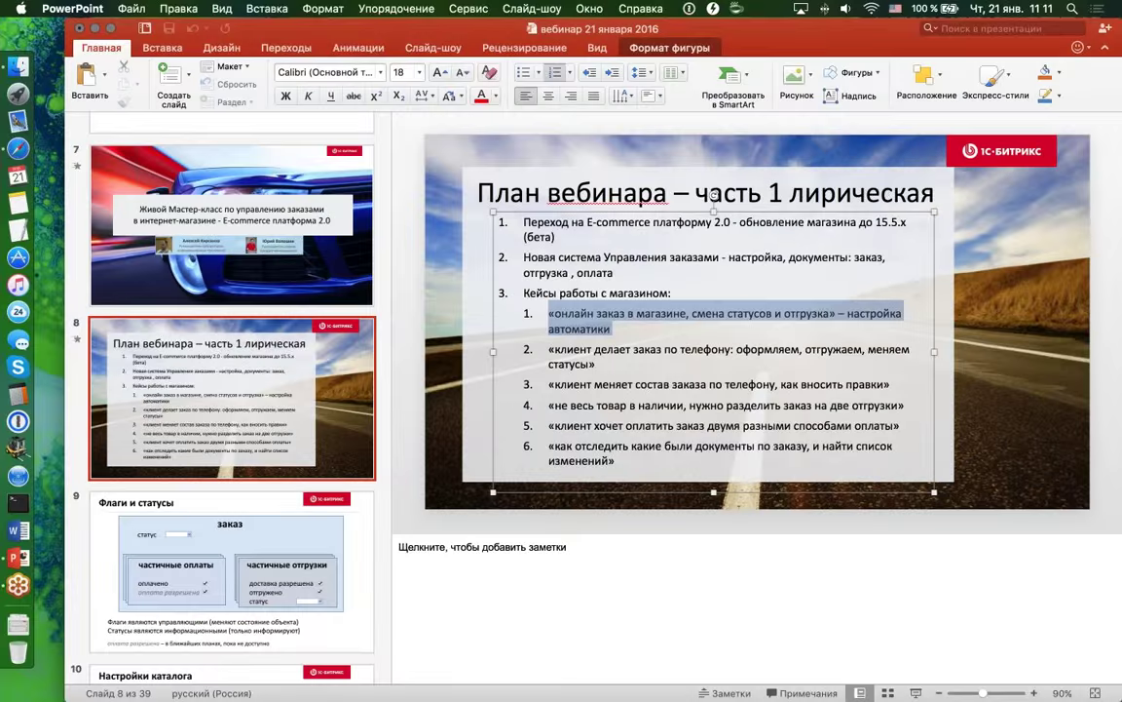
- Switch to Safari, start a new order from the order list and choose the existing admin user as its buyer
left_click(18, 148)
scroll(431, 206, "up", 5)
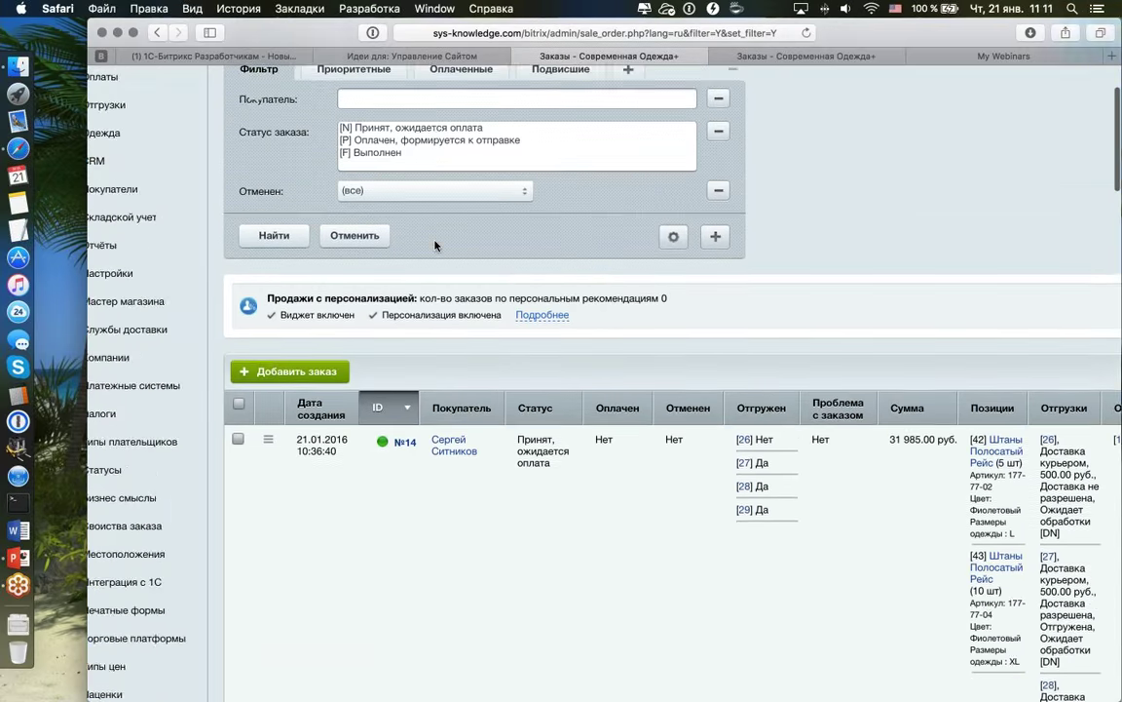
scroll(433, 234, "right", 2)
scroll(434, 245, "right", 2)
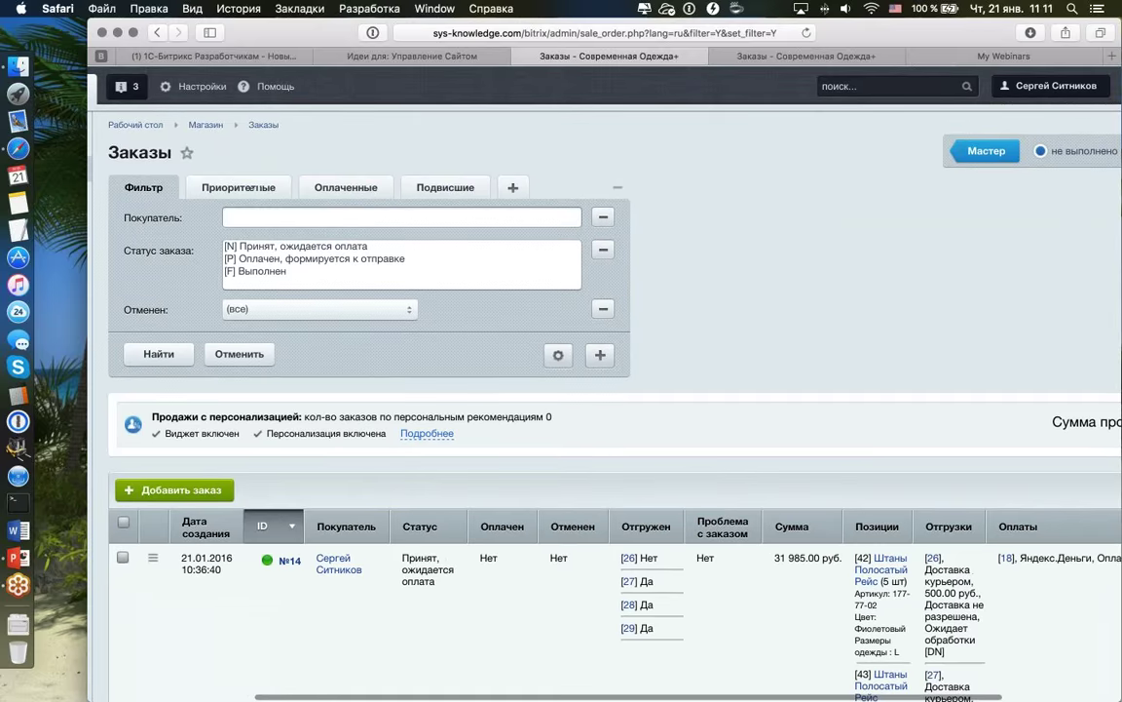
left_click(176, 489)
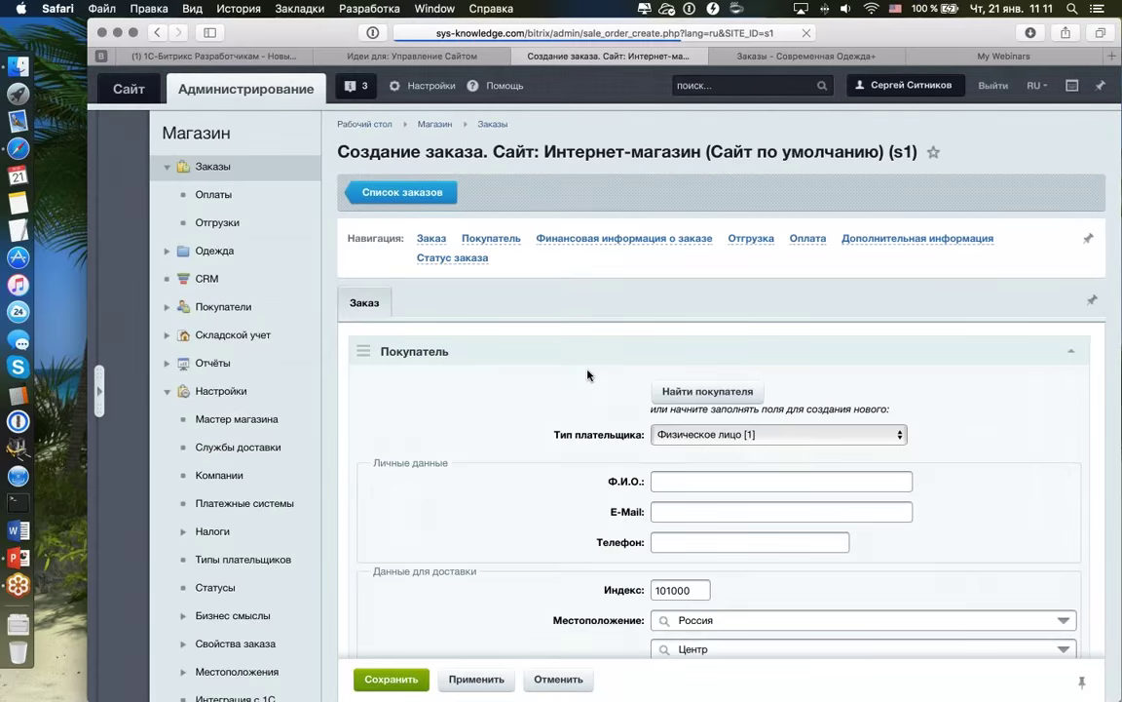
scroll(595, 366, "down", 3)
left_click(708, 225)
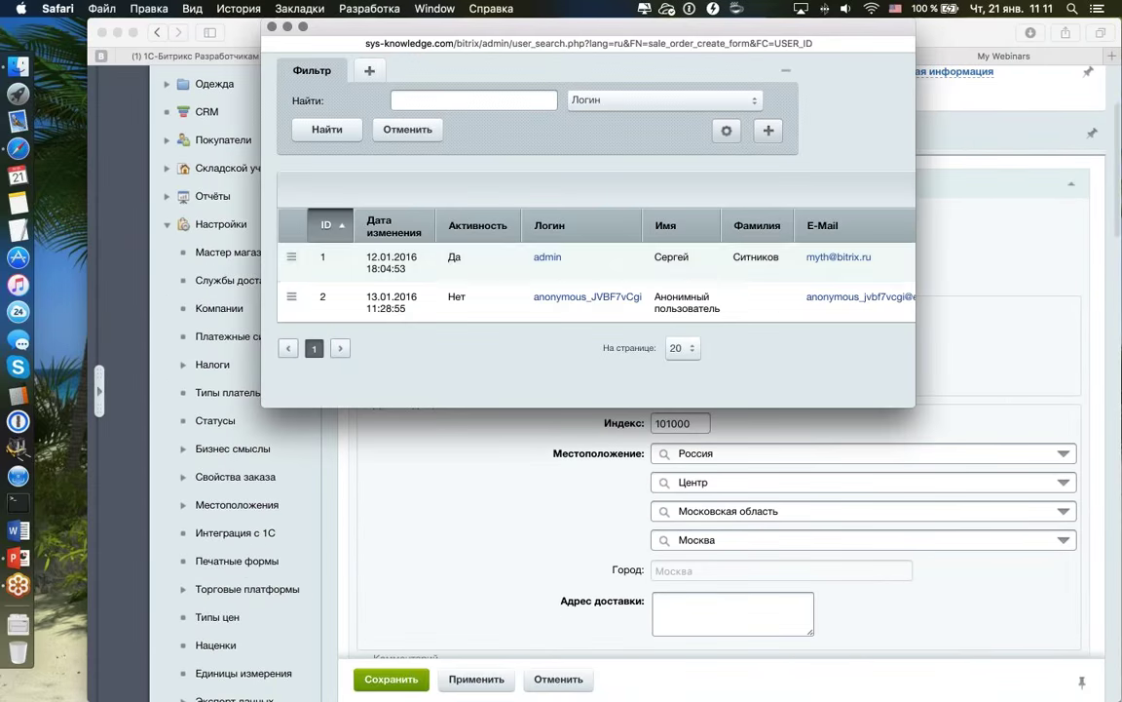
left_click(547, 261)
- Add the red-blue size L "Штаны Жизнь в Абстракции" and the violet size L "Штаны Полосатый Рейс" to the order
scroll(539, 374, "down", 15)
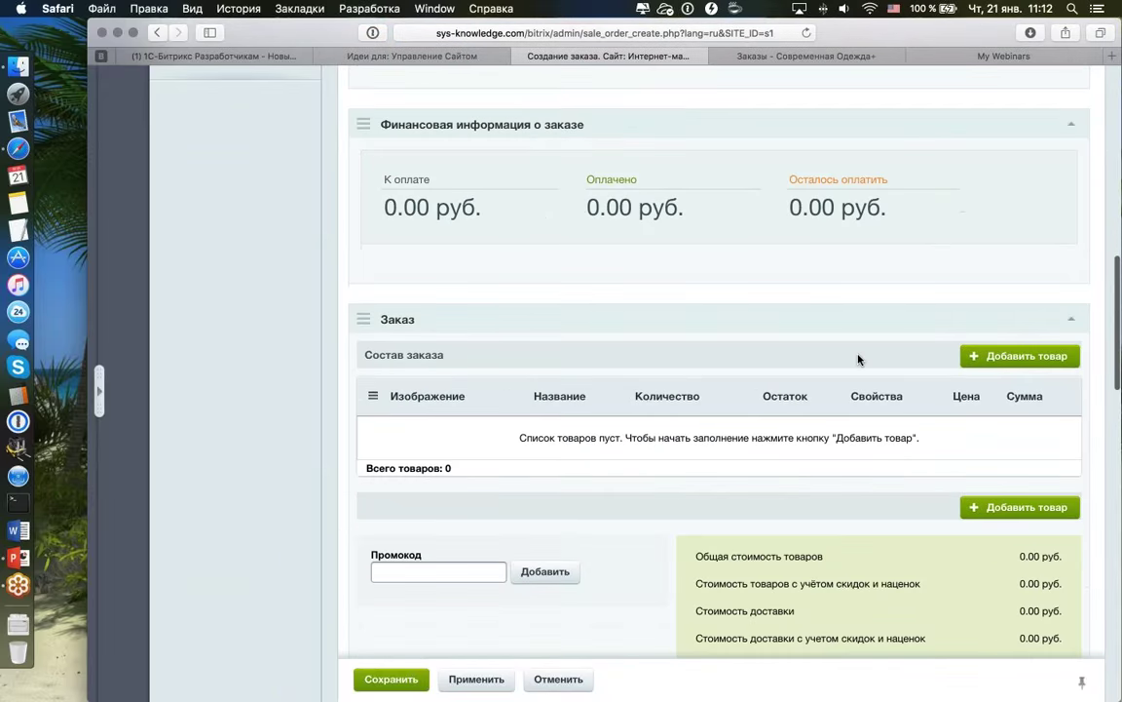
left_click(1021, 355)
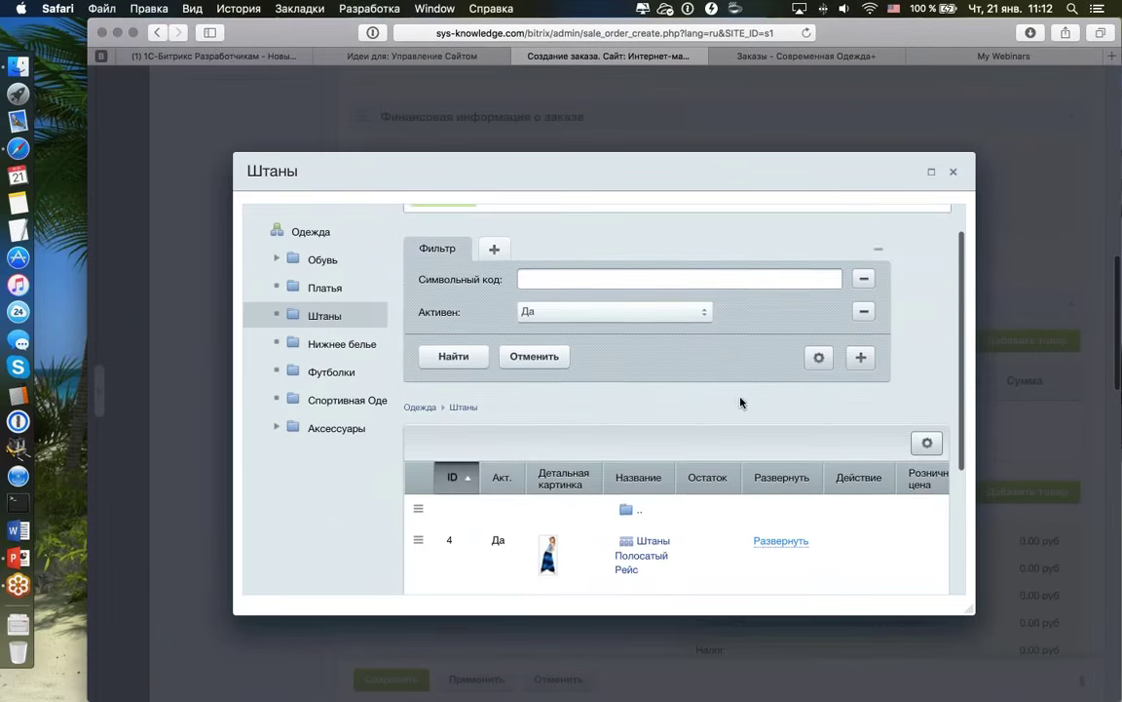
scroll(742, 400, "down", 3)
left_click(794, 413)
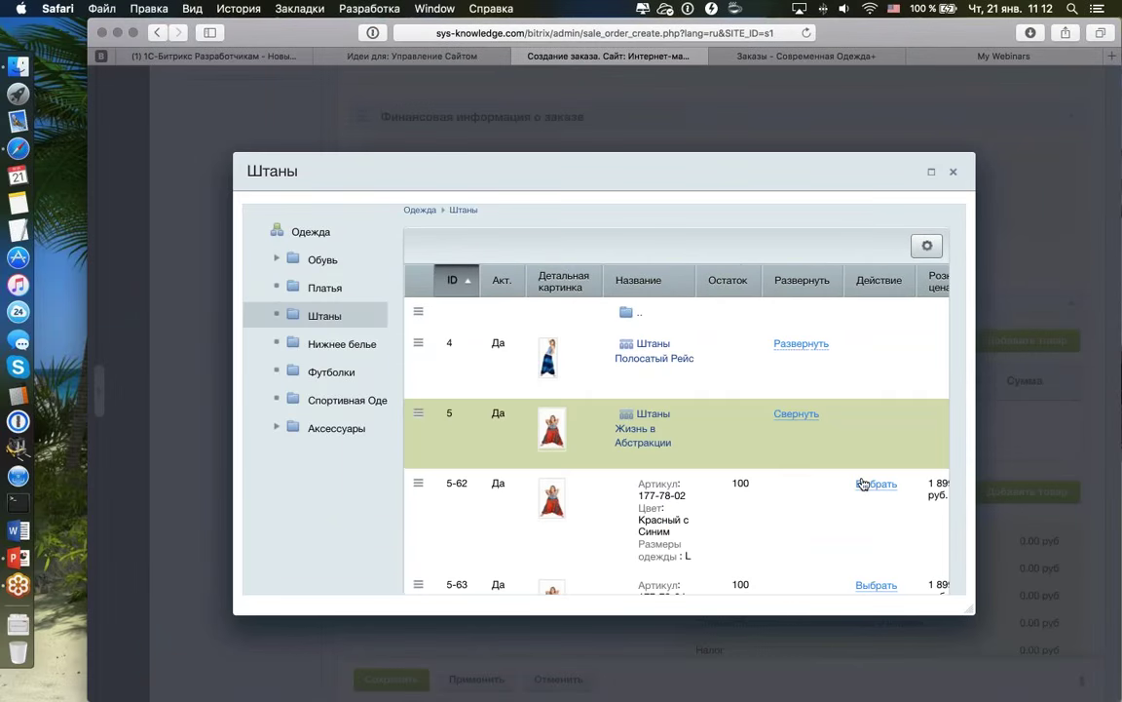
left_click(814, 344)
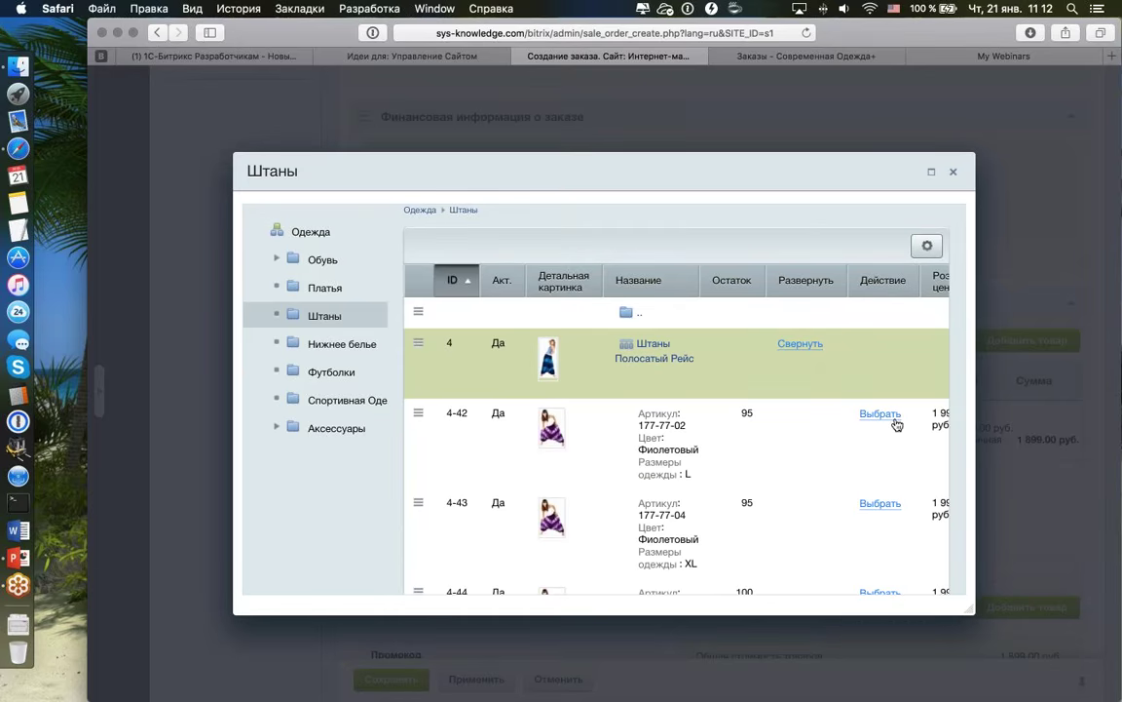
left_click(893, 421)
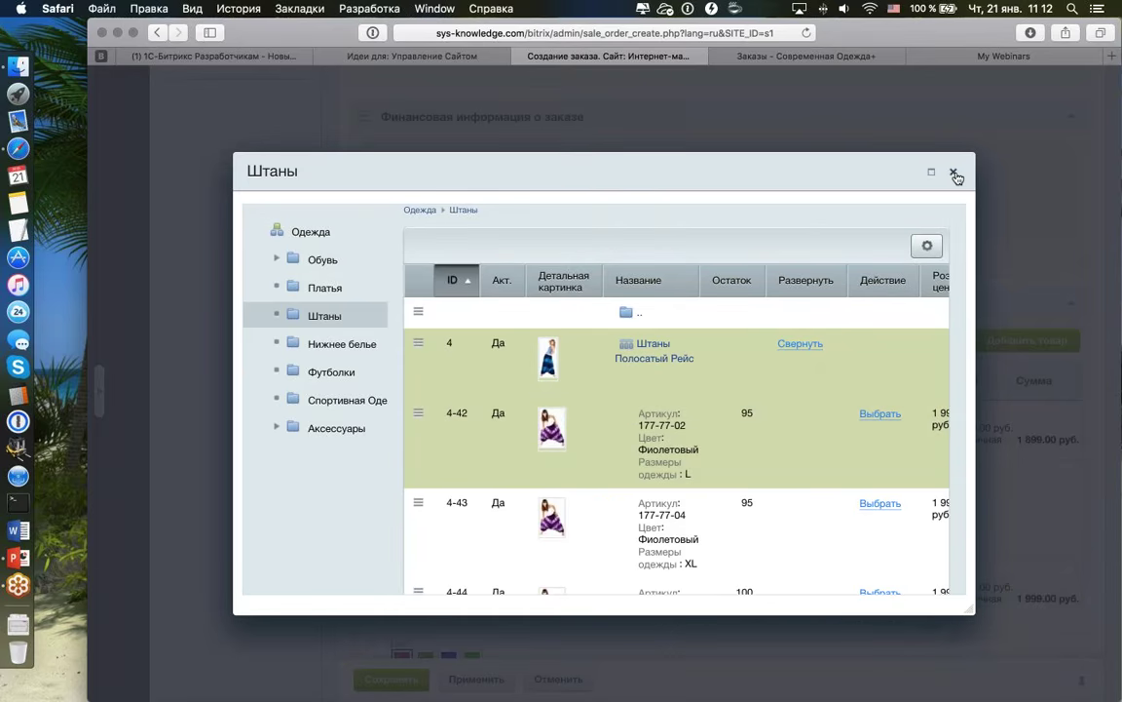
left_click(954, 175)
- Set the quantity of both trousers in the order to 5
double_click(768, 345)
type("5")
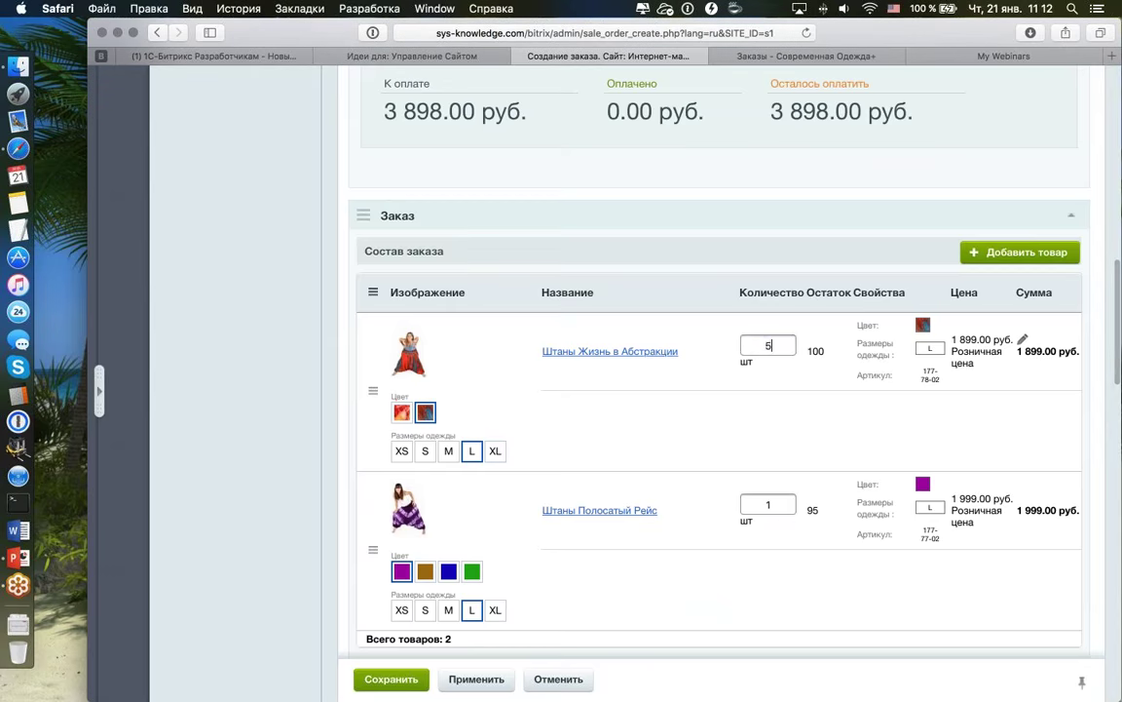
left_click(761, 505)
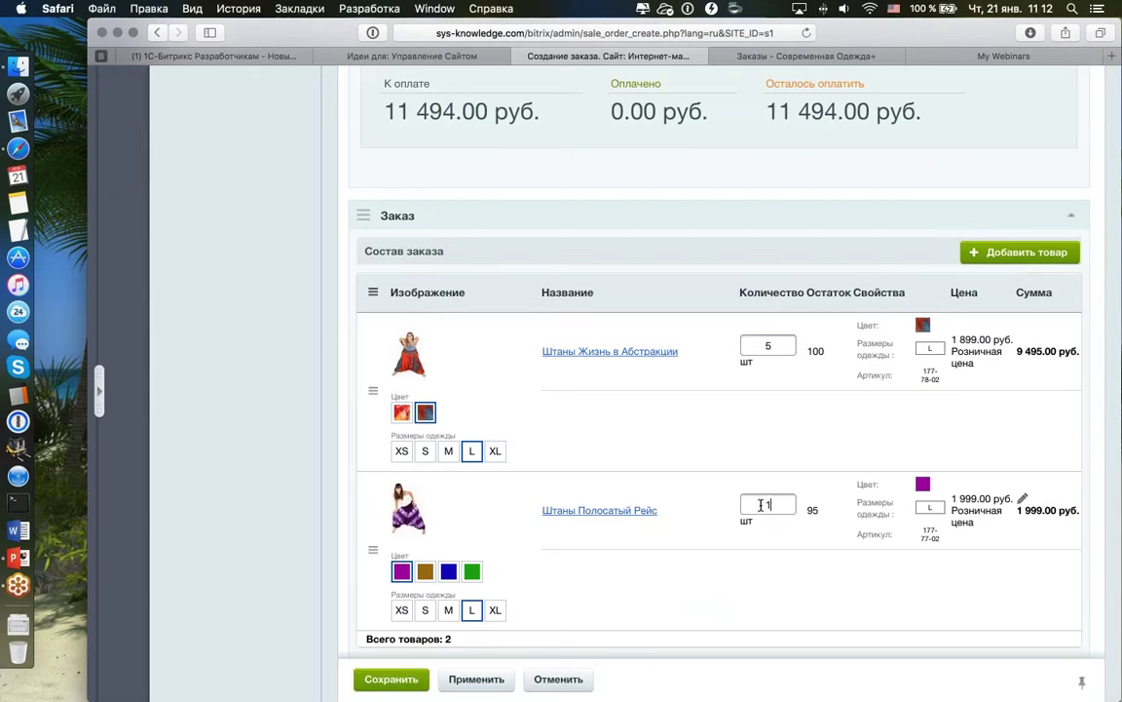
key("BackSpace")
type("5")
- Choose "Доставка курьером" as the shipment's delivery service and "Наличные курьеру" as the payment method
scroll(749, 395, "down", 3)
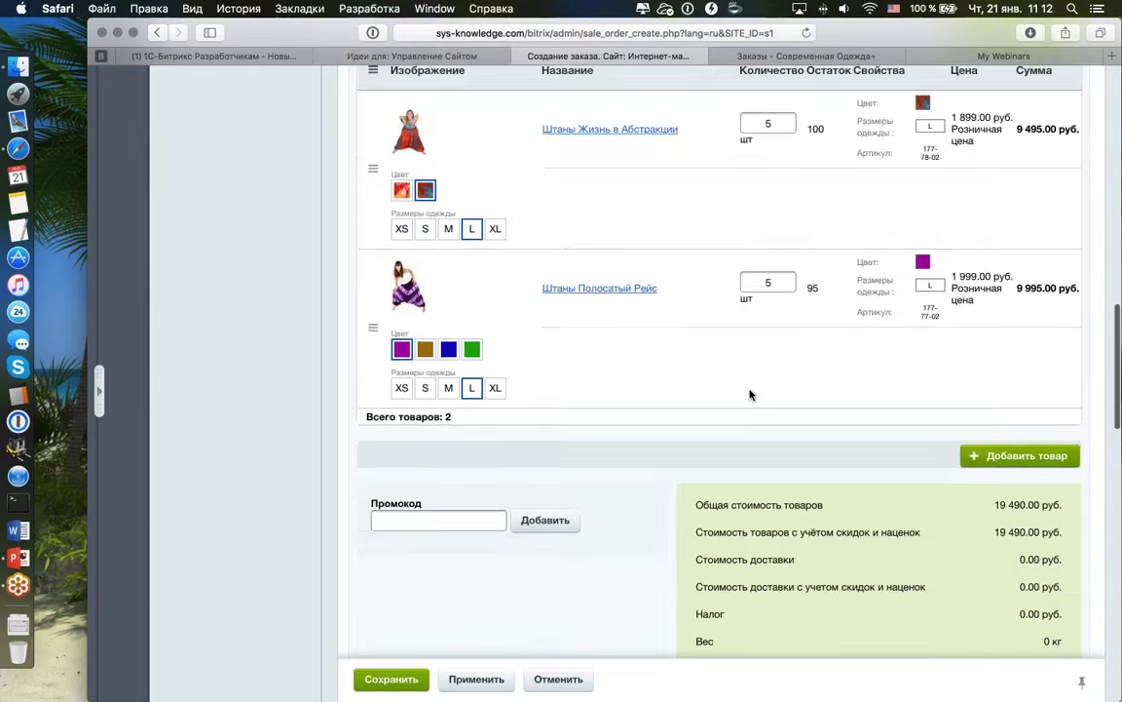
scroll(751, 394, "down", 10)
left_click(844, 227)
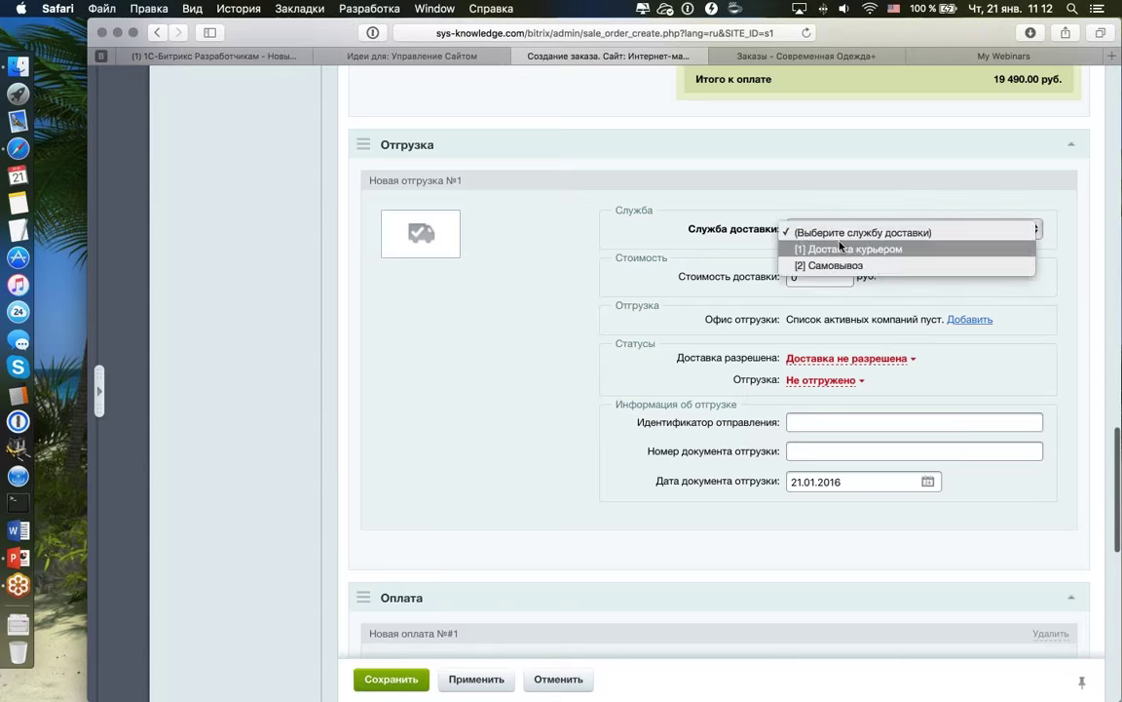
left_click(841, 248)
scroll(739, 311, "down", 4)
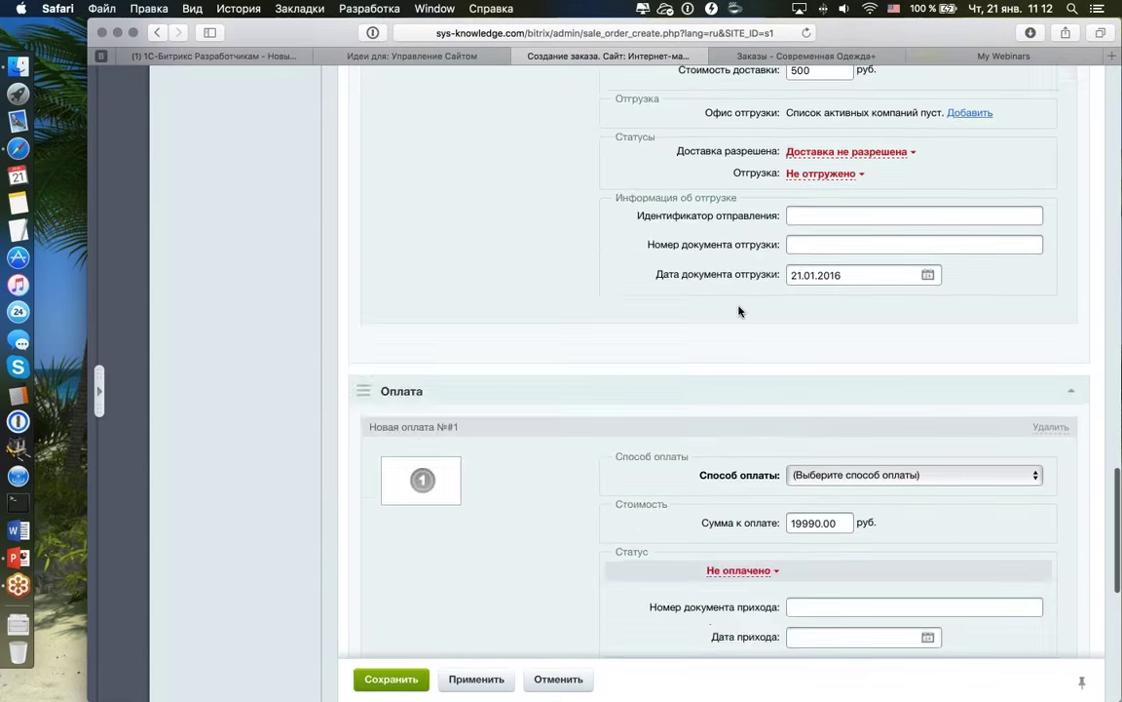
scroll(739, 311, "down", 3)
left_click(846, 233)
left_click(844, 303)
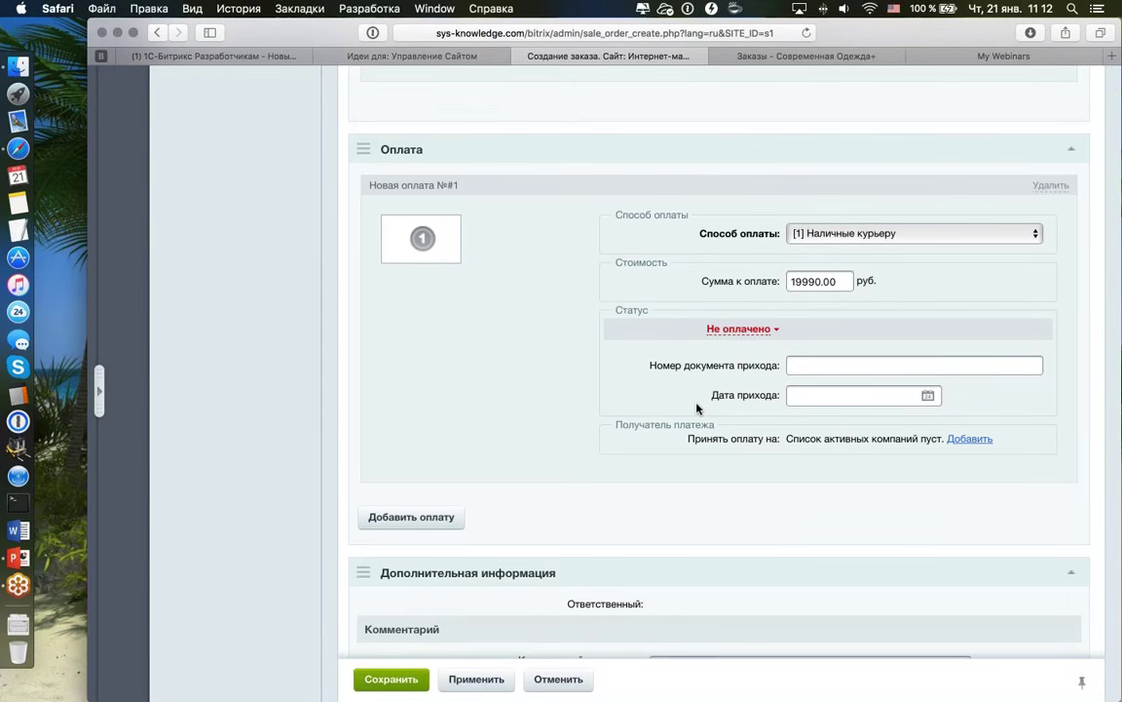
- Override the shipment's delivery cost with 0 and save the new order
scroll(696, 407, "up", 7)
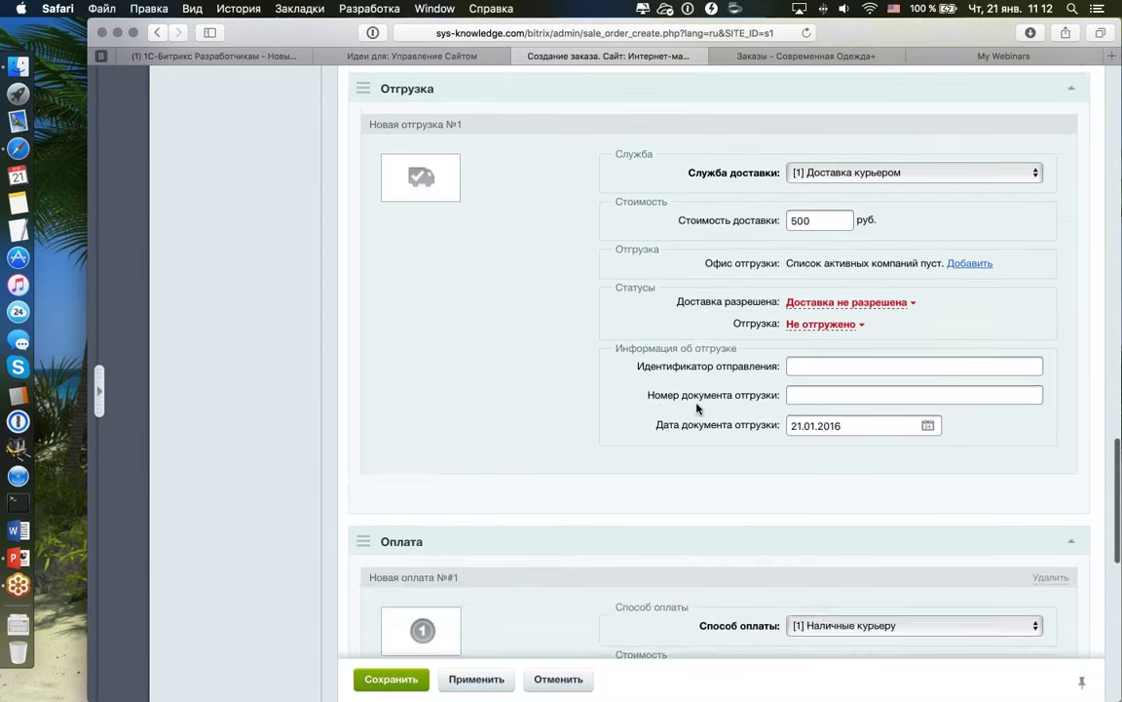
scroll(697, 407, "down", 3)
scroll(697, 407, "down", 5)
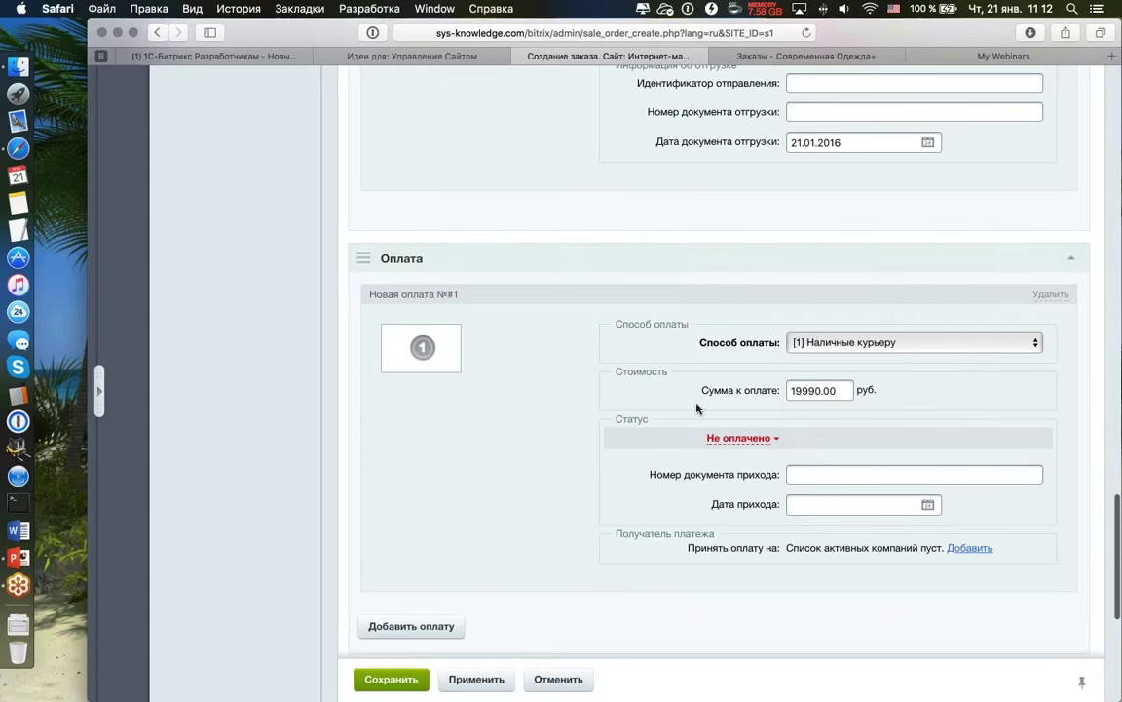
scroll(696, 407, "up", 6)
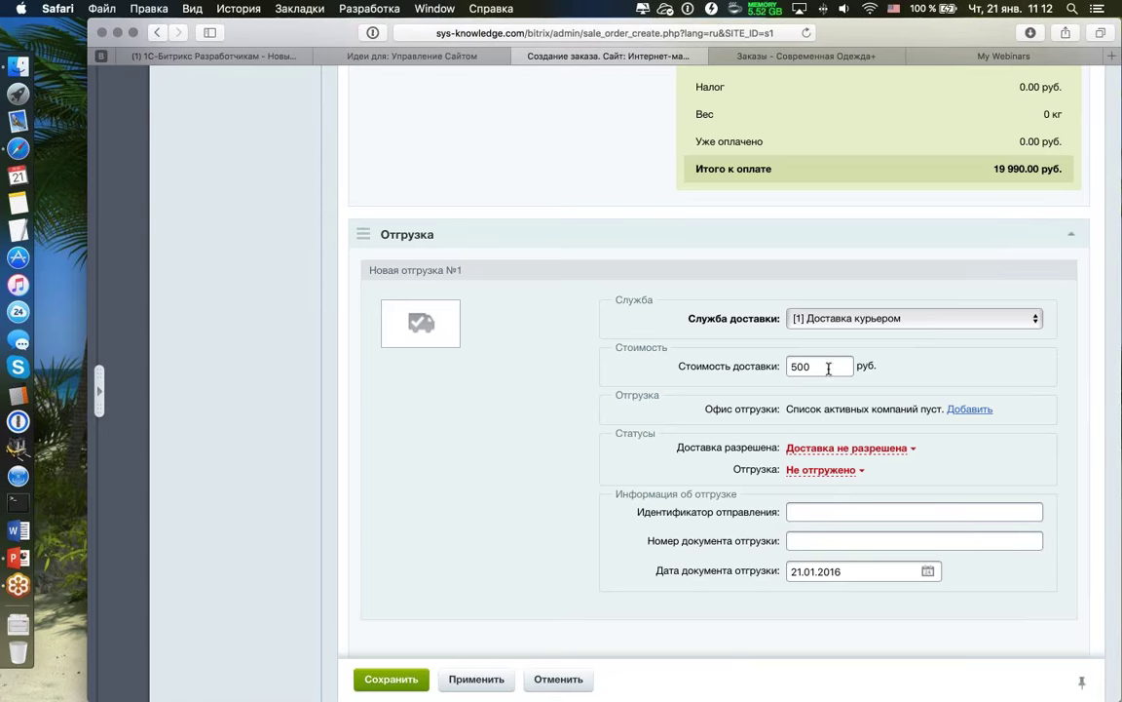
left_click_drag(828, 368, 742, 362)
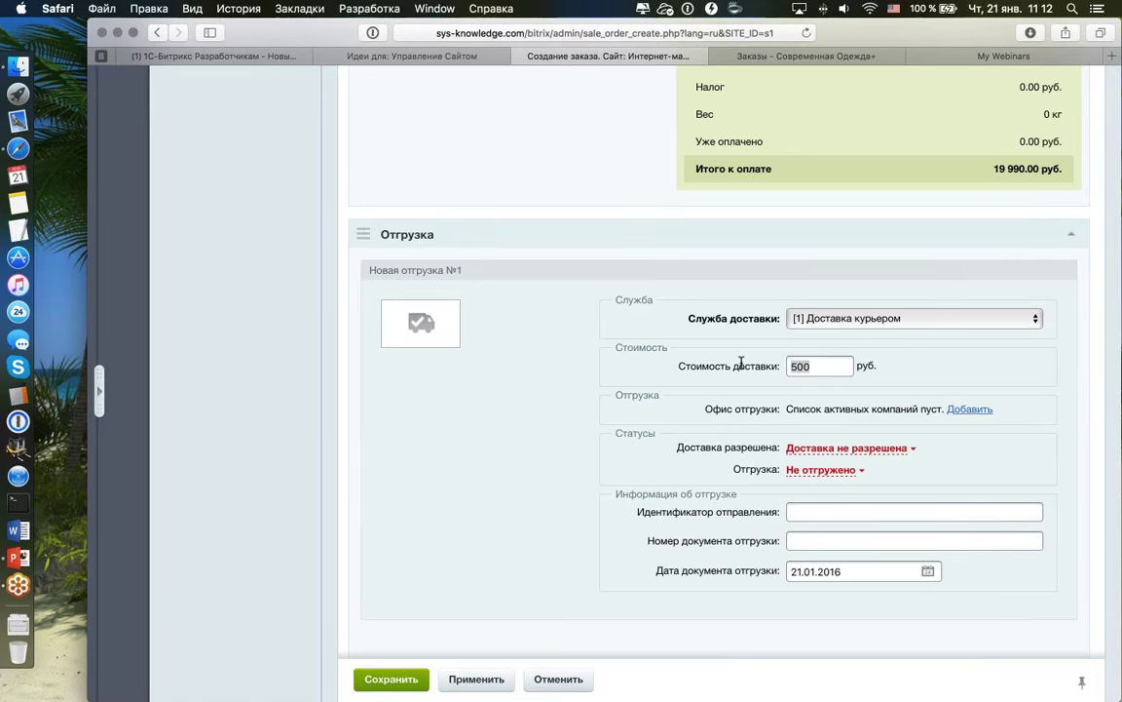
type("0")
left_click(563, 485)
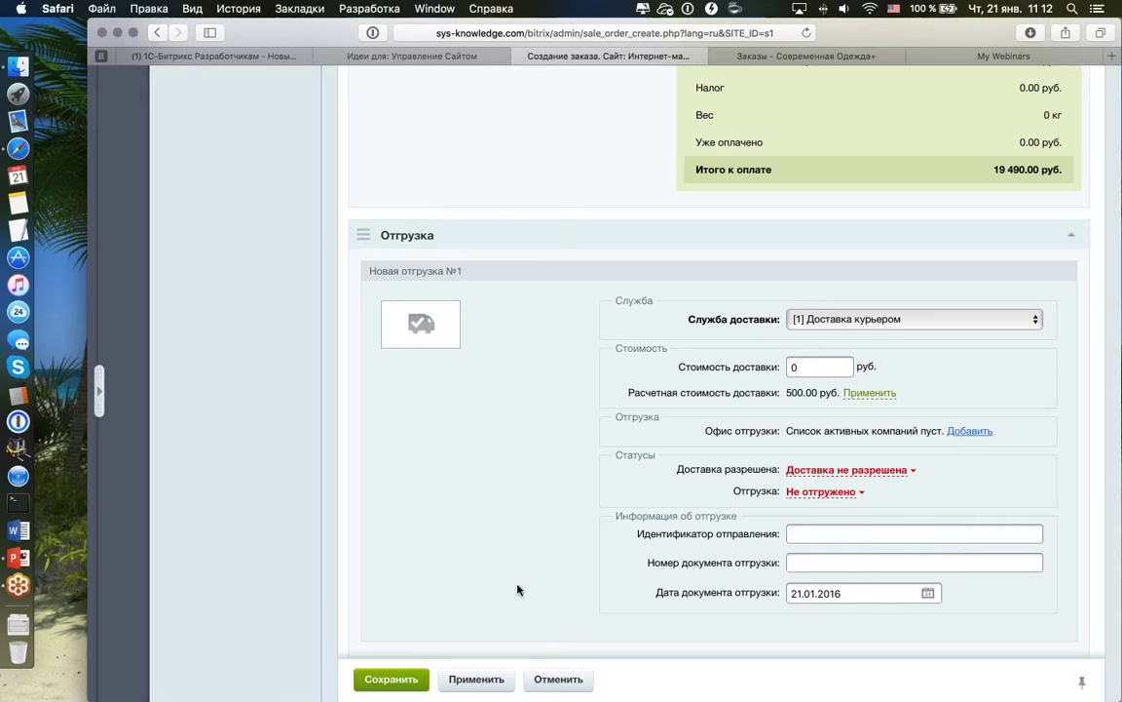
left_click(390, 678)
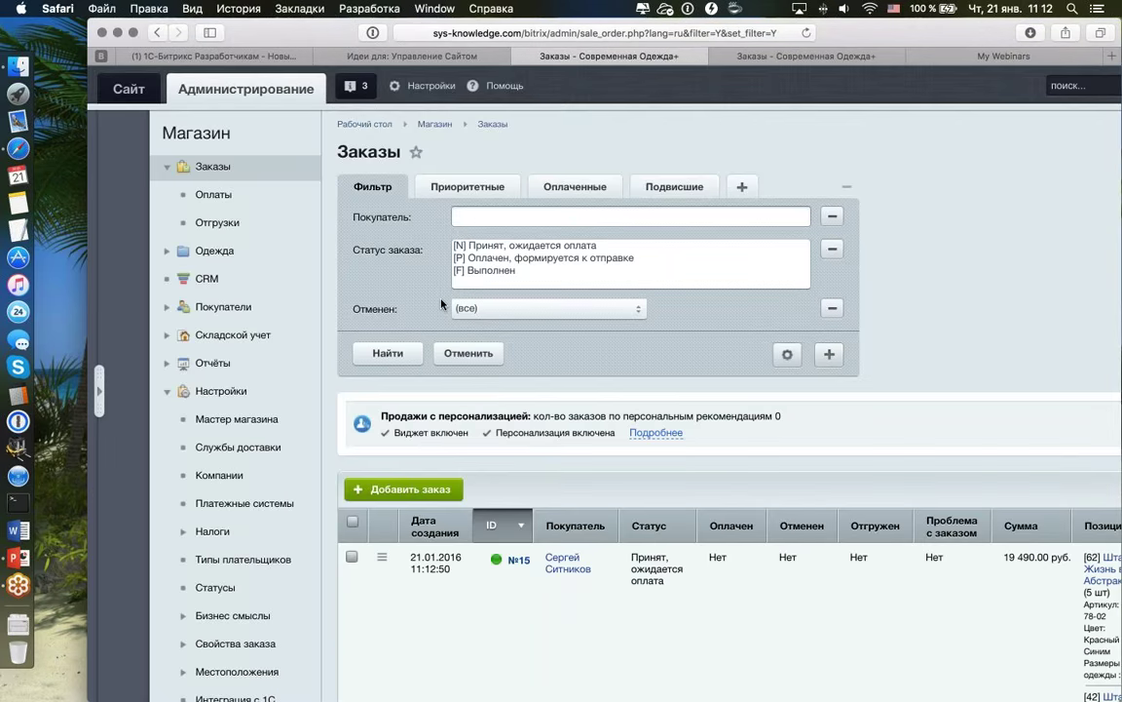
- Open the newest order's details and examine its shipment's delivery cost, payment information and cost totals
scroll(440, 303, "down", 5)
double_click(455, 346)
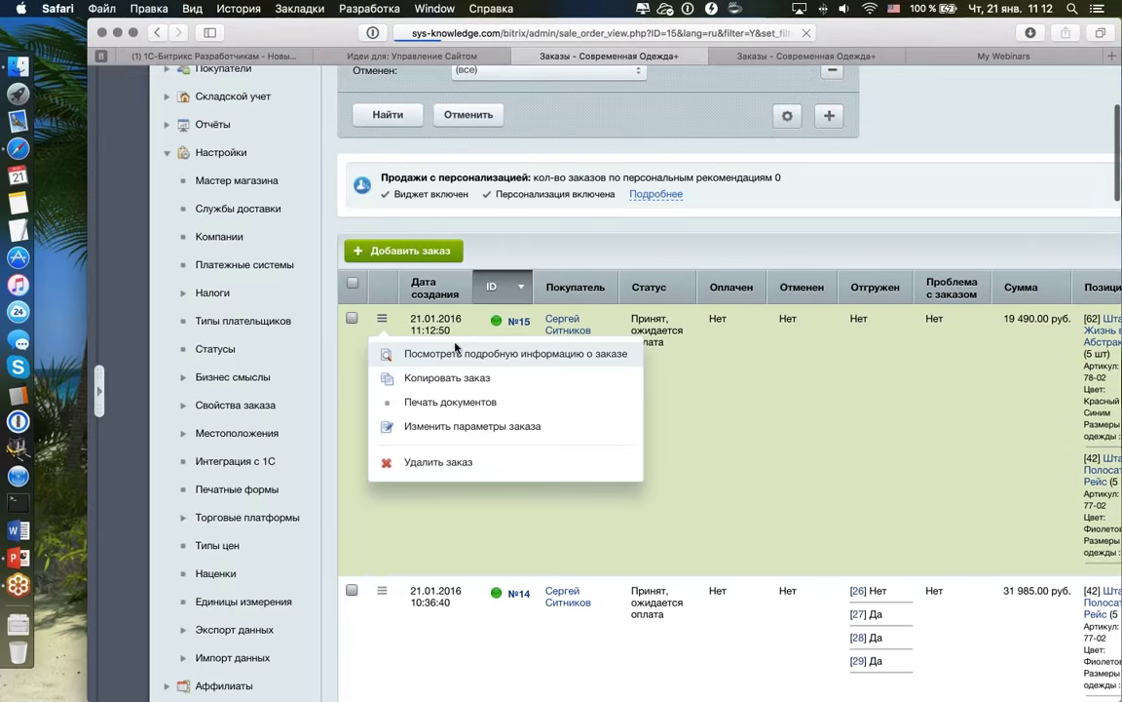
scroll(496, 346, "down", 20)
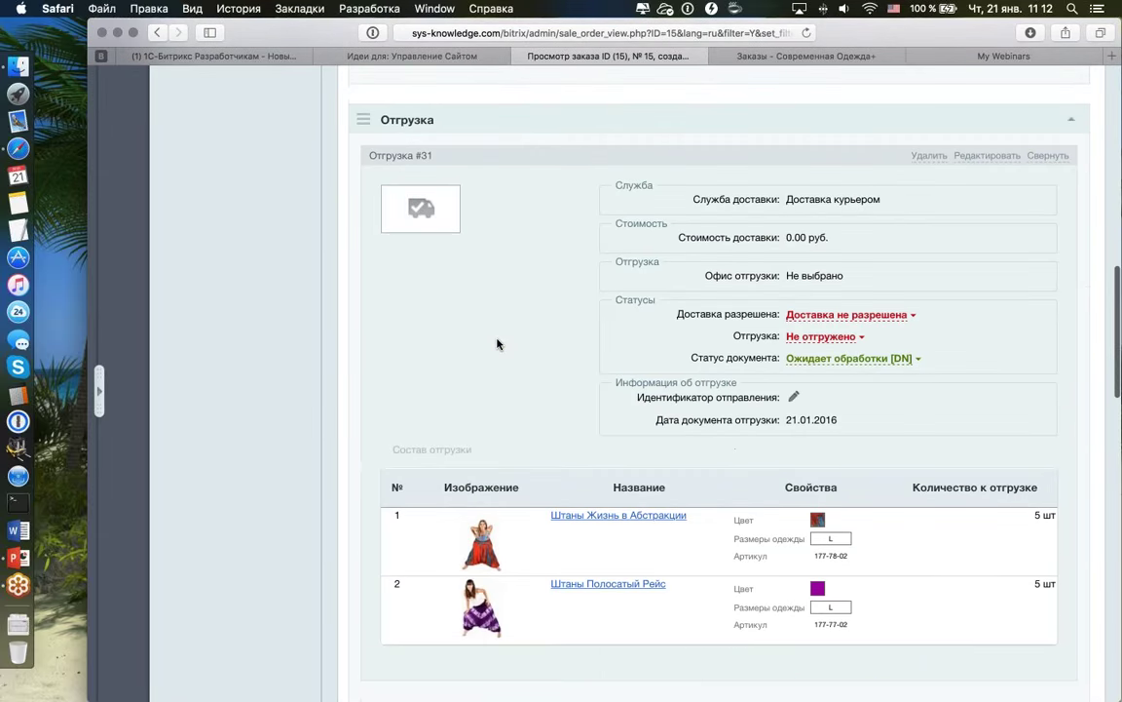
scroll(497, 343, "down", 1)
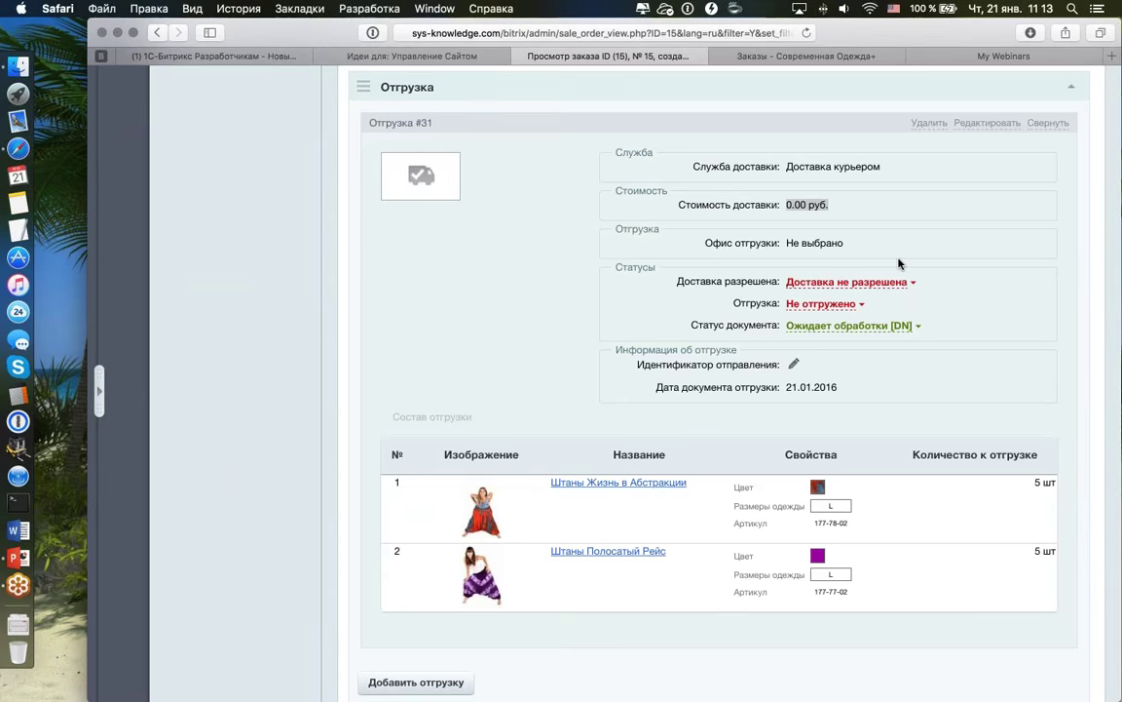
scroll(899, 263, "down", 5)
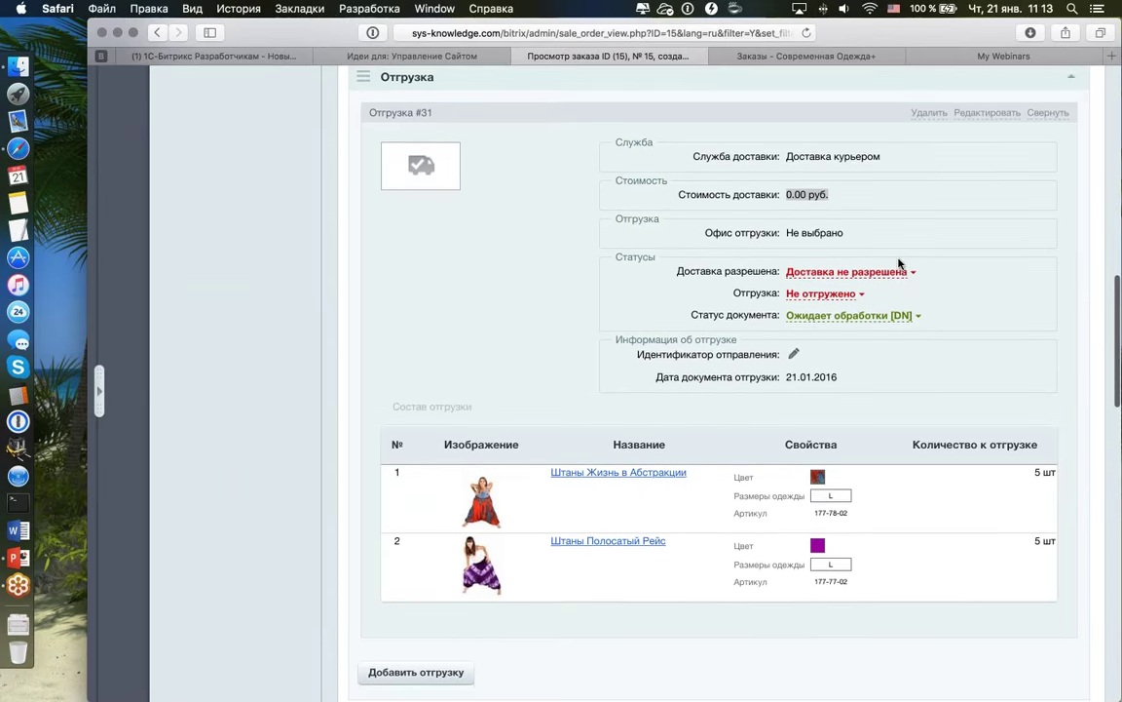
scroll(899, 263, "down", 20)
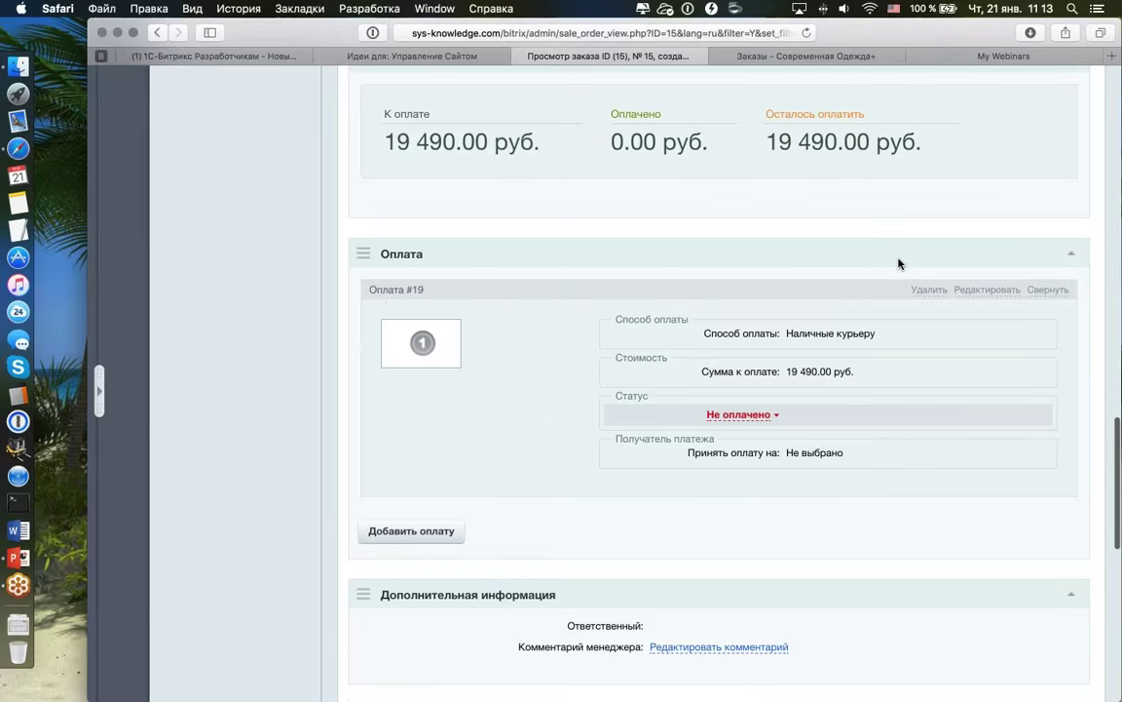
scroll(899, 263, "down", 3)
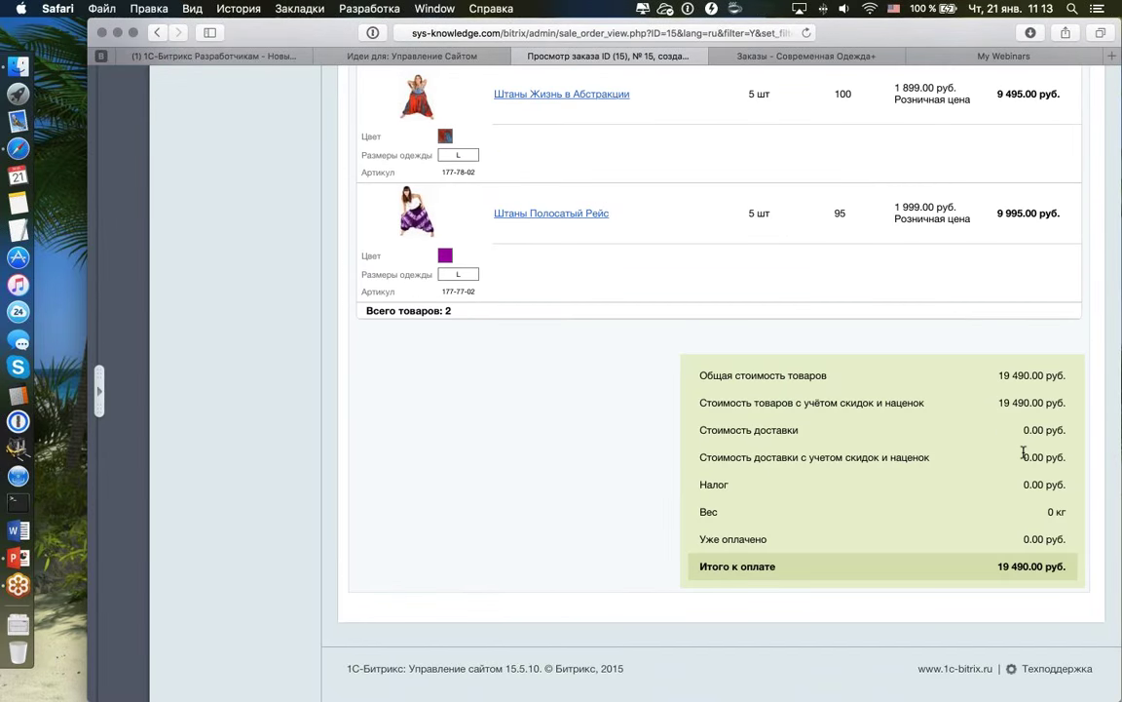
scroll(920, 406, "up", 13)
scroll(719, 389, "up", 6)
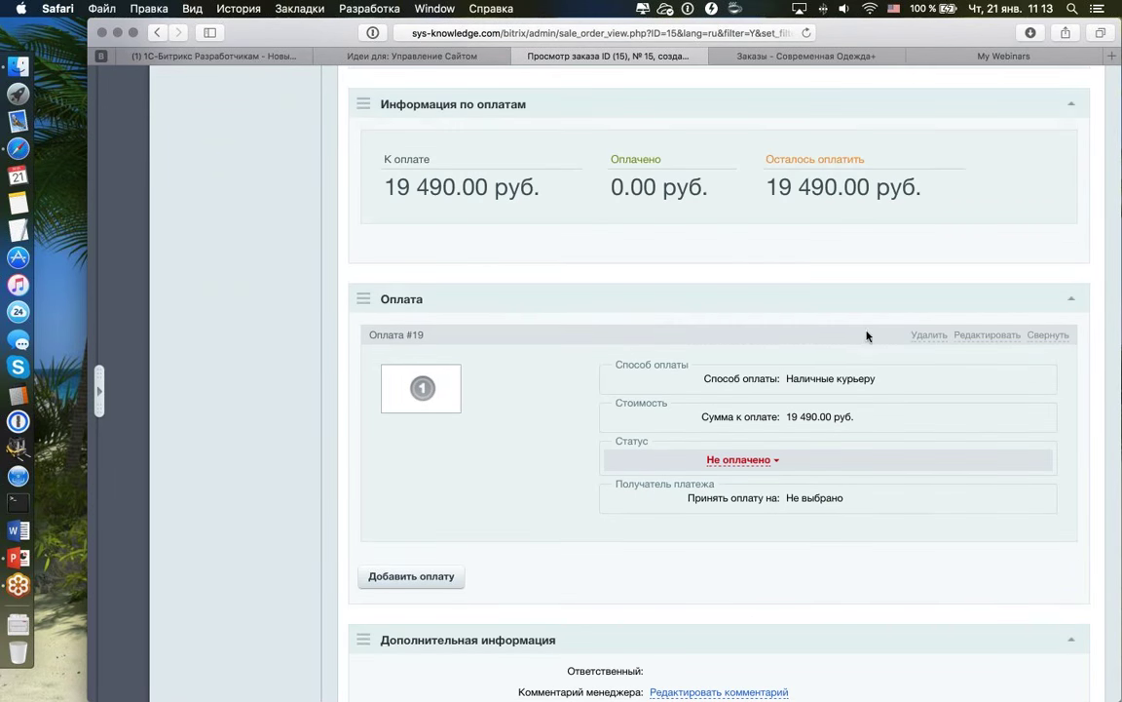
- Edit the order's cash payment, set its amount to 9490 and save it
scroll(891, 337, "down", 1)
scroll(891, 336, "down", 1)
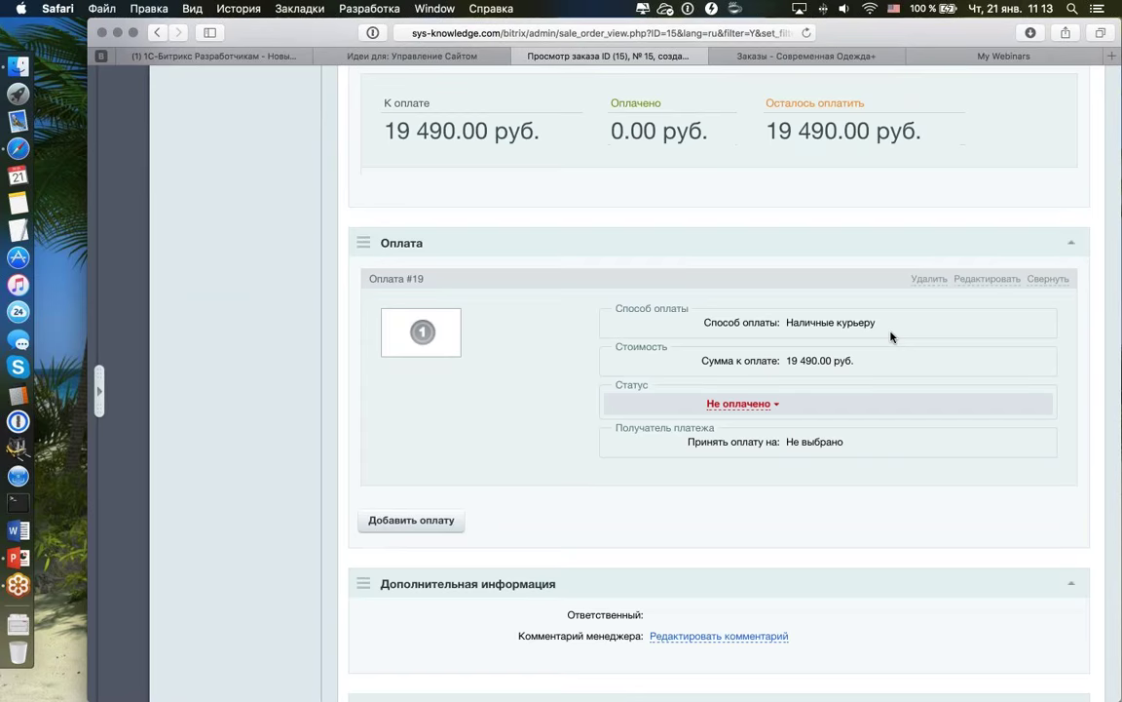
left_click(986, 279)
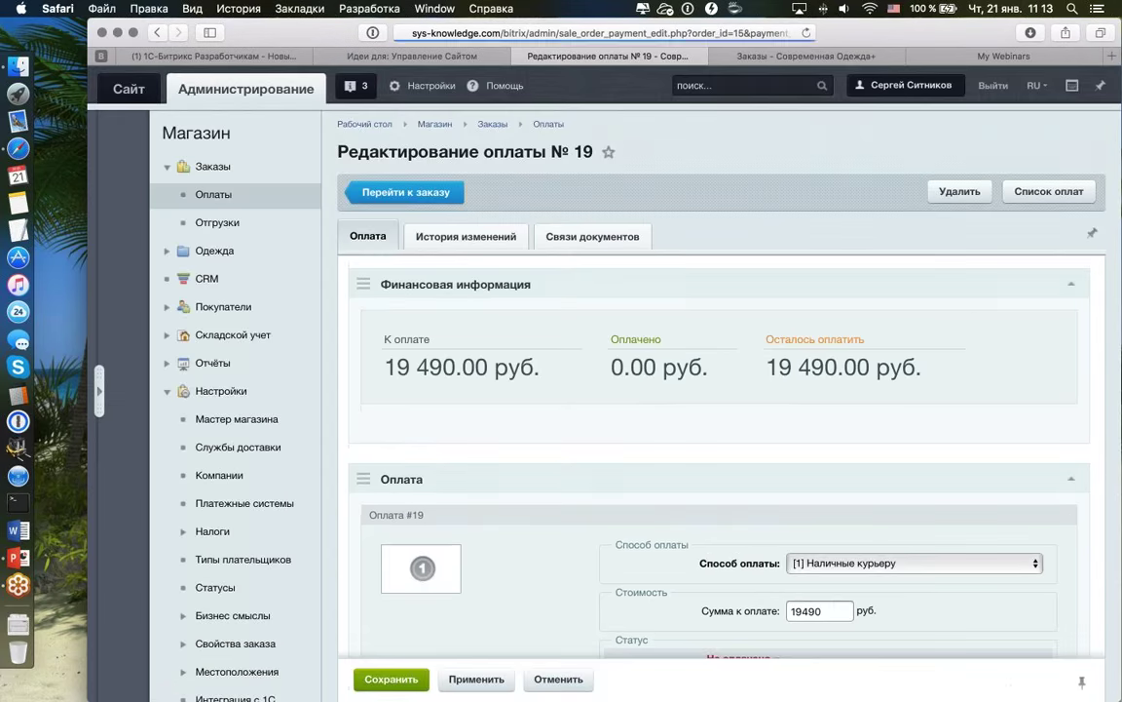
scroll(829, 327, "down", 3)
left_click(795, 308)
key("BackSpace")
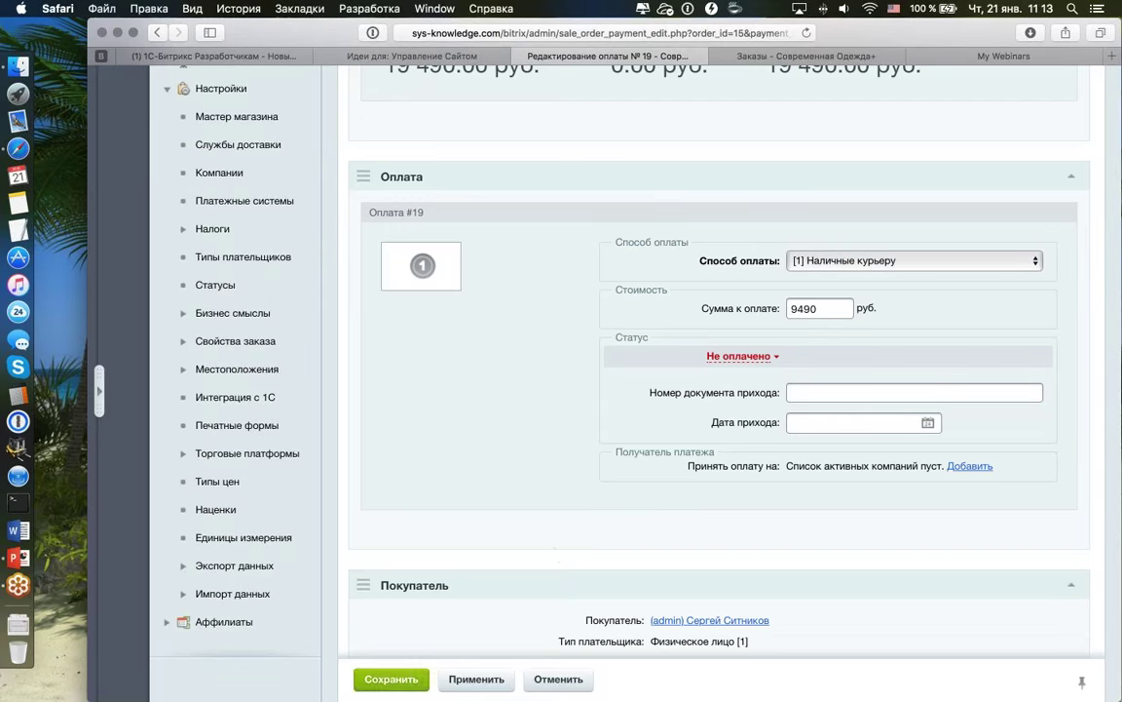
left_click(391, 680)
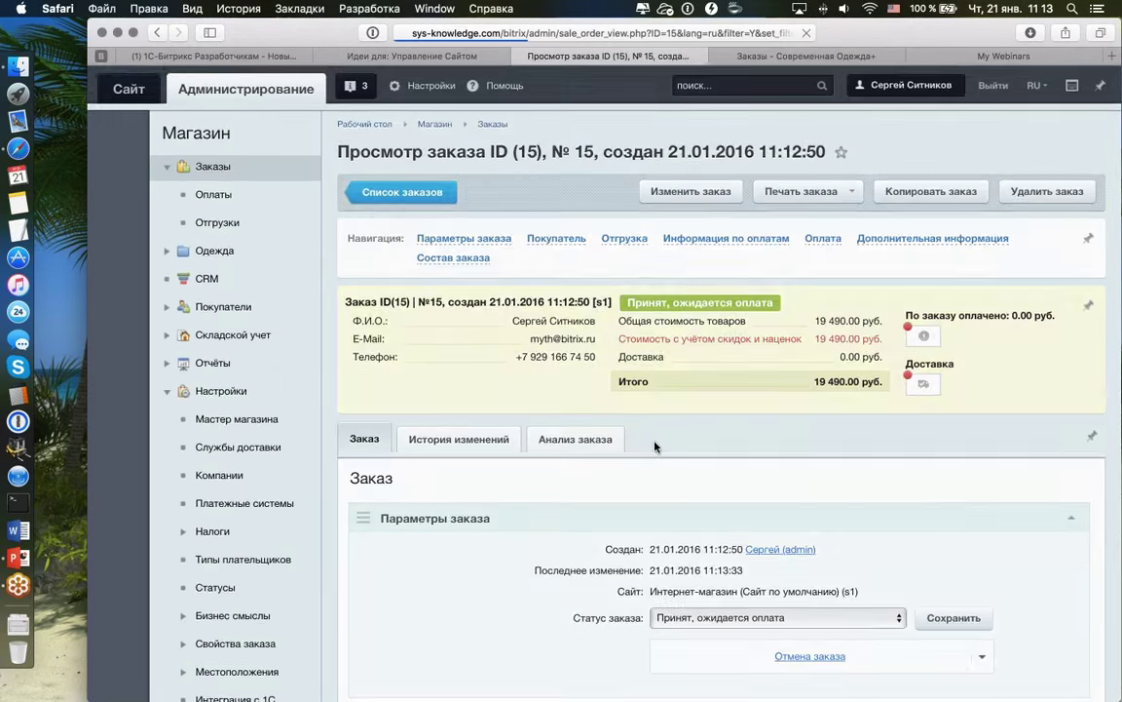
- Highlight the order's remaining amount in the payment information and compare it with the cash payment's amount
scroll(588, 395, "down", 5)
scroll(675, 443, "down", 10)
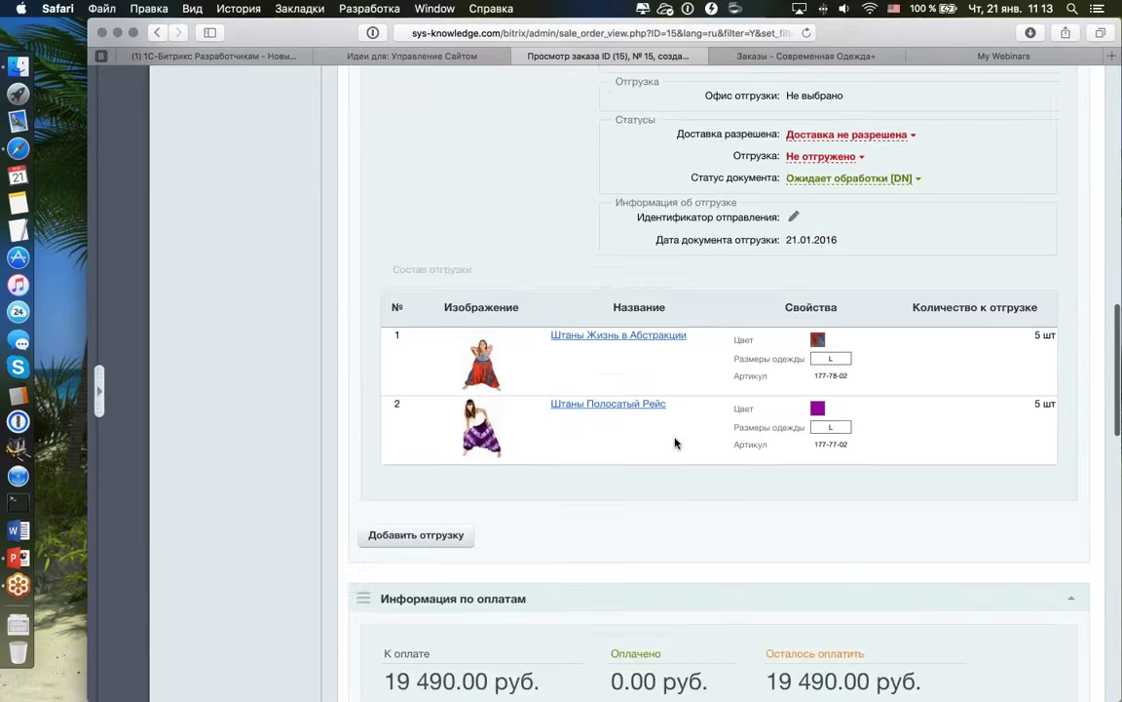
left_click_drag(779, 265, 922, 265)
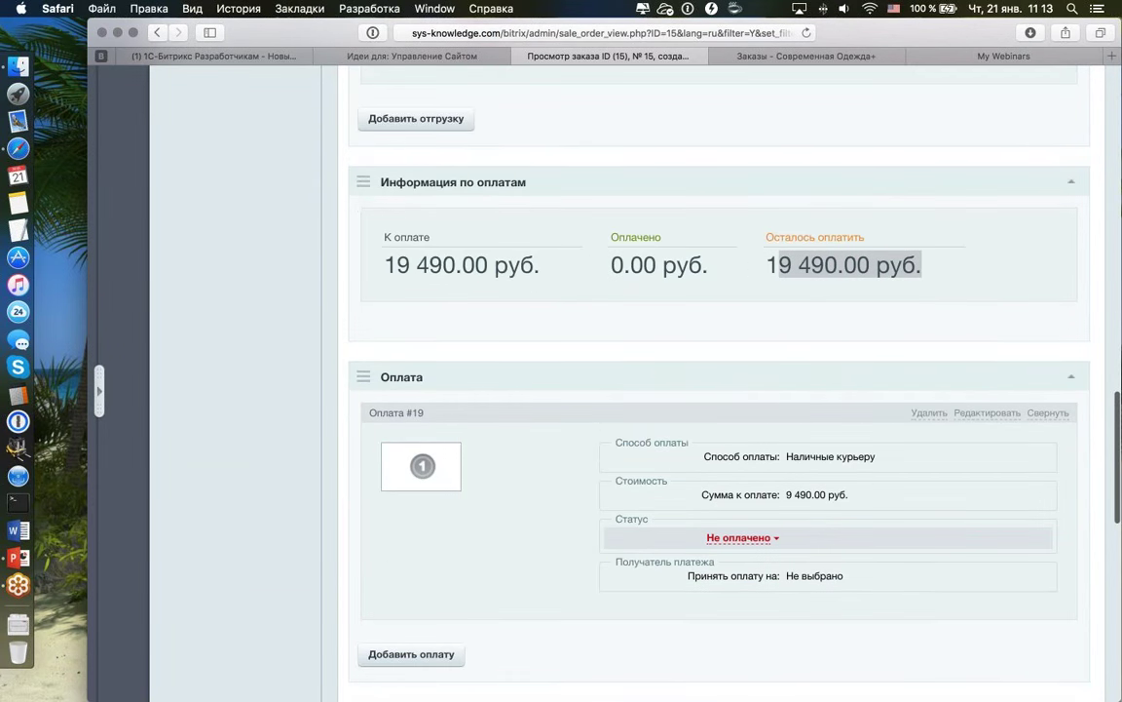
scroll(852, 346, "down", 1)
scroll(853, 346, "down", 1)
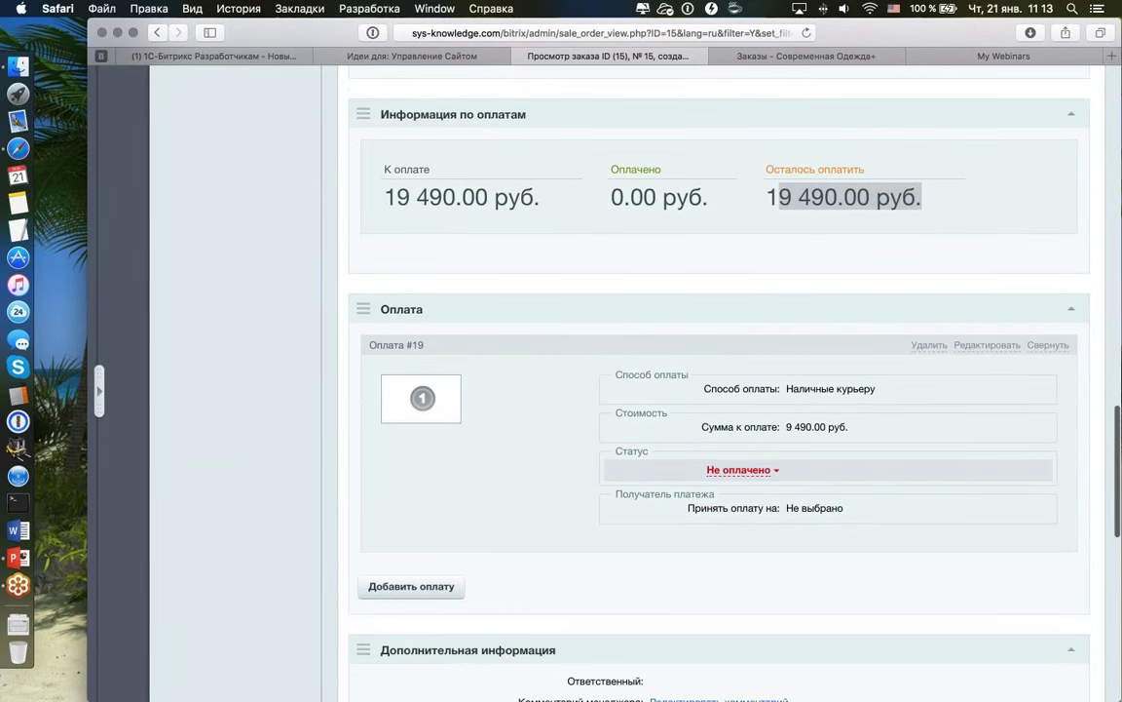
- Add a second payment to the order with the method Банковские карты and an amount of 10000, and save it
scroll(830, 423, "down", 1)
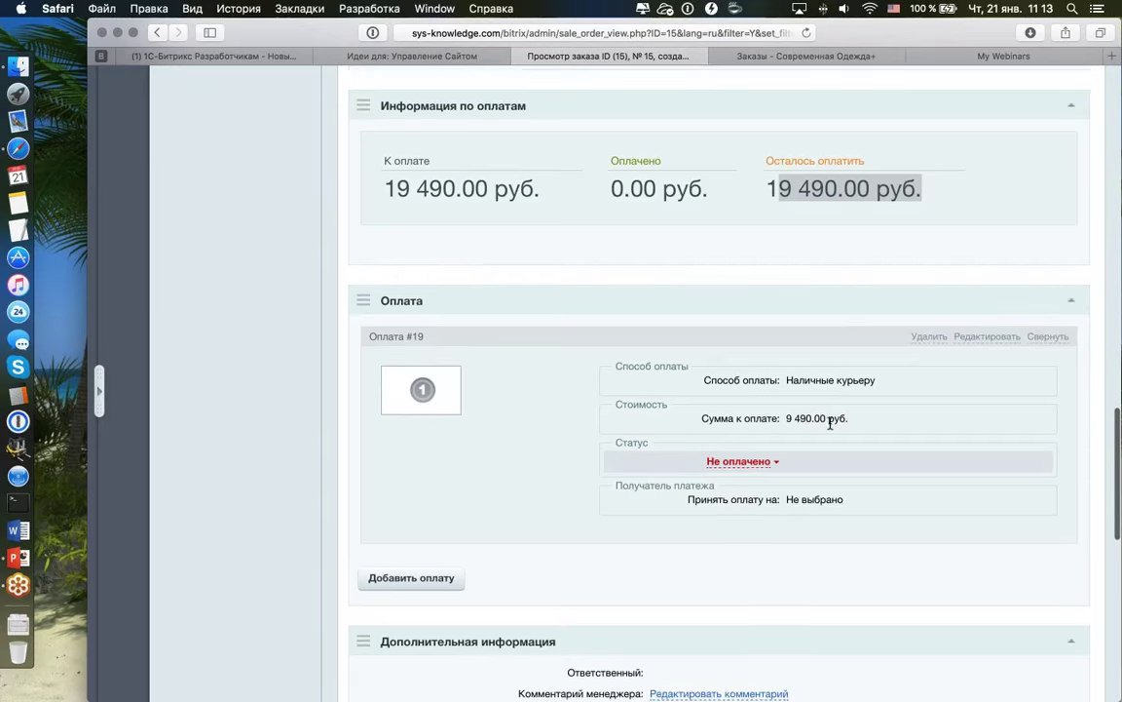
scroll(830, 423, "down", 5)
scroll(787, 443, "up", 1)
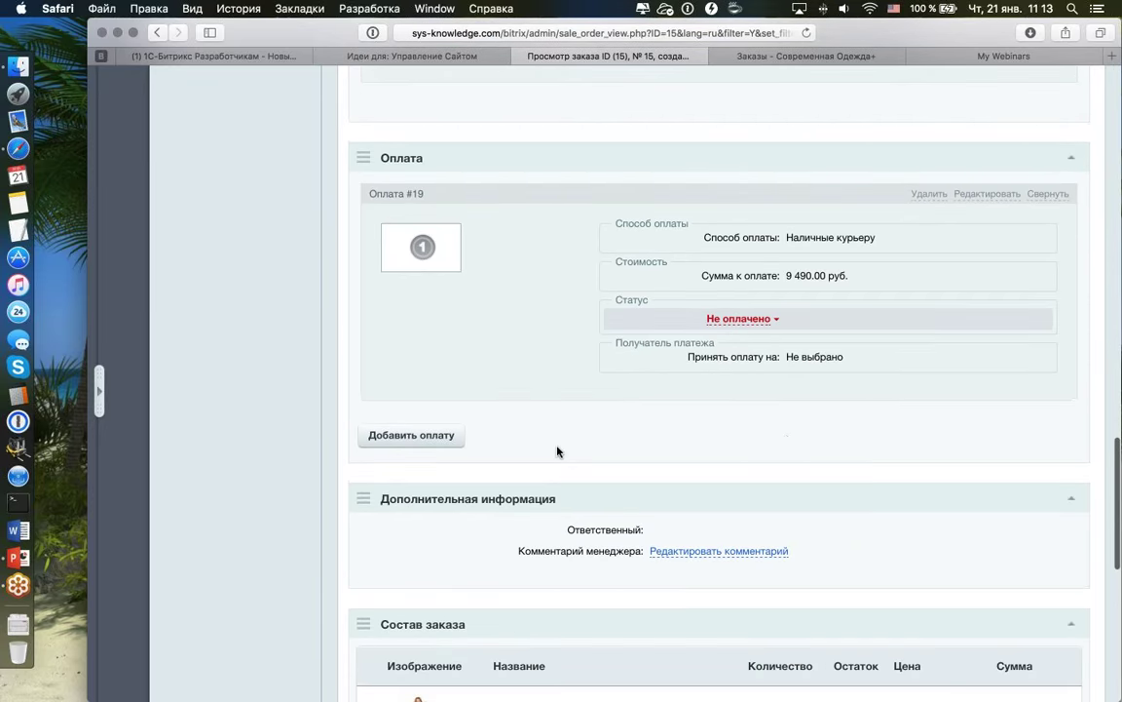
left_click(437, 439)
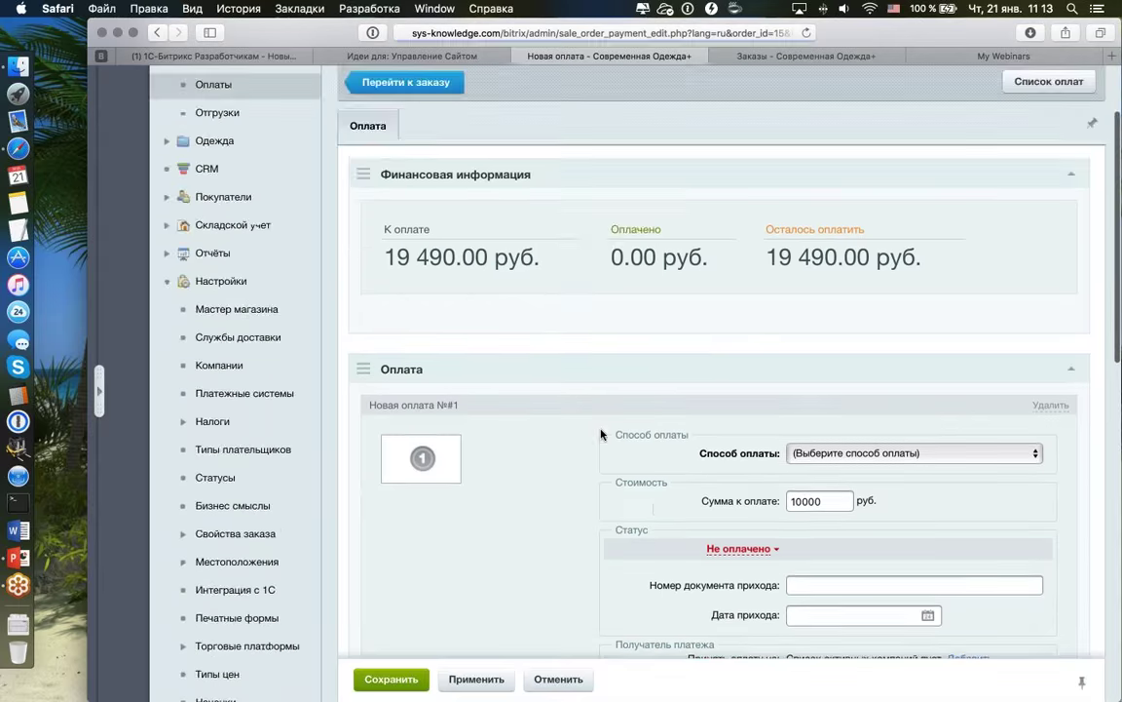
scroll(601, 434, "down", 2)
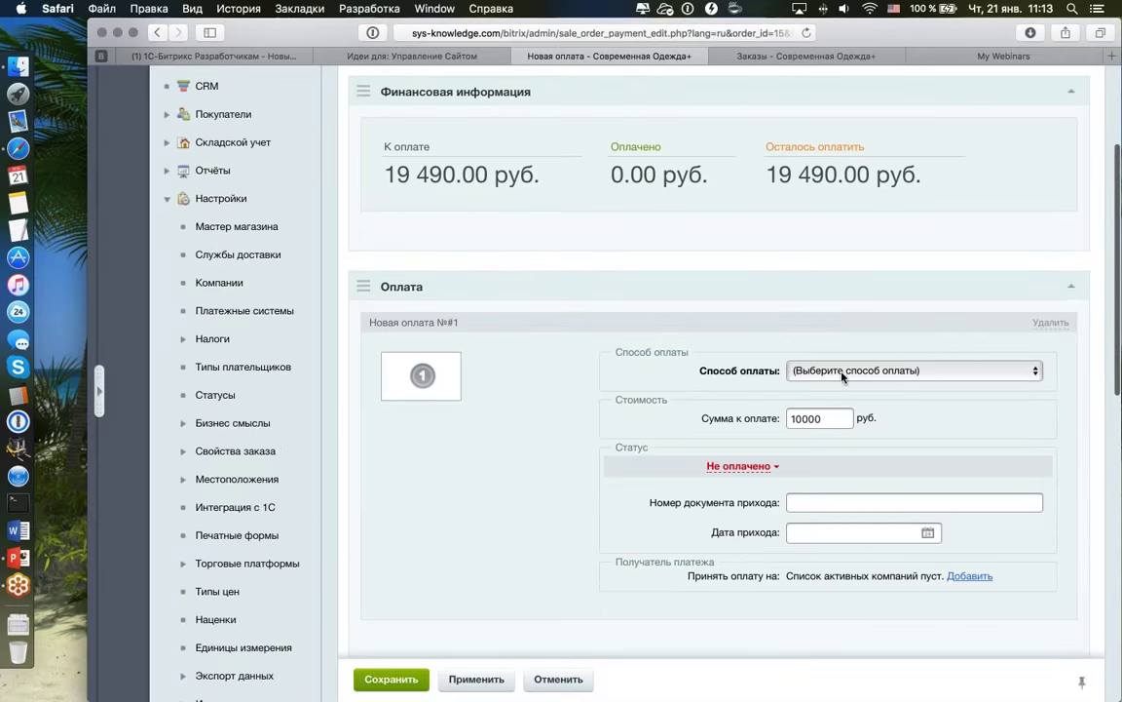
left_click(844, 371)
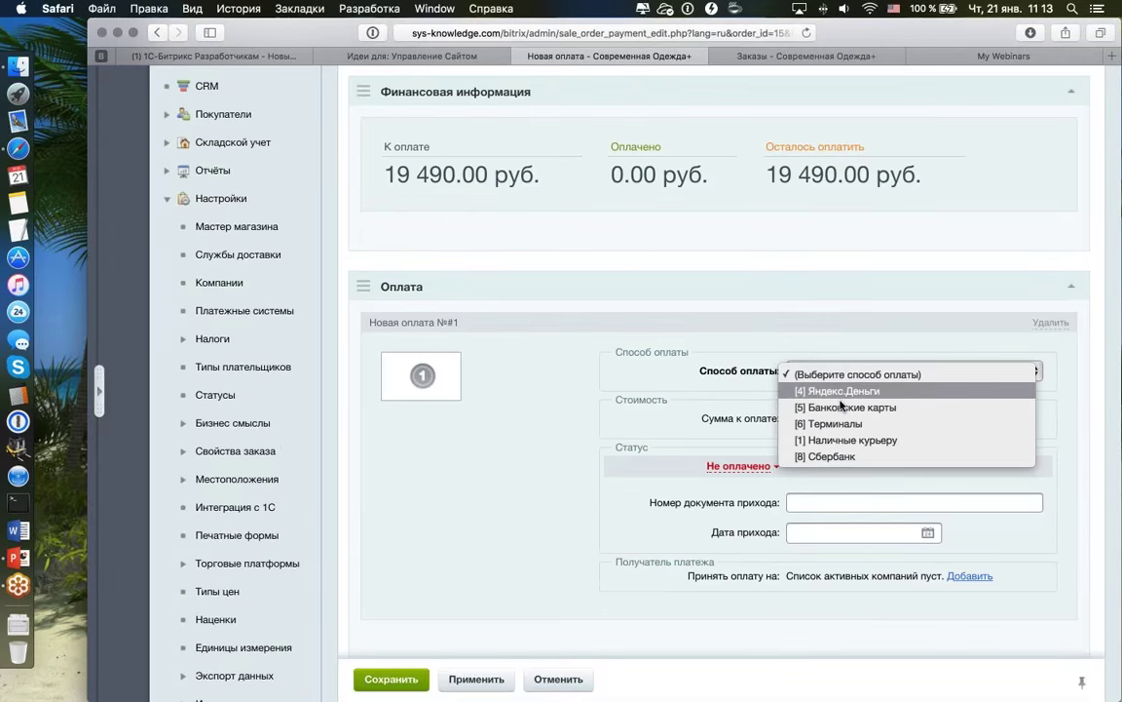
key("Escape")
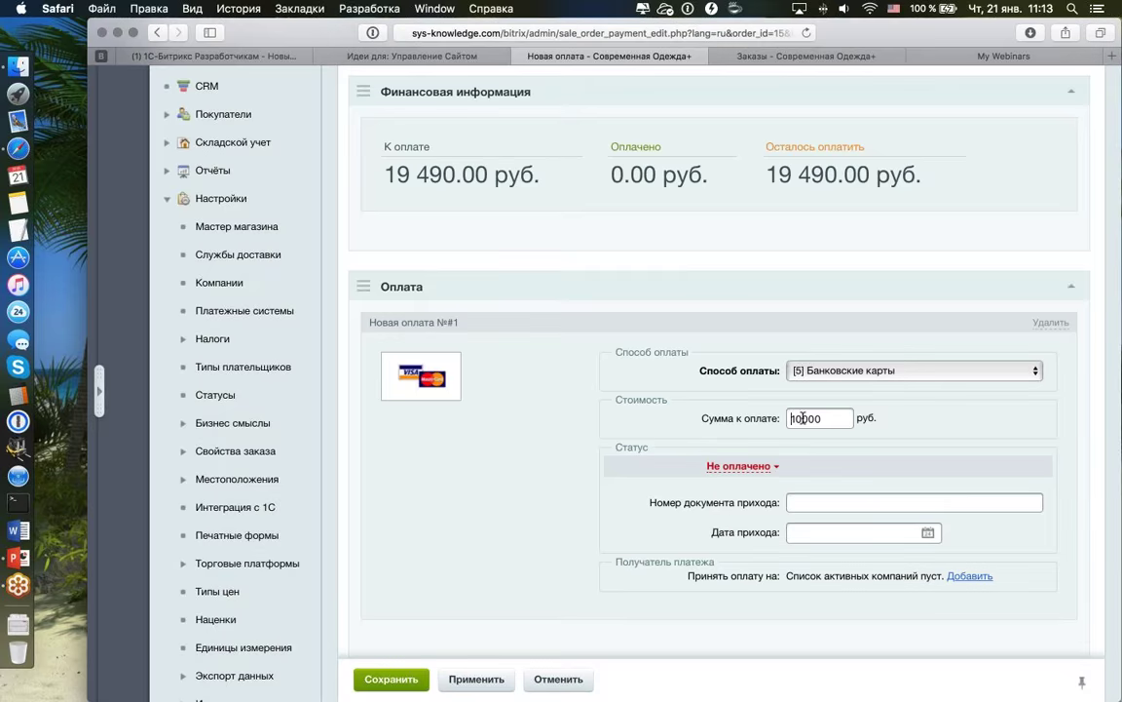
double_click(804, 418)
scroll(592, 454, "down", 4)
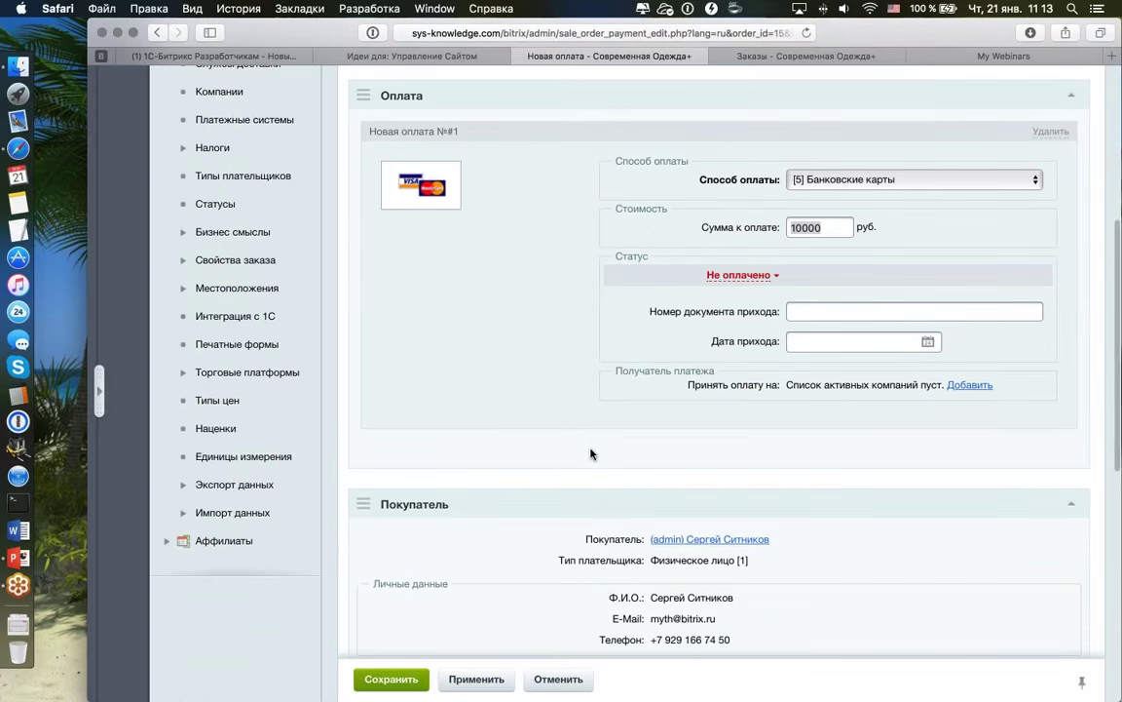
scroll(590, 454, "down", 5)
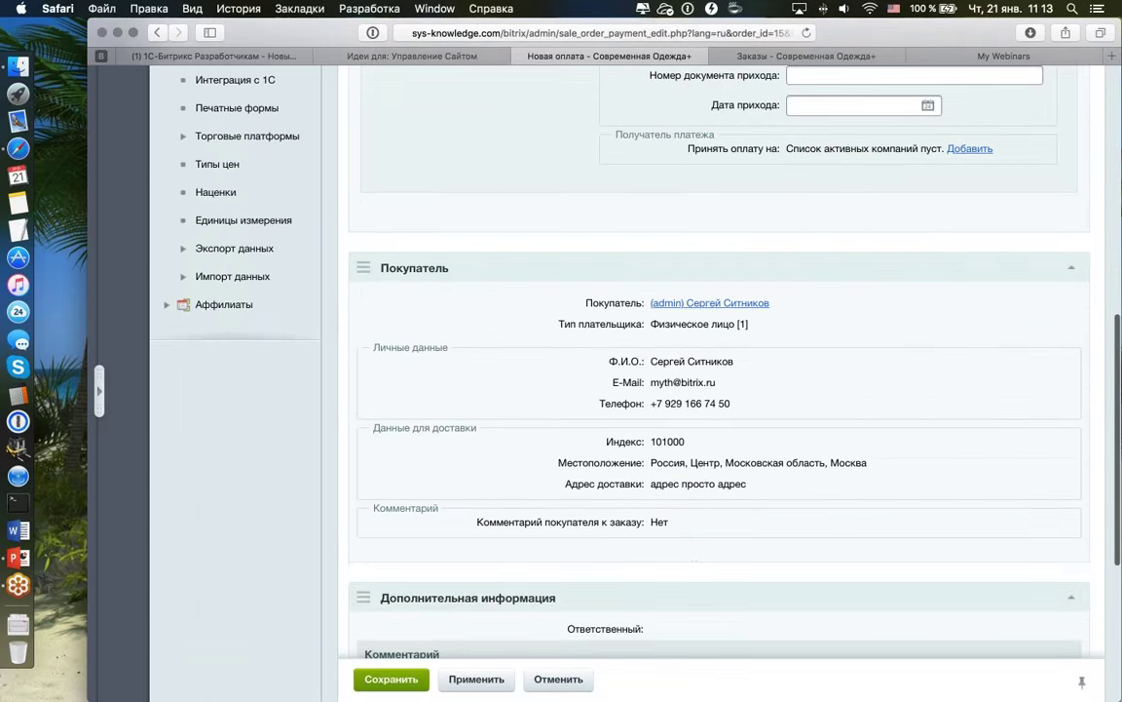
left_click(390, 679)
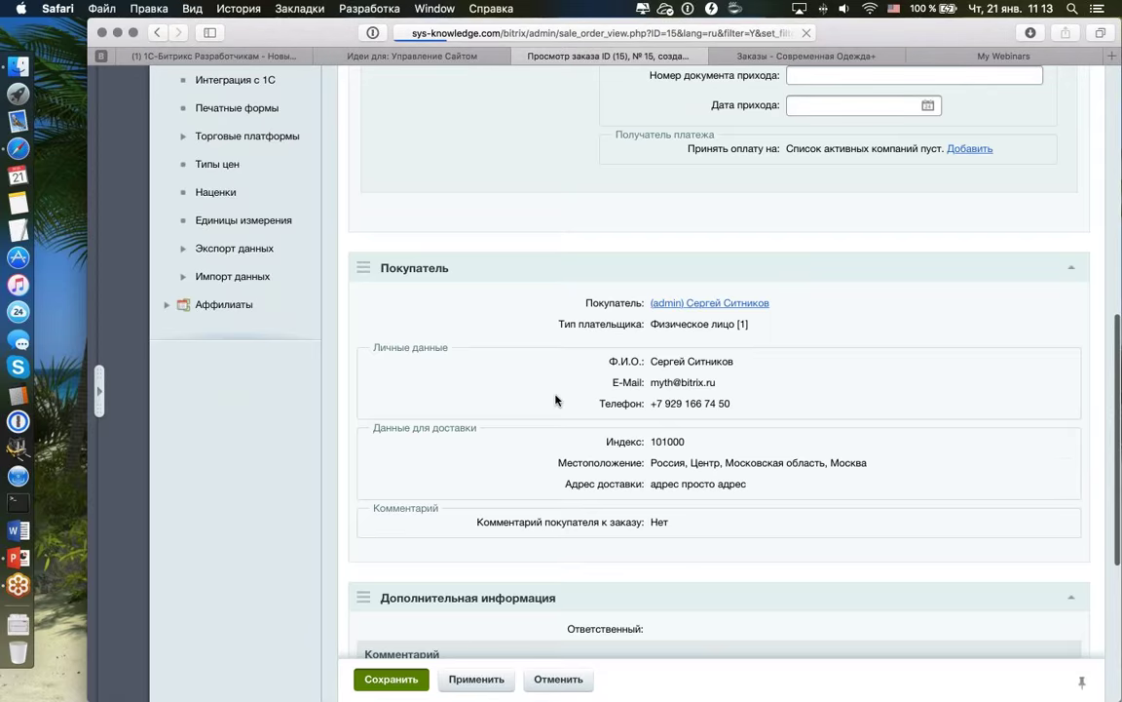
- Examine the order's cash and bank card payments, collapsing and re-expanding their details and highlighting their amounts
scroll(560, 399, "down", 15)
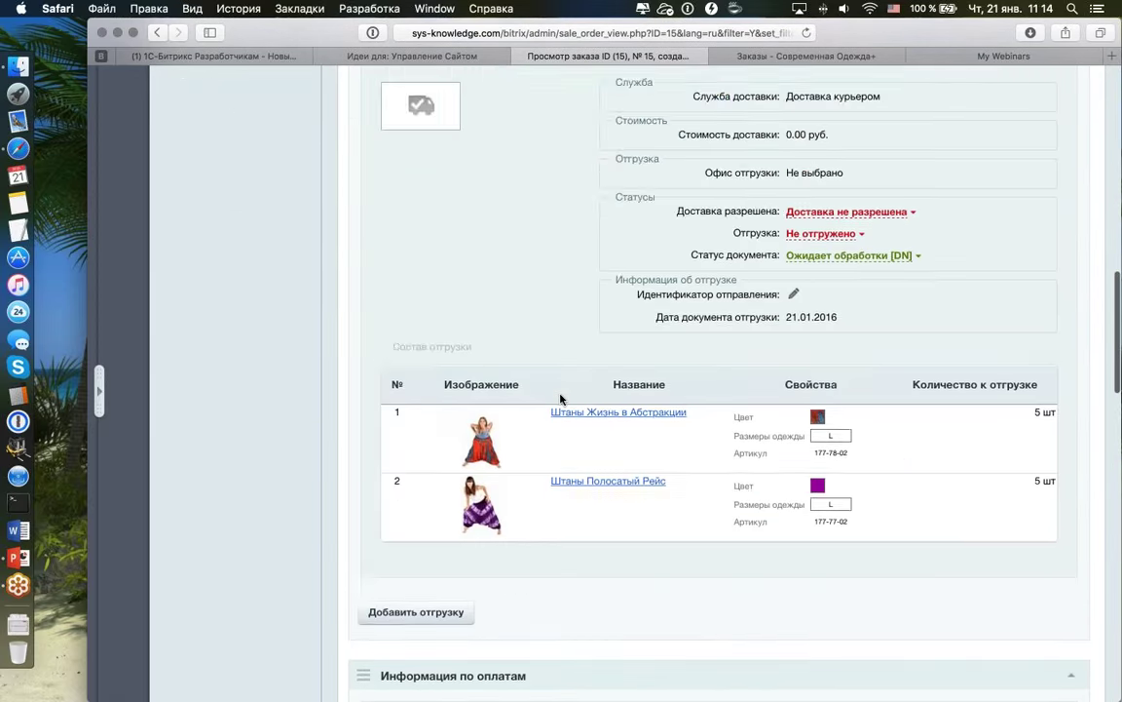
scroll(560, 399, "down", 6)
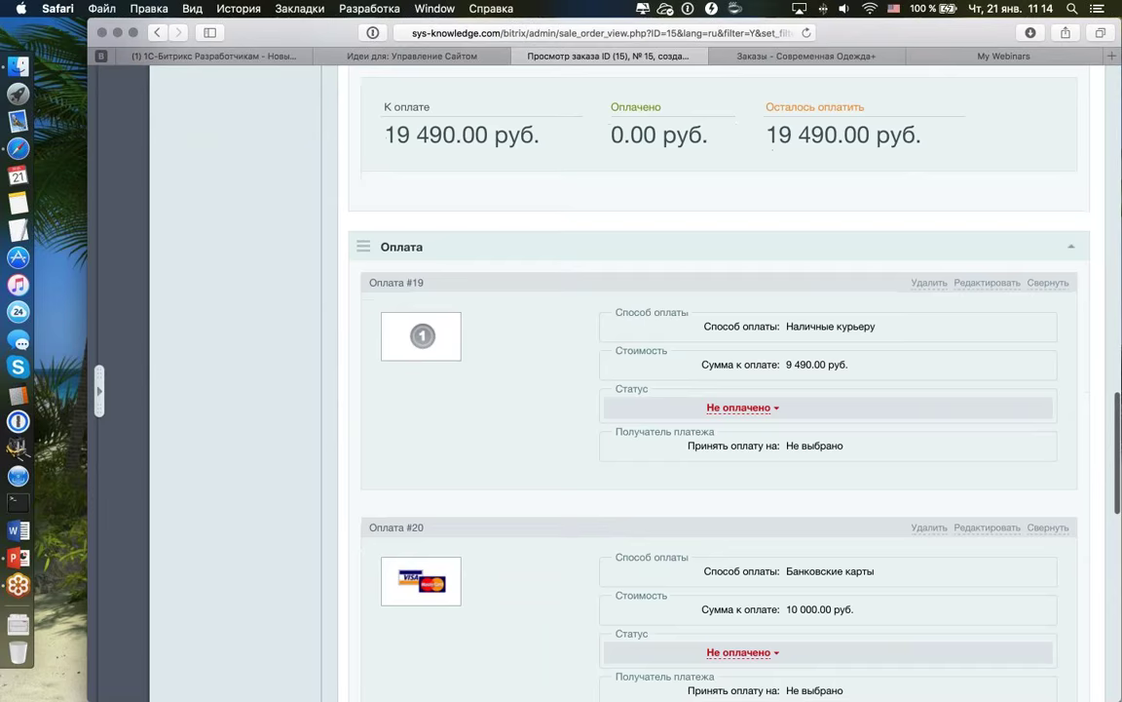
left_click(1048, 282)
left_click(1044, 436)
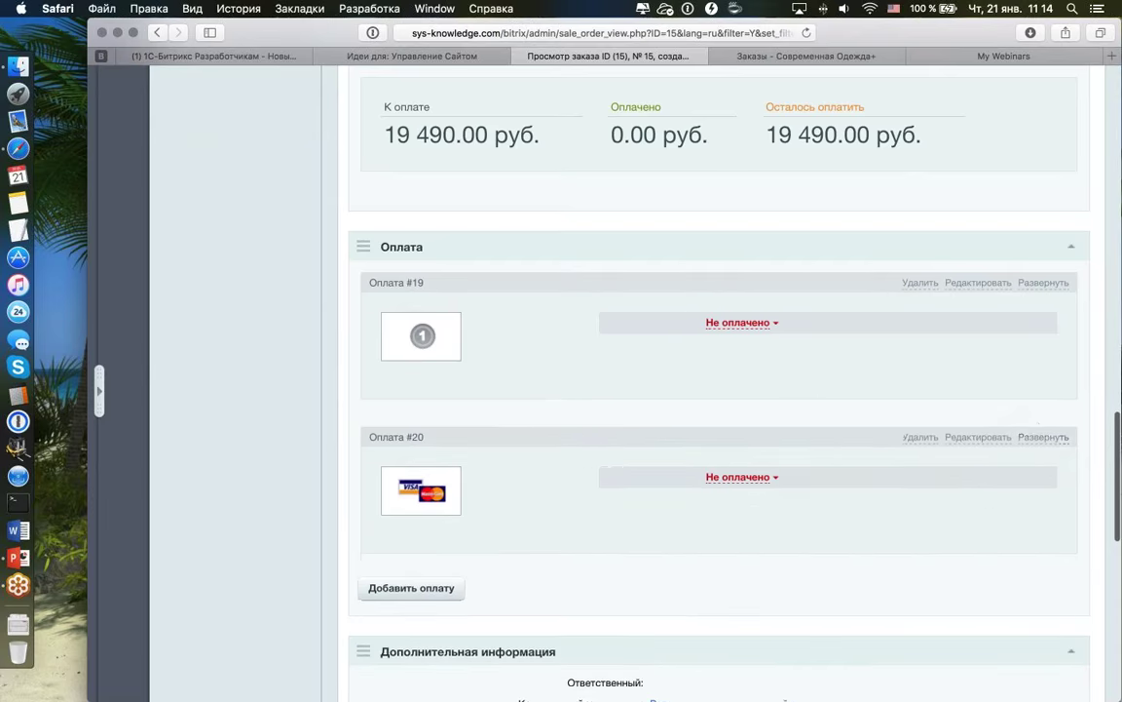
scroll(762, 351, "down", 1)
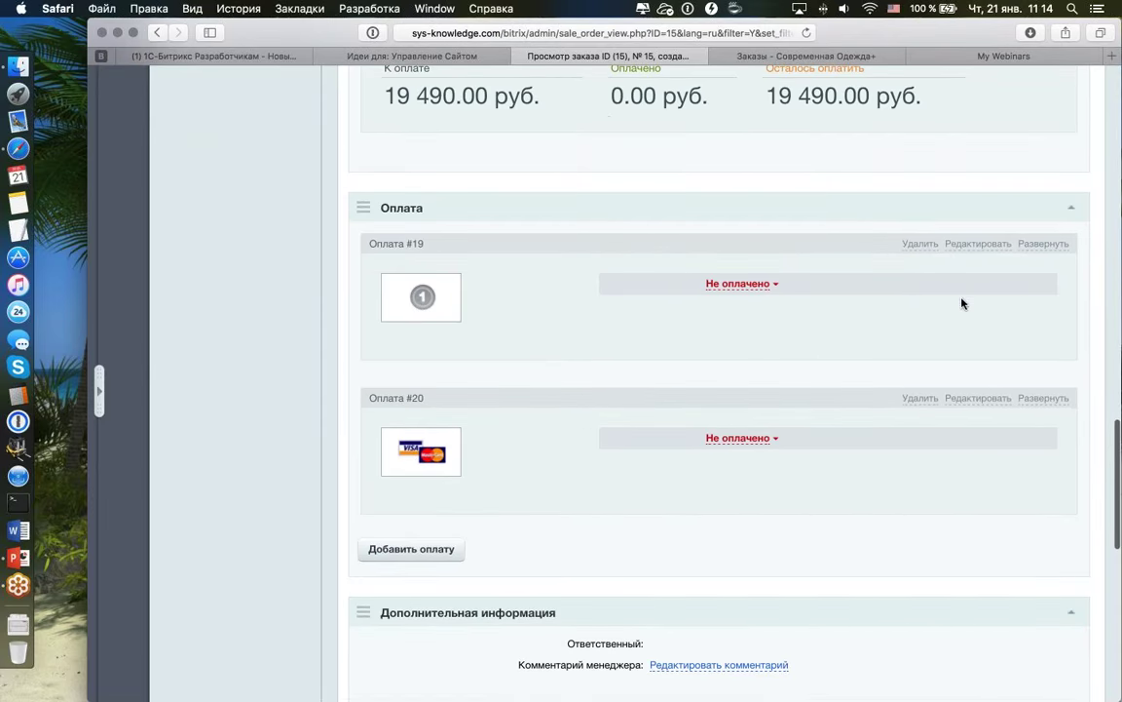
left_click(1043, 244)
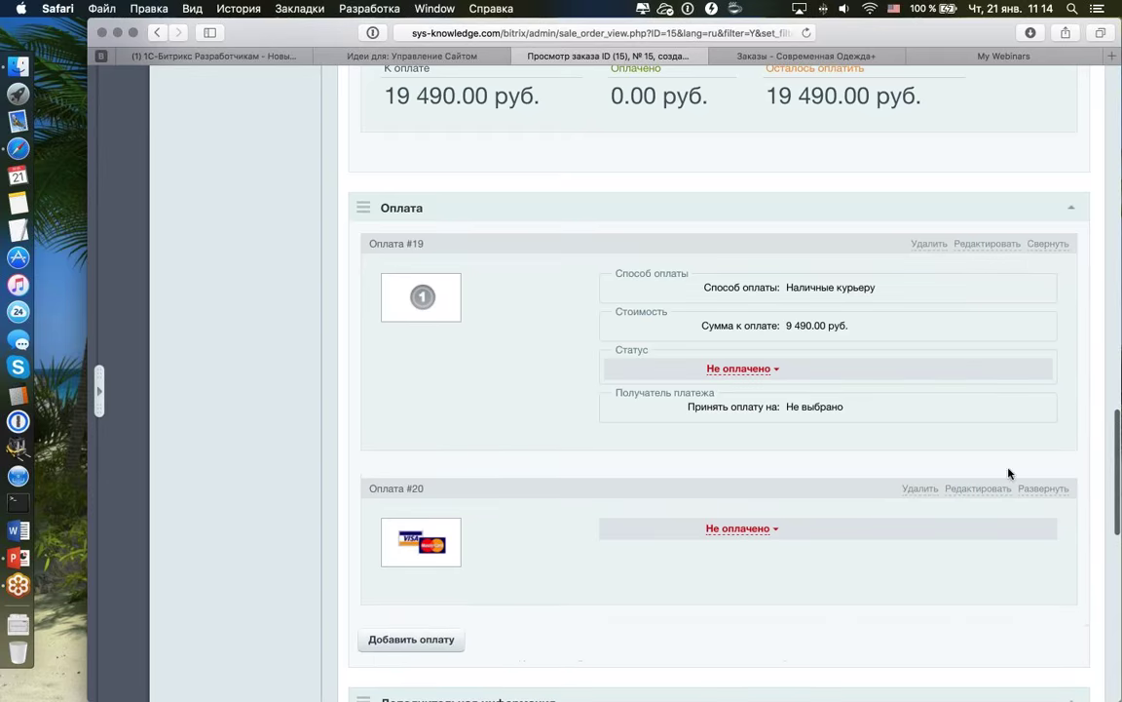
left_click(1044, 488)
scroll(962, 381, "down", 3)
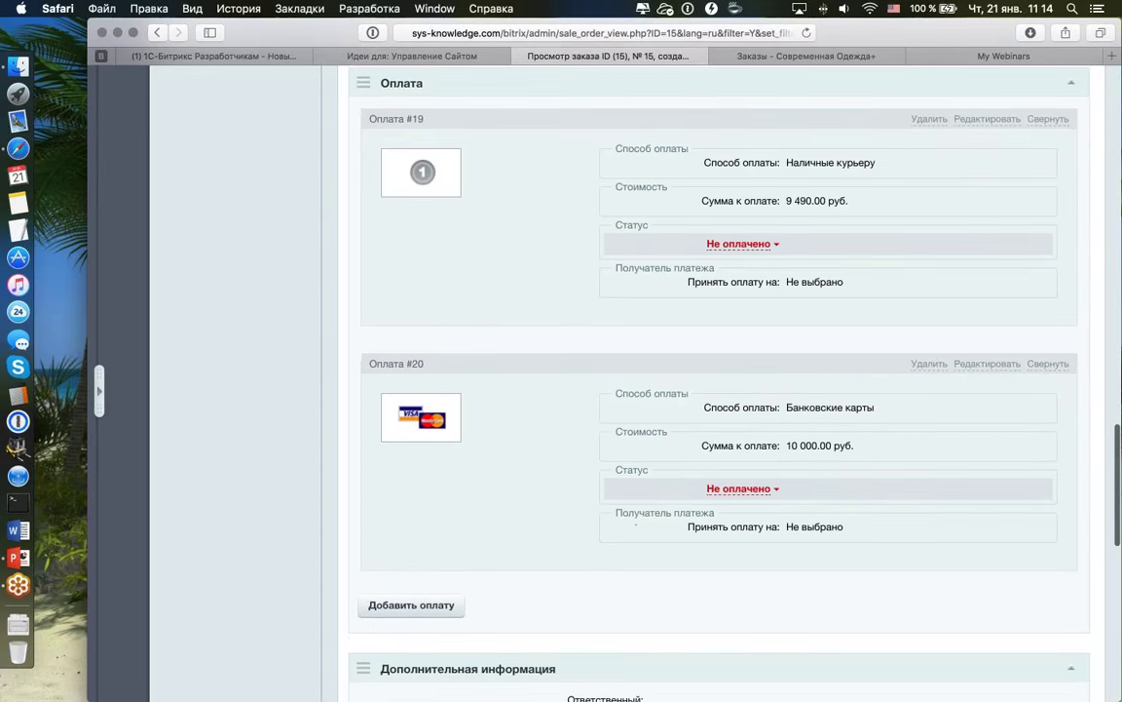
double_click(792, 445)
left_click_drag(786, 201, 849, 200)
left_click(746, 244)
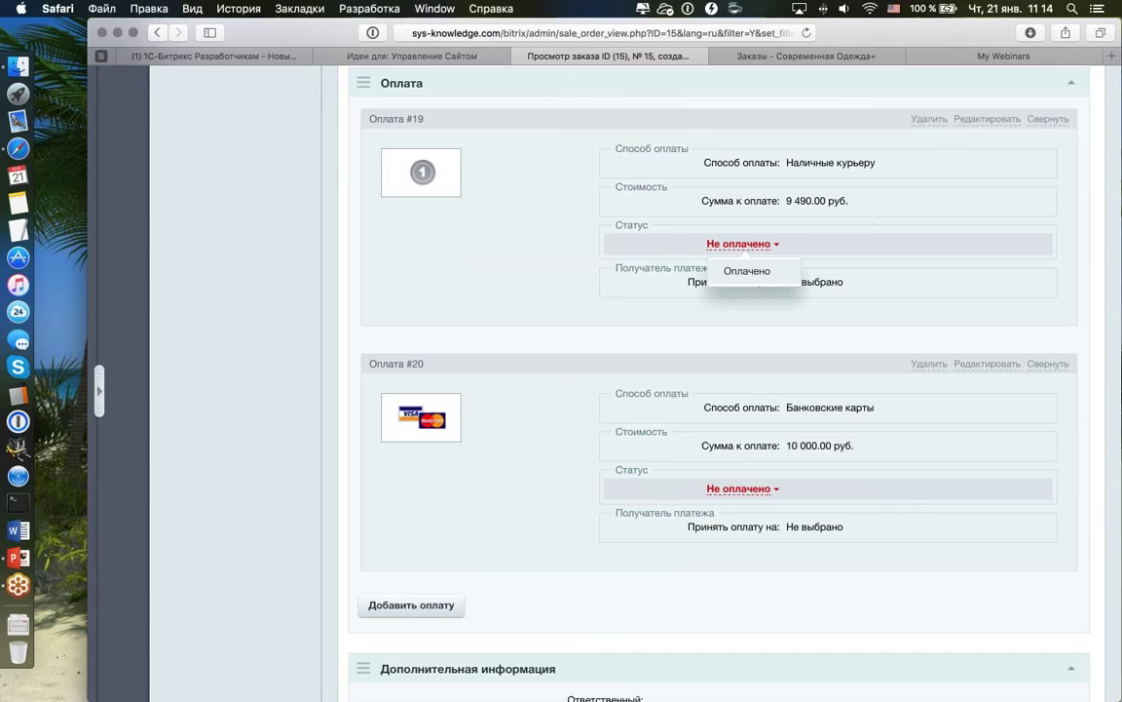
left_click(746, 271)
key("Escape")
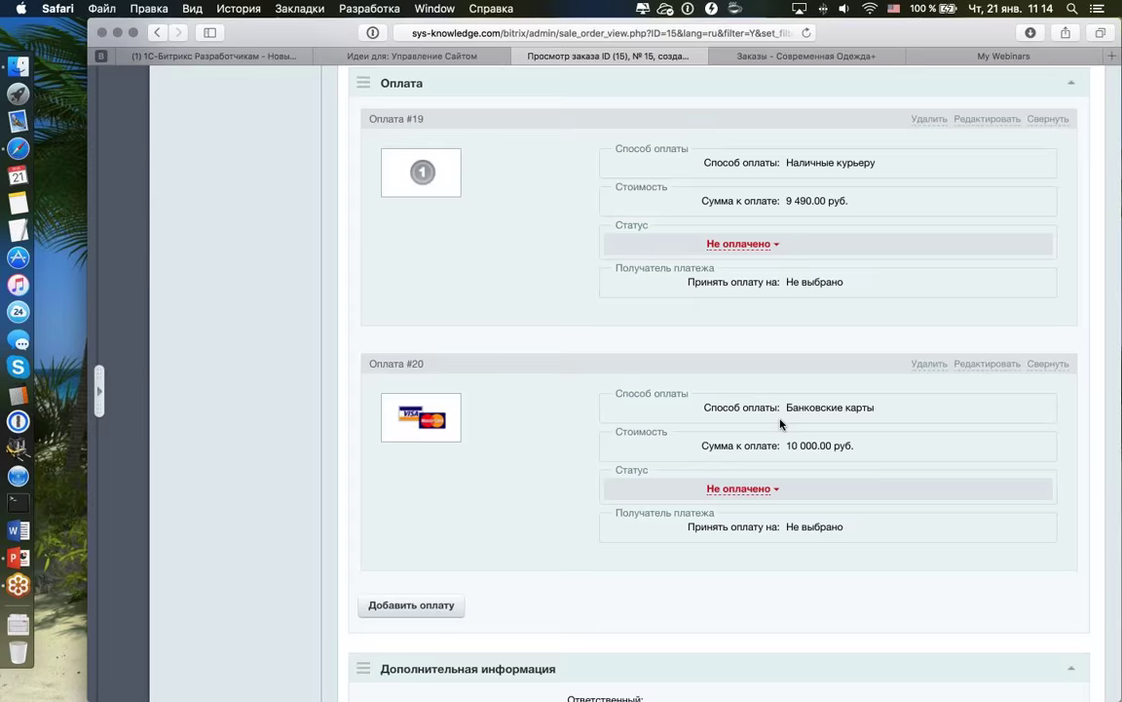
- Set the bank card payment's status to Оплачено and confirm the change
left_click(741, 487)
left_click(747, 513)
key("Return")
- Compare the paid and remaining amounts in the order's payment information with the two payments' amounts and statuses
scroll(622, 460, "up", 5)
left_click_drag(593, 291, 638, 291)
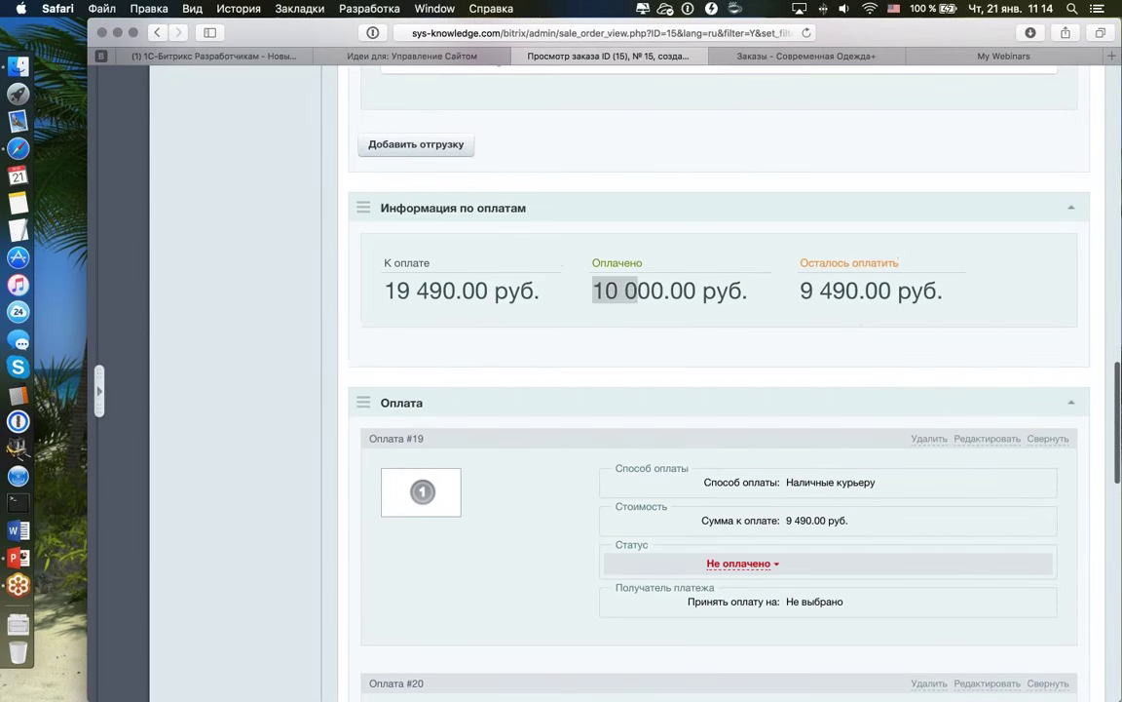
left_click_drag(799, 290, 916, 361)
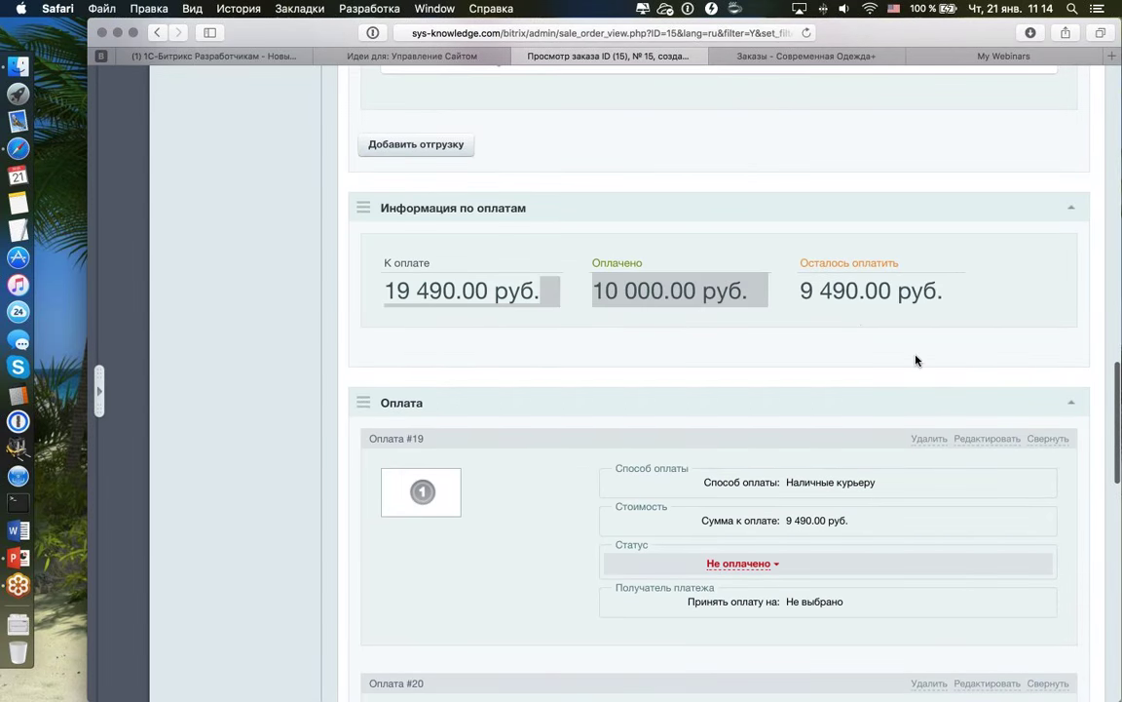
left_click(916, 360)
scroll(916, 361, "down", 8)
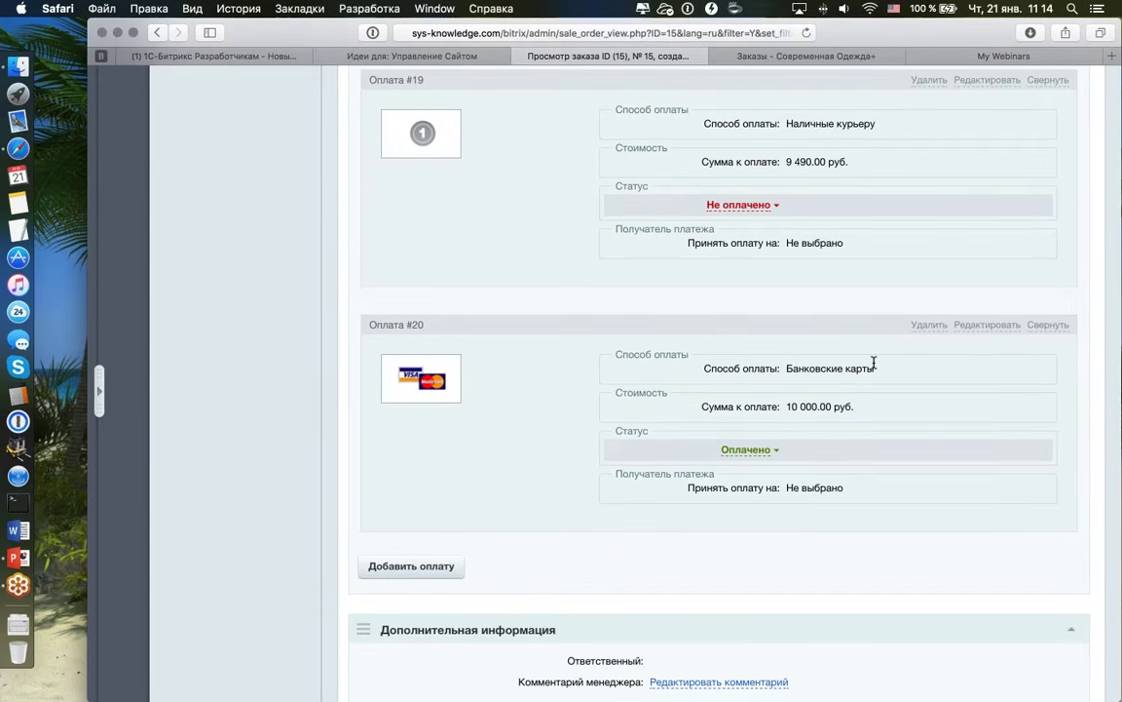
scroll(873, 362, "down", 3)
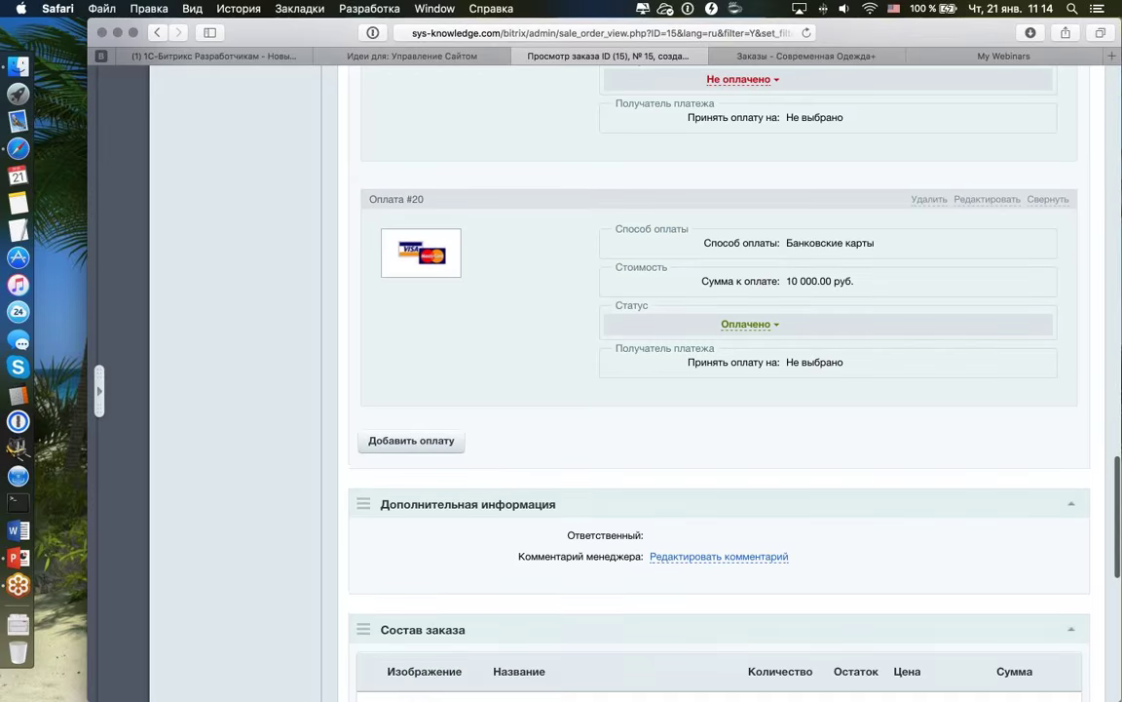
scroll(717, 390, "up", 5)
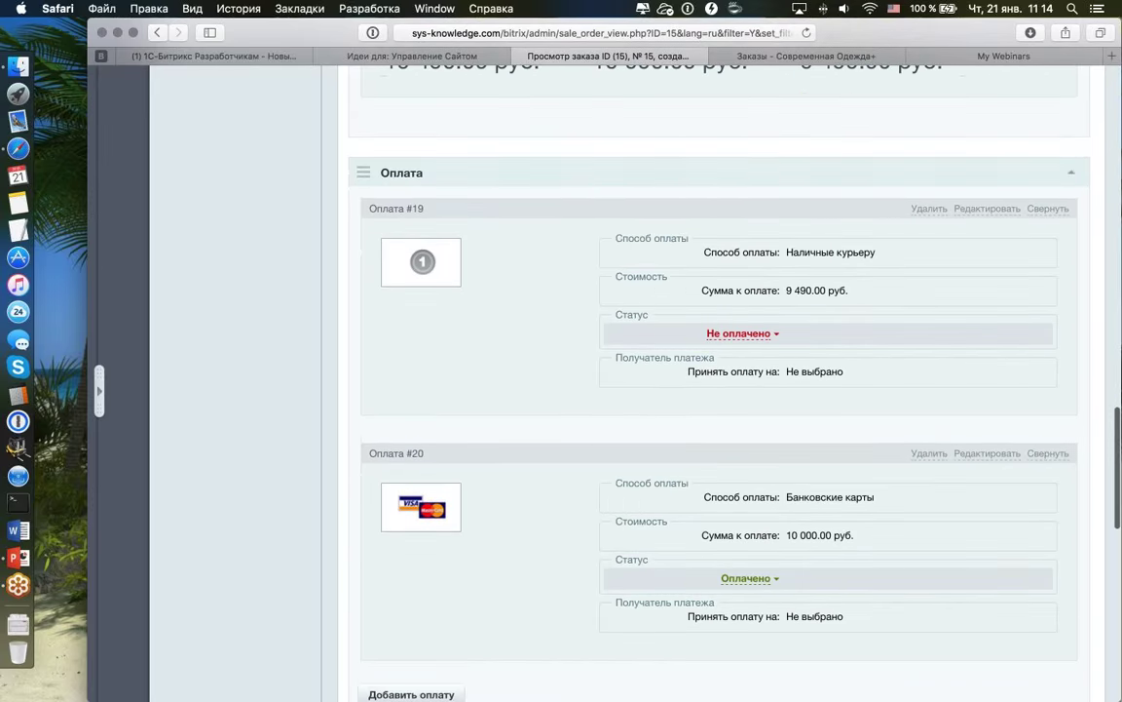
scroll(852, 364, "down", 1)
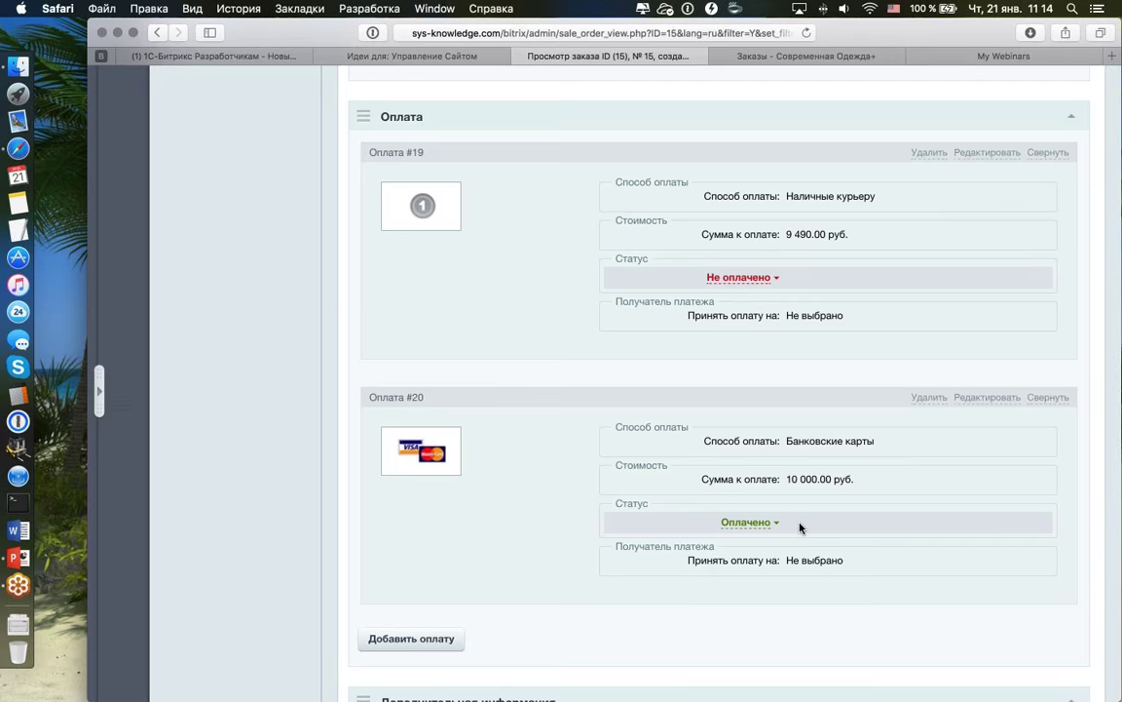
- Refund the bank card payment with the option Вернуть деньги на внутренний счет, leaving the document details empty, and save
left_click(748, 522)
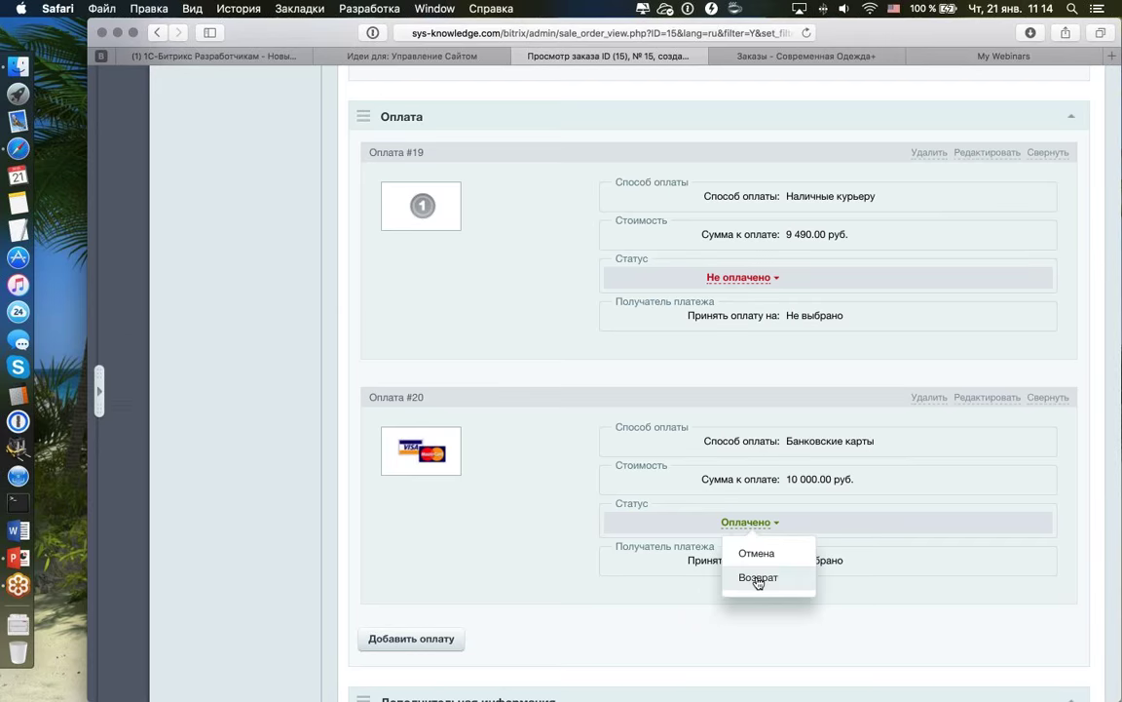
left_click(758, 578)
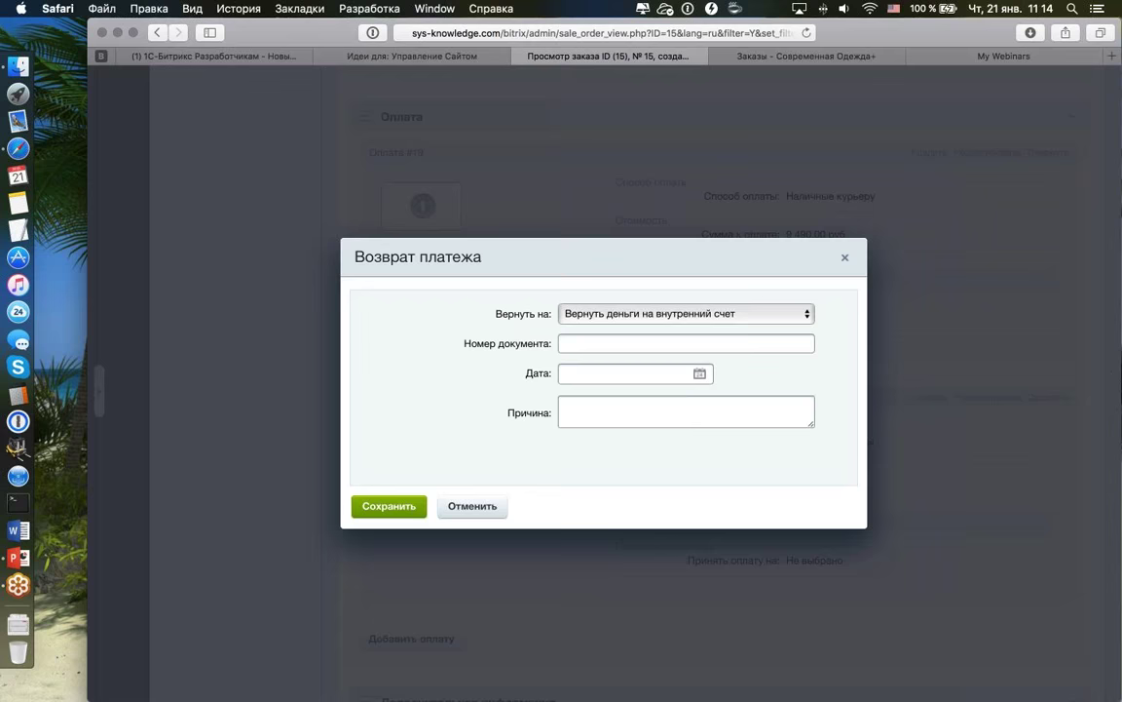
left_click(808, 315)
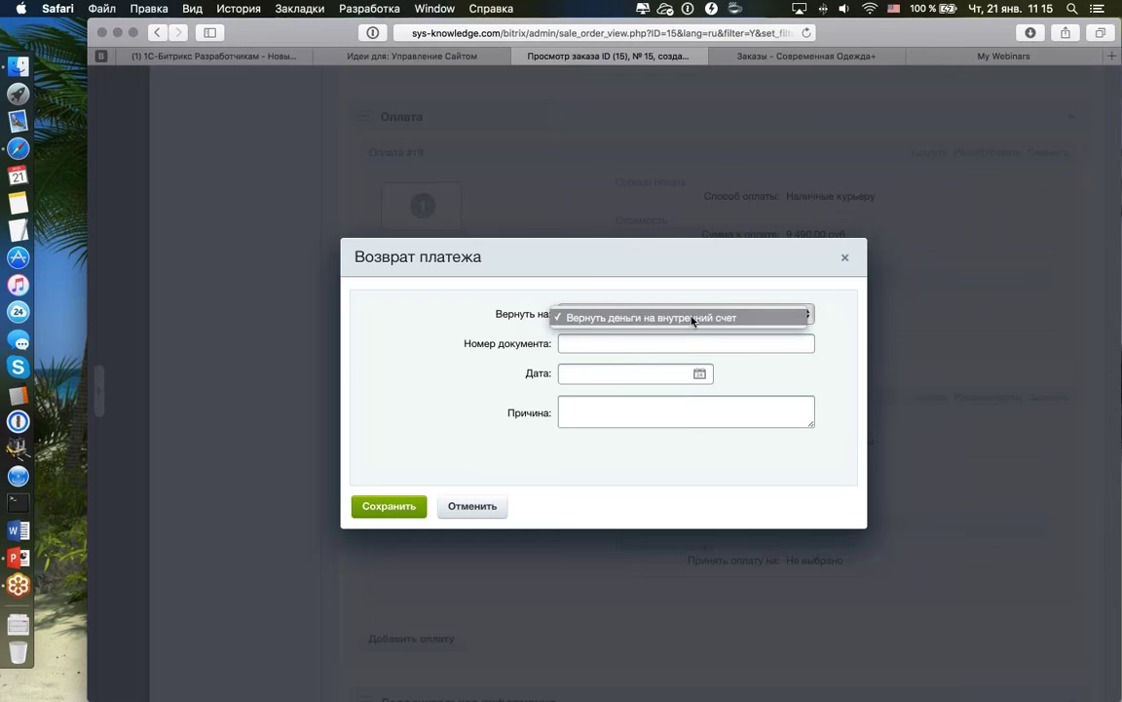
left_click(821, 320)
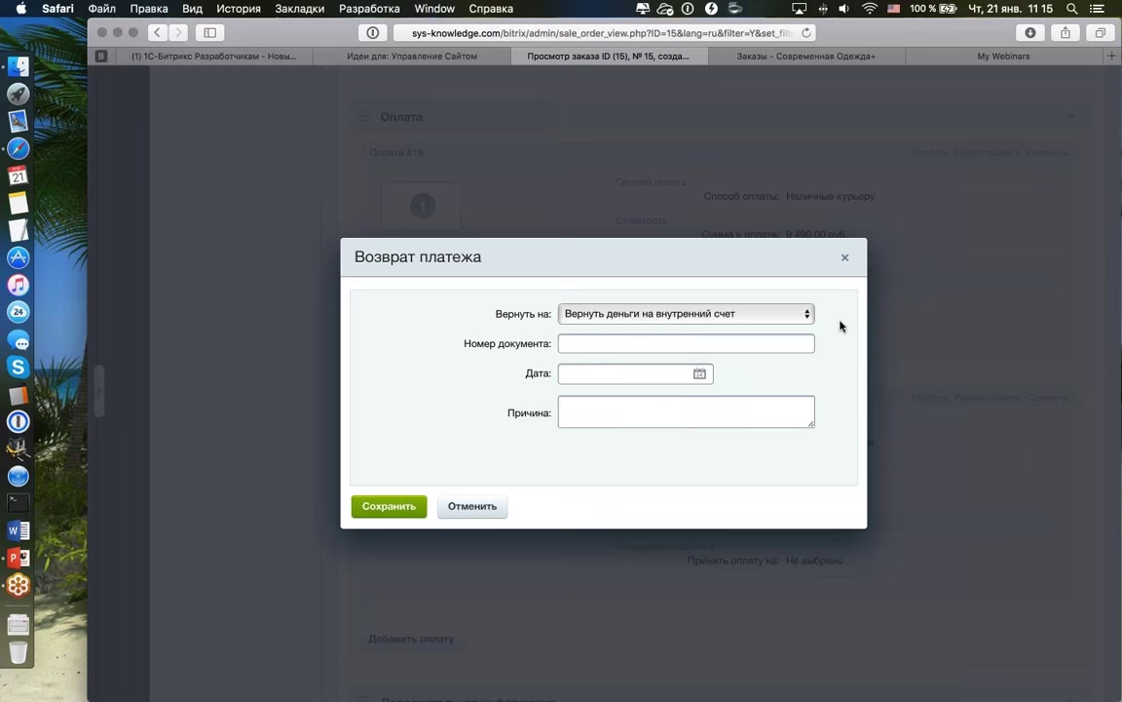
left_click(807, 314)
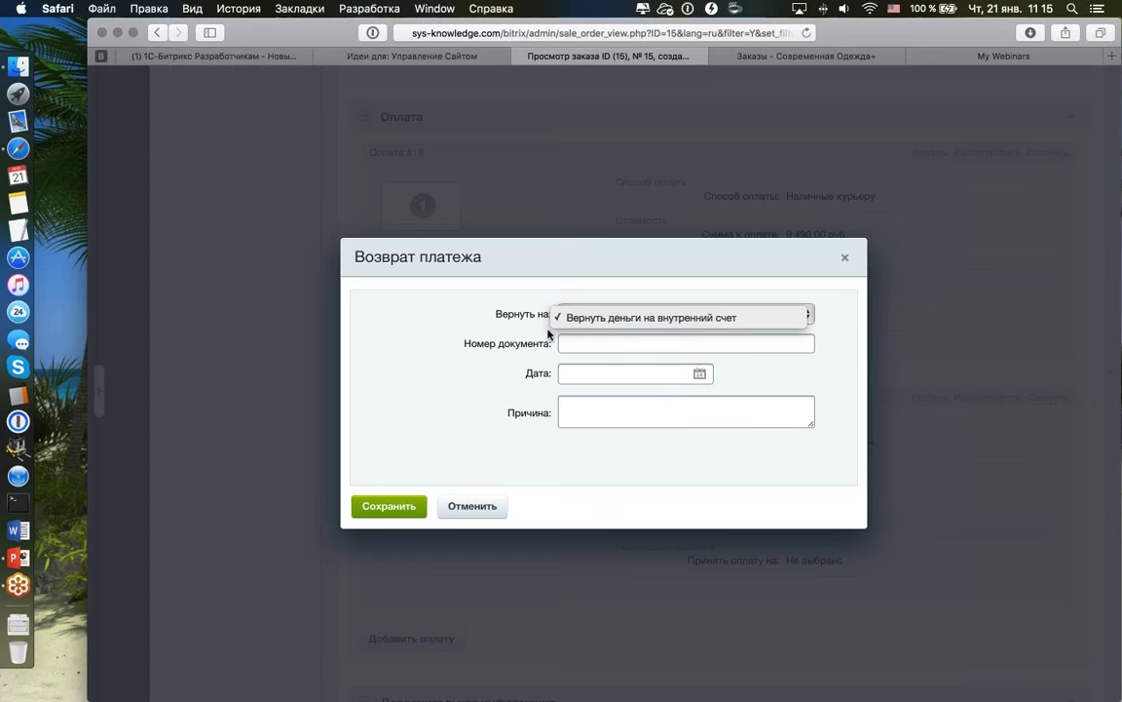
left_click(836, 323)
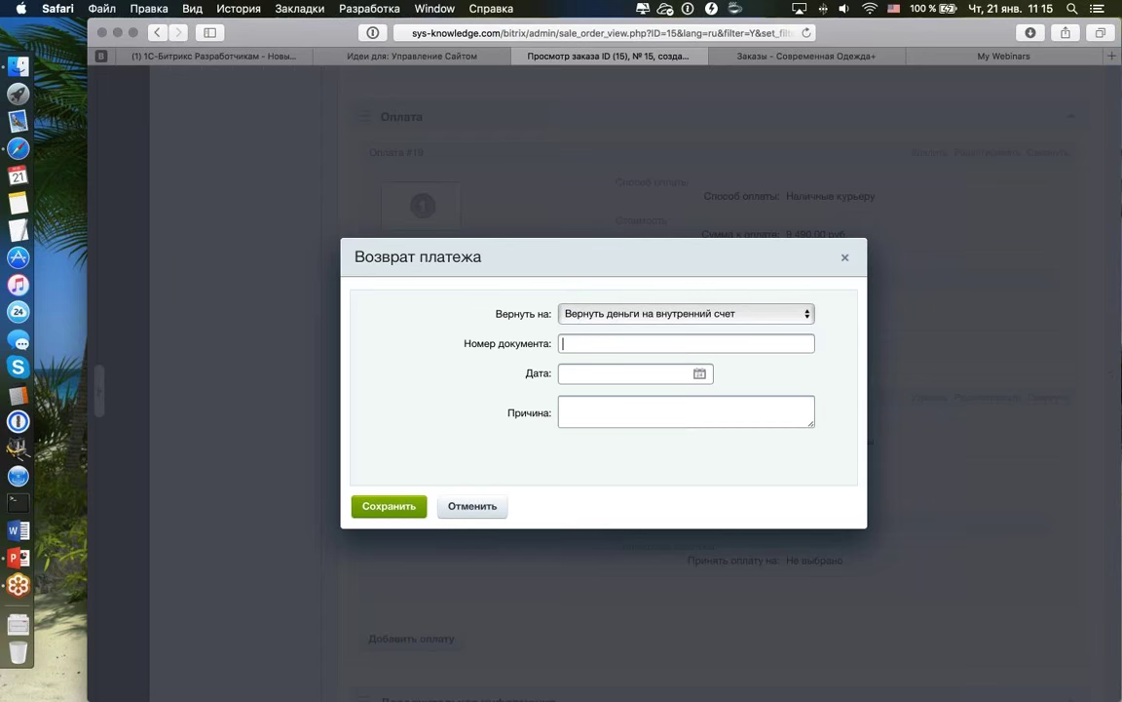
left_click(380, 503)
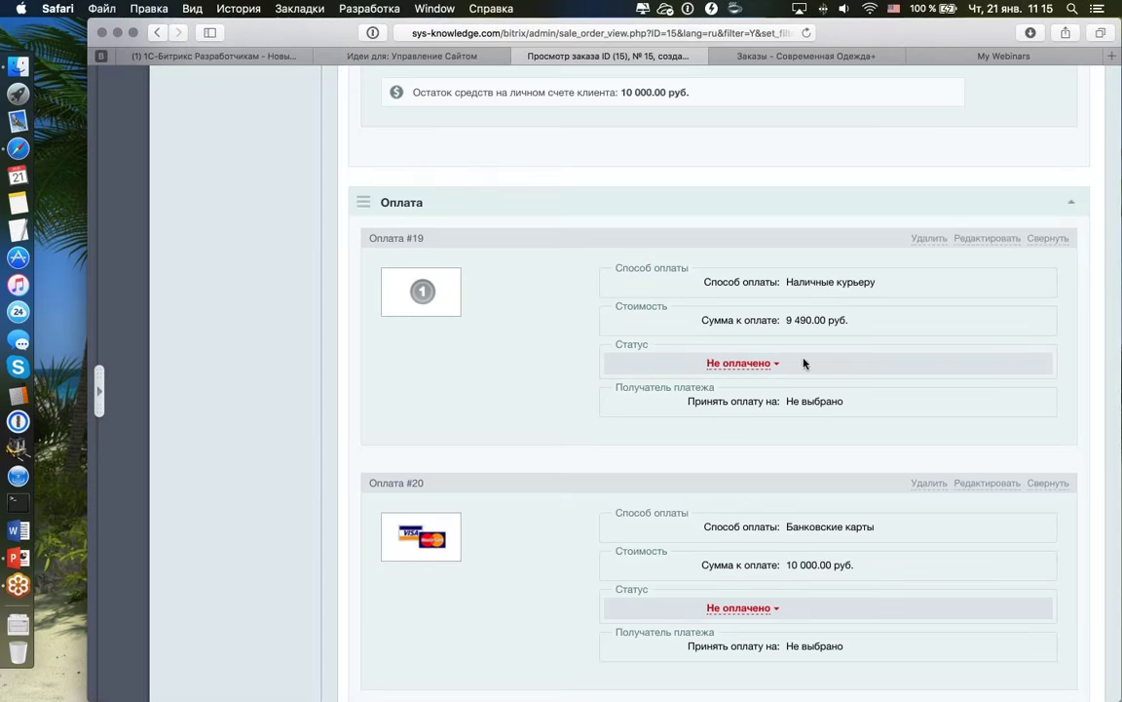
- Review the payment statuses, the client's account balance and the order summary after the refund
scroll(844, 351, "down", 2)
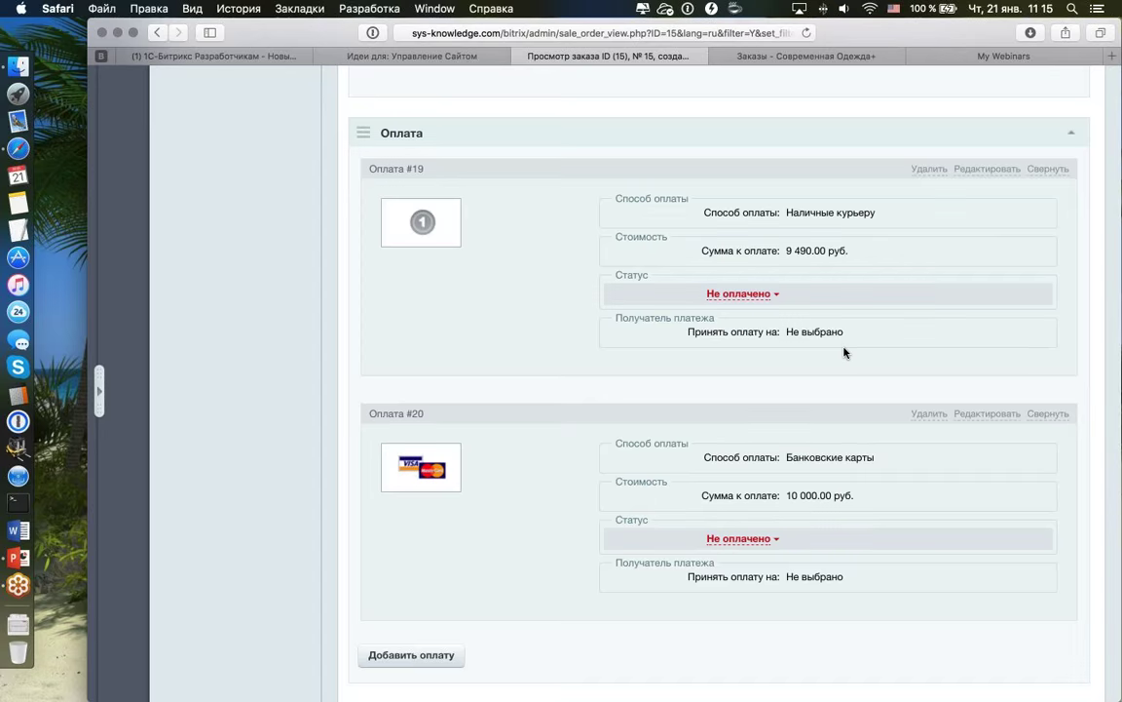
scroll(844, 351, "up", 10)
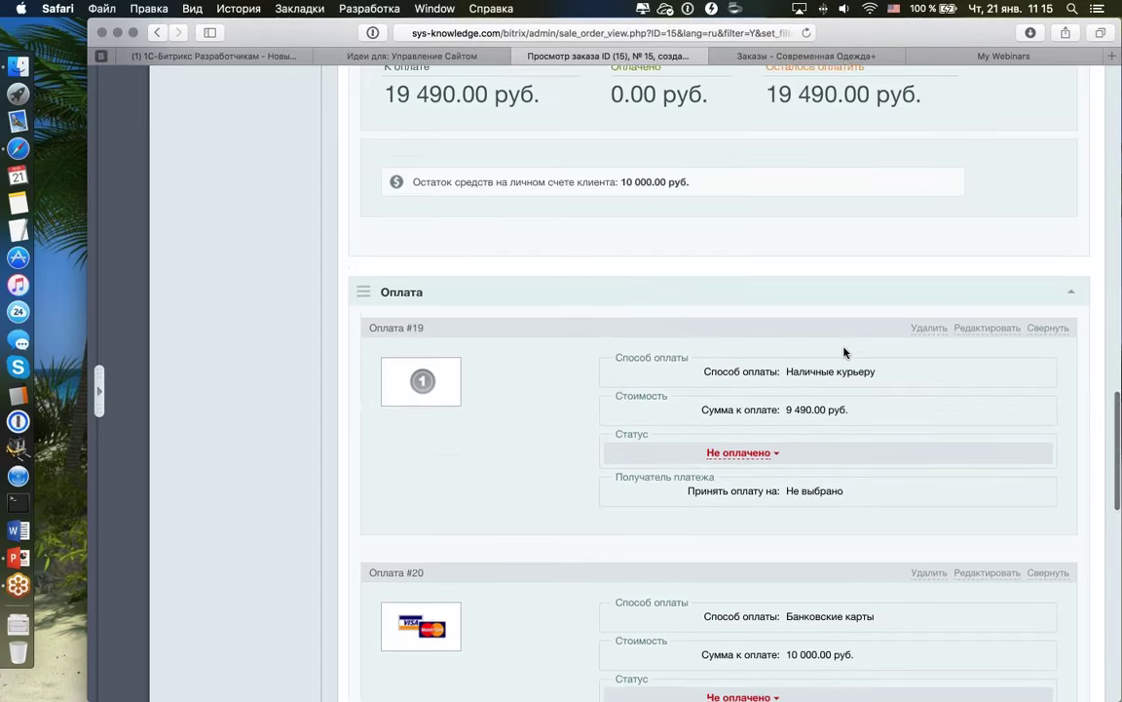
scroll(844, 352, "up", 20)
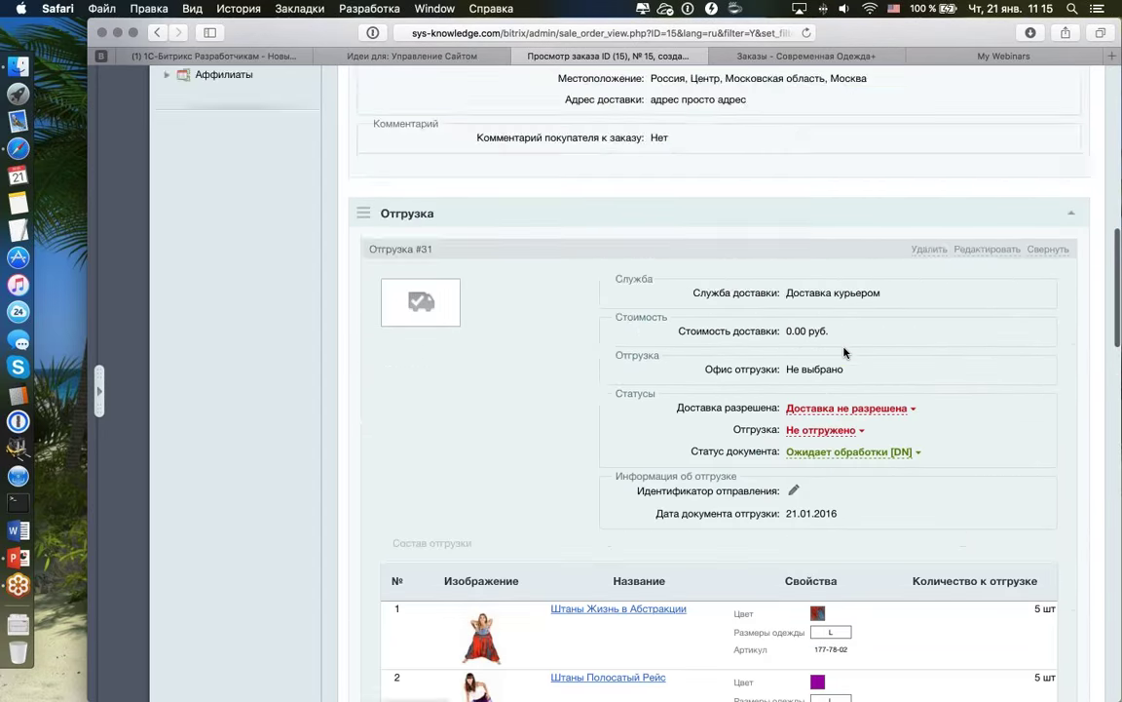
scroll(844, 351, "up", 15)
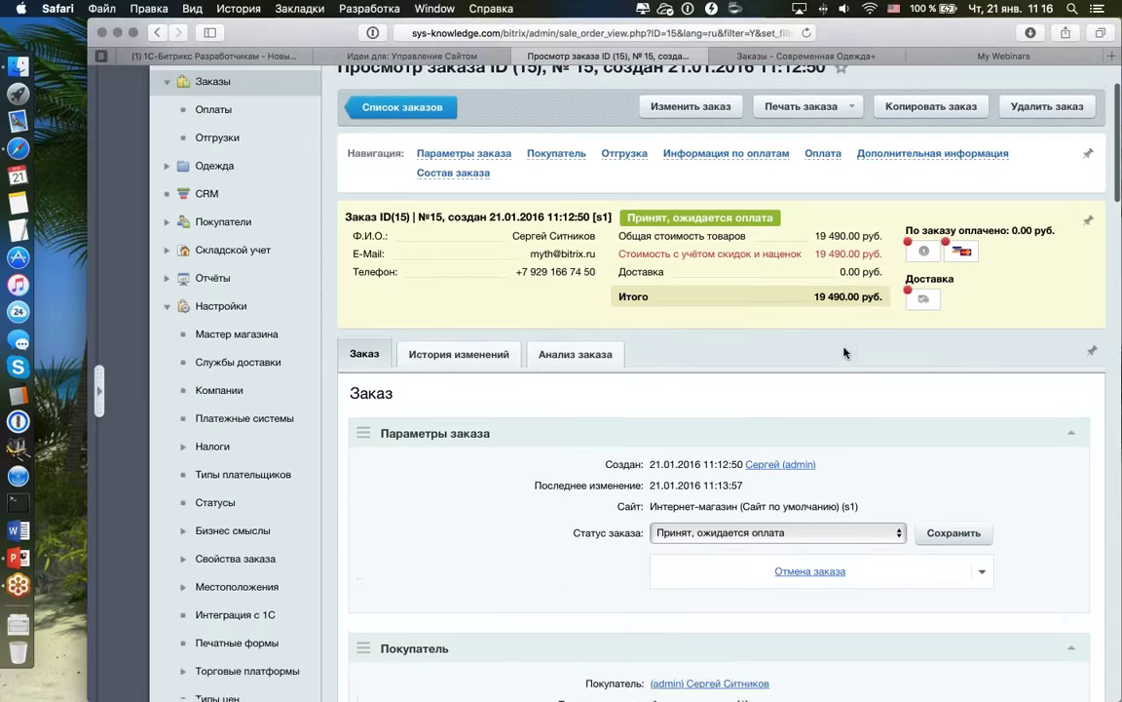
scroll(308, 466, "down", 3)
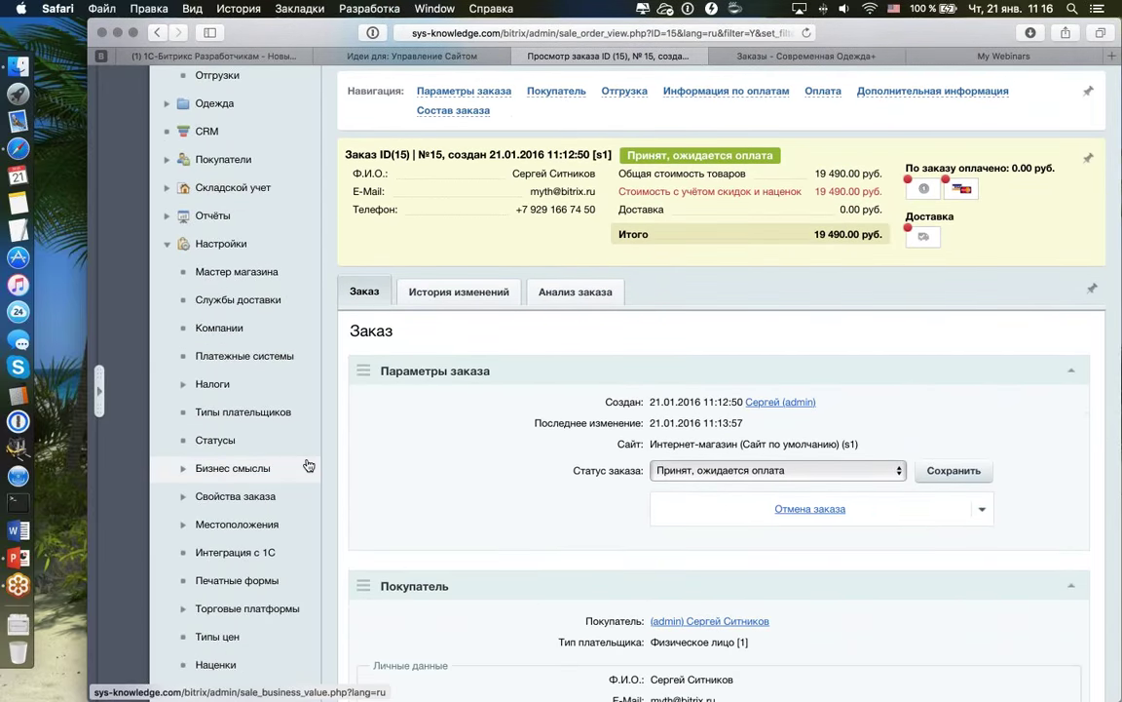
- Open the list of customers' internal accounts (Счета) in the shop's Покупатели section to check the client's balance
scroll(244, 419, "up", 5)
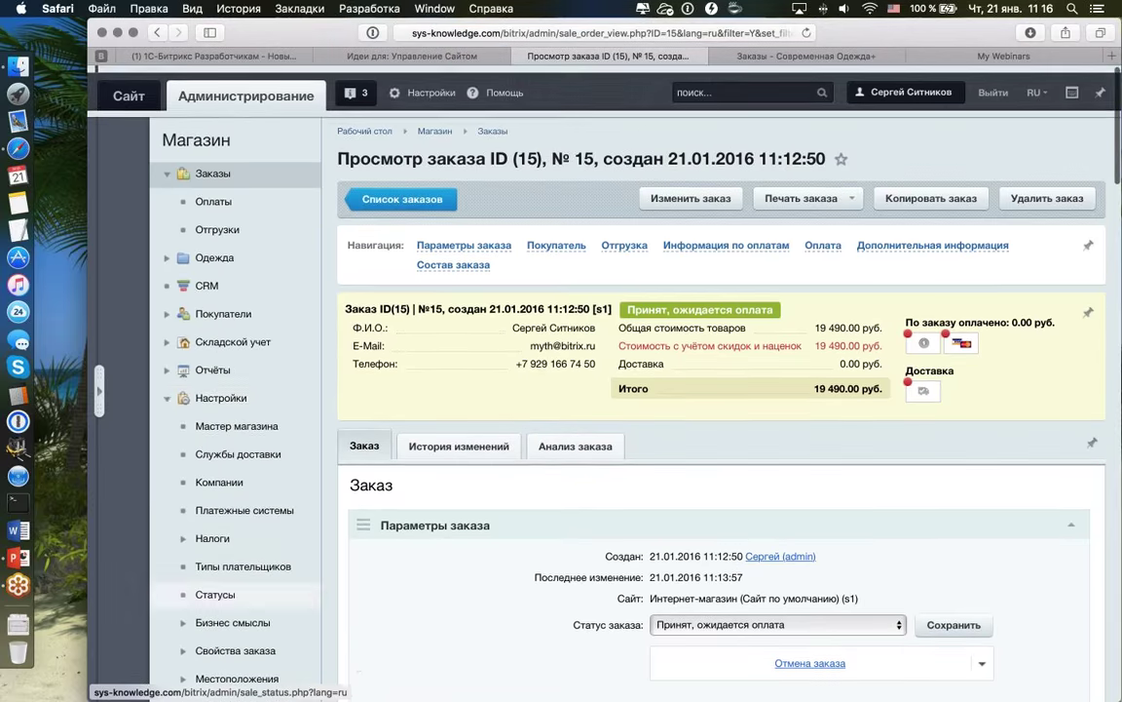
left_click(98, 390)
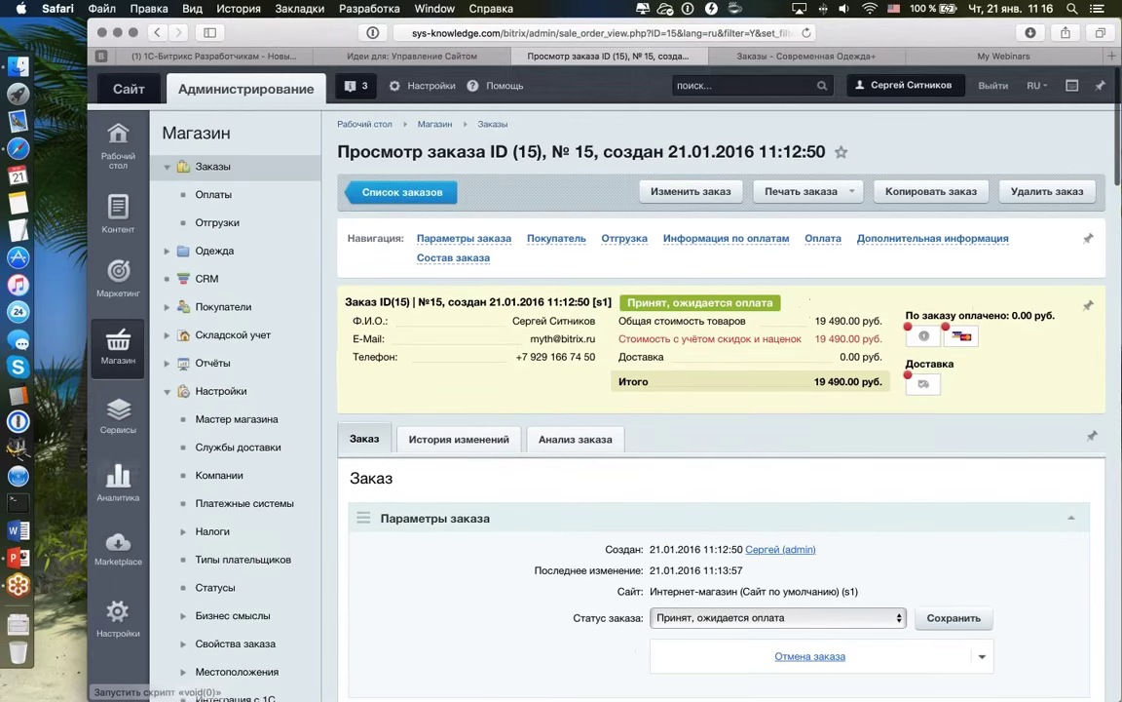
scroll(214, 419, "down", 1)
scroll(237, 421, "down", 1)
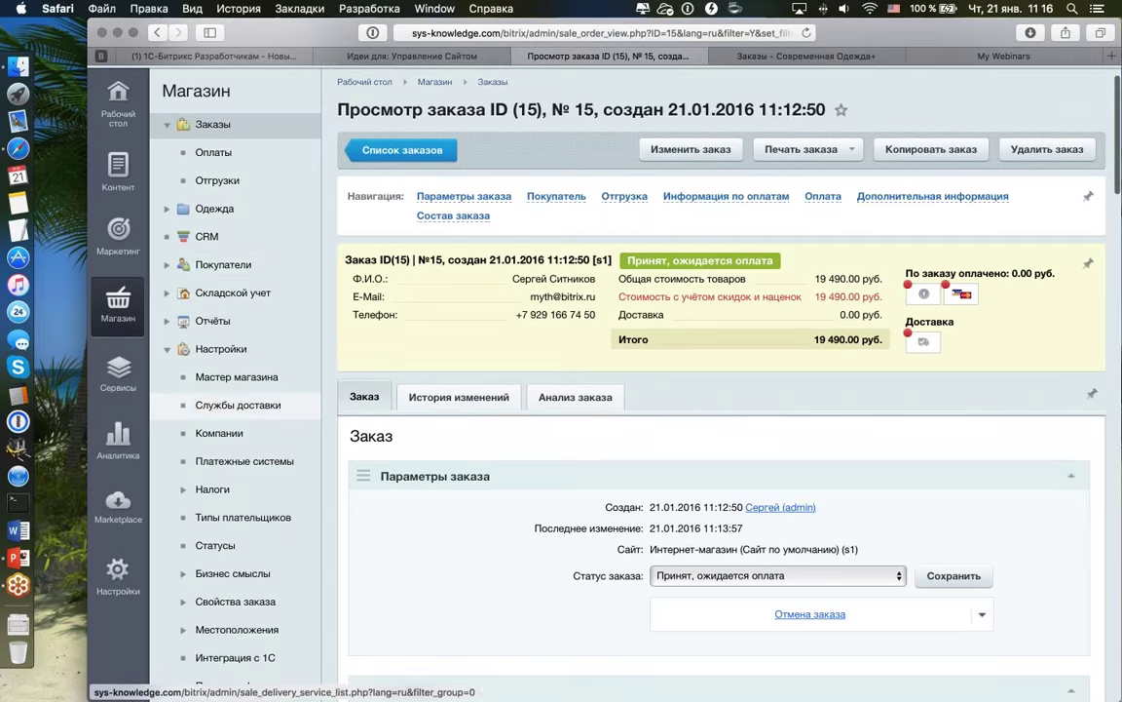
left_click(166, 269)
left_click(251, 294)
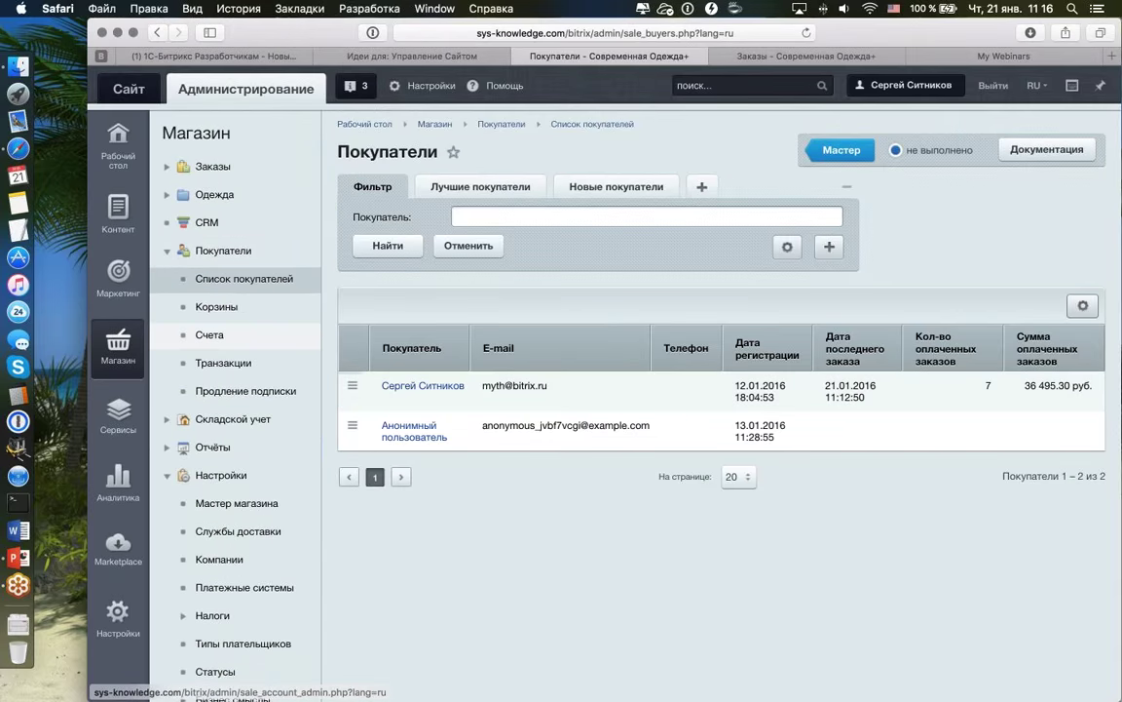
left_click(209, 334)
scroll(451, 351, "down", 2)
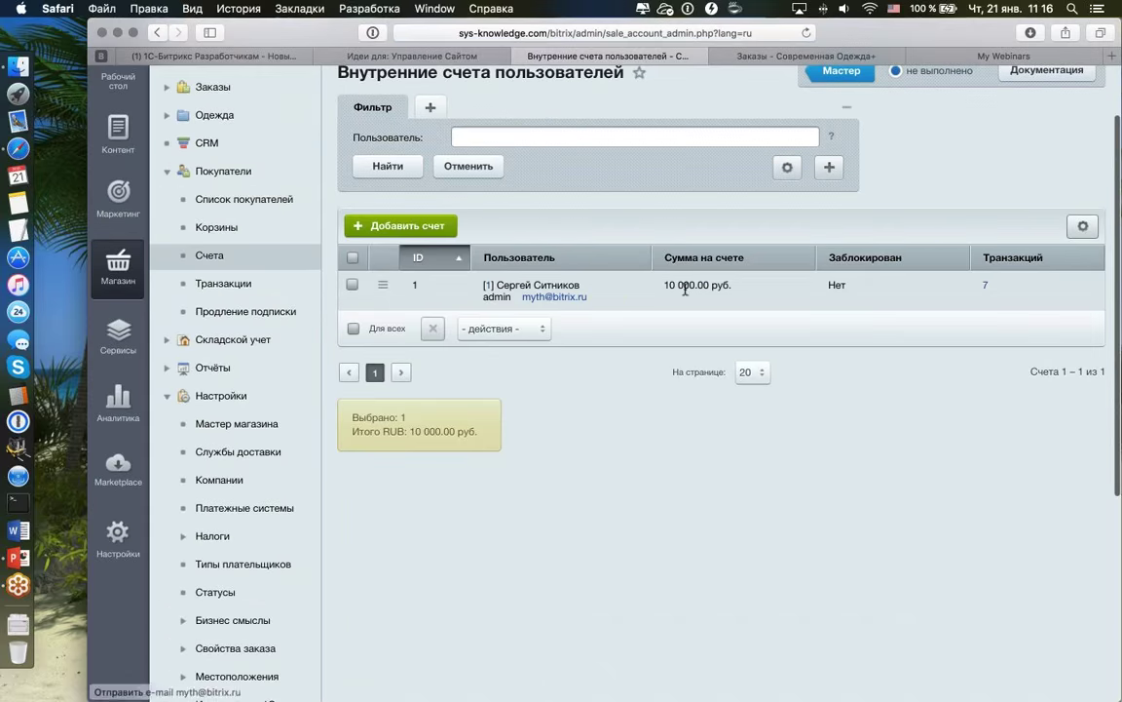
- Open the parameters of the client's internal account and save them
left_click(383, 284)
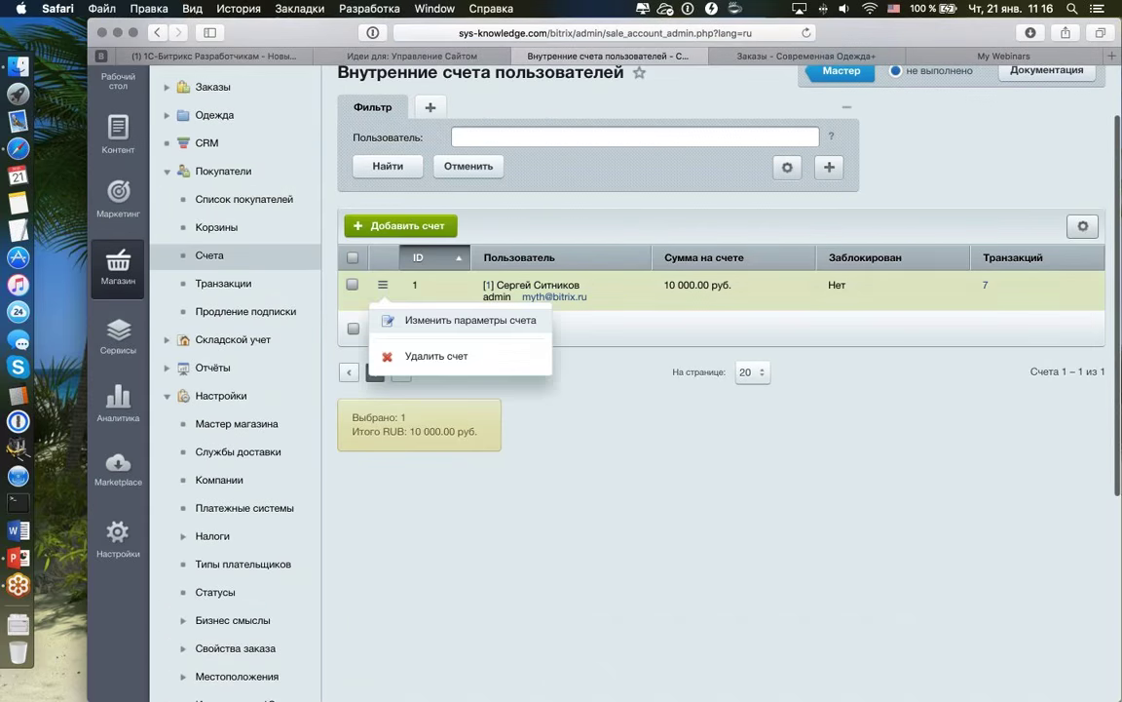
left_click(493, 312)
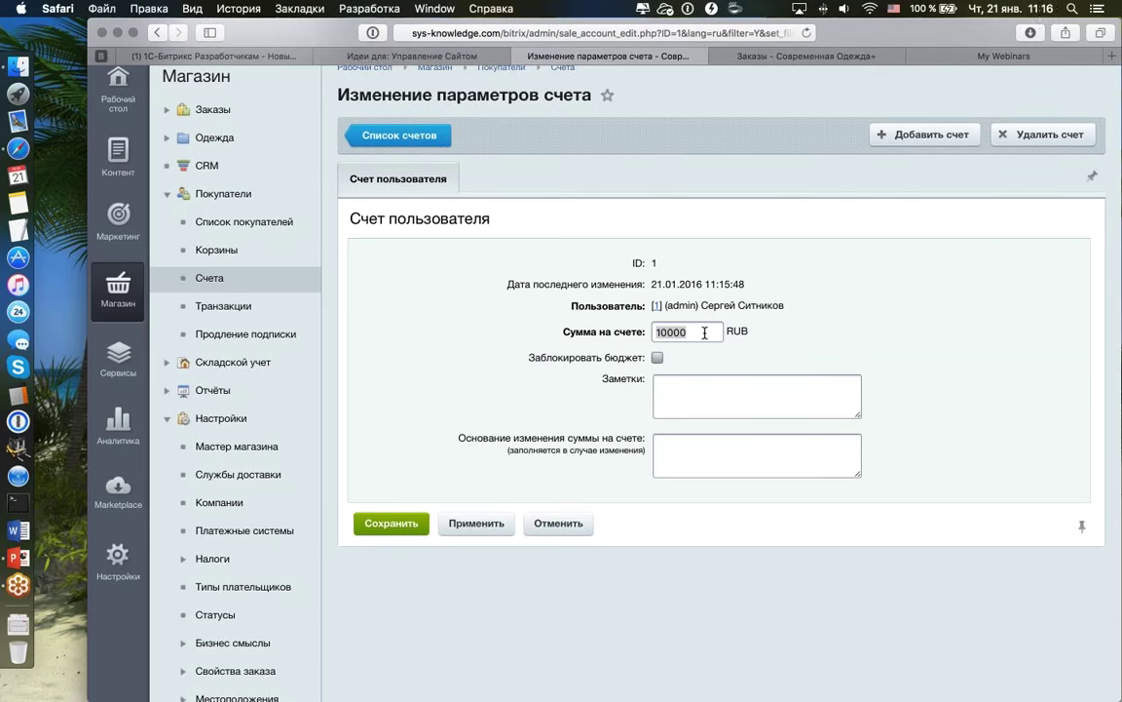
left_click(391, 523)
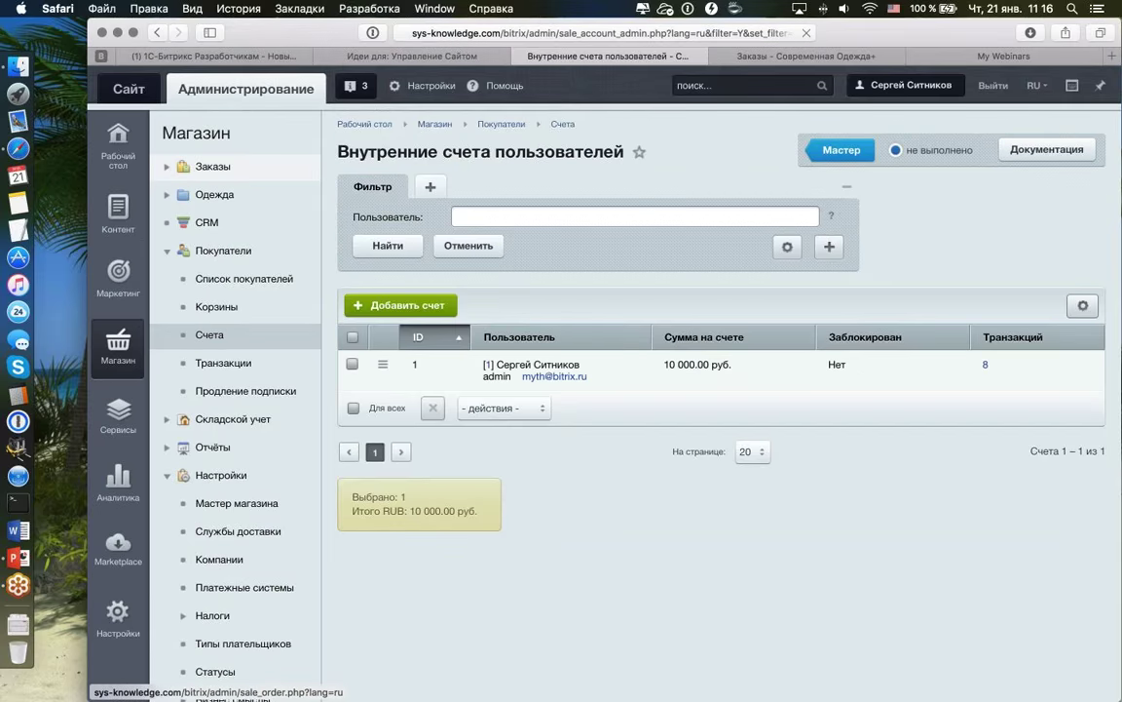
- Return to the shop's order list and open the most recent order for viewing
left_click(212, 165)
scroll(727, 343, "down", 5)
scroll(585, 346, "right", 1)
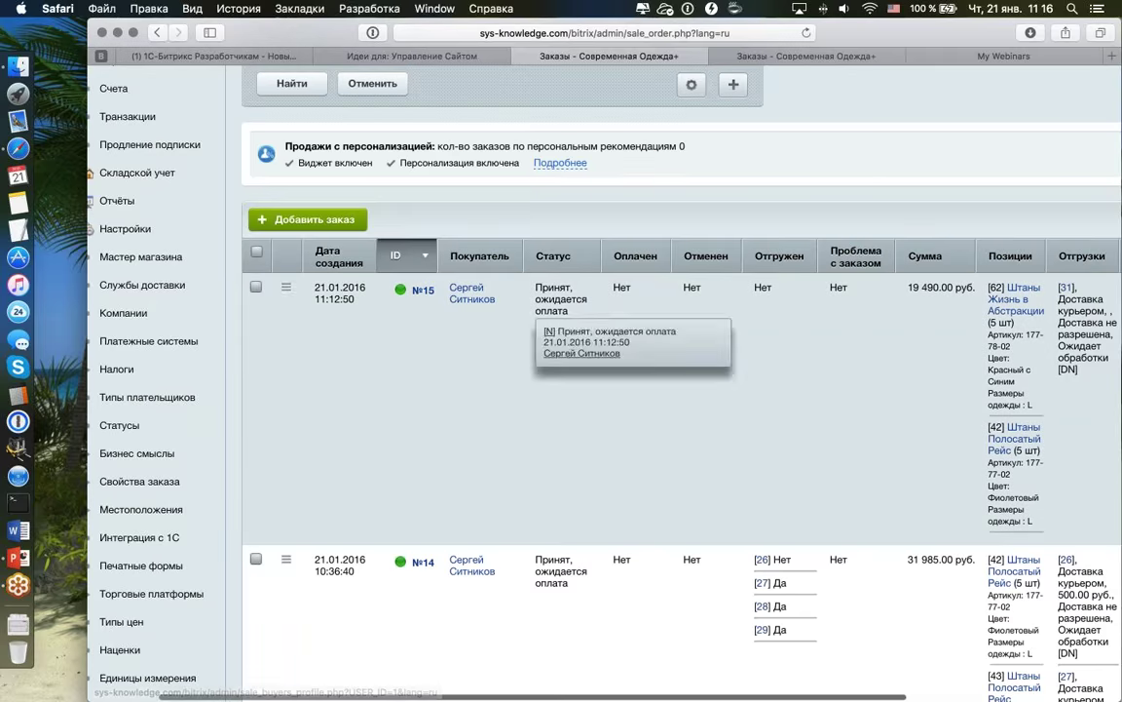
left_click(285, 286)
left_click(370, 310)
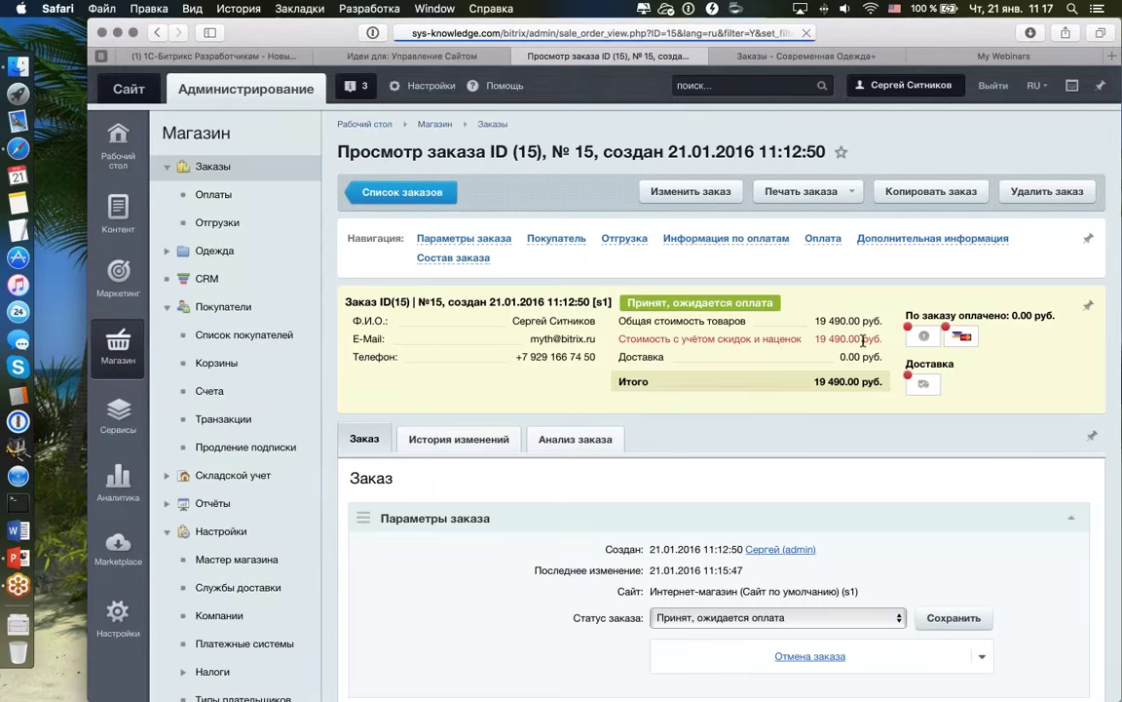
- Review the order's shipment statuses, its cash and bank card payments, and the product composition with totals
scroll(862, 340, "down", 10)
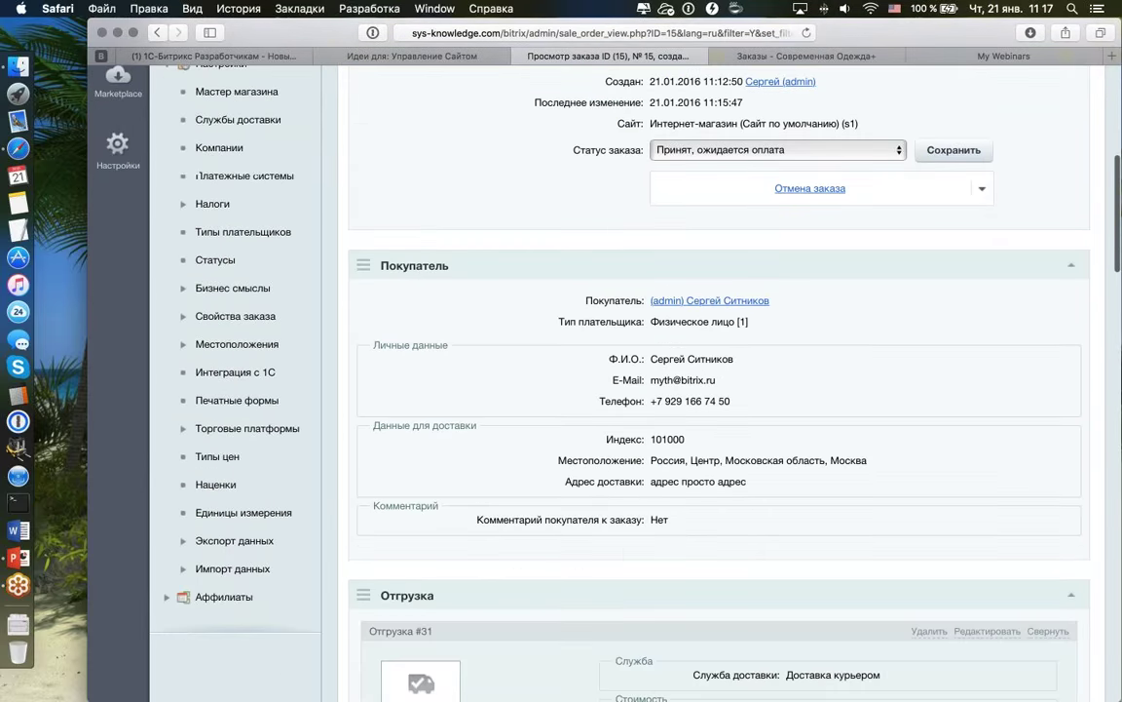
scroll(719, 390, "down", 12)
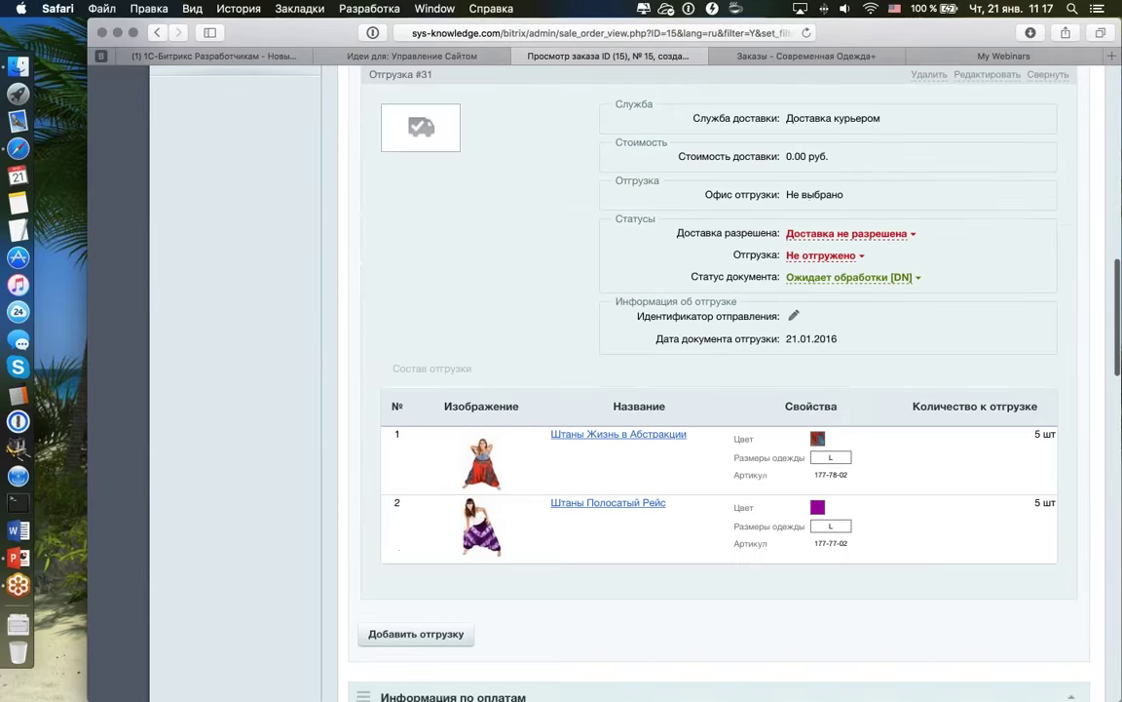
scroll(719, 389, "up", 2)
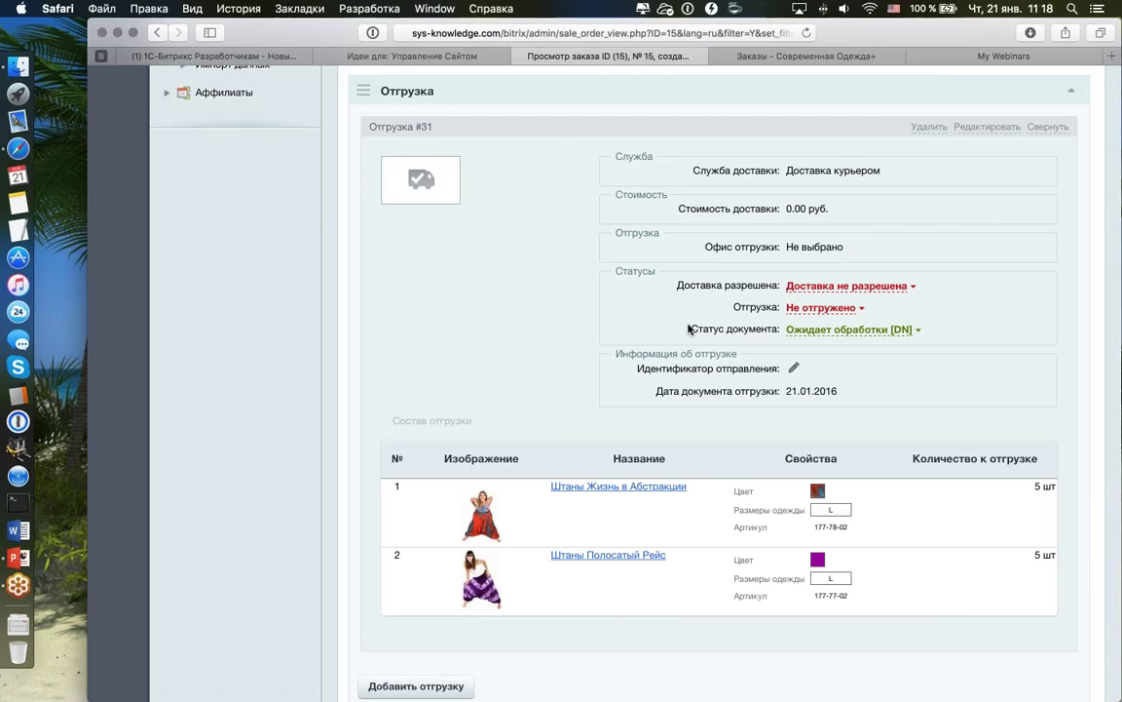
scroll(689, 329, "down", 15)
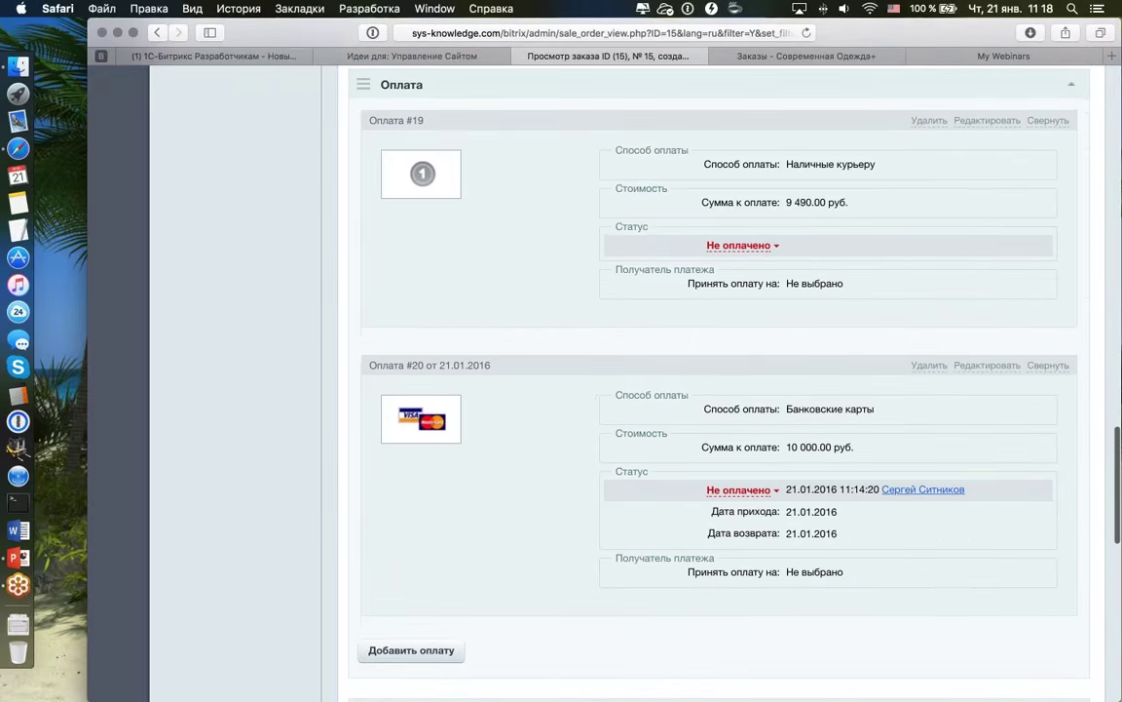
scroll(1003, 146, "up", 3)
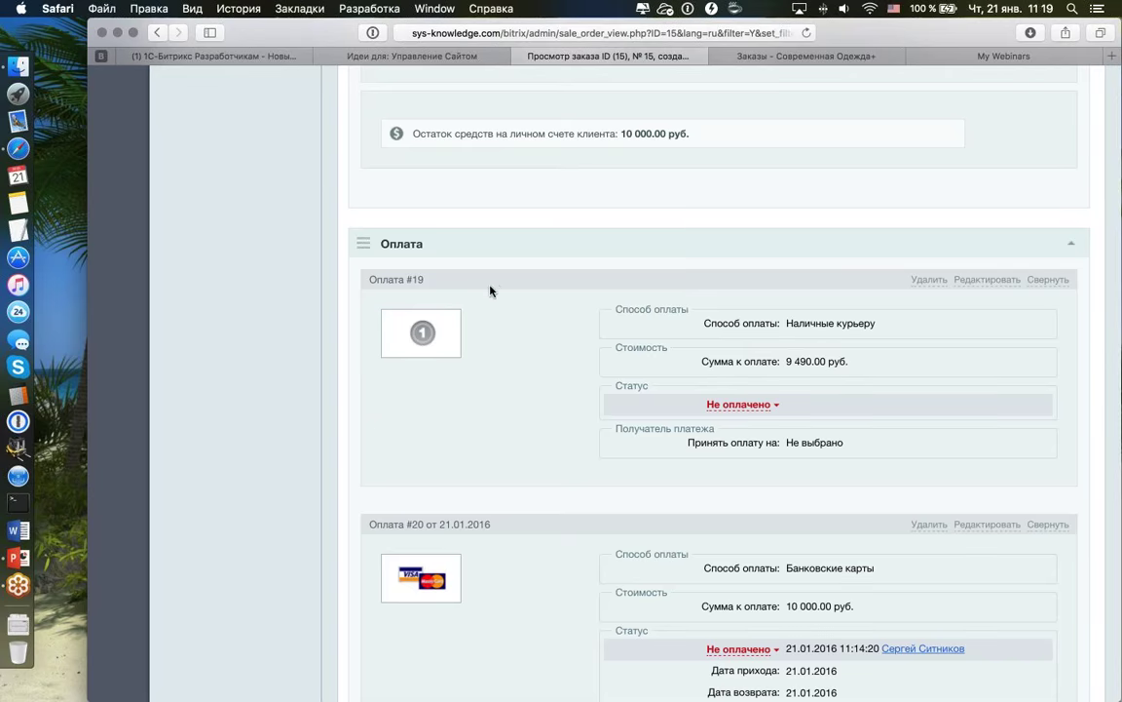
scroll(508, 260, "down", 3)
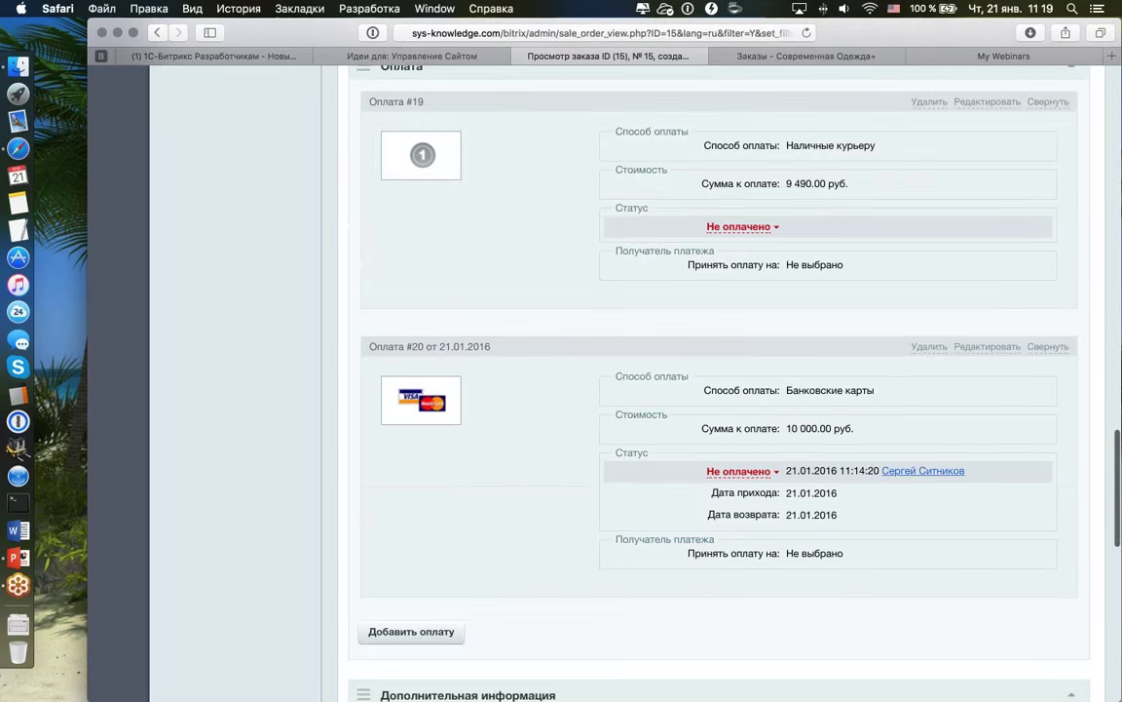
scroll(716, 389, "down", 15)
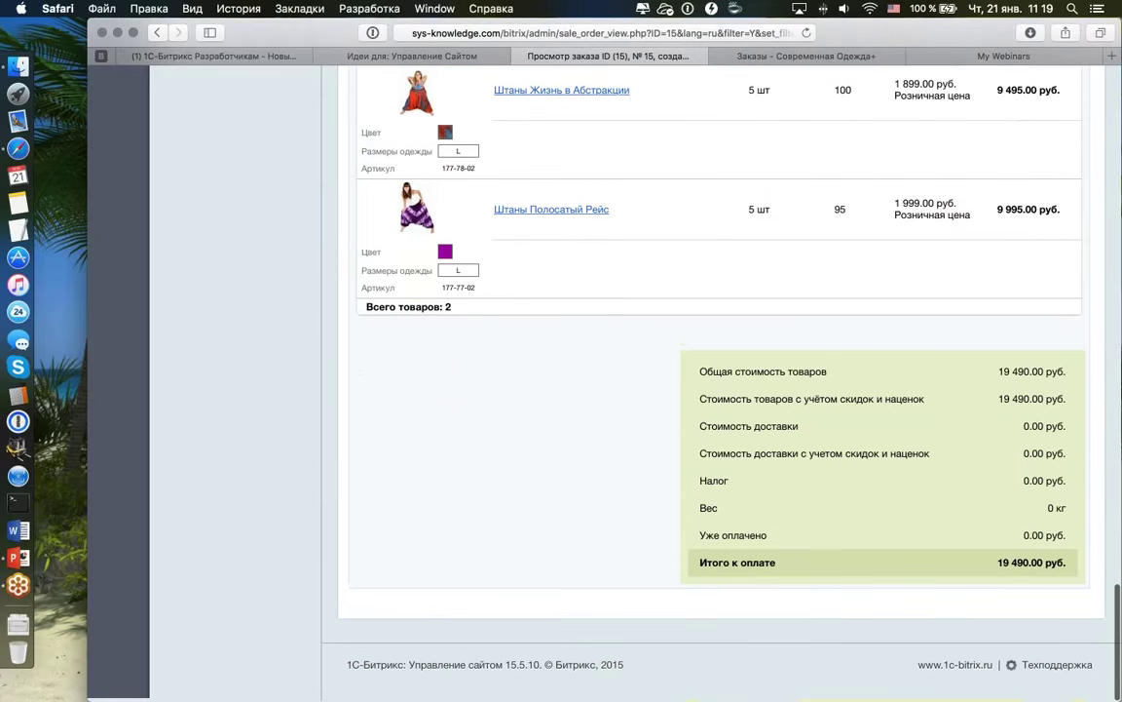
scroll(677, 343, "up", 2)
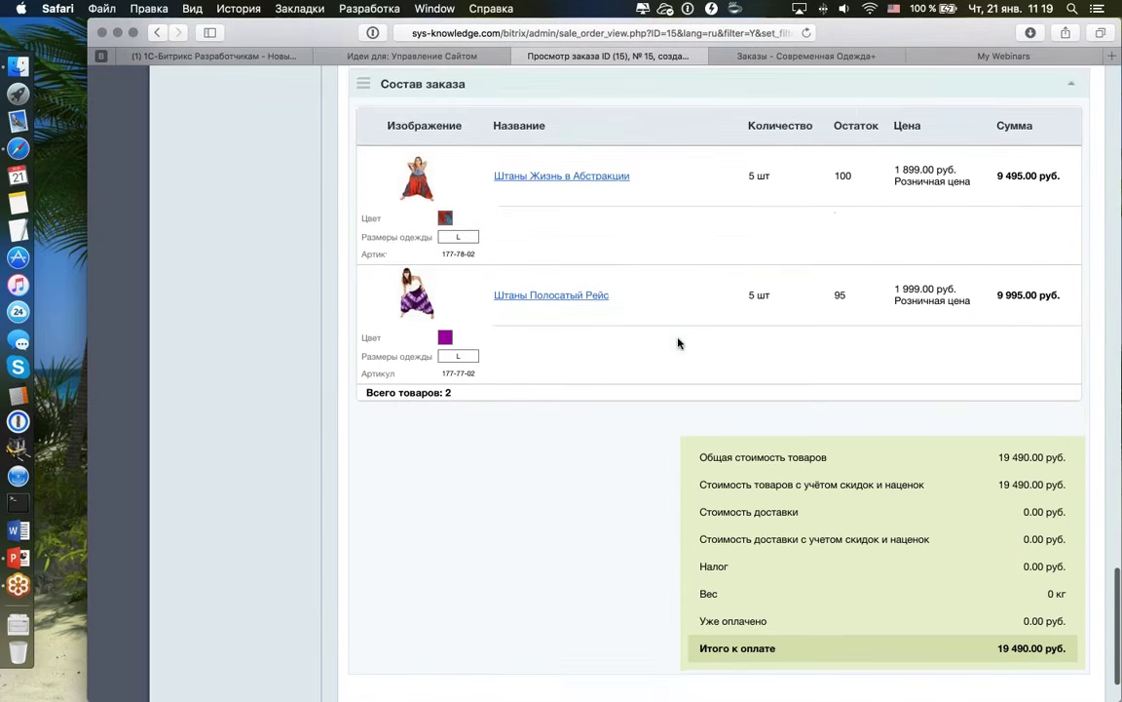
scroll(679, 343, "up", 5)
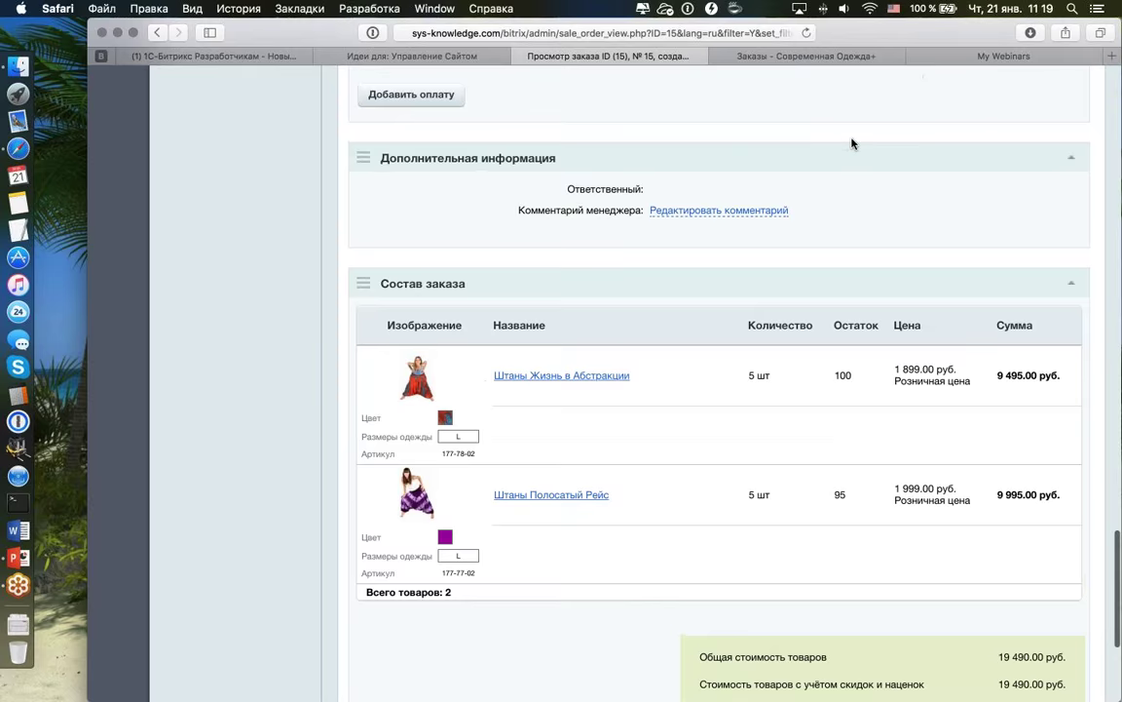
scroll(898, 279, "up", 3)
scroll(934, 306, "down", 10)
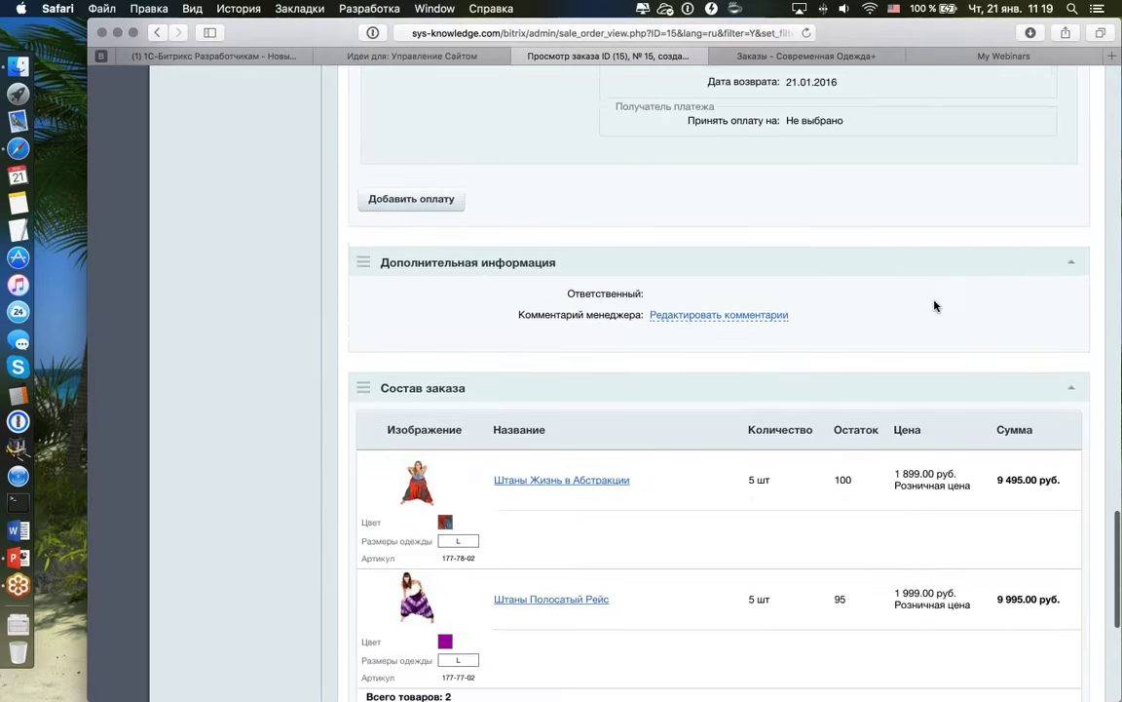
- Open the order for editing and go to its product composition
scroll(934, 306, "up", 20)
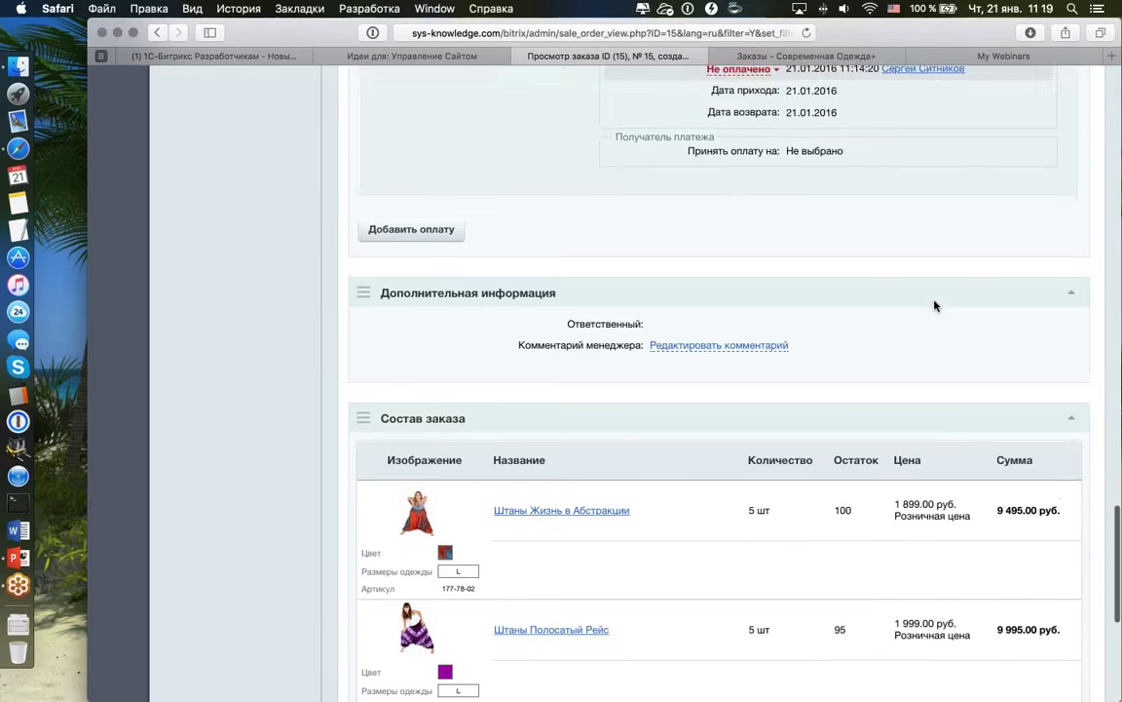
scroll(761, 294, "up", 10)
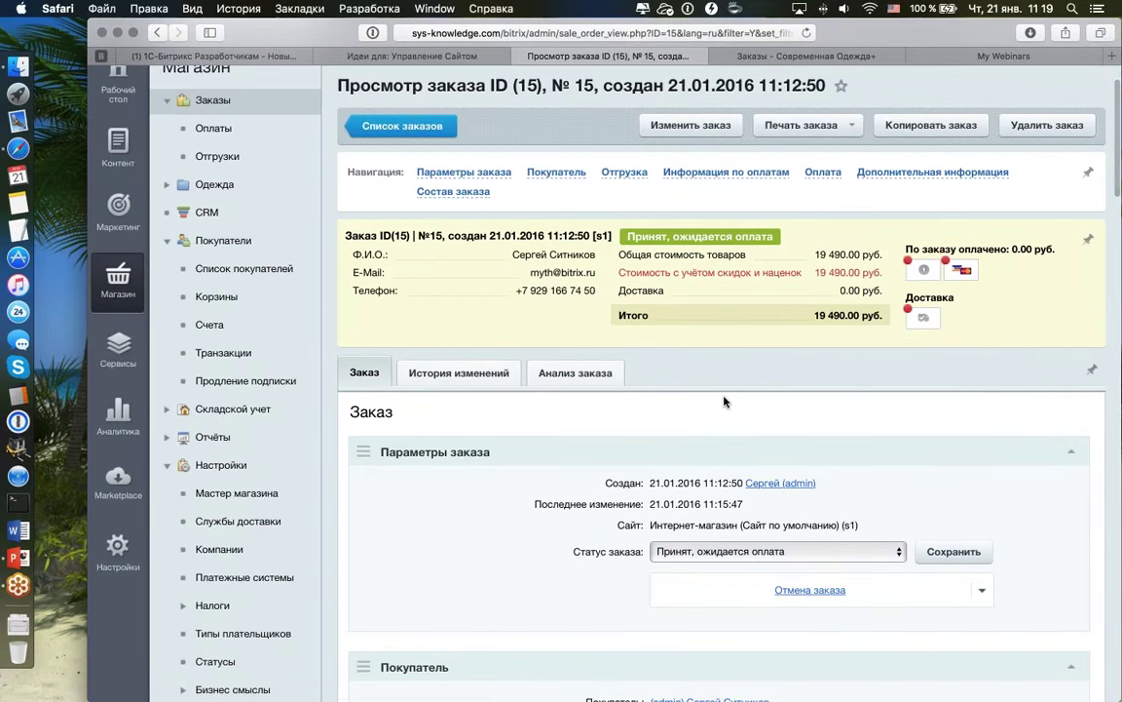
left_click(661, 130)
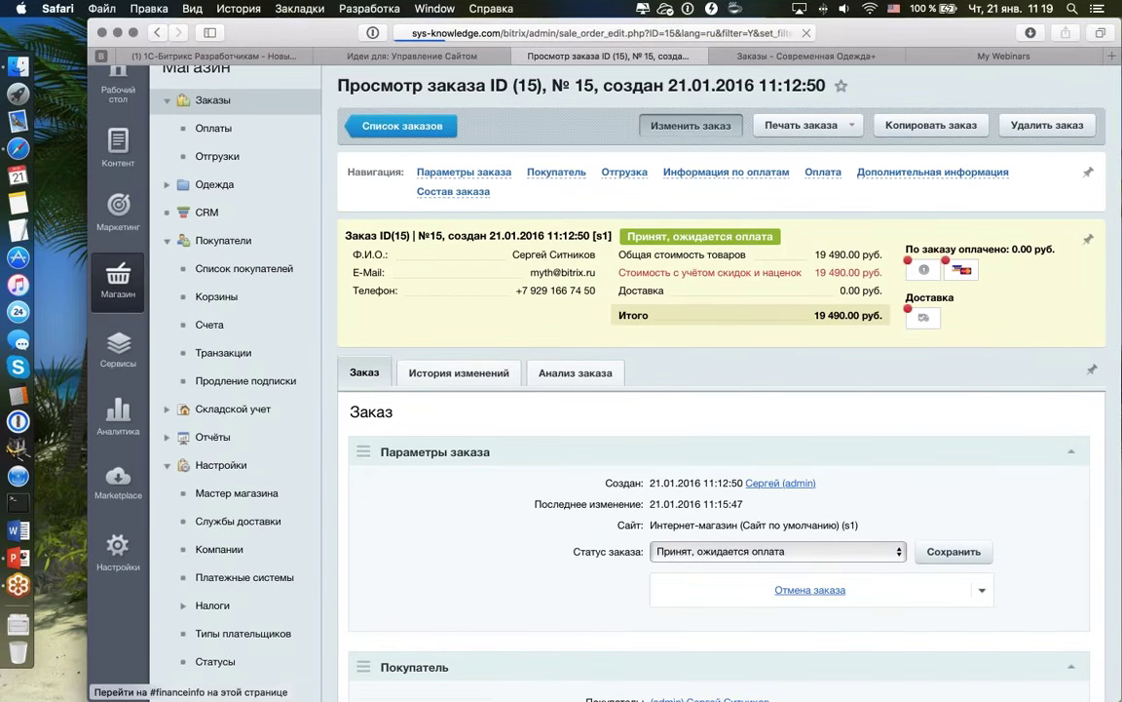
scroll(721, 390, "down", 5)
scroll(721, 390, "down", 20)
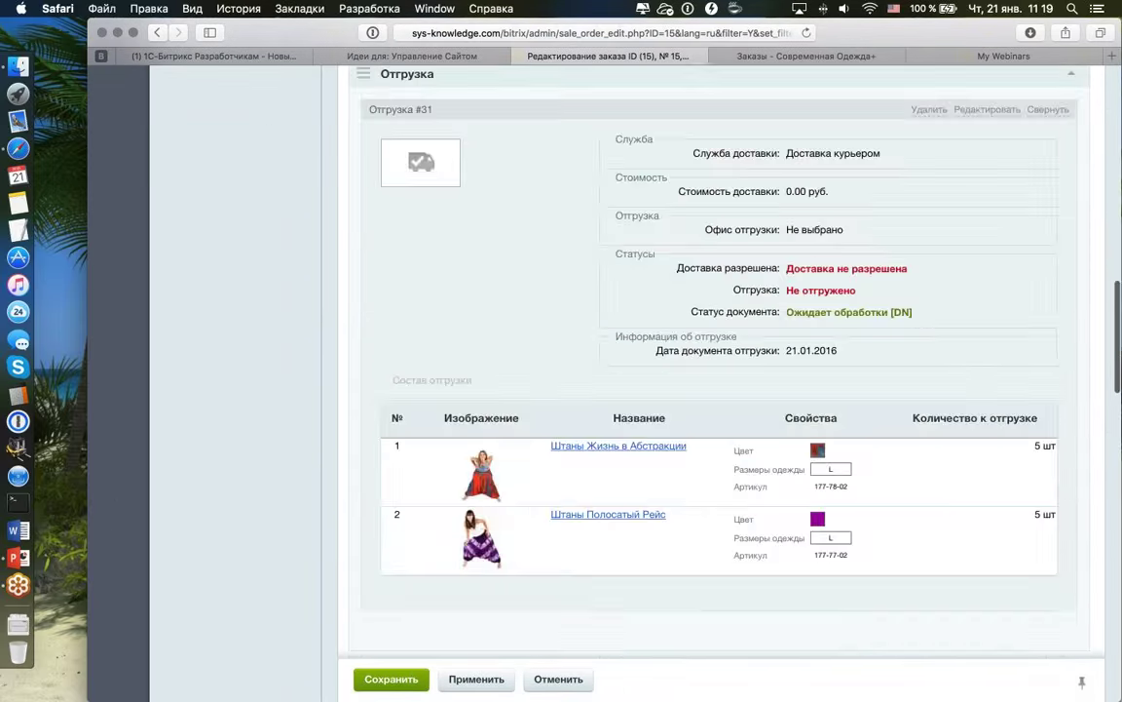
scroll(721, 390, "down", 15)
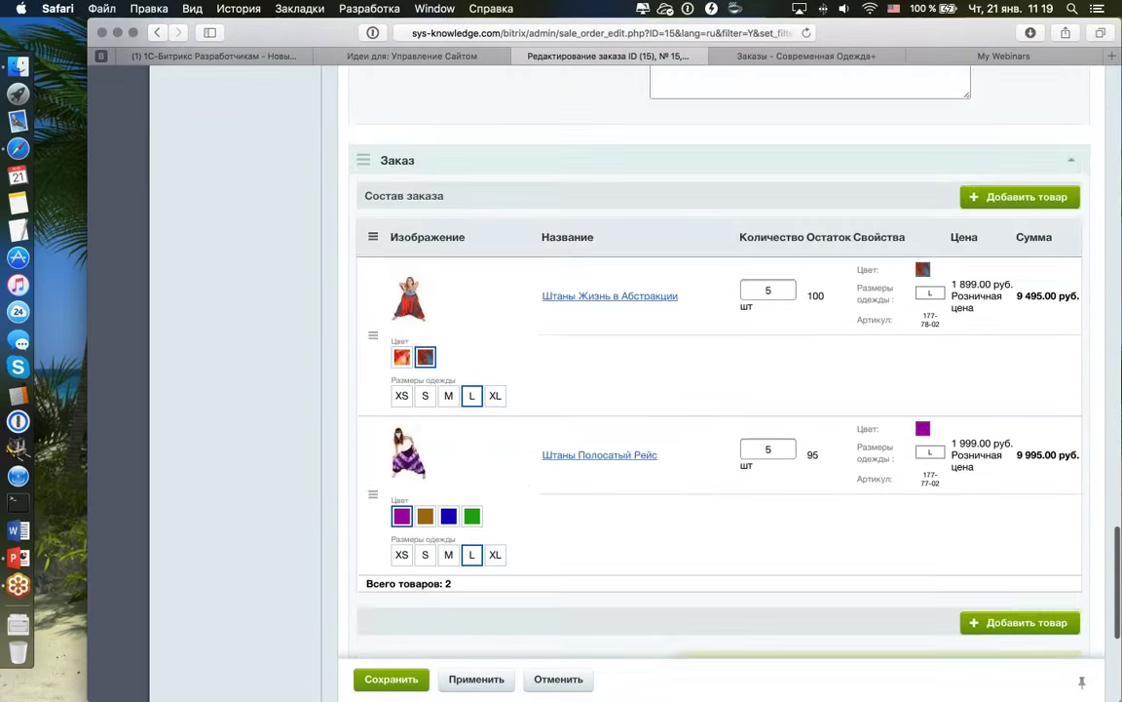
- Examine the editing form's product quantities, variants and prices, the manager's comment field and the bank card payment details
scroll(721, 390, "up", 5)
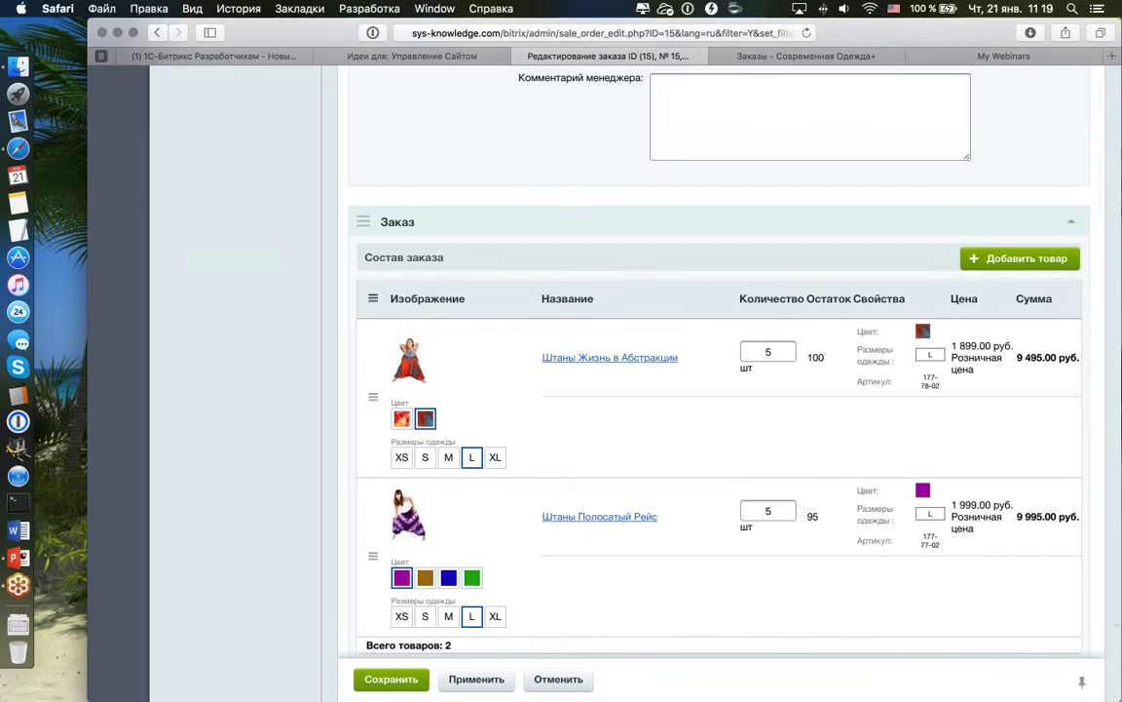
scroll(721, 390, "up", 3)
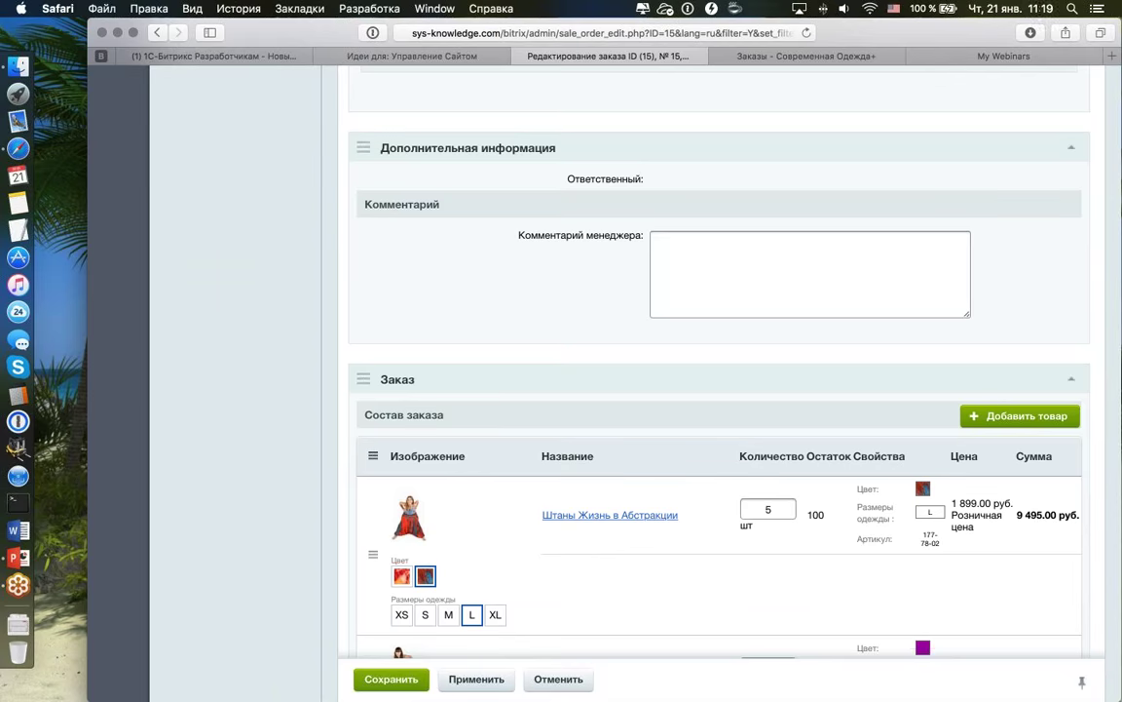
scroll(721, 390, "down", 2)
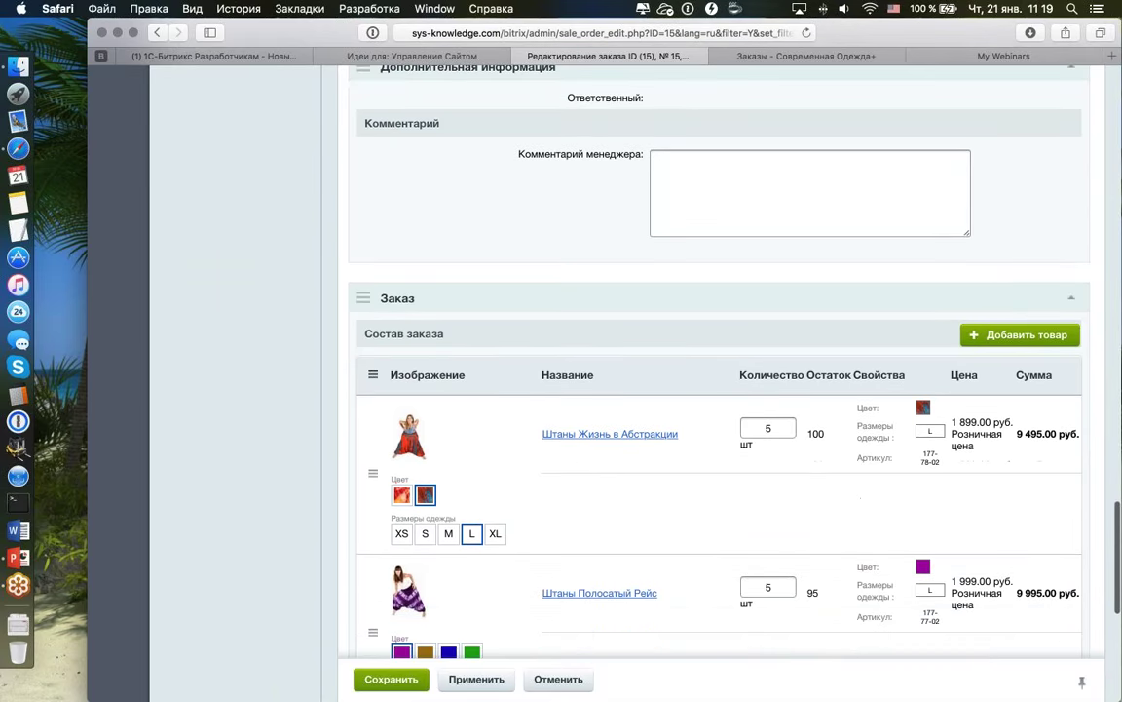
scroll(721, 389, "down", 3)
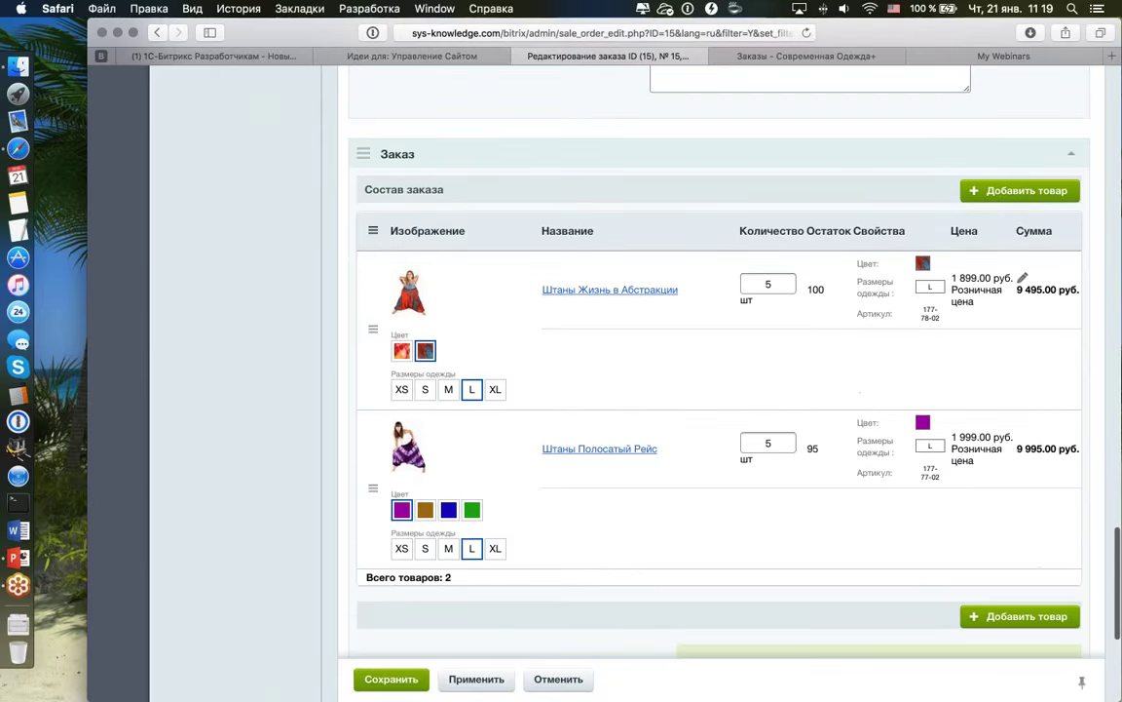
scroll(721, 390, "down", 4)
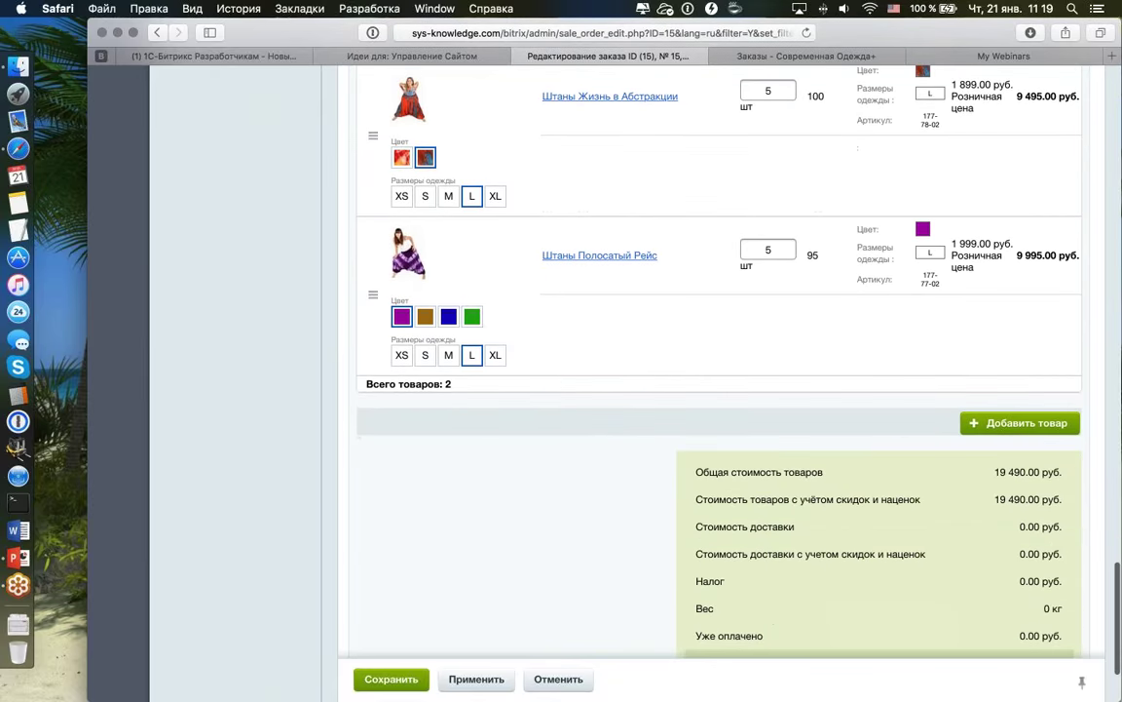
scroll(721, 390, "up", 5)
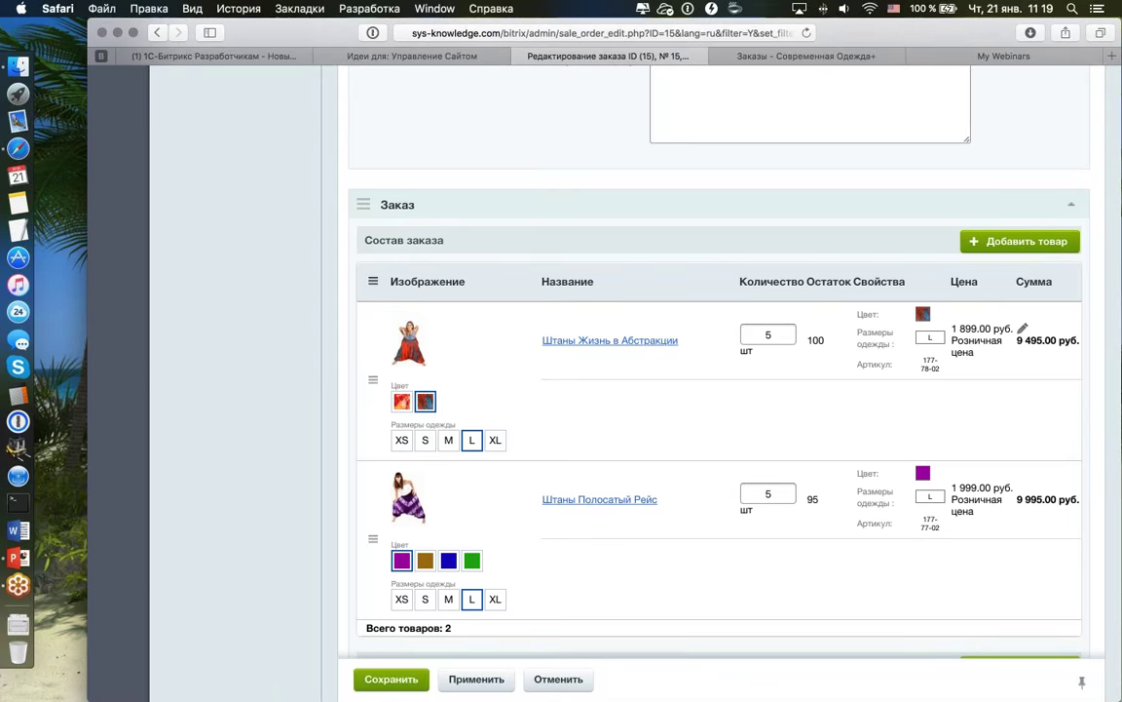
scroll(721, 389, "down", 1)
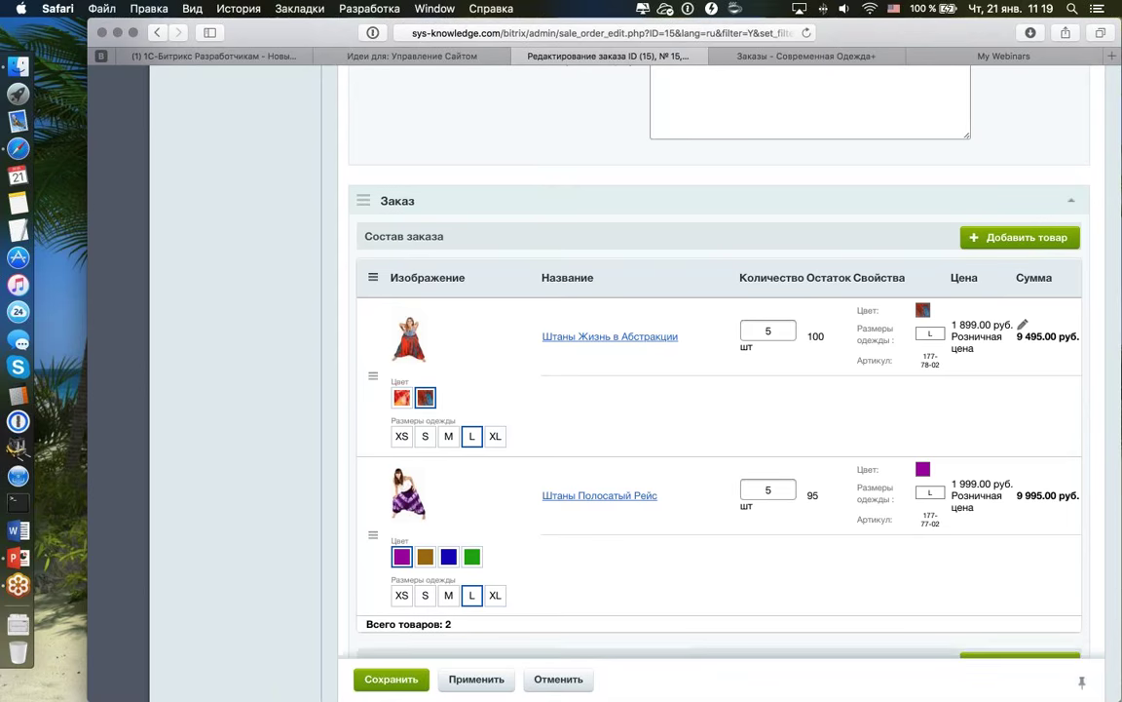
scroll(721, 390, "up", 5)
scroll(721, 390, "up", 4)
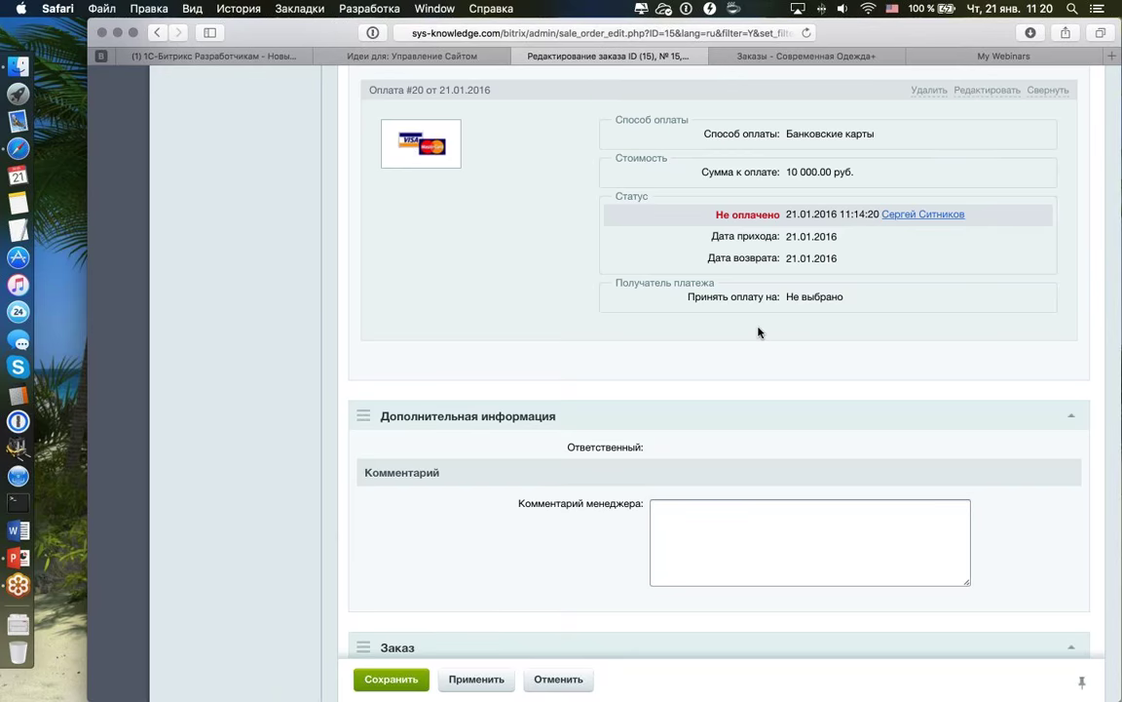
scroll(787, 349, "down", 3)
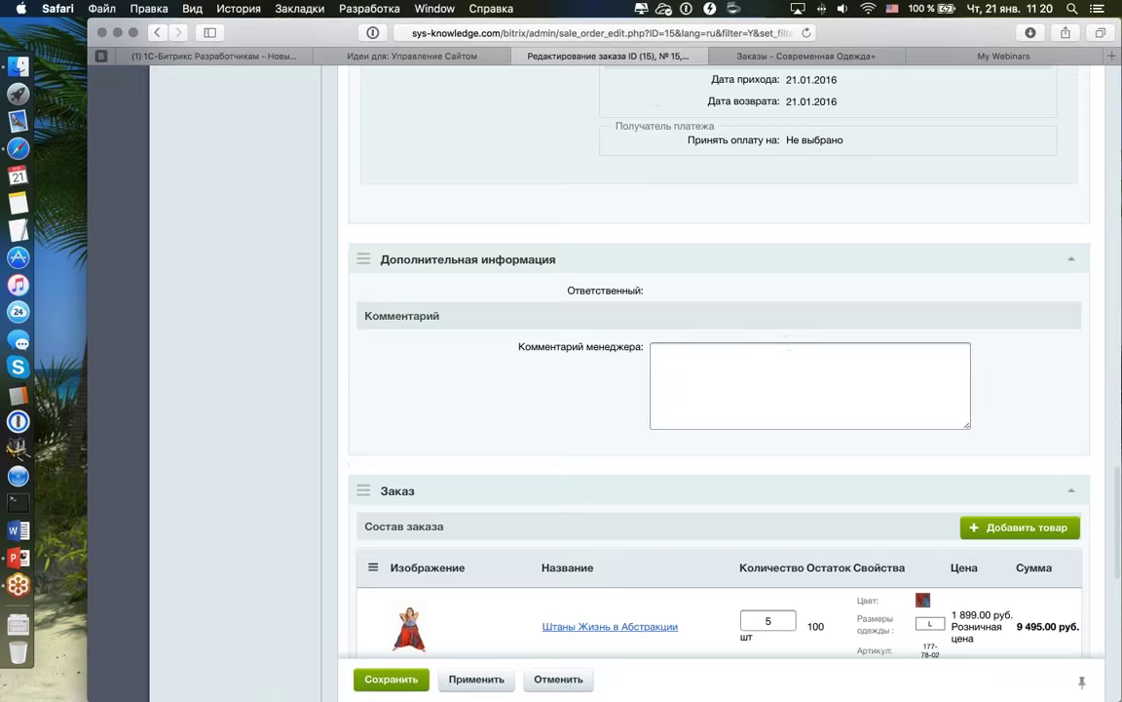
scroll(786, 349, "down", 7)
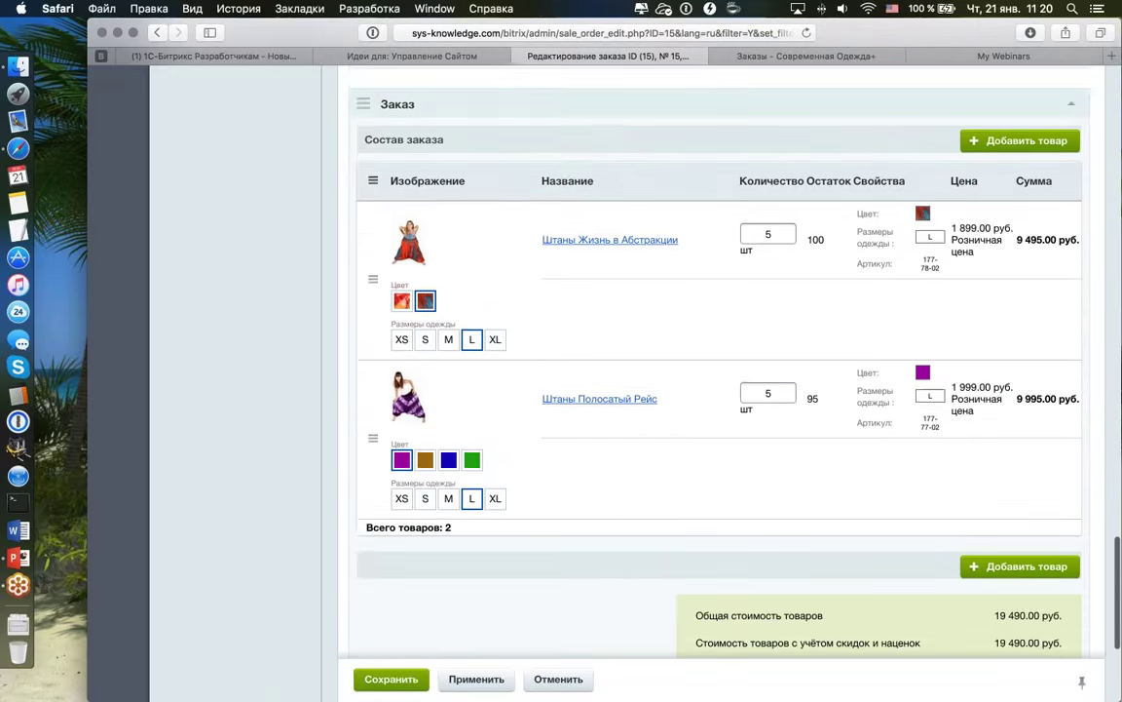
- Review the order's product composition, manager's comment section and cost totals in the editing form
scroll(486, 482, "up", 3)
scroll(485, 482, "down", 7)
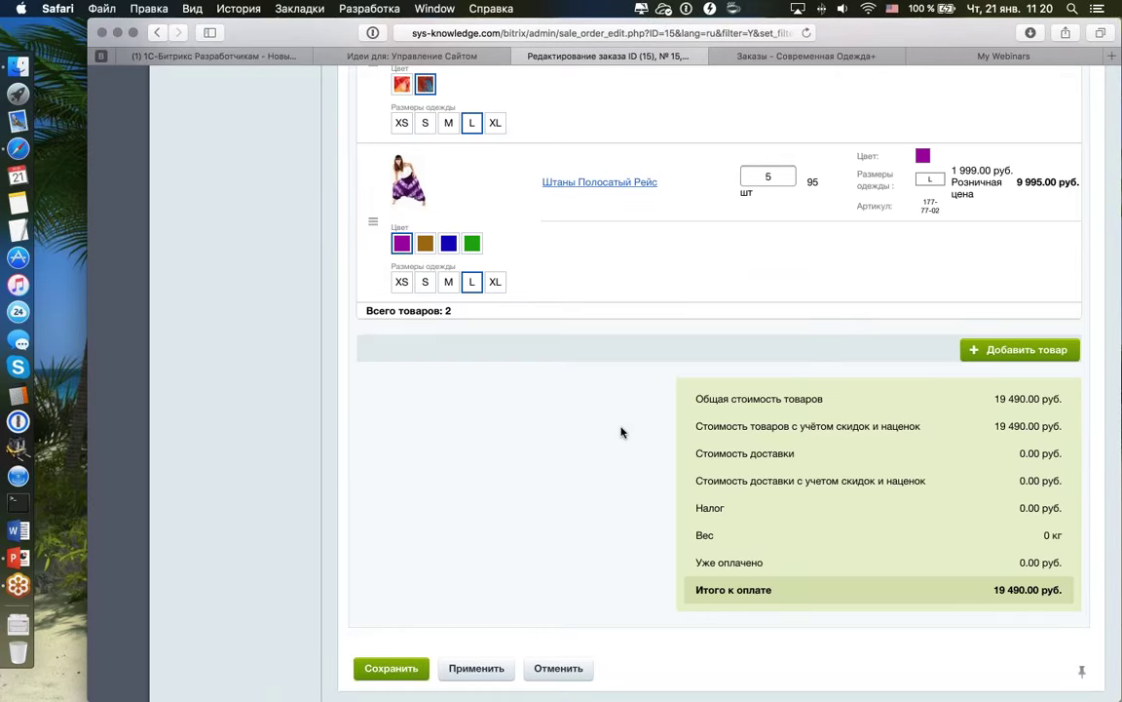
scroll(622, 432, "up", 10)
scroll(621, 431, "down", 3)
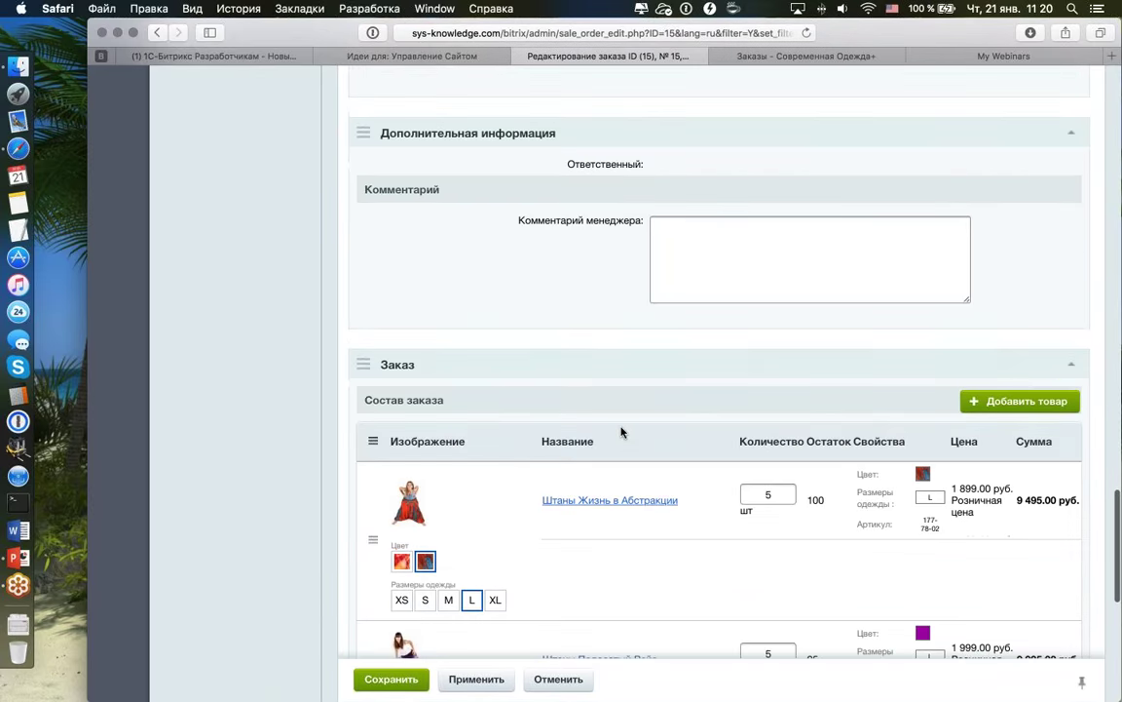
scroll(656, 426, "down", 3)
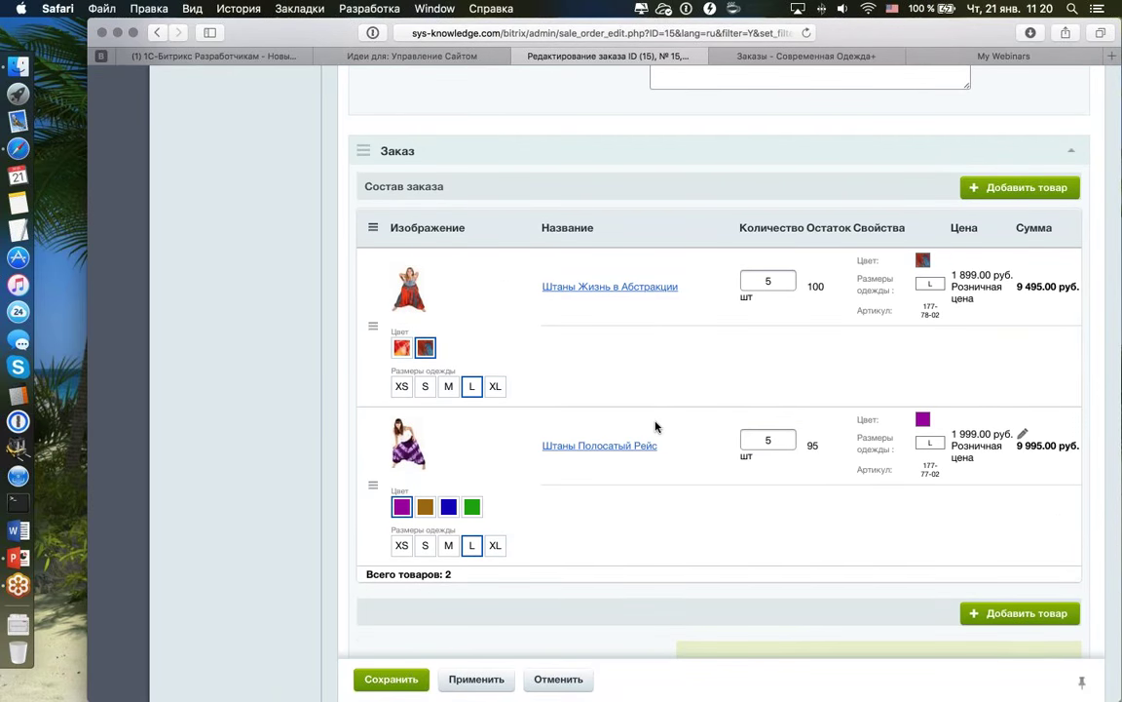
scroll(655, 425, "down", 1)
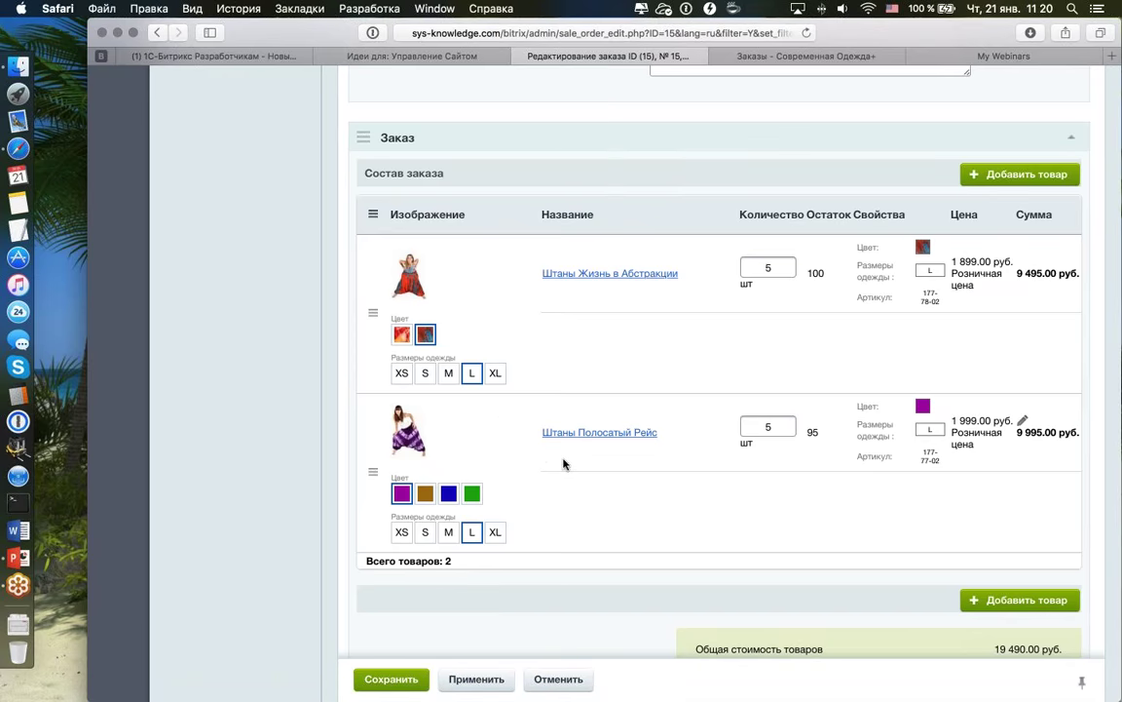
- Look through the shop's section list for the product discount settings
scroll(600, 431, "up", 15)
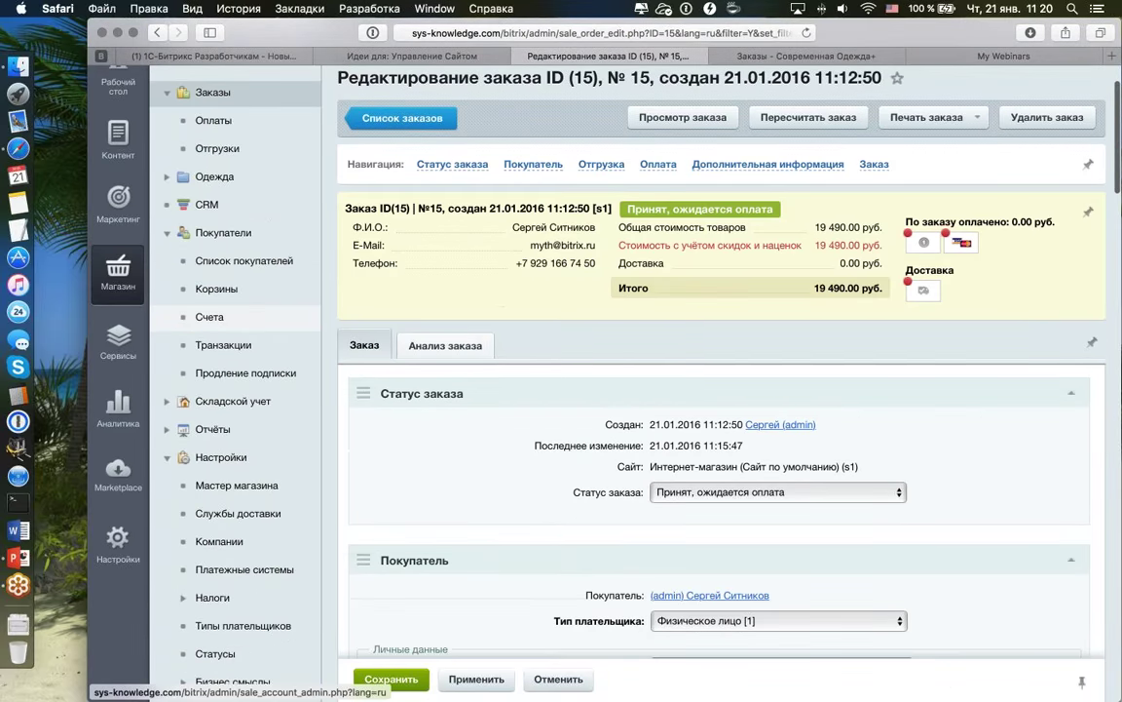
scroll(243, 399, "down", 2)
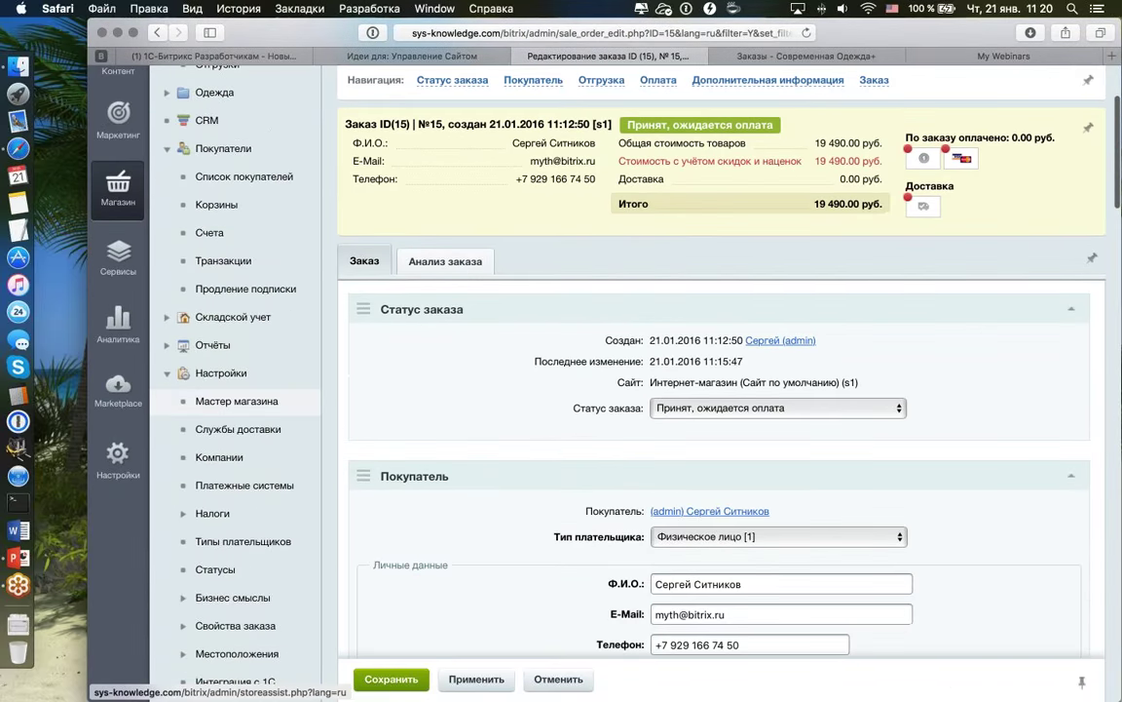
scroll(293, 451, "down", 1)
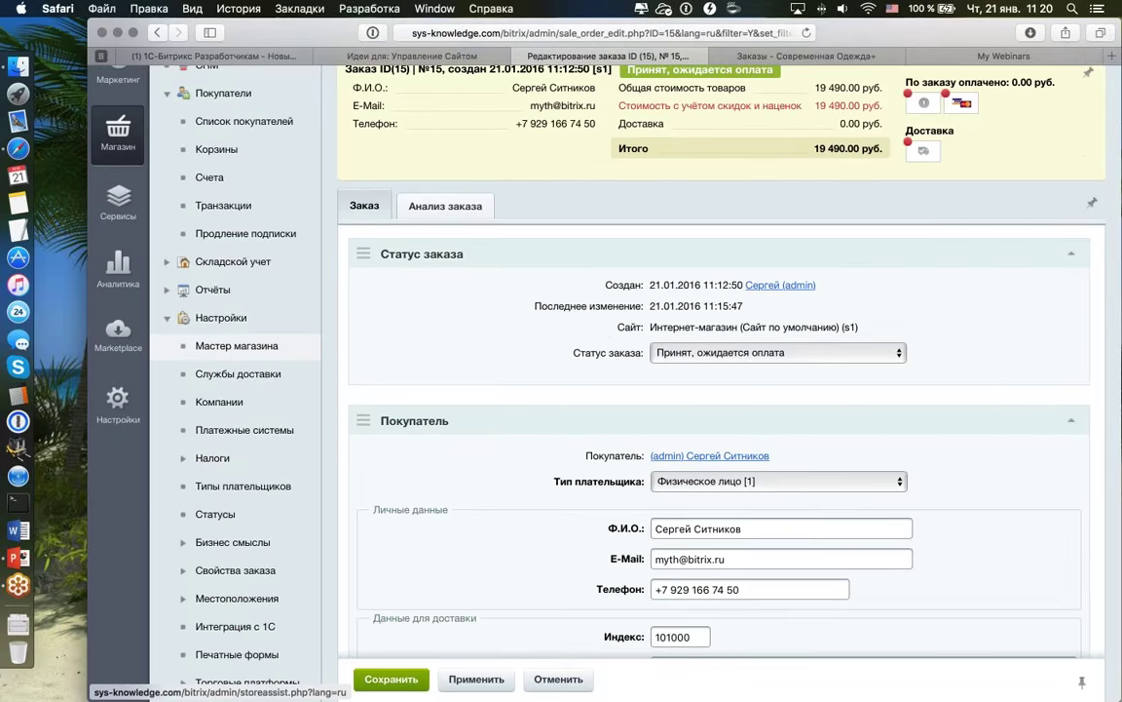
scroll(244, 350, "up", 4)
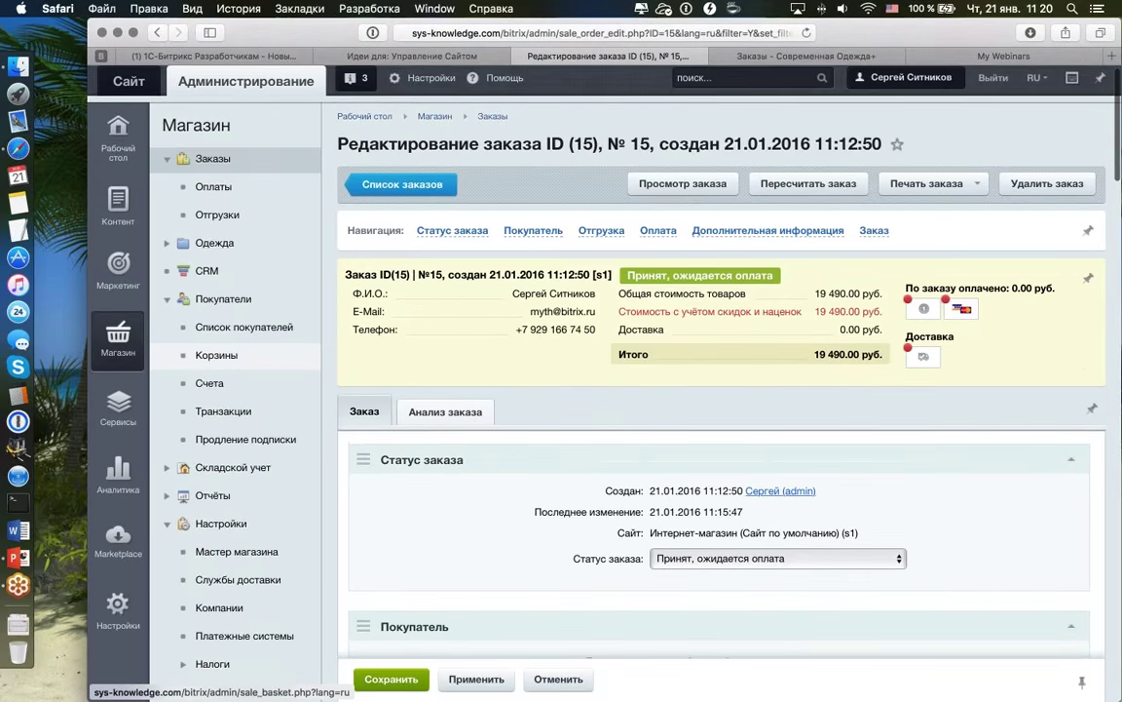
scroll(224, 354, "down", 6)
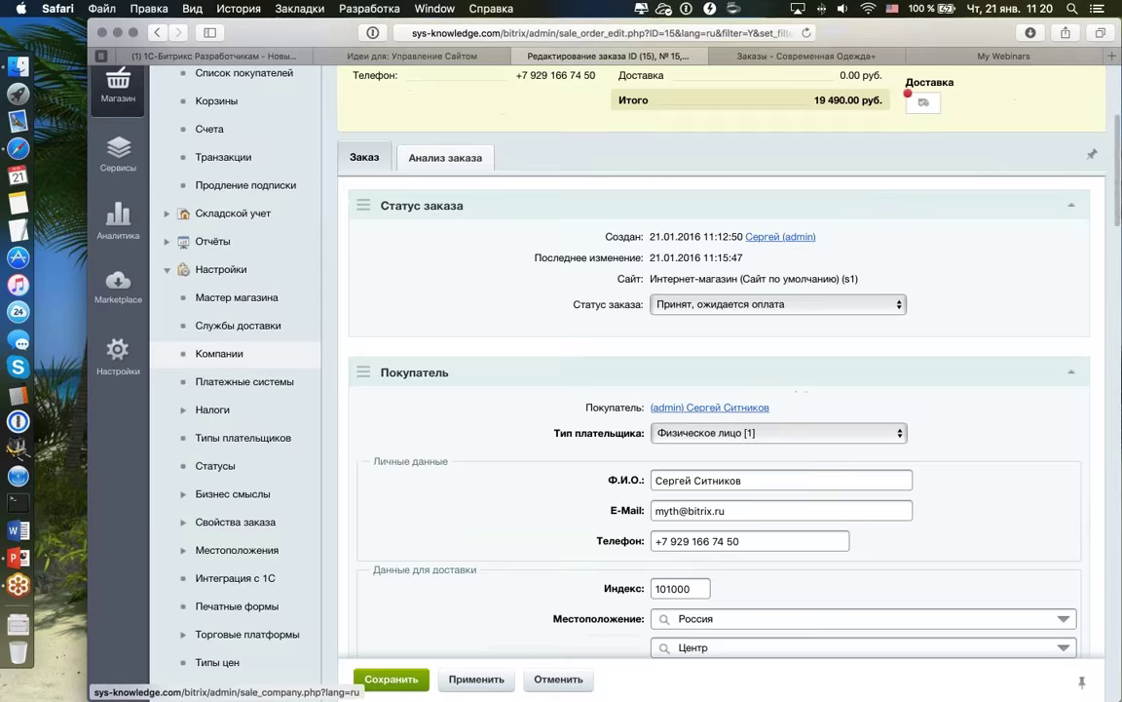
scroll(224, 351, "down", 3)
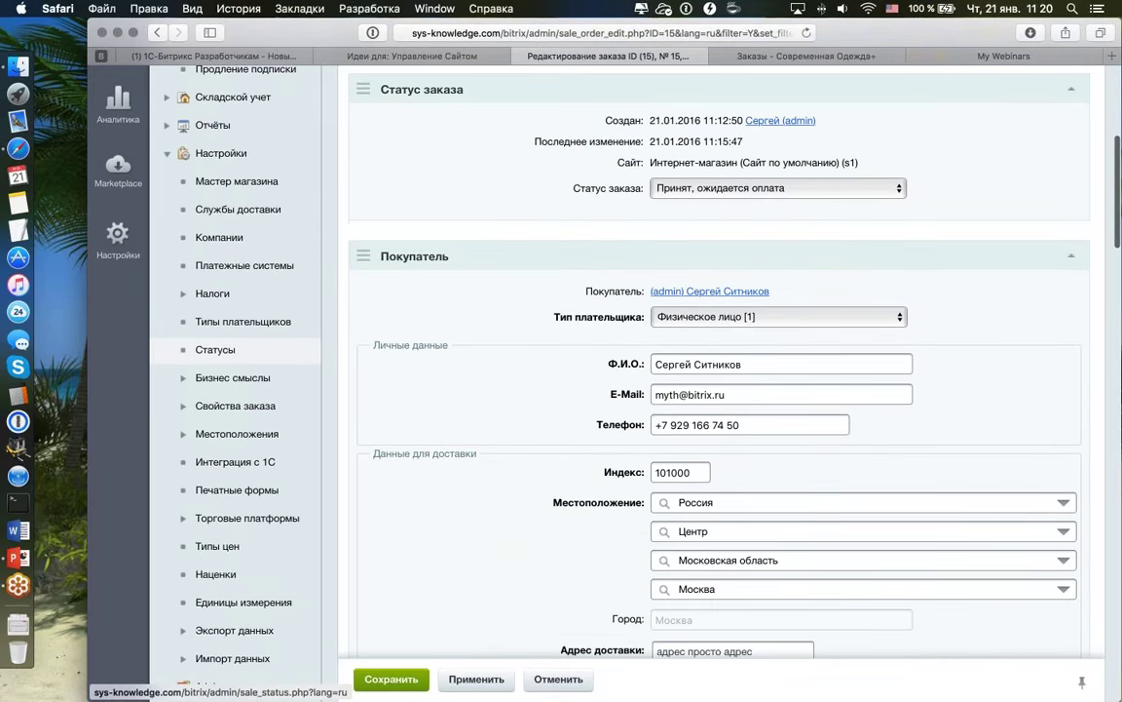
scroll(224, 346, "down", 2)
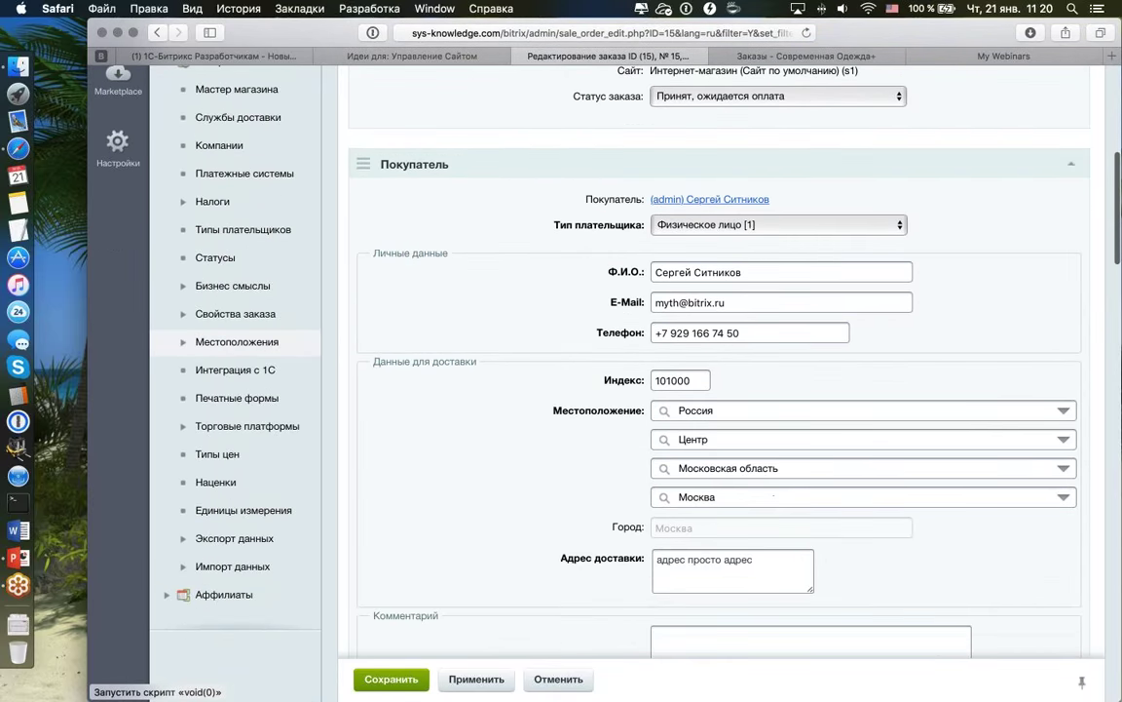
scroll(224, 346, "up", 8)
- Go to the marketing section's product marketing and open the list of product discounts (Скидки на товар)
mouse_move(118, 141)
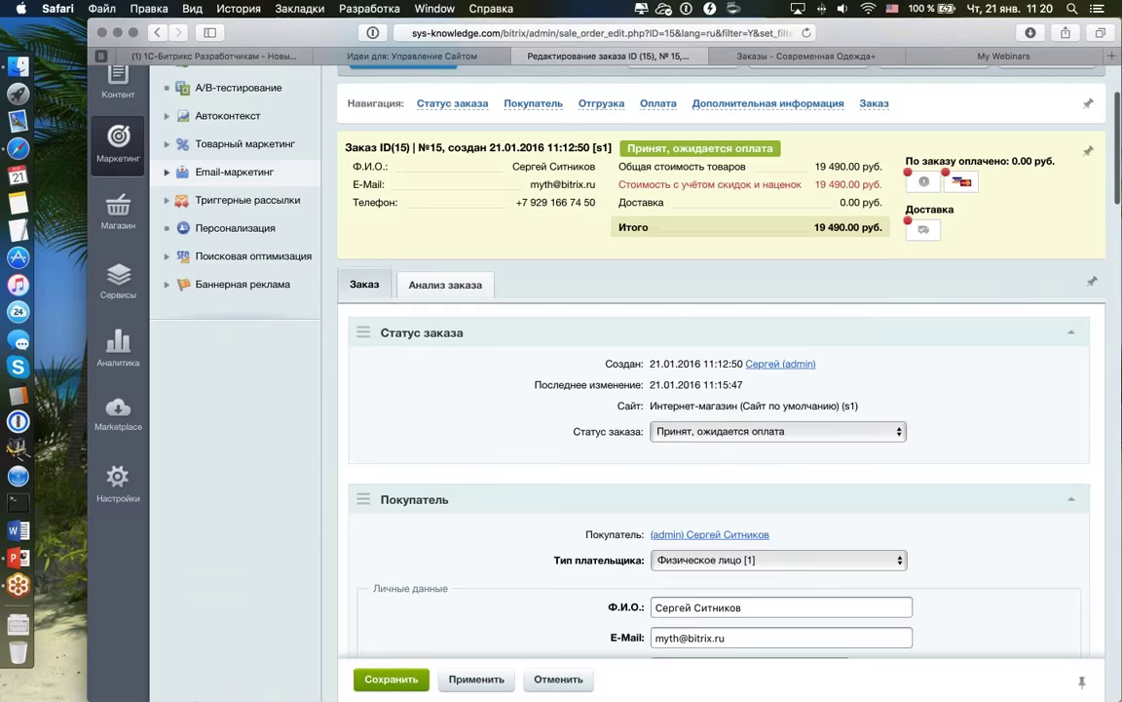
scroll(164, 316, "up", 3)
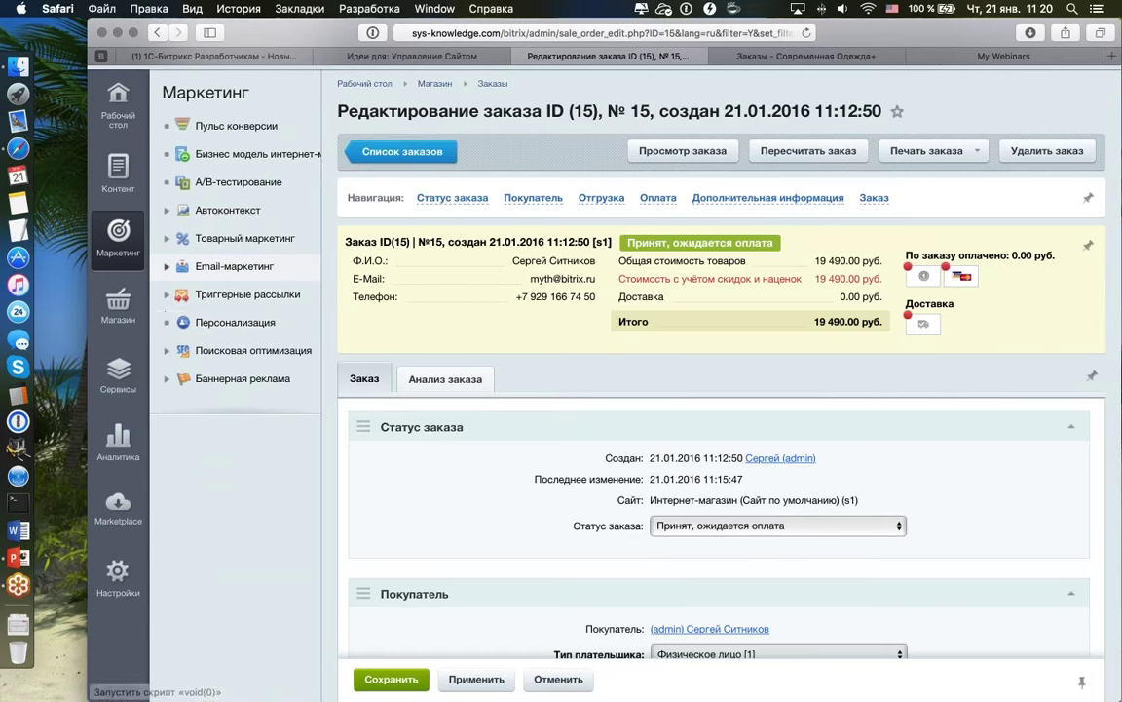
left_click(224, 239)
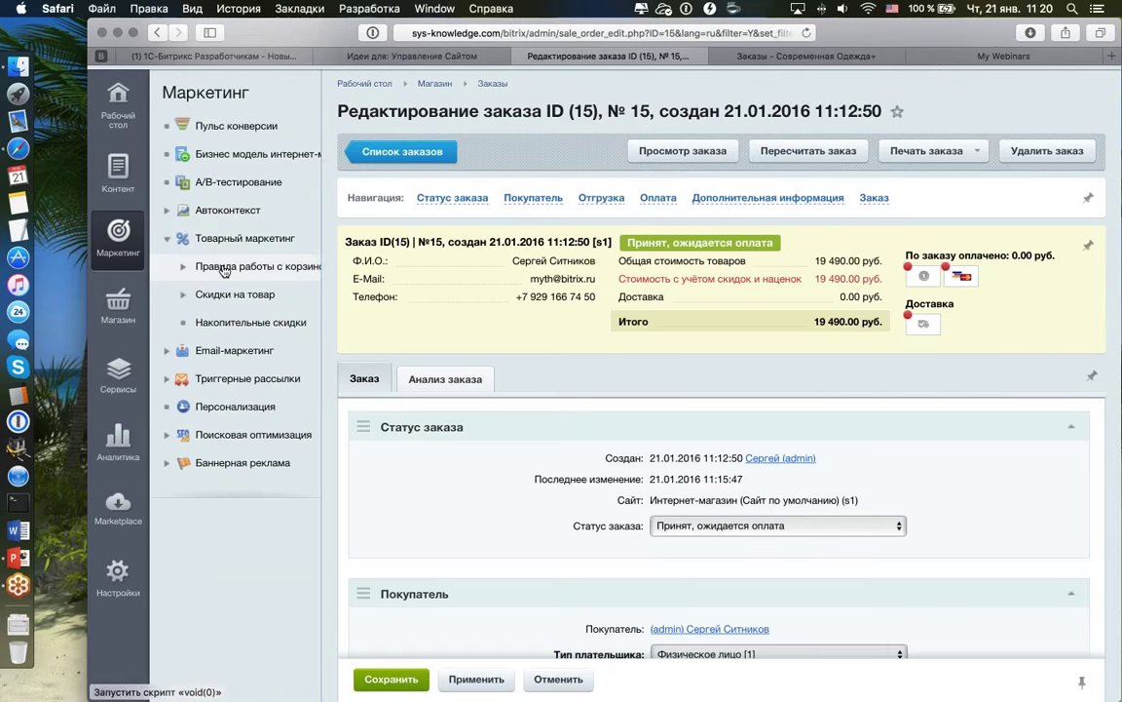
left_click(287, 295)
left_click(267, 324)
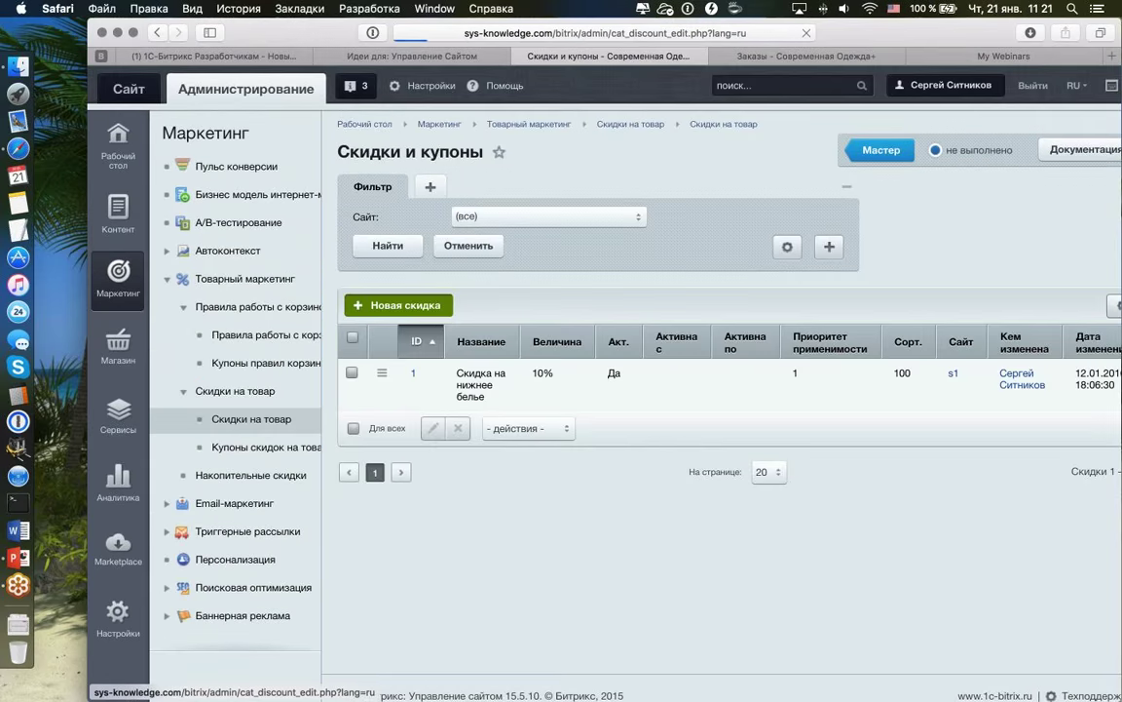
- Create a new product discount named "все" with a value of 50 percent
left_click(419, 303)
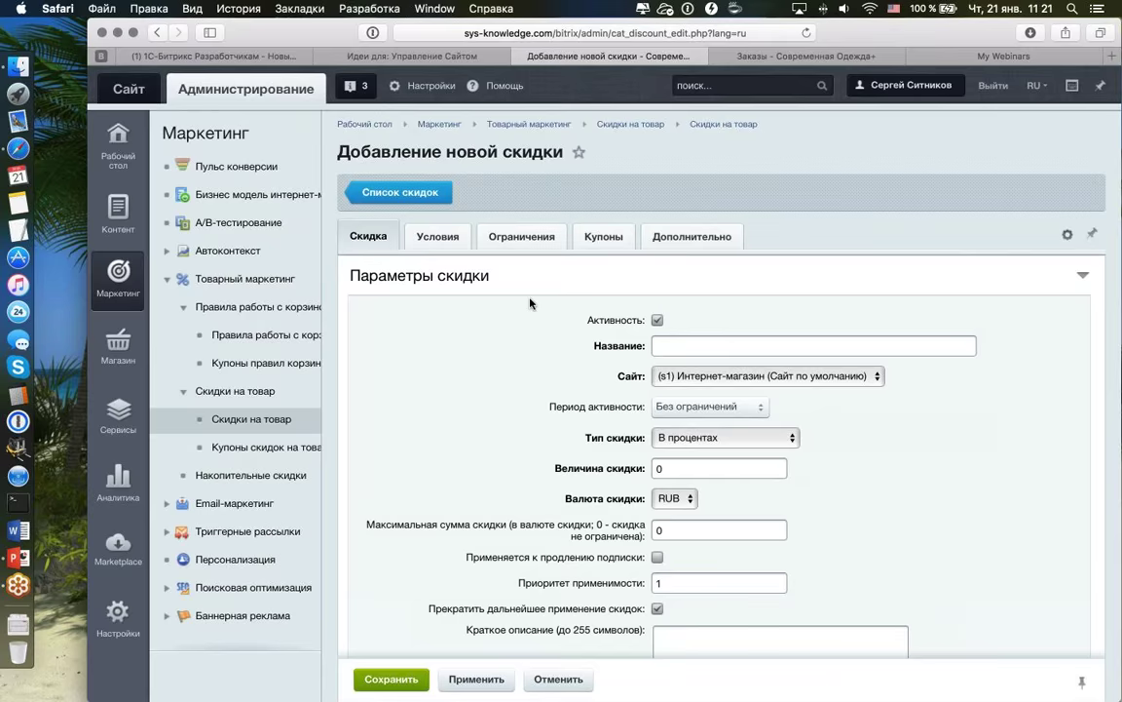
scroll(557, 299, "down", 2)
type("dc")
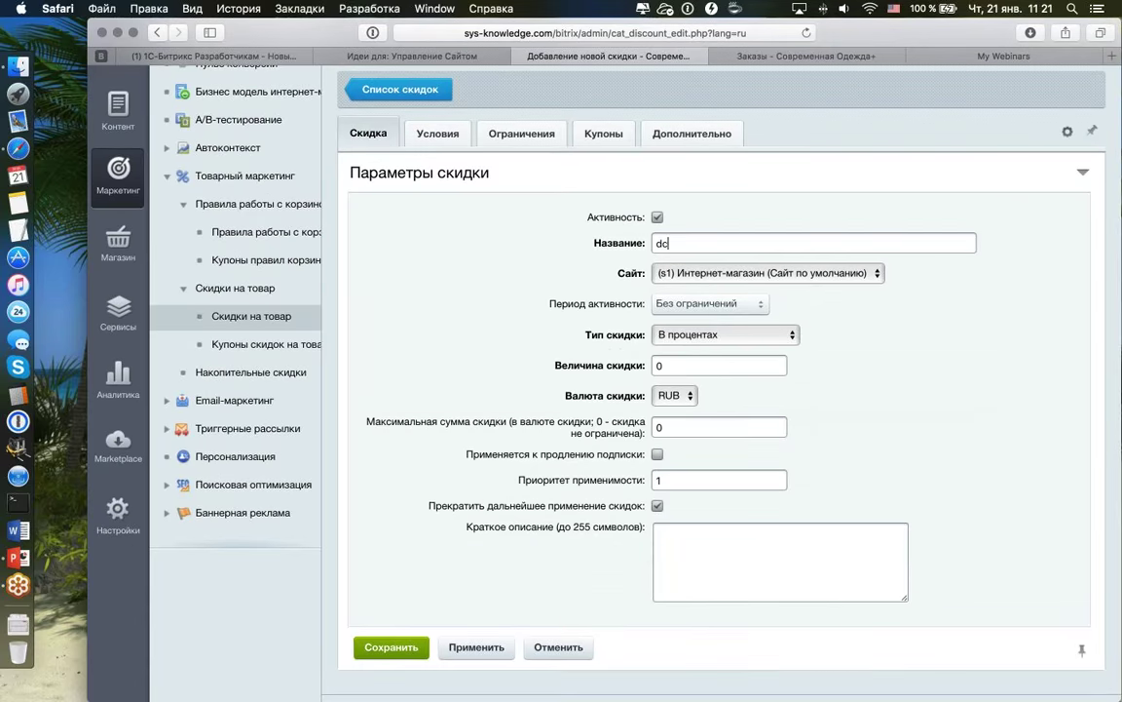
key("BackSpace")
key("BackSpace")
key("ctrl+space")
type("все")
key("Tab")
type("50")
scroll(831, 385, "down", 2)
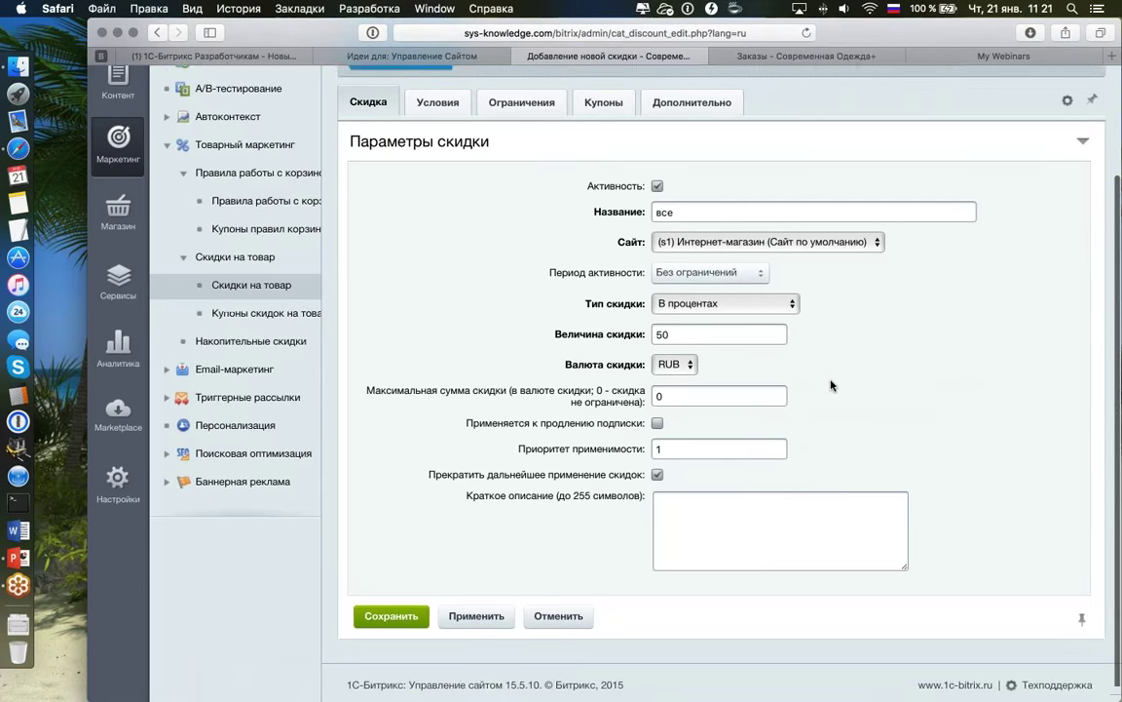
- Add a discount condition requiring the product (Товар) to equal "Штаны Полосатый Рейс" from the Штаны category
left_click(437, 88)
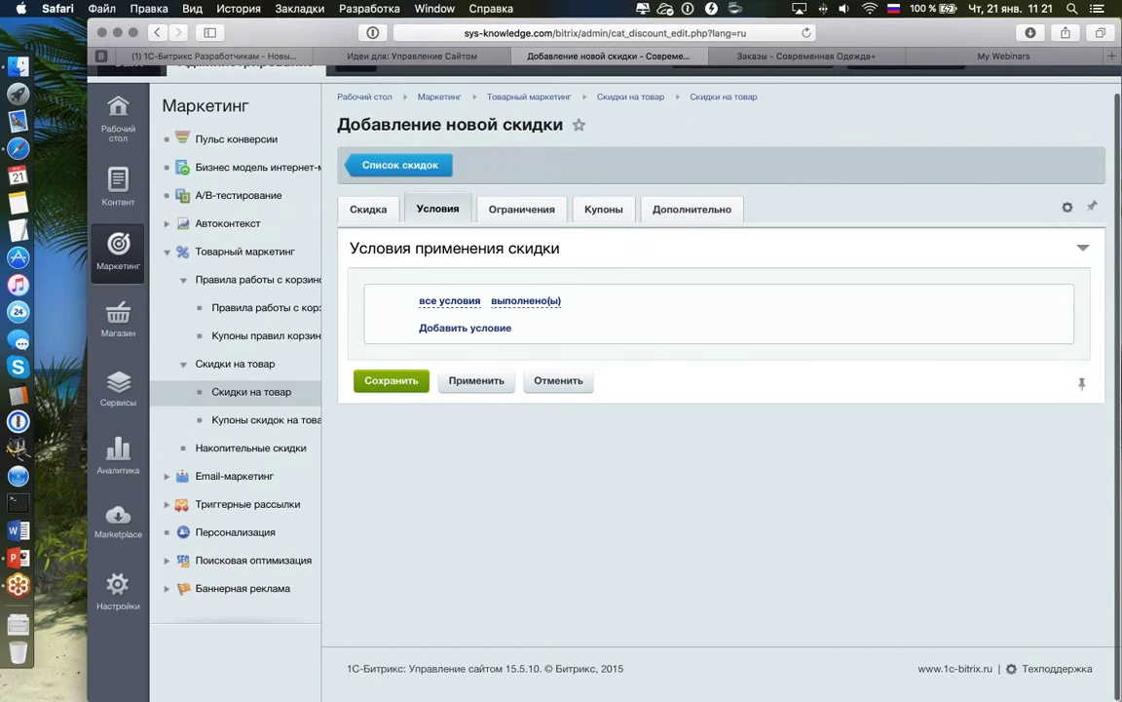
left_click(465, 328)
left_click(516, 329)
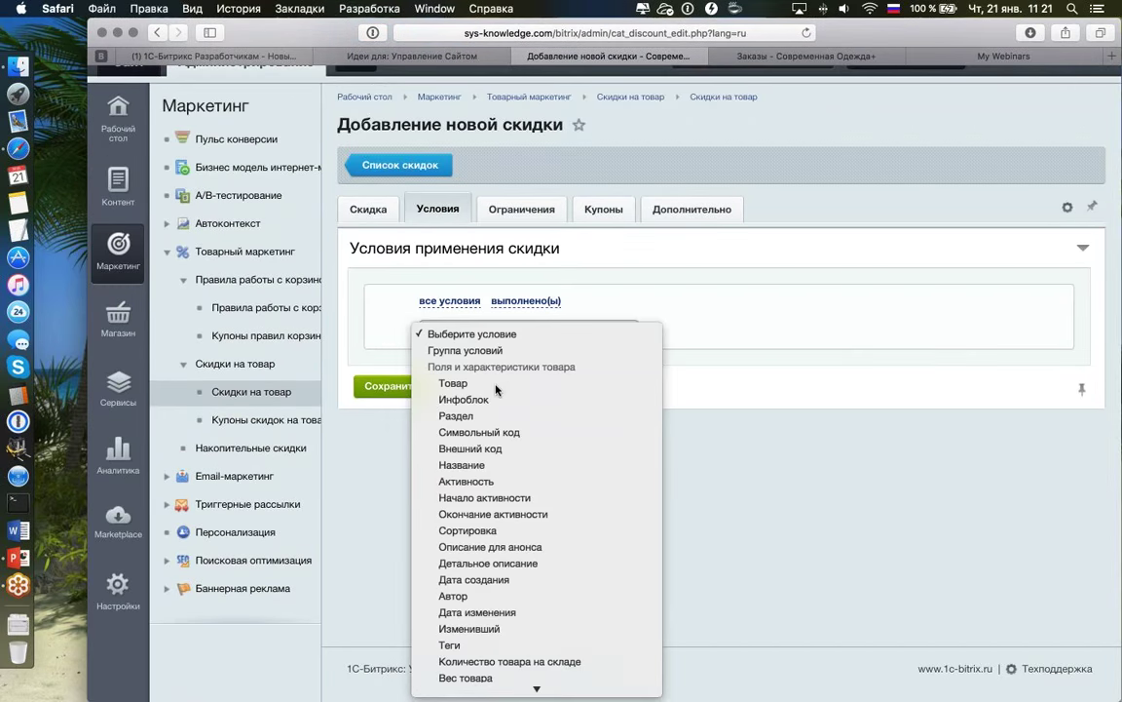
left_click(456, 384)
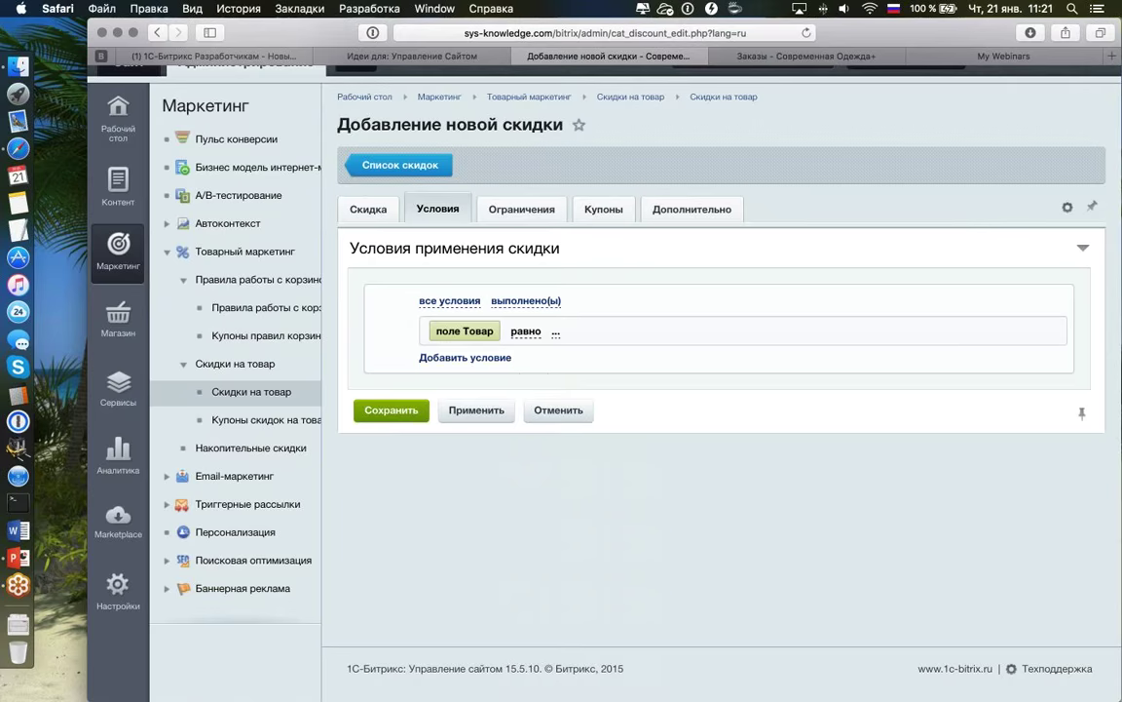
left_click(555, 333)
scroll(687, 489, "down", 3)
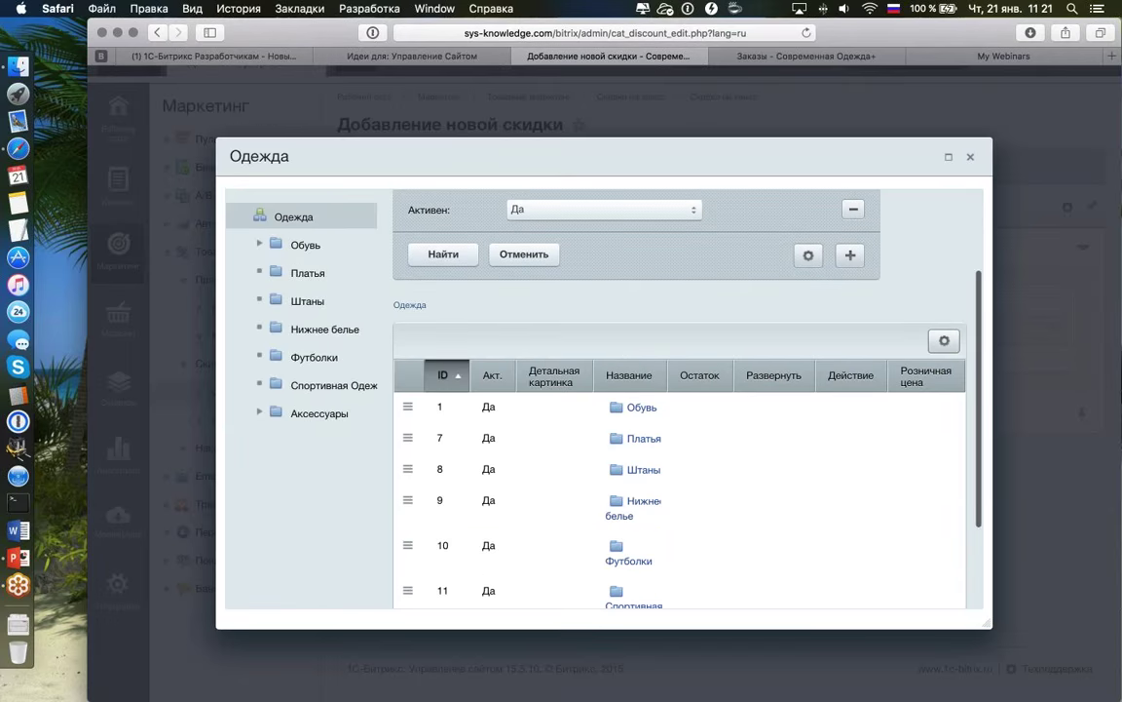
left_click(667, 471)
left_click(641, 470)
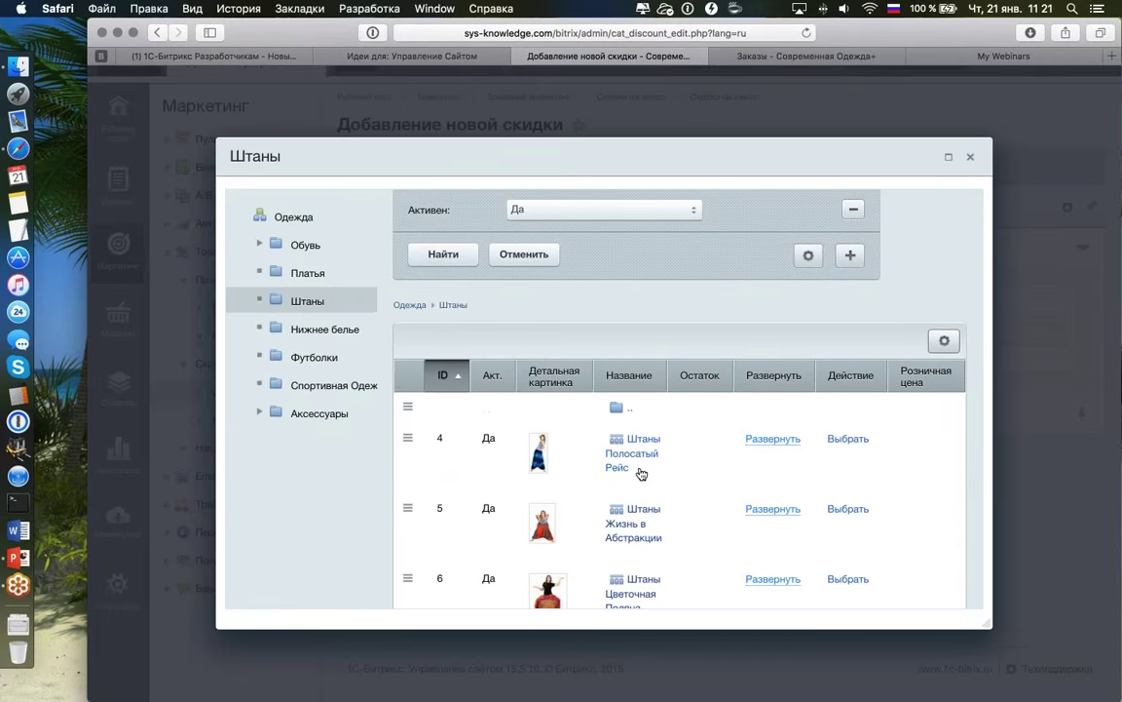
left_click(834, 451)
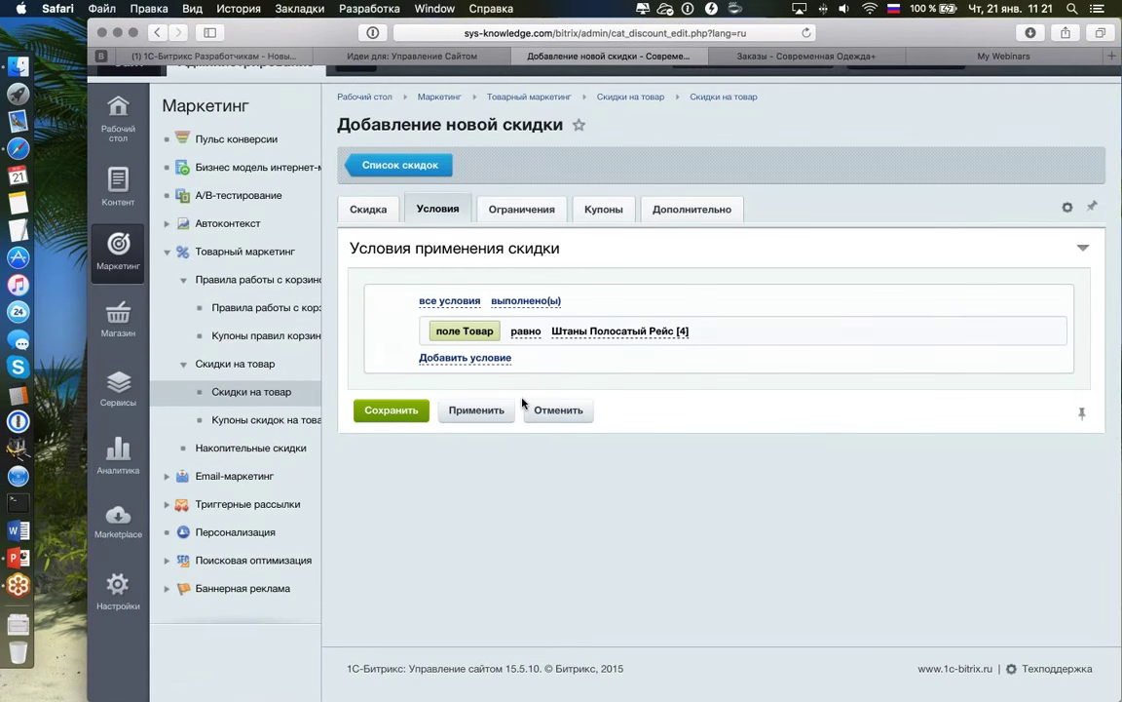
- Apply the discount to all user groups and the BASE (Розничная цена) price type, and save it
left_click(521, 209)
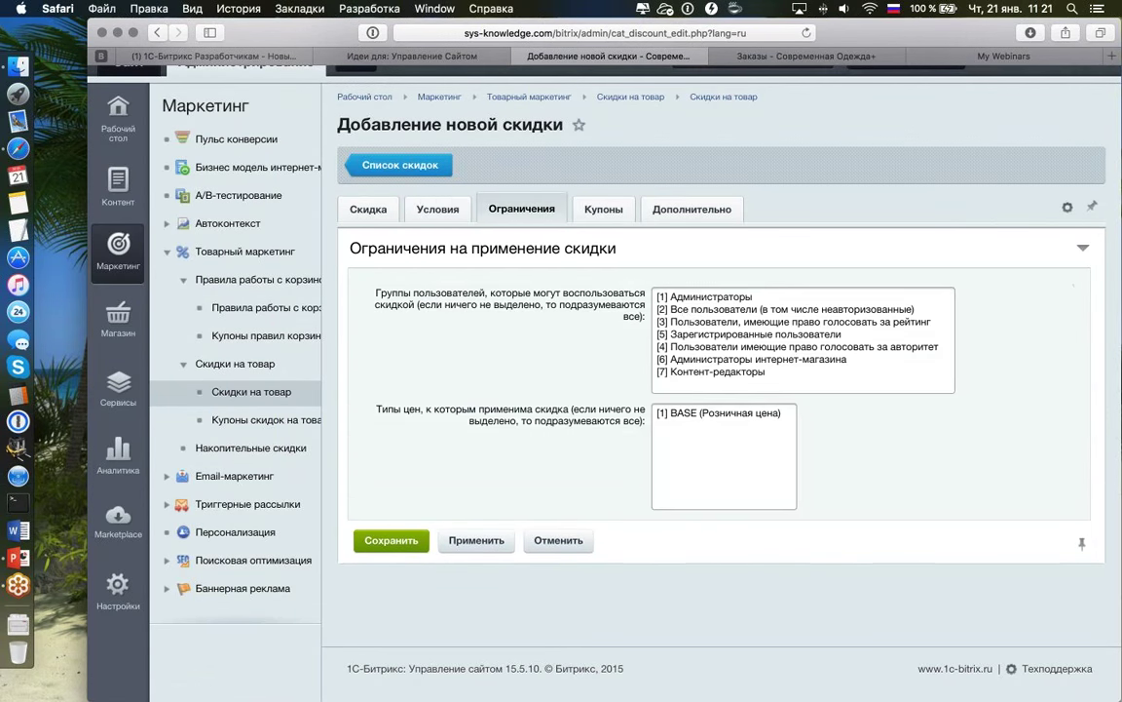
left_click_drag(690, 297, 693, 376)
left_click(701, 412)
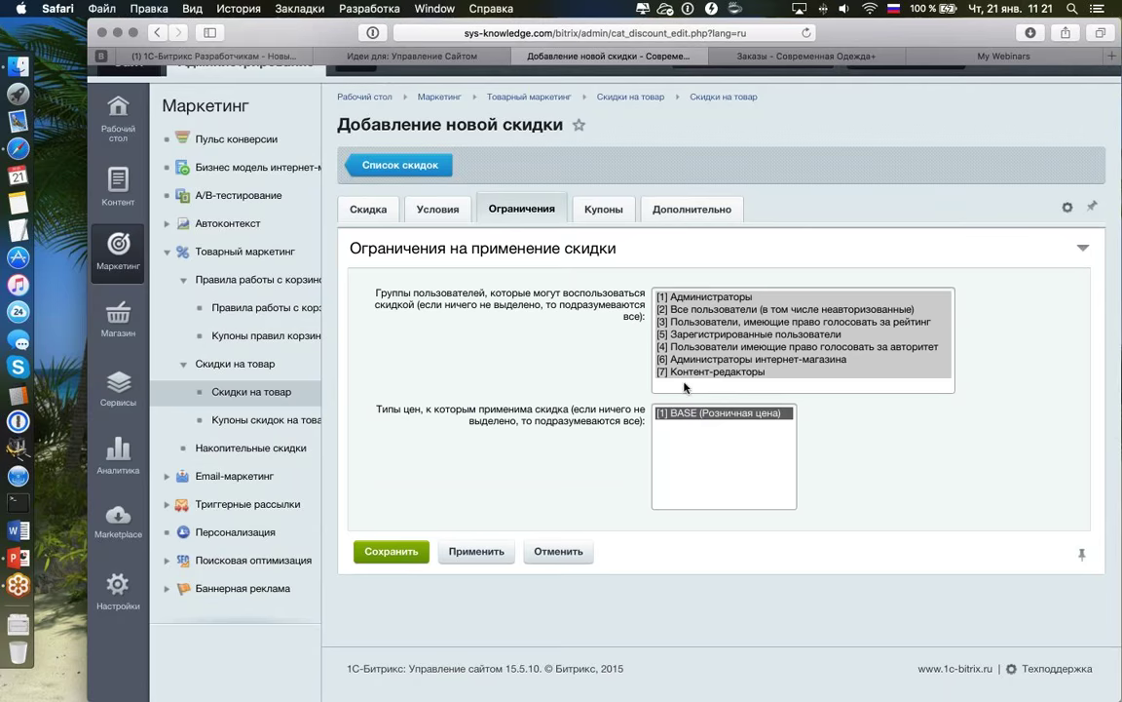
left_click(604, 209)
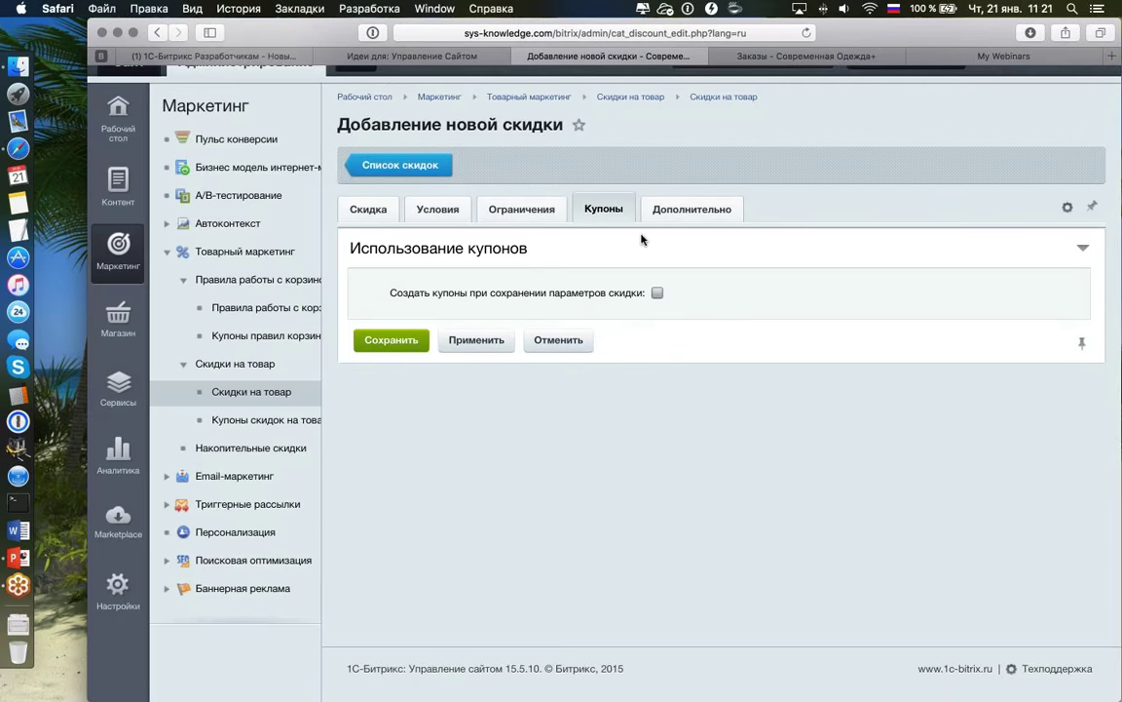
left_click(667, 209)
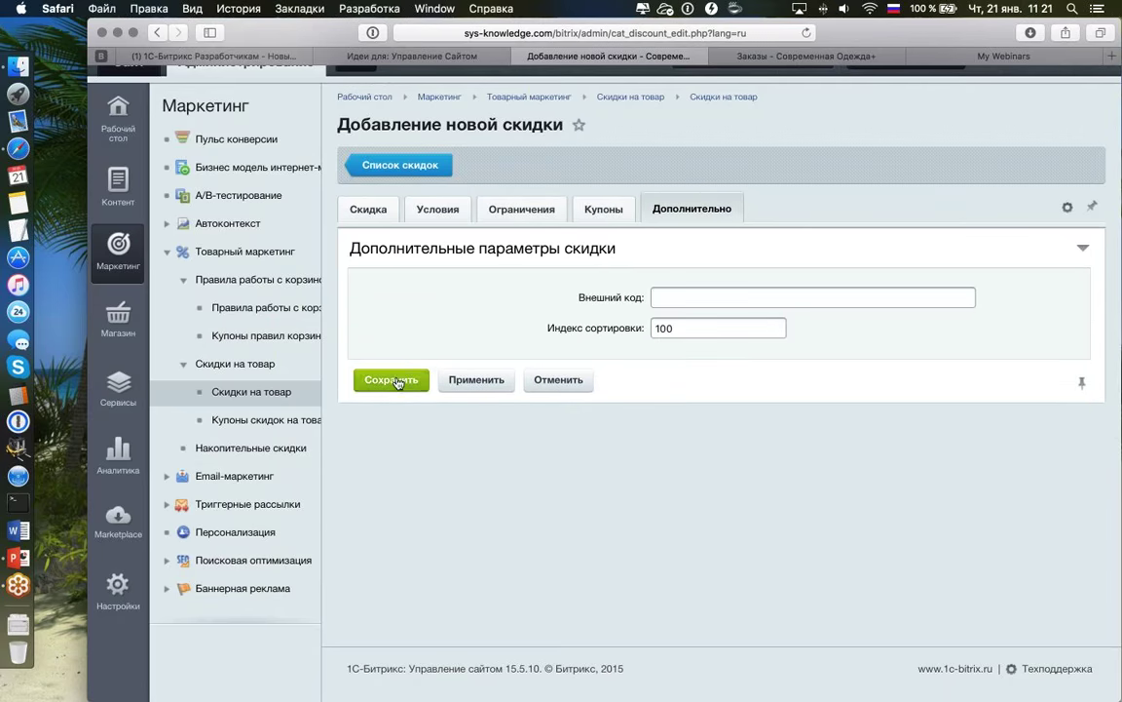
left_click(393, 380)
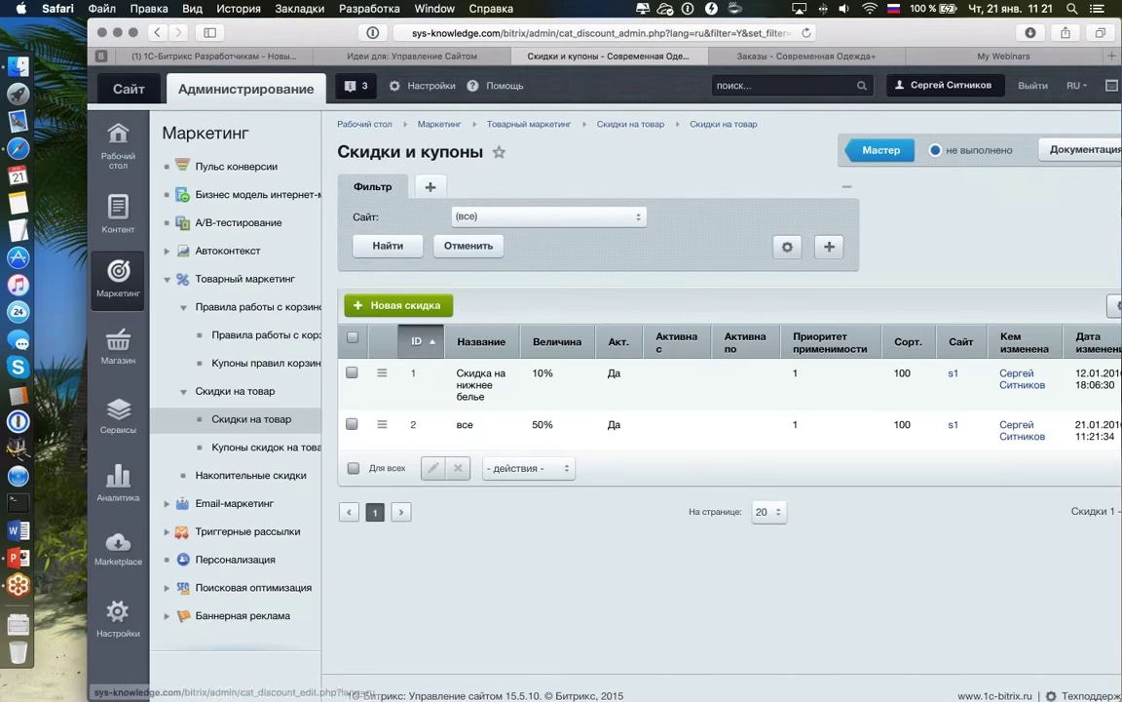
- Start a new order from the shop's order list and assign an existing customer as its buyer
left_click(118, 346)
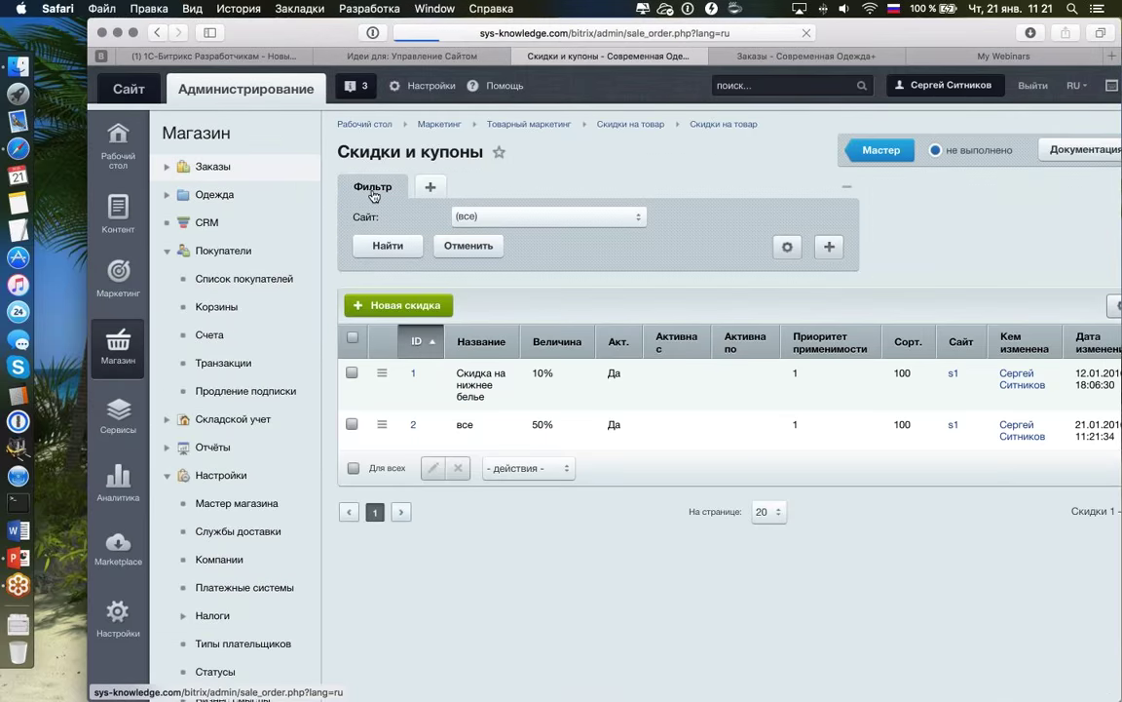
left_click(213, 166)
left_click(403, 521)
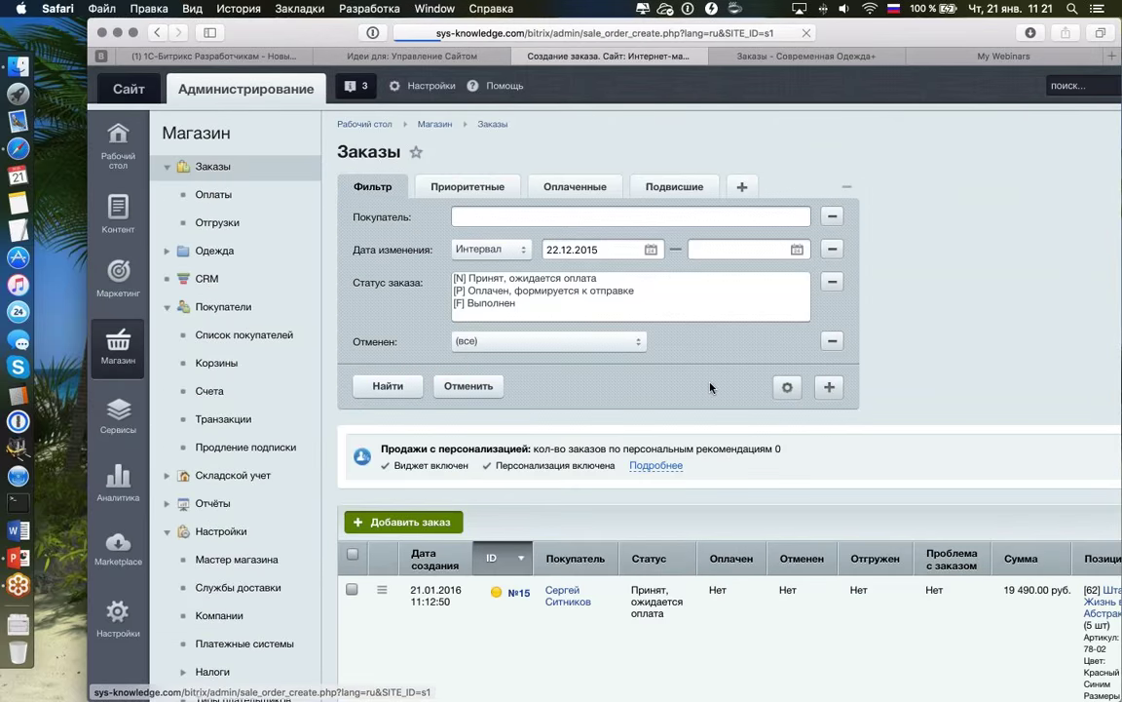
scroll(846, 407, "down", 1)
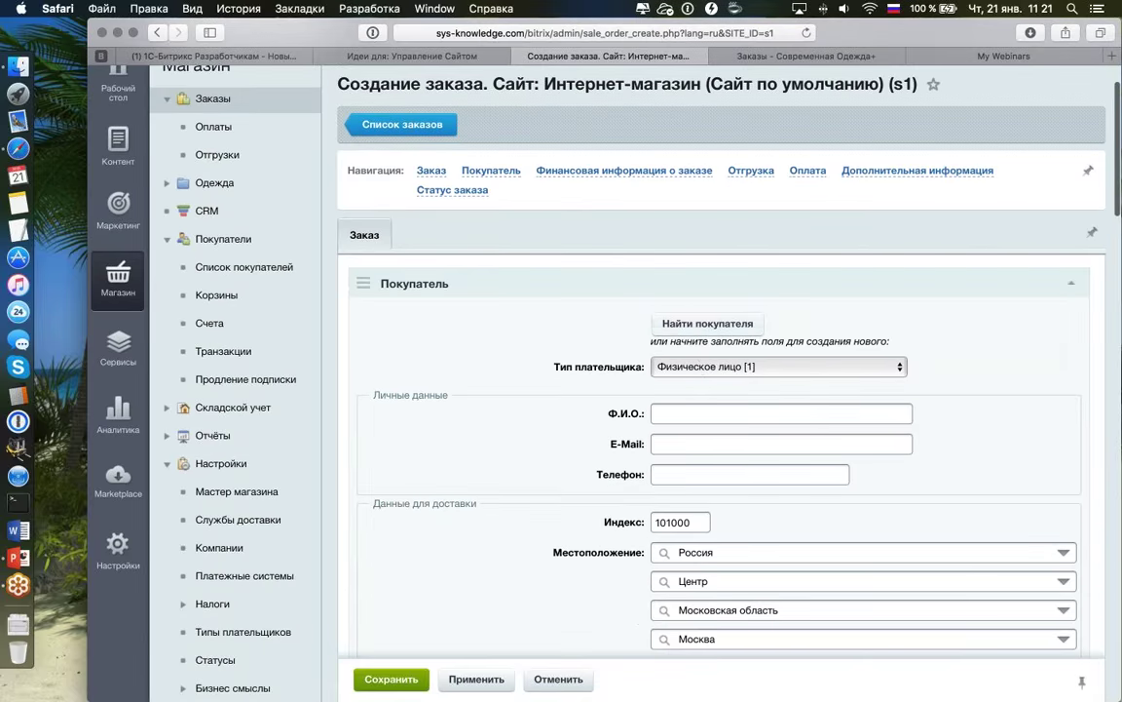
left_click(708, 325)
left_click(548, 256)
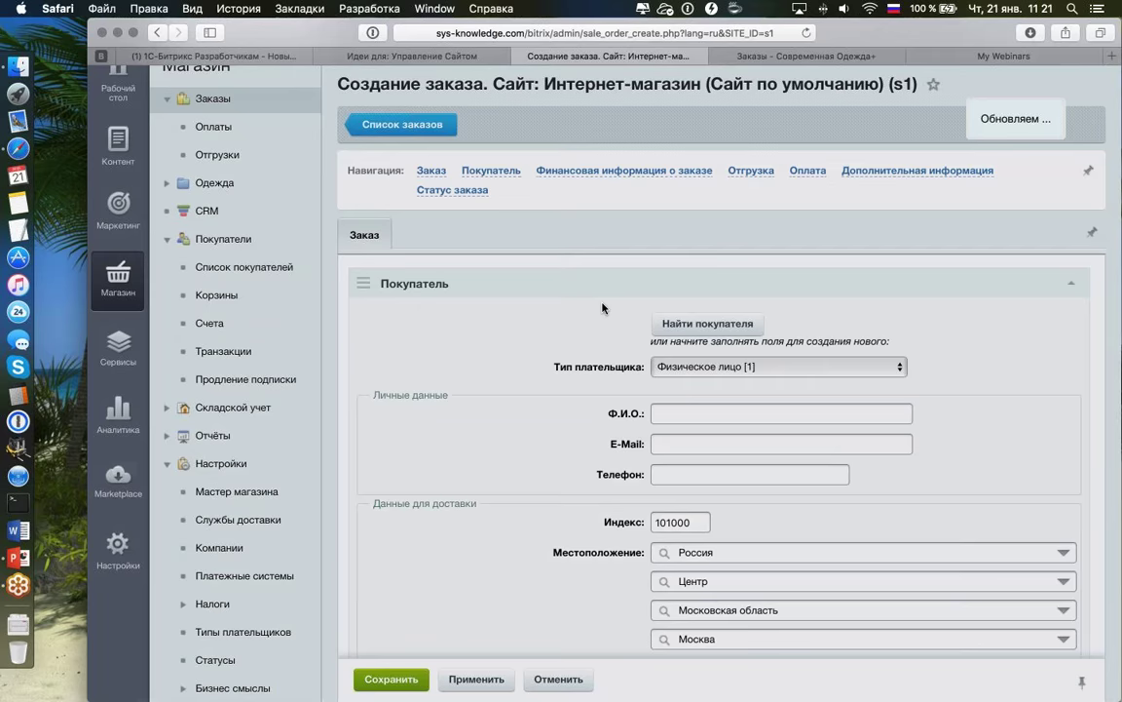
- Add the purple size L variant of "Штаны Полосатый Рейс" from the Штаны category to the order
scroll(721, 389, "down", 10)
scroll(721, 389, "down", 6)
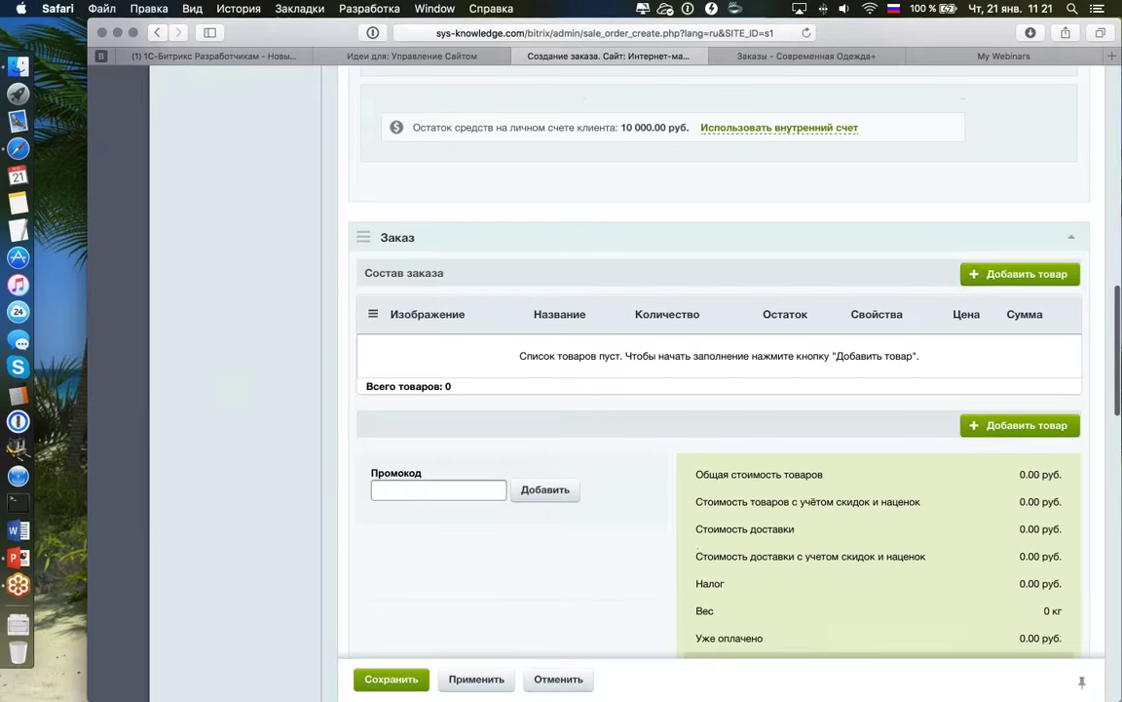
left_click(1015, 271)
scroll(655, 359, "down", 5)
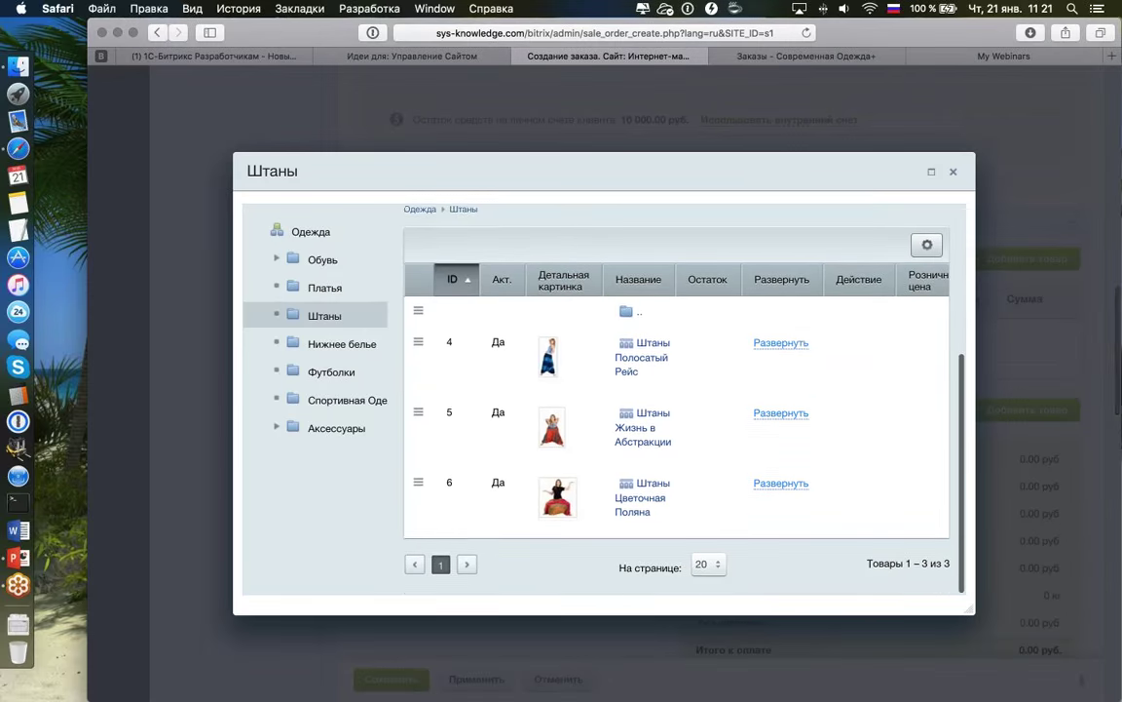
left_click(805, 344)
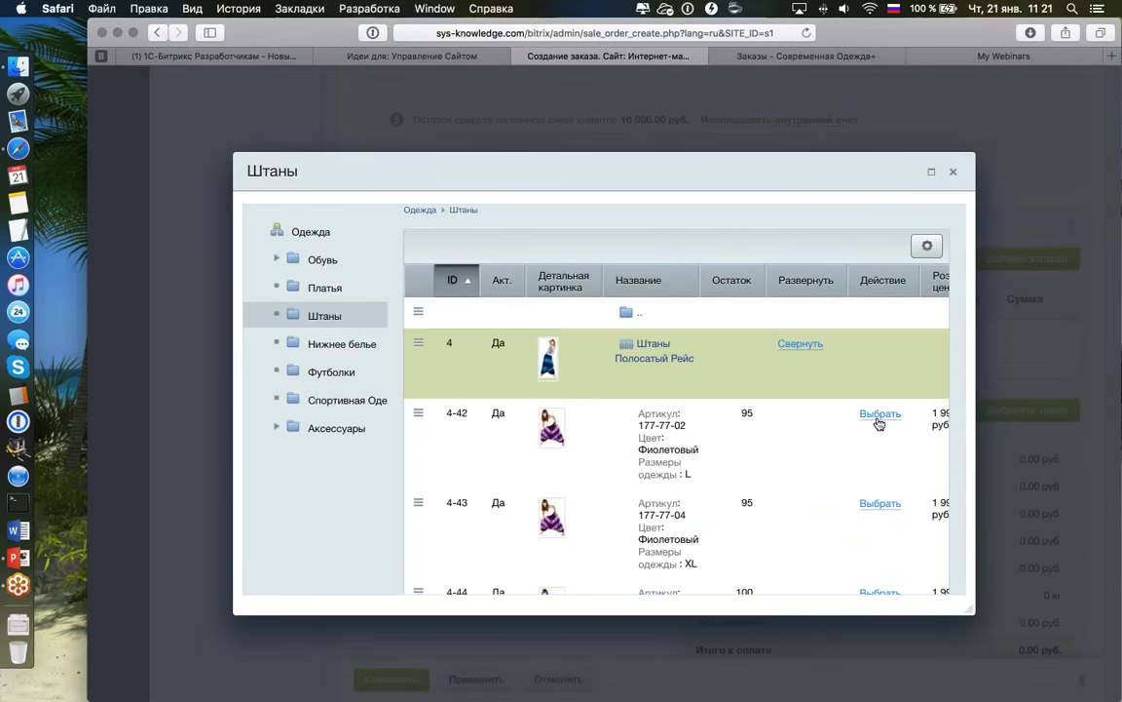
left_click(882, 418)
left_click(952, 175)
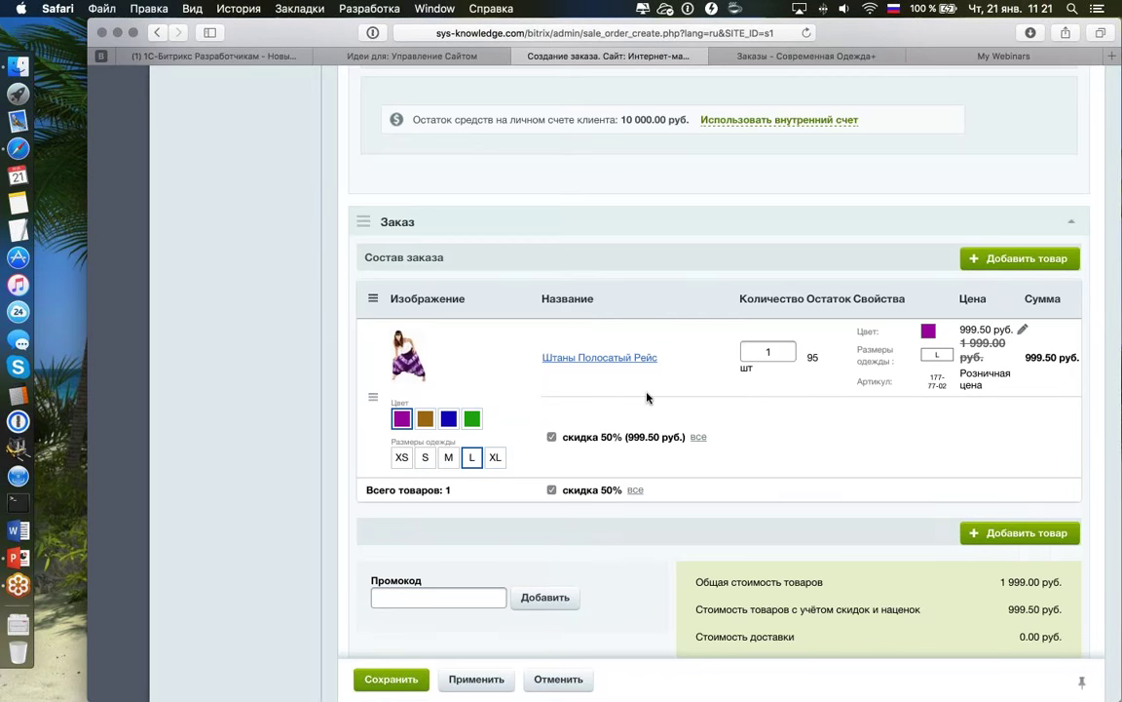
scroll(646, 396, "down", 2)
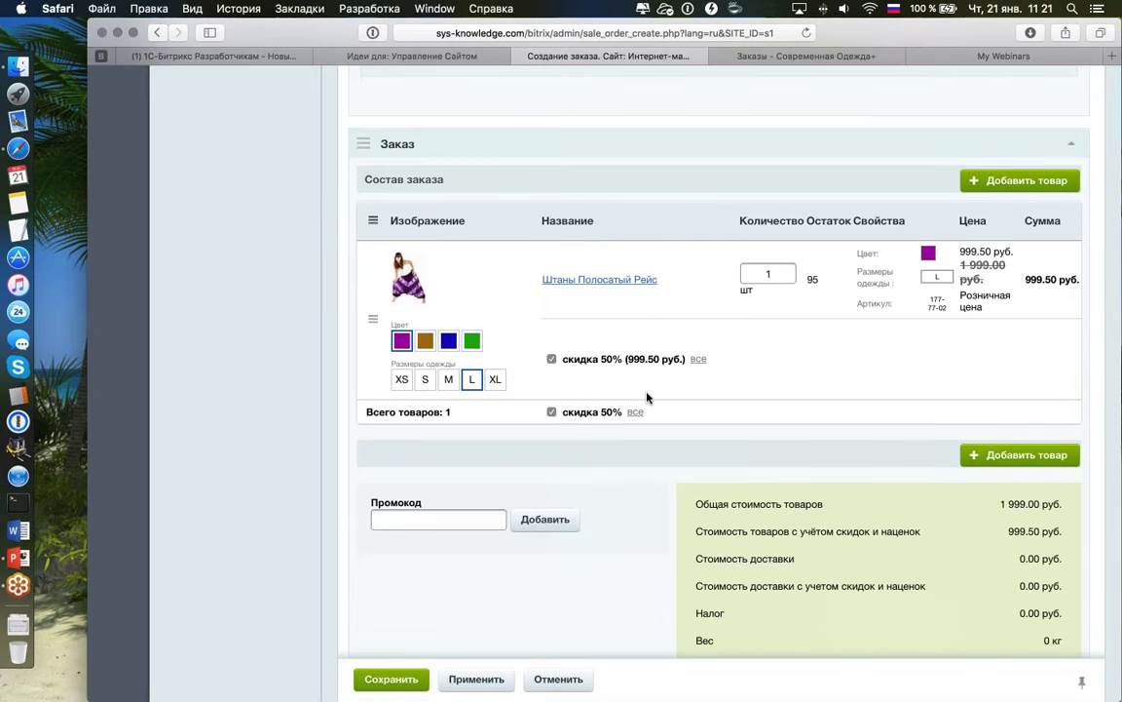
scroll(645, 397, "up", 1)
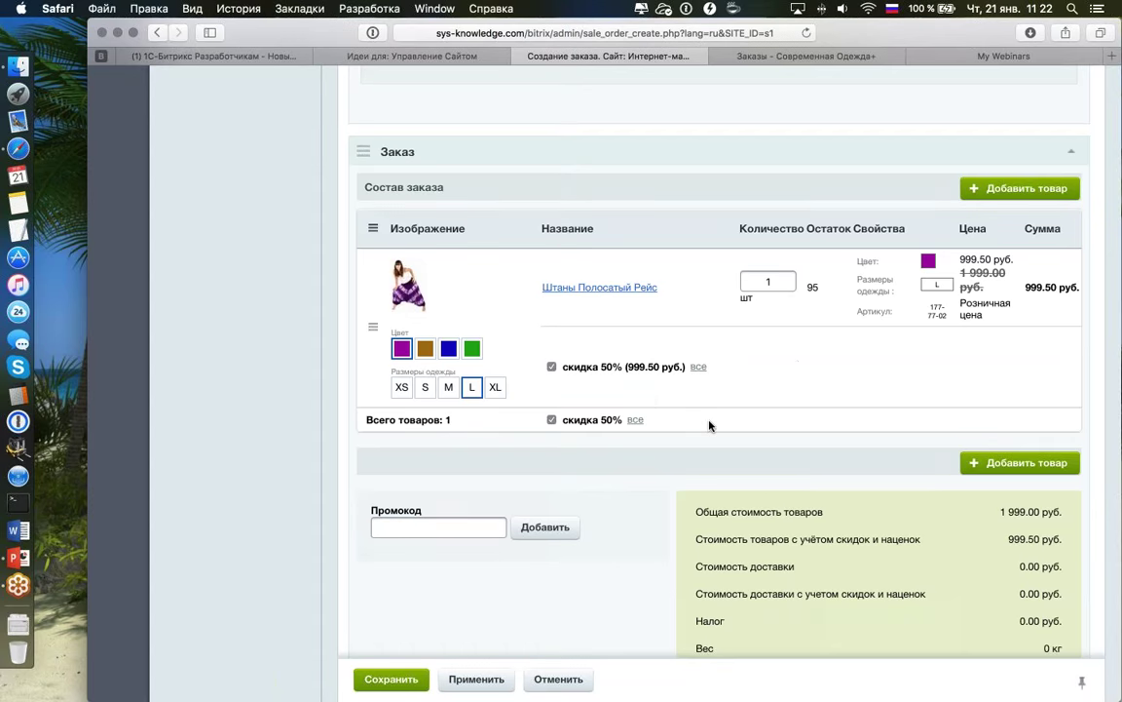
- Set the order's delivery service to "Доставка курьером" and its payment method to "Банковские карты"
scroll(794, 371, "down", 5)
scroll(809, 467, "down", 3)
left_click(809, 420)
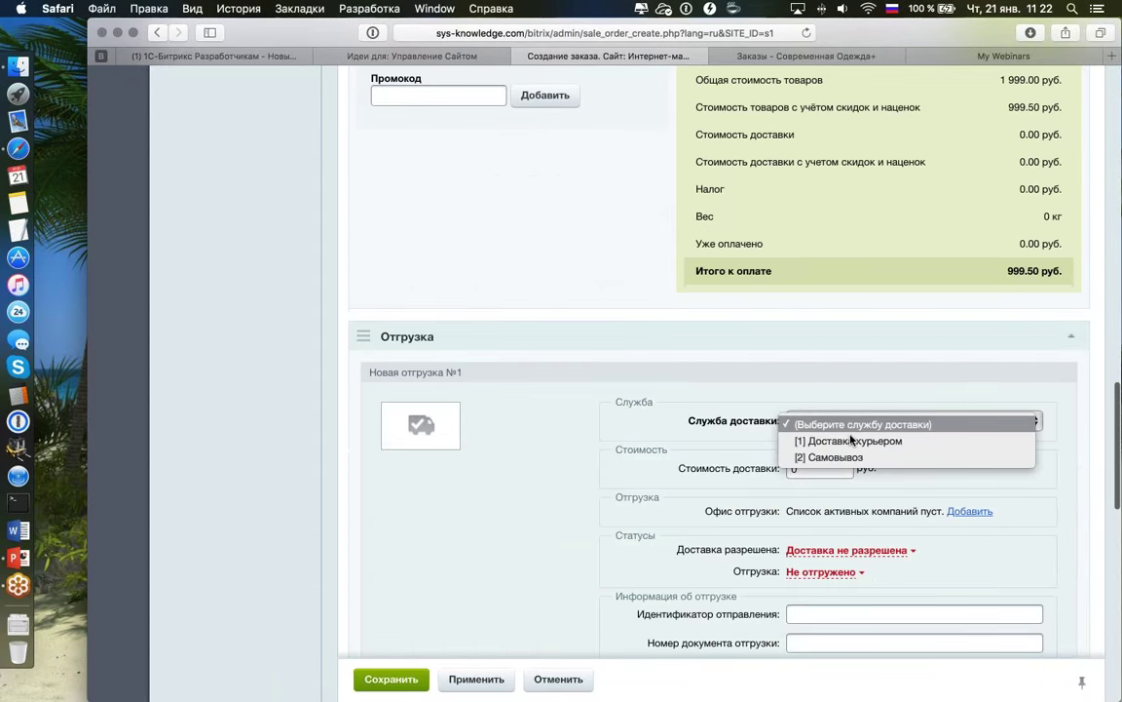
left_click(799, 458)
scroll(797, 464, "down", 8)
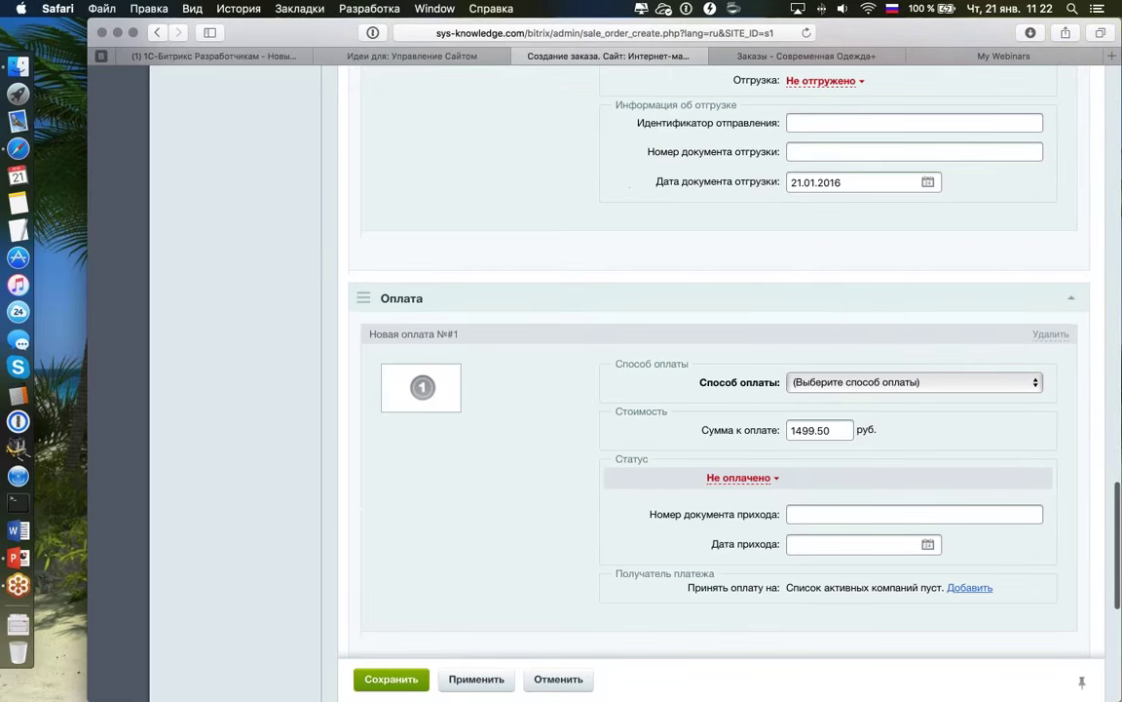
left_click(823, 382)
left_click(823, 418)
- Open the discount "все" from the order's product row, review its conditions and value, and return to the order
scroll(627, 381, "up", 15)
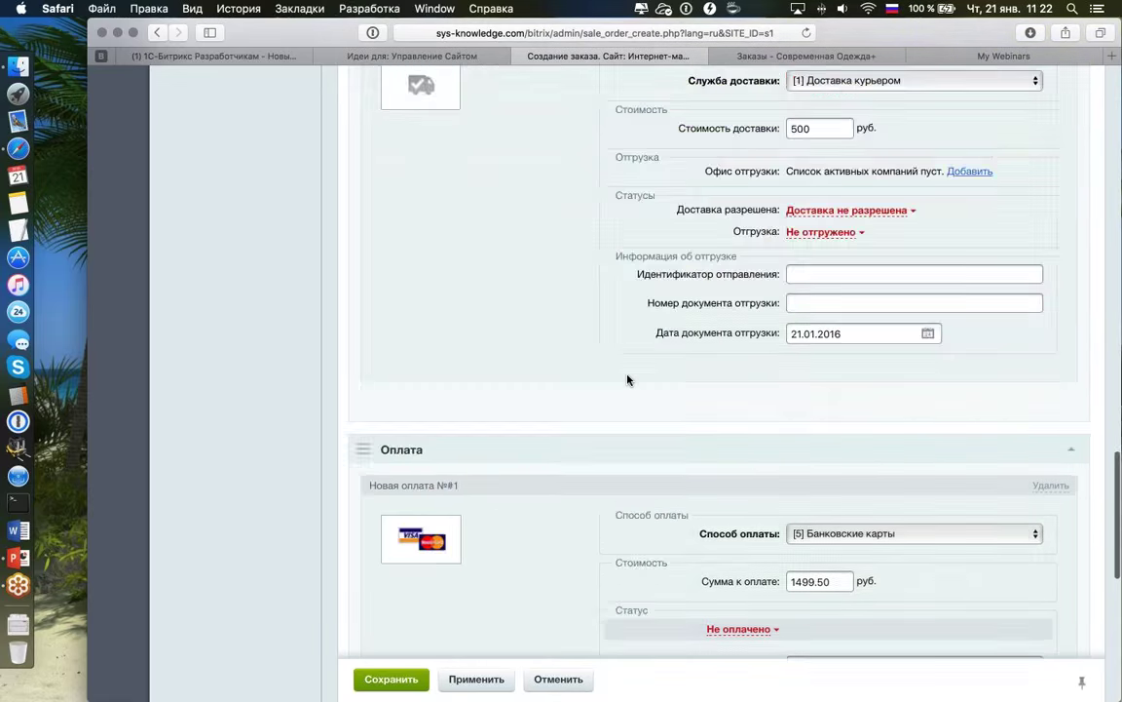
scroll(626, 381, "up", 3)
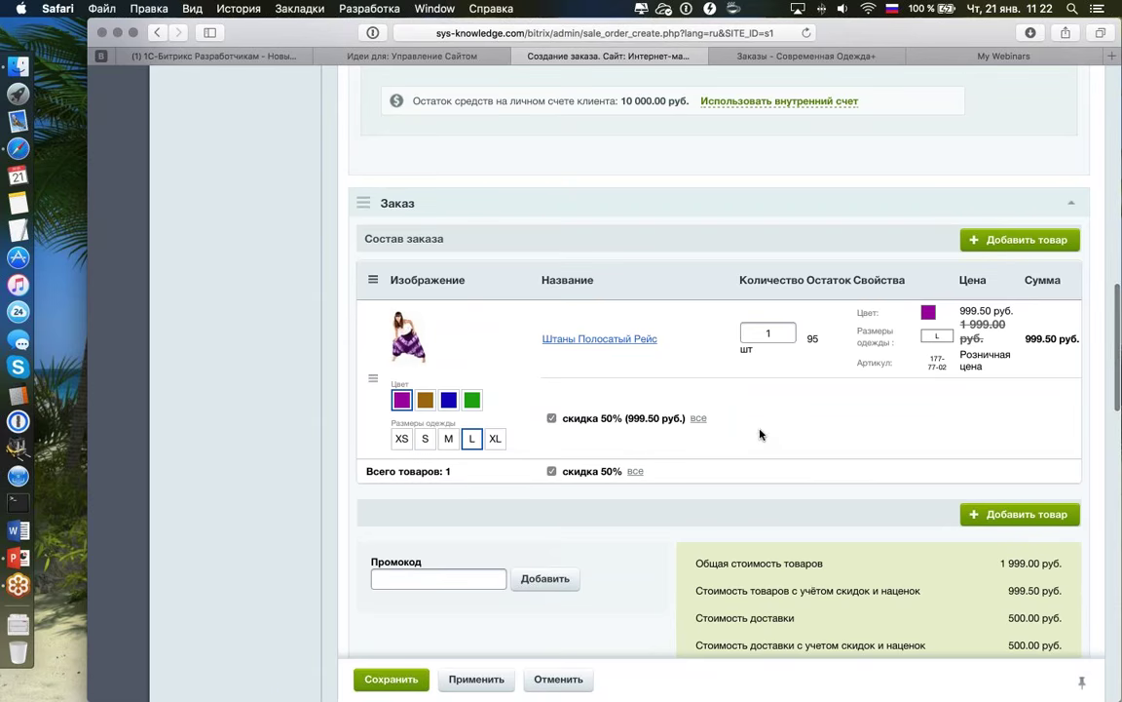
mouse_move(1022, 310)
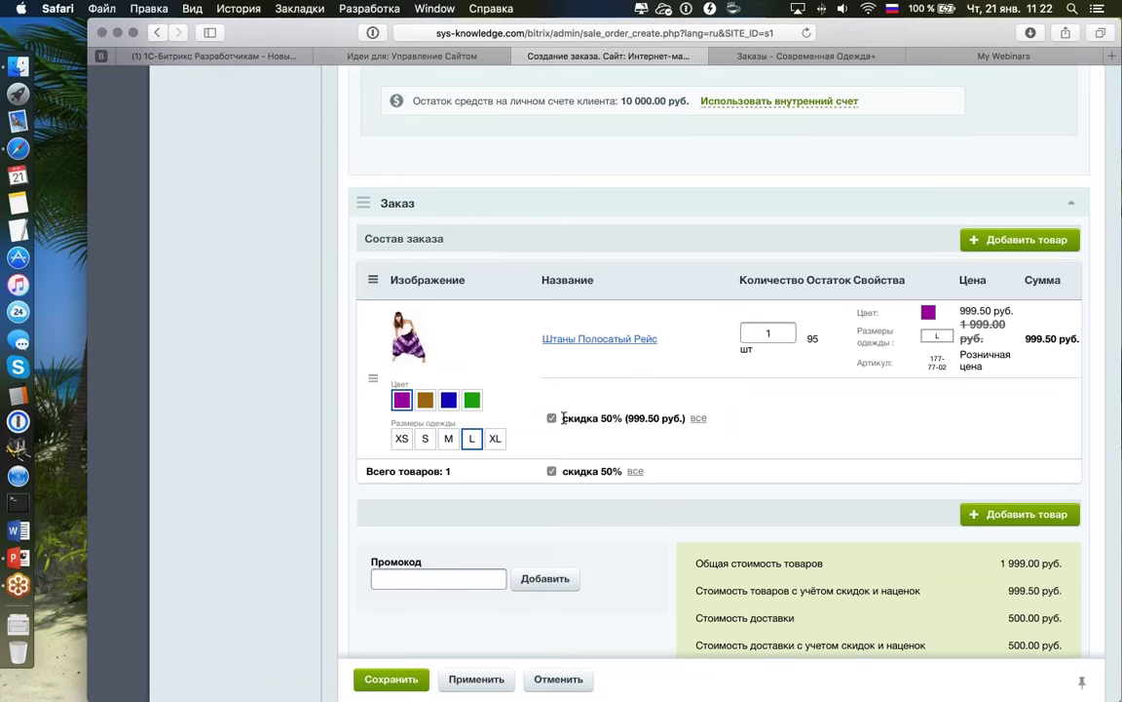
left_click_drag(564, 418, 622, 418)
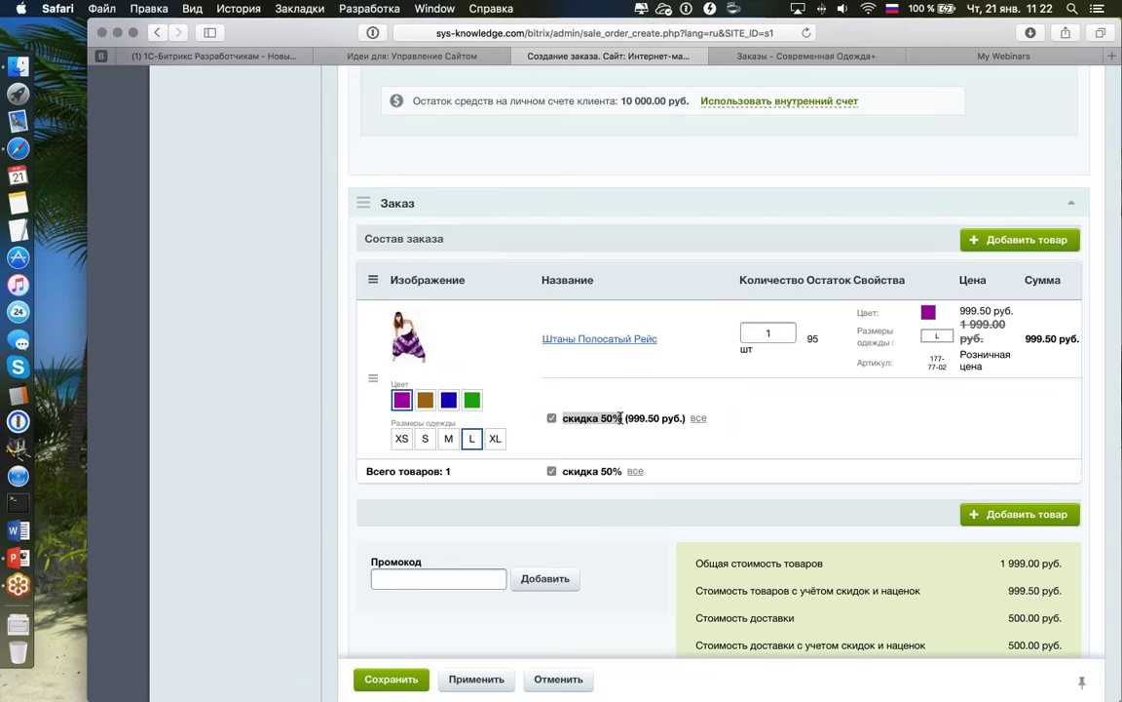
right_click(698, 418)
key("Escape")
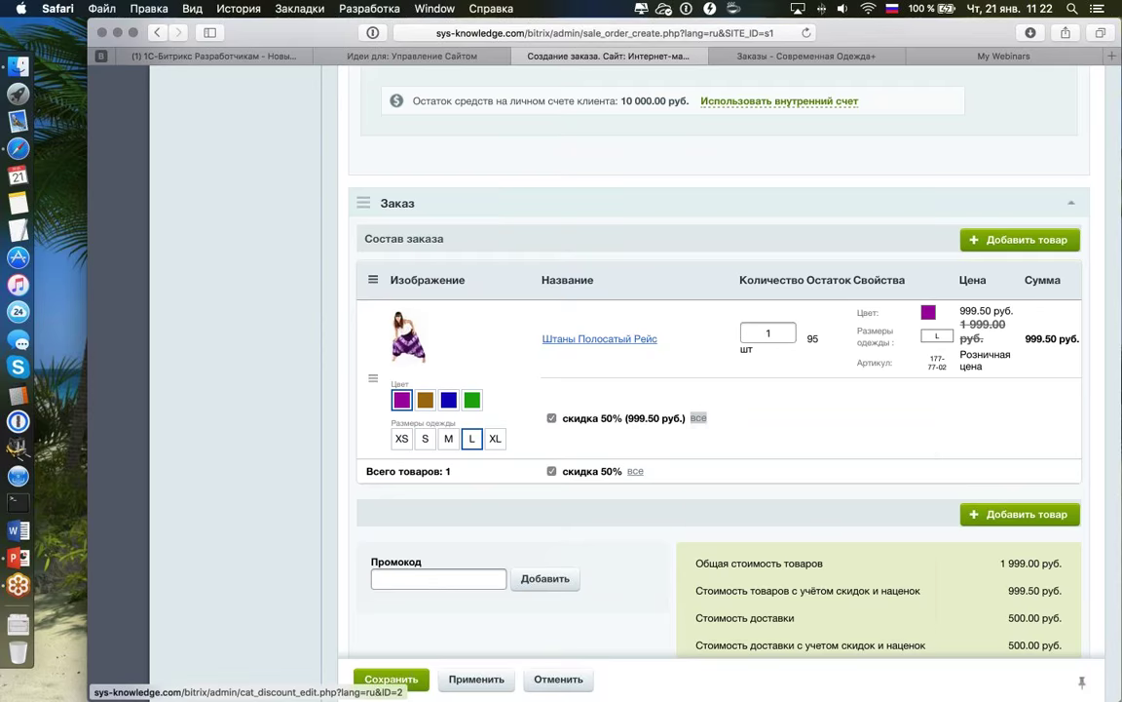
left_click(682, 55)
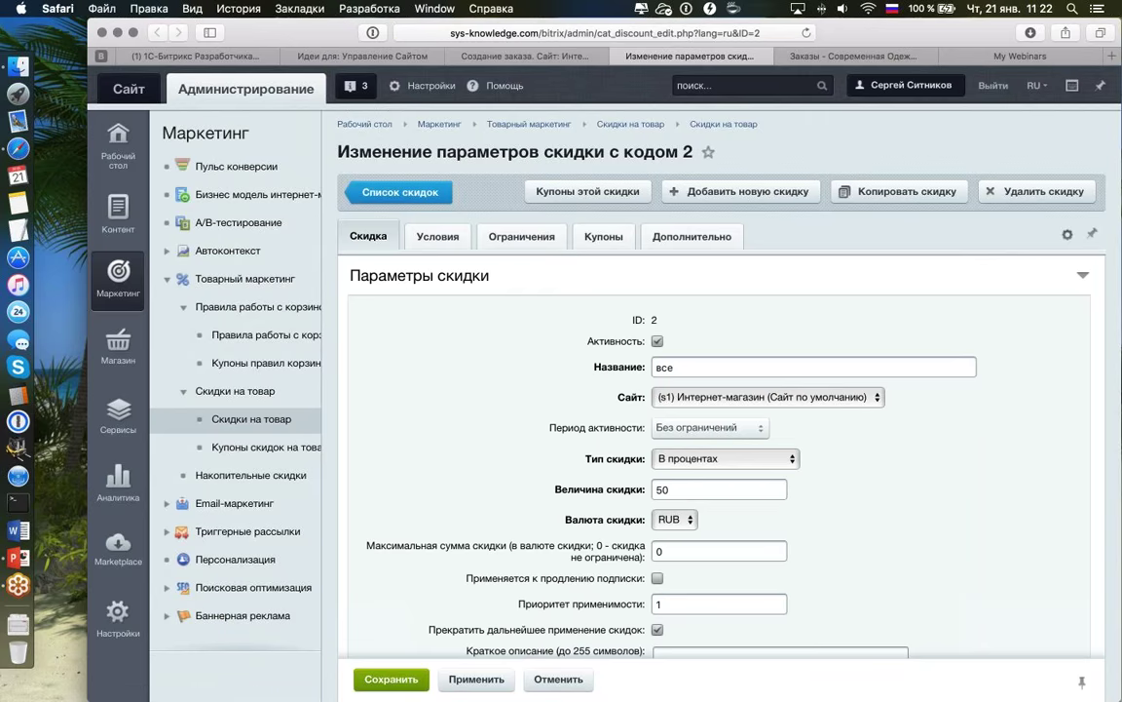
left_click(437, 235)
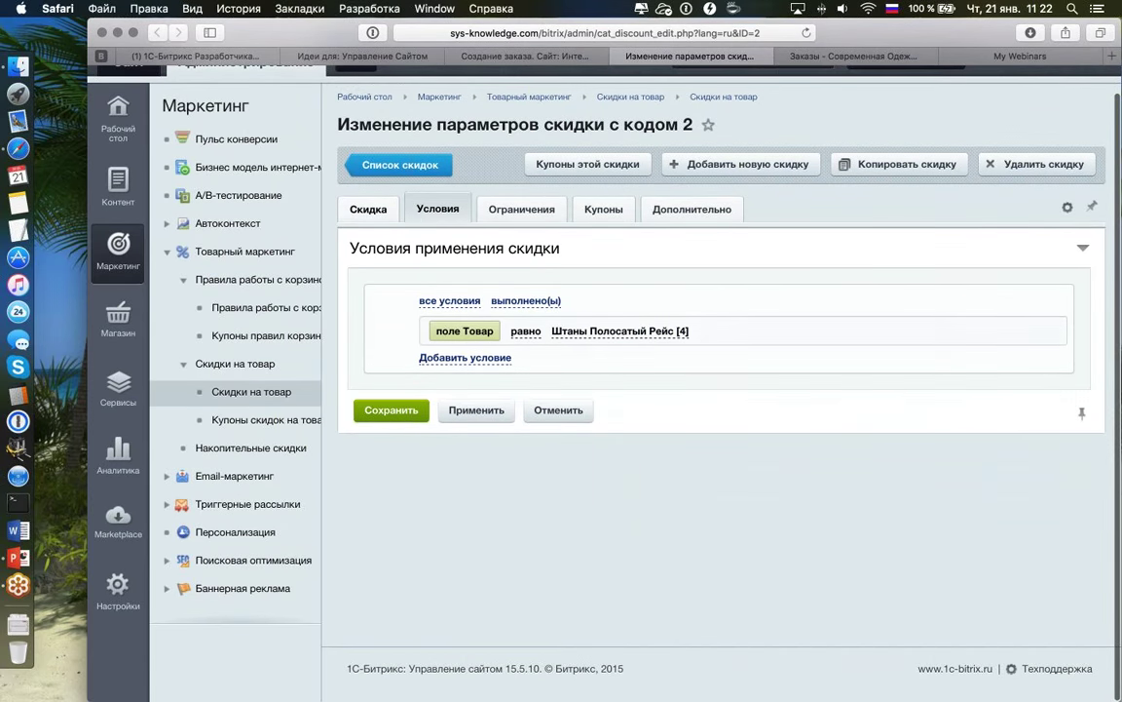
left_click(368, 209)
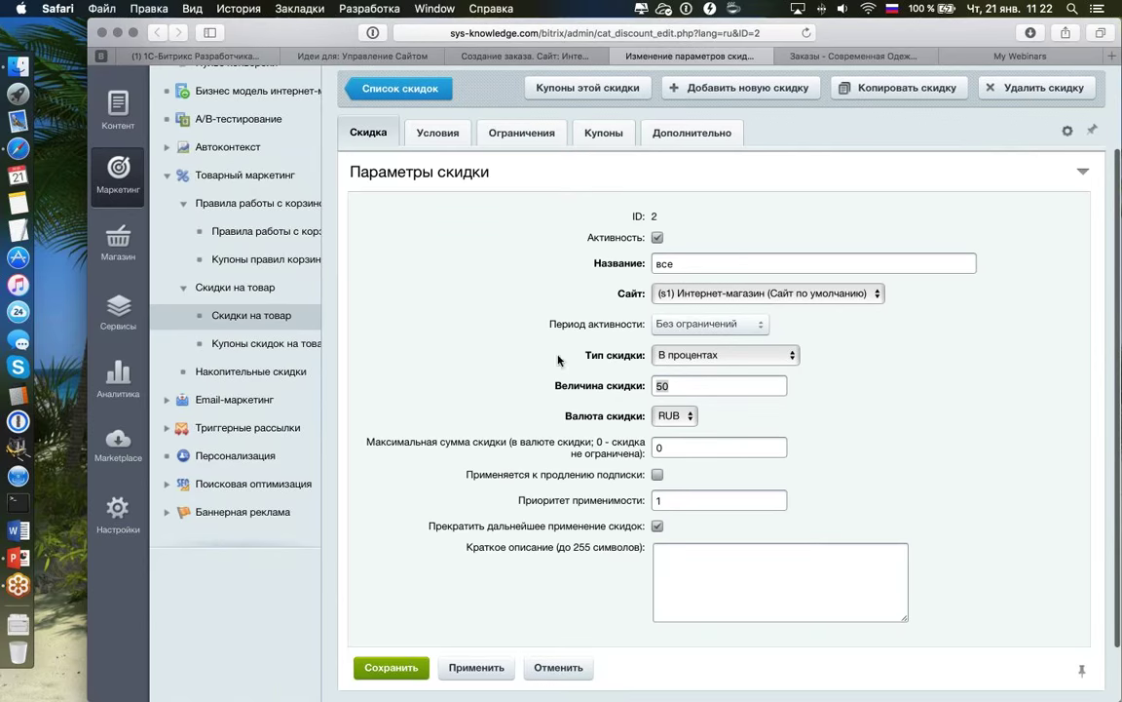
left_click(563, 56)
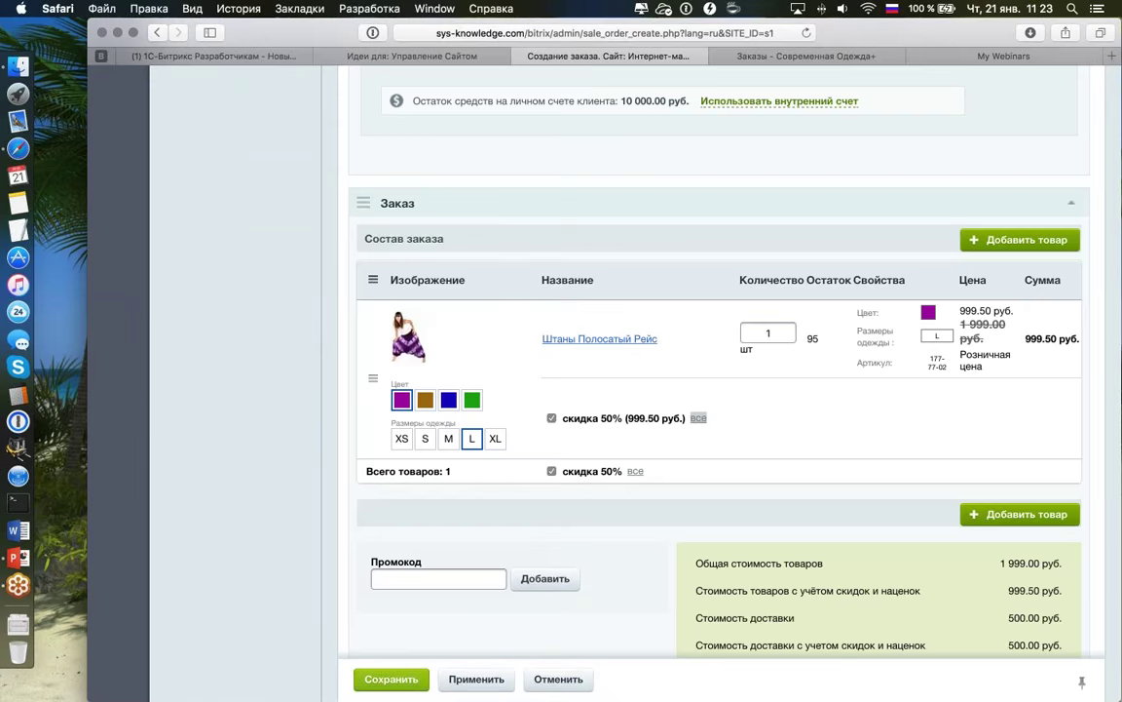
- Save the new order and open it for editing from the order list
left_click(391, 679)
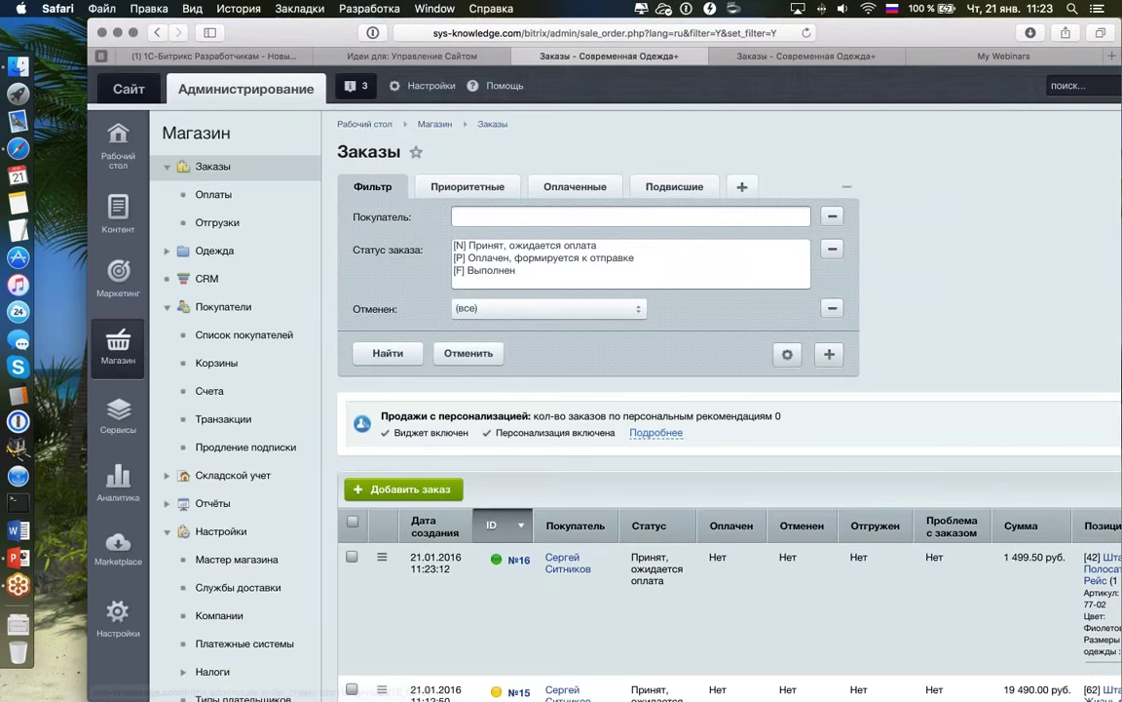
left_click(382, 556)
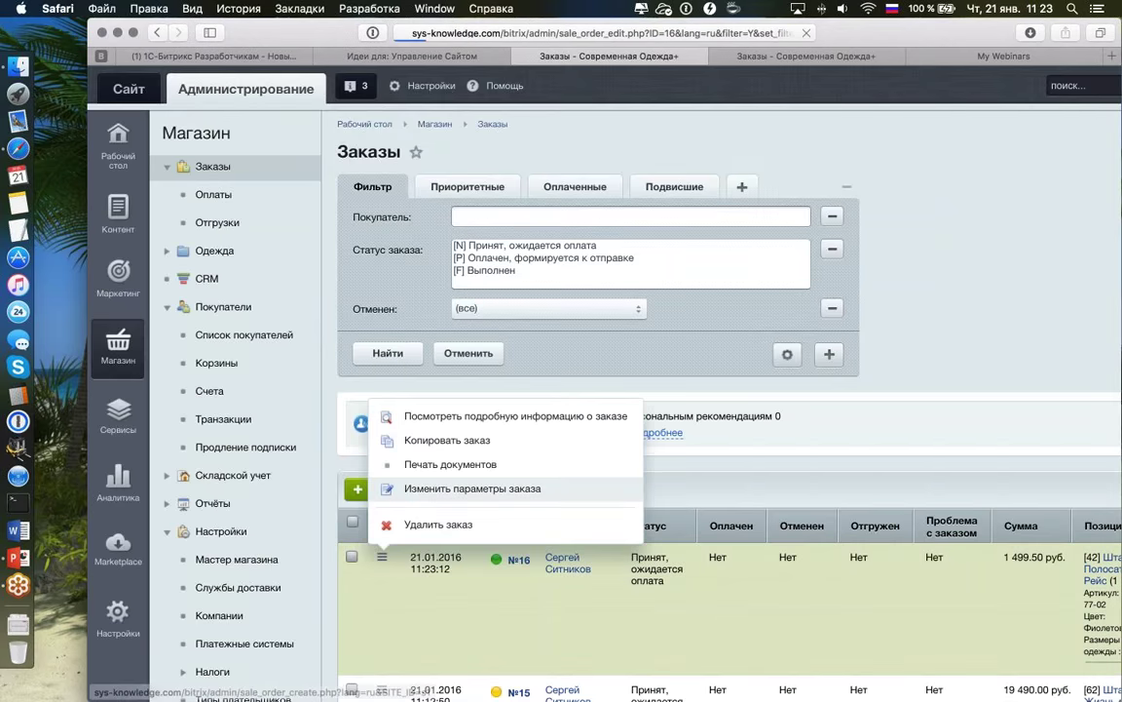
left_click(623, 489)
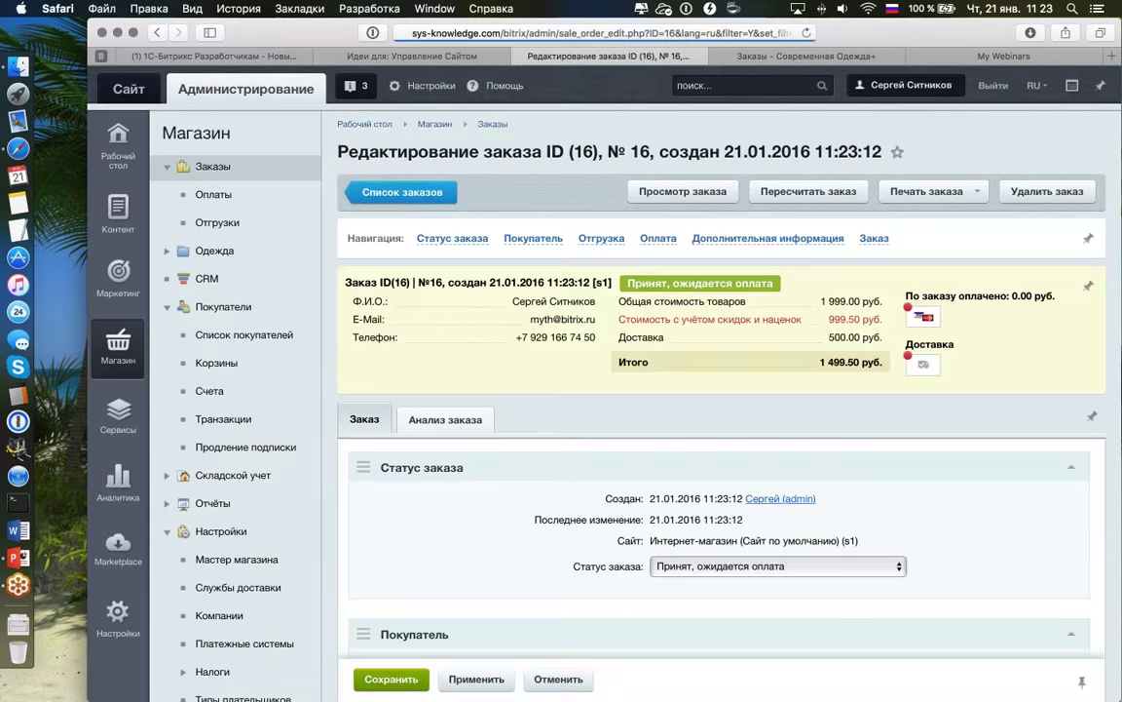
- Switch the 50% discount on the order's product off and back on to compare the totals
scroll(637, 459, "down", 20)
scroll(636, 459, "down", 15)
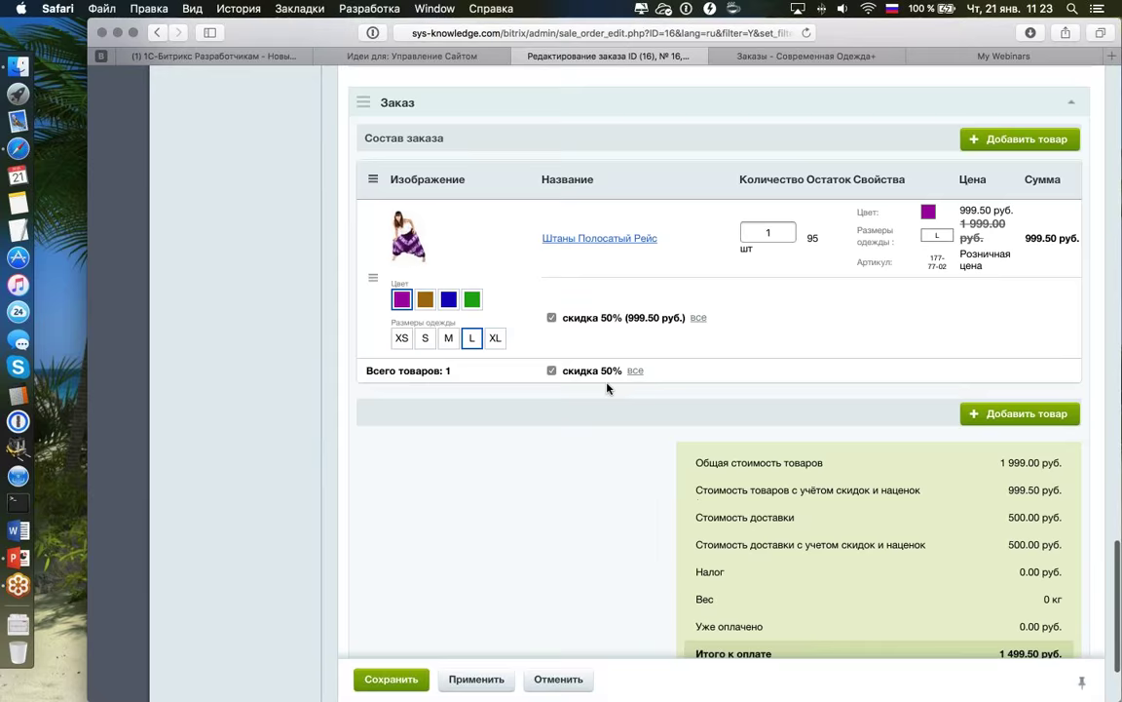
left_click(552, 318)
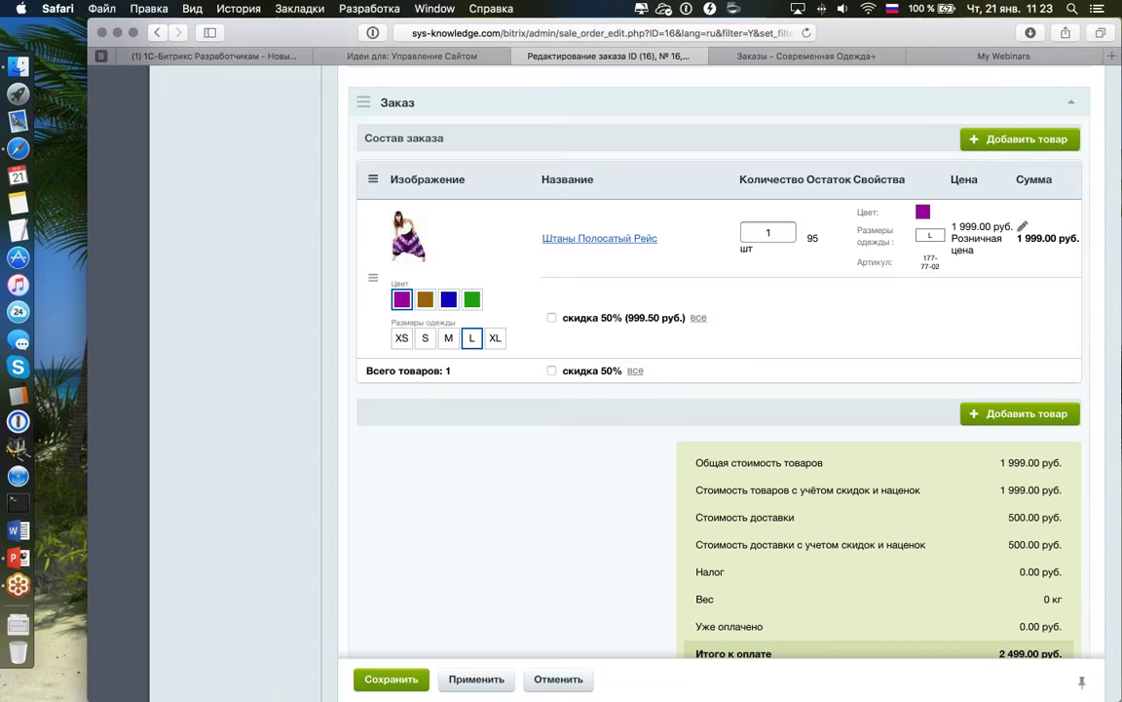
scroll(870, 328, "down", 1)
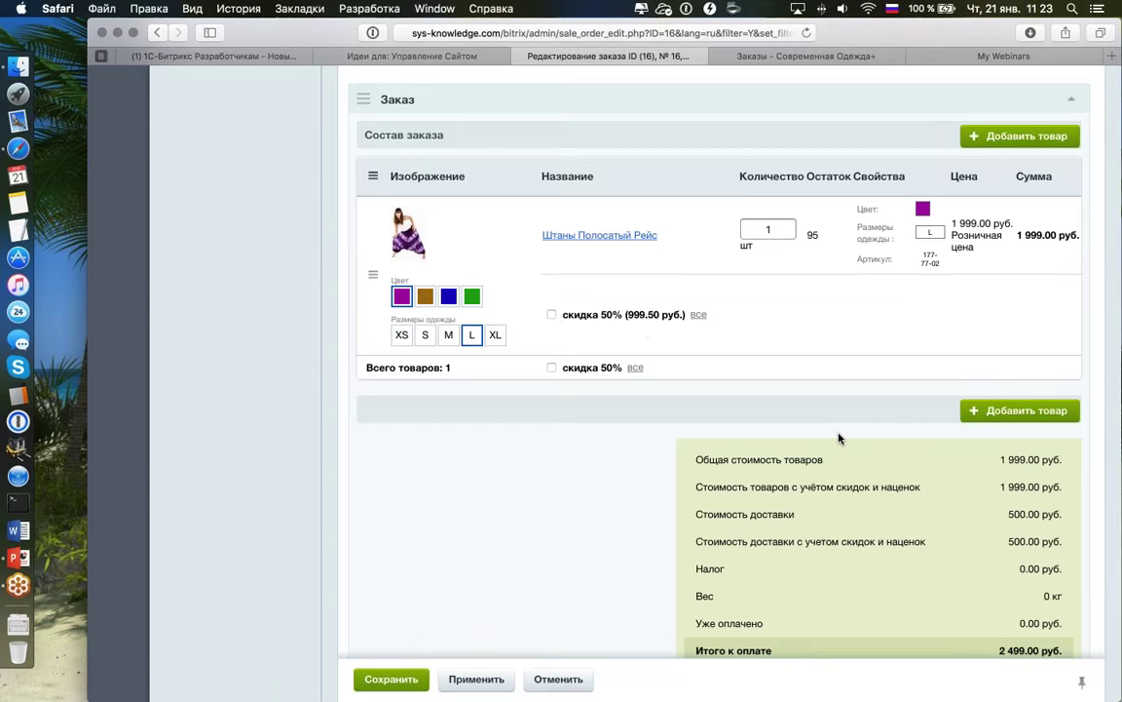
left_click(552, 315)
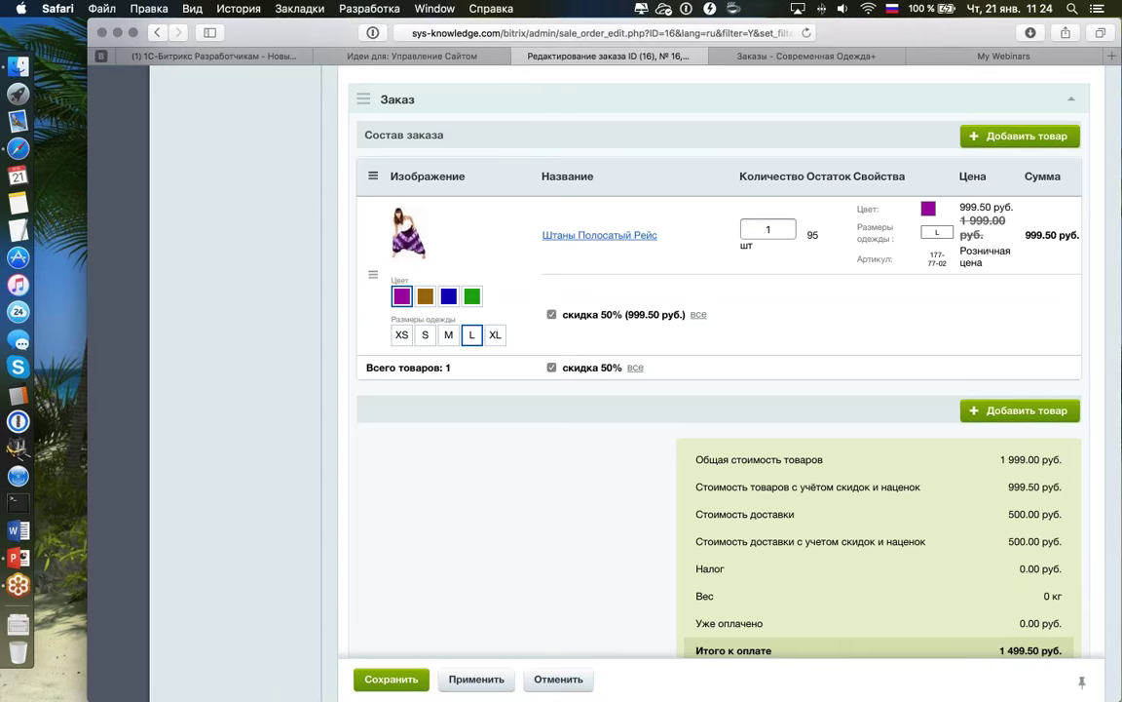
- Set the quantity of "Штаны Полосатый Рейс" to 5 with the 50% discount applied, and save the order
left_click(551, 314)
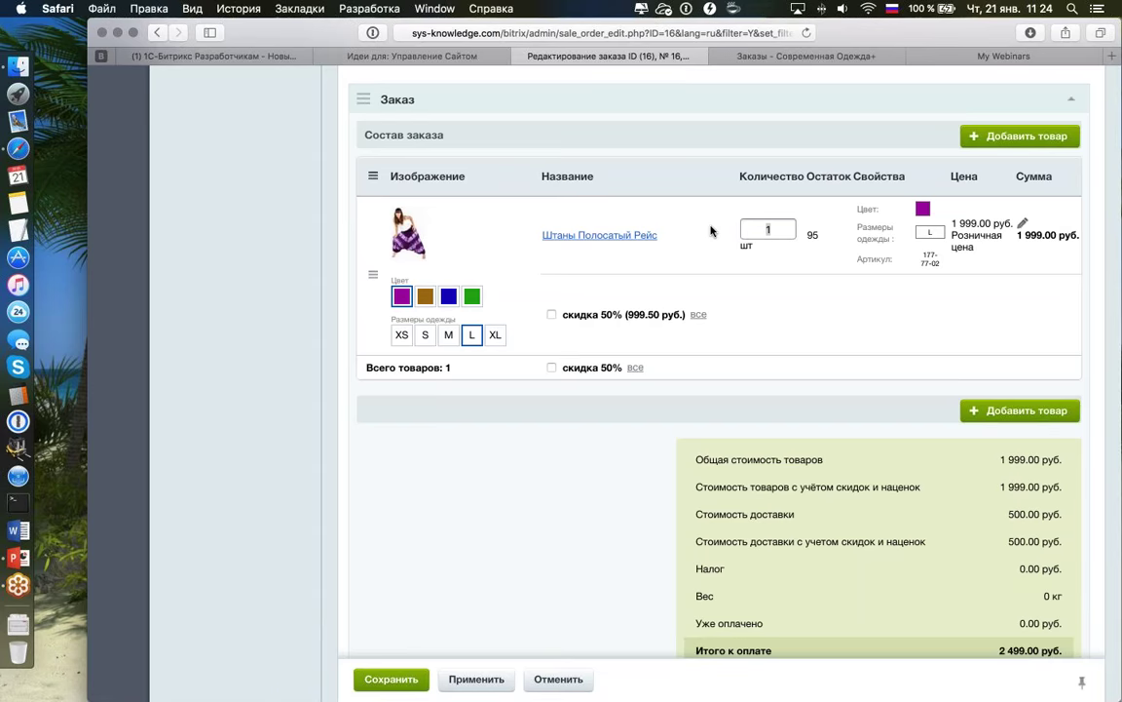
type("5")
left_click(943, 310)
left_click(552, 314)
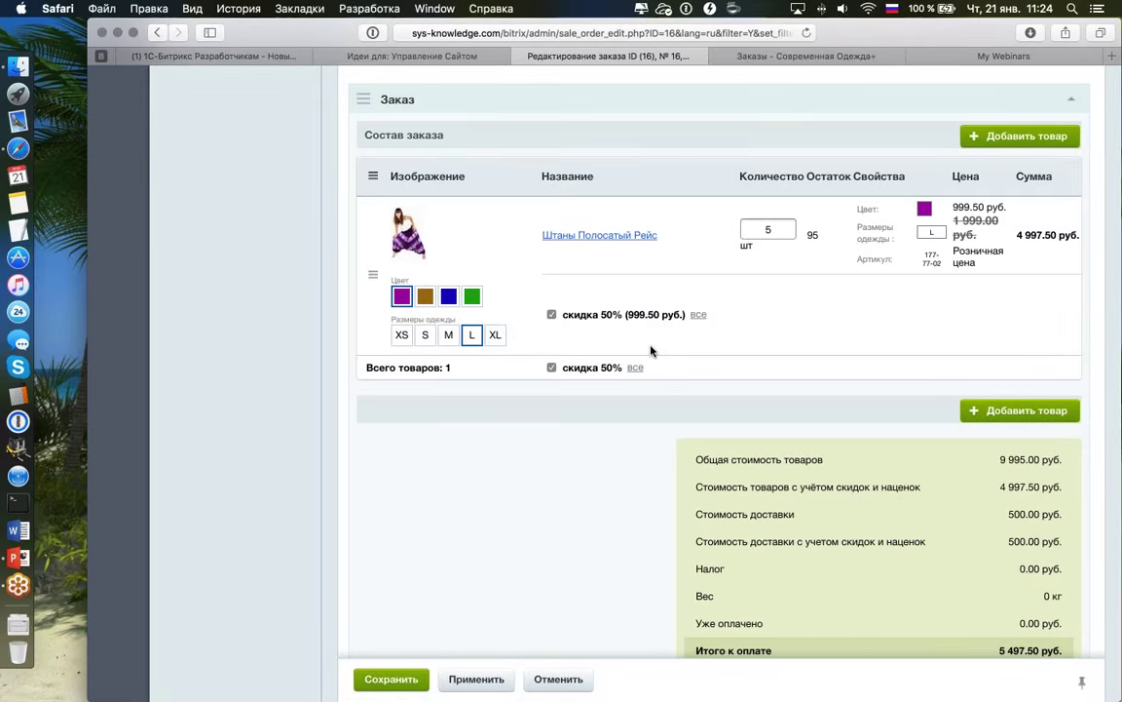
mouse_move(950, 250)
left_click(395, 679)
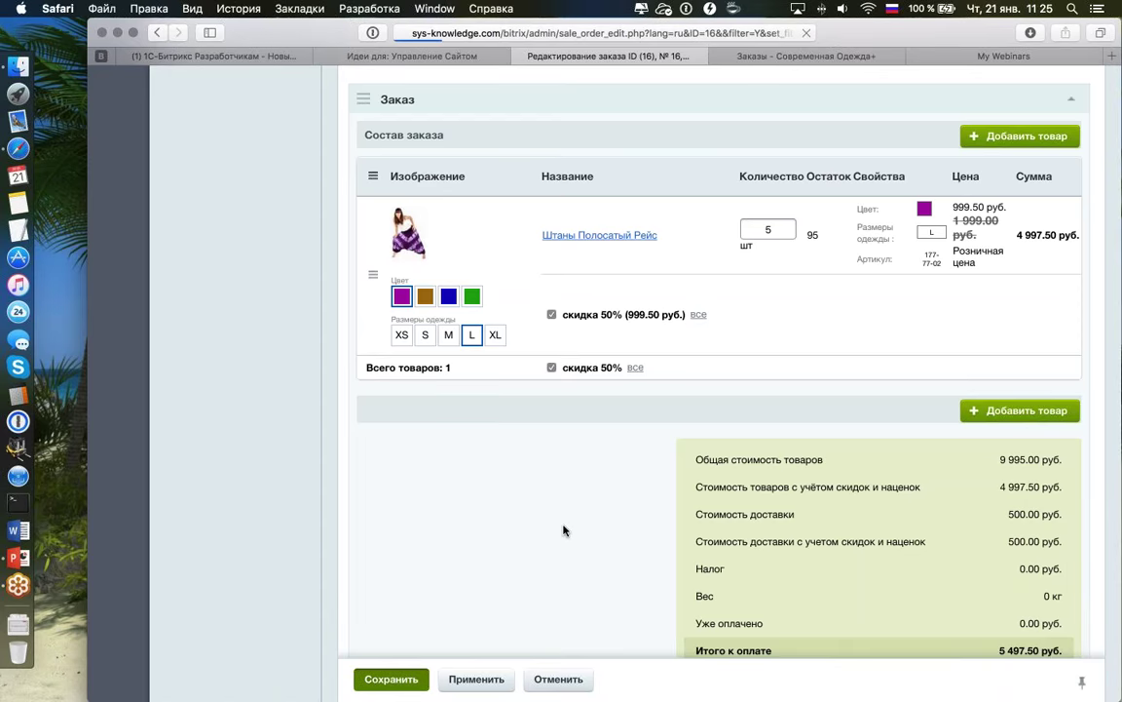
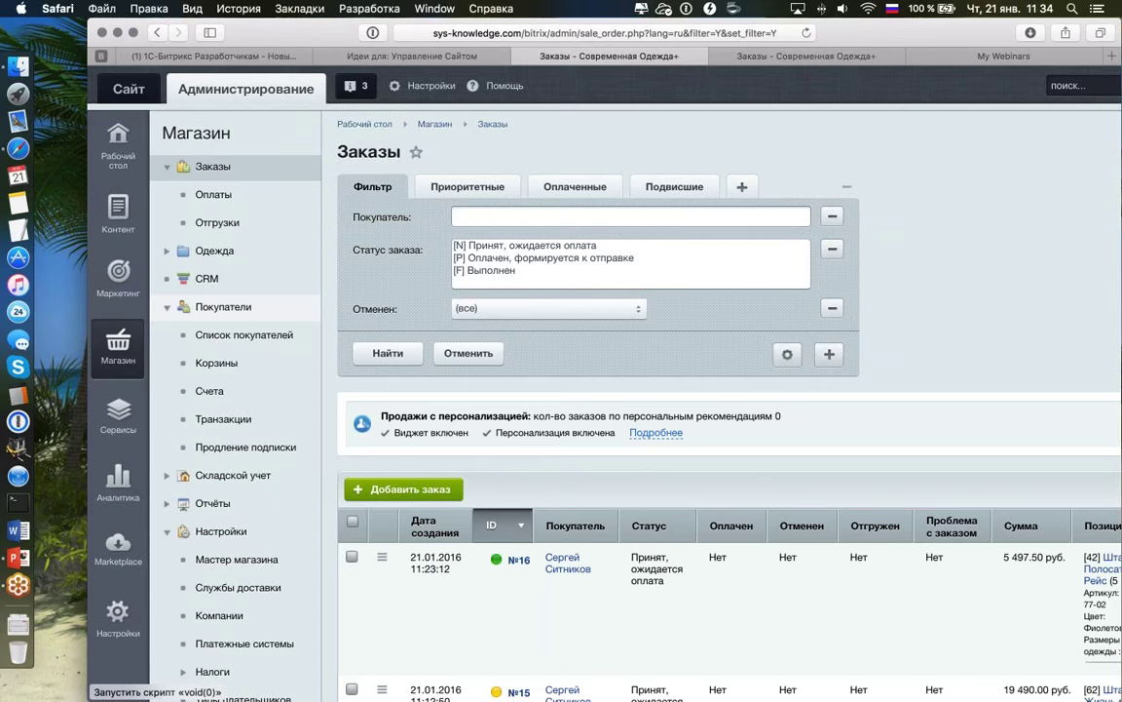
- Open the newest order's detailed information from the order list and switch the order to editing
scroll(523, 246, "down", 5)
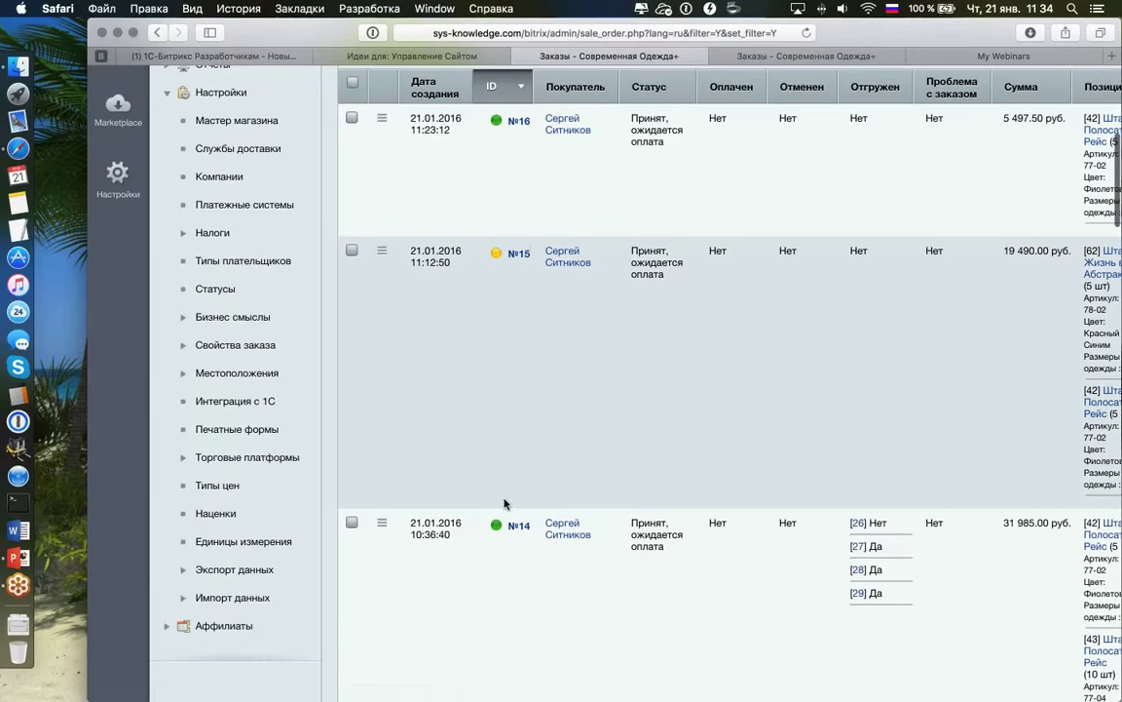
scroll(476, 196, "up", 3)
left_click(382, 322)
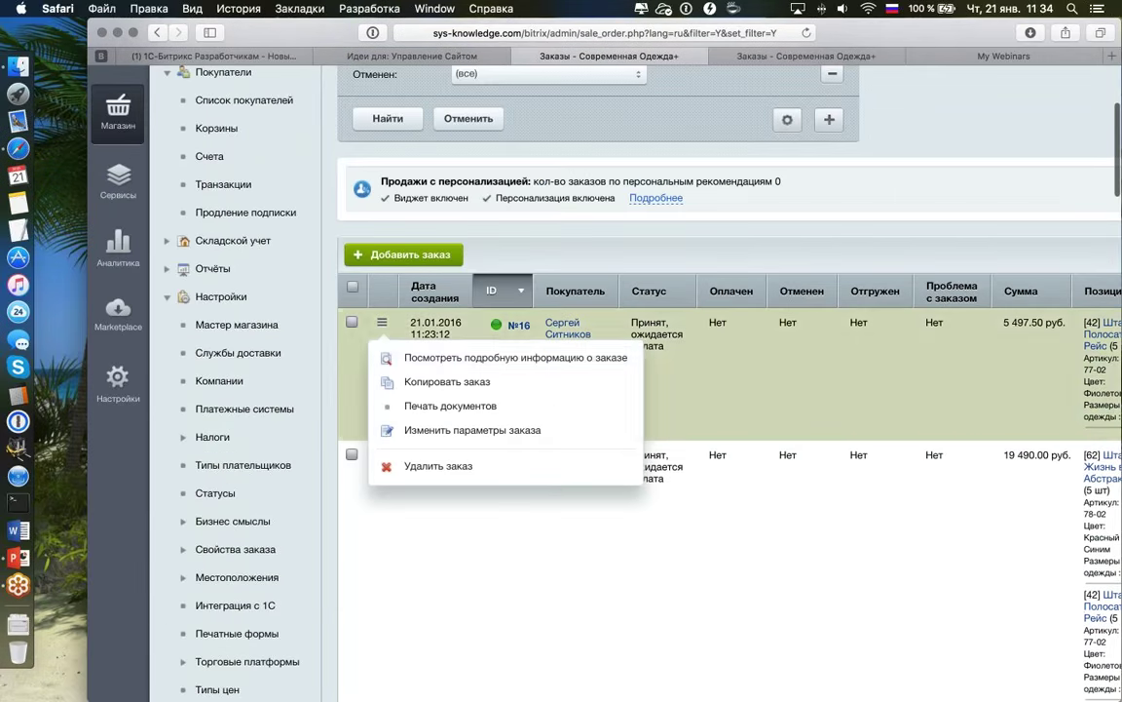
left_click(458, 359)
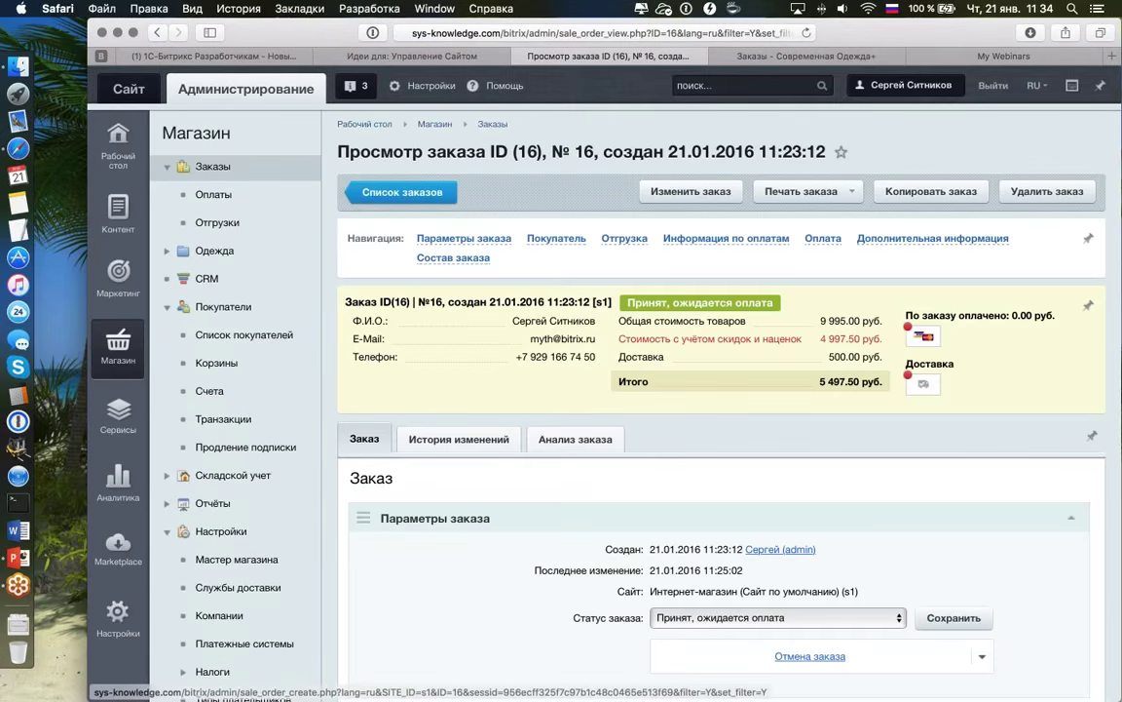
scroll(806, 217, "right", 1)
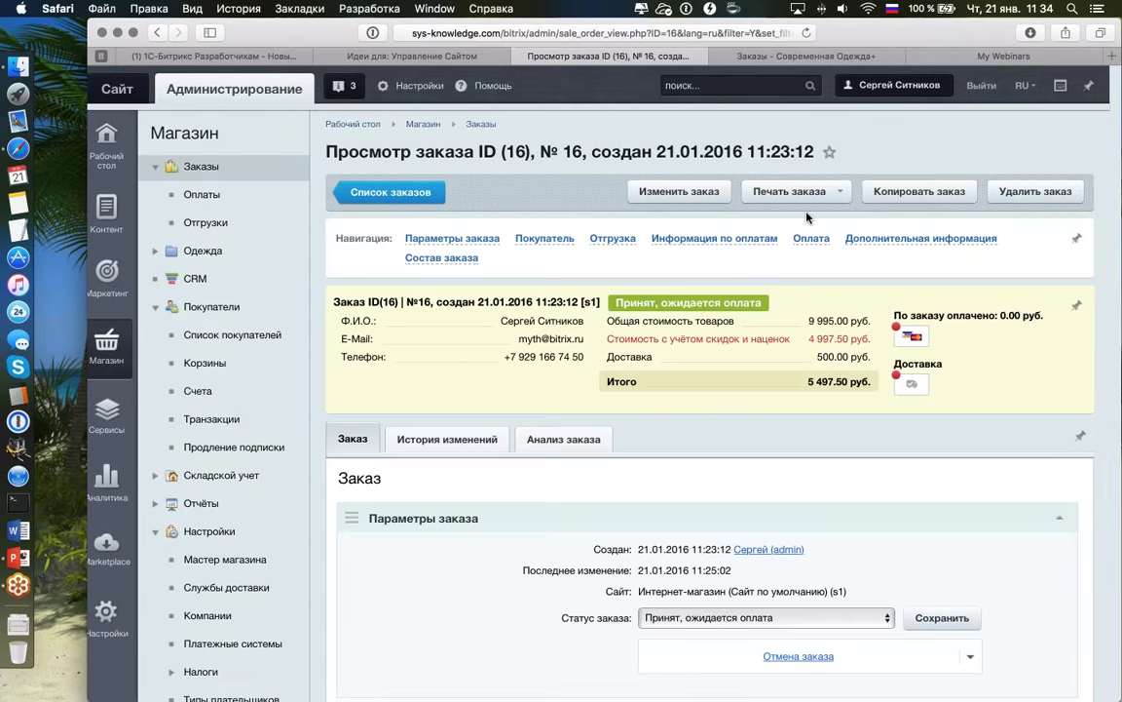
scroll(807, 217, "left", 1)
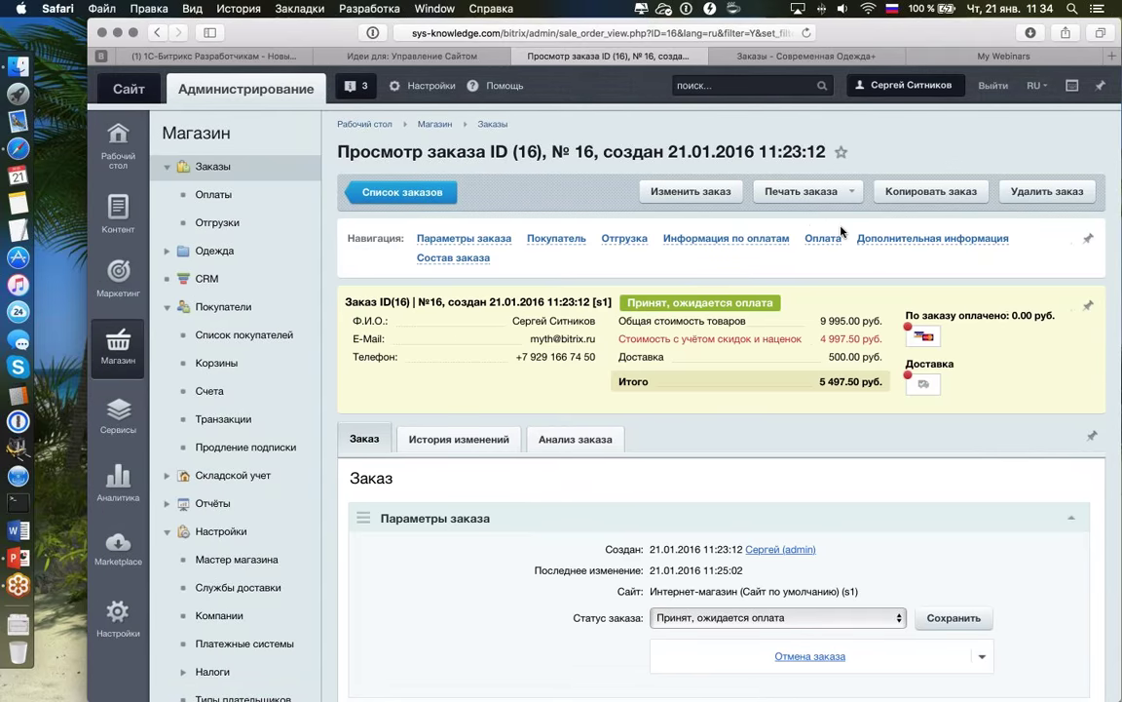
scroll(807, 217, "down", 1)
left_click(691, 162)
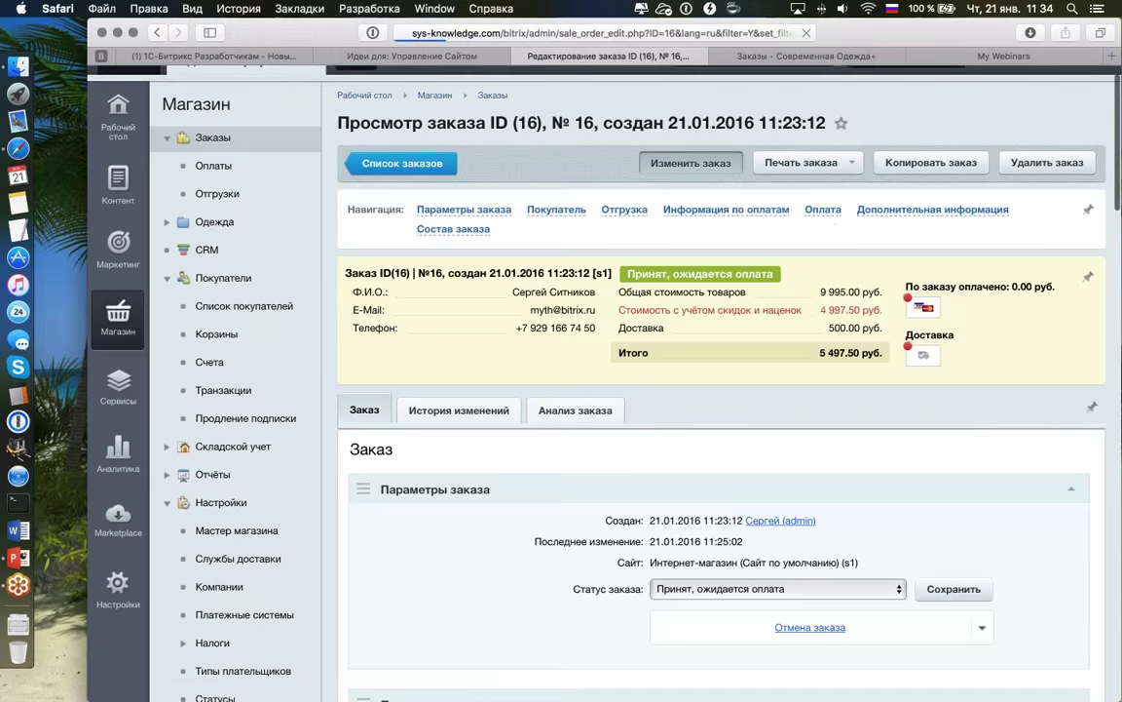